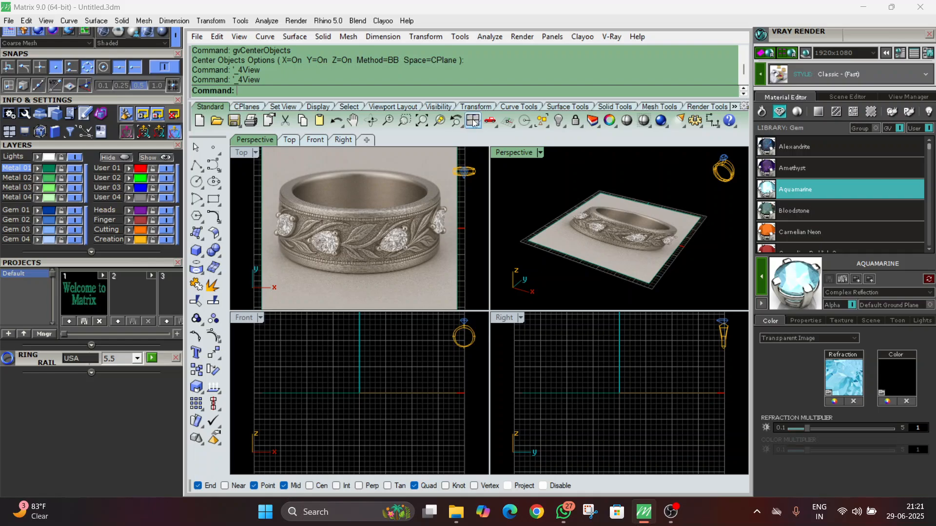
Create a ring rail curve in USA size 12
left_click(472, 120)
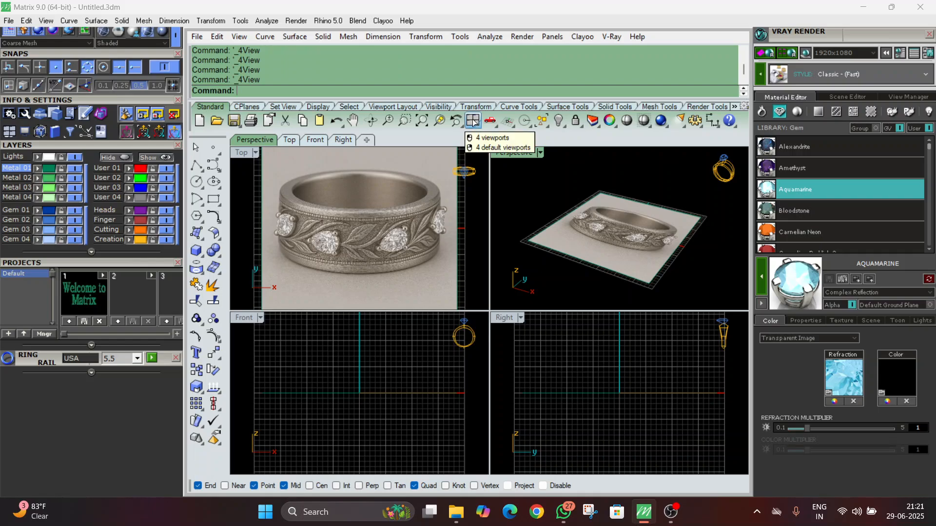
double_click(241, 153)
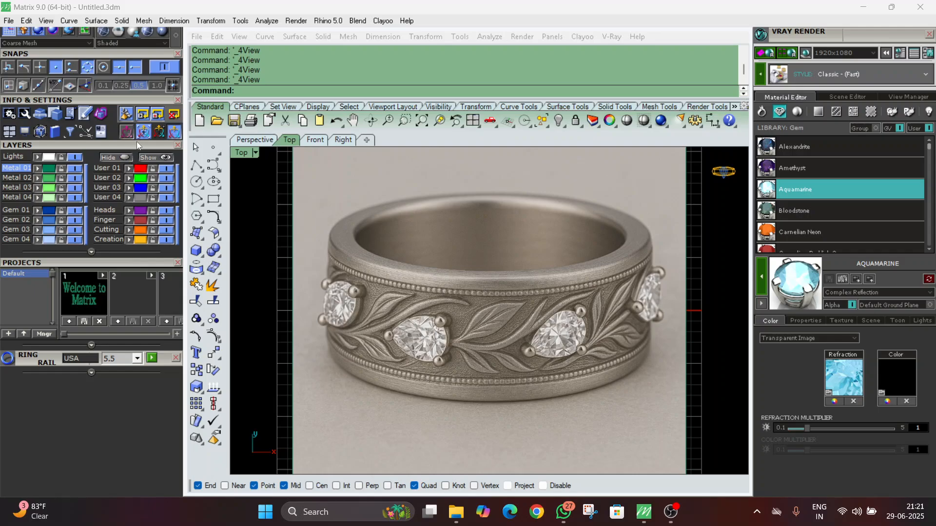
scroll(128, 318, "up", 5)
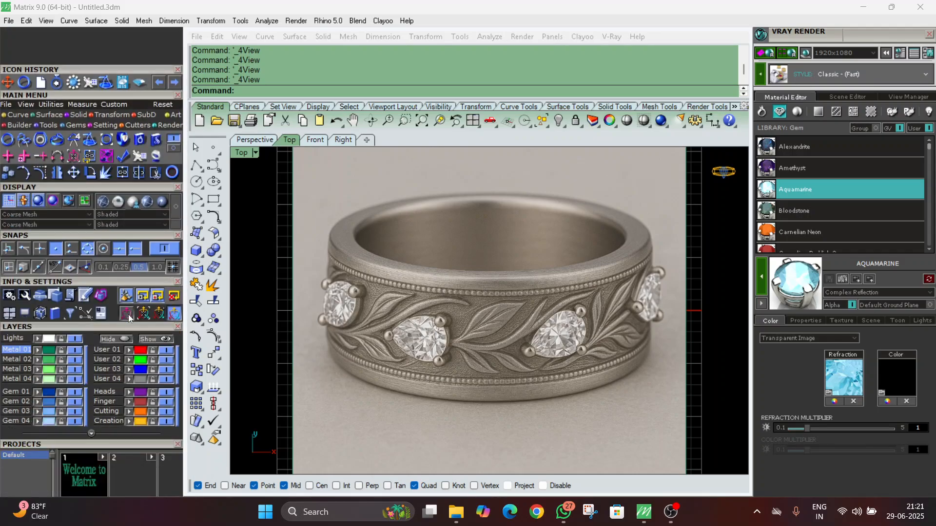
scroll(128, 318, "down", 1)
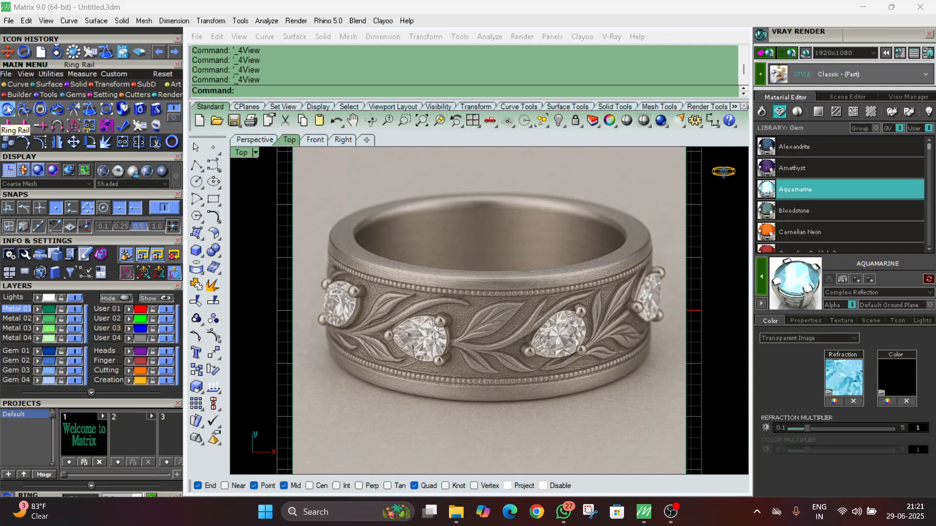
left_click(7, 107)
left_click_drag(88, 402, 108, 194)
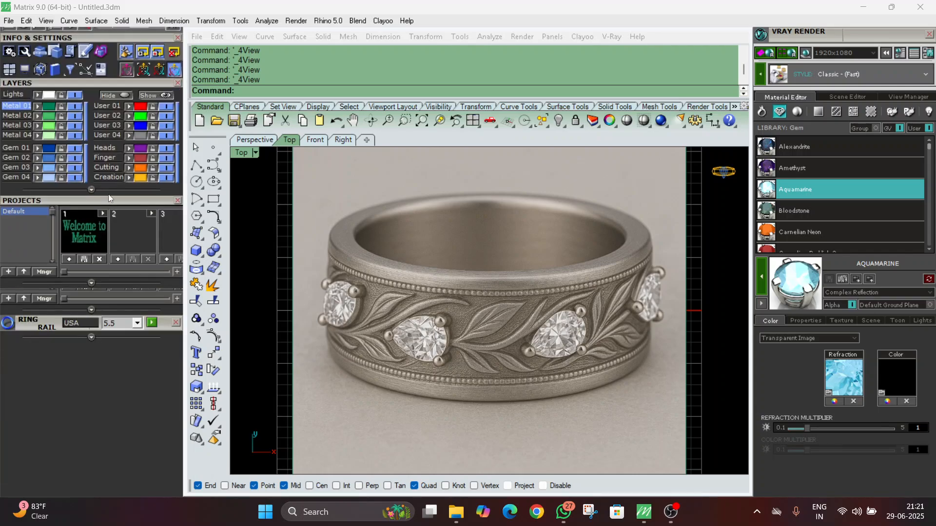
left_click(136, 291)
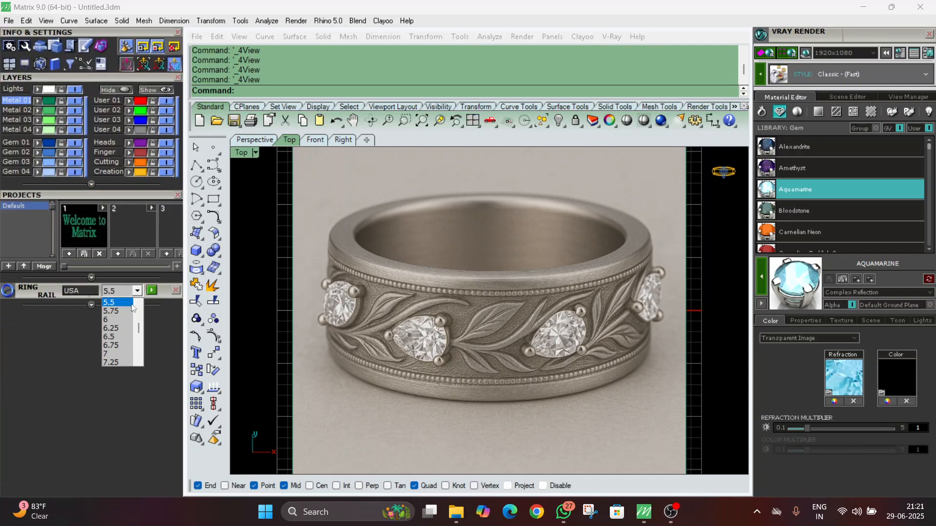
scroll(122, 331, "down", 4)
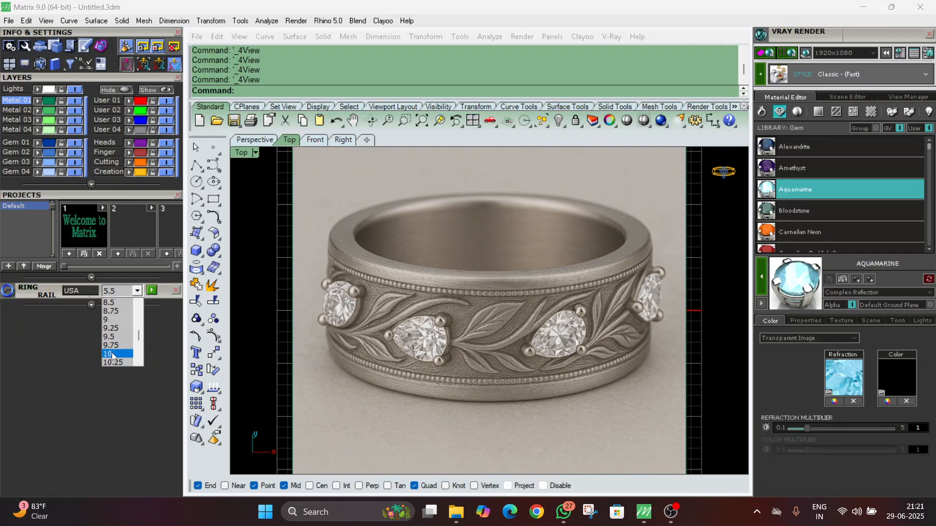
scroll(112, 355, "down", 3)
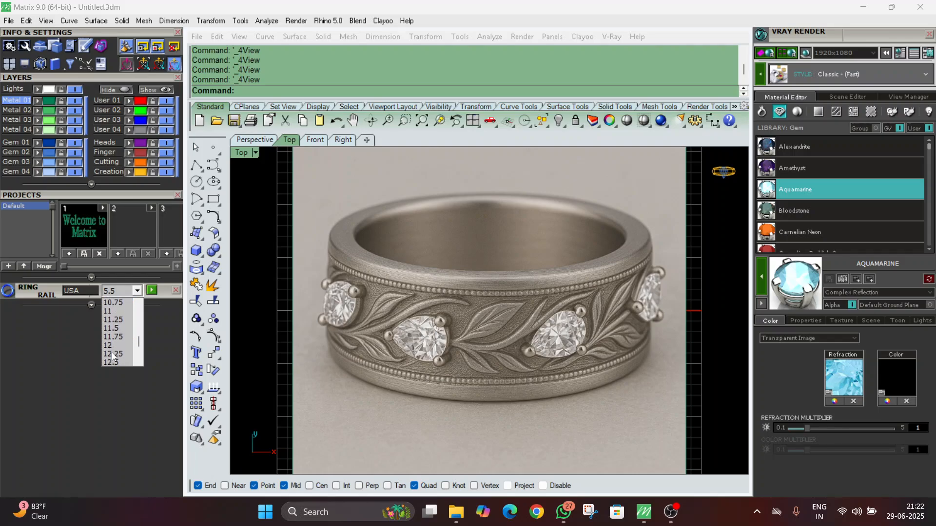
scroll(112, 355, "down", 1)
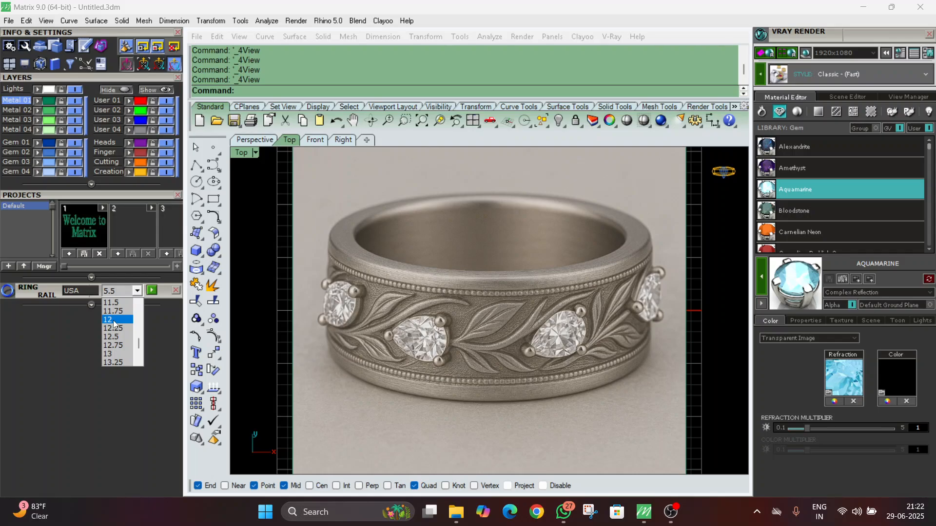
left_click(114, 320)
left_click(153, 291)
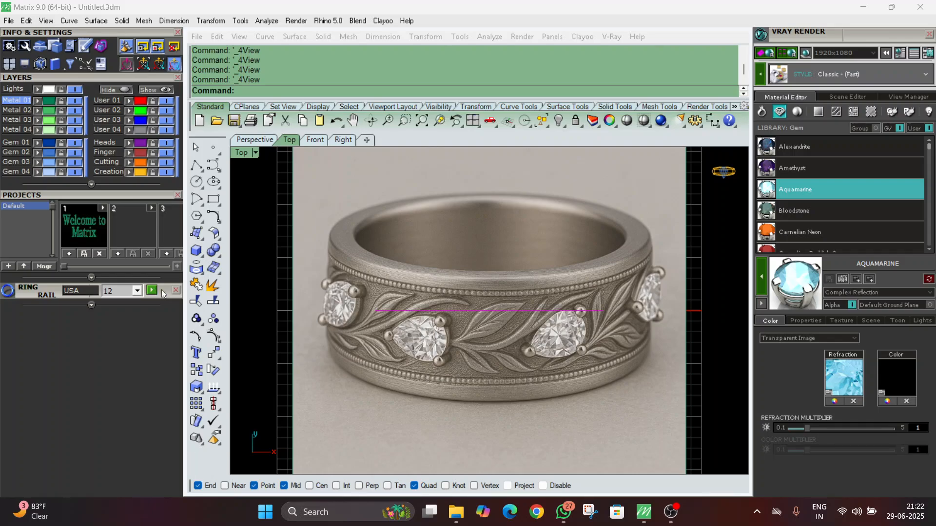
Hide the reference picture of the engraved ring
left_click(481, 354)
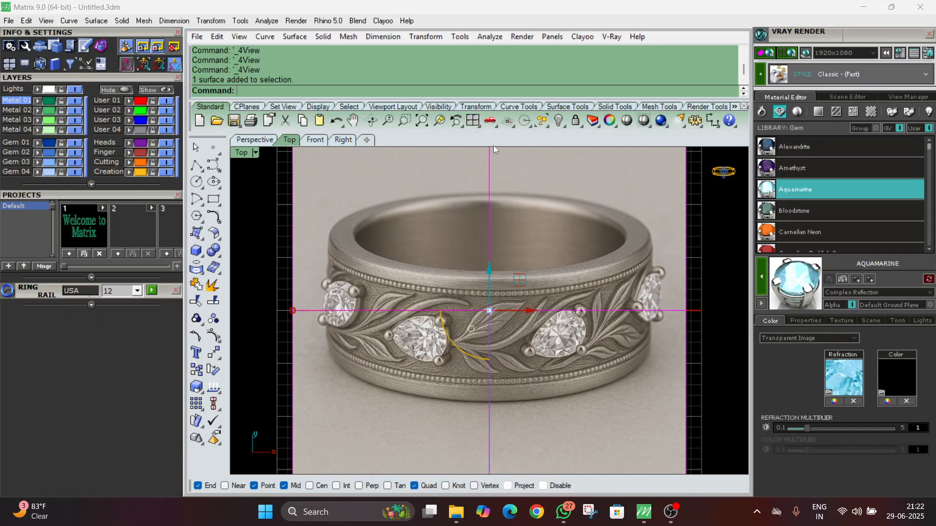
left_click(549, 124)
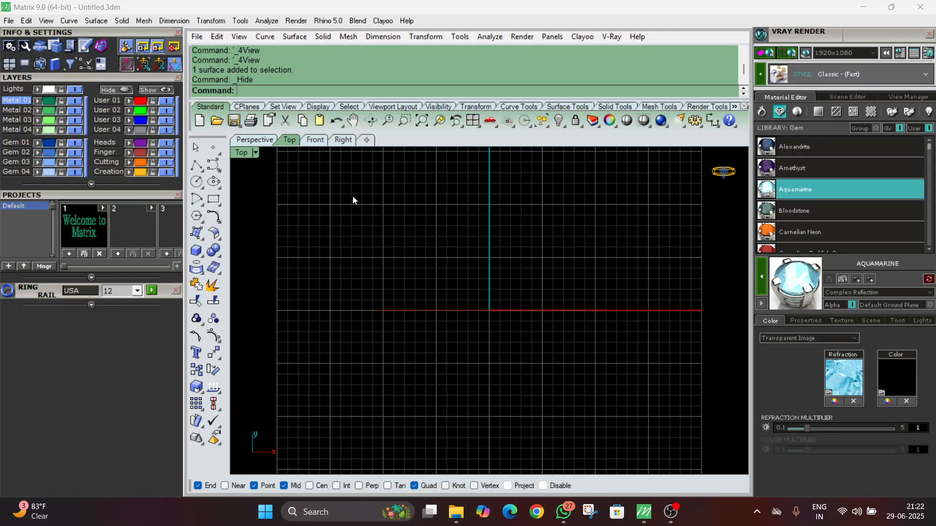
key("F7")
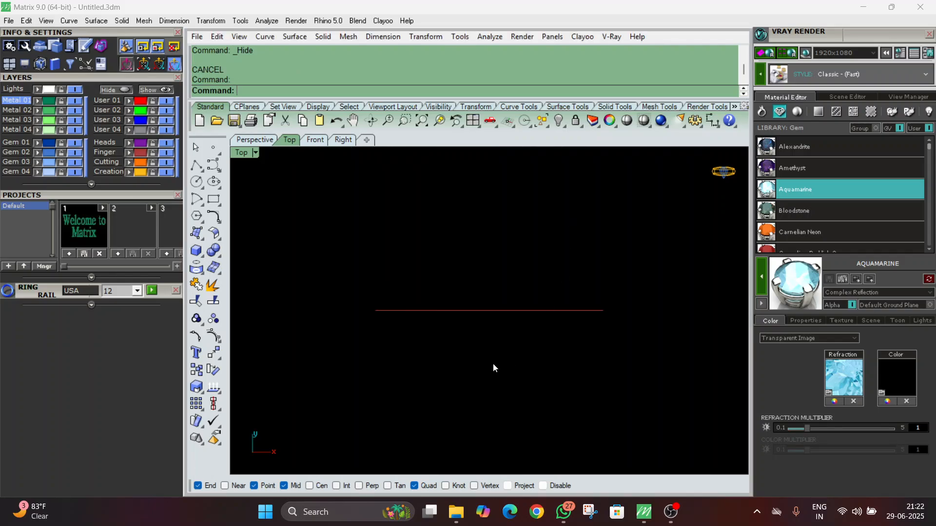
key("F7")
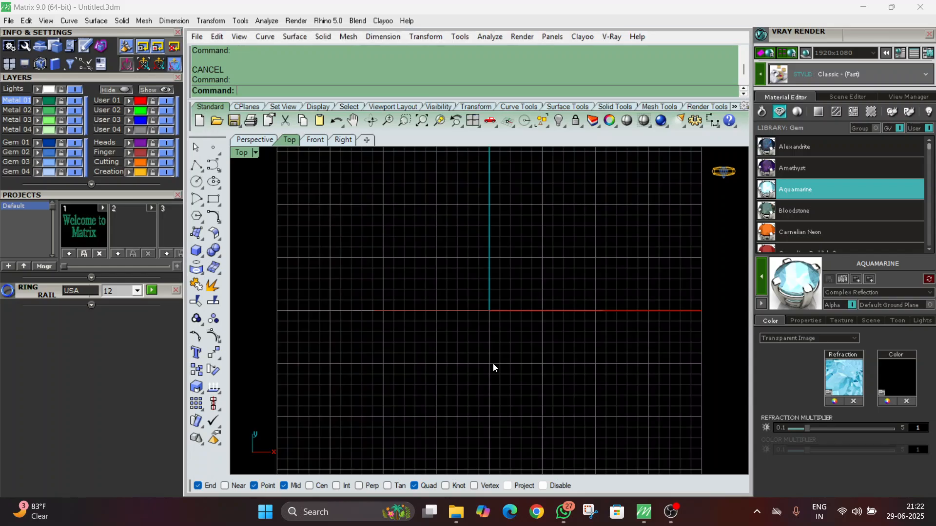
Extrude the ring rail curve 3 mm to both sides as an open surface, with the Solid option off
left_click(254, 140)
right_click_drag(538, 224, 562, 230)
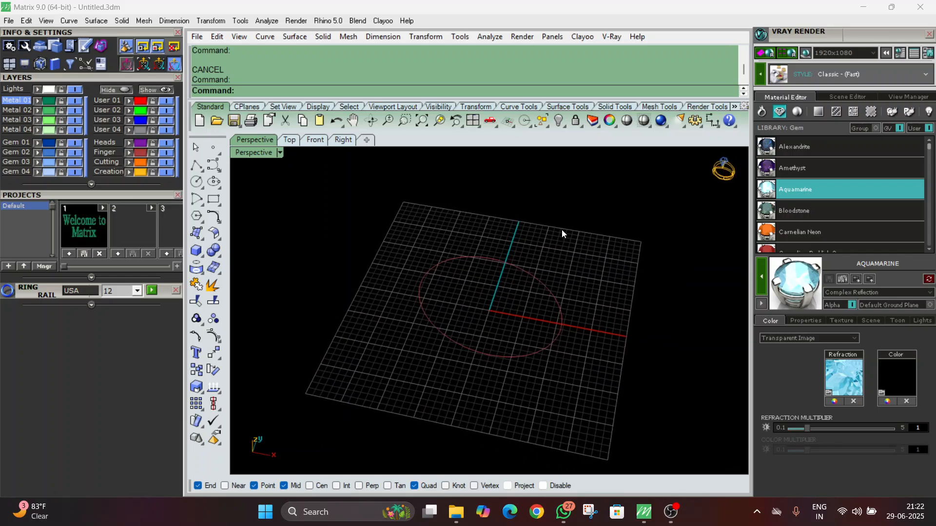
left_click(532, 276)
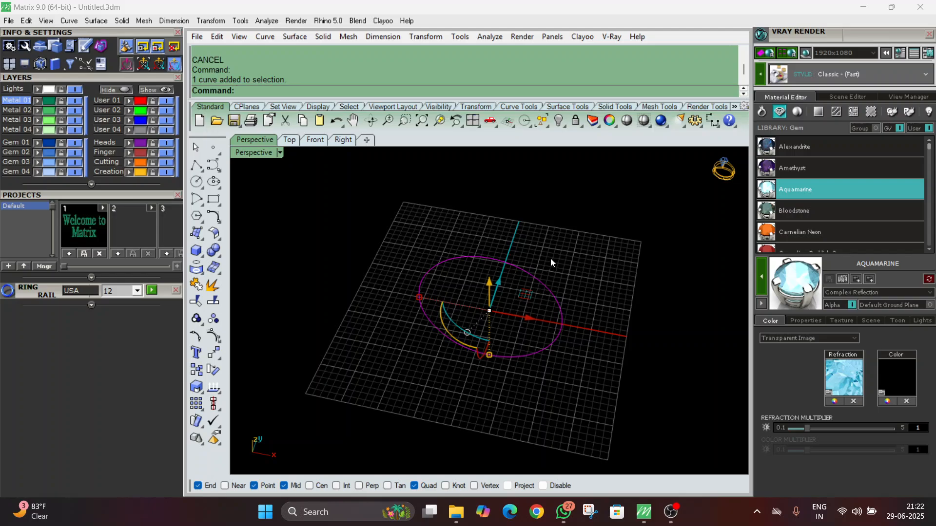
right_click(551, 258)
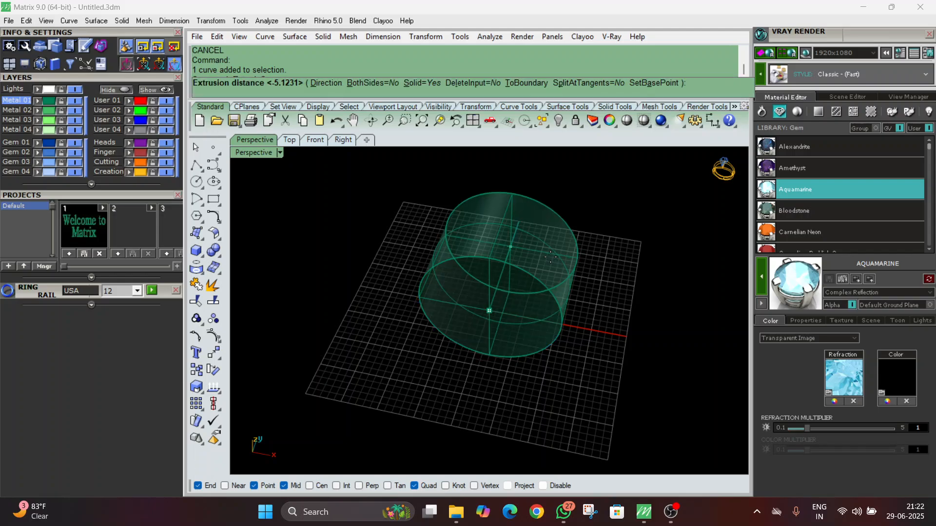
key("Return")
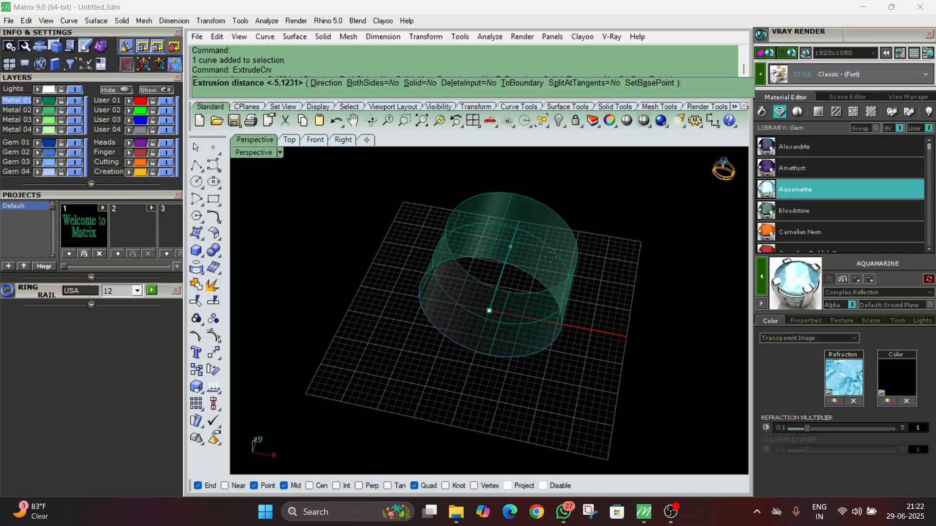
right_click_drag(602, 342, 519, 249)
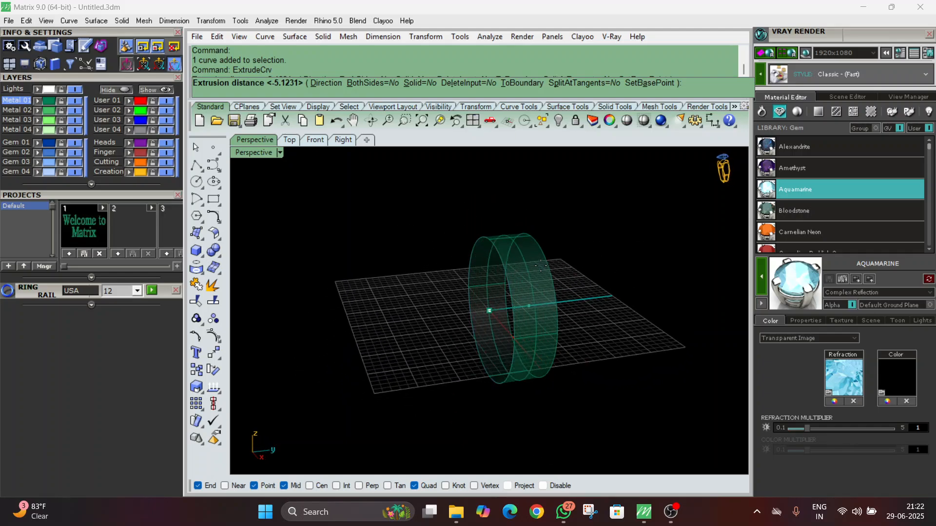
type("b")
key("Return")
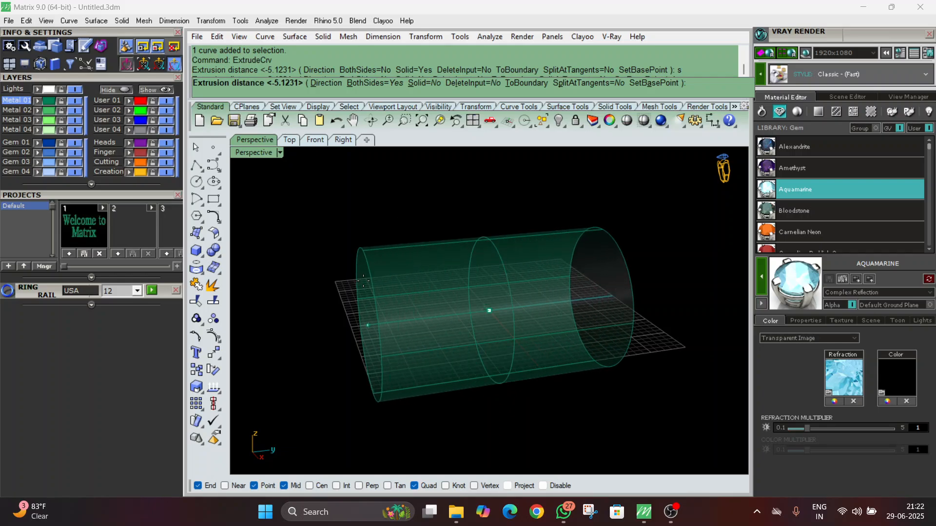
right_click_drag(366, 280, 383, 320)
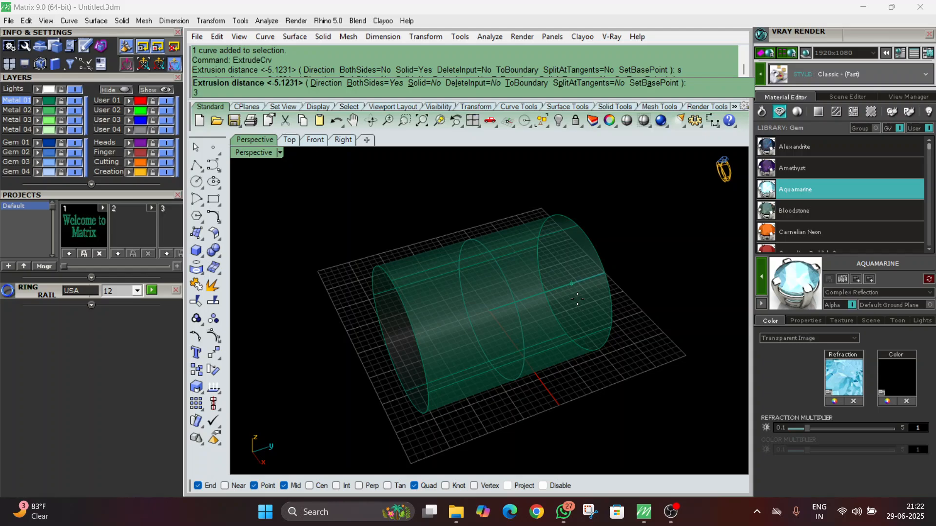
key("Return")
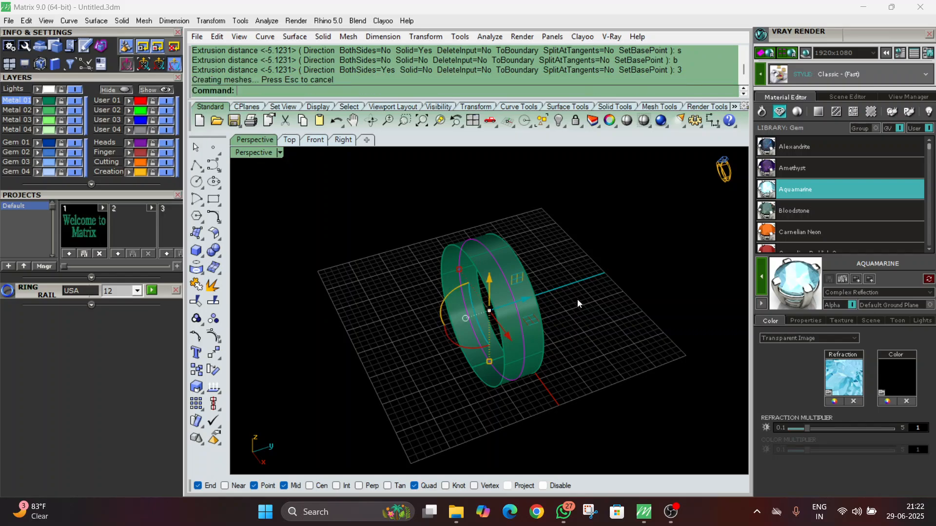
Measure the length of the seam edge across the band's width
scroll(476, 364, "up", 10)
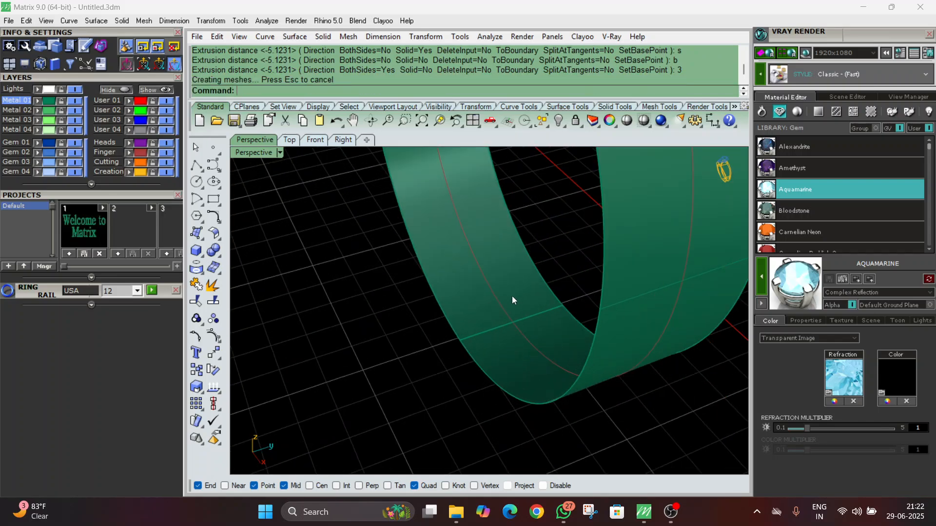
type("Le")
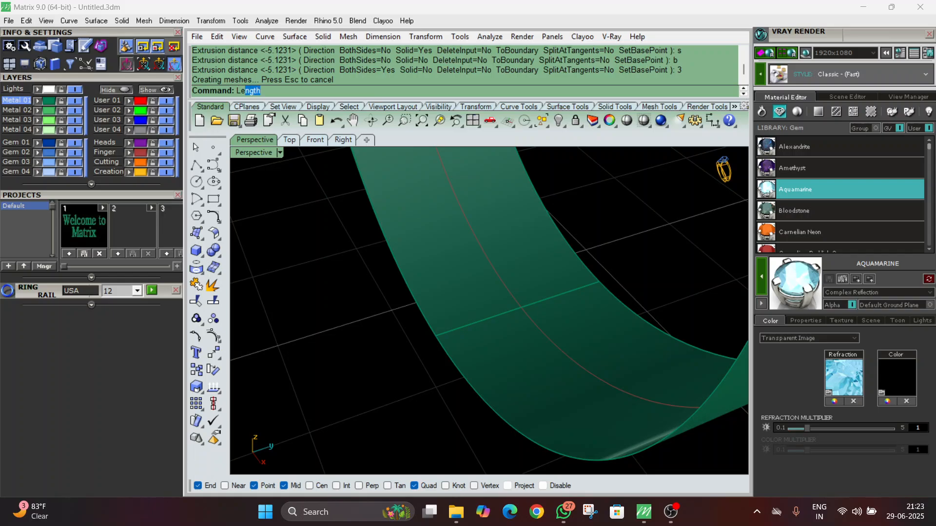
key("Return")
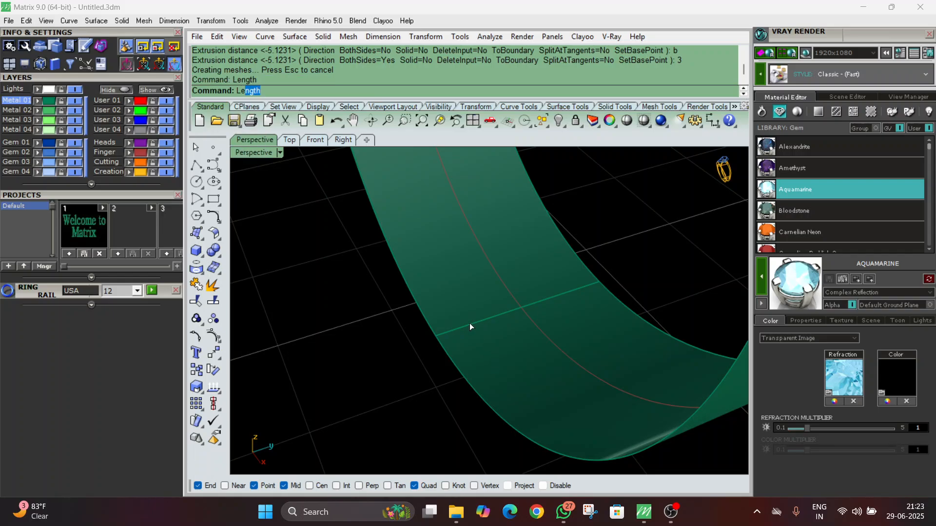
left_click(469, 324)
key("Return")
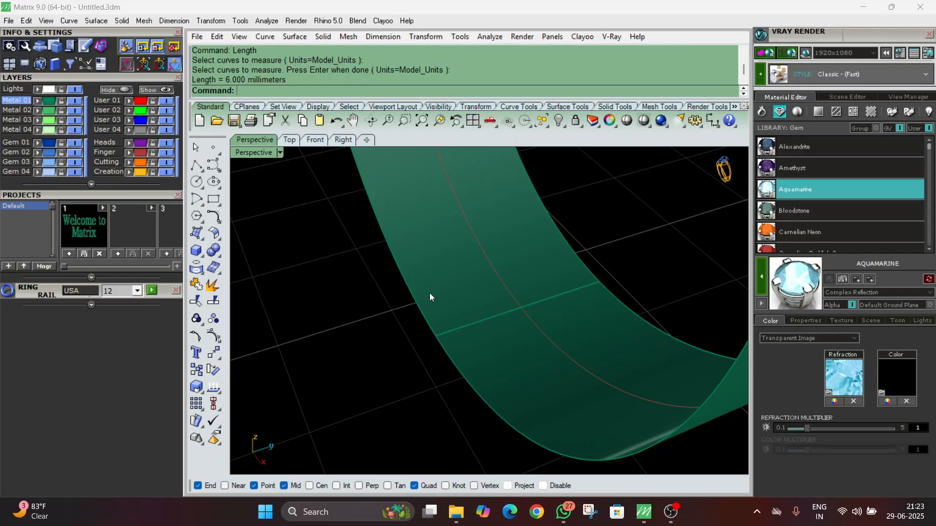
scroll(425, 350, "down", 5)
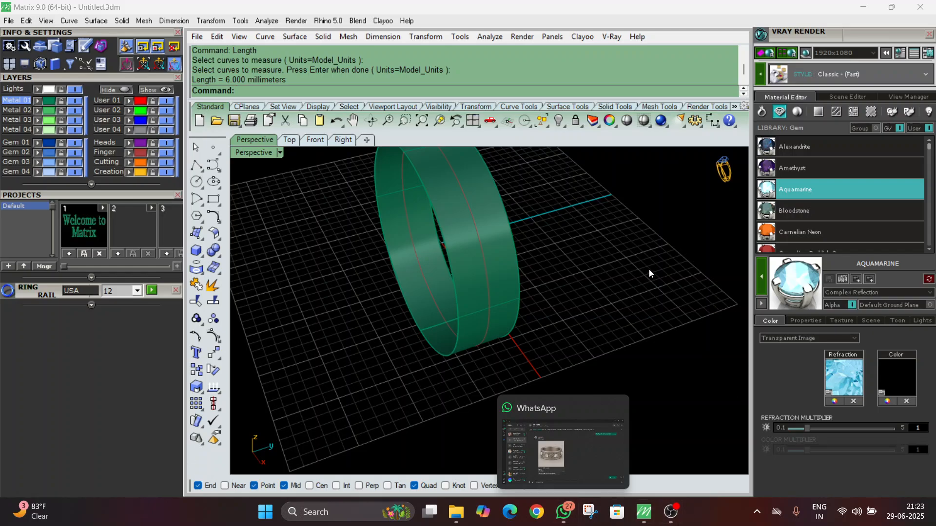
Preview the hidden reference picture to examine the band's proportions, and leave it hidden
left_click(562, 126)
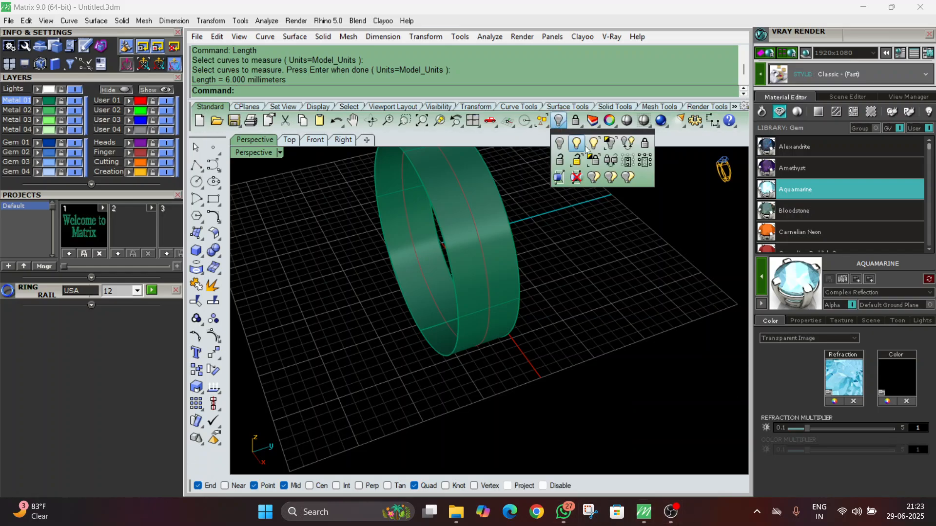
left_click(594, 144)
right_click_drag(360, 244, 464, 361)
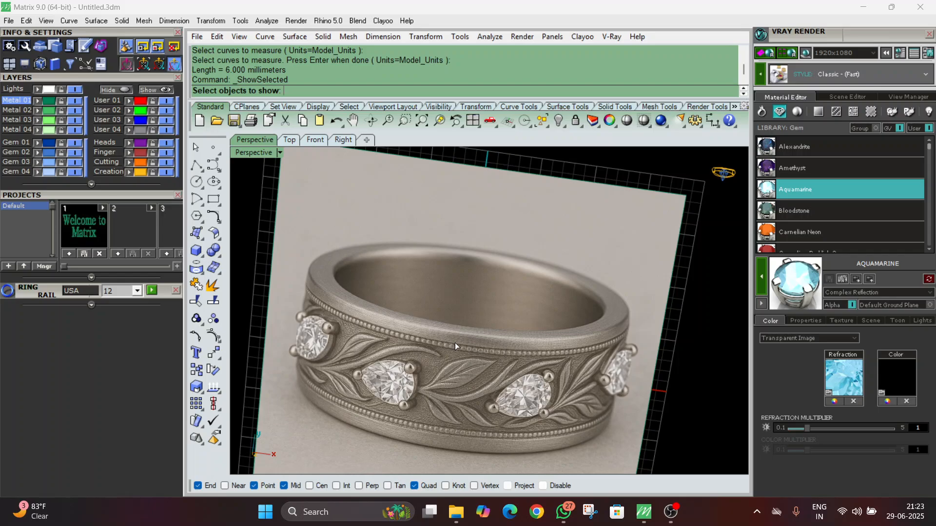
right_click_drag(466, 389, 484, 320)
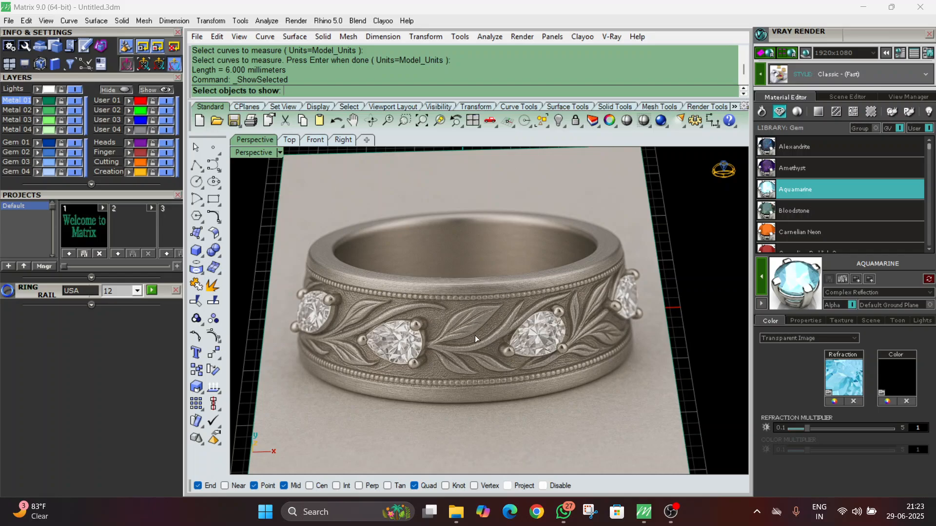
right_click(396, 279)
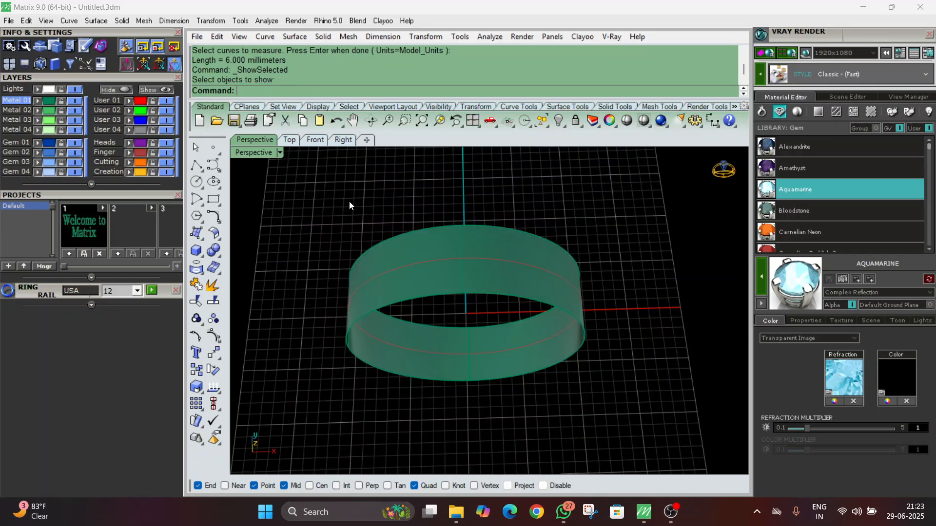
Offset the band surface outward by 1.5 mm as a closed solid
left_click(491, 241)
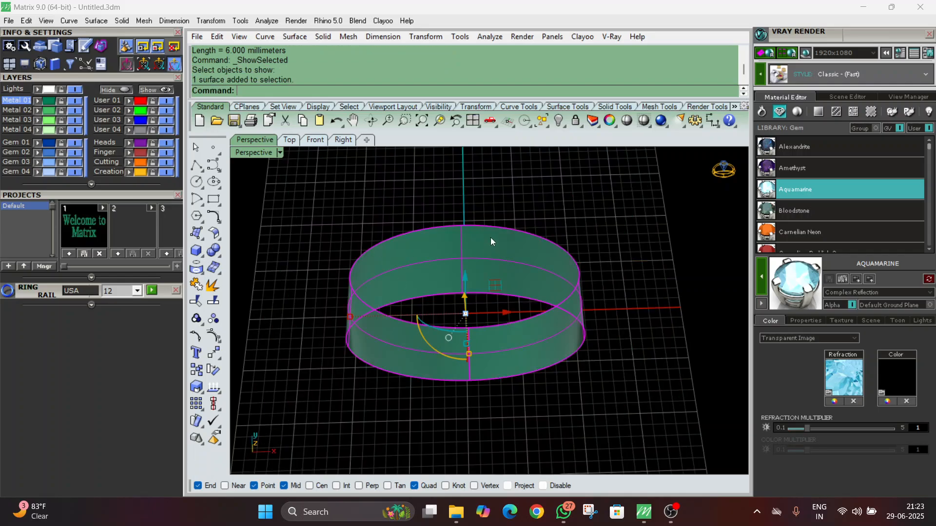
type("Offset")
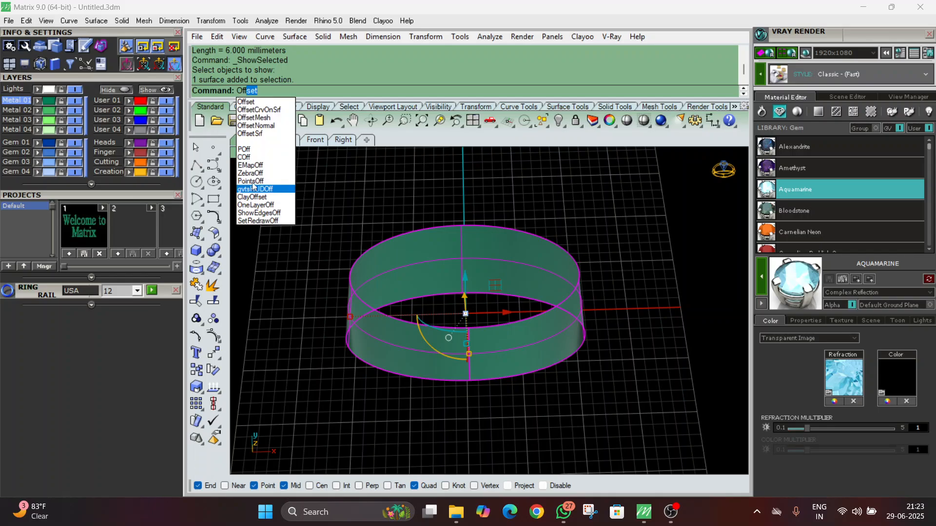
left_click(254, 134)
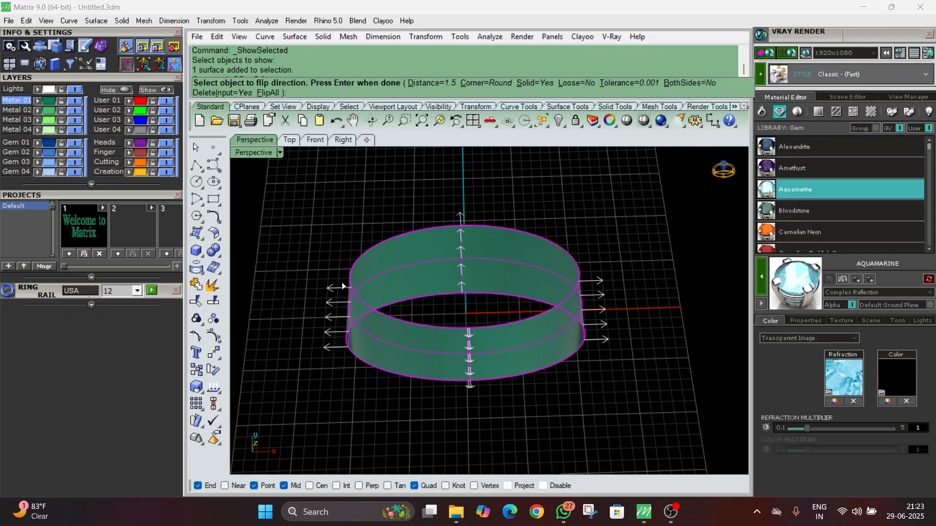
right_click_drag(341, 282, 443, 241)
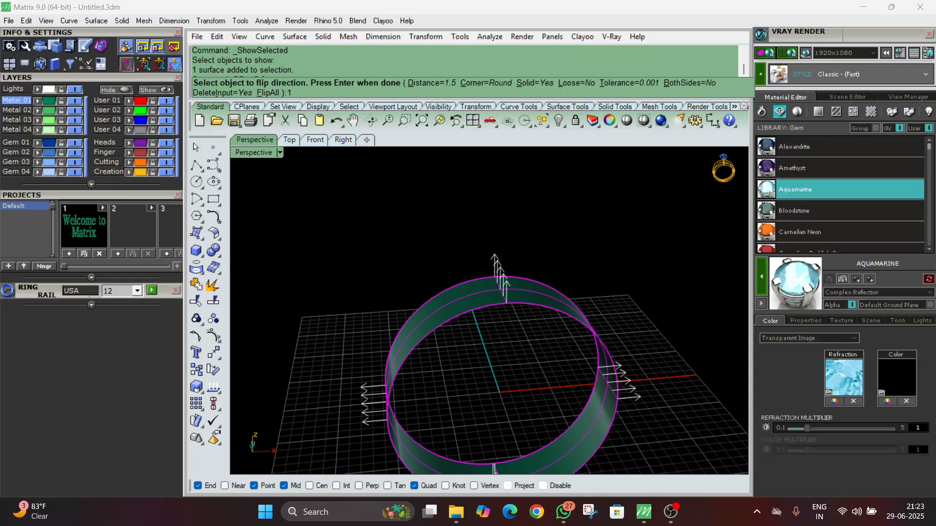
right_click(522, 315)
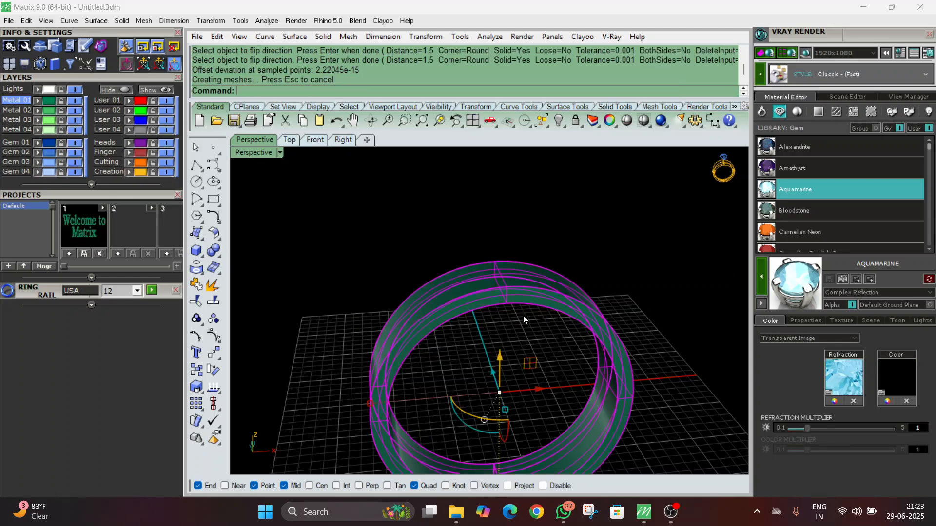
left_click(417, 192)
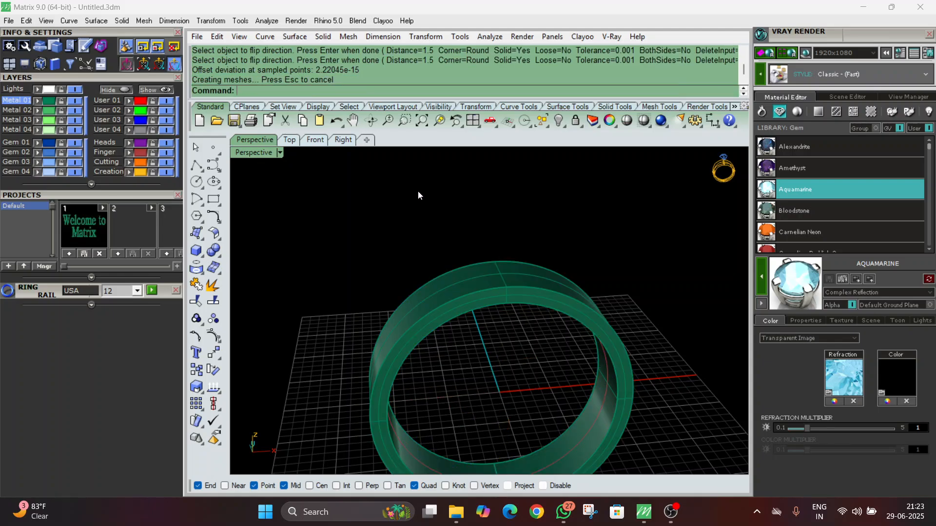
Show the hidden ring reference picture in the Top view and lock it
left_click(290, 141)
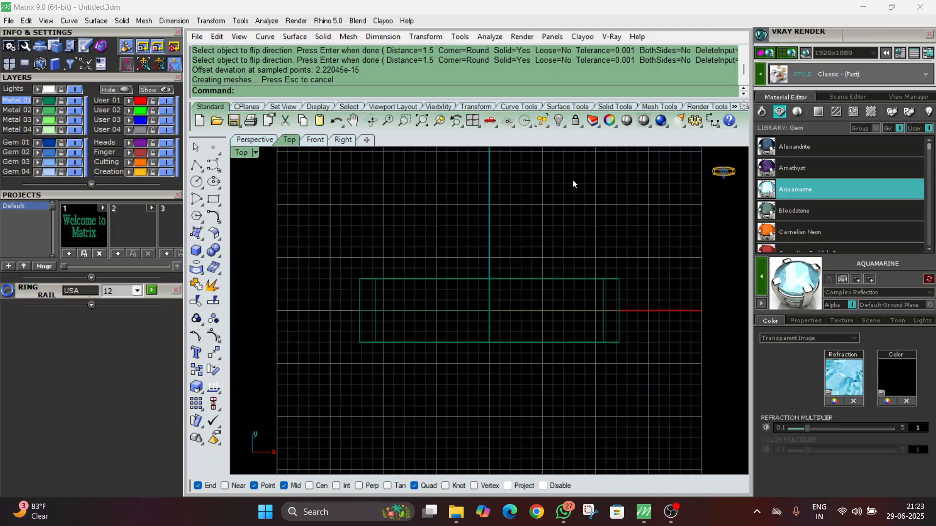
key("Escape")
left_click(563, 125)
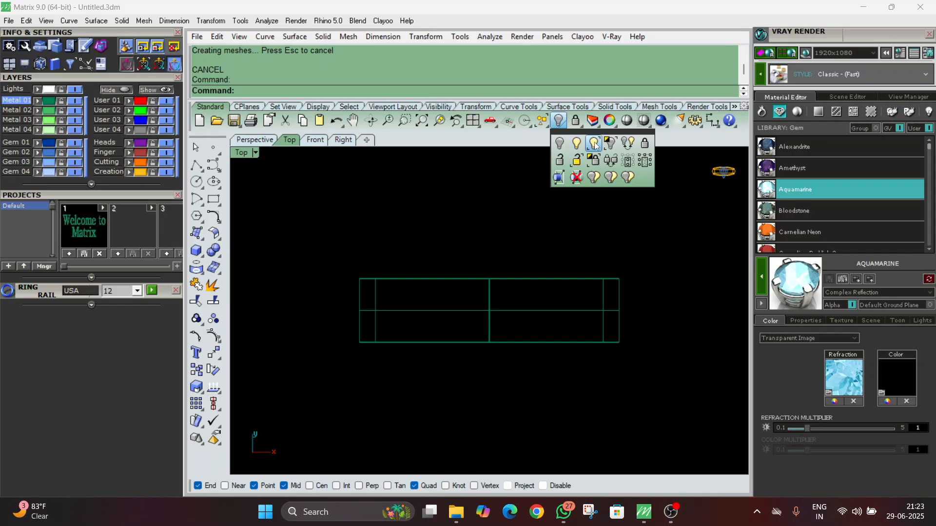
left_click(595, 144)
left_click(493, 238)
right_click(493, 238)
left_click(587, 208)
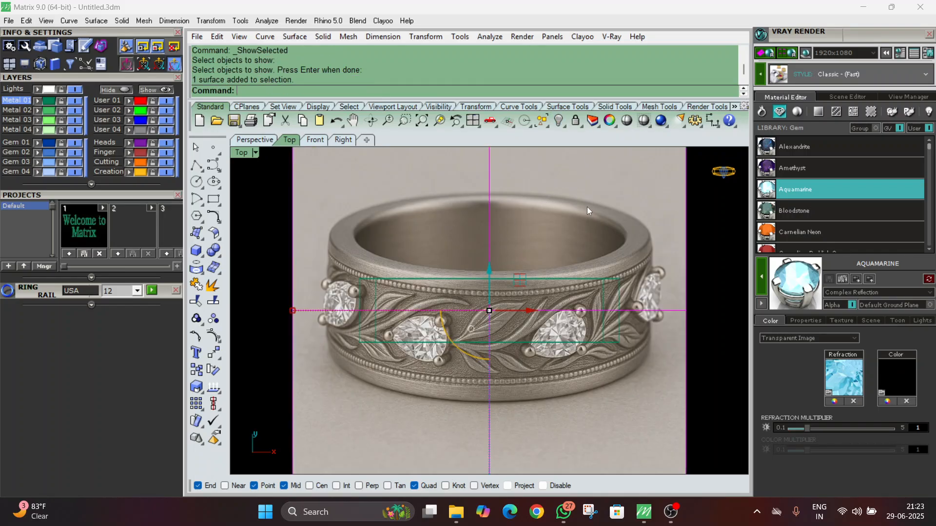
left_click(576, 120)
scroll(499, 278, "up", 6)
right_click_drag(444, 319, 478, 298)
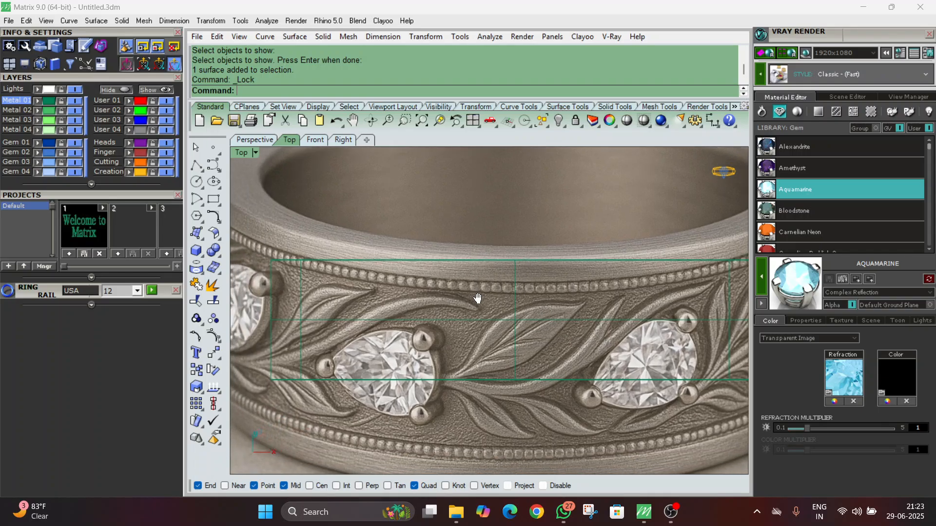
scroll(493, 314, "down", 4)
scroll(490, 311, "up", 2)
scroll(457, 276, "down", 6)
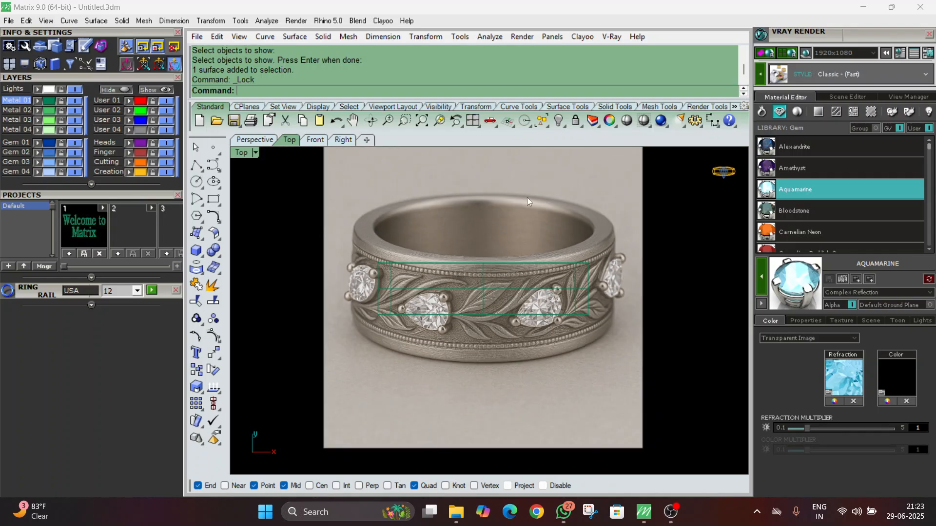
scroll(484, 314, "up", 6)
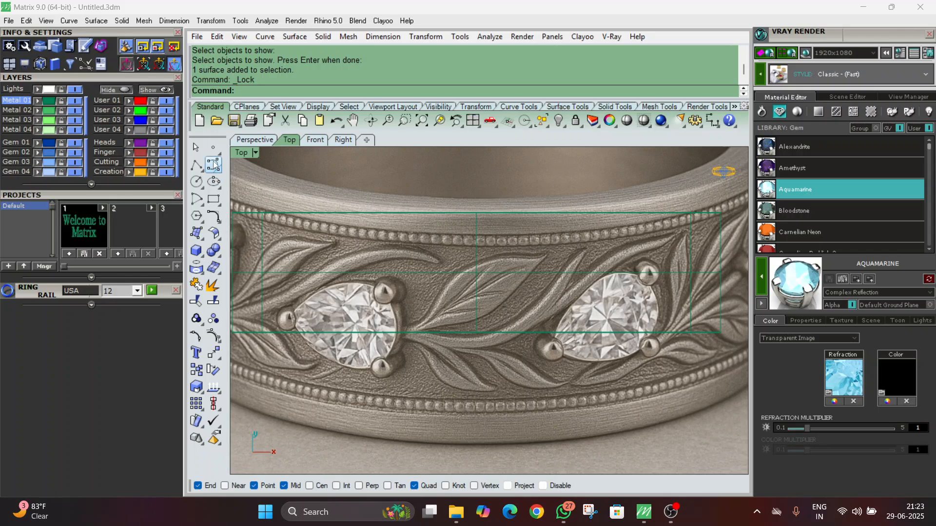
left_click(213, 167)
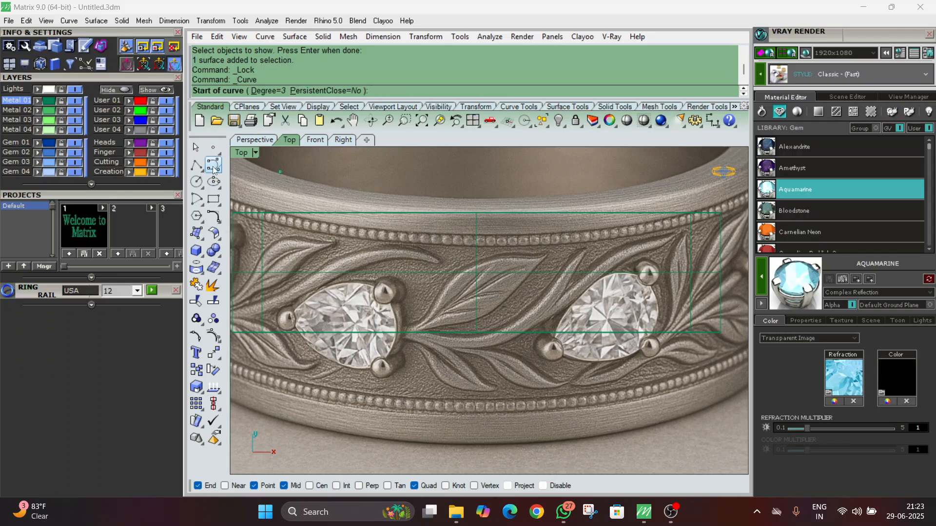
scroll(412, 321, "up", 3)
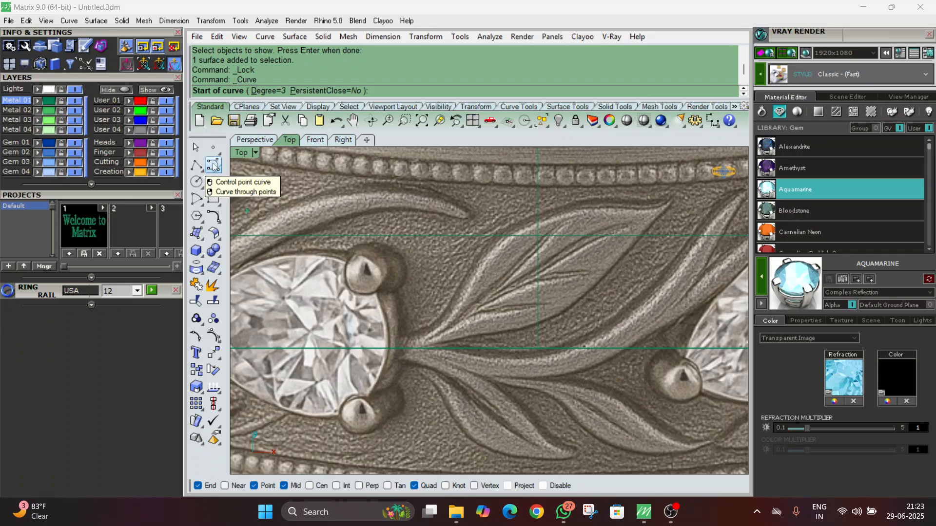
left_click(385, 343)
left_click(436, 329)
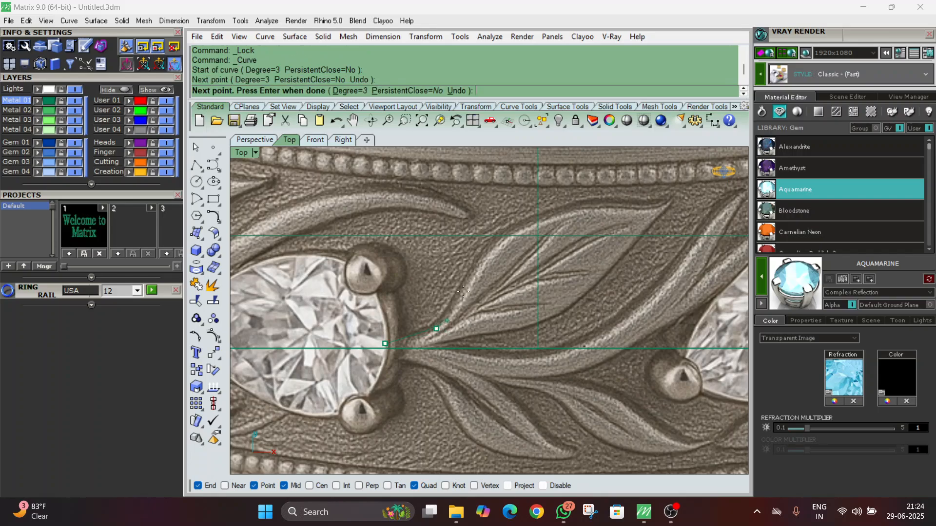
key("Escape")
scroll(441, 296, "down", 10)
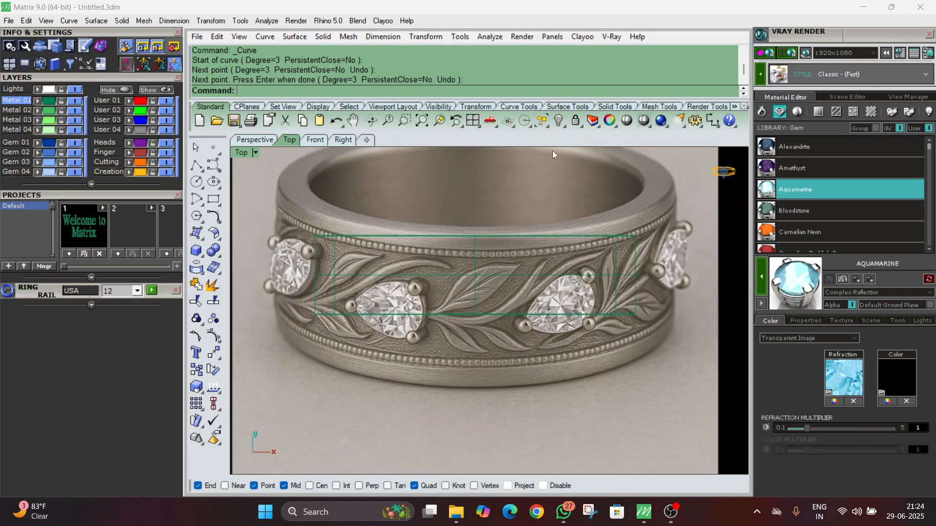
Unlock the ring reference picture
right_click(577, 122)
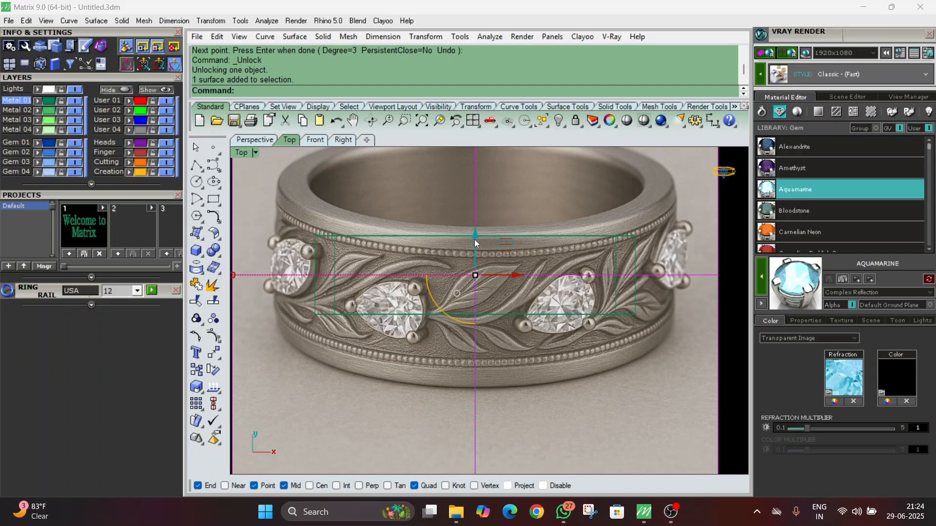
type("Scale1D")
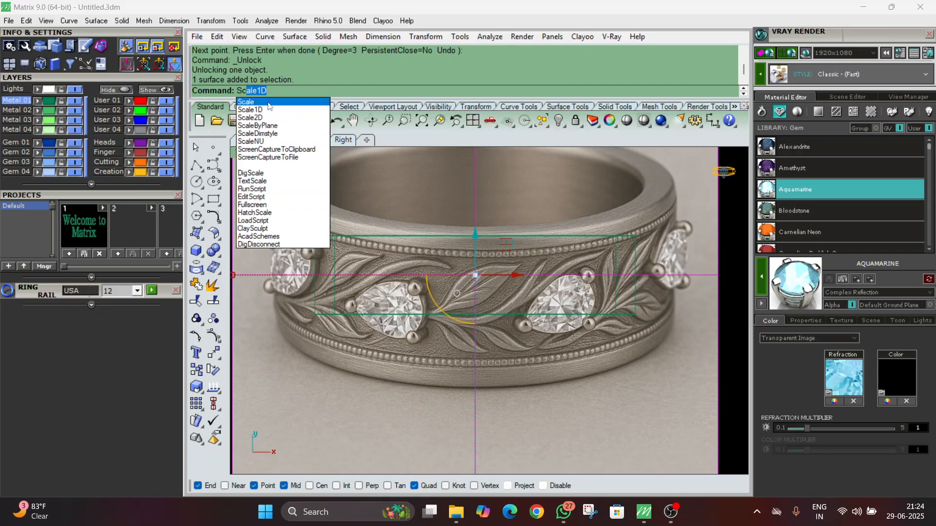
left_click(270, 103)
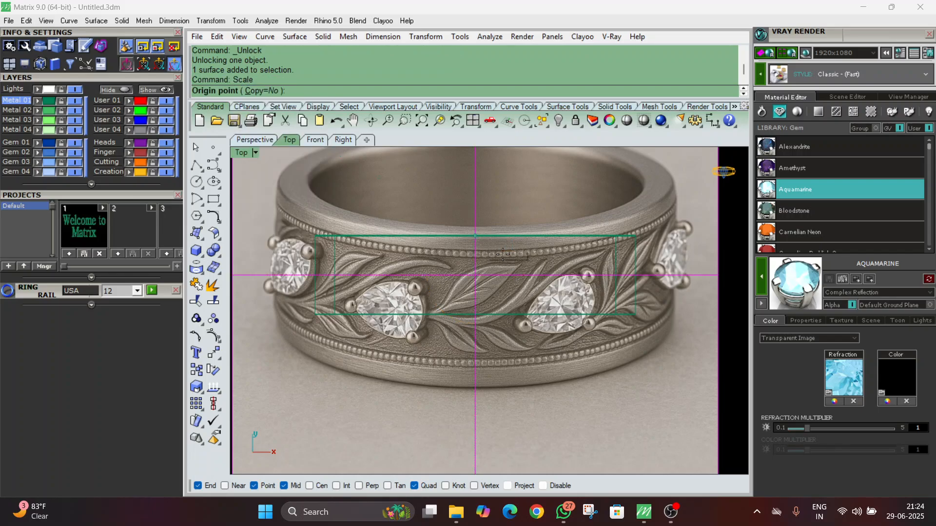
left_click(474, 233)
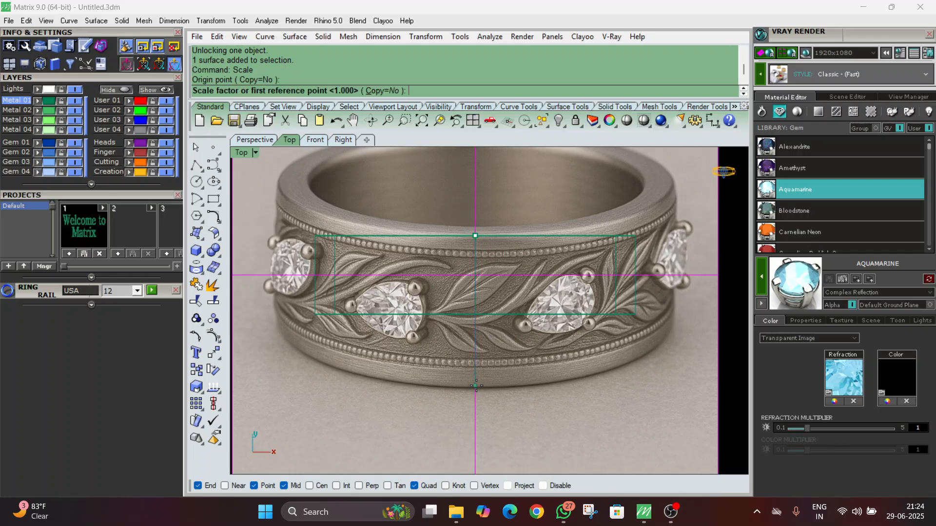
key("Escape")
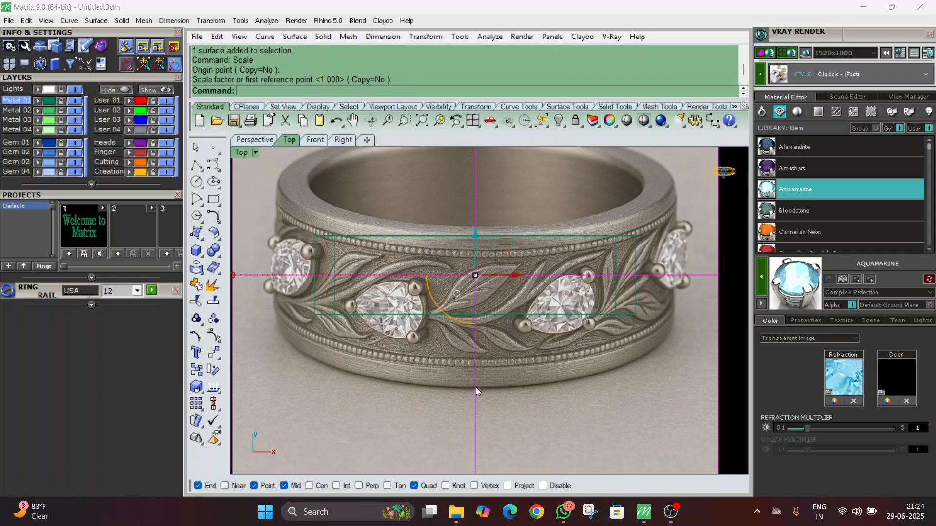
Scale the reference picture about the band's upper edge midpoint until the pictured ring's lower rim meets the band's lower edge, and lock it
type("Scale1D")
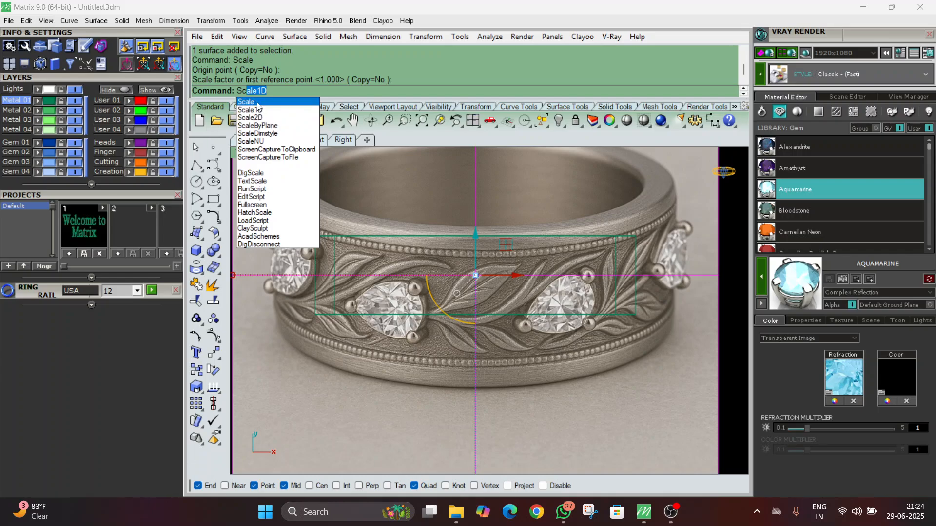
left_click(257, 102)
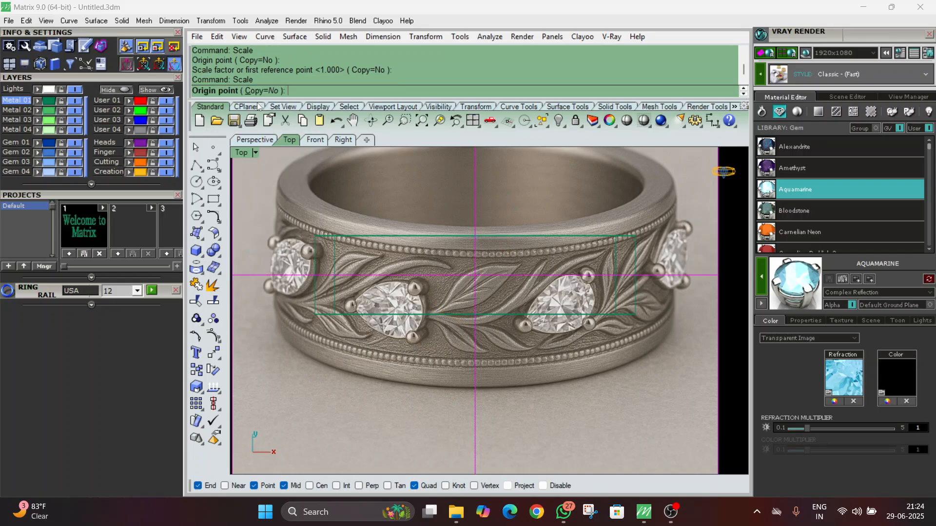
left_click(475, 235)
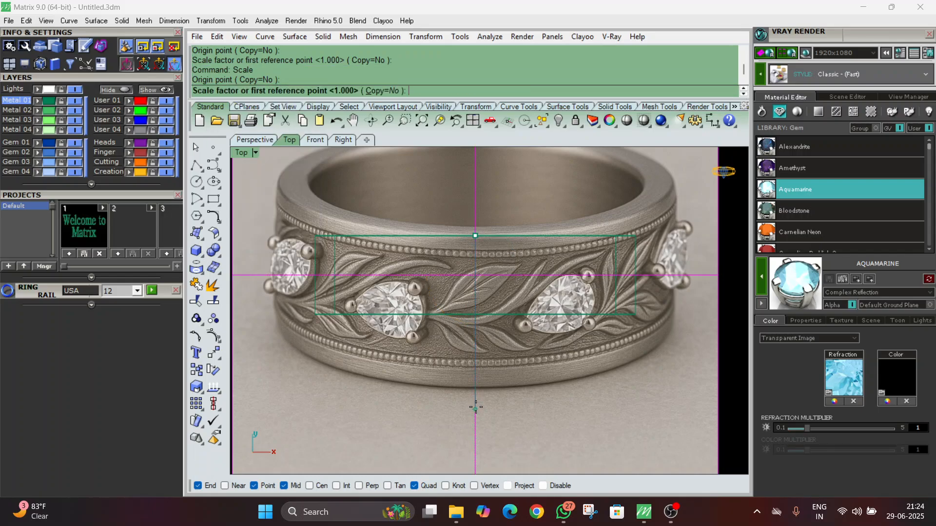
left_click(476, 388)
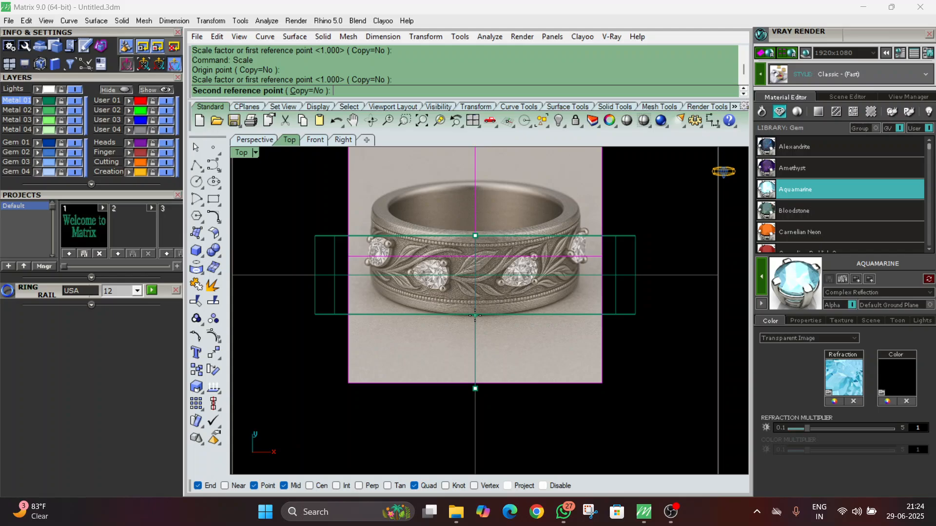
left_click(475, 315)
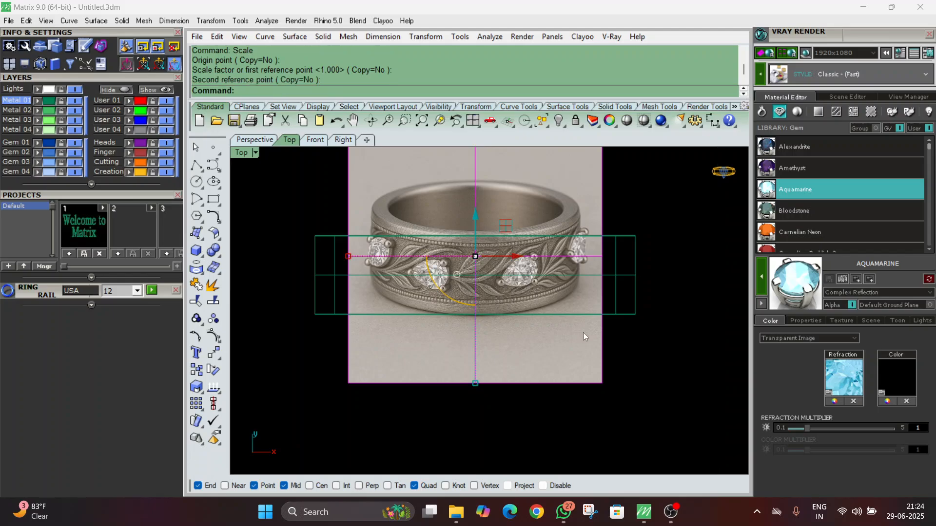
left_click(575, 119)
Trace the upper outline of the central leaf with a degree 3 control-point curve, from the edge of the left pear-shaped gem to the leaf tip
scroll(467, 276, "up", 5)
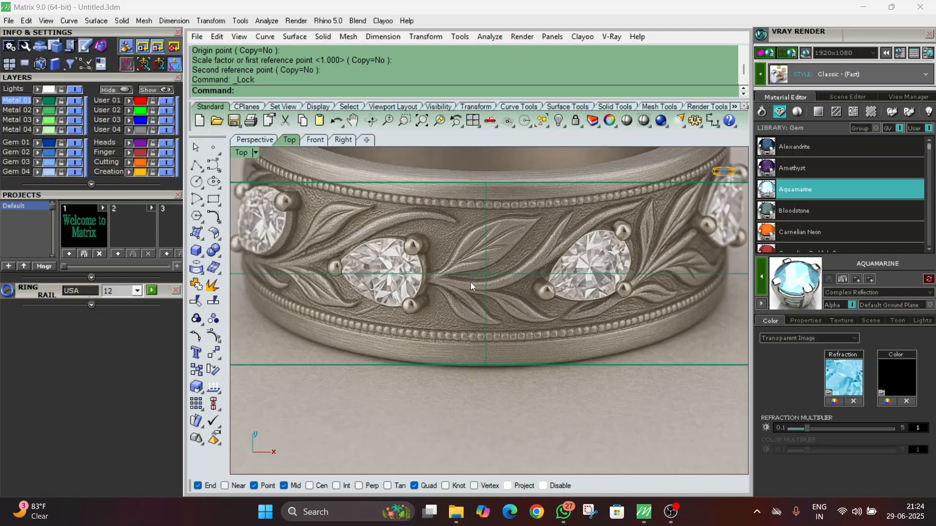
right_click_drag(469, 282, 465, 323)
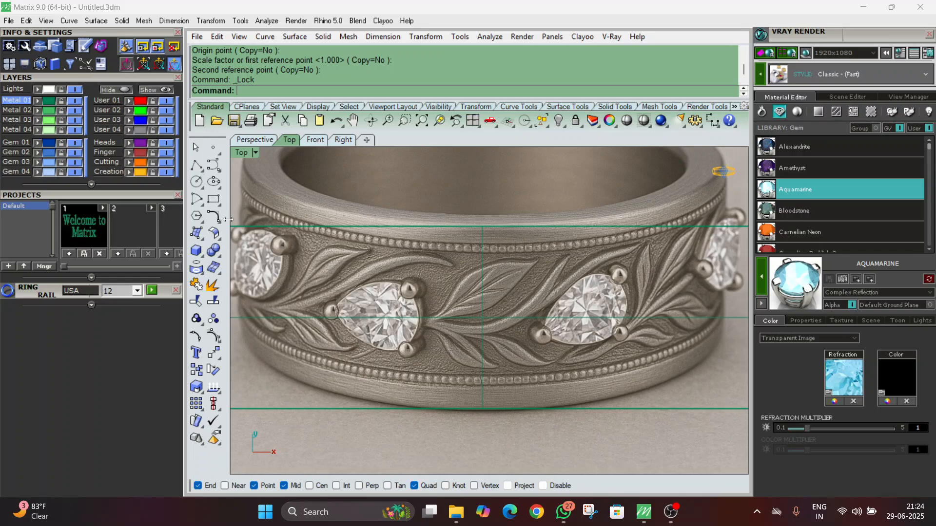
left_click(213, 165)
scroll(465, 313, "up", 3)
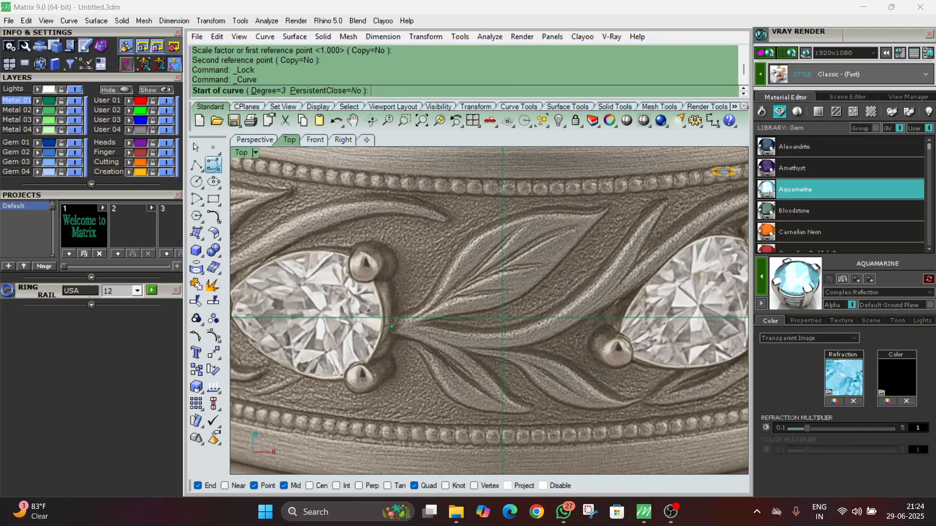
left_click(373, 322)
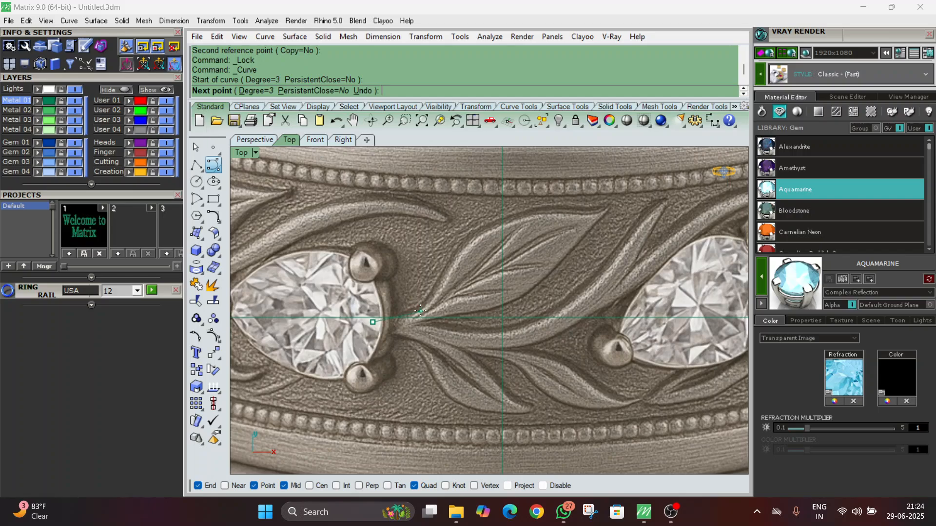
left_click(421, 309)
left_click(433, 294)
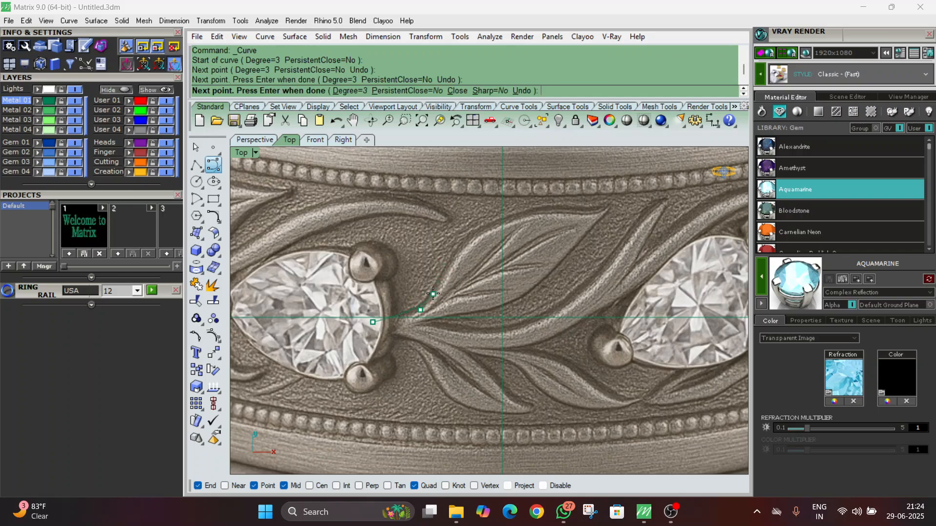
left_click(450, 252)
left_click(490, 217)
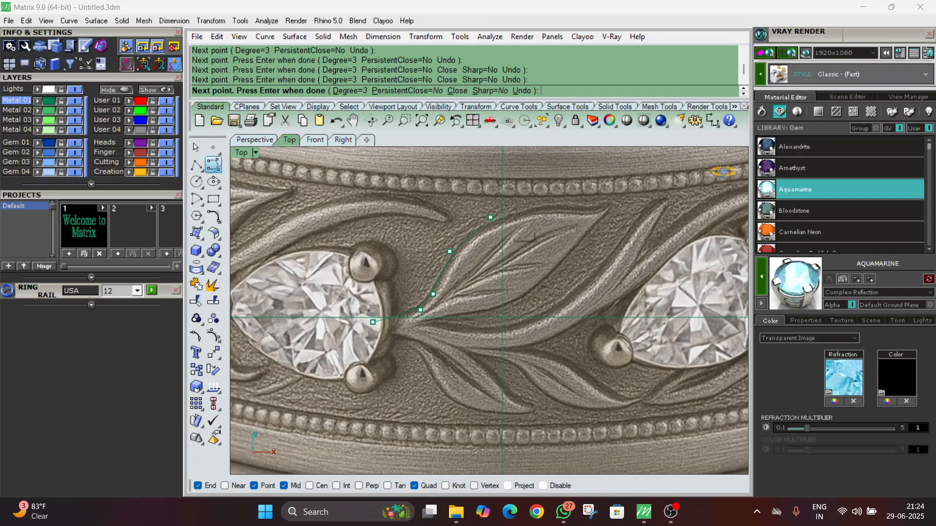
left_click(537, 208)
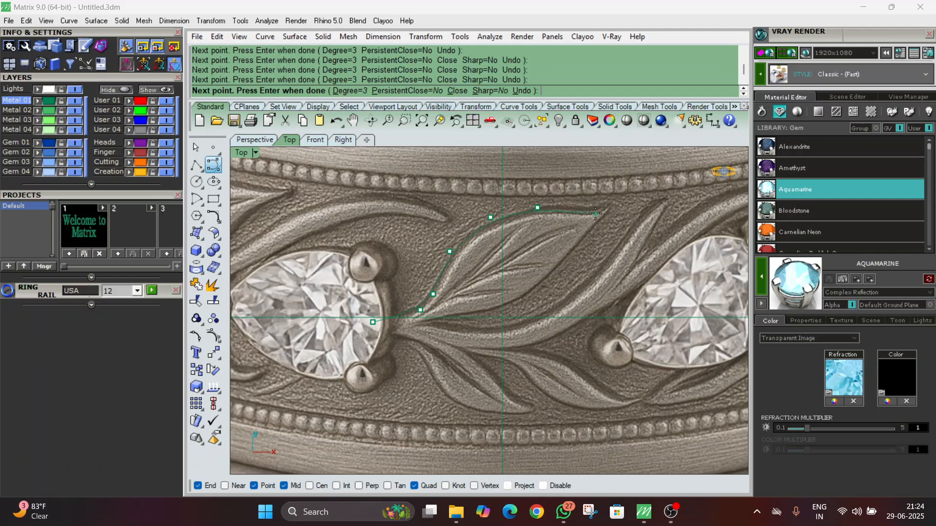
left_click(596, 214)
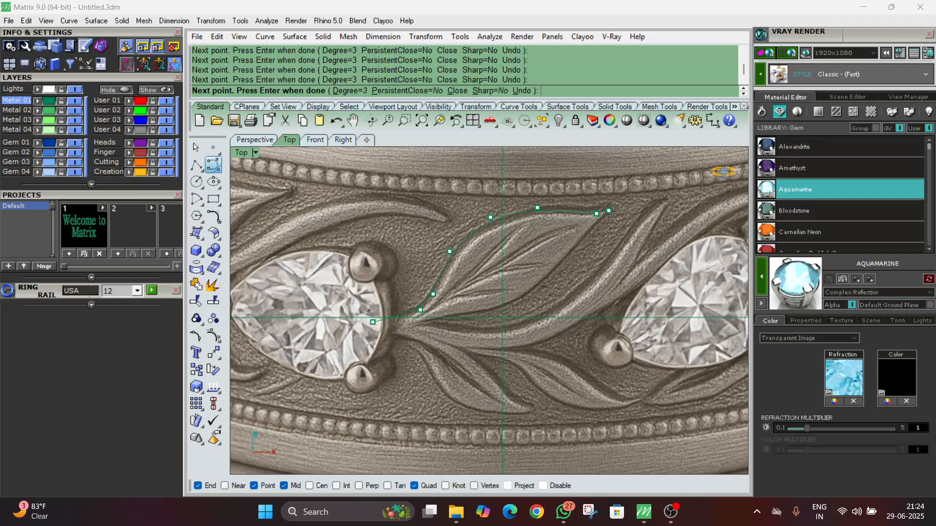
left_click(608, 211)
key("Return")
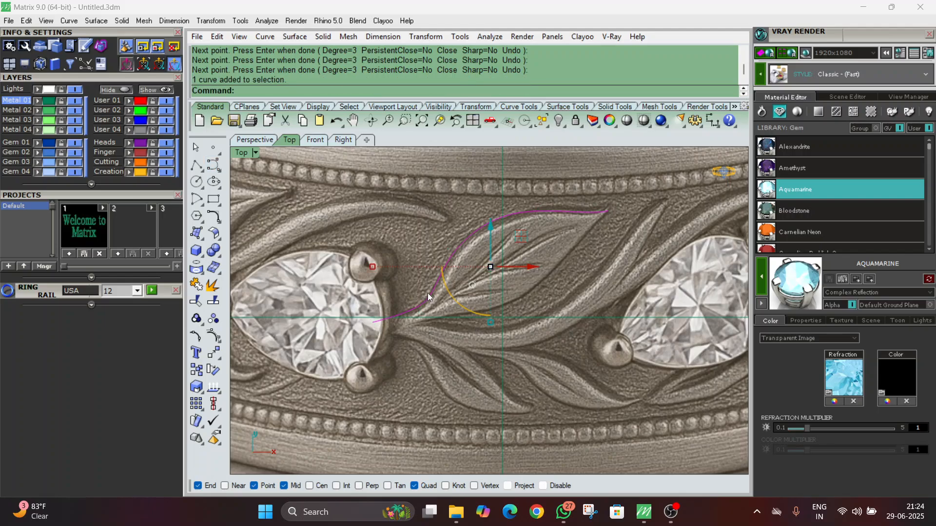
Reshape the tip end of the upper leaf curve by moving its control points to follow the pictured leaf's upper edge and tip
key("F10")
scroll(598, 211, "up", 5)
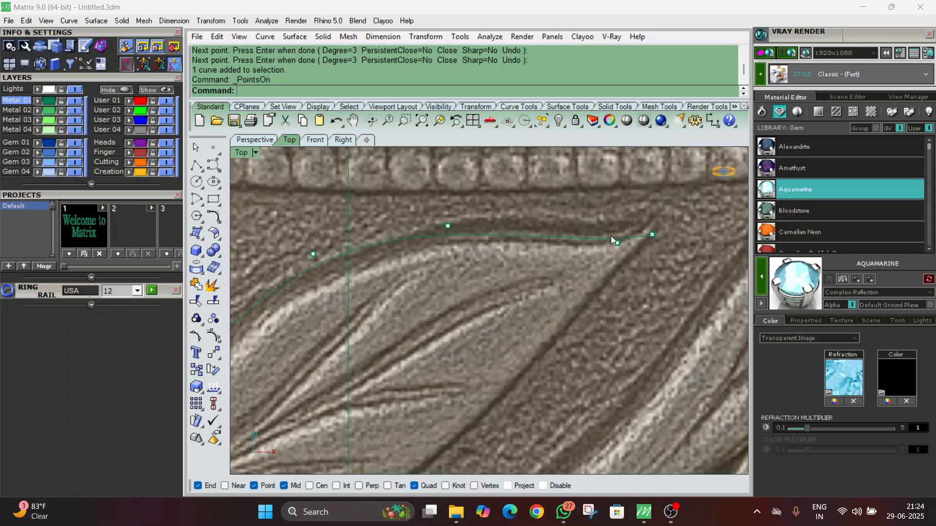
left_click(615, 241)
left_click_drag(647, 211, 627, 222)
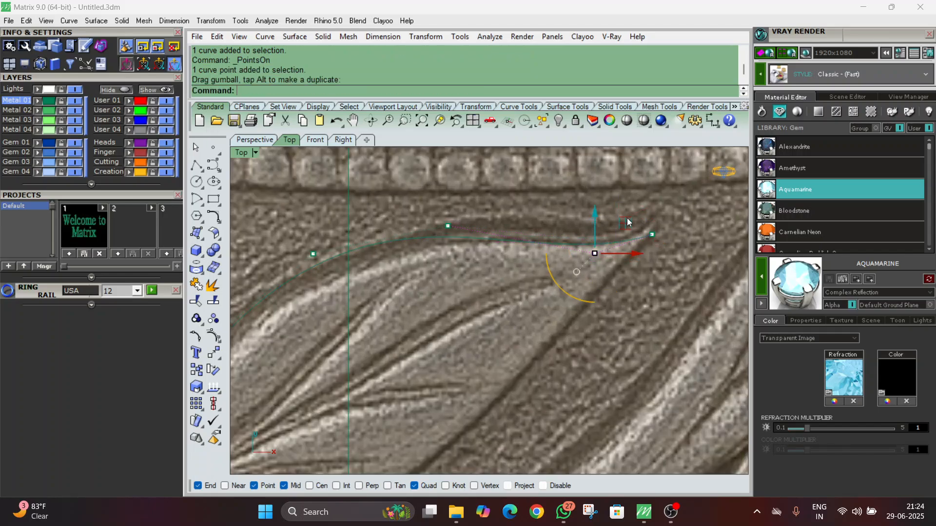
left_click(651, 235)
left_click_drag(679, 205, 678, 194)
left_click(595, 254)
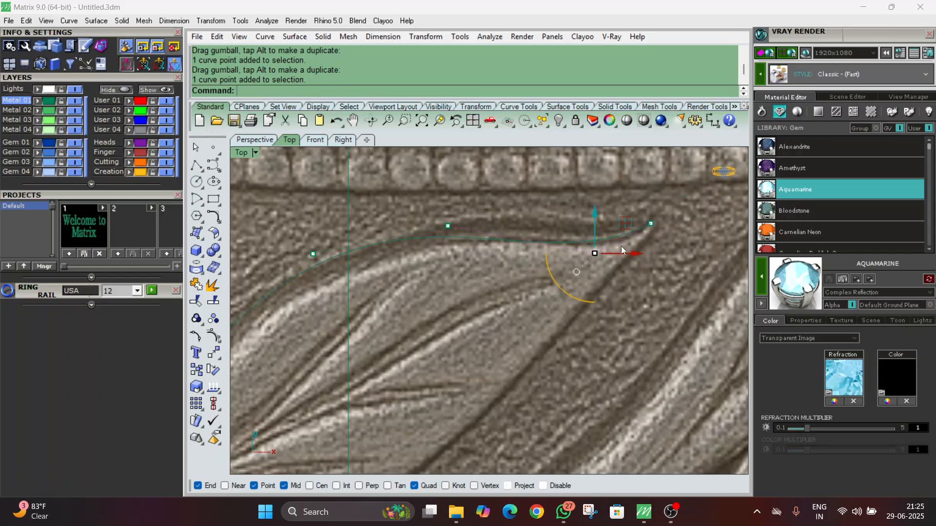
left_click_drag(626, 222, 639, 229)
left_click(447, 226)
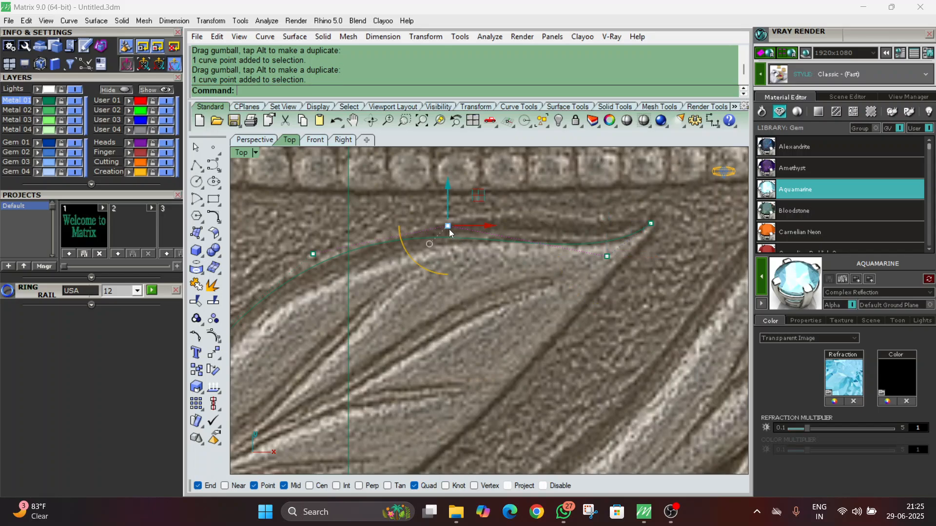
left_click_drag(487, 198, 535, 191)
Adjust the upper leaf curve's control point near the stem base to fit the picture and finish point editing
scroll(498, 189, "down", 4)
scroll(358, 335, "up", 3)
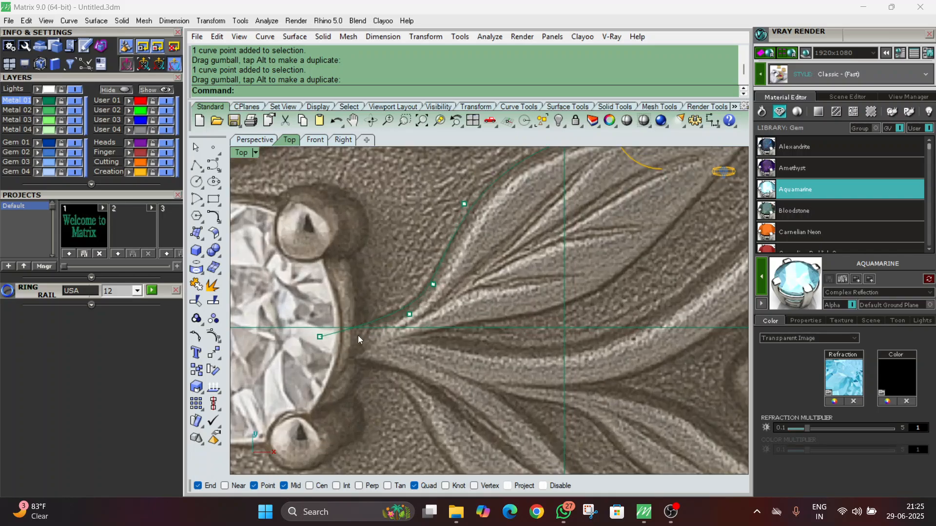
left_click(412, 313)
left_click_drag(450, 287, 441, 297)
key("Escape")
key("Escape")
Trace the central leaf's lower outline with a degree 3 control-point curve, from the left gem's edge to the end of the upper curve at the tip
left_click(201, 170)
left_click(212, 169)
key("Escape")
left_click(212, 169)
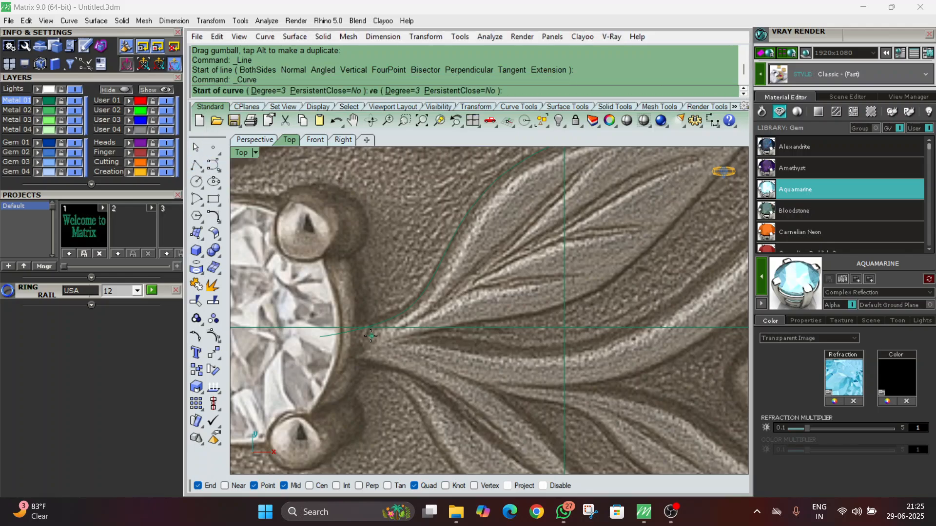
left_click(325, 357)
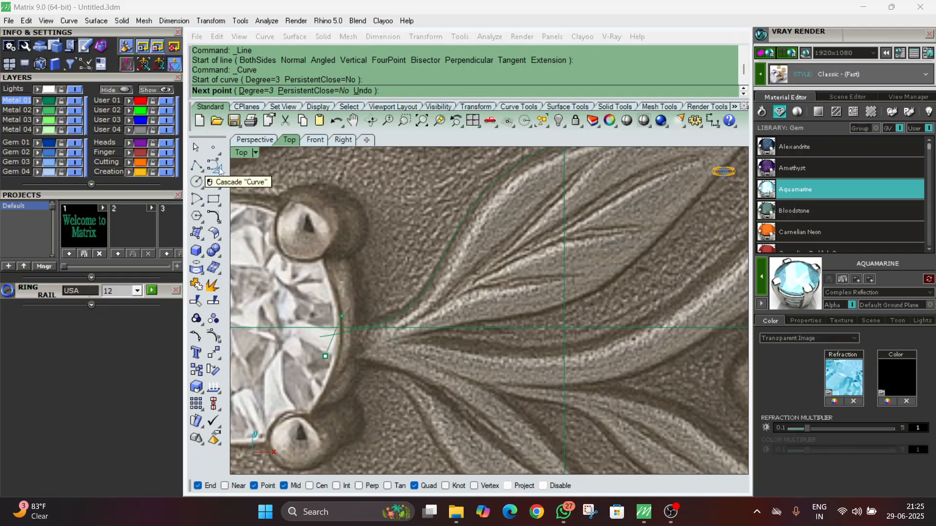
left_click(428, 330)
left_click(485, 316)
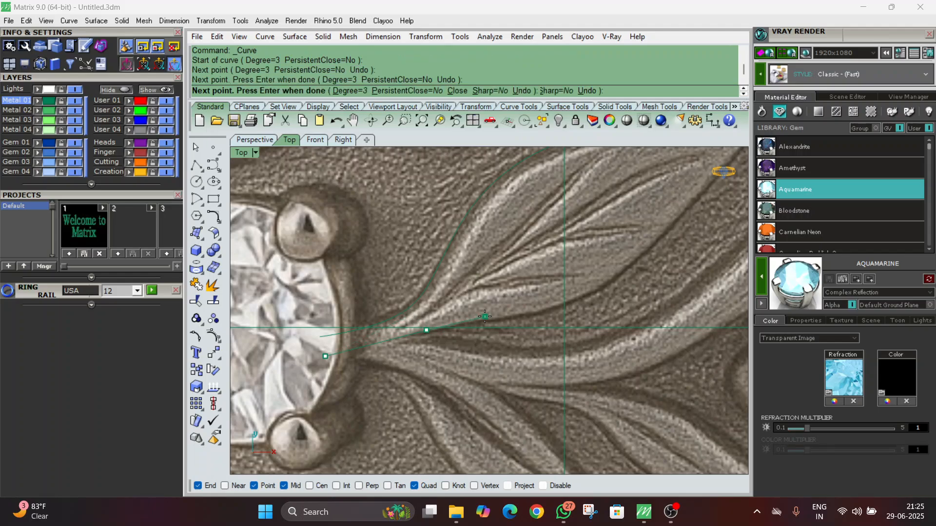
left_click(564, 310)
left_click(634, 270)
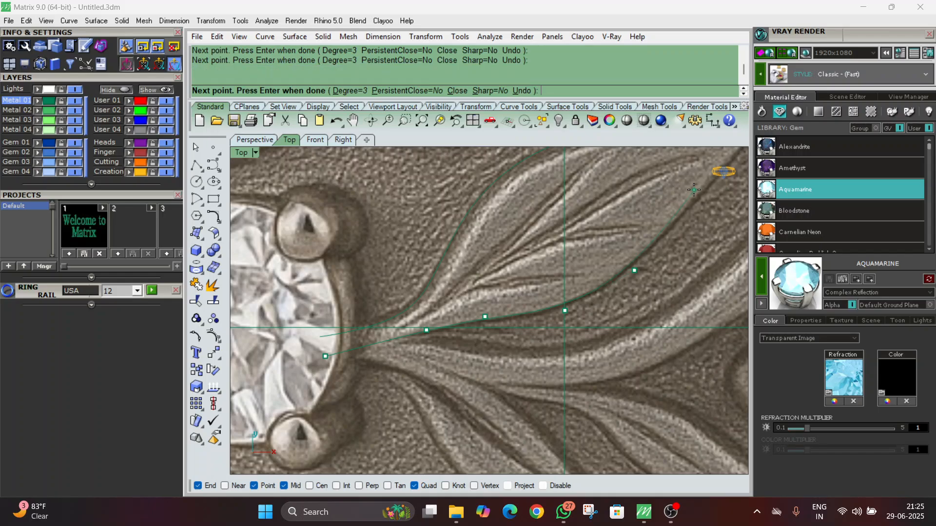
left_click(701, 202)
right_click_drag(701, 202, 402, 387)
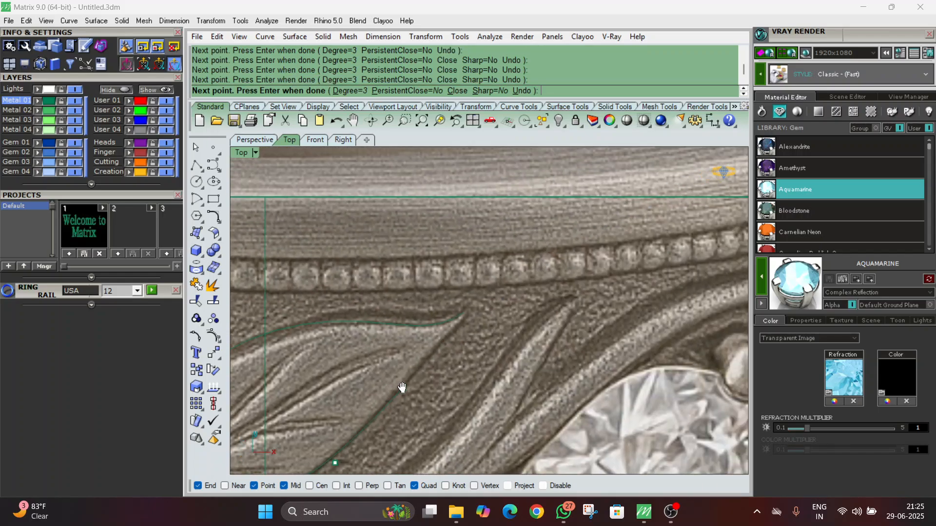
left_click(434, 349)
scroll(462, 312, "up", 4)
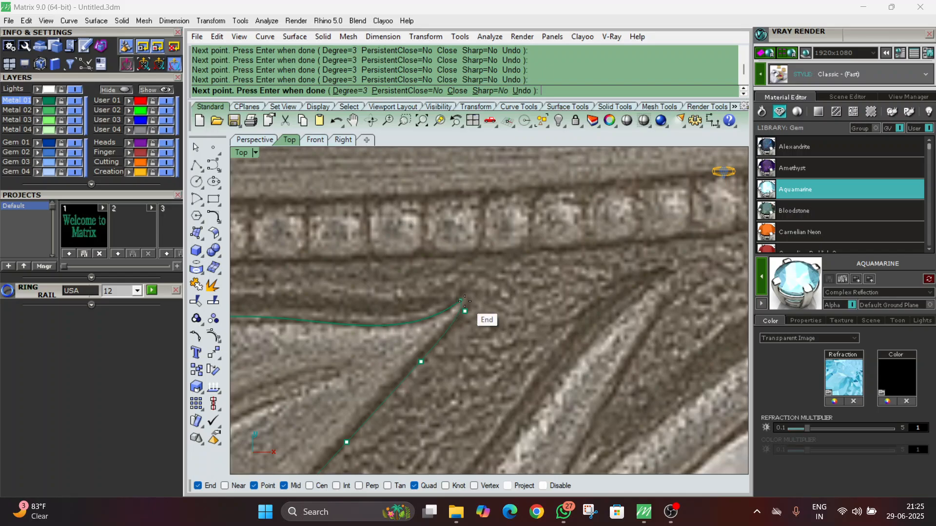
left_click(465, 301)
scroll(502, 266, "down", 4)
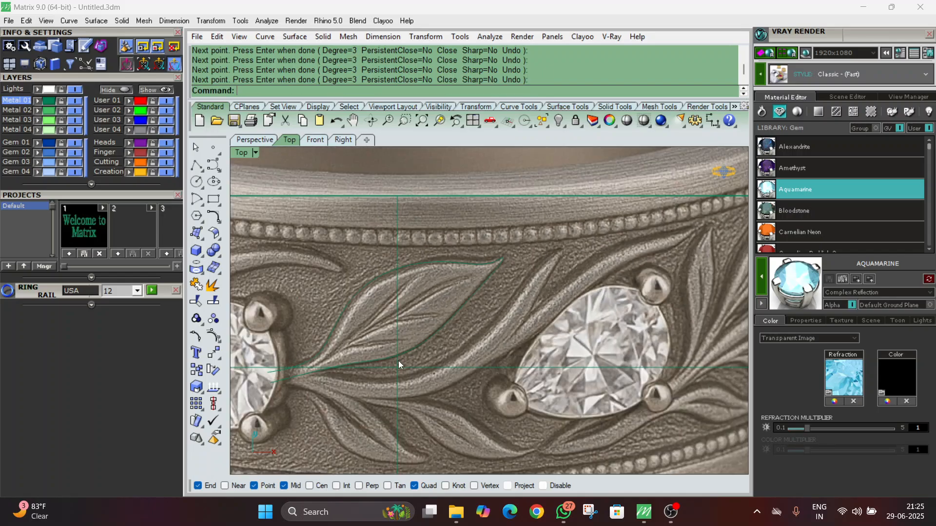
Close the central leaf outline at the left gem with a short two-point curve joining the open ends of its upper and lower curves
right_click_drag(353, 359, 478, 304)
scroll(418, 342, "up", 5)
right_click(350, 300)
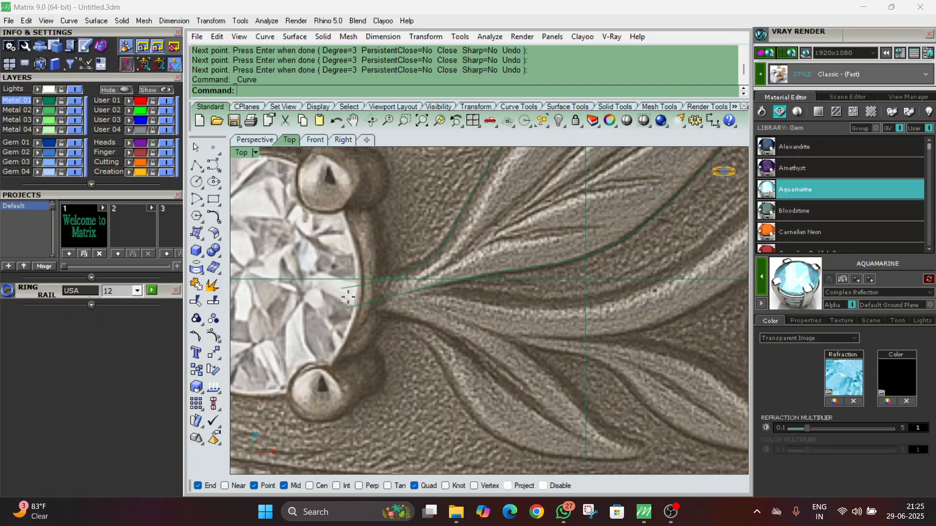
left_click(341, 289)
left_click(347, 308)
right_click(351, 308)
Trace the upper edge of the curved frond below the central leaf, from the midpoint of the short closing curve to the frond's pointed tip
right_click(380, 311)
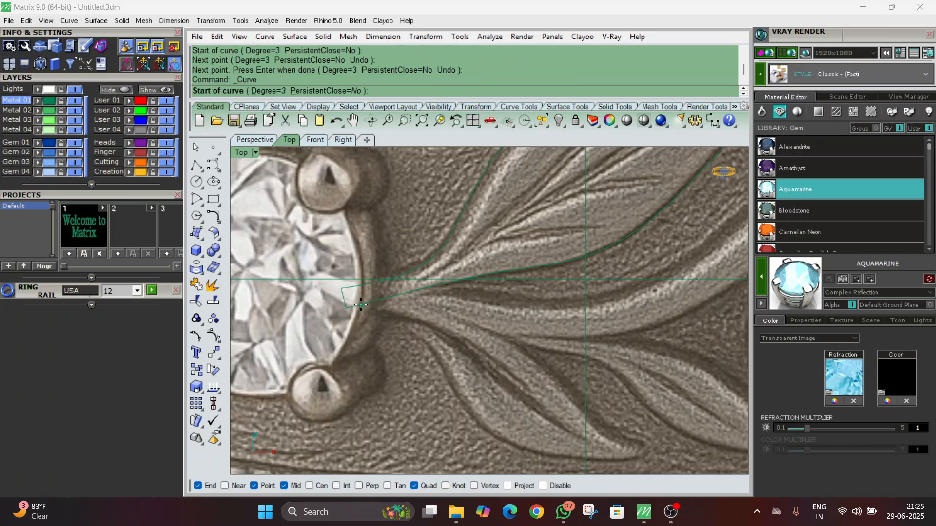
left_click(337, 297)
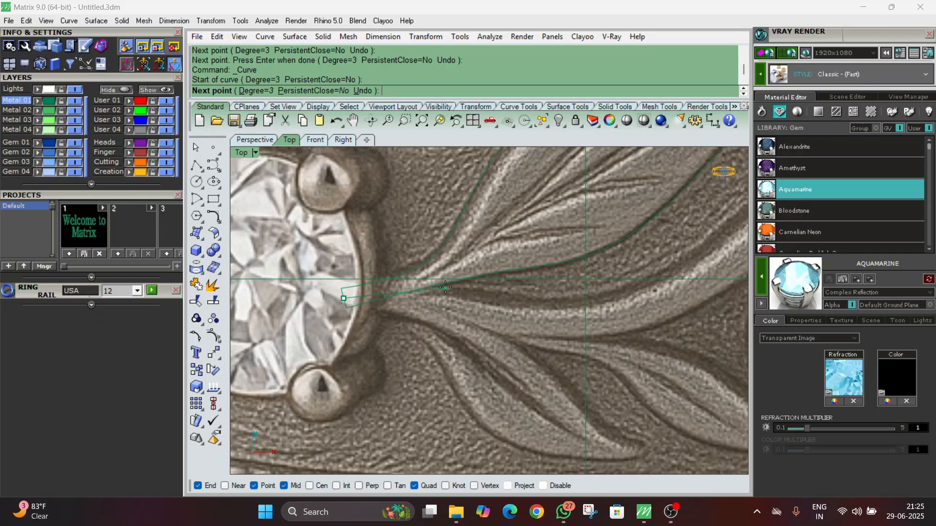
left_click(435, 286)
left_click(509, 306)
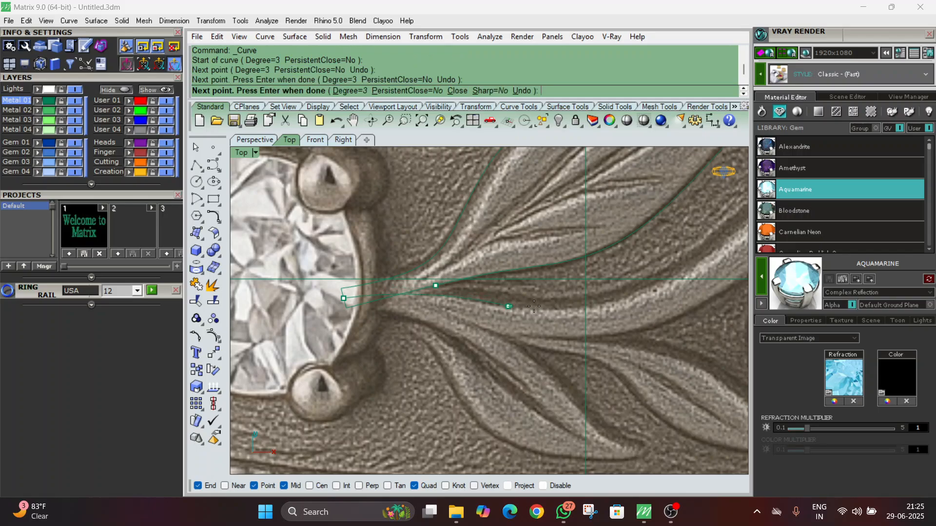
left_click(614, 302)
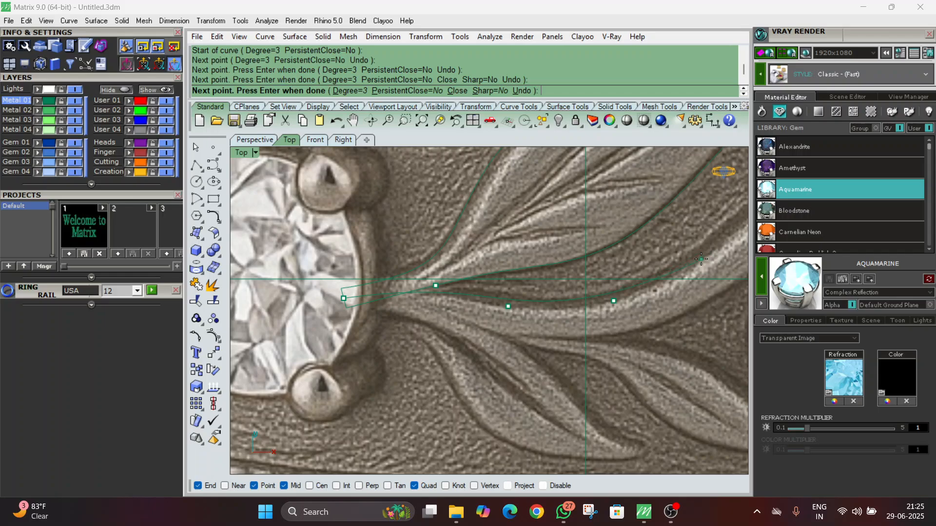
left_click(701, 259)
right_click_drag(719, 239, 433, 350)
left_click(477, 298)
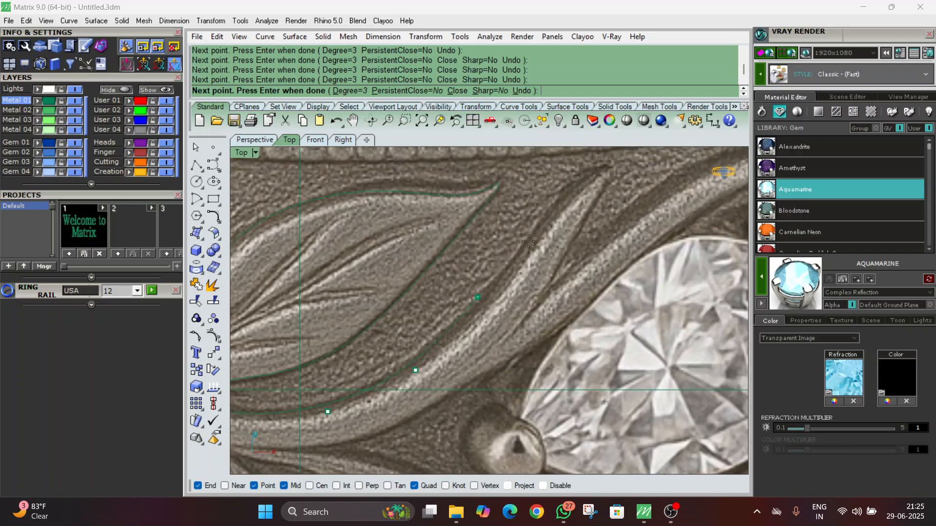
left_click(566, 182)
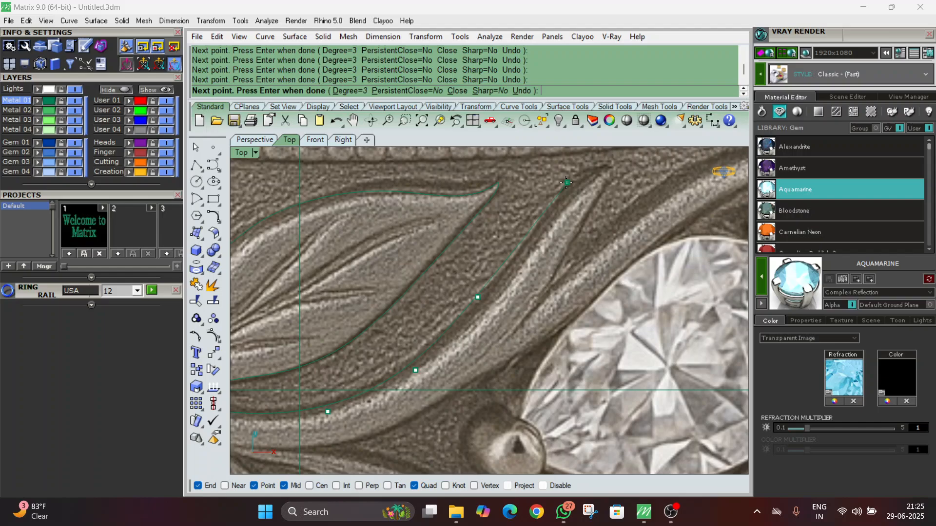
left_click(608, 161)
Continue the degree 3 curve back from the frond's tip along its lower edge and finish it at the left gem
left_click(341, 447)
right_click_drag(300, 455, 540, 364)
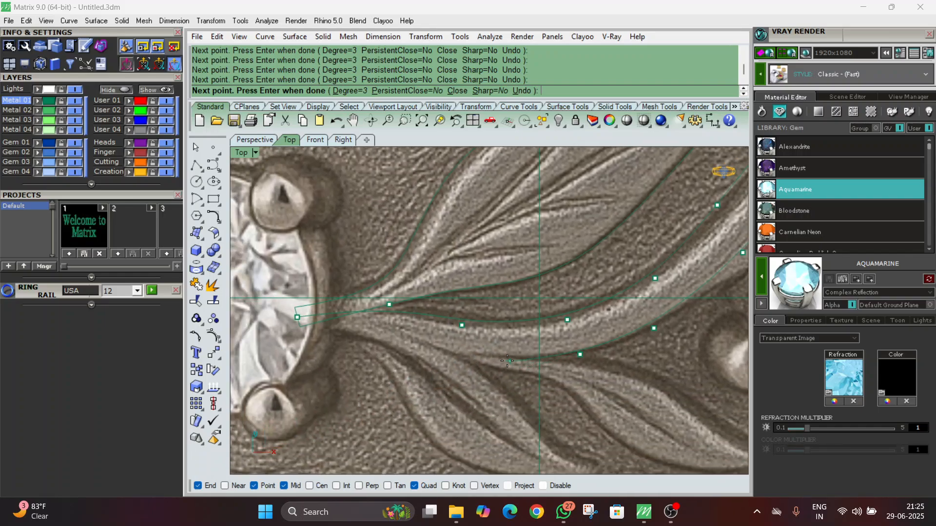
left_click(494, 358)
left_click(364, 328)
left_click(305, 329)
scroll(288, 292, "down", 3)
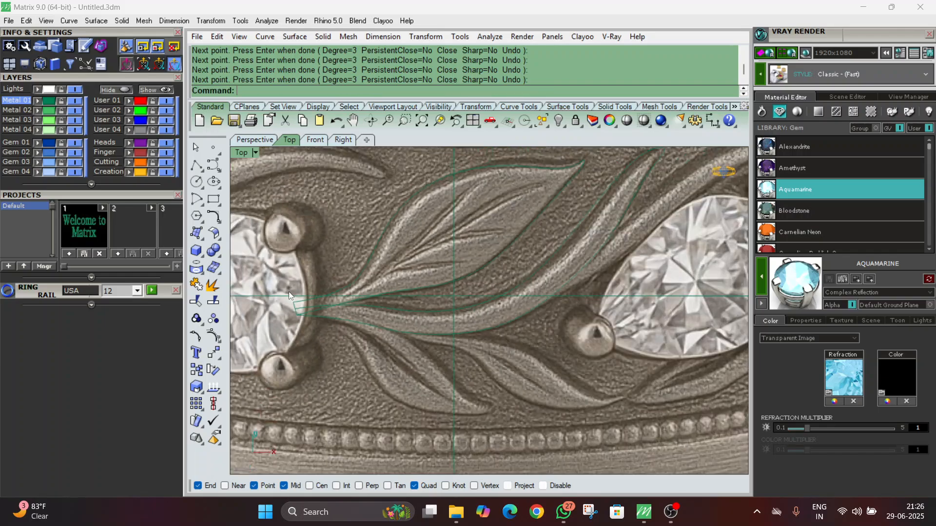
Trace the lower outline of the small leaf below the right gem's left prong with a degree 3 curve, from the frond's lower edge to the leaf tip
scroll(440, 329, "up", 5)
key("Return")
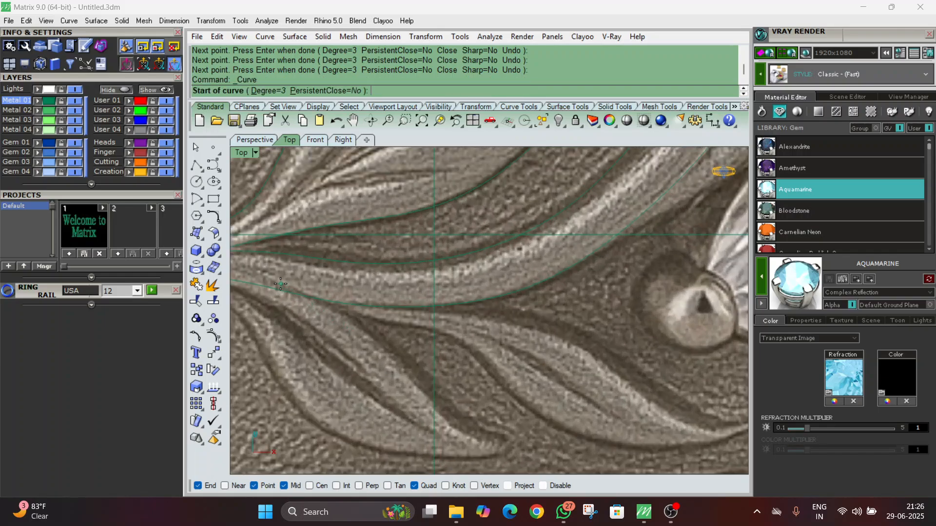
left_click(280, 285)
left_click(373, 324)
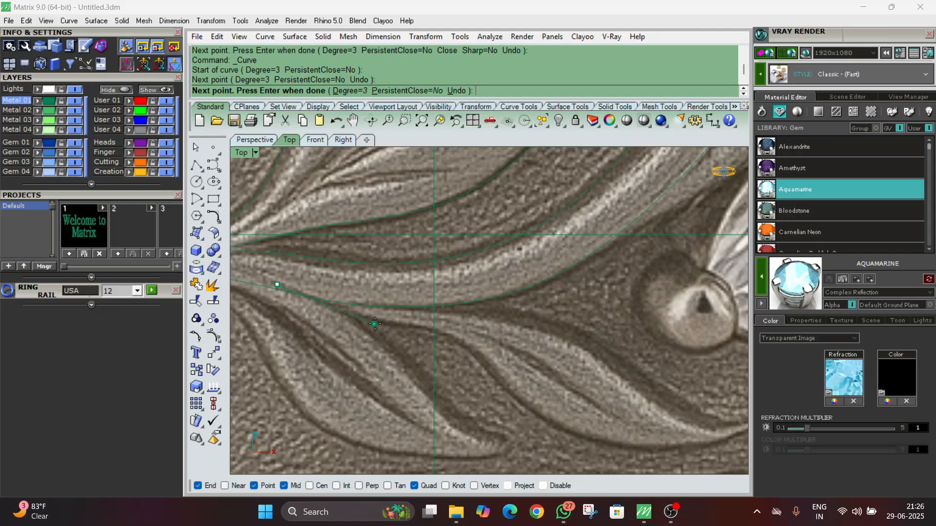
left_click(449, 333)
left_click(473, 350)
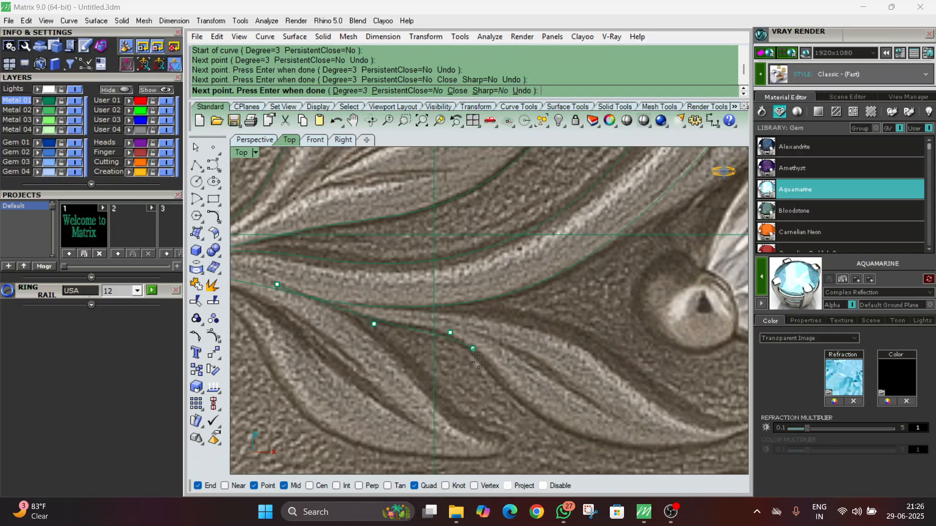
left_click(534, 416)
left_click(611, 447)
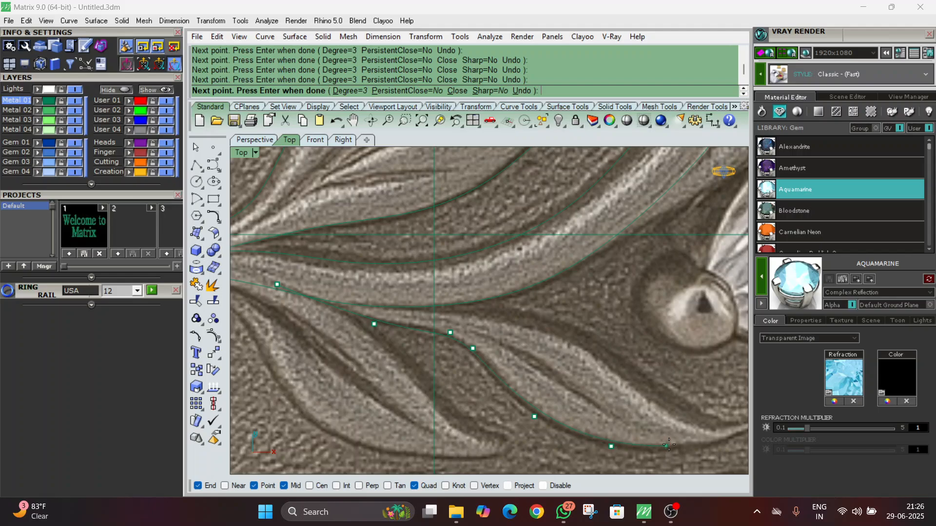
left_click(685, 451)
right_click_drag(713, 442, 519, 420)
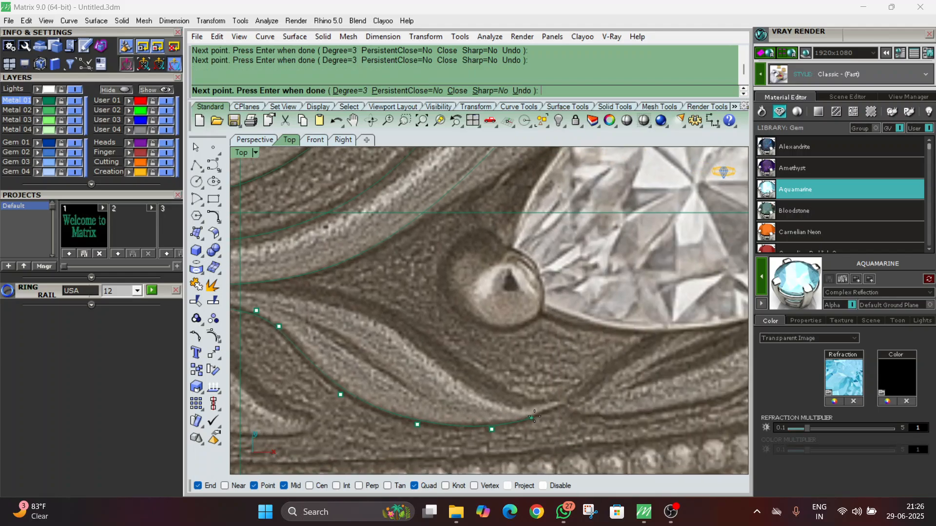
left_click(540, 414)
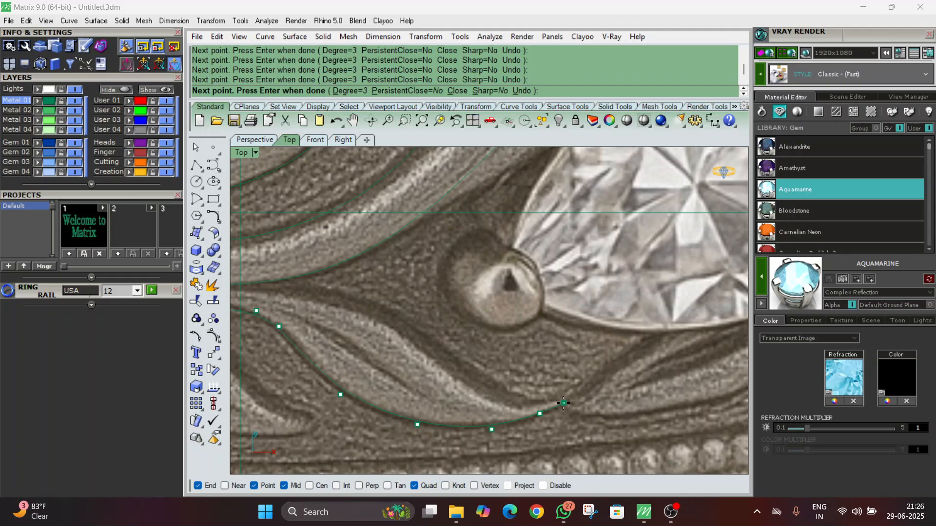
left_click(563, 403)
right_click(557, 407)
Trace the same small leaf's upper outline with a degree 3 curve from the frond's lower edge to the tip of its lower curve
scroll(535, 351, "down", 8)
scroll(355, 323, "up", 5)
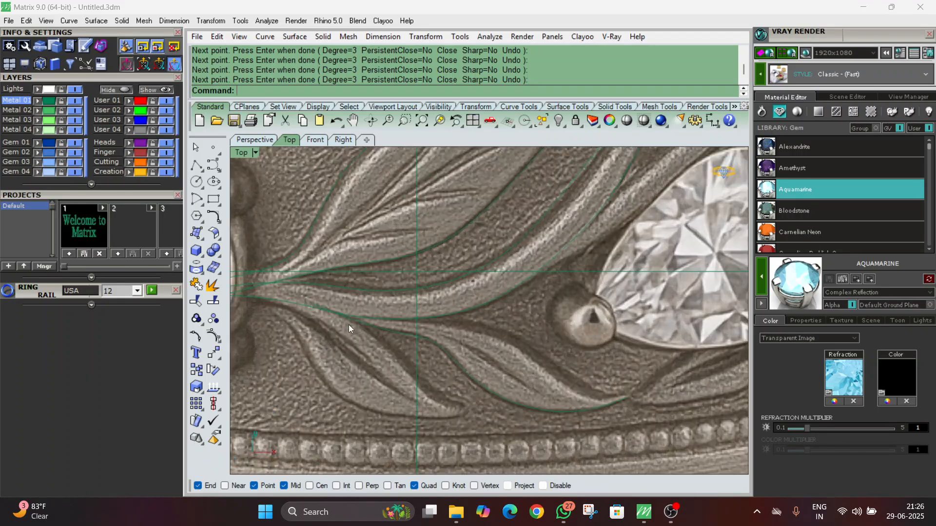
scroll(349, 325, "up", 3)
right_click(305, 295)
left_click(295, 294)
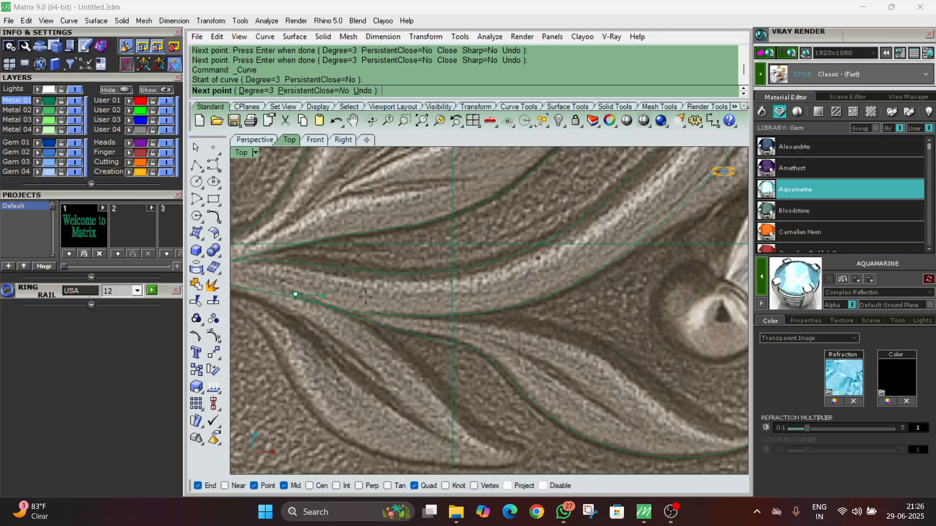
left_click(388, 308)
left_click(462, 322)
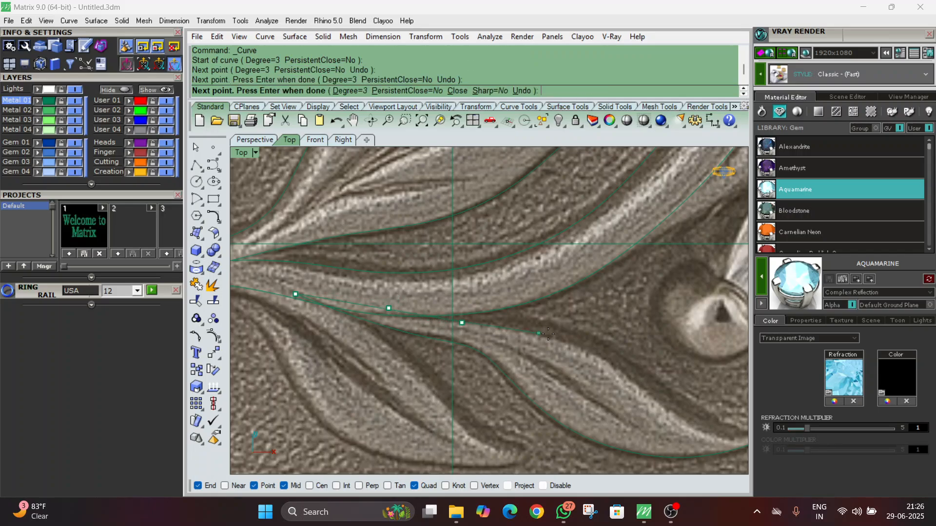
left_click(574, 336)
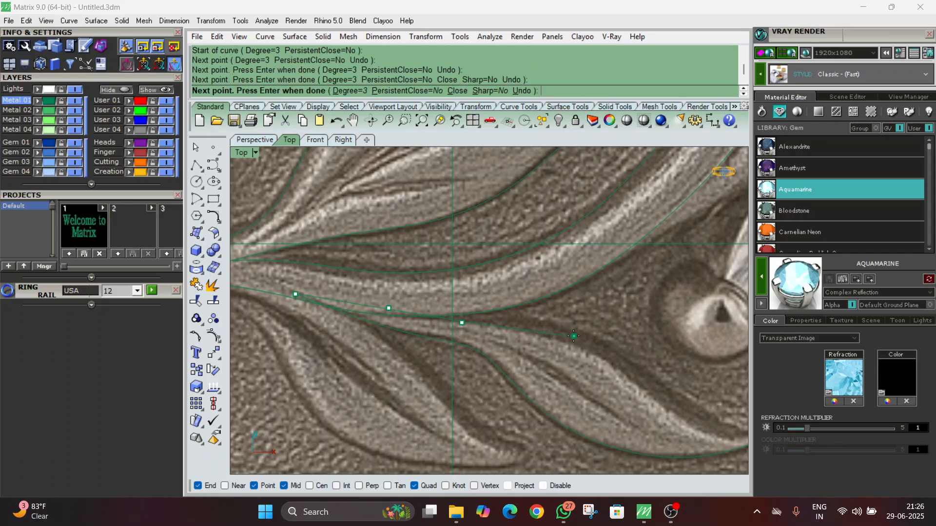
left_click(643, 386)
right_click_drag(644, 387, 390, 318)
left_click(442, 358)
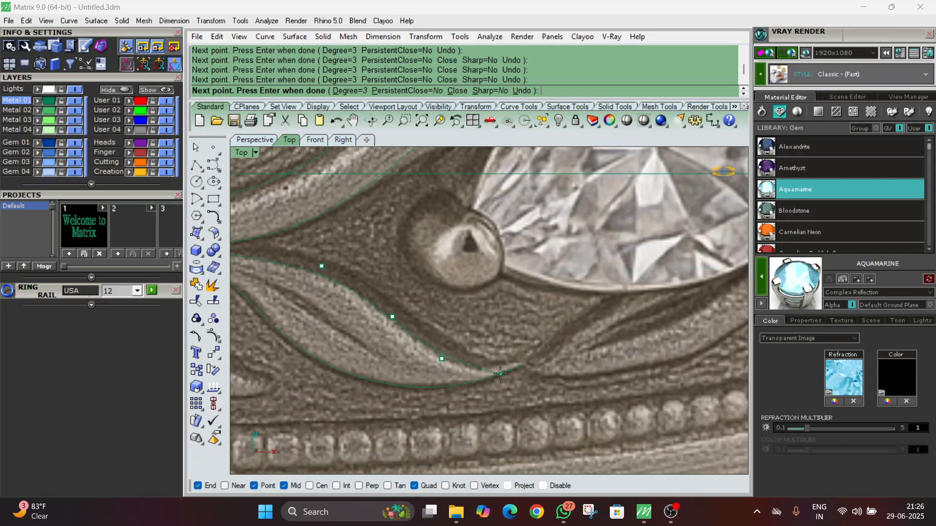
left_click(493, 371)
left_click(525, 365)
right_click(538, 357)
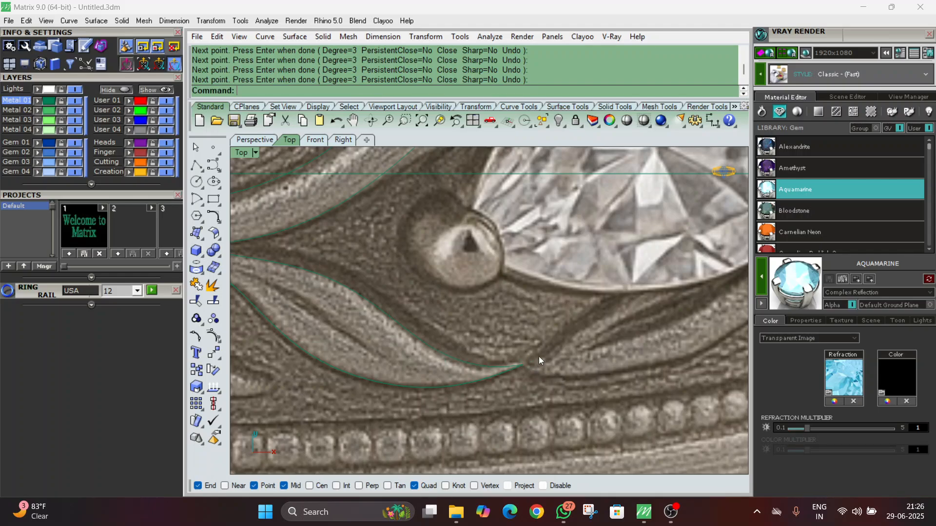
scroll(575, 322, "down", 8)
right_click_drag(557, 288, 440, 397)
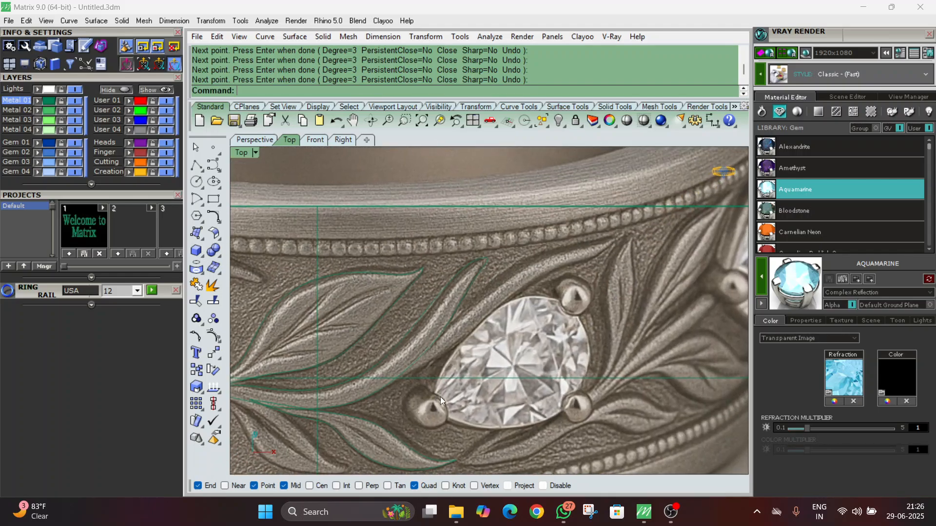
scroll(555, 253, "up", 3)
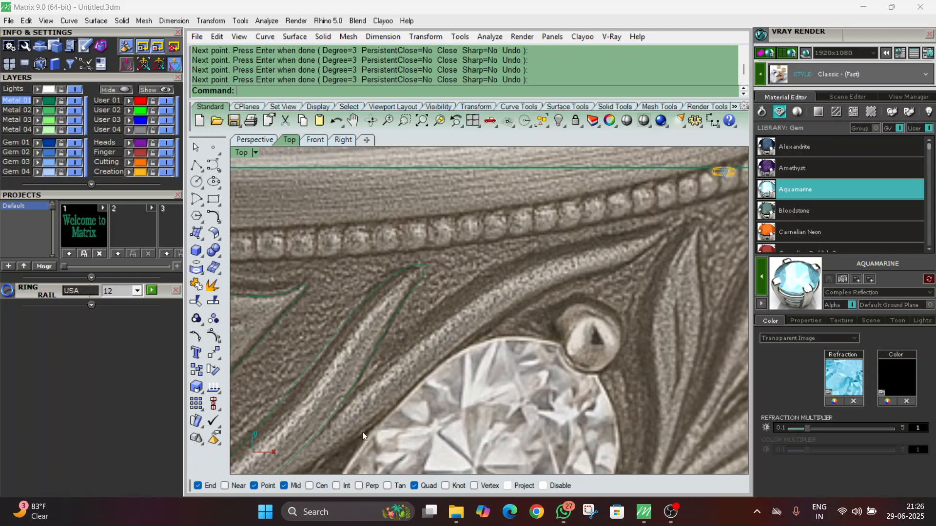
Trace the lower edge of the long frond branch above the right gem with a degree 3 curve, from the frond's lower edge to the branch's pointed tip
right_click_drag(362, 432, 463, 347)
right_click(355, 407)
left_click(321, 427)
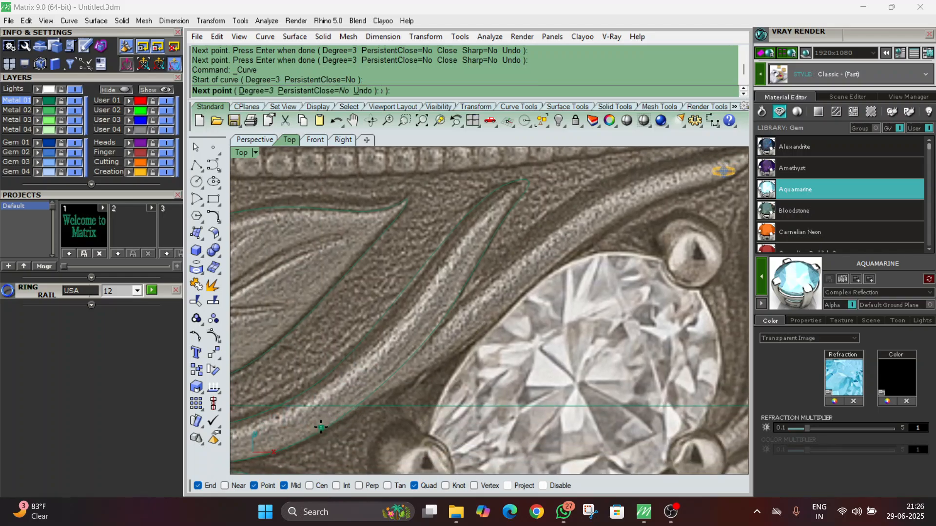
left_click(447, 364)
left_click(530, 297)
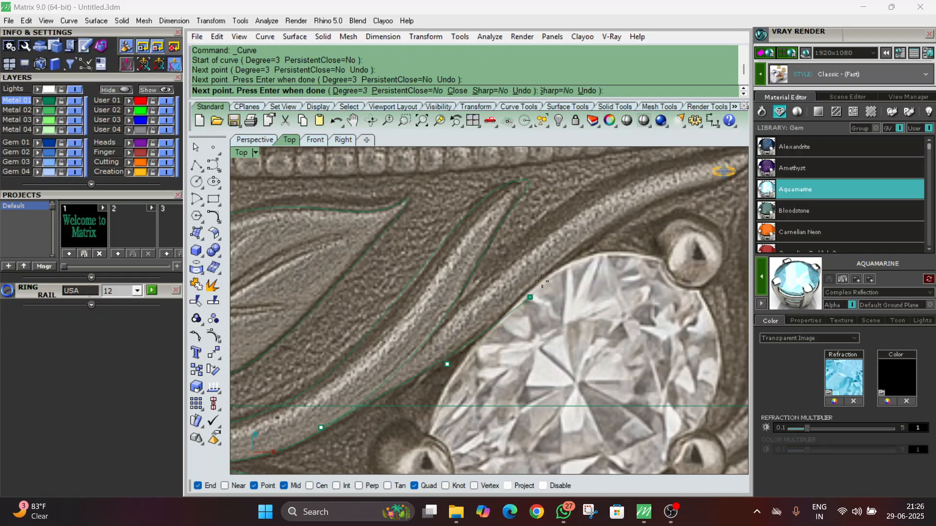
left_click(625, 213)
right_click_drag(624, 213, 464, 372)
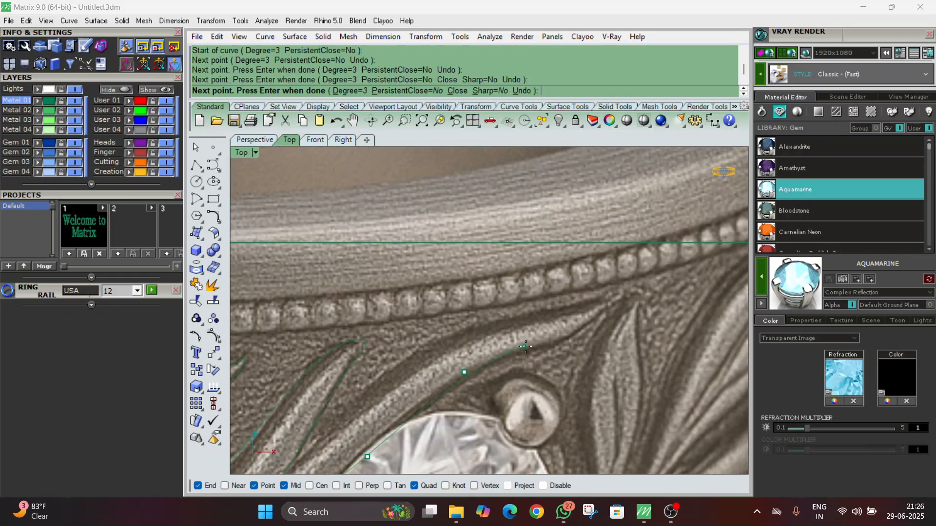
left_click(530, 349)
left_click(591, 328)
left_click(624, 294)
right_click(610, 301)
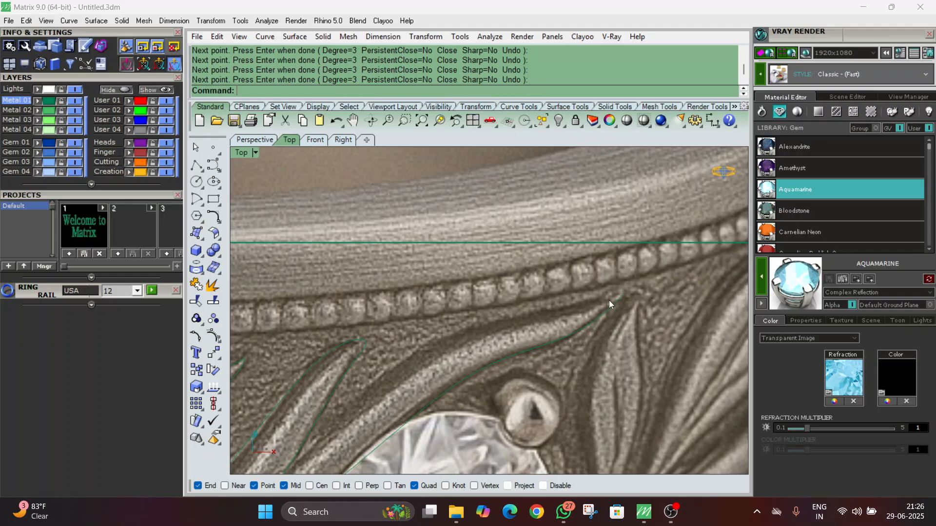
Trace the same branch's upper edge with a degree 3 curve from the start of its lower-edge curve to the end at the pointed tip
scroll(532, 242, "down", 8)
scroll(454, 335, "up", 4)
right_click(385, 388)
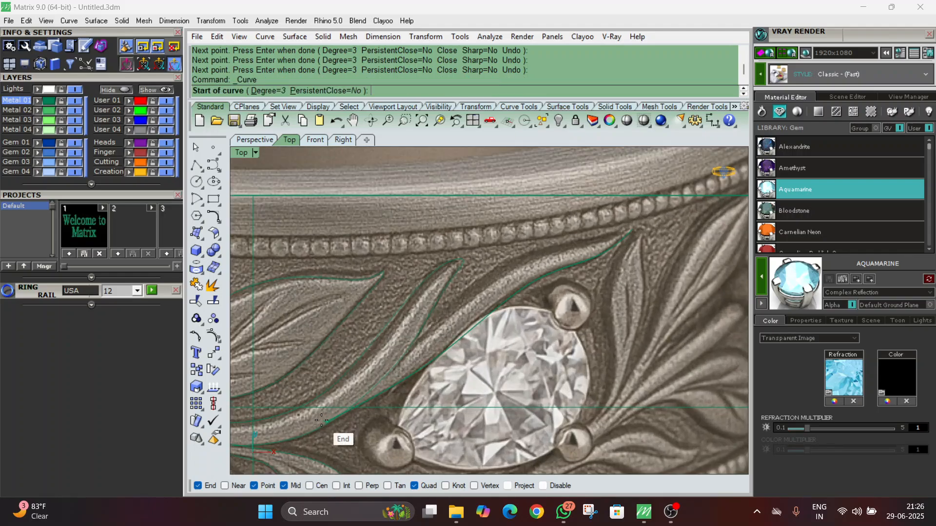
left_click(326, 421)
scroll(379, 379, "up", 2)
left_click(384, 371)
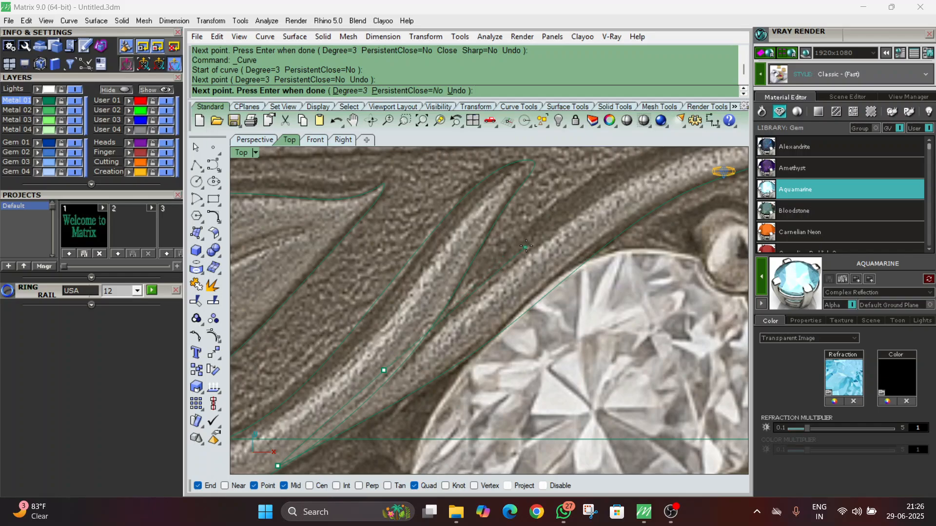
left_click(540, 229)
right_click_drag(519, 250, 231, 432)
left_click(329, 343)
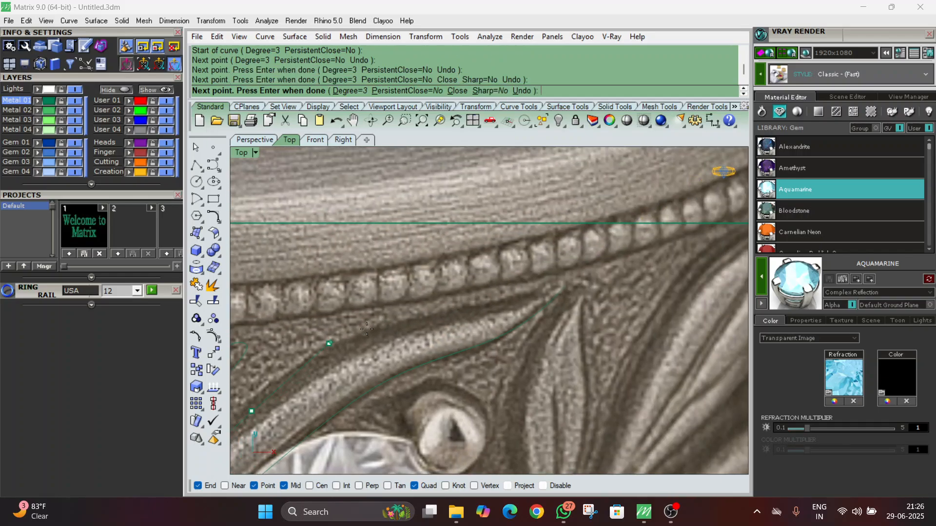
left_click(419, 313)
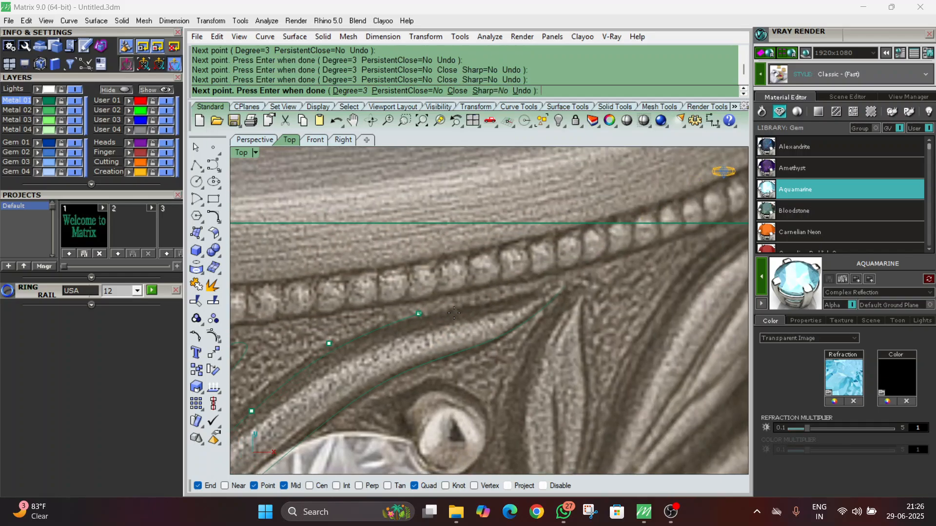
left_click(560, 289)
key("Return")
Try to trace the small leaf beside the left gem's lower prong with one degree 3 curve, from the frond's base around the leaf tip
scroll(588, 273, "down", 6)
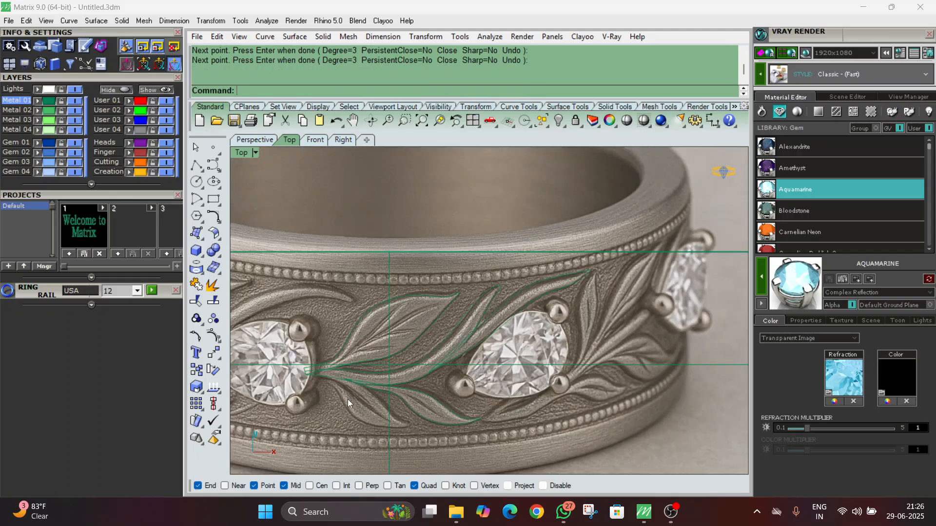
scroll(347, 399, "up", 8)
key("Return")
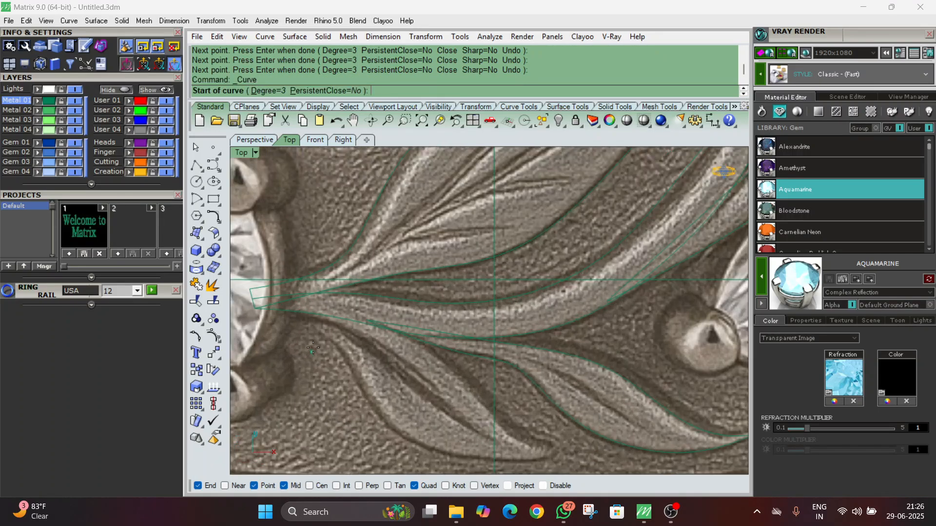
left_click(295, 309)
scroll(352, 304, "up", 3)
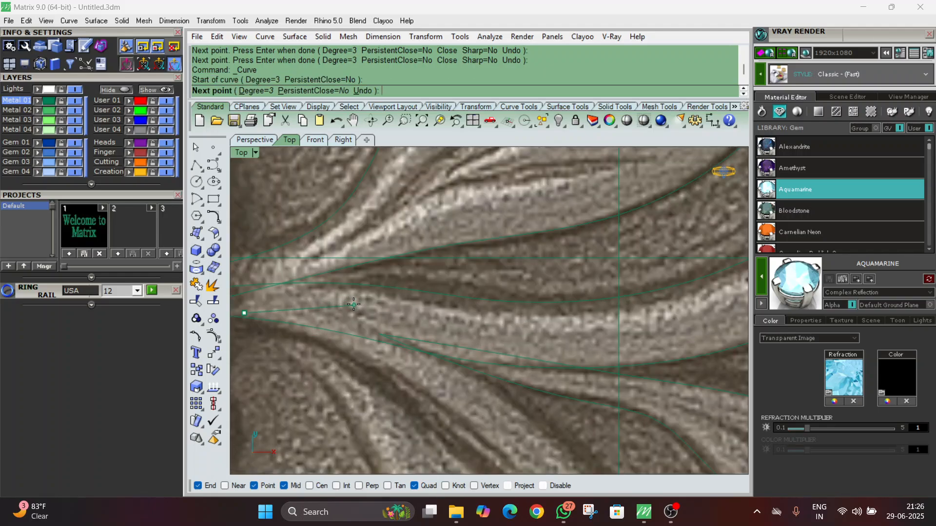
left_click(354, 305)
left_click(512, 374)
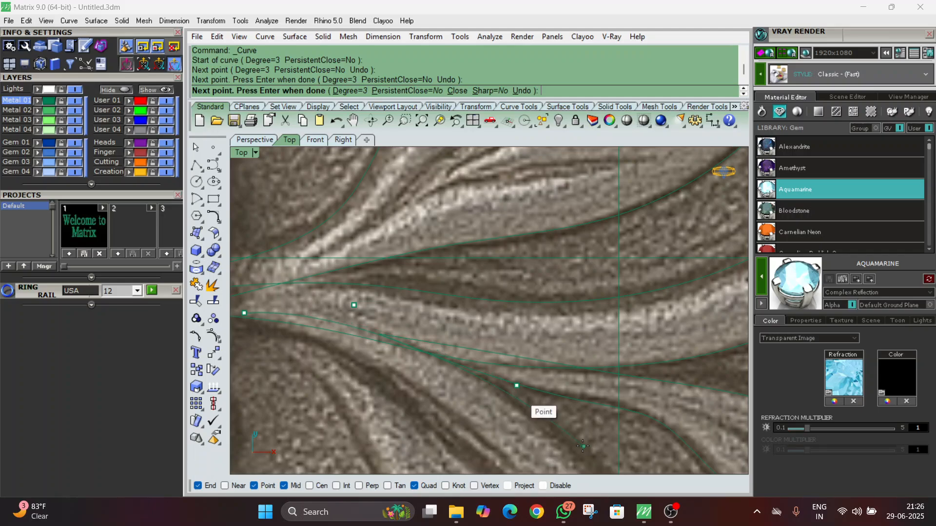
right_click_drag(511, 375, 369, 238)
left_click(456, 333)
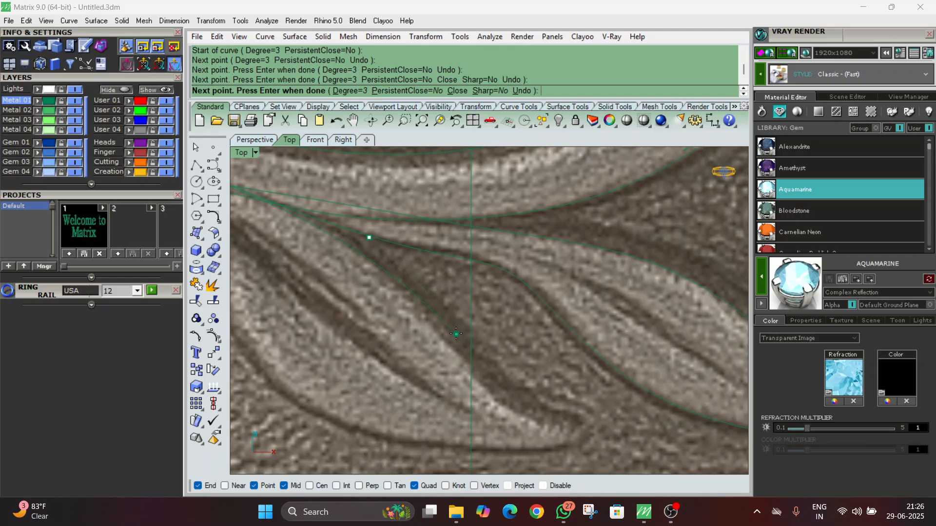
left_click(520, 407)
left_click(592, 428)
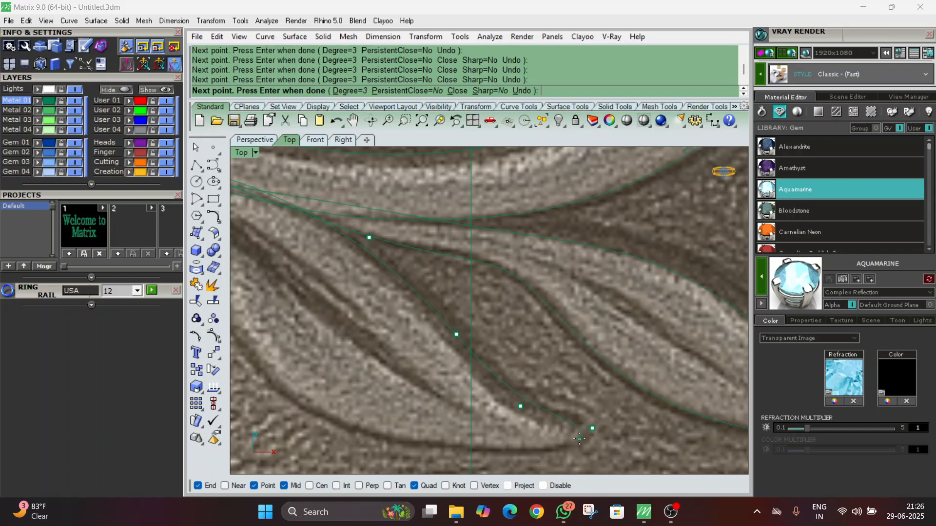
left_click(567, 446)
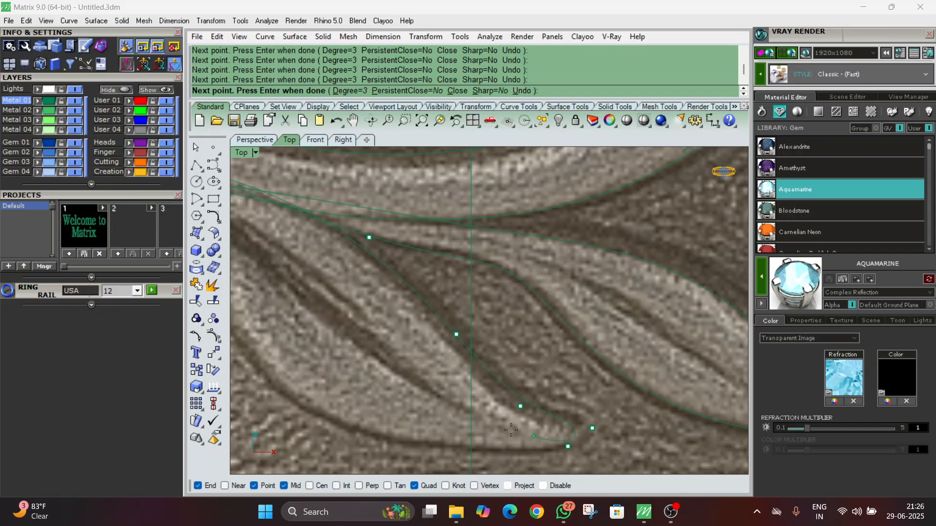
left_click(475, 421)
left_click(377, 361)
key("Return")
Try to reshape the new leaf curve by moving its last control point toward the leaf's outer edge, remove that point, and delete the curve
scroll(594, 341, "down", 2)
left_click(454, 377)
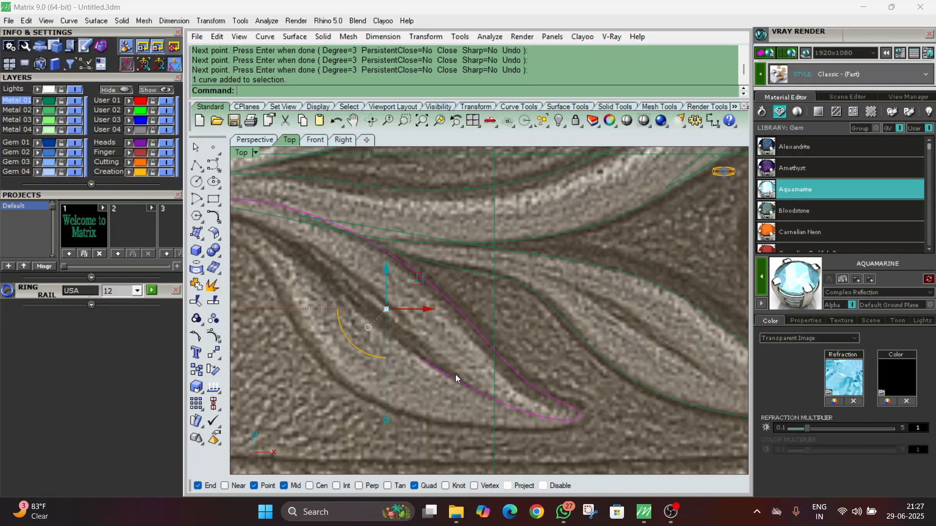
key("F10")
left_click(419, 358)
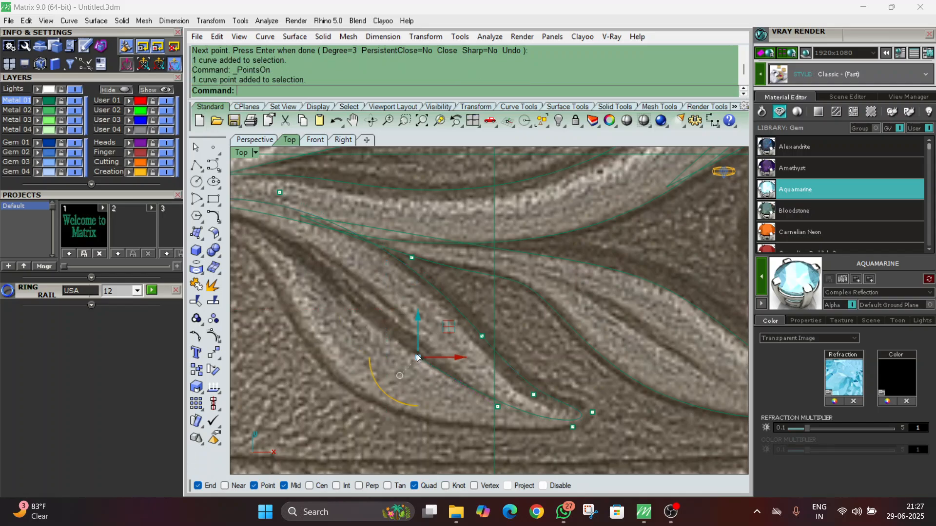
left_click_drag(419, 359, 316, 352)
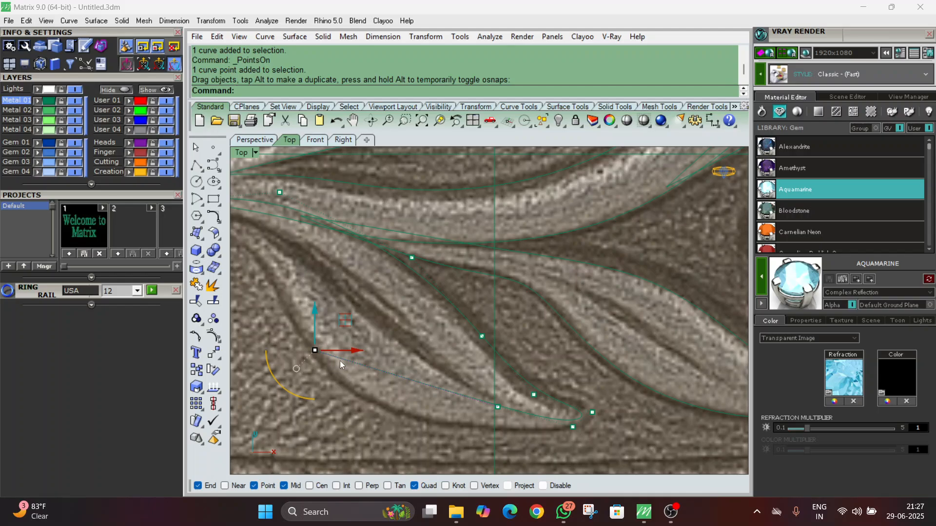
key("Delete")
left_click(514, 374)
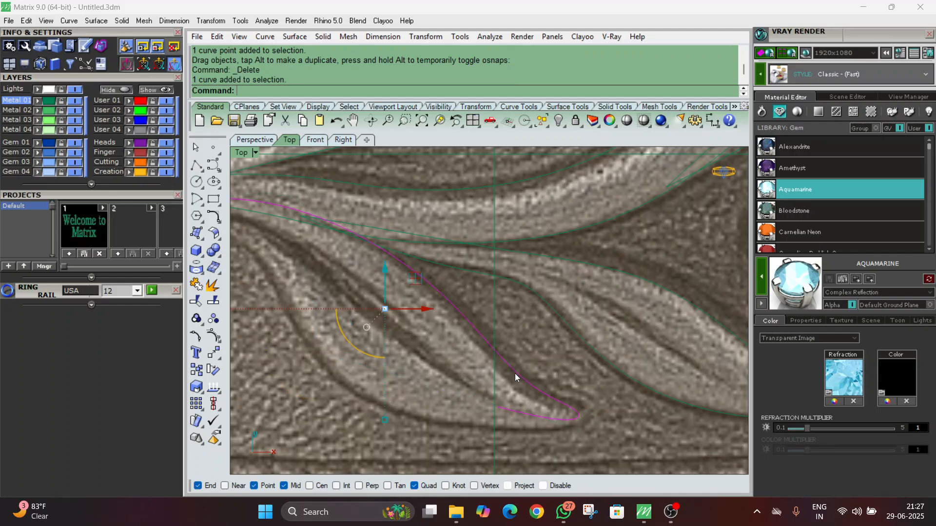
key("Delete")
scroll(544, 352, "down", 3)
key("F10")
Trace the upper edge of the small leaf beside the left gem's lower prong with a degree 3 curve, from the short closing curve to the leaf tip
scroll(458, 323, "up", 5)
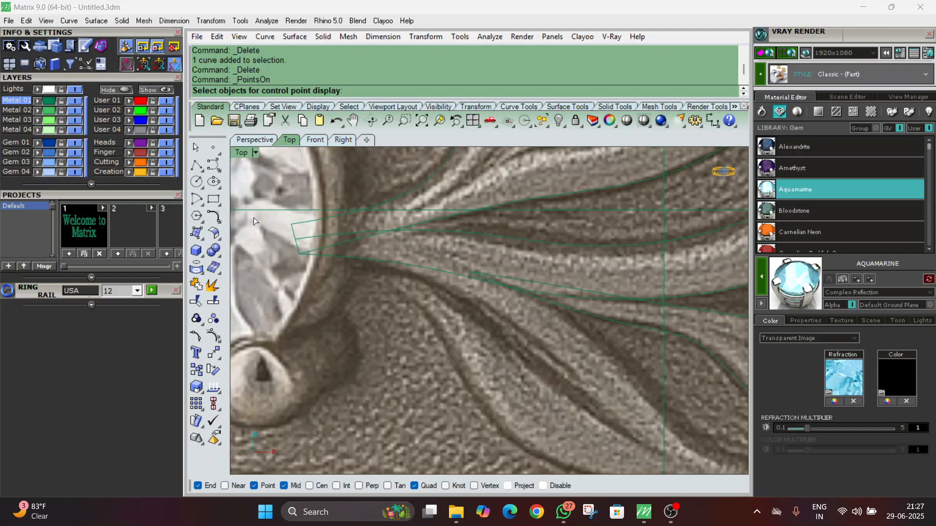
left_click(212, 167)
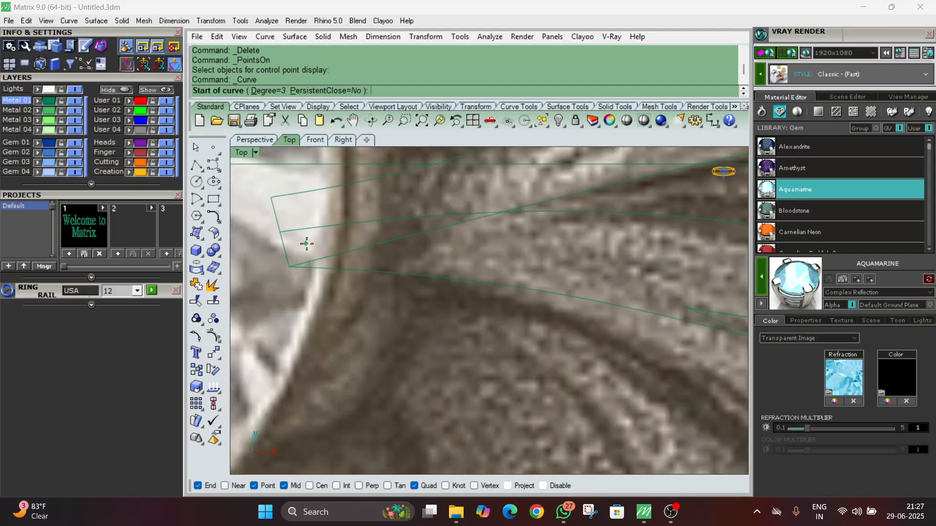
scroll(304, 244, "up", 3)
left_click(287, 242)
scroll(371, 229, "down", 3)
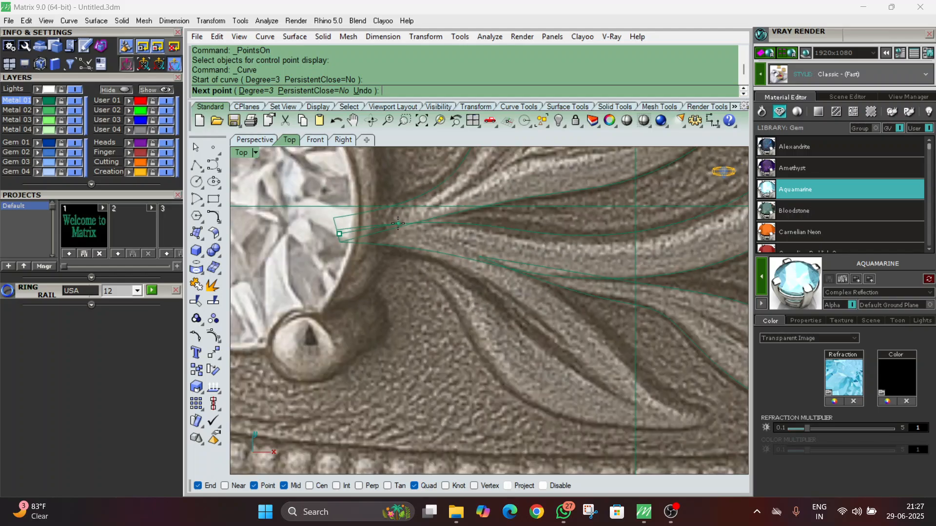
left_click(420, 231)
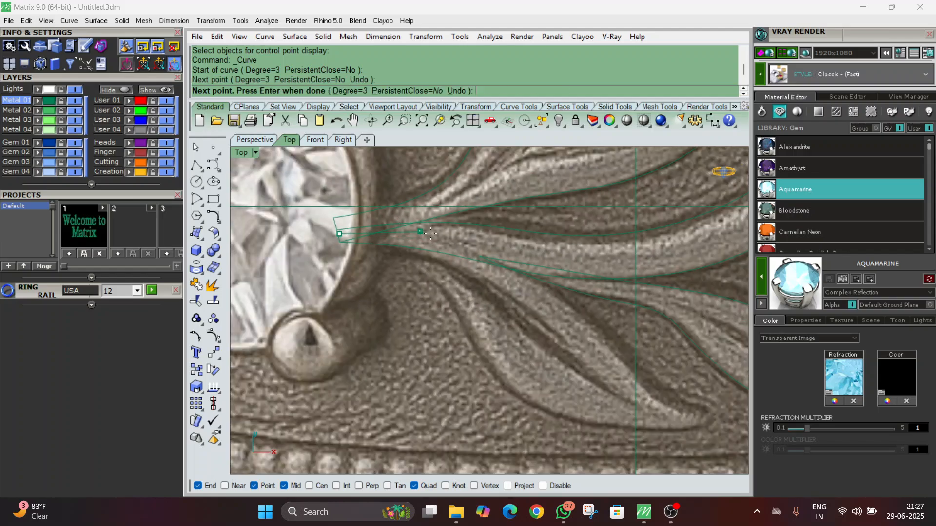
left_click(520, 254)
left_click(588, 316)
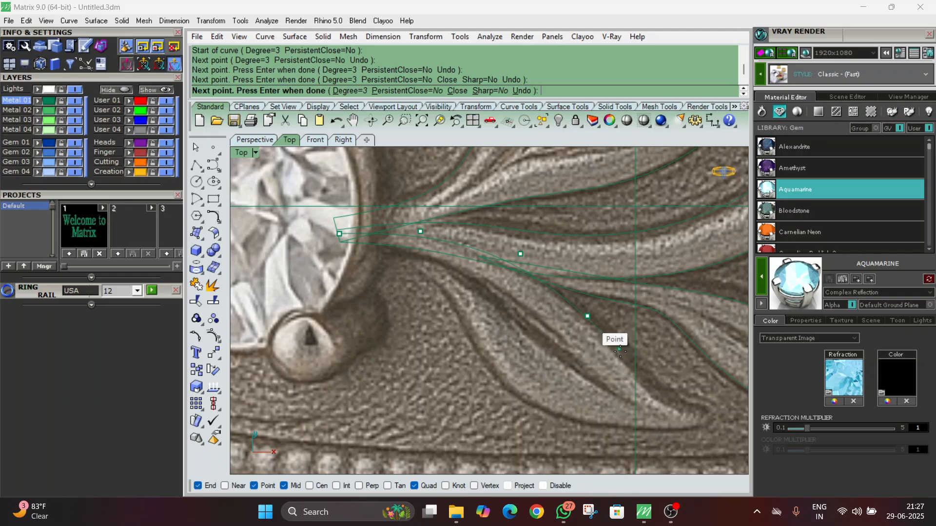
left_click(639, 382)
left_click(685, 406)
left_click(719, 414)
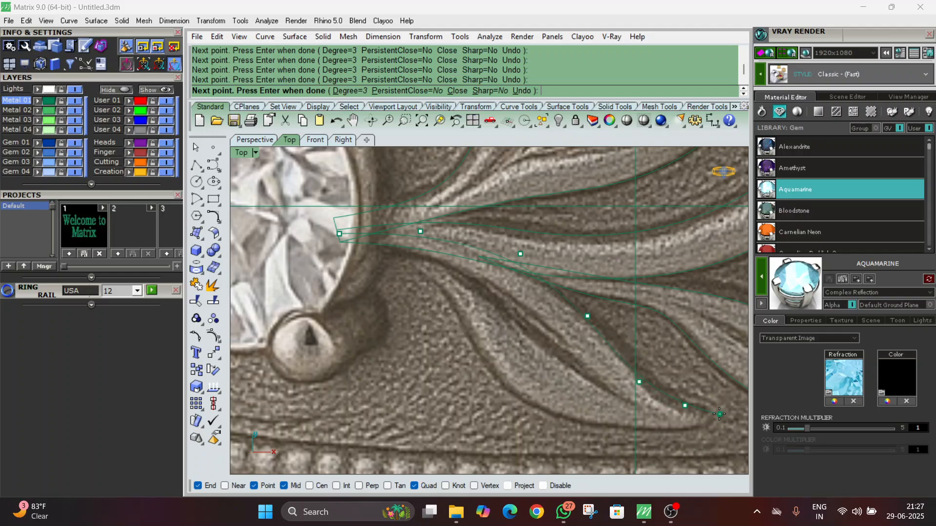
key("Return")
key("Return")
Trace the same leaf's lower edge with a degree 3 curve from the tip back to the start of its upper-edge curve at the left gem
left_click(719, 416)
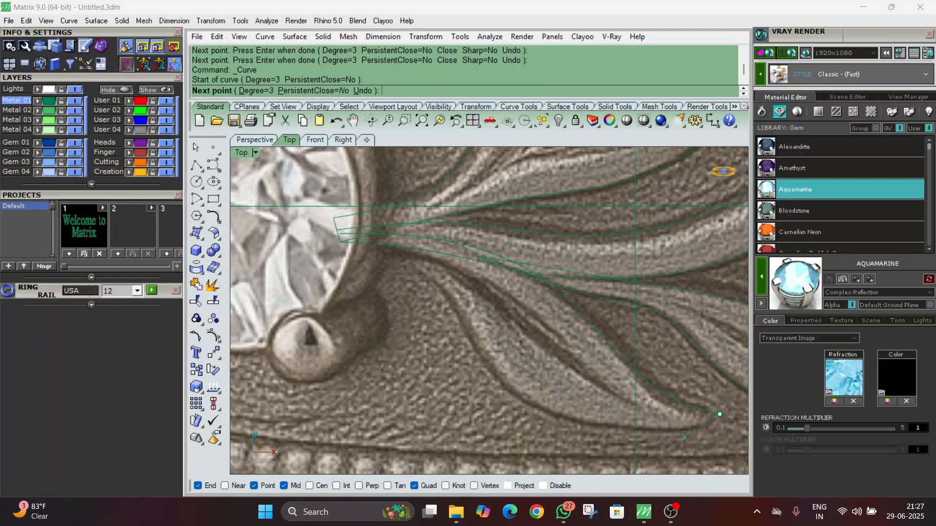
left_click(712, 428)
left_click(636, 432)
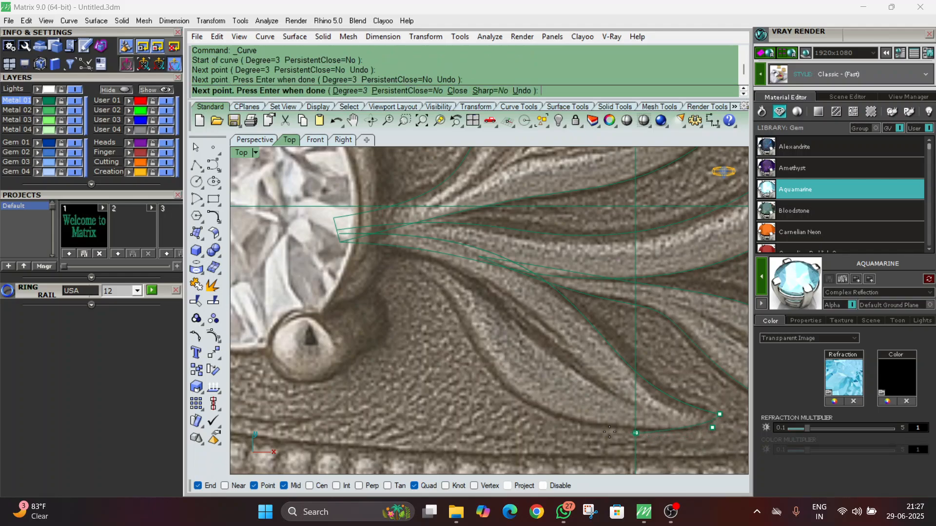
left_click(539, 420)
left_click(483, 381)
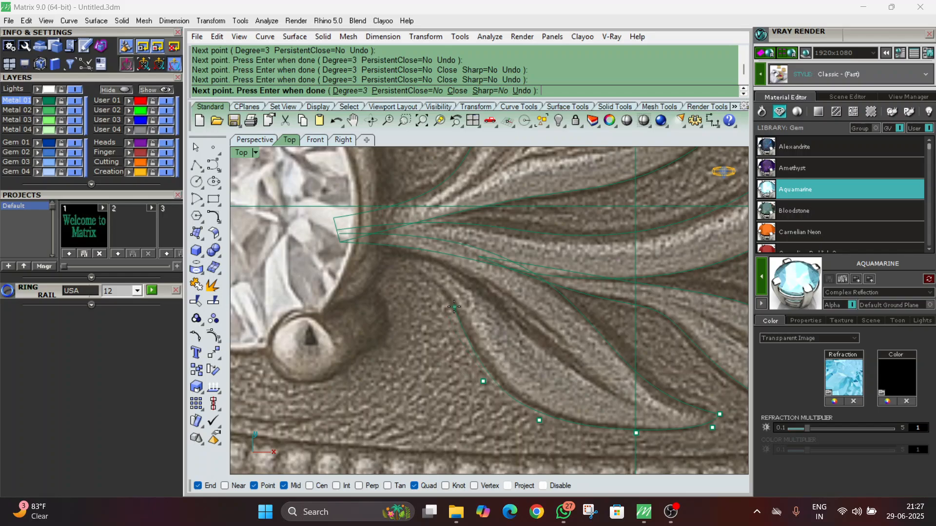
left_click(454, 306)
left_click(415, 267)
scroll(388, 246, "up", 3)
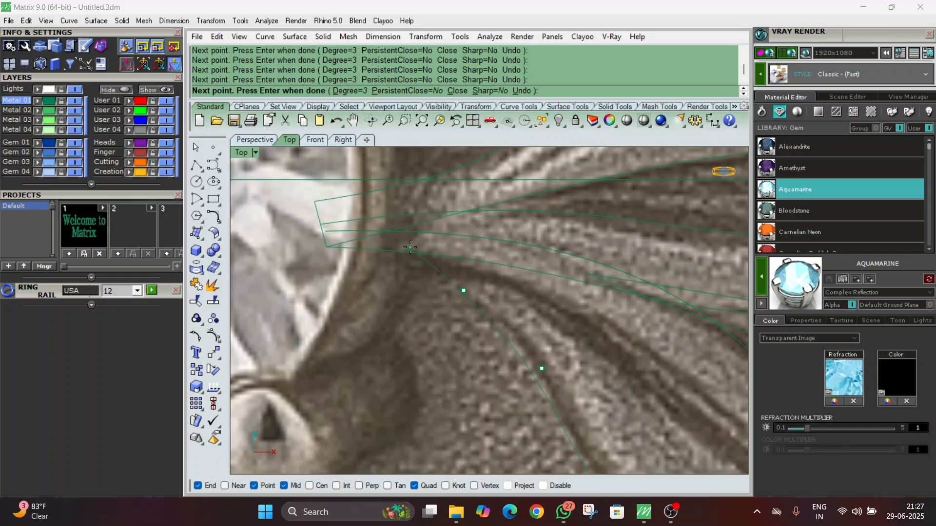
scroll(410, 248, "up", 2)
left_click(404, 244)
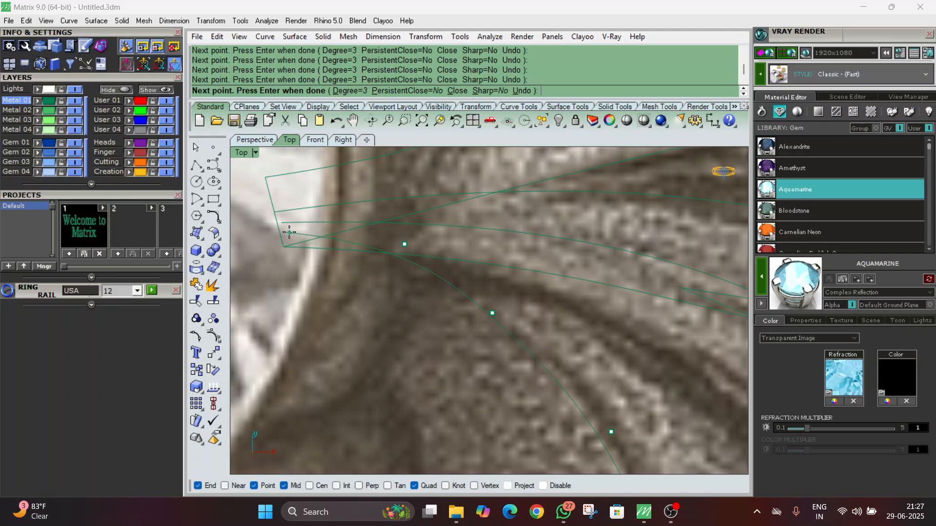
scroll(289, 233, "up", 3)
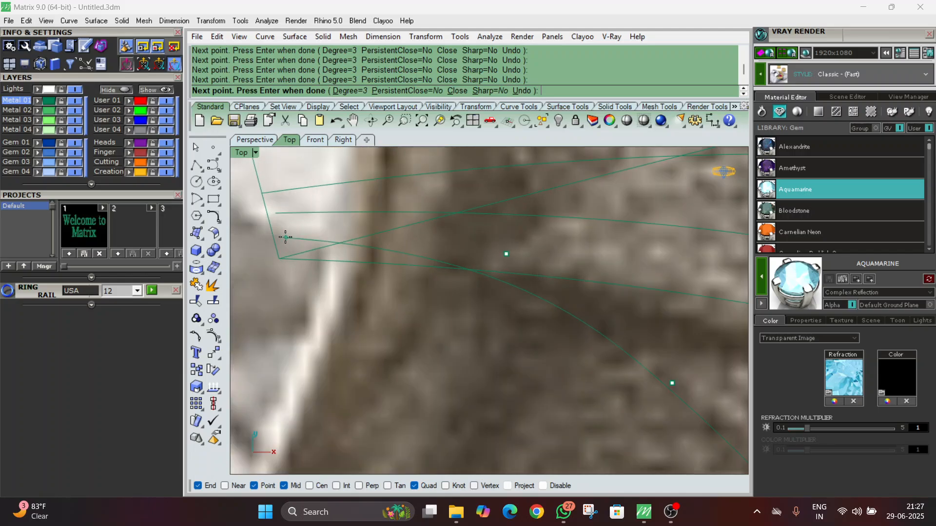
left_click(276, 214)
scroll(446, 202, "down", 5)
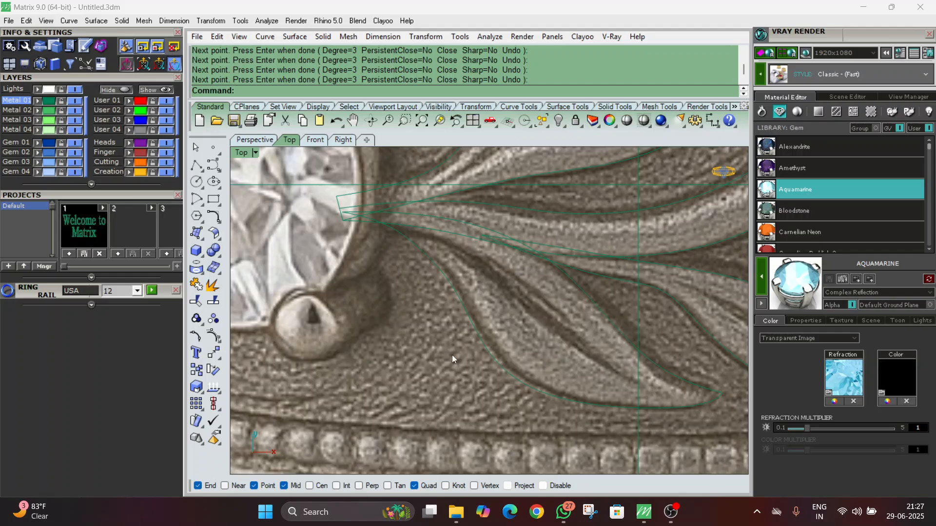
scroll(441, 336, "down", 6)
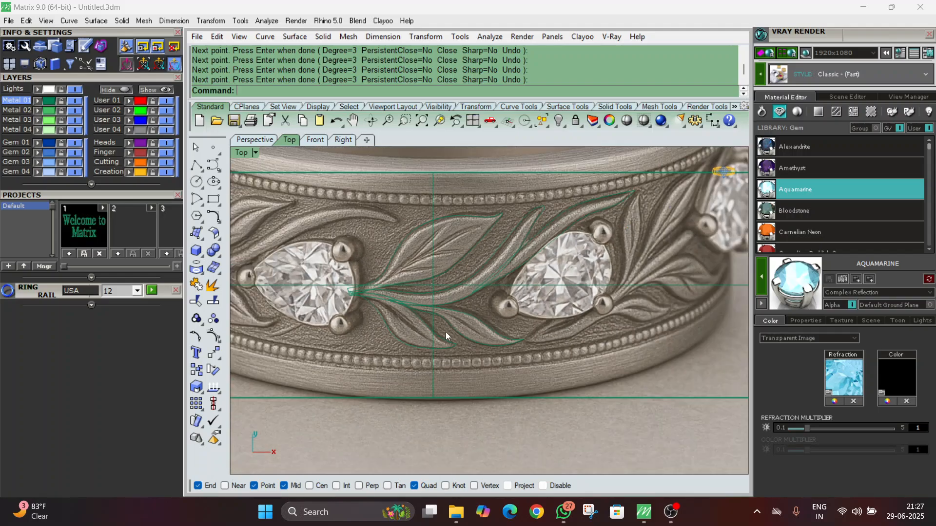
scroll(480, 274, "up", 7)
scroll(475, 273, "down", 5)
scroll(393, 239, "up", 6)
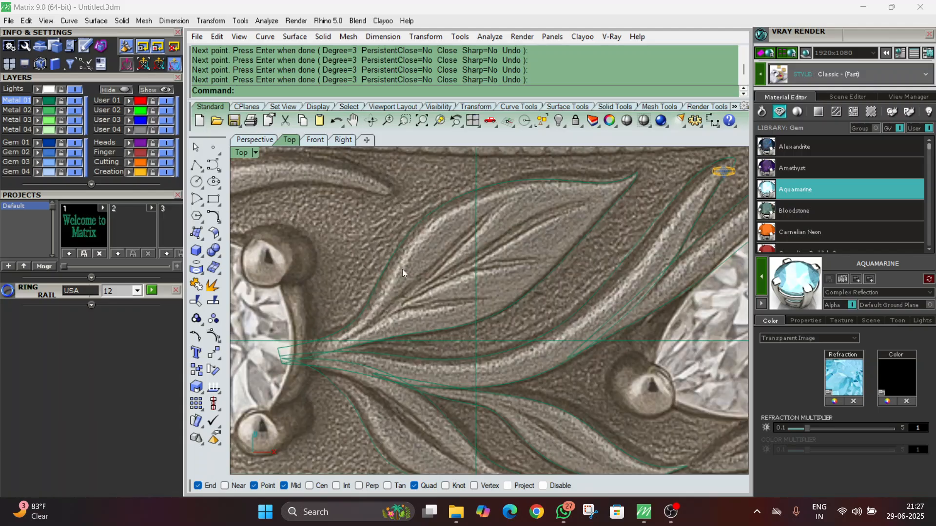
right_click_drag(402, 281, 399, 317)
scroll(399, 318, "down", 4)
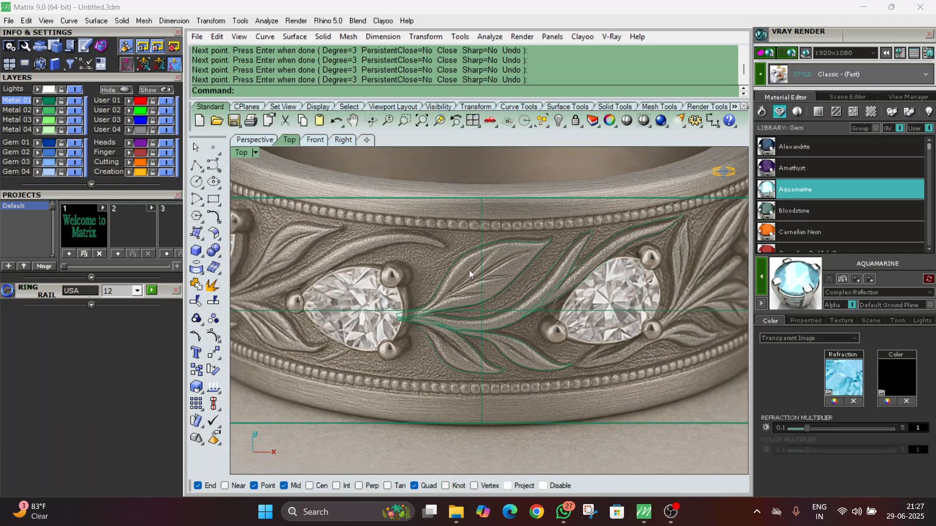
Join the large upper leaf's two edge curves and its short base curve at the left gem into one closed outline
scroll(399, 317, "up", 6)
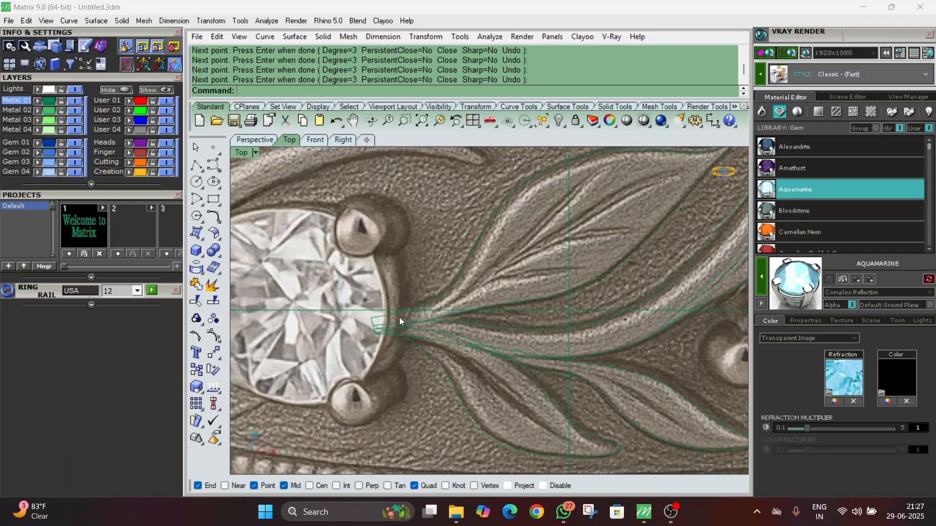
left_click(463, 260)
left_click(503, 300, "shift")
scroll(373, 320, "up", 5)
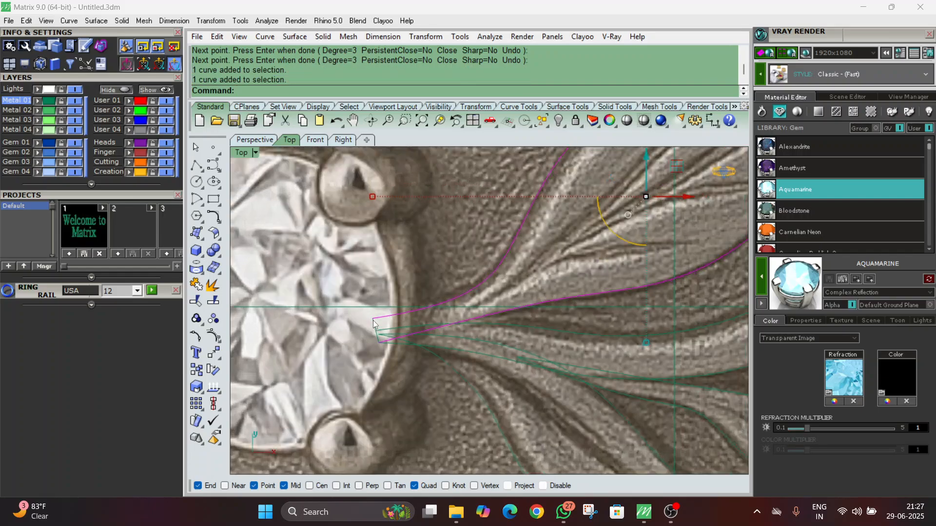
left_click(371, 326, "shift")
key("ctrl+j")
scroll(371, 328, "down", 5)
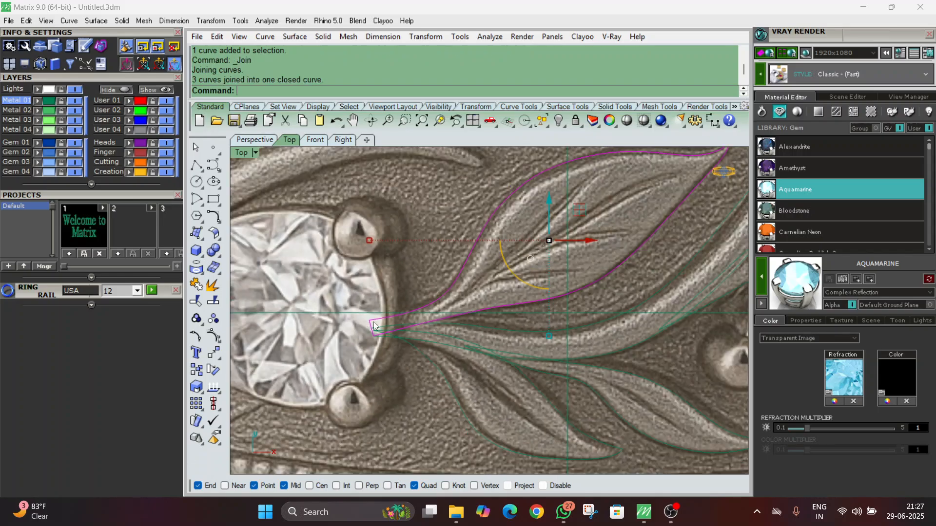
Close the middle frond's open base at the left gem with a straight polyline and join it to the frond's outline
scroll(557, 262, "up", 2)
left_click(557, 265)
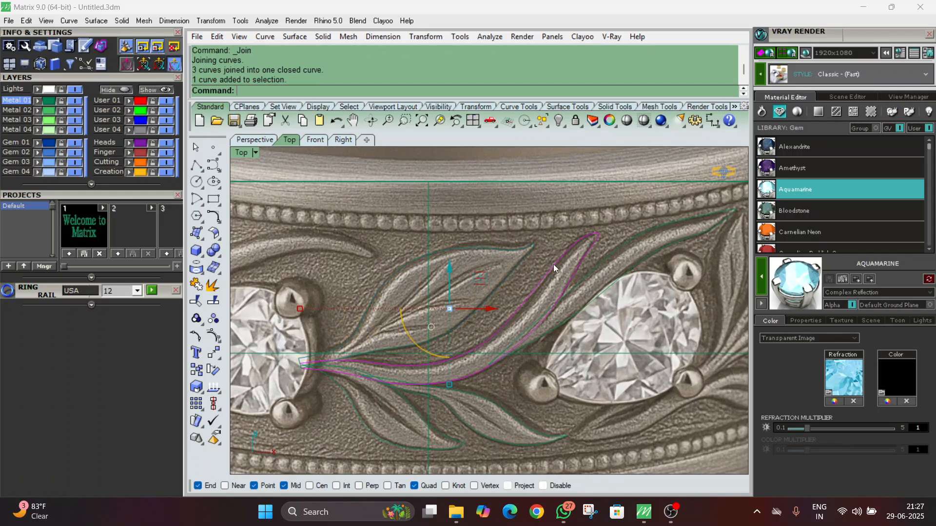
scroll(293, 374, "up", 6)
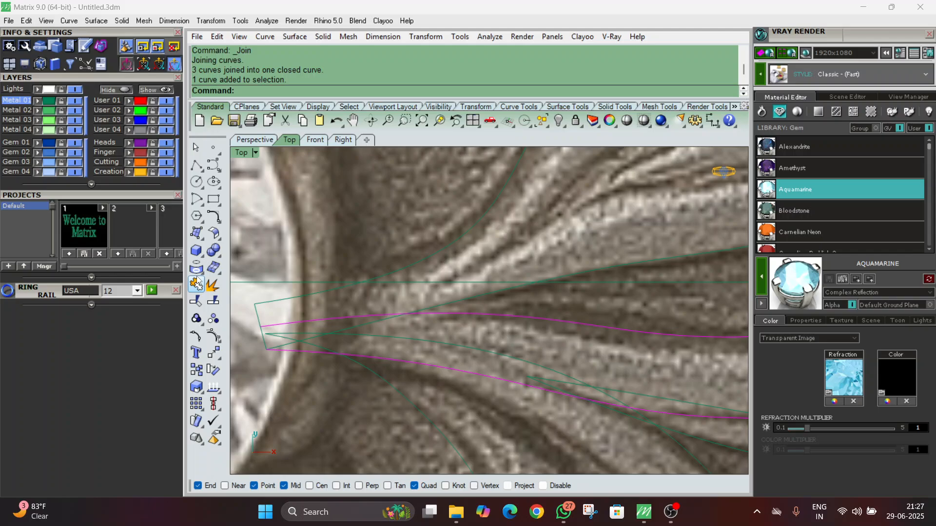
left_click(196, 165)
left_click(262, 326)
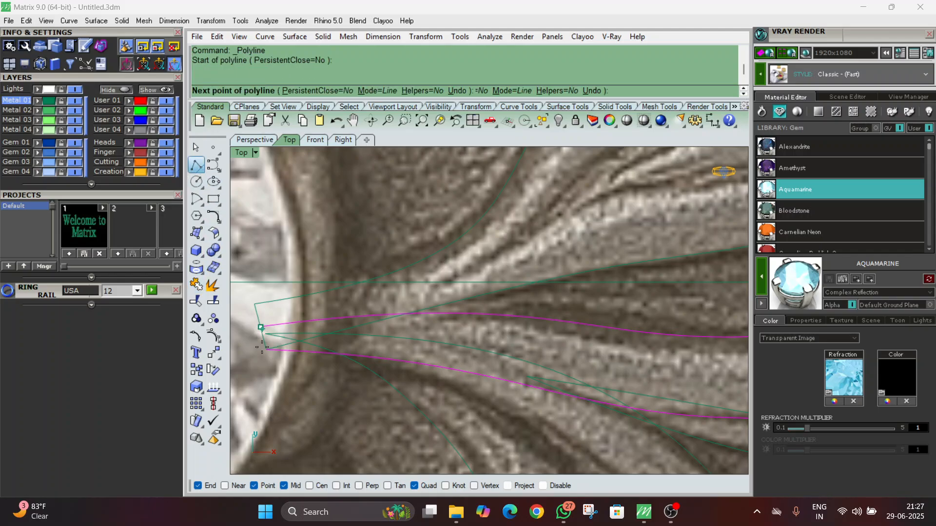
left_click(268, 349)
key("Return")
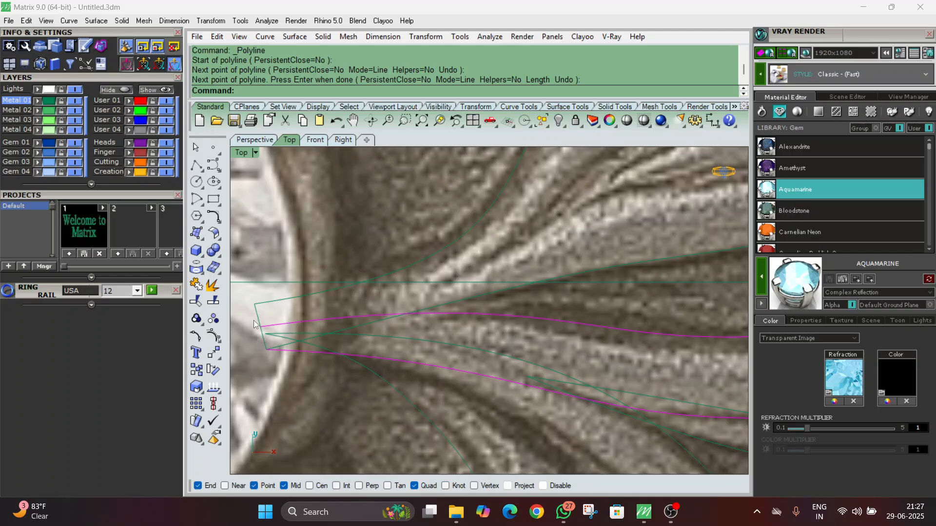
left_click_drag(277, 365, 278, 365)
key("ctrl+j")
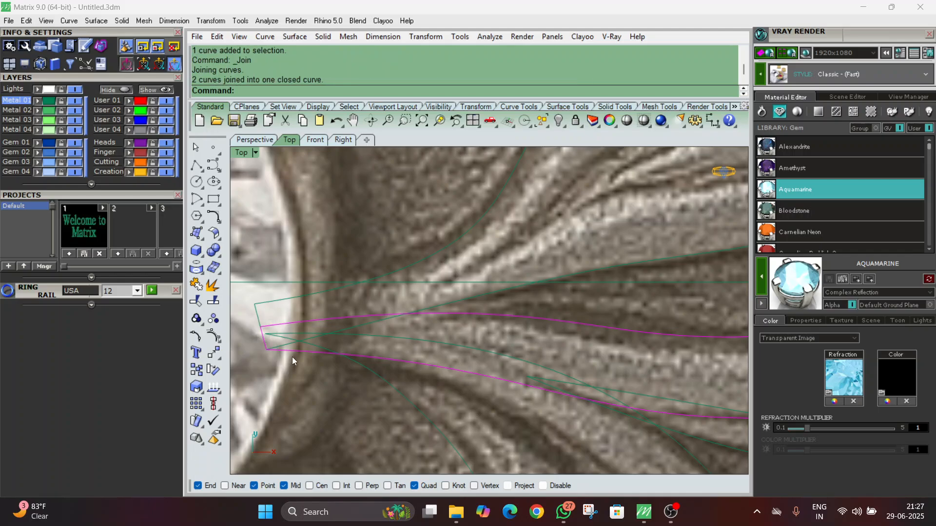
left_click(295, 352)
scroll(295, 352, "down", 8)
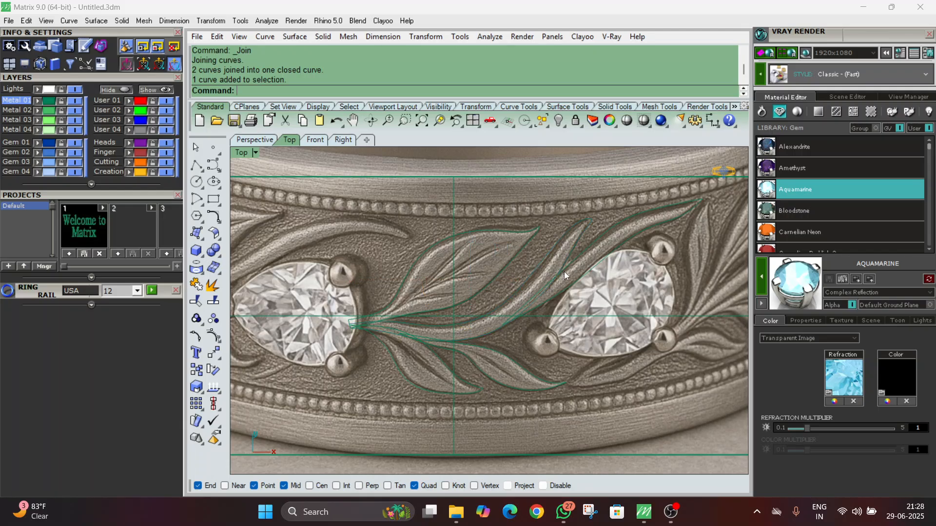
Join the two edge curves of the long frond running above the right gem into one closed outline
left_click(574, 261)
scroll(574, 262, "up", 4)
left_click(541, 278)
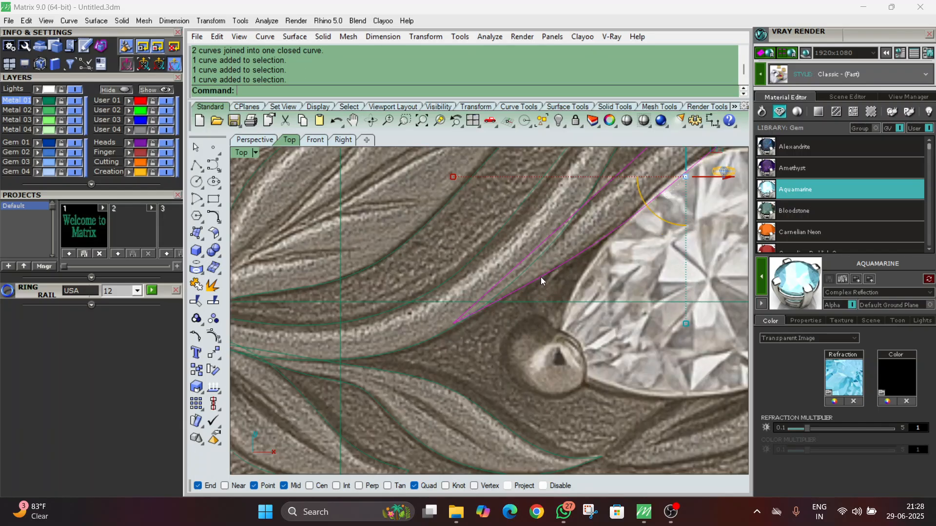
key("ctrl+j")
scroll(379, 316, "down", 4)
scroll(584, 217, "up", 8)
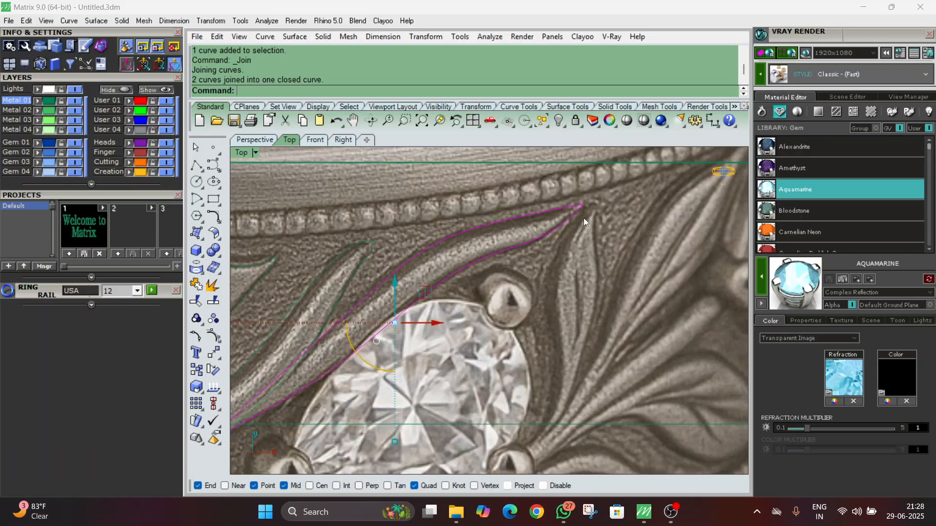
left_click(584, 218)
Join the edge curves of each of the two small lower leaves between the gems into separate closed outlines
scroll(583, 218, "down", 8)
scroll(440, 332, "up", 8)
left_click(388, 338)
right_click_drag(331, 367, 519, 358)
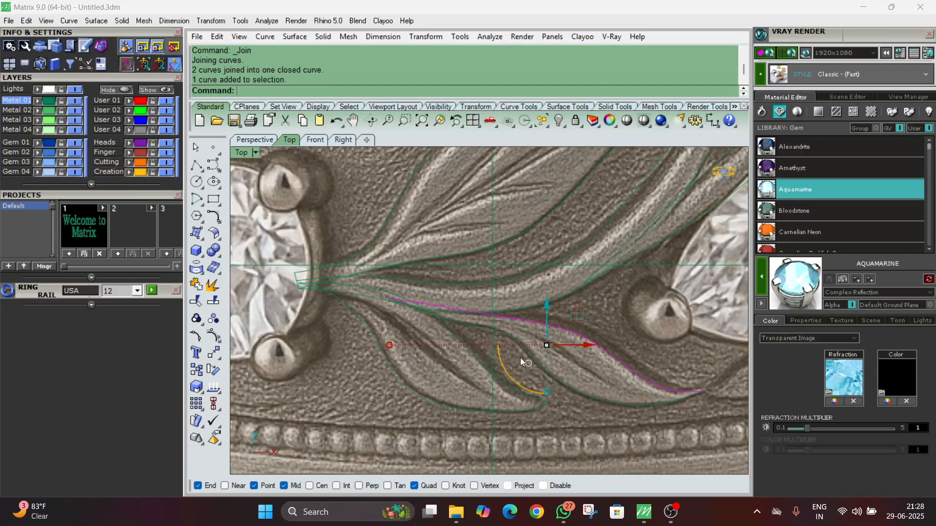
left_click(546, 374, "shift")
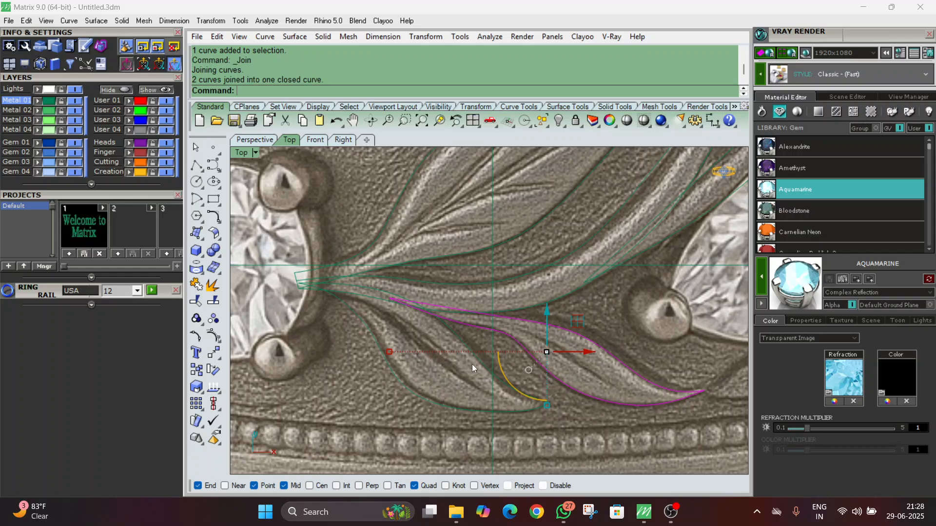
left_click(409, 394, "shift")
key("ctrl+j")
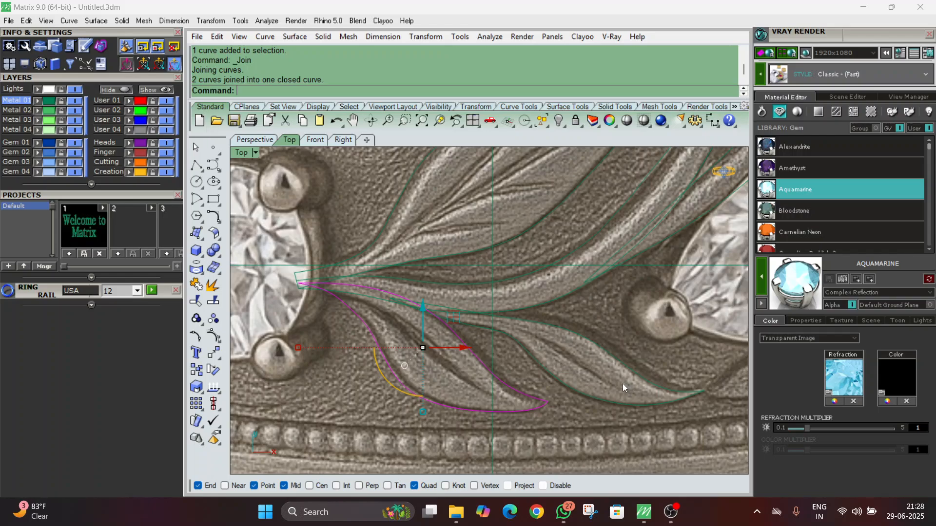
Open the Gem Loader for diamond cuts and bring its size settings into view
scroll(619, 384, "down", 8)
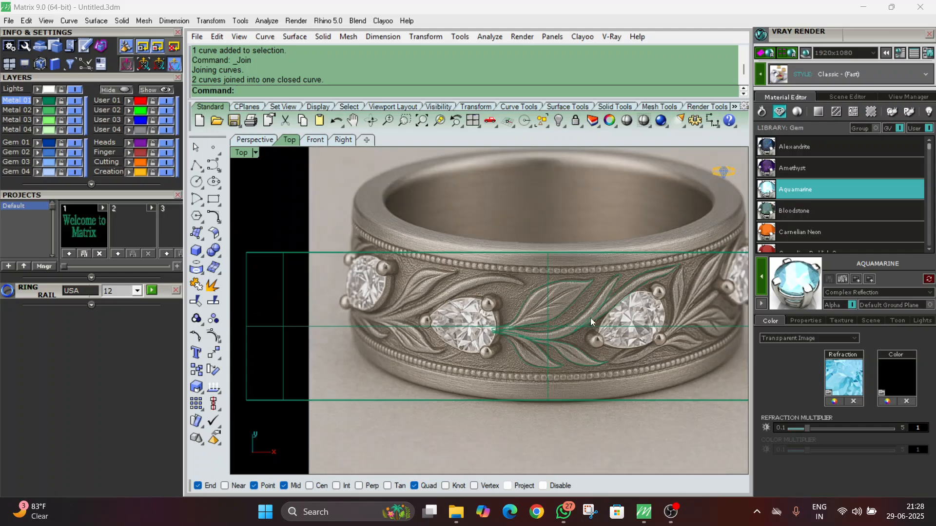
scroll(540, 321, "up", 4)
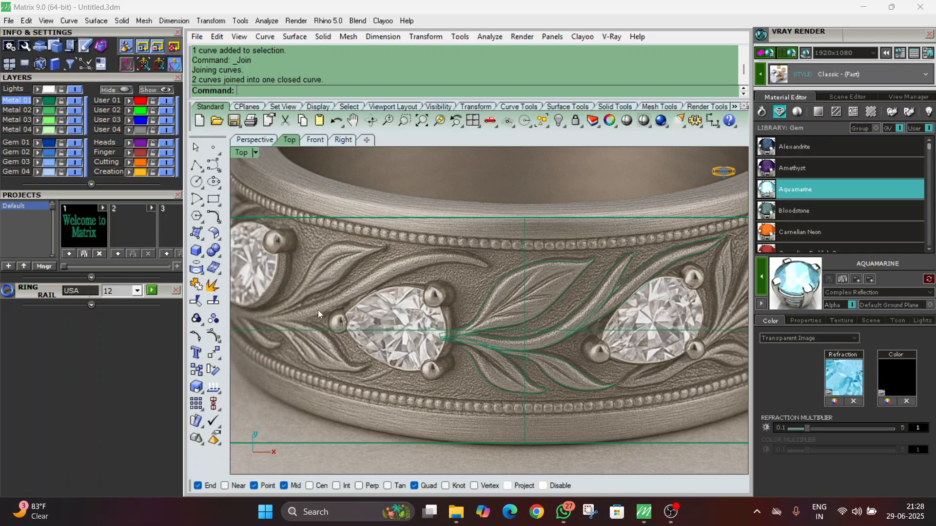
left_click_drag(119, 192, 117, 342)
left_click(63, 40)
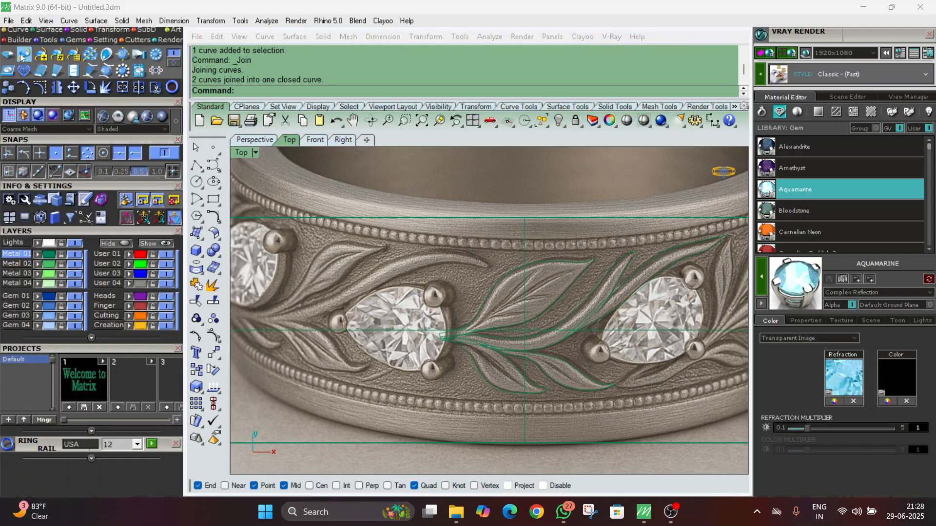
left_click(7, 54)
left_click_drag(142, 441, 96, 440)
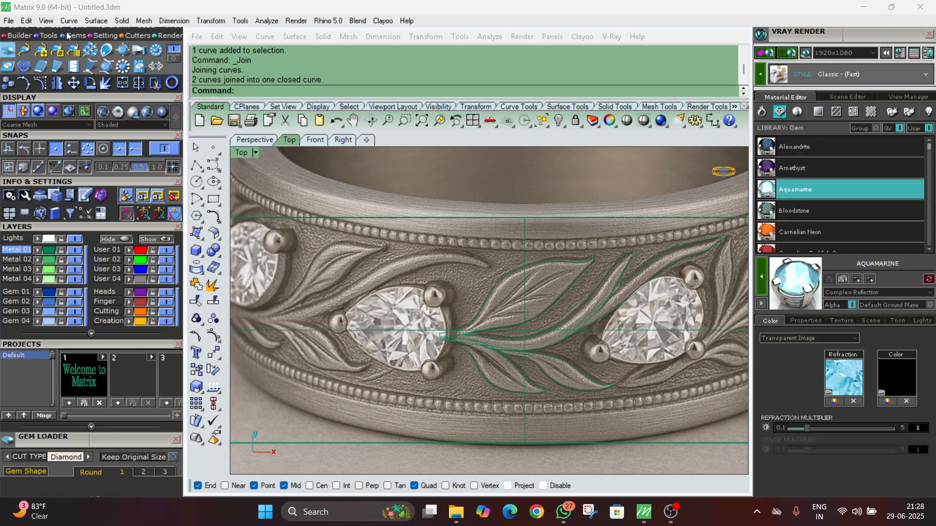
left_click(8, 51)
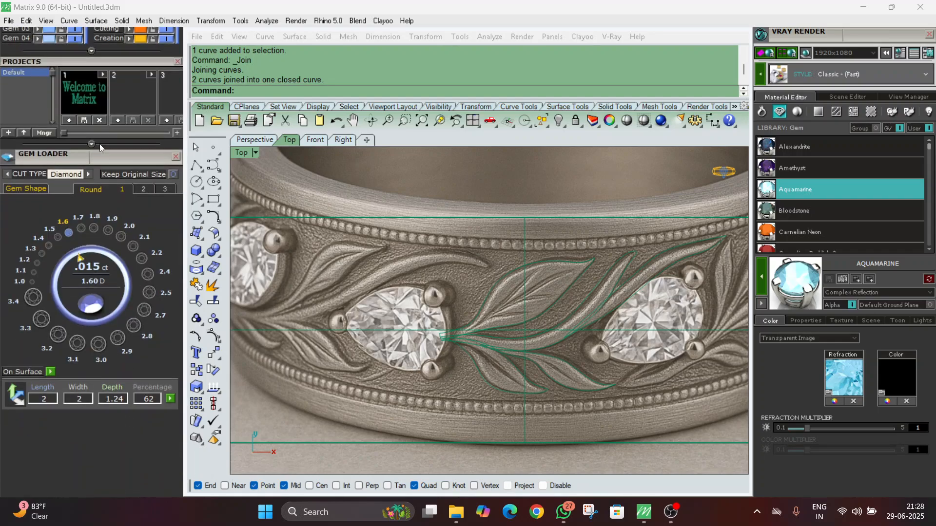
Insert a pear-shaped diamond with a length of 3 and a width of 2.5
left_click(37, 176)
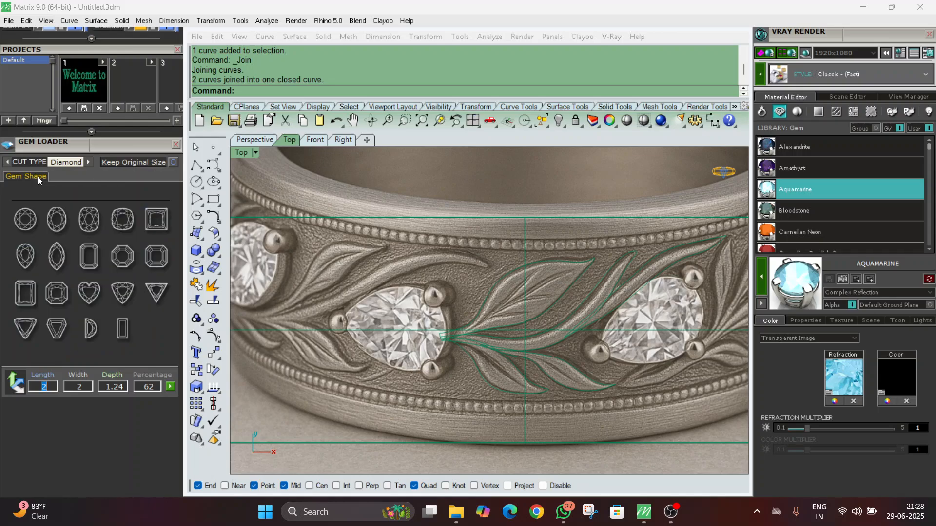
left_click(29, 265)
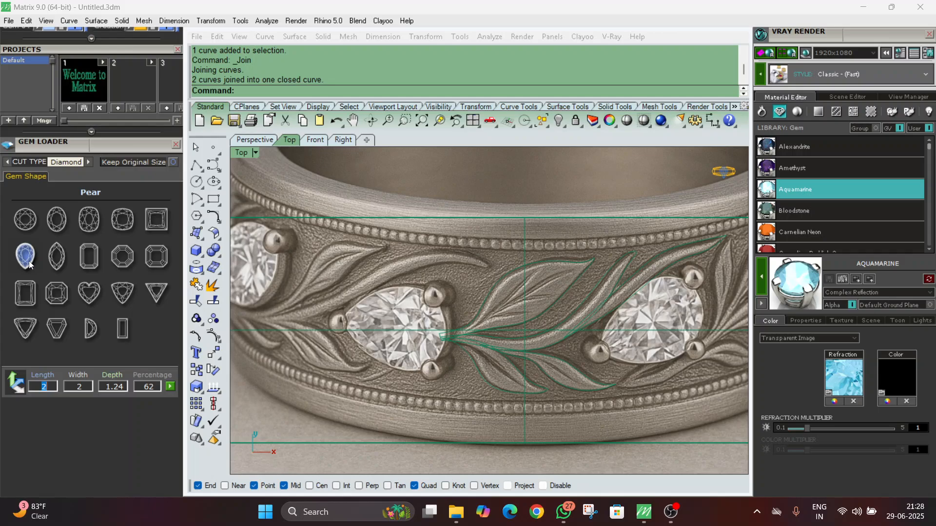
left_click(28, 264)
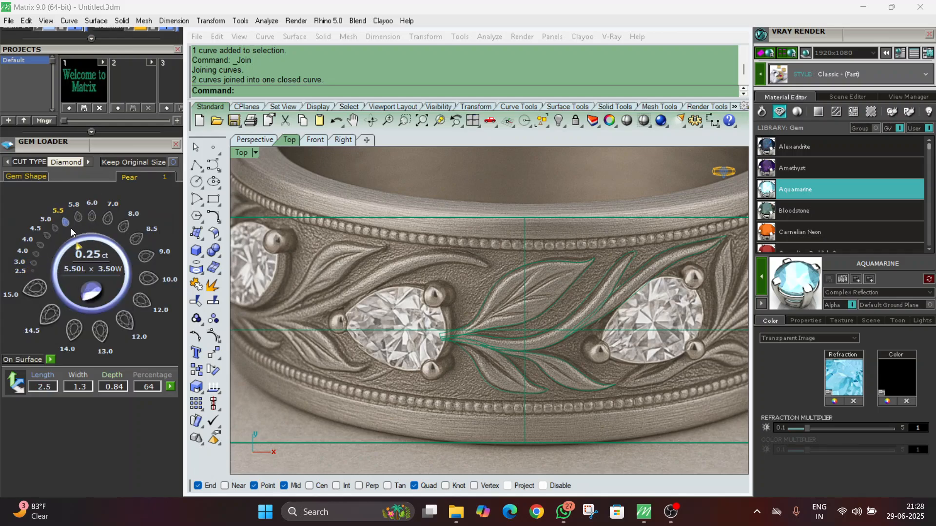
left_click(44, 244)
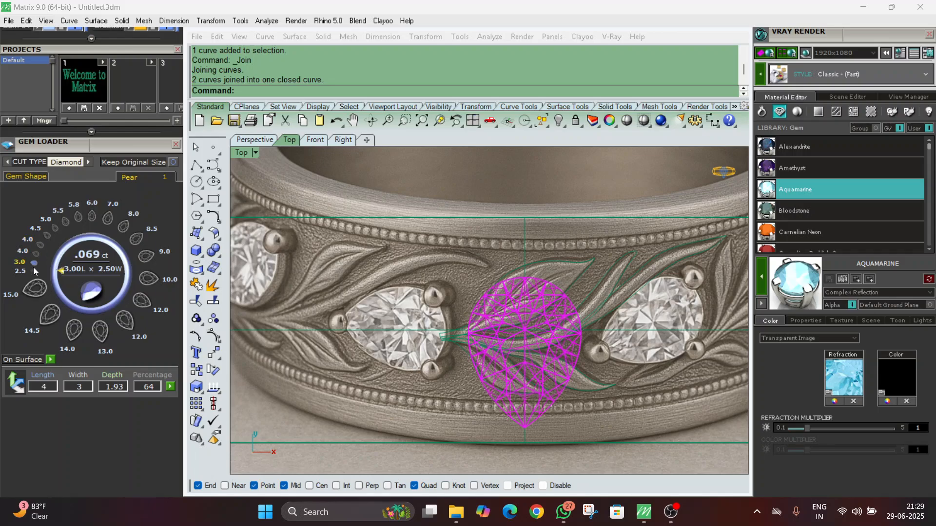
left_click(33, 266)
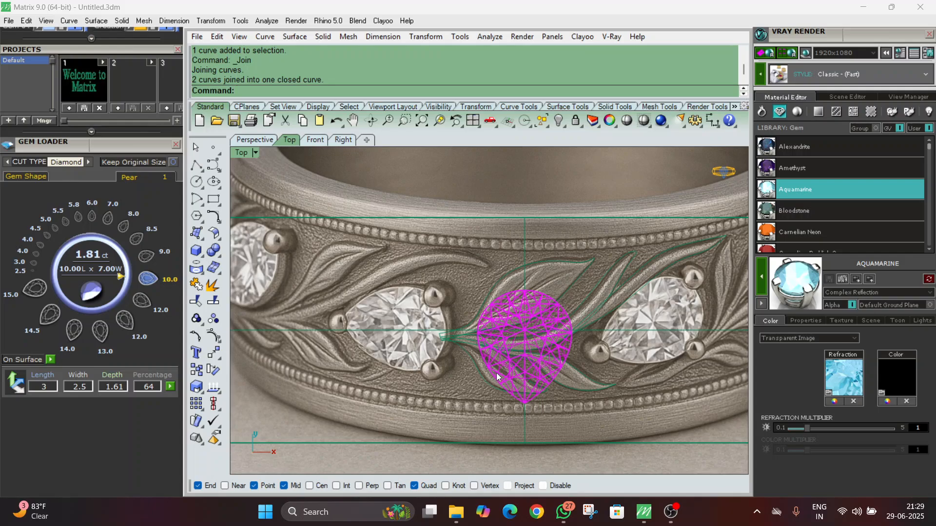
Rotate the pear diamond a quarter turn clockwise so its point faces the left gem
left_click(605, 400)
left_click(567, 347)
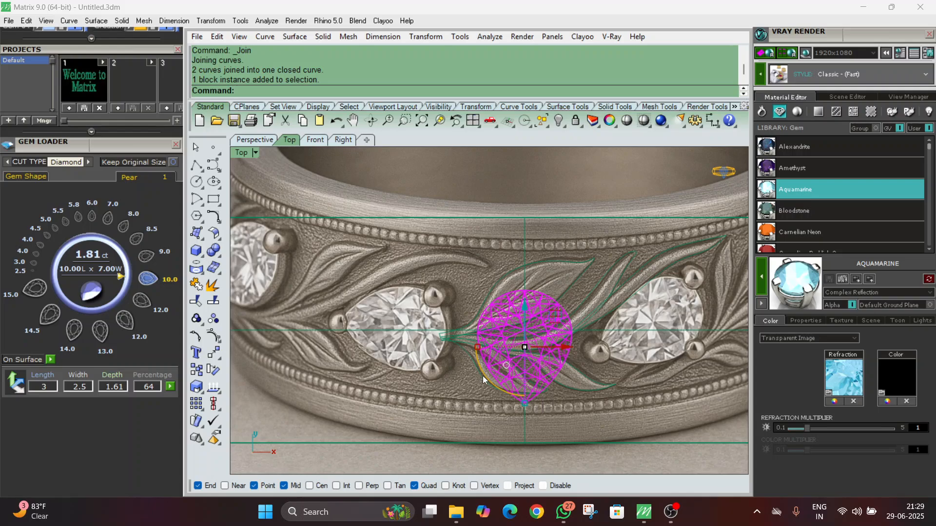
left_click_drag(483, 377, 459, 308)
Undo a freehand move of the pear diamond, center it with gvCenterObjects, and slide it horizontally onto the left reference gem
left_click_drag(556, 375, 427, 361)
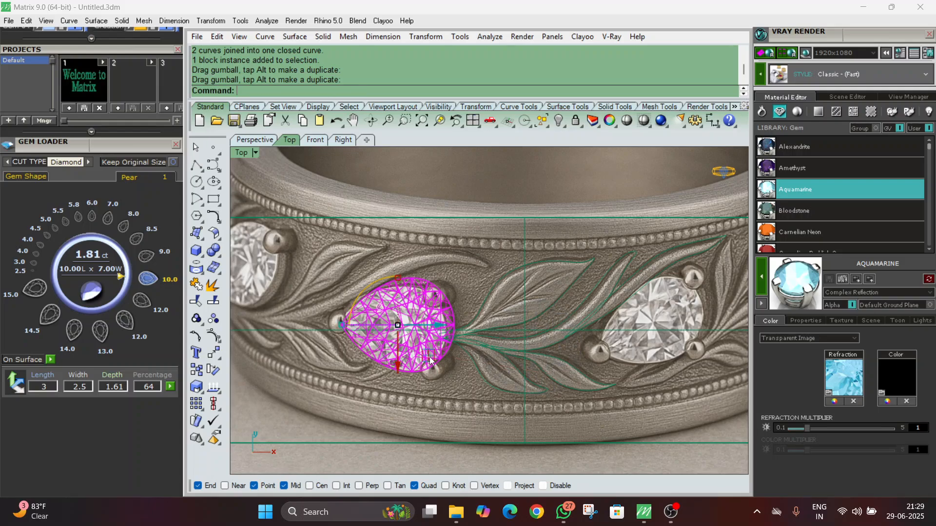
key("ctrl+z")
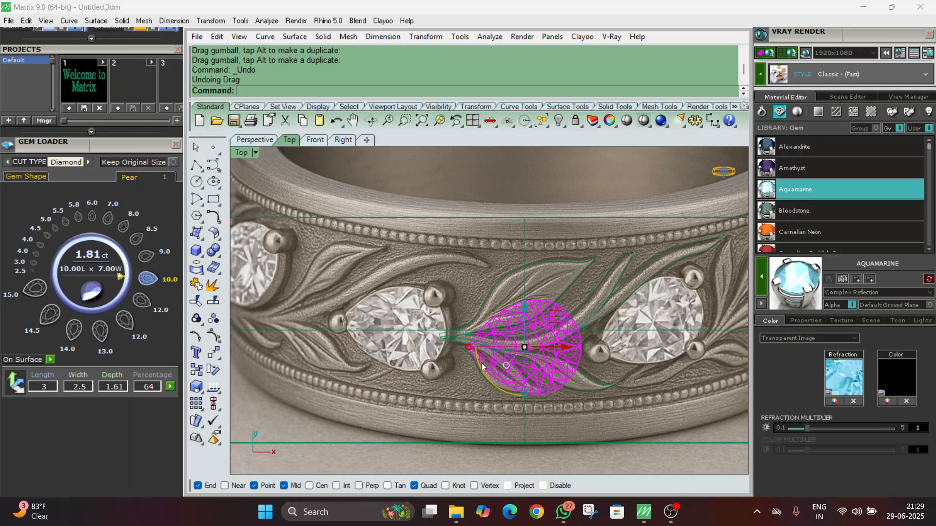
type("gvCenterObjects")
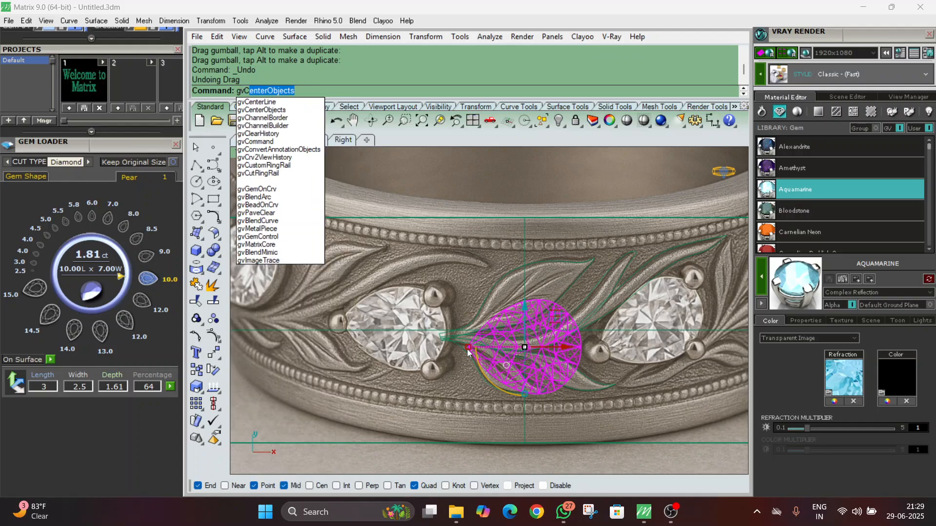
key("Return")
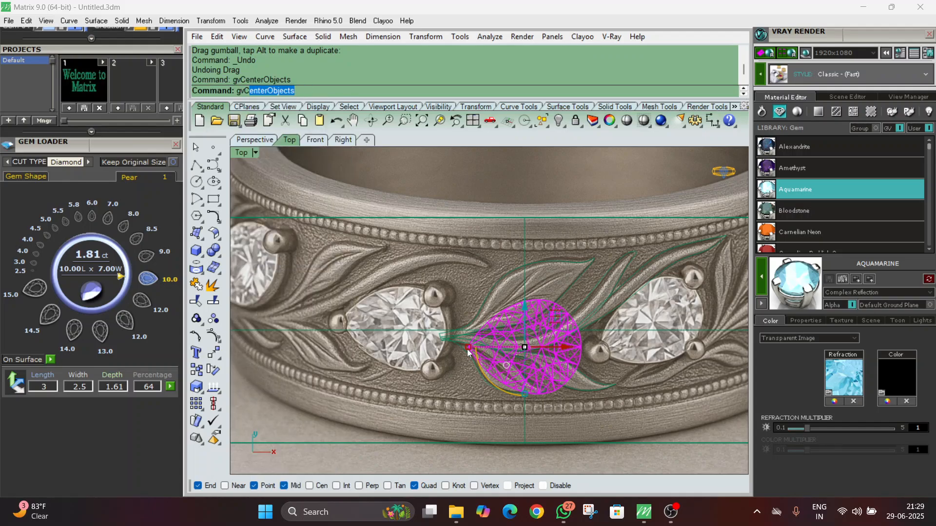
key("Return")
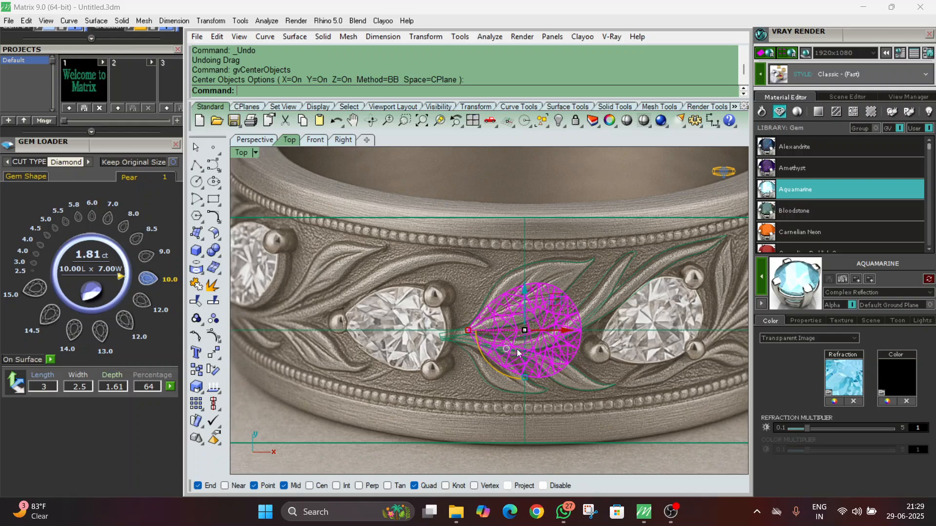
left_click_drag(565, 333, 434, 342)
key("Escape")
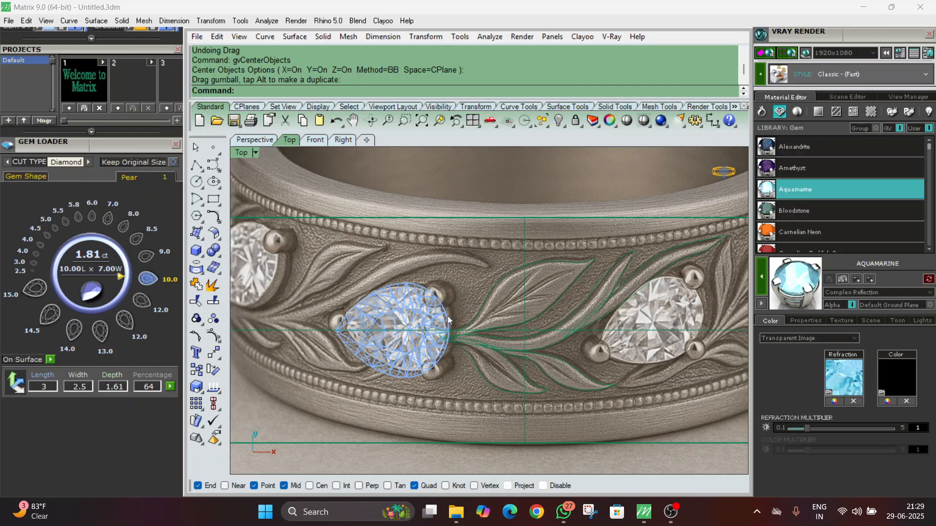
Draw a small rectangular box above the band's upper edge, inside the reference ring's opening
left_click(196, 251)
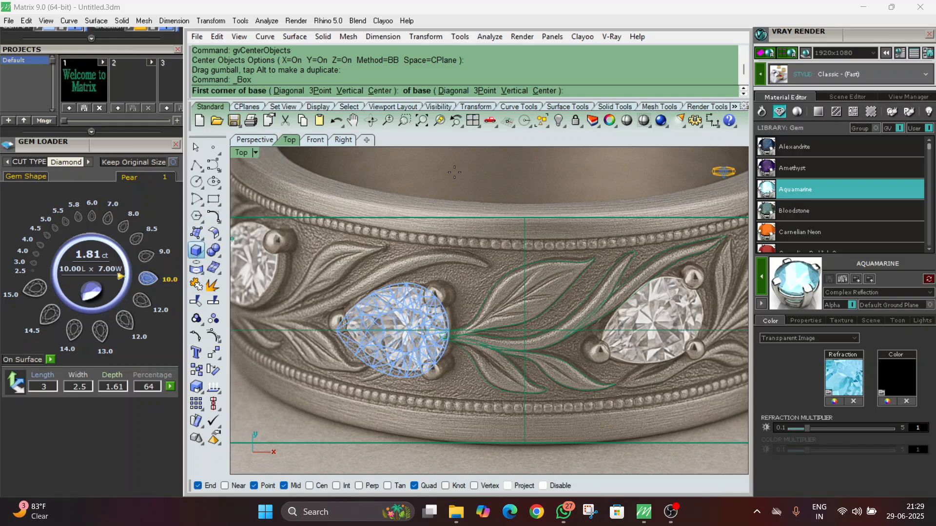
left_click(441, 173)
left_click(492, 194)
left_click(492, 189)
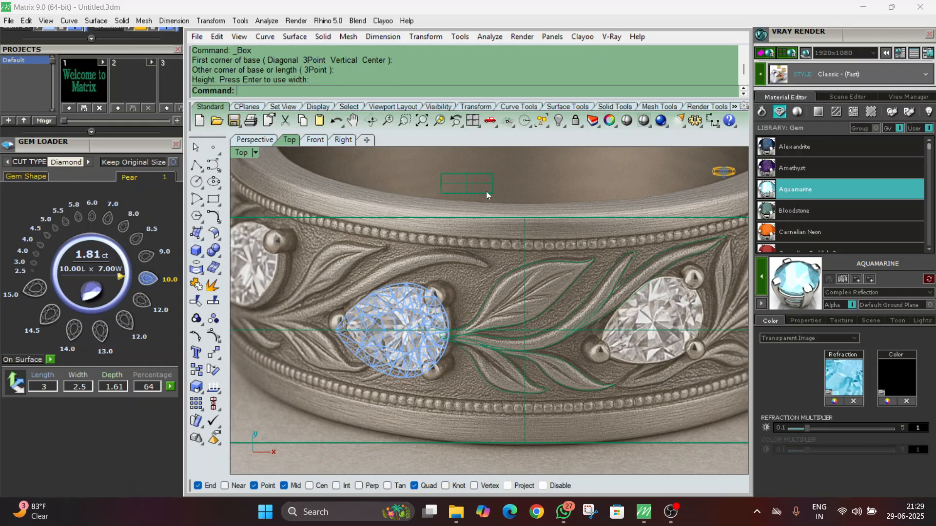
Try centering the small box with gvCenterObjects, and undo both the centering and the box
left_click(469, 186)
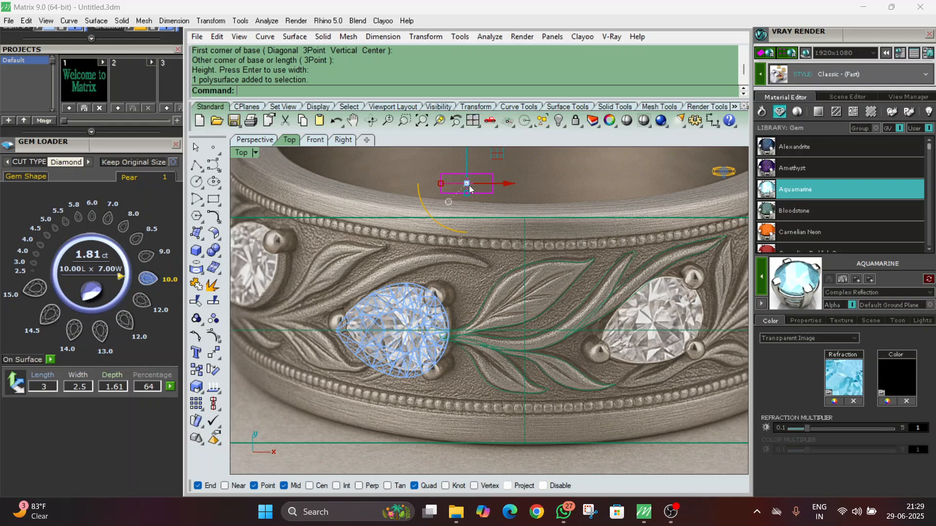
type("gvCenterObjects")
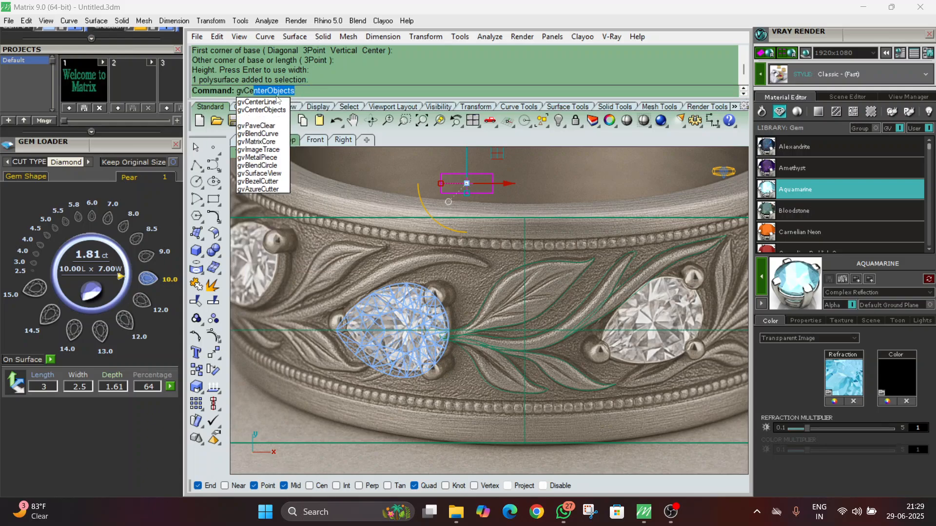
key("Return")
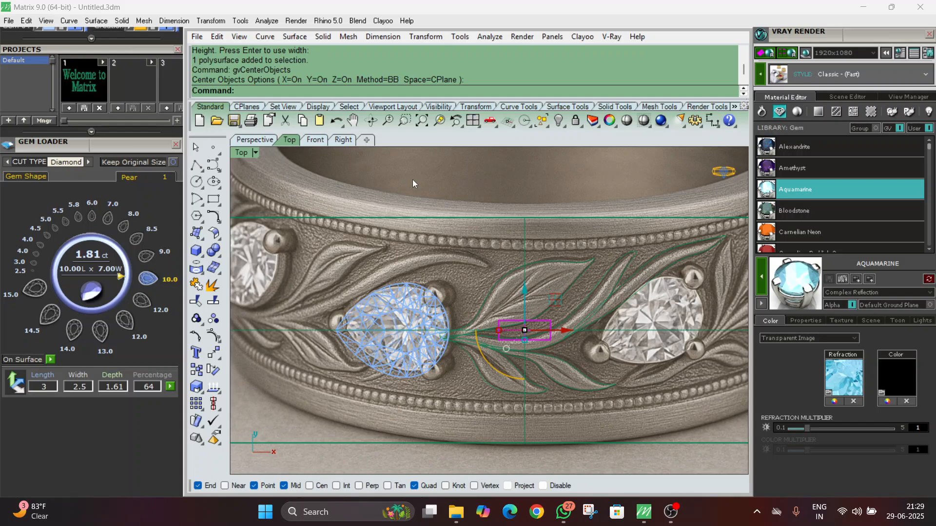
key("ctrl+z")
key("ctrl+z")
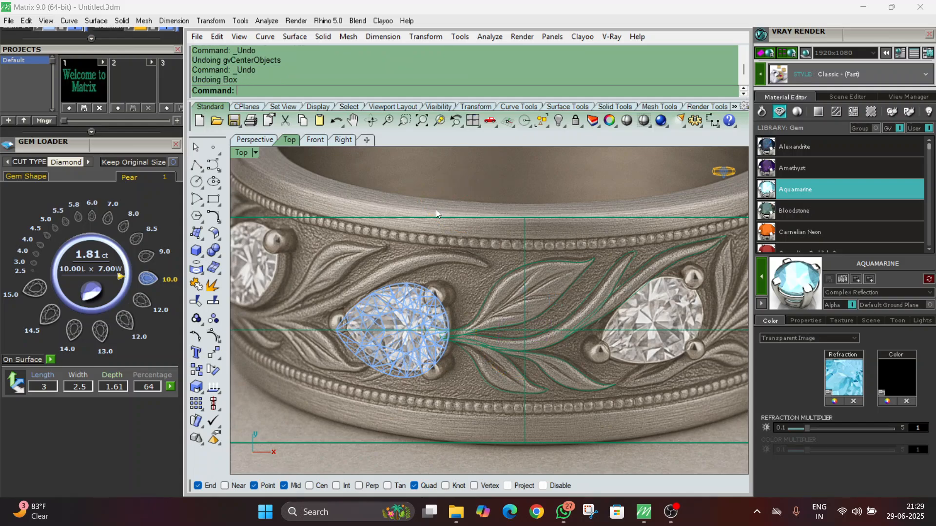
Isolate the five leaf curves by locking them, hiding all other objects, unlocking them and hiding the reference picture
scroll(435, 210, "down", 3)
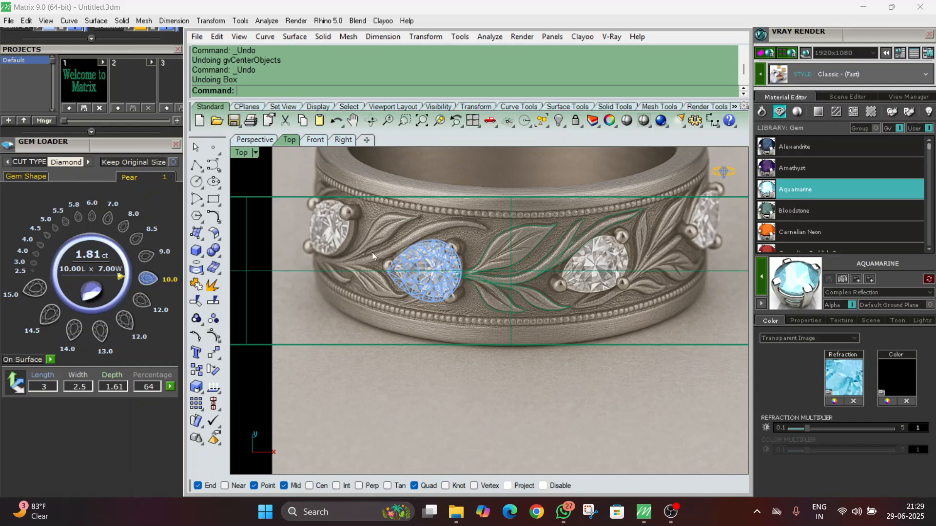
scroll(438, 231, "down", 3)
left_click_drag(431, 189, 563, 309)
left_click(577, 122)
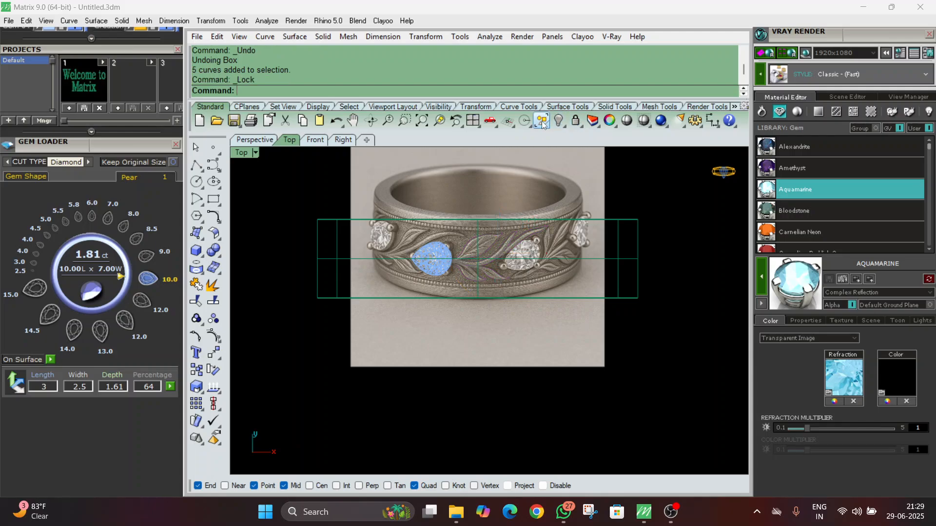
left_click(542, 122)
left_click(559, 122)
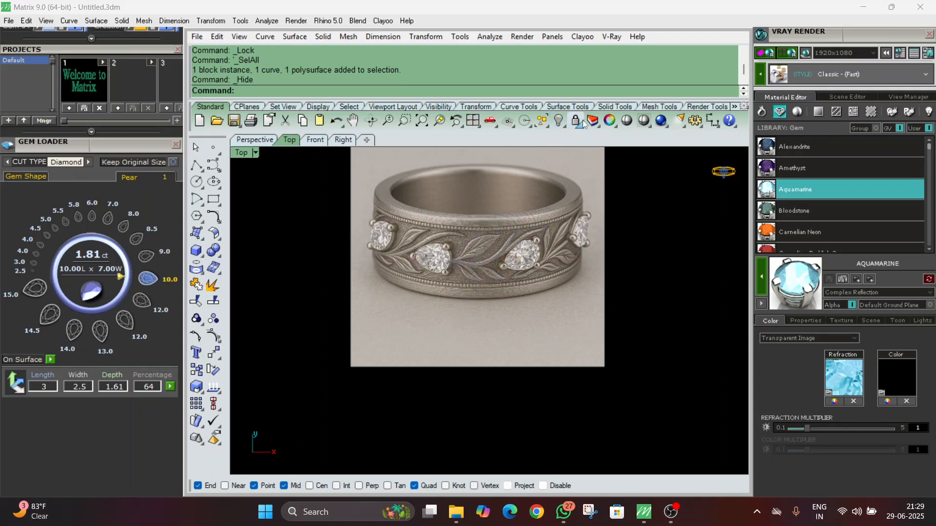
right_click(583, 123)
left_click(557, 183)
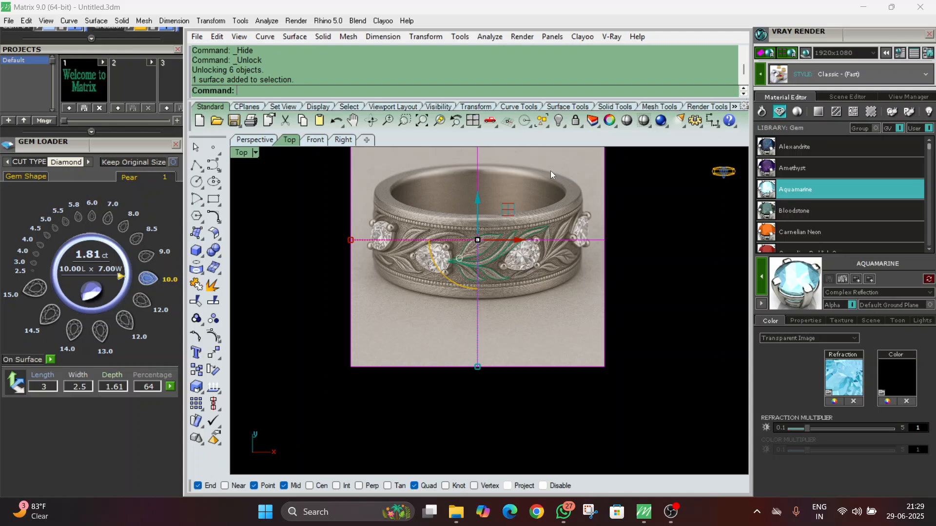
left_click(556, 124)
Select the large upper leaf curve and display the curves in the perspective view with the grid off
scroll(493, 249, "up", 5)
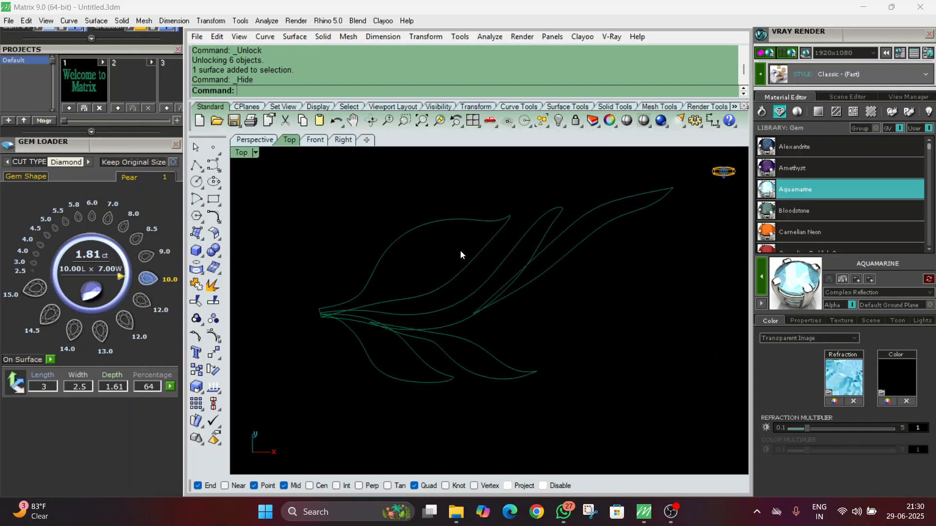
left_click(412, 251)
left_click(253, 140)
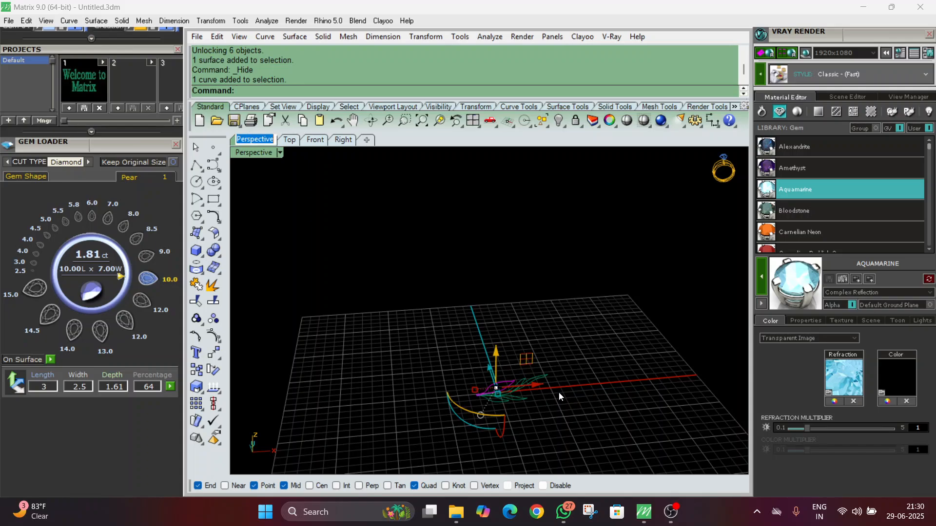
scroll(559, 397, "up", 5)
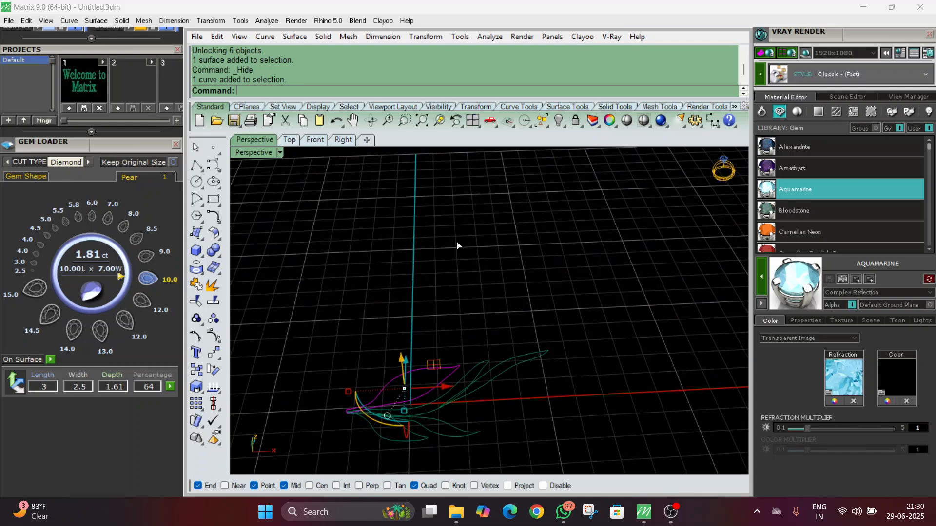
key("F7")
scroll(458, 245, "down", 5)
right_click_drag(458, 246, 416, 385)
scroll(417, 387, "up", 5)
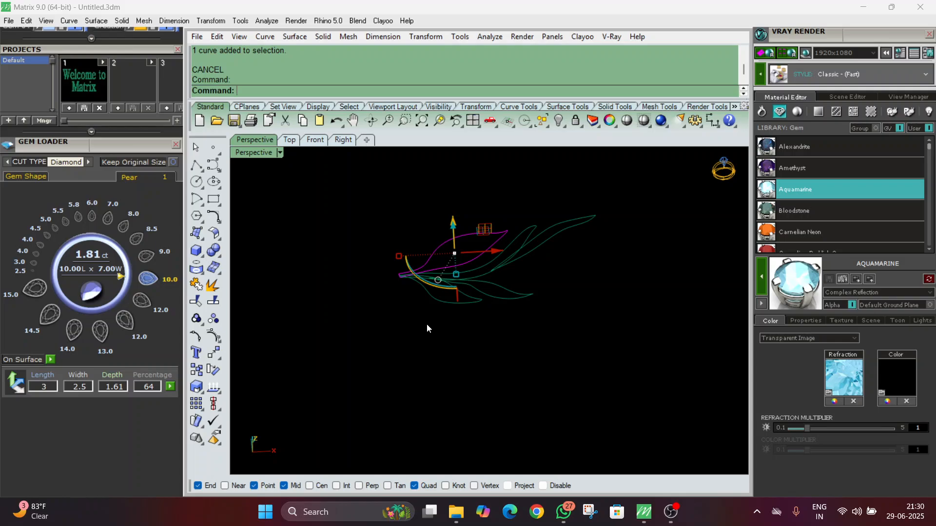
scroll(453, 237, "up", 3)
Extrude the large leaf curve by 1 to one side with ExtrudeCrv, with both BothSides and Solid set to No
type("ExtrudeCrv")
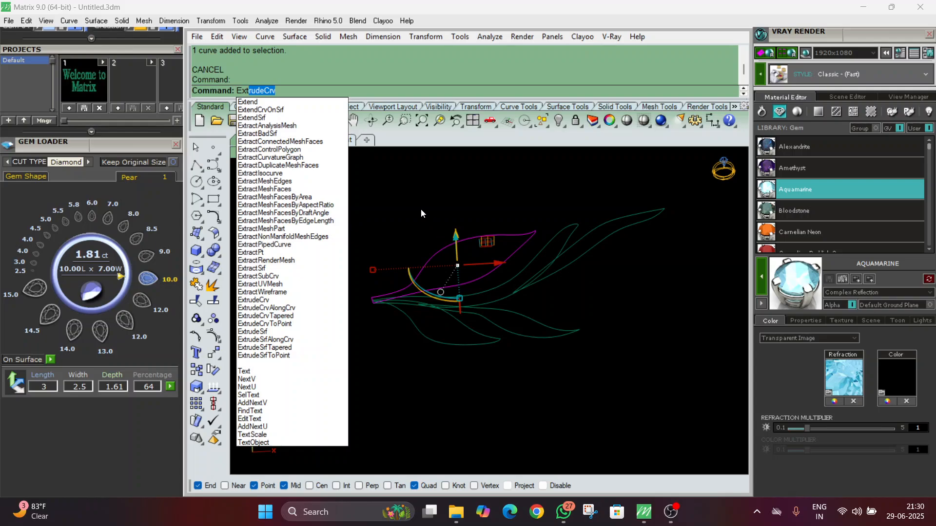
key("Return")
type("b")
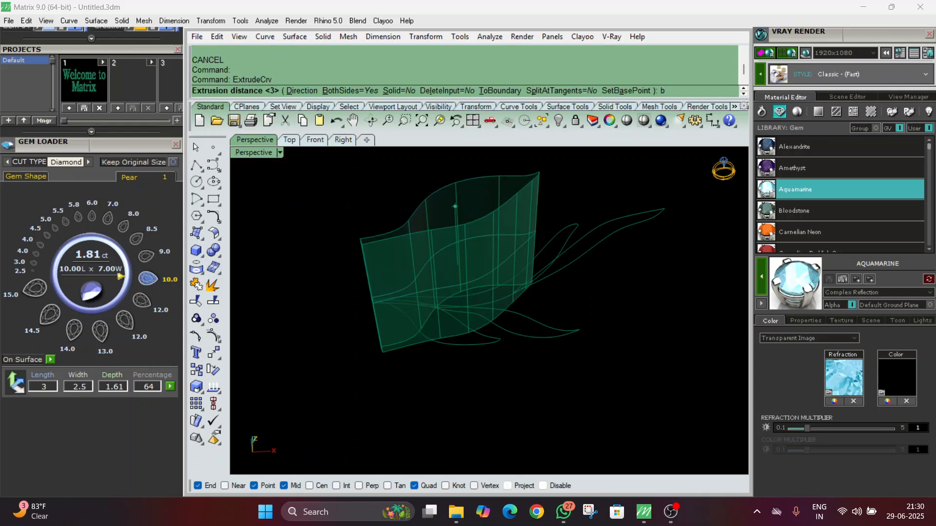
key("Return")
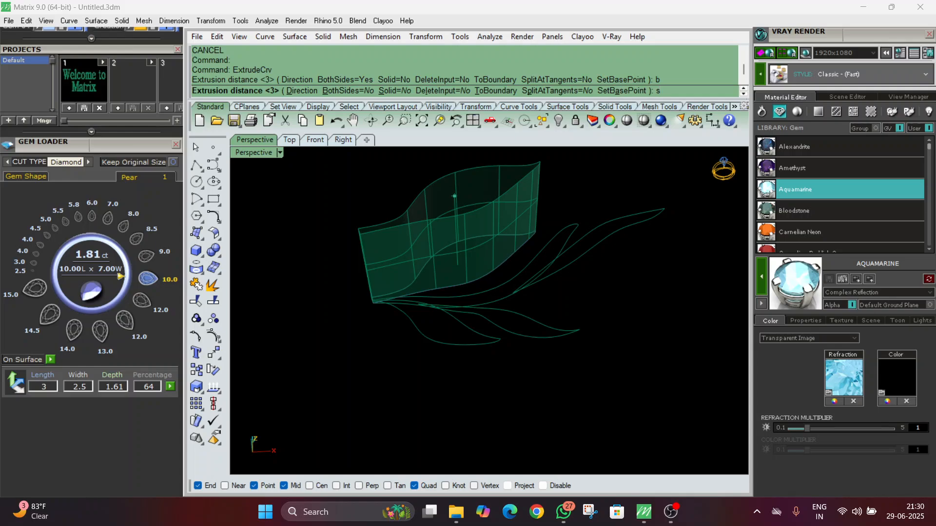
key("Return")
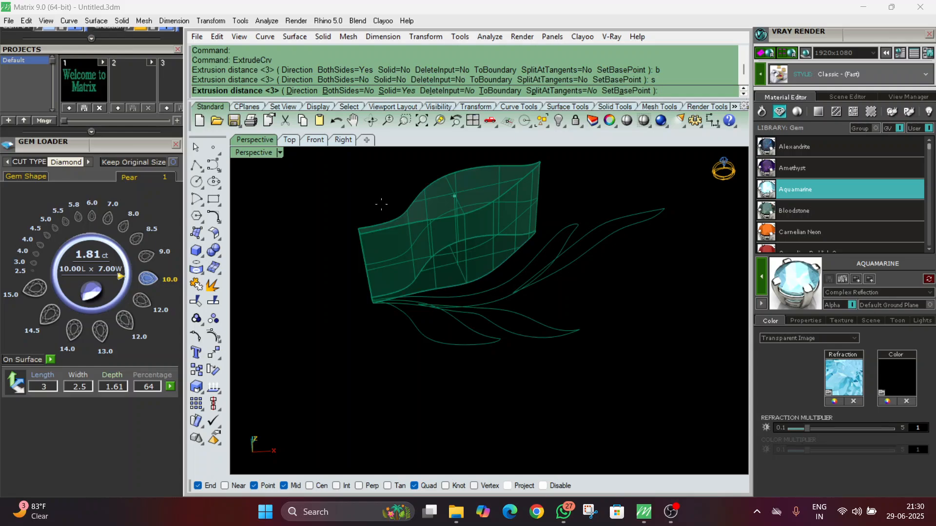
type("s")
key("Return")
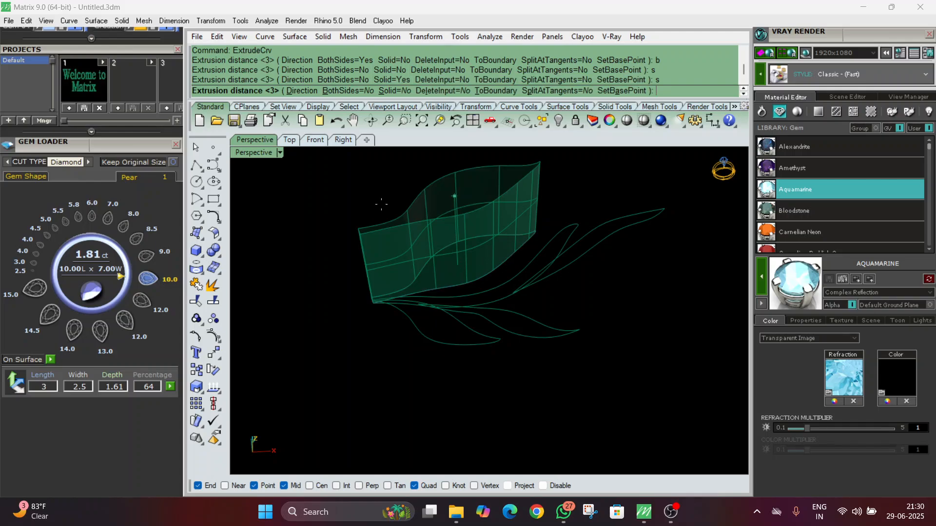
key("Return")
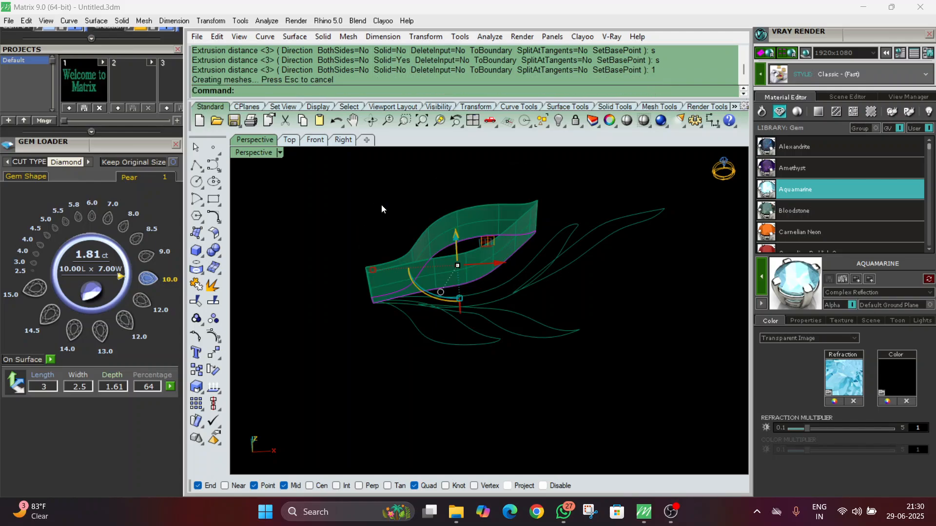
Cap the open ends of the extruded large leaf
right_click_drag(340, 203, 415, 242)
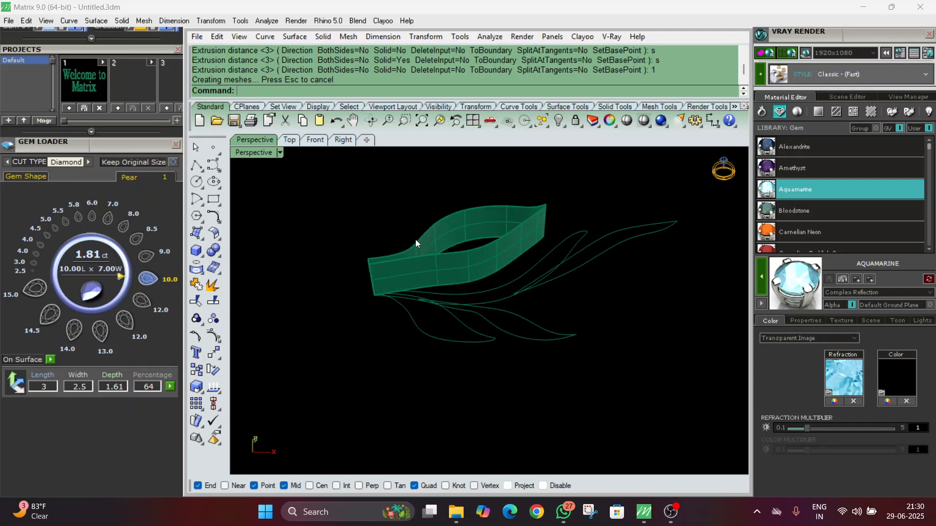
left_click(444, 263)
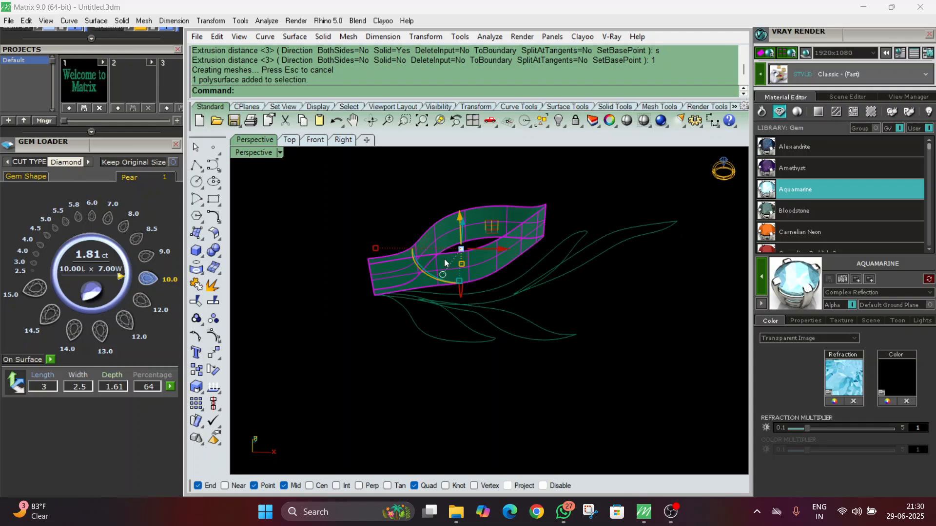
type("cap")
key("Return")
key("Escape")
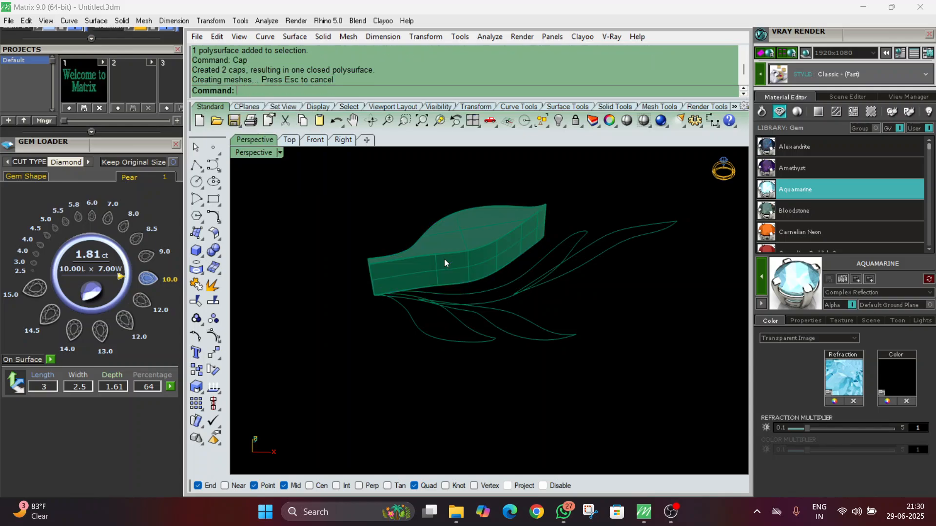
Inspect the capped leaf and undo both its cap and its extrusion
right_click_drag(524, 221, 522, 297)
scroll(470, 244, "up", 9)
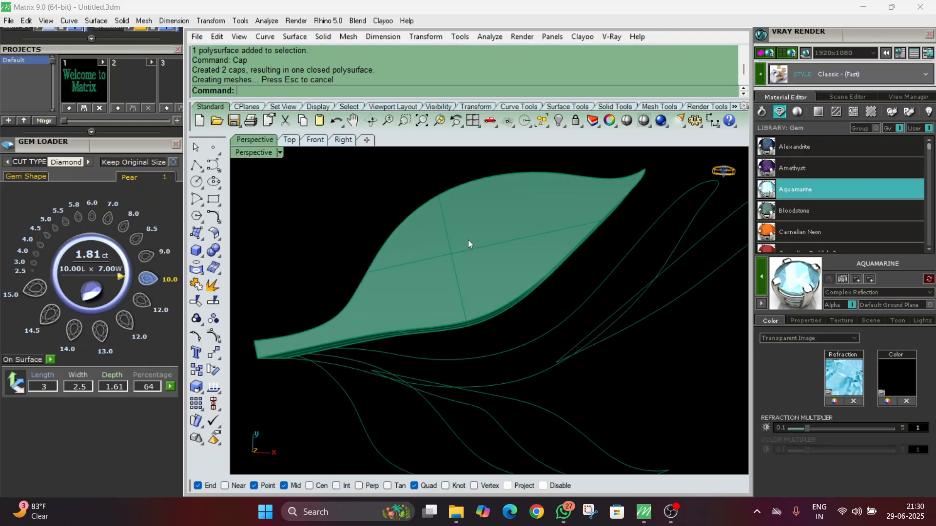
right_click_drag(471, 245, 574, 294)
scroll(573, 317, "down", 5)
right_click_drag(572, 338, 483, 234)
key("ctrl+z")
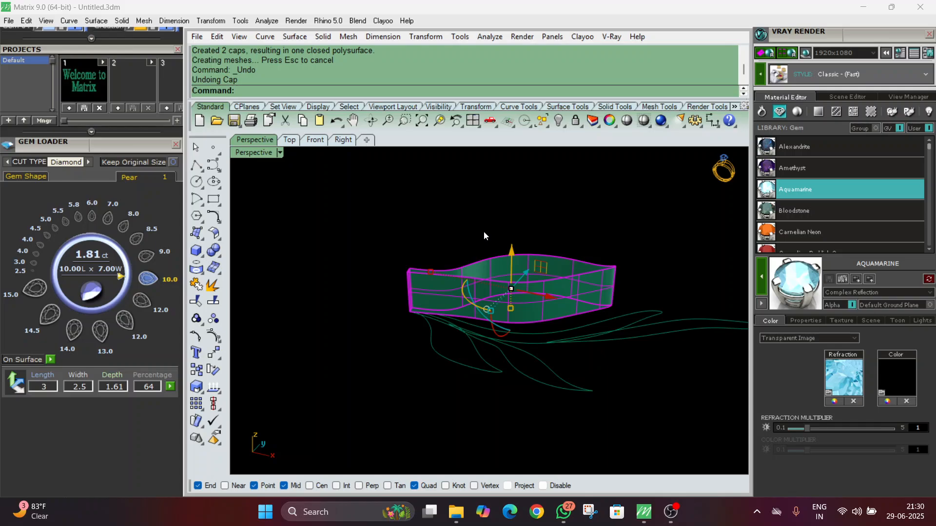
key("ctrl+z")
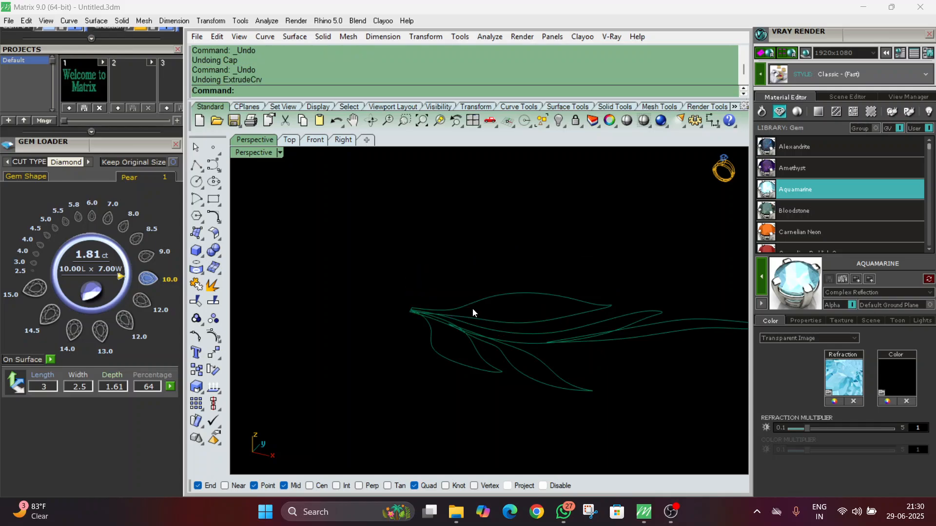
Extrude the large upper leaf curve by 0.5 to one side as a closed solid with ExtrudeCrv
left_click(492, 301)
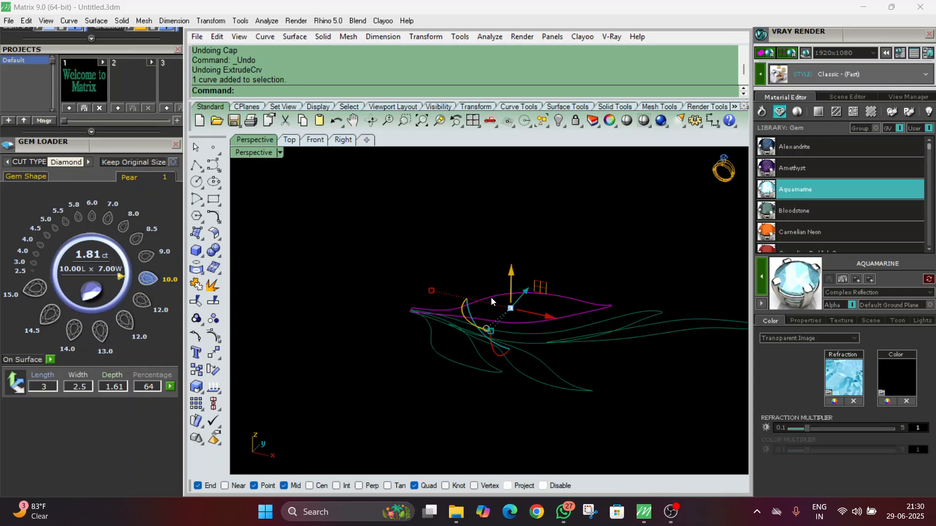
type("ExtrudeCrv")
key("Return")
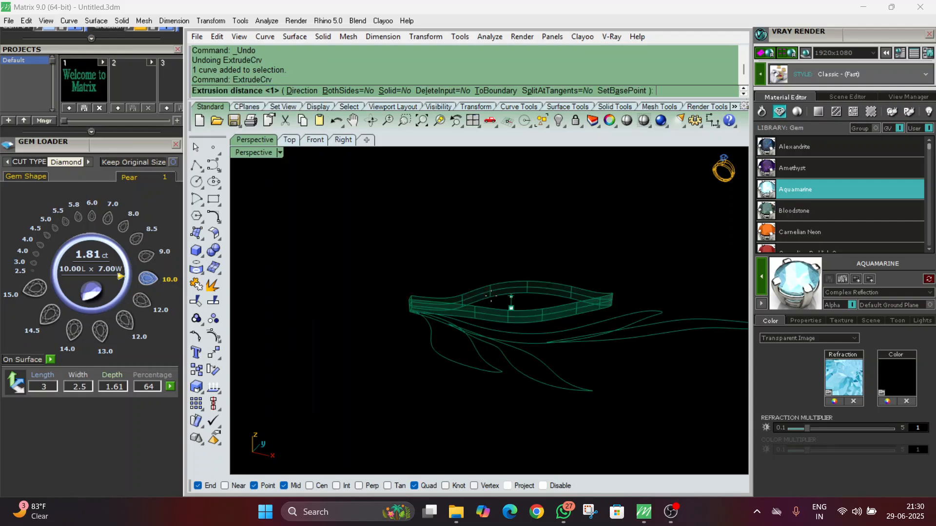
type("s")
key("Return")
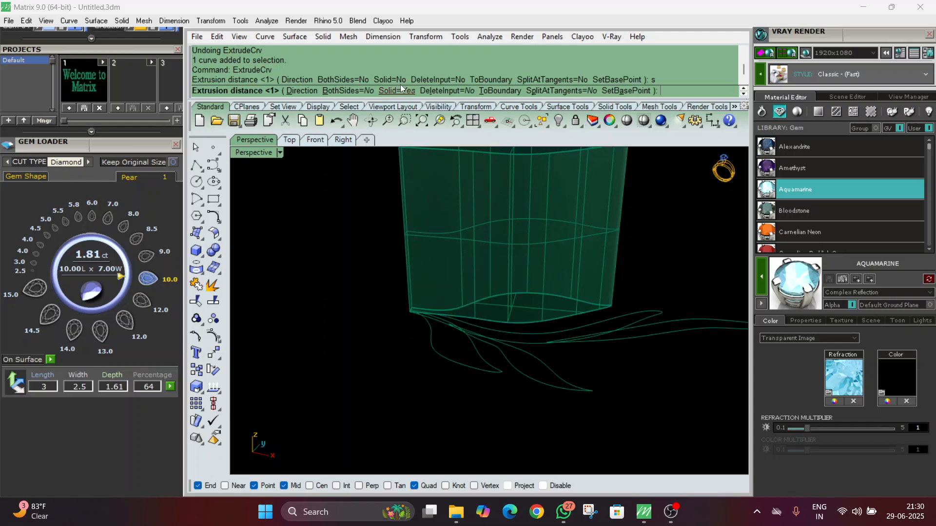
type("s")
key("Return")
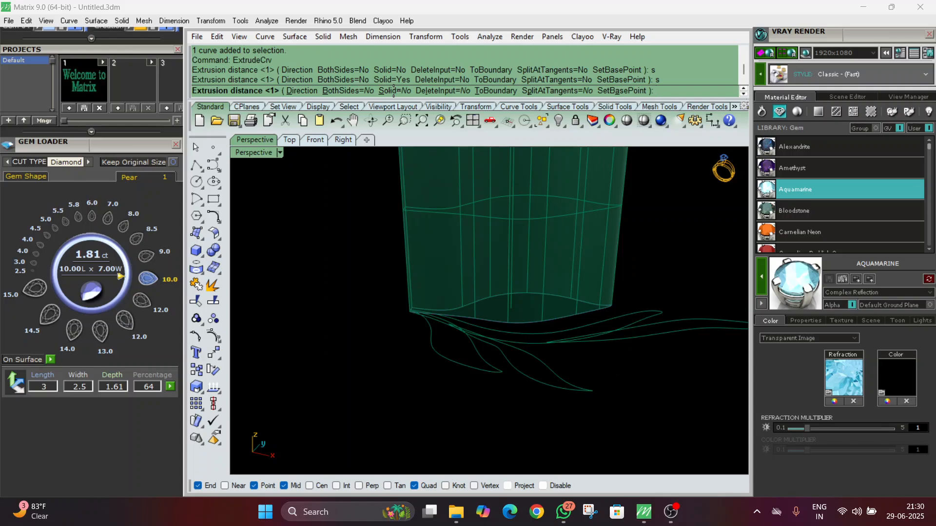
type("s")
key("Return")
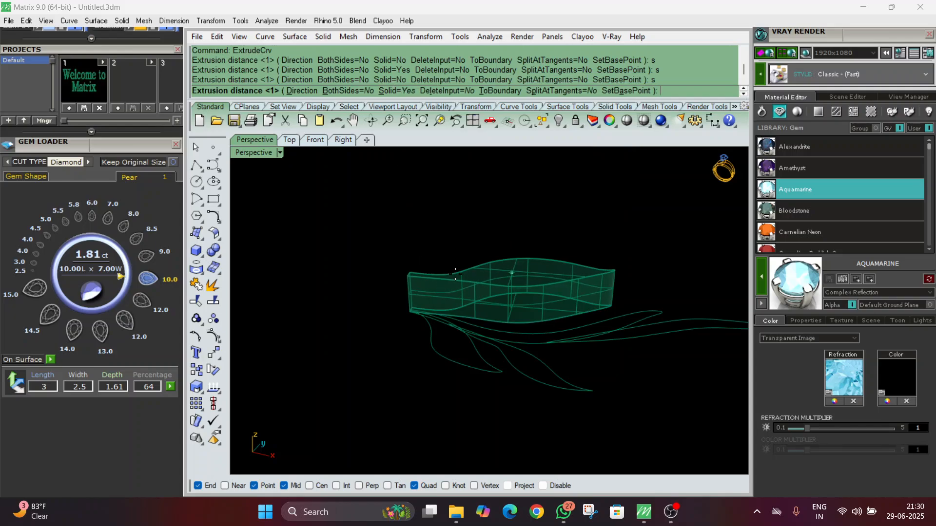
type(".5")
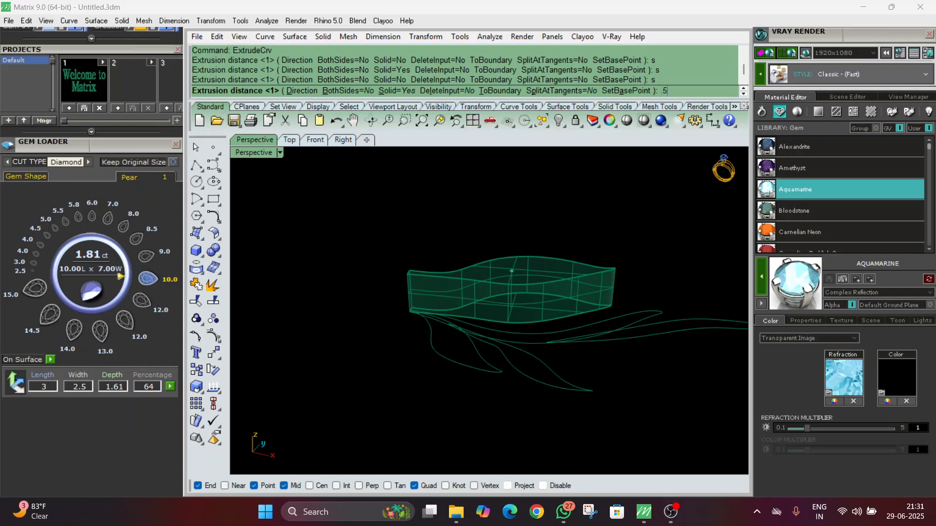
key("Return")
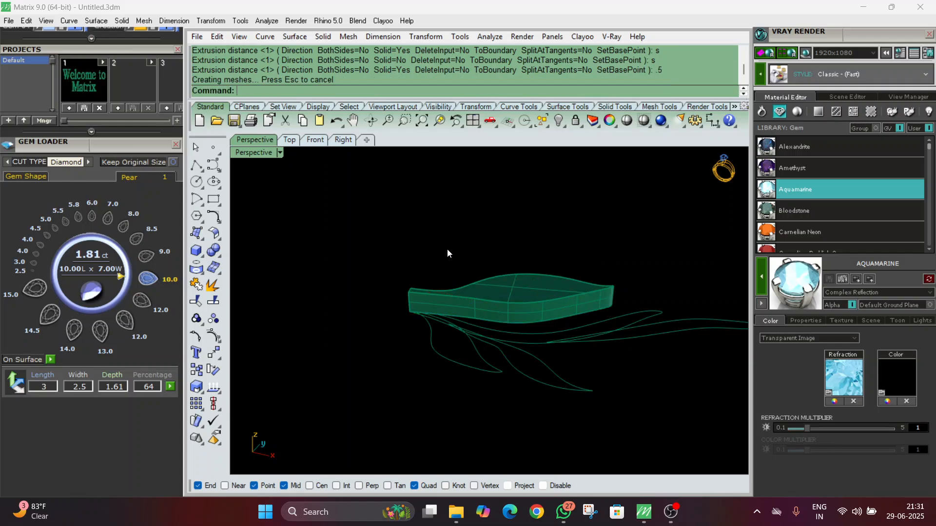
Extrude the remaining four leaf and frond curves as solids by the same 0.5 distance
right_click_drag(447, 248, 548, 361)
scroll(549, 361, "up", 2)
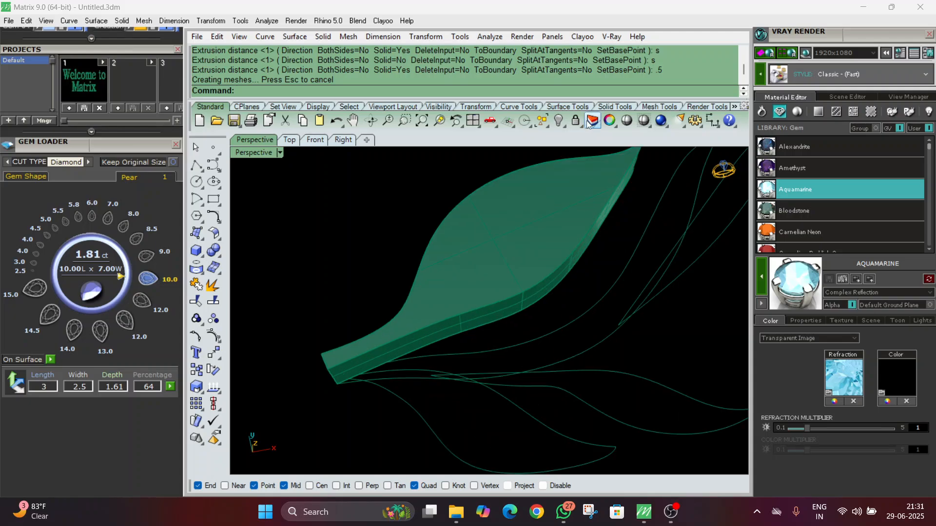
left_click(577, 318)
left_click(665, 289, "shift")
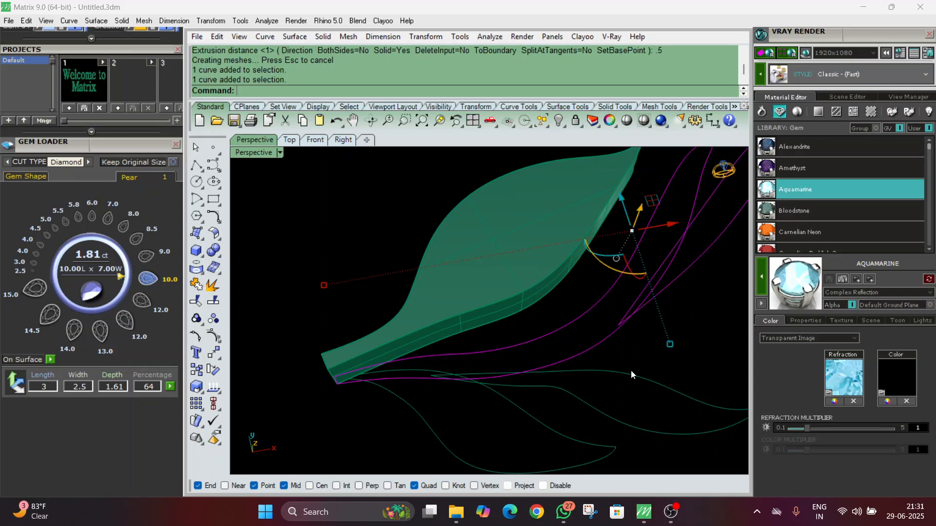
left_click(631, 370, "shift")
key("Return")
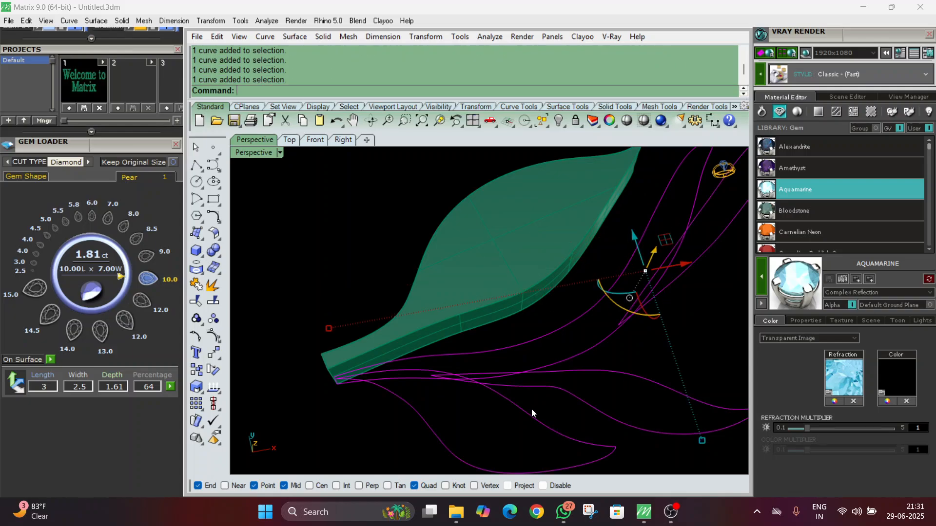
key("Return")
key("Escape")
scroll(430, 372, "down", 7)
right_click_drag(650, 265, 561, 295)
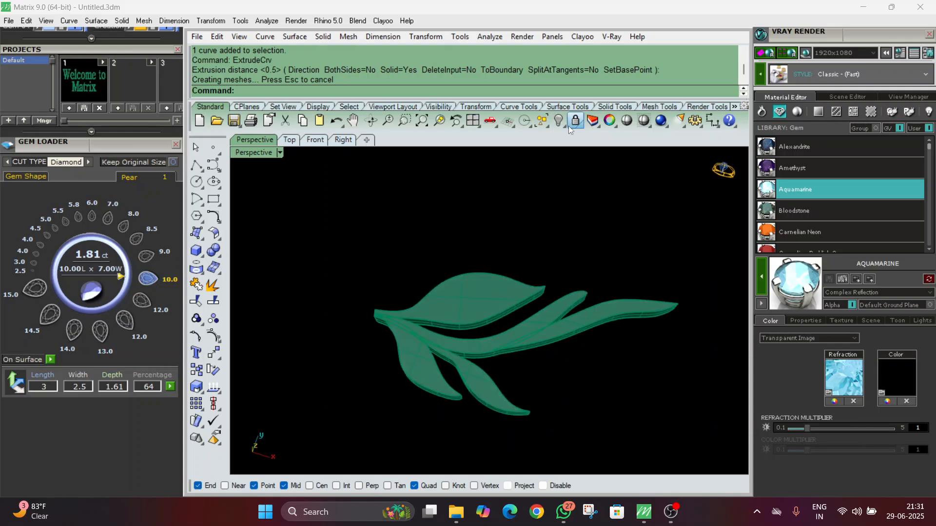
Bring back the hidden ring reference picture with ShowSelected
left_click(564, 122)
left_click(564, 128)
left_click(592, 147)
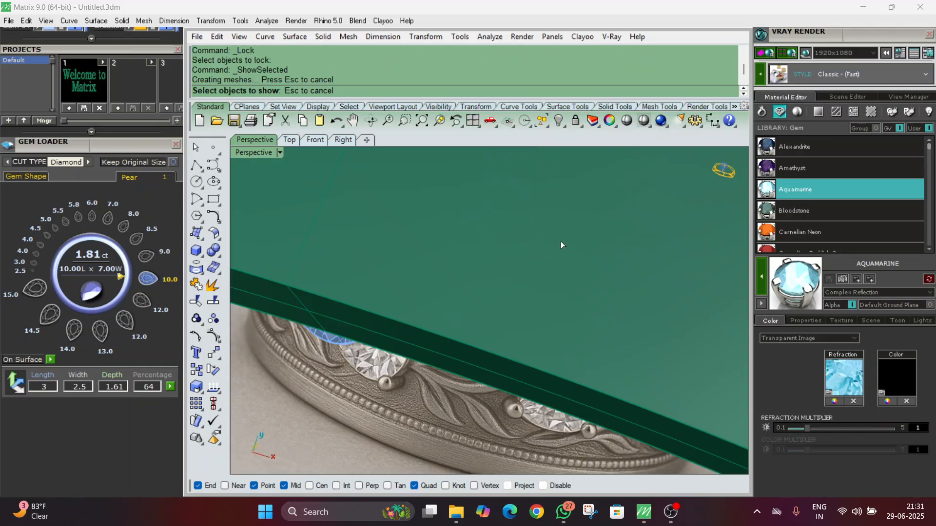
left_click(451, 423)
right_click(450, 423)
scroll(404, 323, "down", 4)
right_click_drag(396, 335, 413, 371)
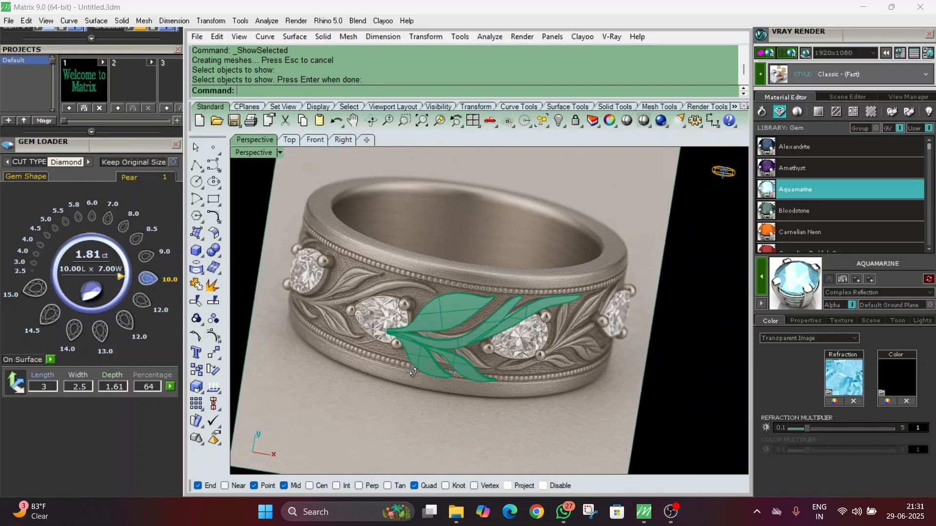
Compare the extruded leaf solids with the reference picture in the Top and Perspective views
left_click(289, 141)
scroll(538, 345, "down", 3)
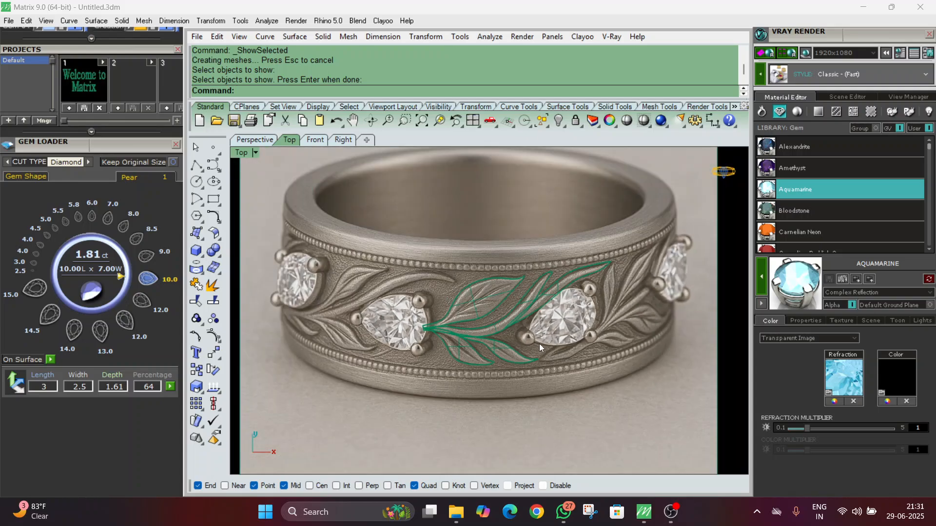
scroll(539, 344, "up", 3)
scroll(461, 321, "down", 3)
scroll(462, 320, "up", 3)
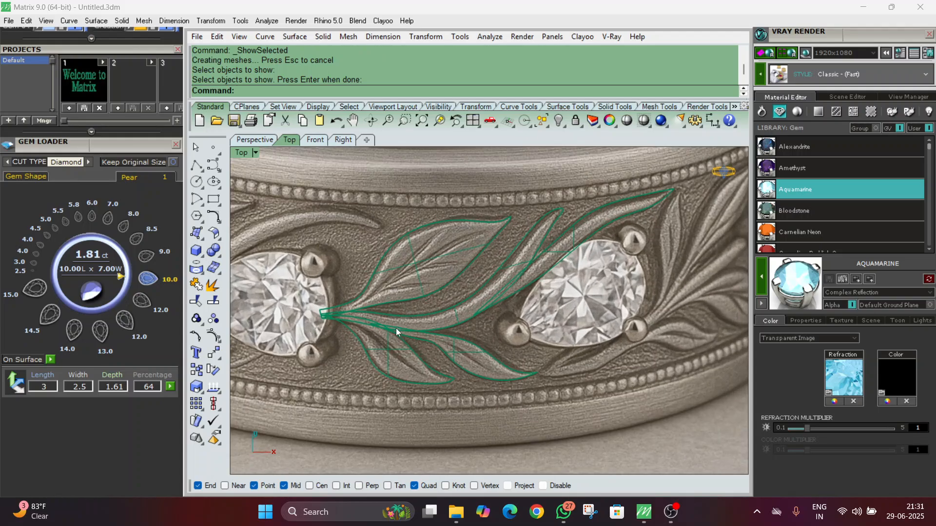
left_click(254, 140)
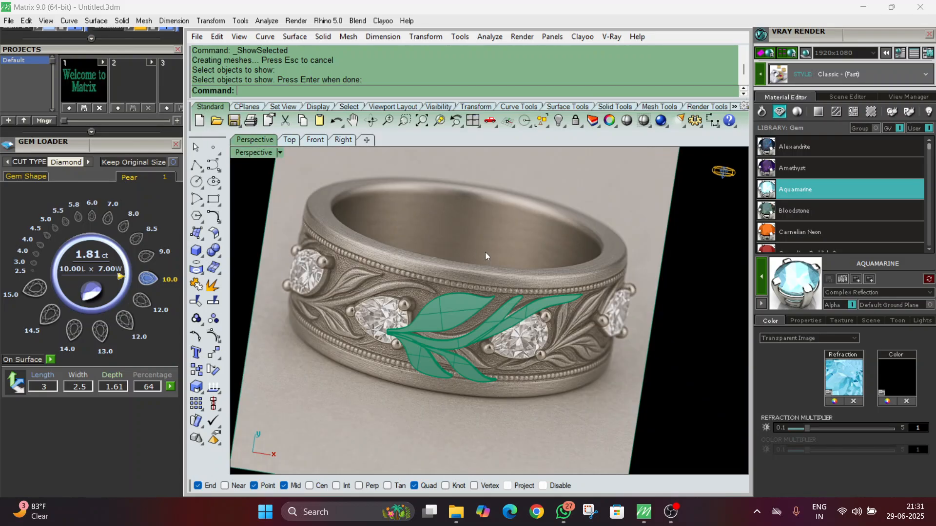
scroll(475, 261, "up", 4)
scroll(443, 376, "down", 2)
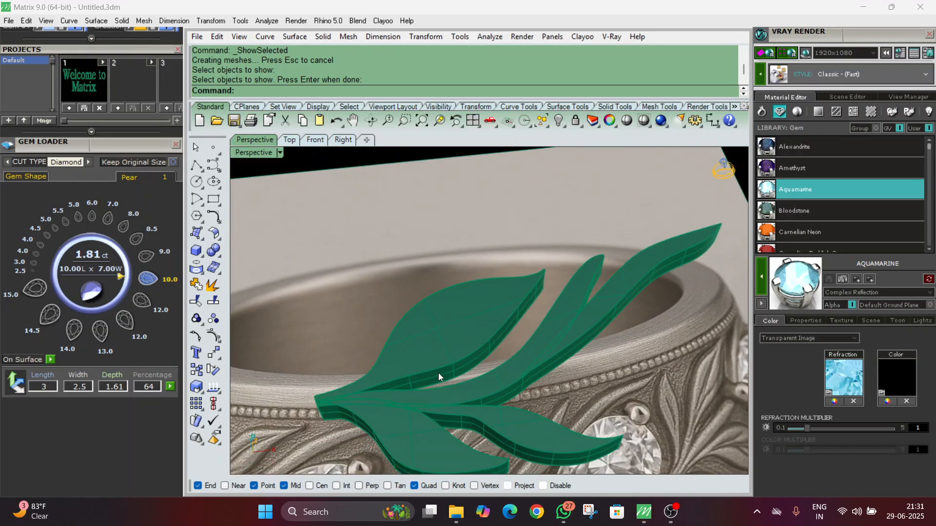
Try a 0.2 radius FilletEdge on the large leaf's upper perimeter edges, including the stem end, and undo it
type("f")
key("Return")
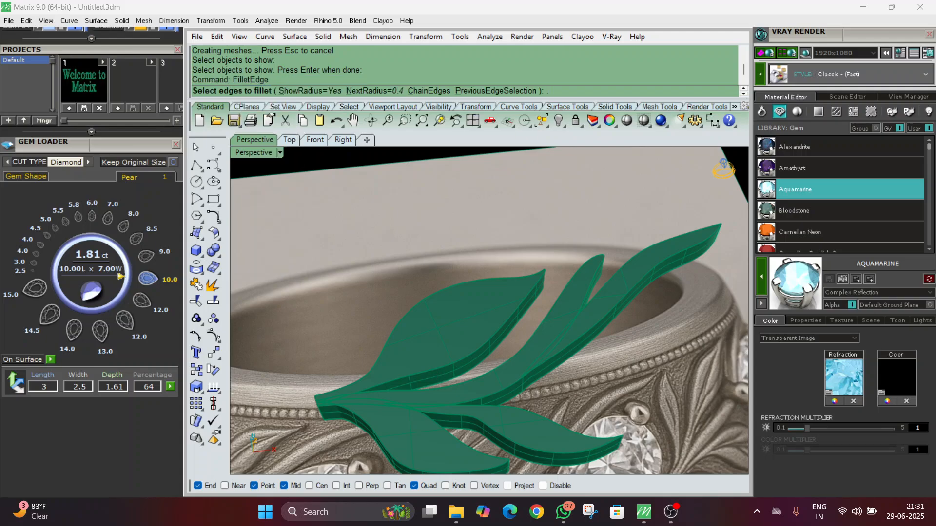
type(".2")
key("Return")
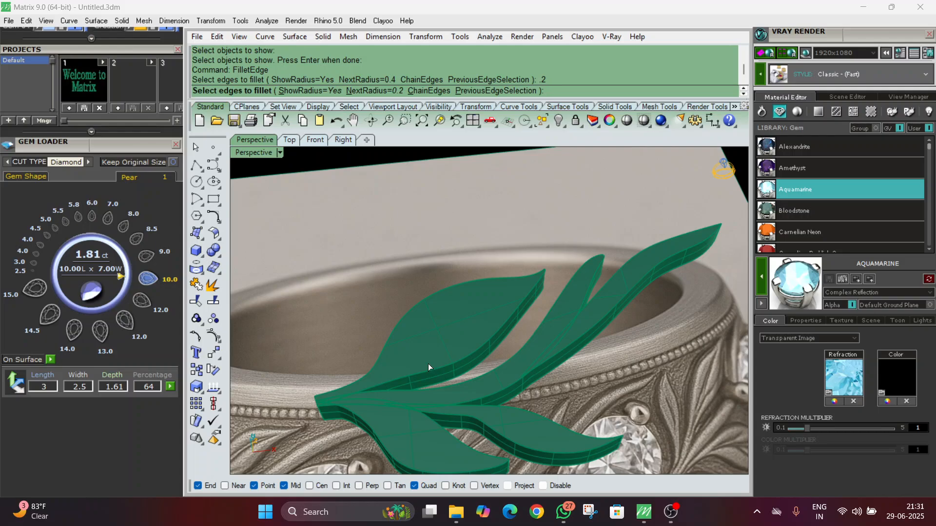
left_click(423, 373)
left_click(382, 359)
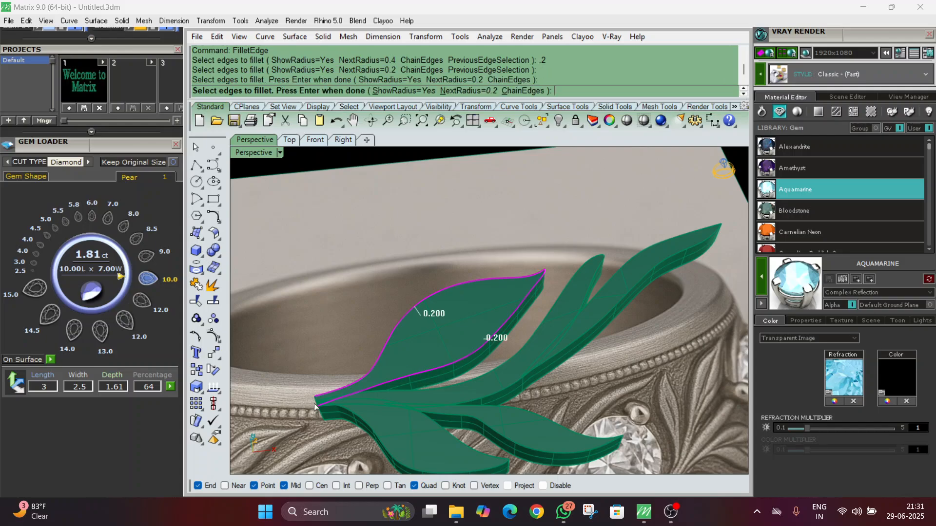
scroll(314, 407, "up", 5)
left_click(319, 389)
scroll(320, 389, "down", 5)
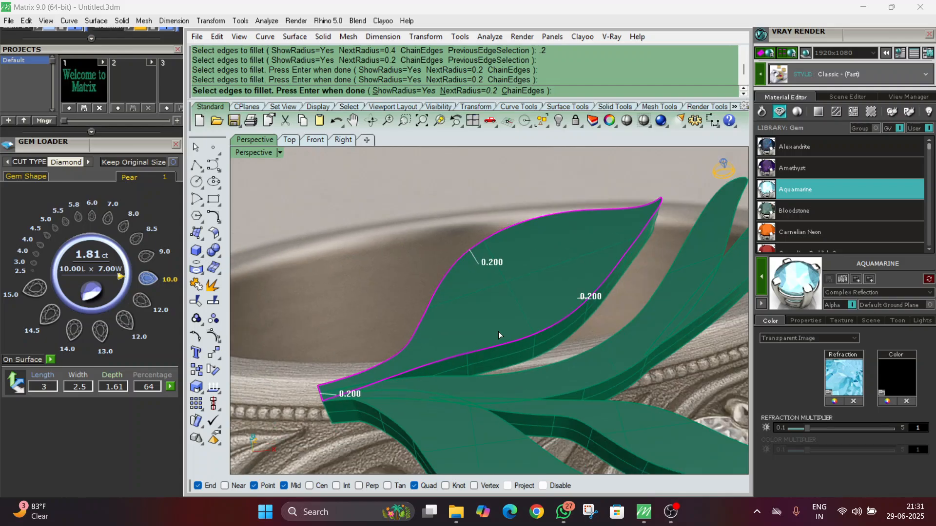
key("Return")
key("Return")
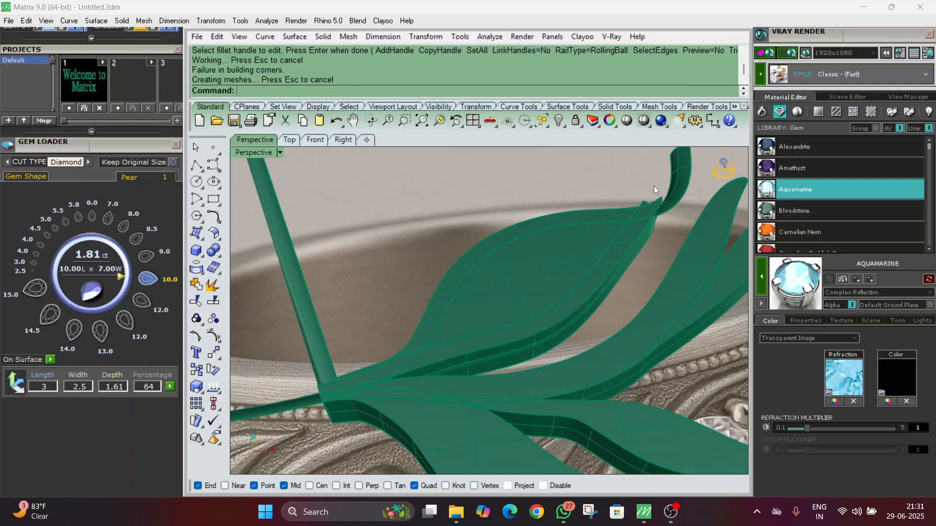
key("ctrl+z")
Extract the large leaf's top face as a separate surface with ExtractSrf and undo its first deletion
scroll(654, 186, "down", 10)
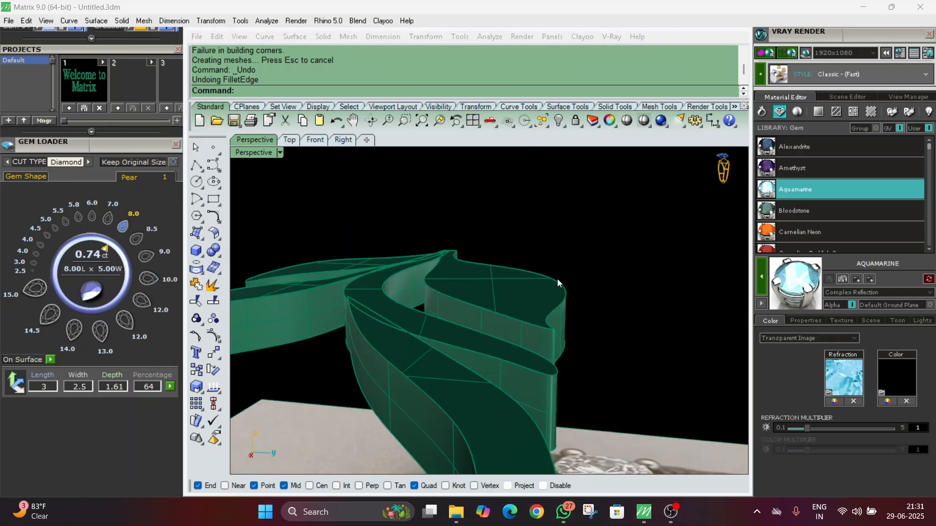
right_click_drag(557, 282, 523, 278)
scroll(311, 356, "up", 2)
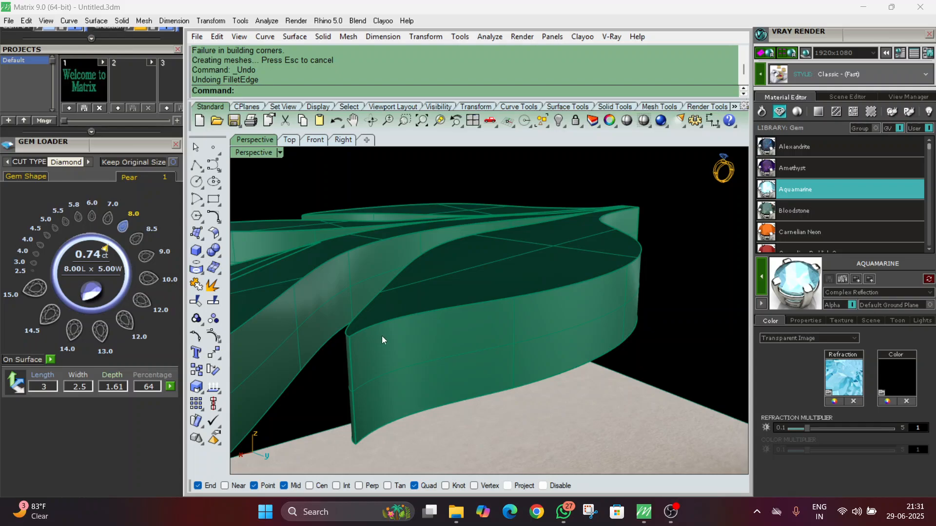
scroll(565, 233, "down", 5)
right_click_drag(716, 262, 526, 351)
scroll(507, 312, "down", 3)
right_click_drag(507, 312, 447, 315)
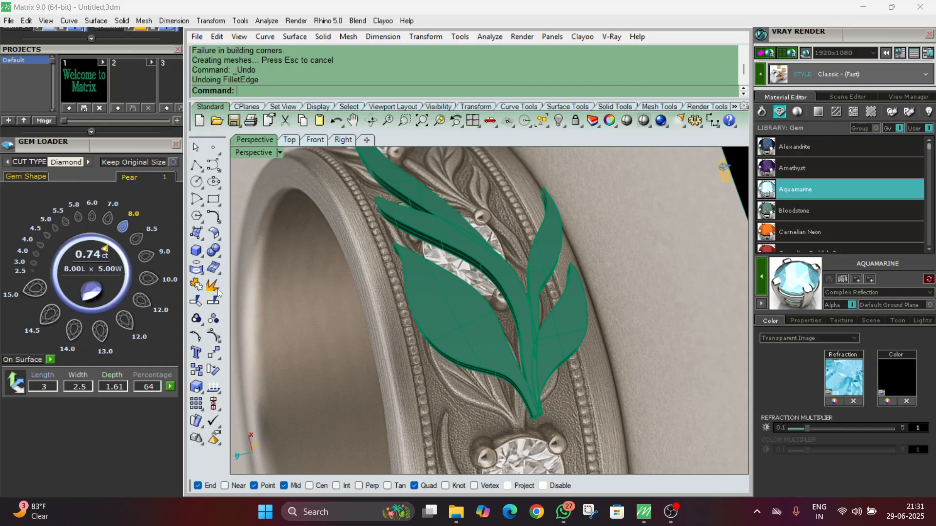
left_click(218, 290)
left_click(437, 303)
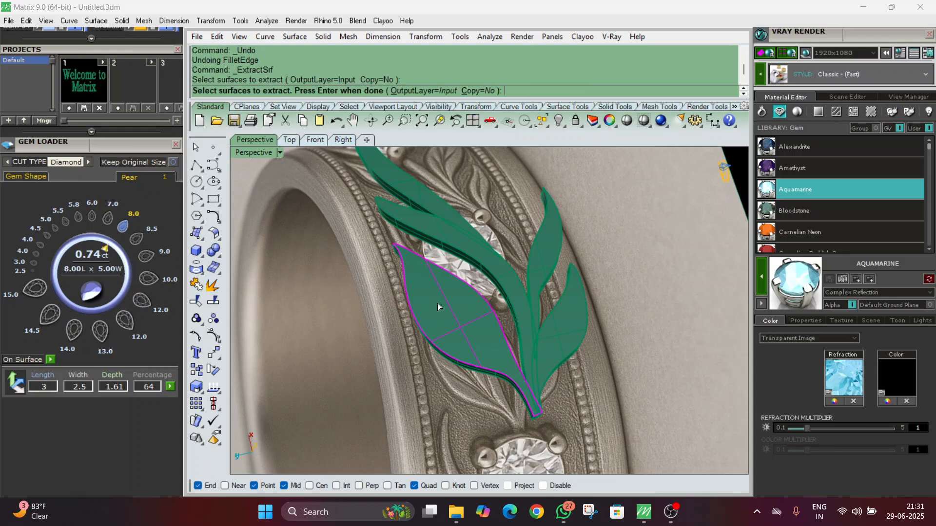
key("Return")
key("Delete")
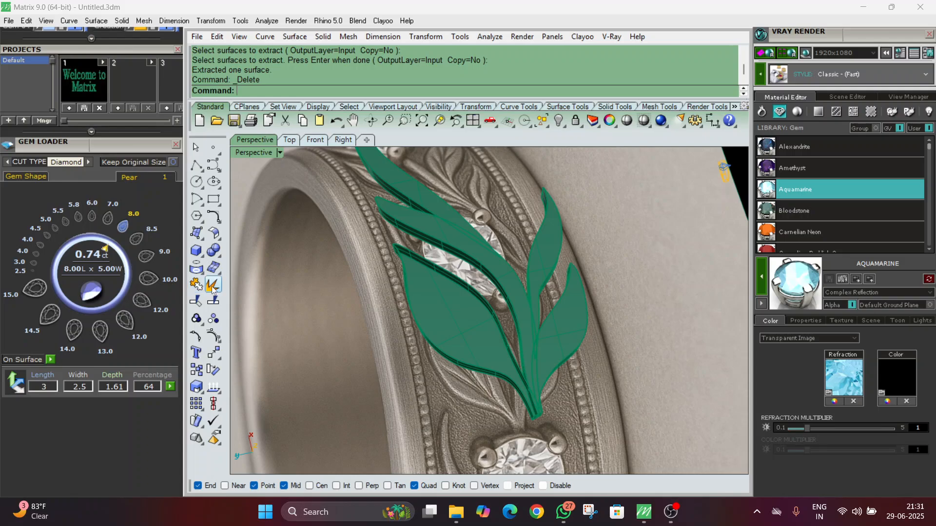
key("ctrl+z")
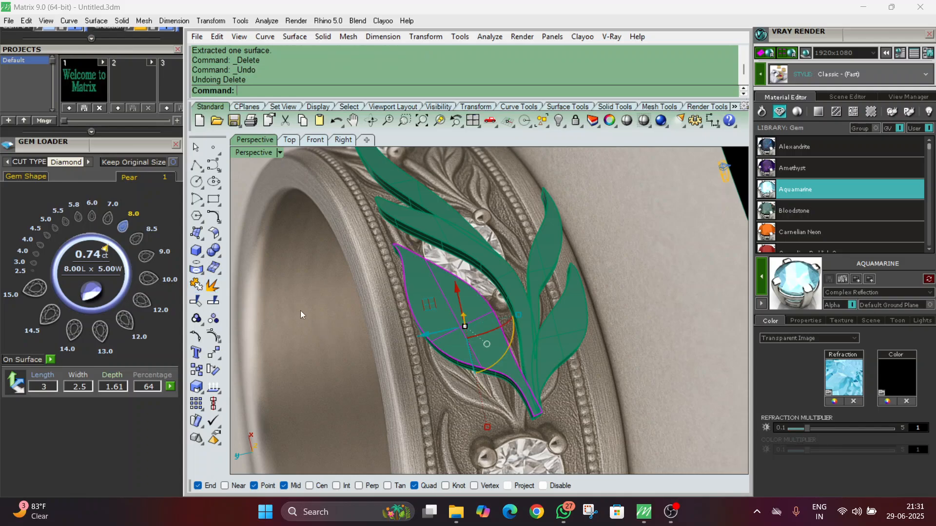
Select the large leaf's separated top face and delete it to leave the leaf open on top
left_click(217, 288)
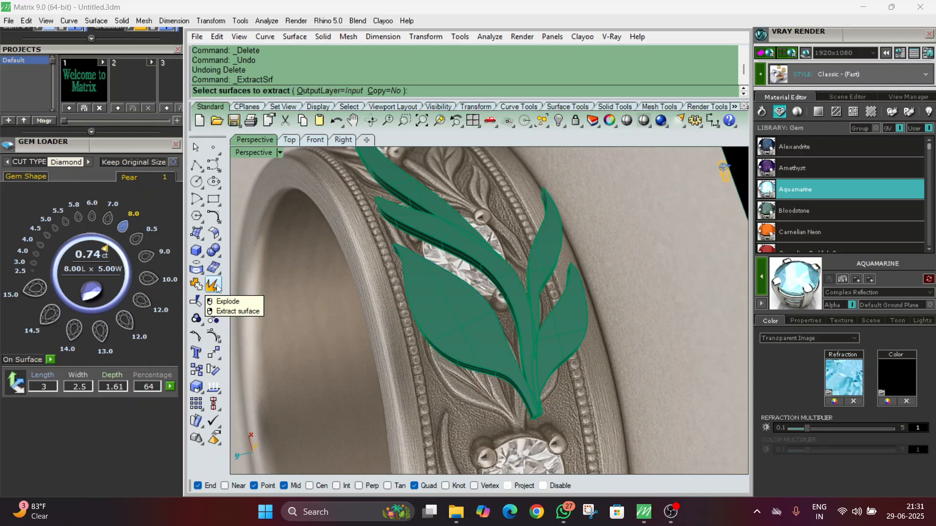
left_click(450, 311)
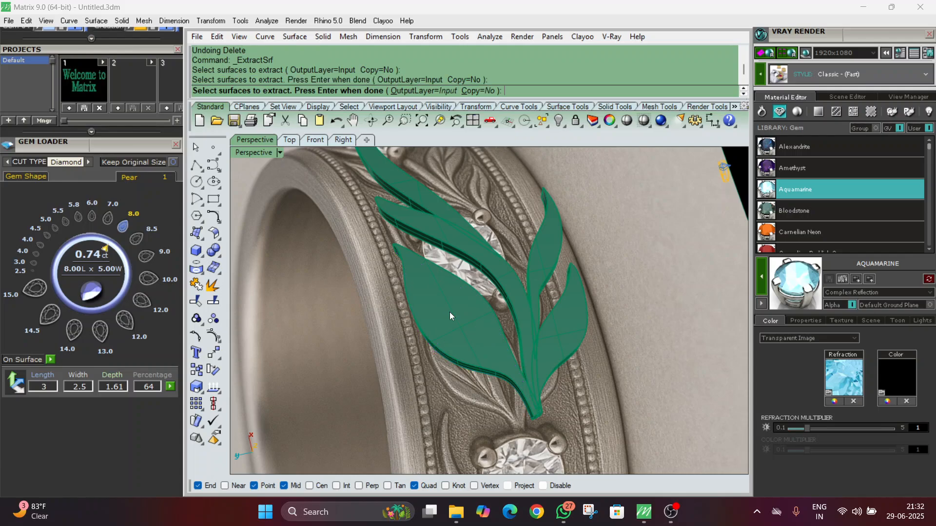
key("Return")
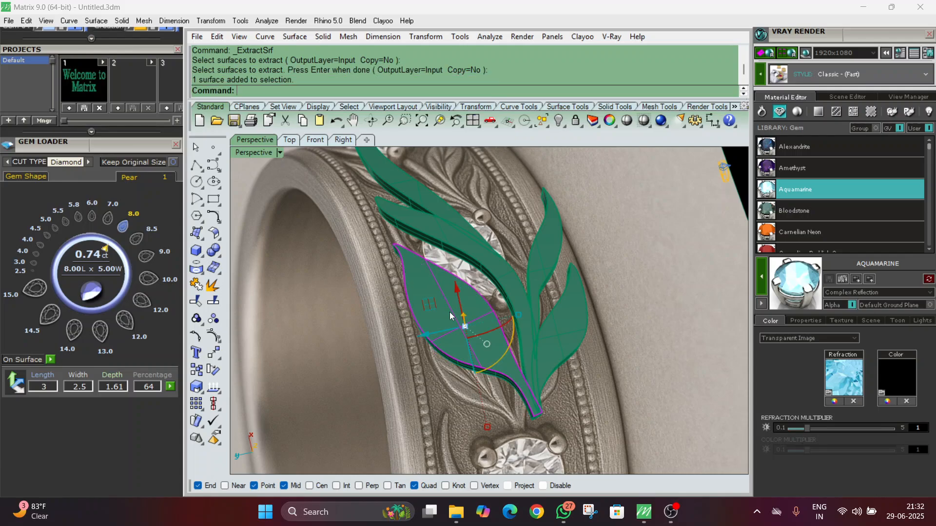
key("Delete")
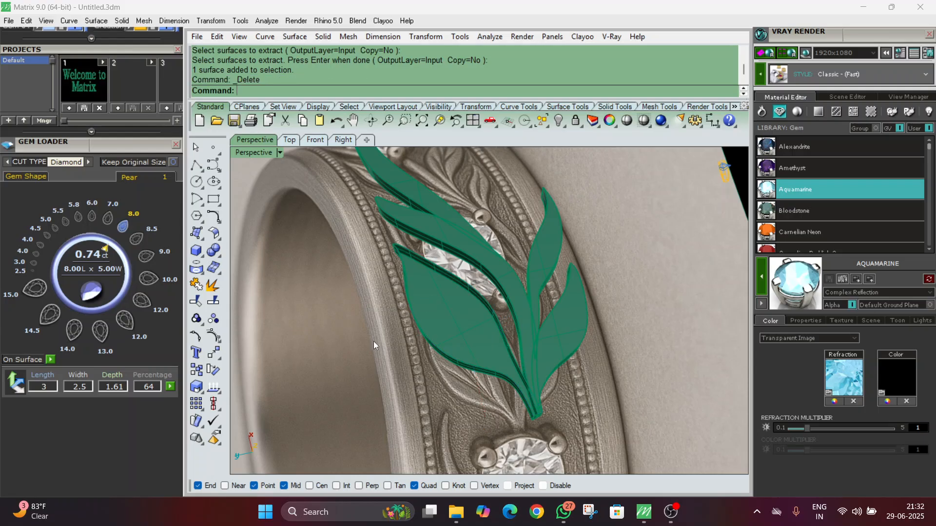
Lock the ring reference picture
right_click_drag(373, 341, 406, 275)
scroll(458, 306, "up", 2)
left_click(407, 274)
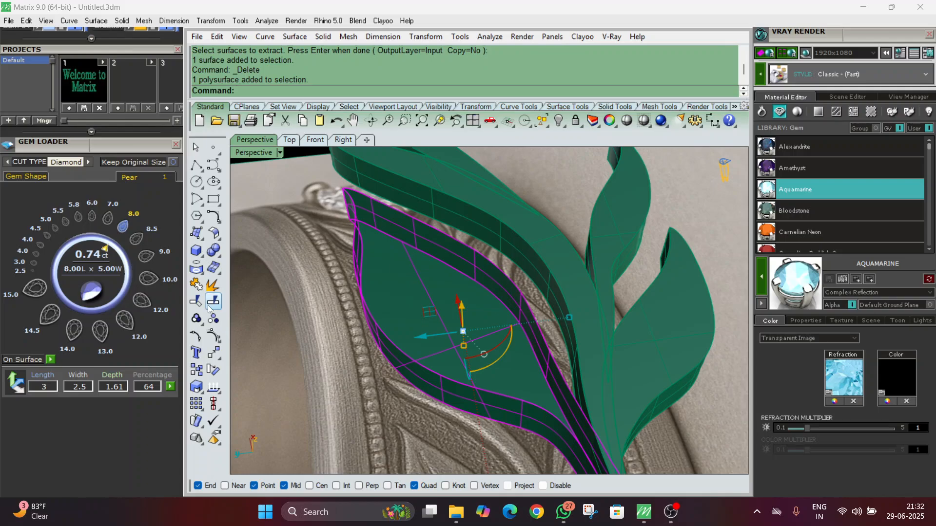
left_click(424, 258)
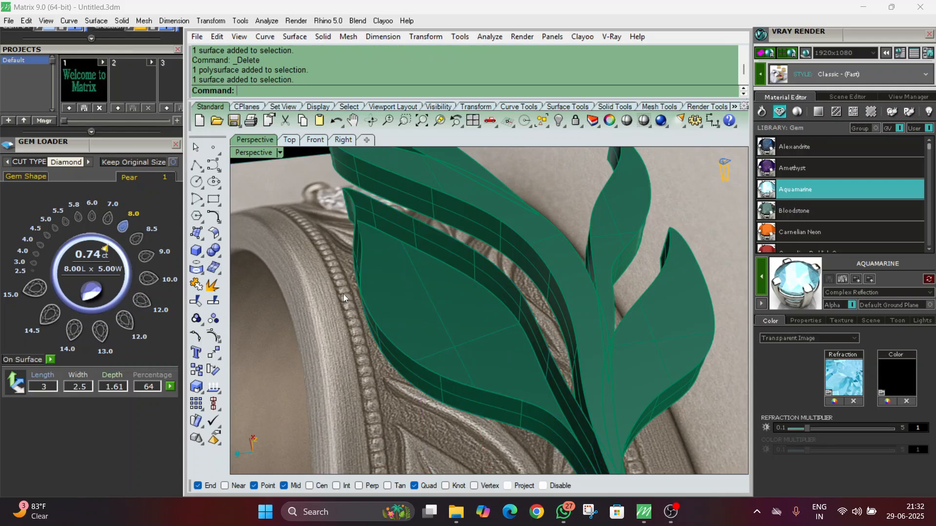
left_click(337, 305)
key("ctrl+l")
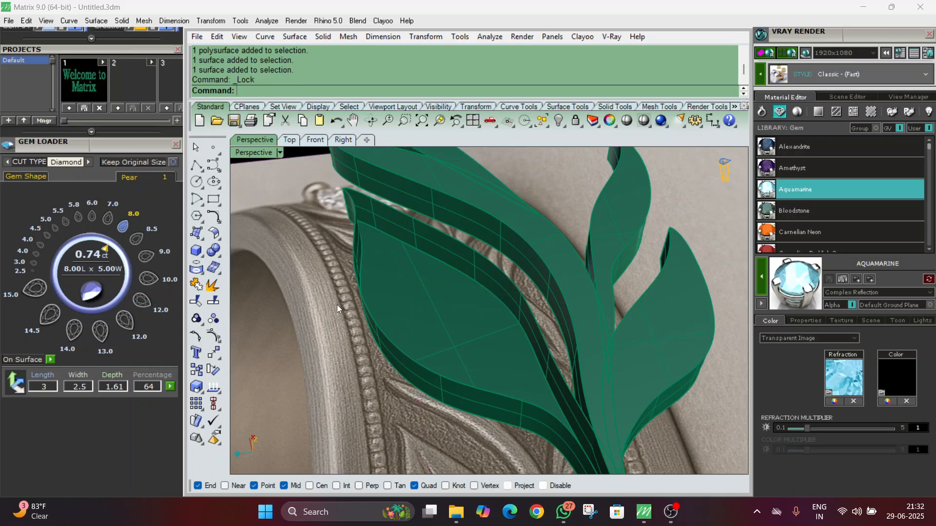
Start a BlendSrf between the two long upper side edges of the open large leaf
type("BlendCrv")
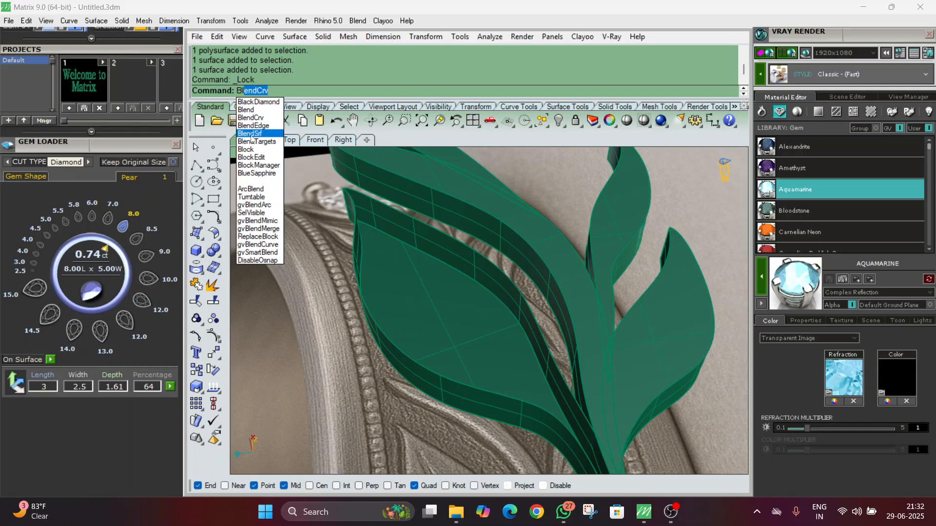
left_click(251, 134)
left_click(355, 227)
right_click_drag(354, 227, 396, 219)
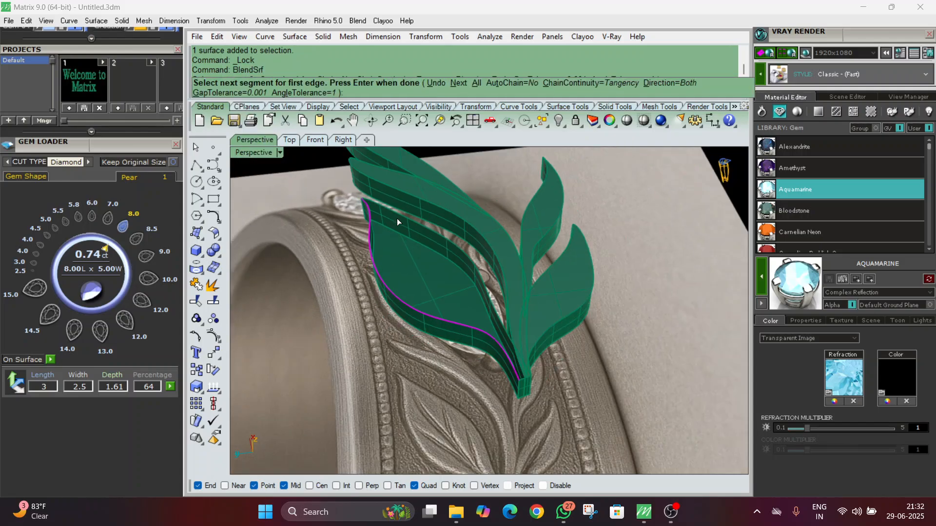
key("Return")
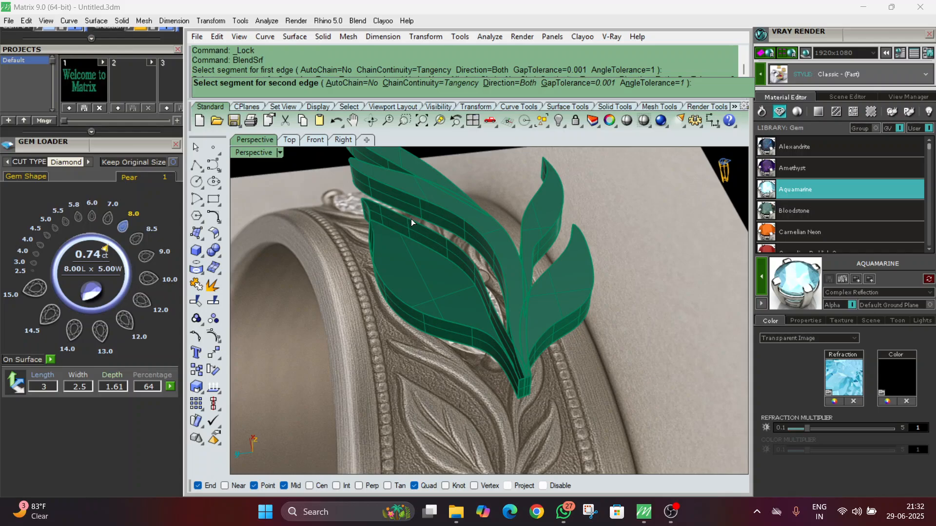
left_click(411, 218)
key("Return")
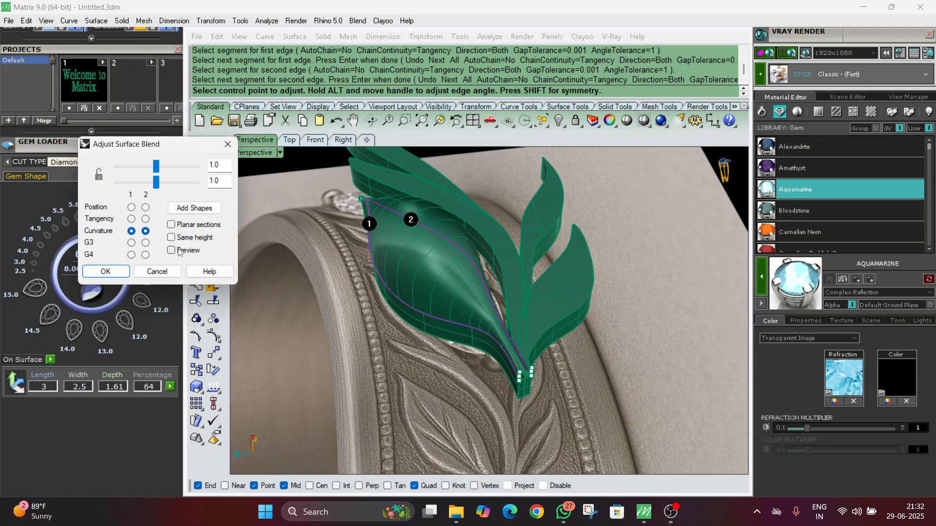
Create the previewed leaf blend with both bulge values at 0.25, curvature continuity on both edges and Same height off
left_click(179, 251)
left_click_drag(156, 181, 117, 182)
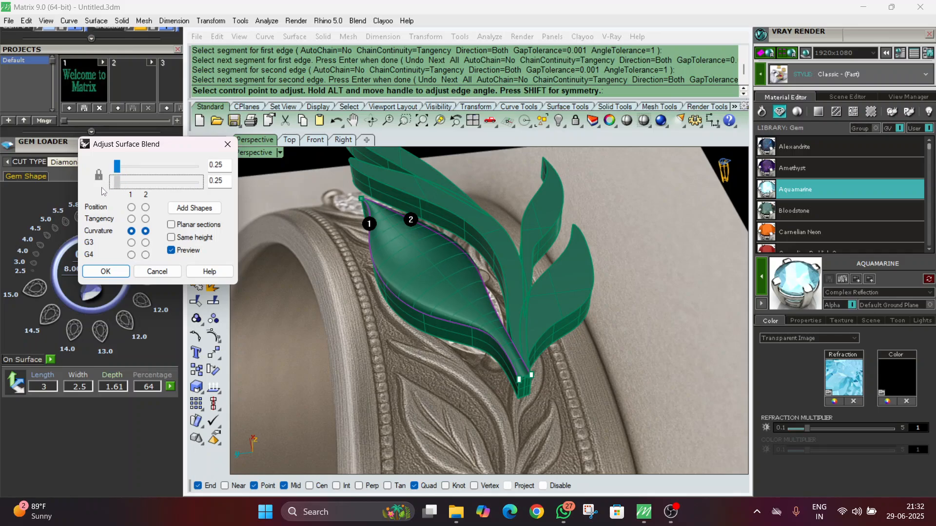
left_click(175, 237)
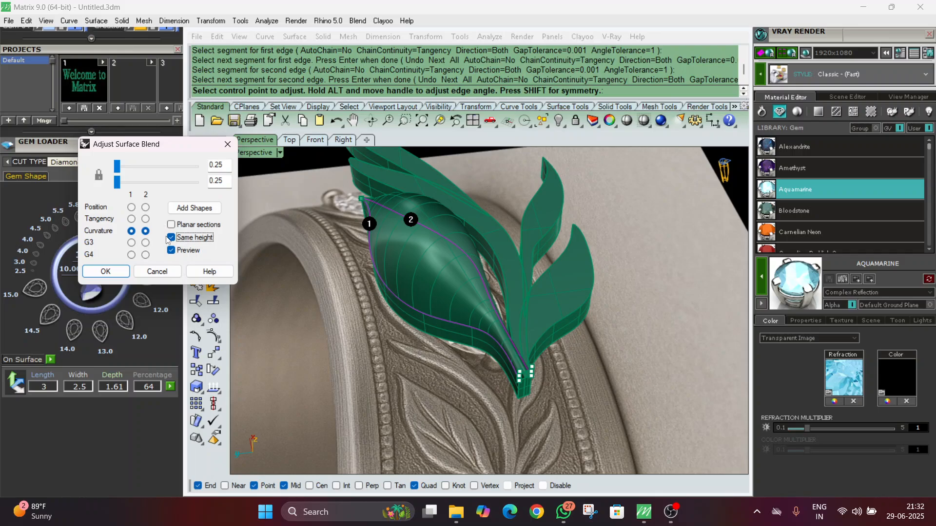
left_click(171, 238)
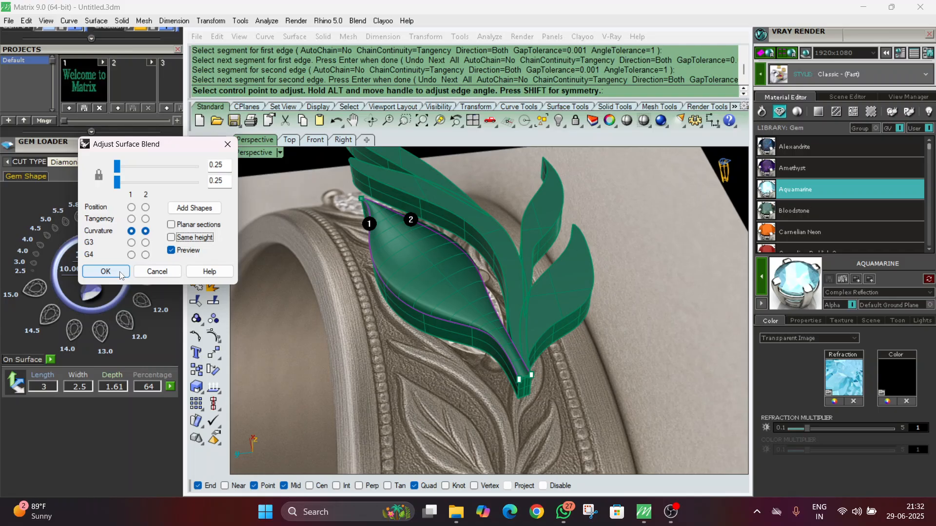
left_click(105, 272)
Select all objects and join the domed blend surface to the large leaf's body
right_click_drag(334, 339, 389, 350)
left_click(290, 140)
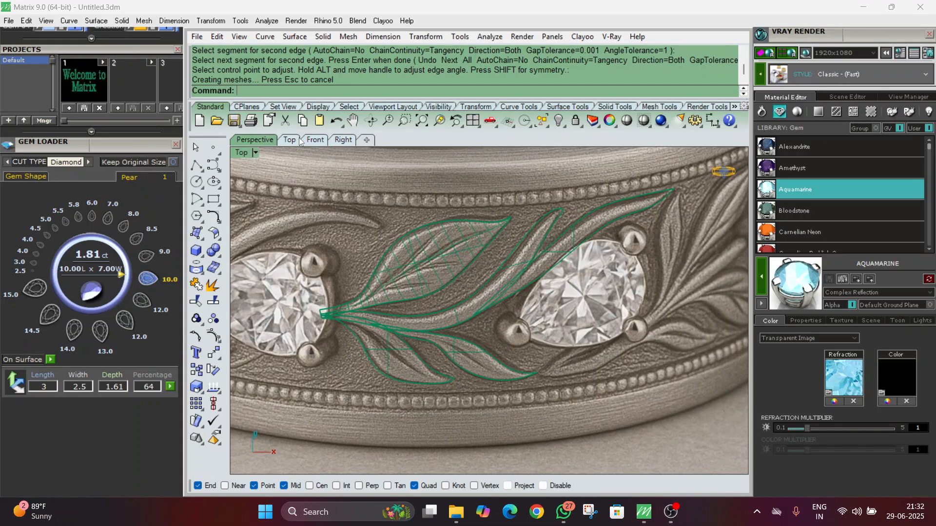
key("ctrl+a")
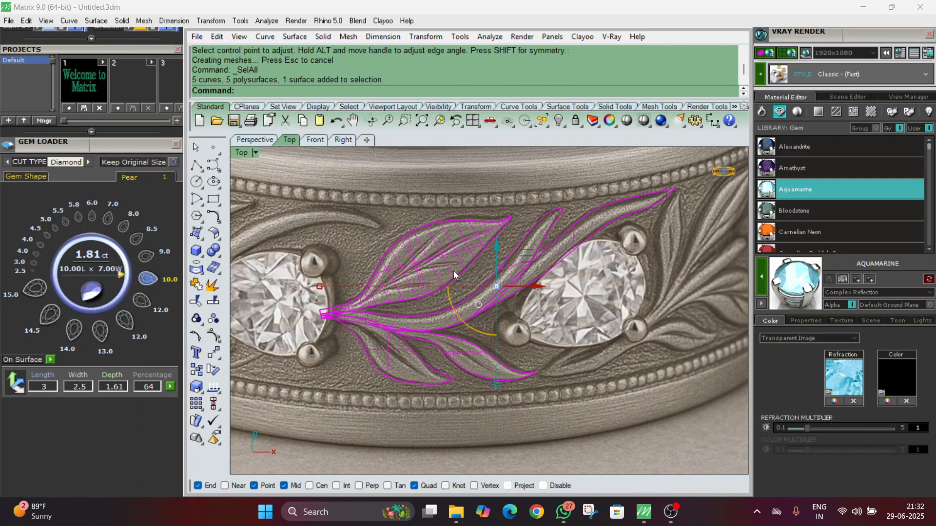
key("ctrl+j")
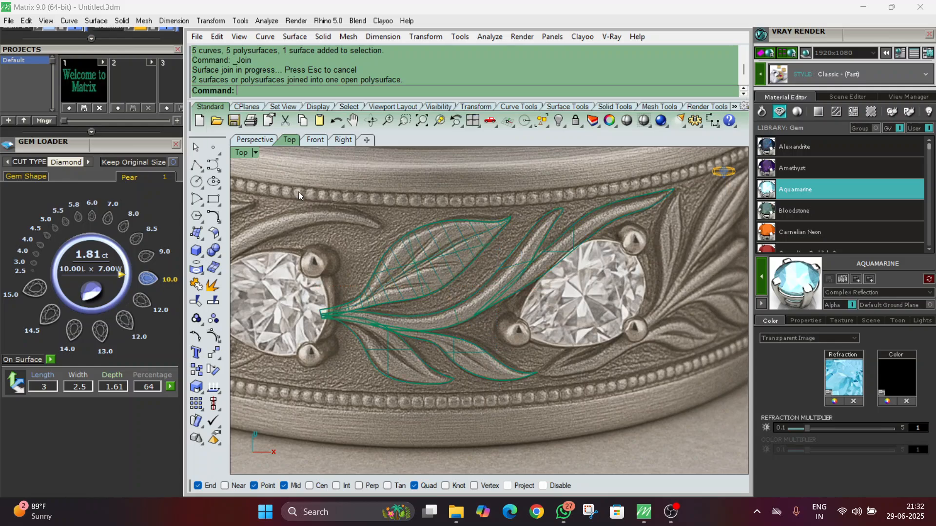
Examine the joined large leaf in the Perspective view, closely checking its stem end
left_click(263, 141)
right_click_drag(436, 306, 484, 355)
left_click(475, 290)
key("Escape")
scroll(484, 354, "up", 4)
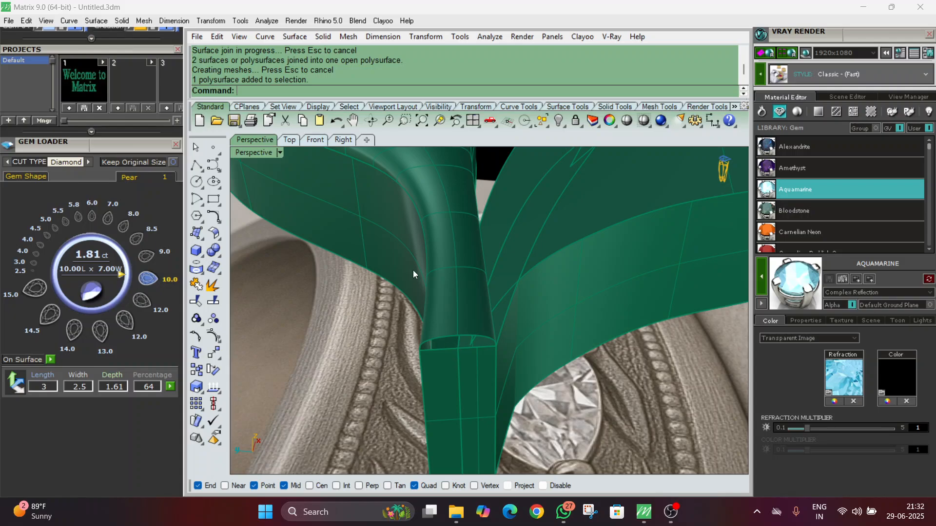
Extract the flat end surface at the large leaf's stem end and delete it
scroll(413, 274, "down", 3)
right_click(213, 285)
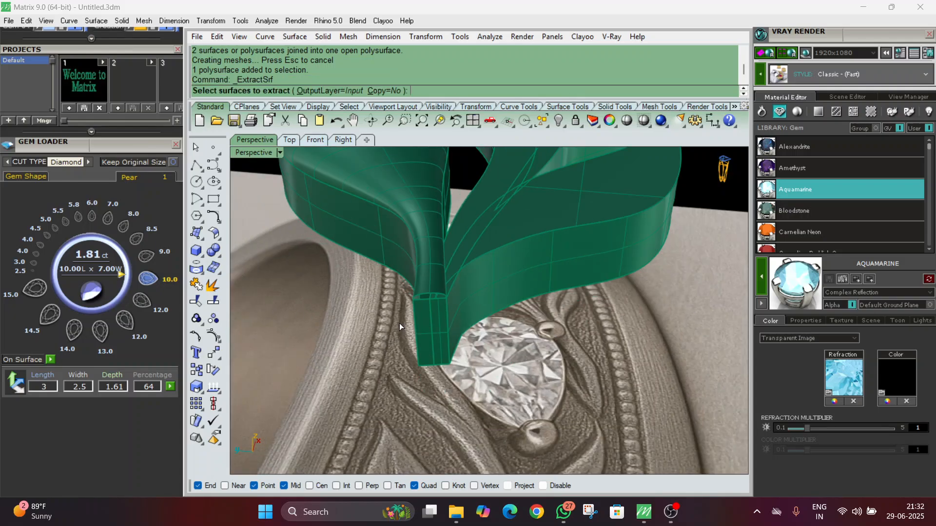
scroll(422, 317, "up", 2)
left_click(423, 317)
right_click(422, 317)
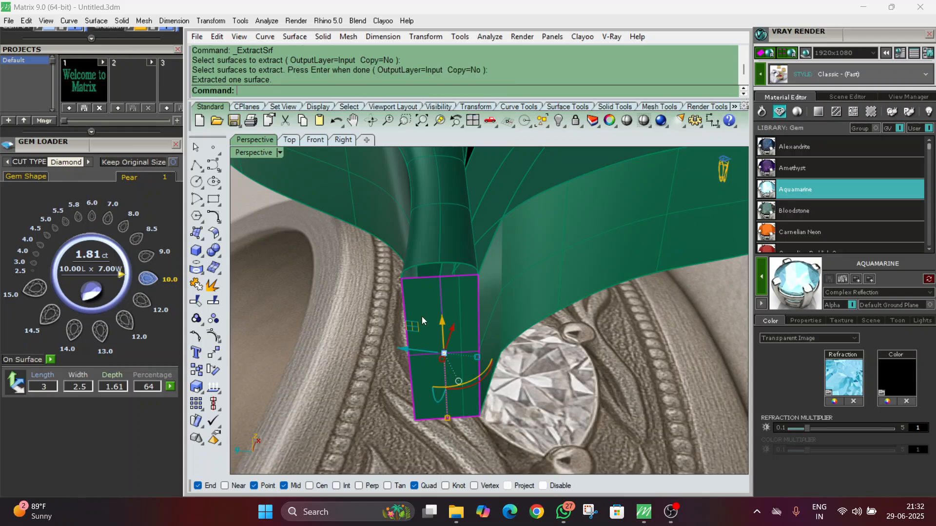
key("Delete")
Cap the opening at the large leaf's stem end
left_click(401, 276)
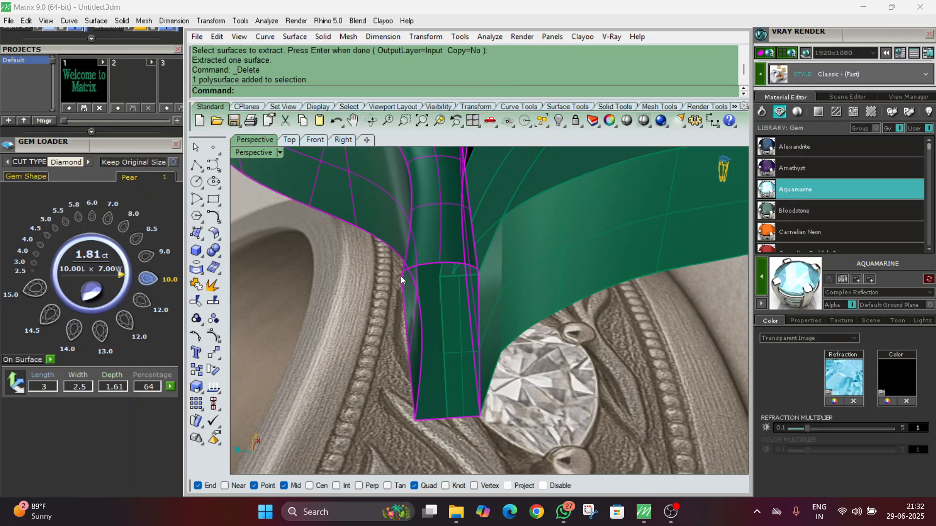
type("Cap")
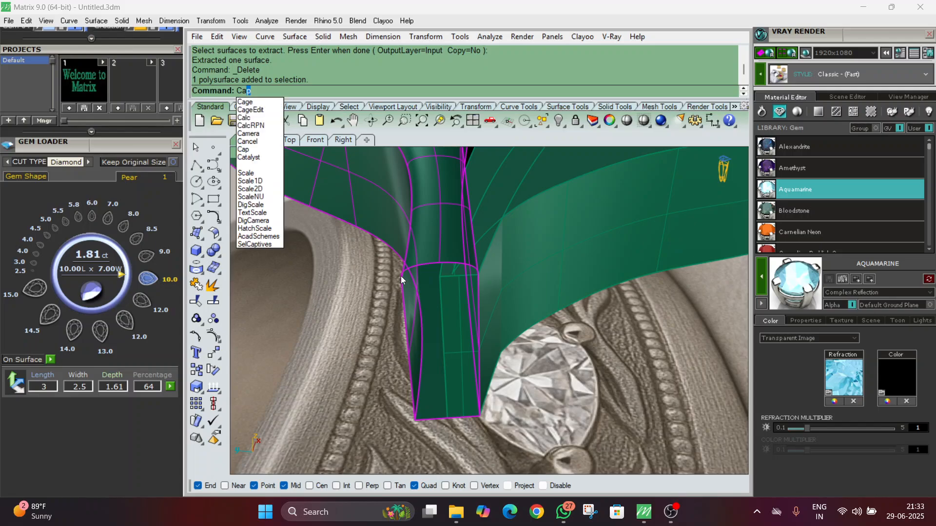
key("Return")
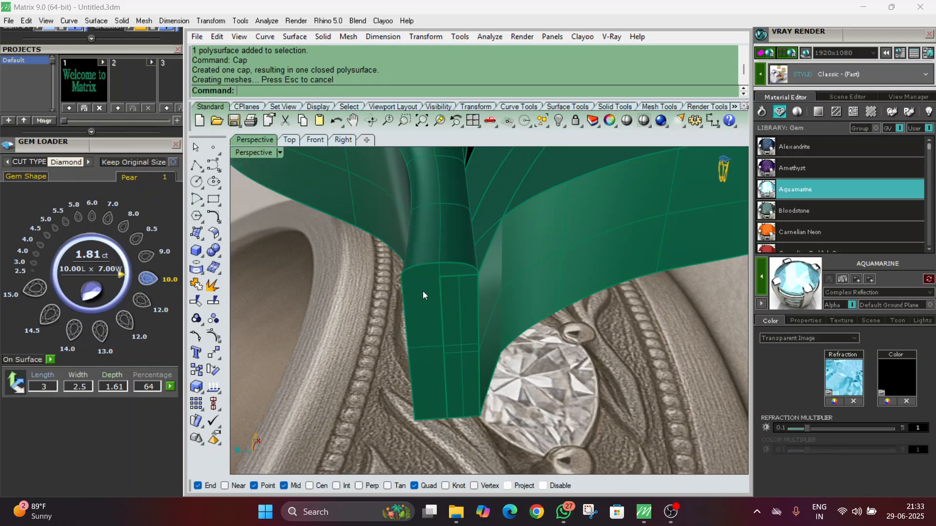
scroll(420, 235, "down", 3)
Extract the flat top surfaces of the four remaining leaves and delete them
left_click(420, 236)
left_click(602, 285)
right_click_drag(603, 284, 510, 309)
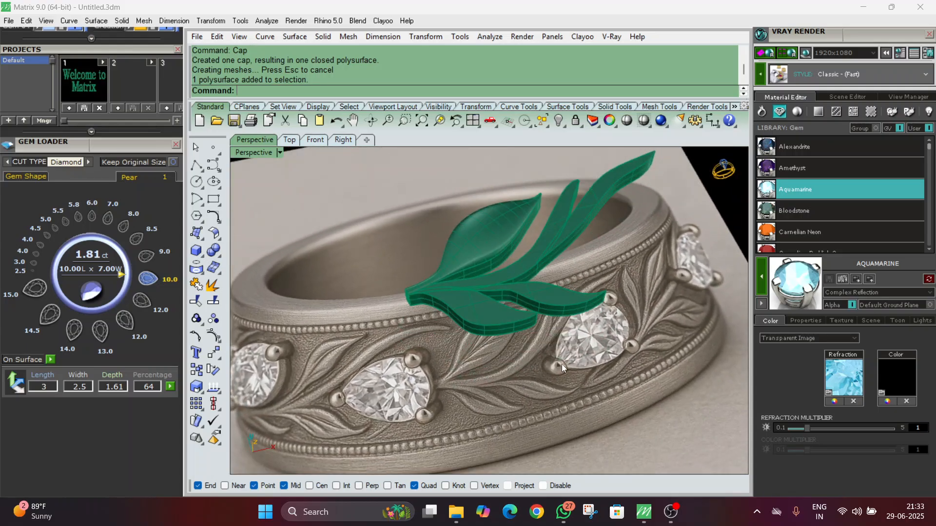
right_click_drag(562, 364, 555, 270)
scroll(579, 228, "up", 7)
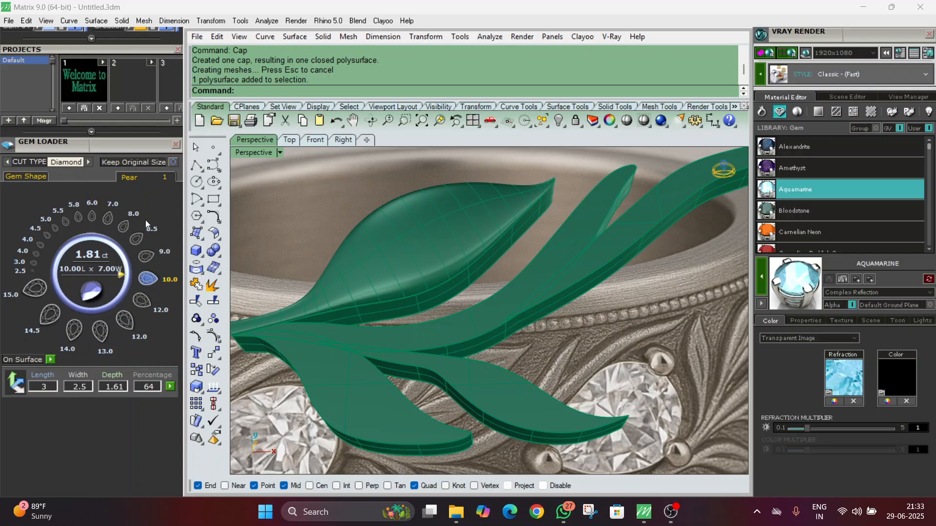
left_click(212, 284)
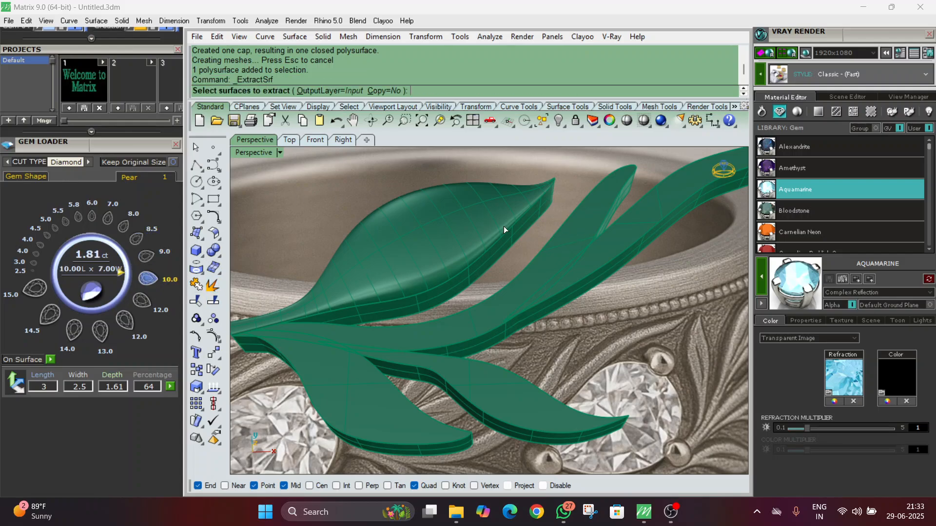
left_click(557, 238)
left_click(650, 226)
left_click(479, 376)
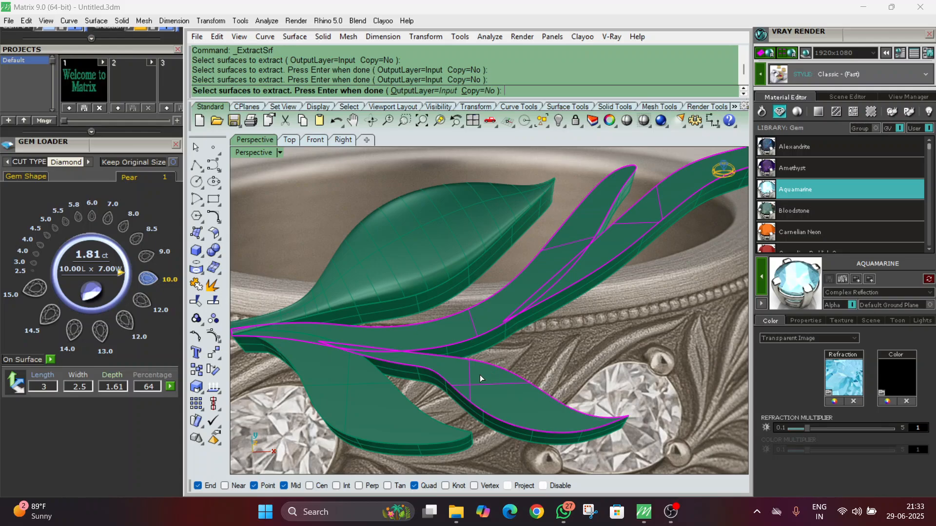
left_click(341, 402)
key("Return")
key("Delete")
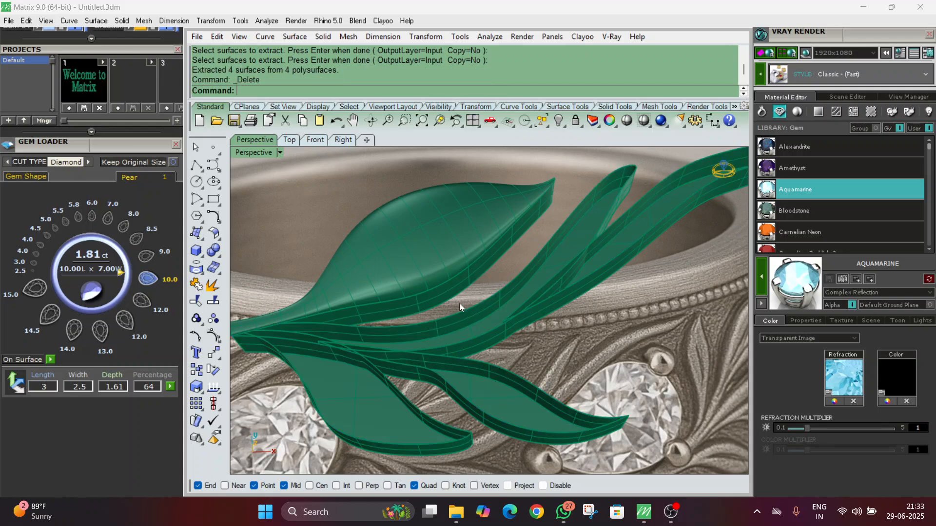
left_click(267, 21)
left_click(608, 192)
scroll(646, 203, "up", 5)
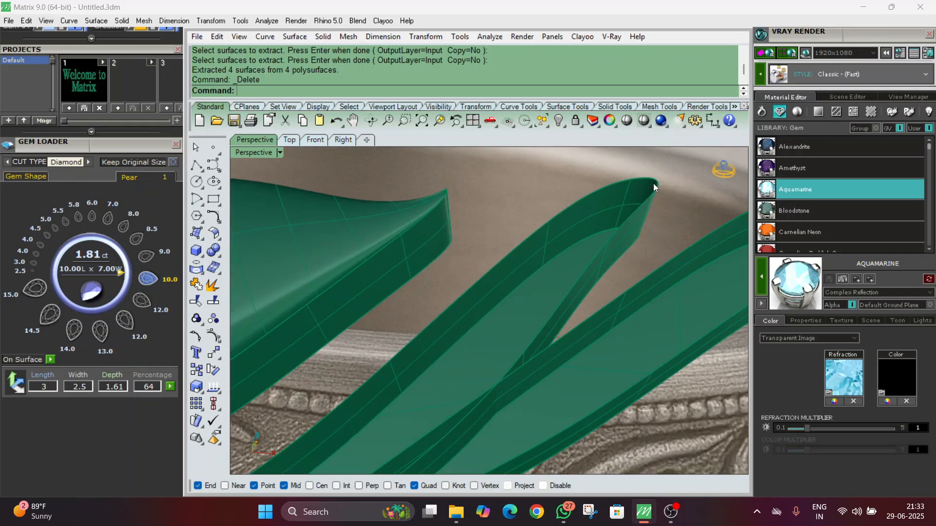
left_click(653, 183)
scroll(653, 183, "down", 3)
key("Escape")
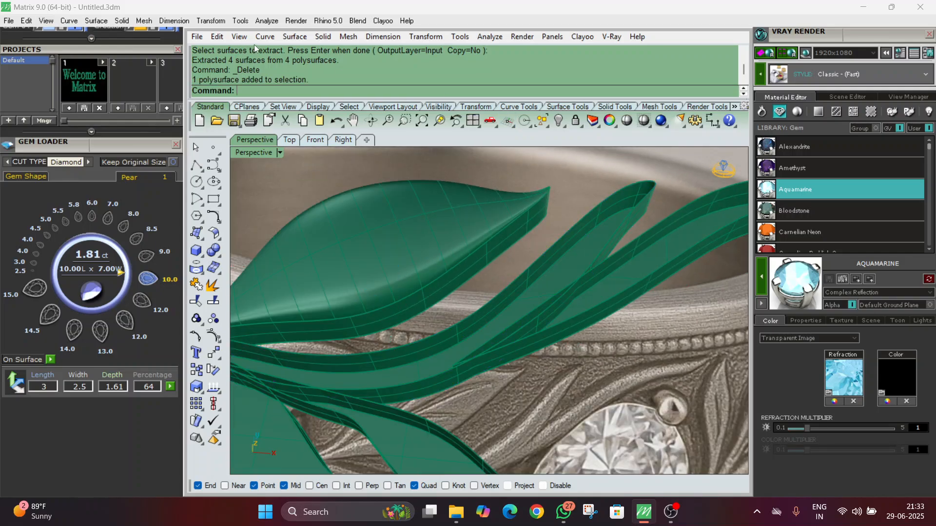
Split the upper edge of the short narrow leaf beside the large leaf at the quadrant point of its tip
left_click(267, 20)
mouse_move(318, 222)
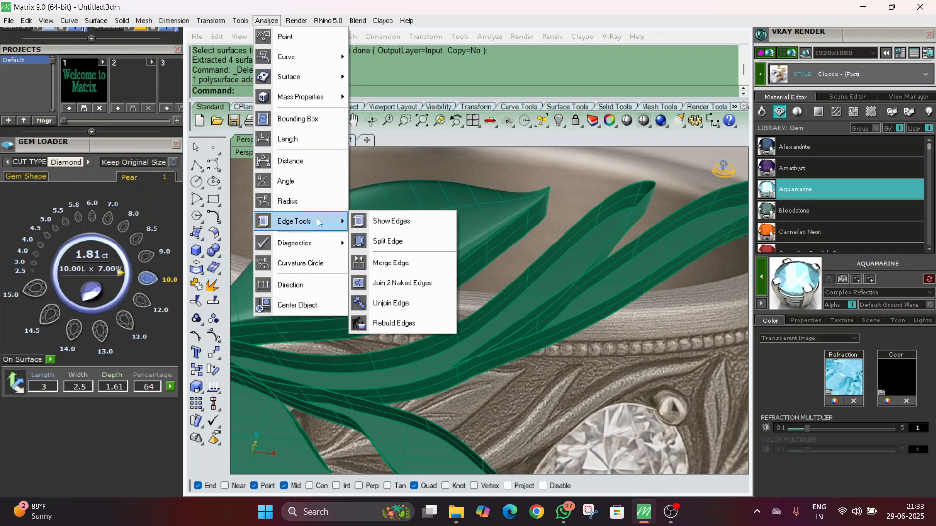
left_click(273, 23)
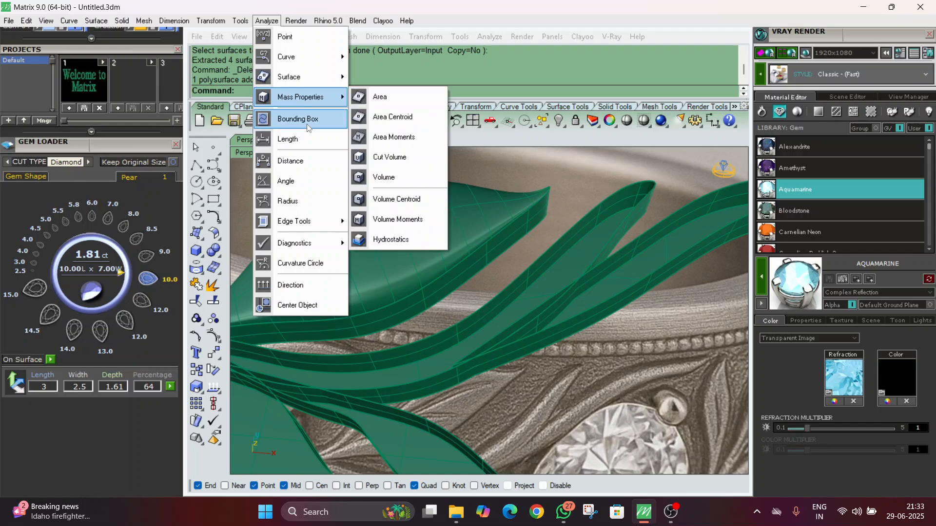
mouse_move(314, 217)
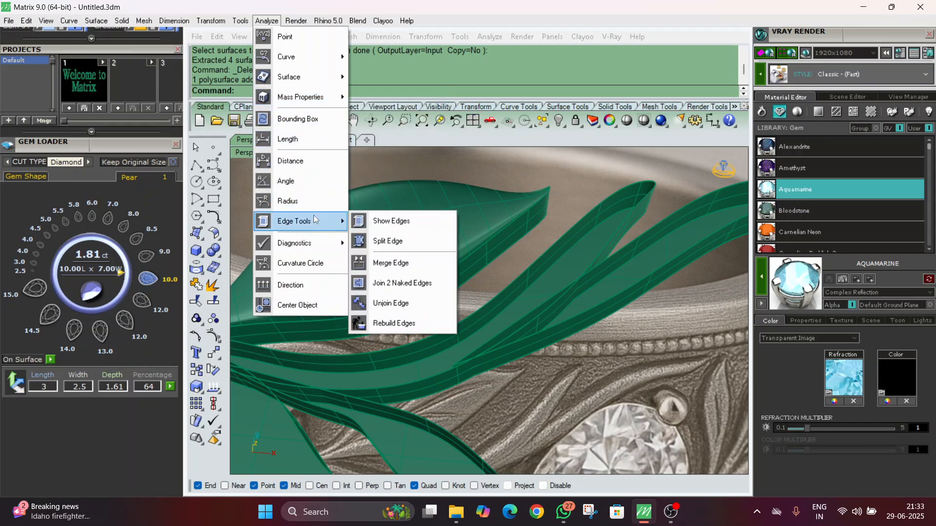
left_click(381, 243)
left_click(658, 184)
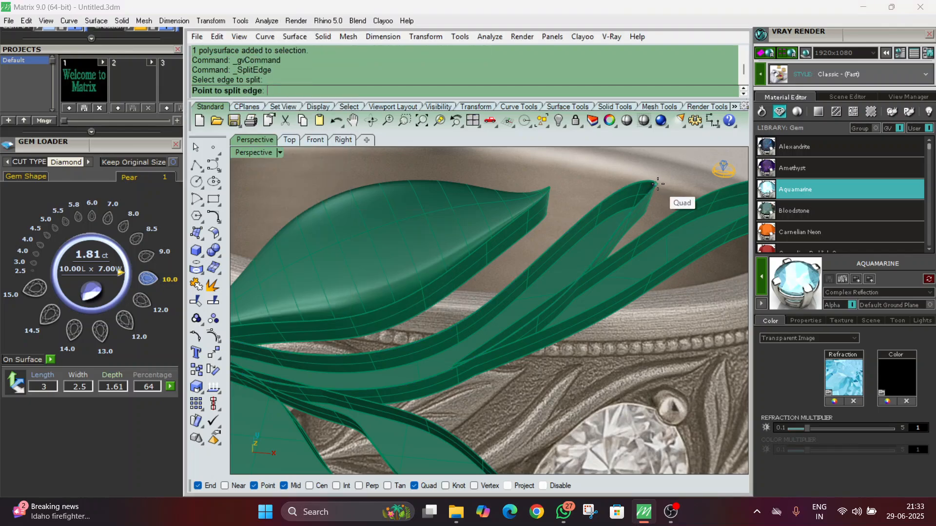
left_click(656, 181)
key("Return")
scroll(656, 180, "down", 5)
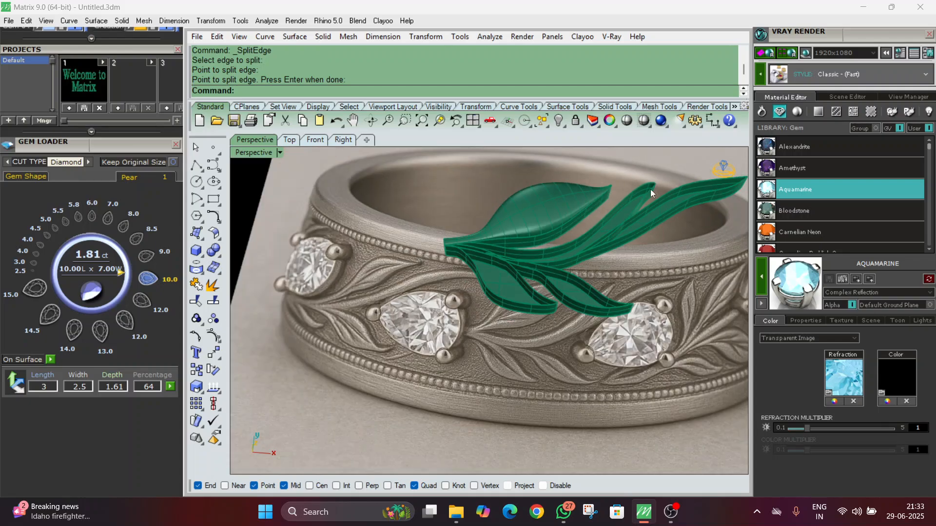
scroll(647, 187, "up", 4)
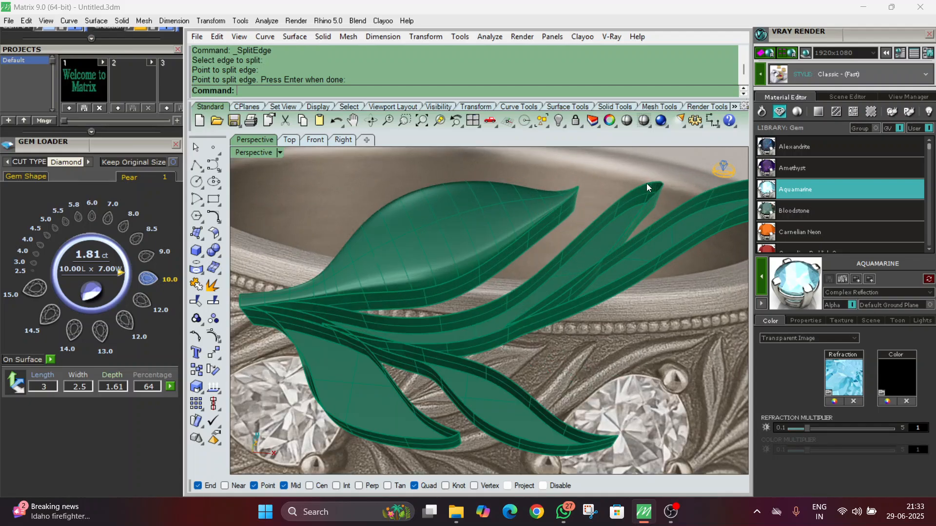
type("BlendSrf")
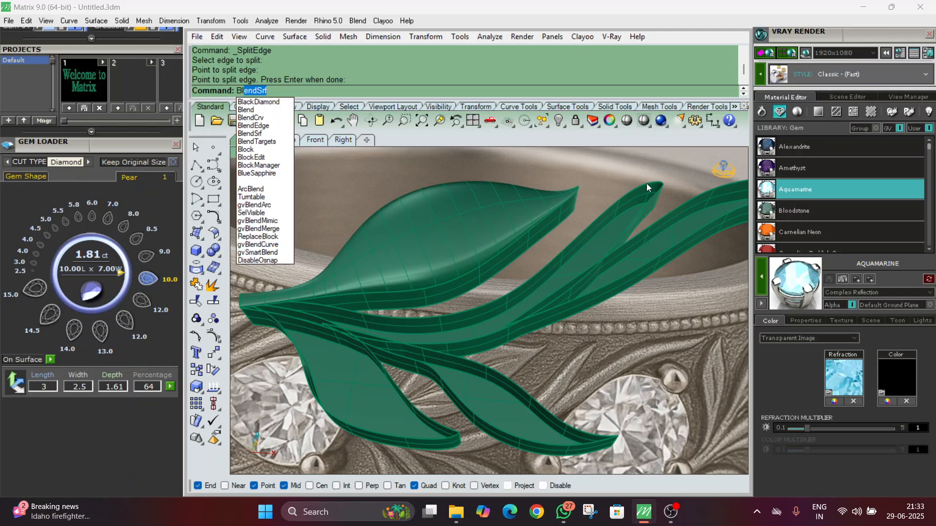
key("Return")
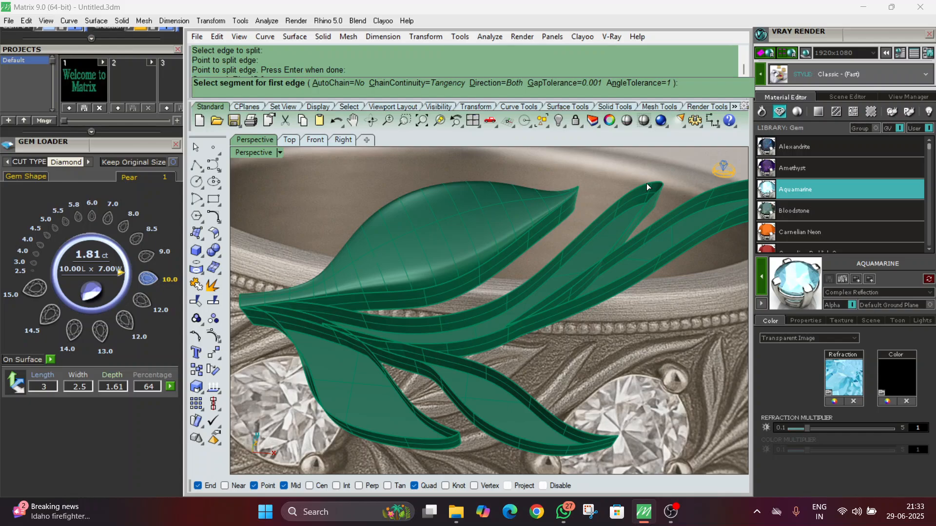
key("Escape")
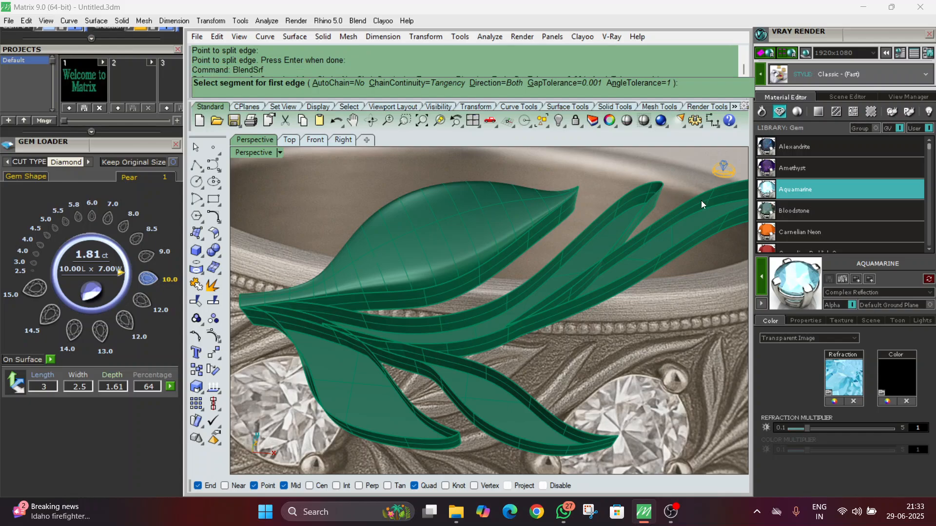
Examine the open tips of the short narrow leaf and the long narrow leaf in the Perspective view
scroll(683, 194, "down", 2)
right_click_drag(683, 194, 601, 221, "shift")
scroll(575, 227, "up", 5)
scroll(614, 234, "down", 6)
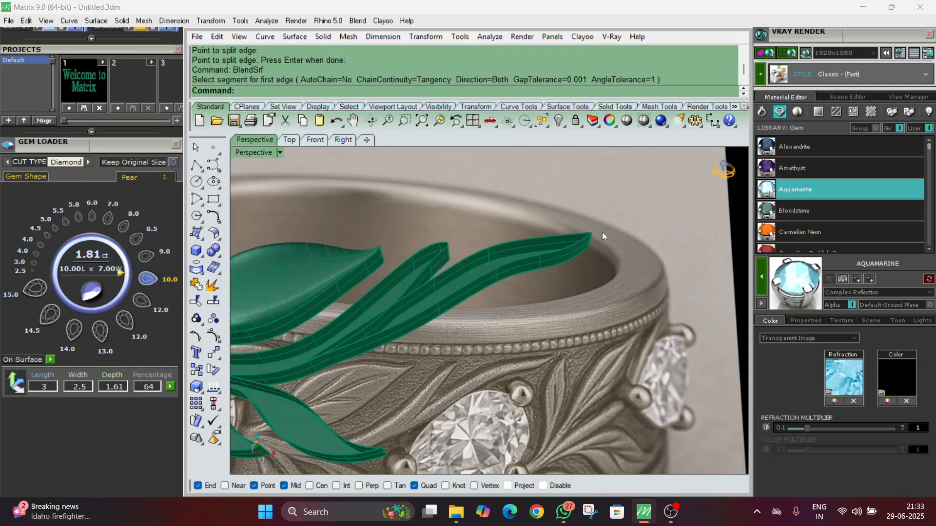
scroll(466, 263, "up", 6)
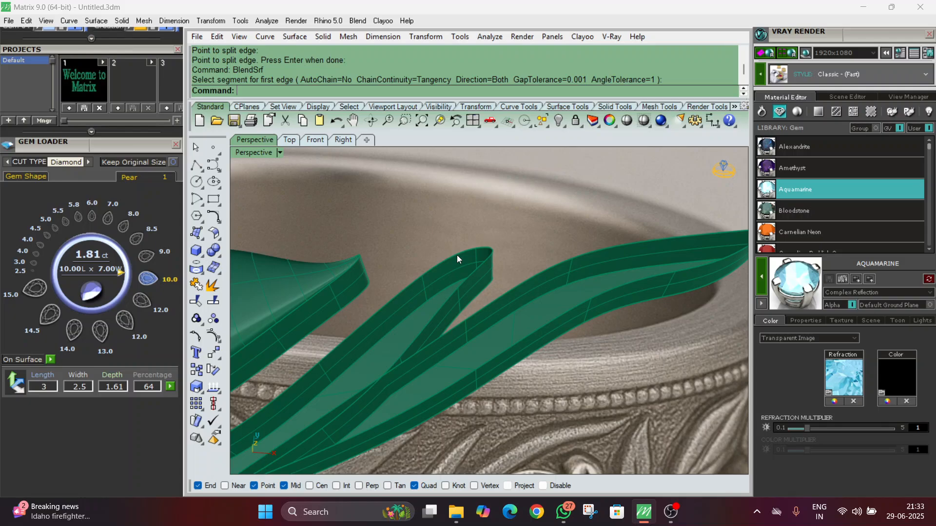
Blend a domed top between the two upper edges of the short narrow leaf, with both blend sliders linked at 0.25
left_click(458, 257)
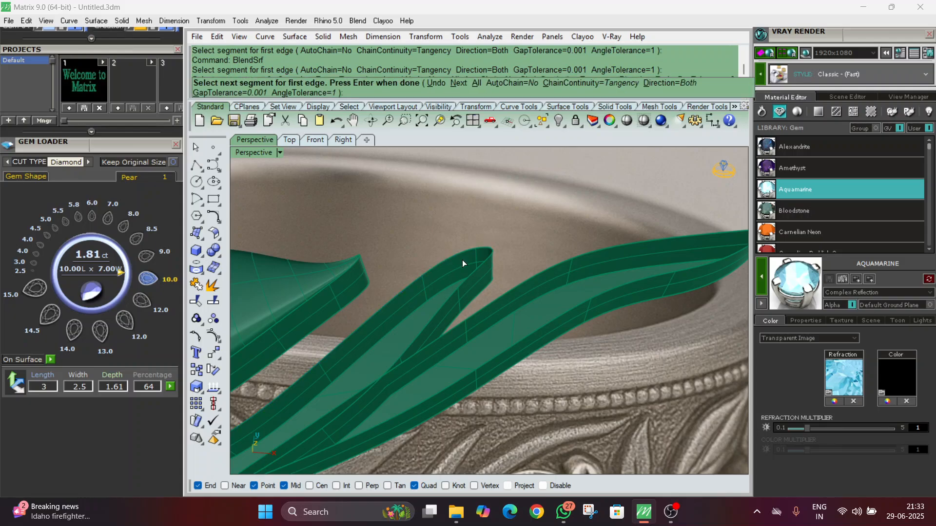
key("Return")
left_click(473, 274)
scroll(568, 194, "down", 5)
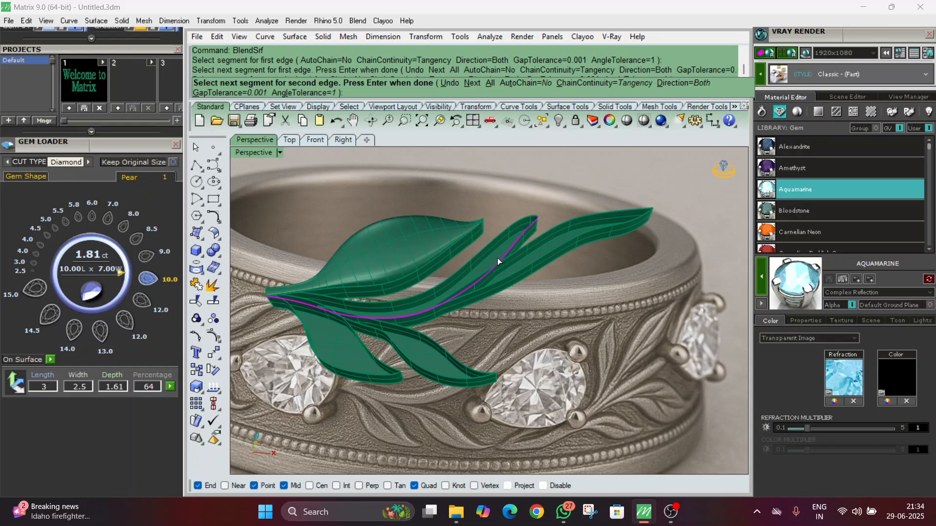
key("Return")
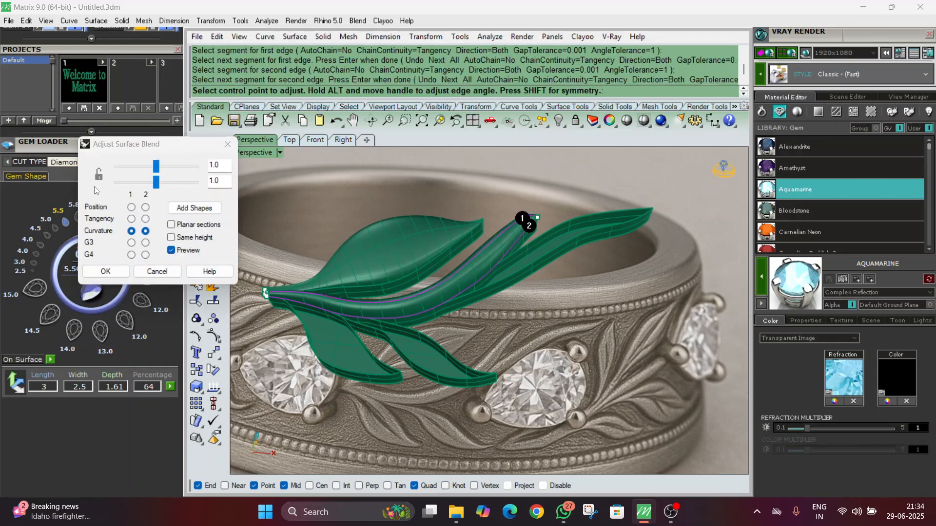
left_click_drag(152, 183, 115, 184)
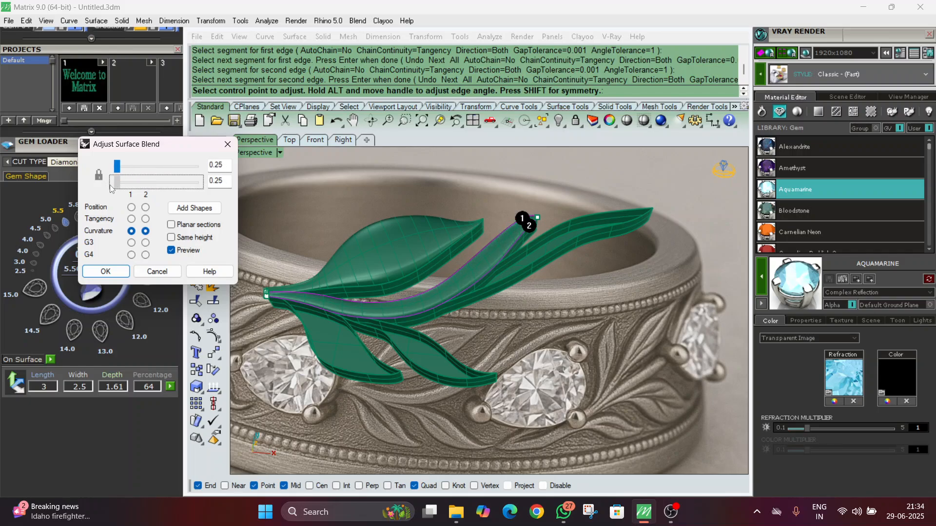
left_click(106, 272)
Extract the flat end surface at the short narrow leaf's stem end and delete it
right_click_drag(318, 300, 436, 250)
scroll(430, 397, "up", 5)
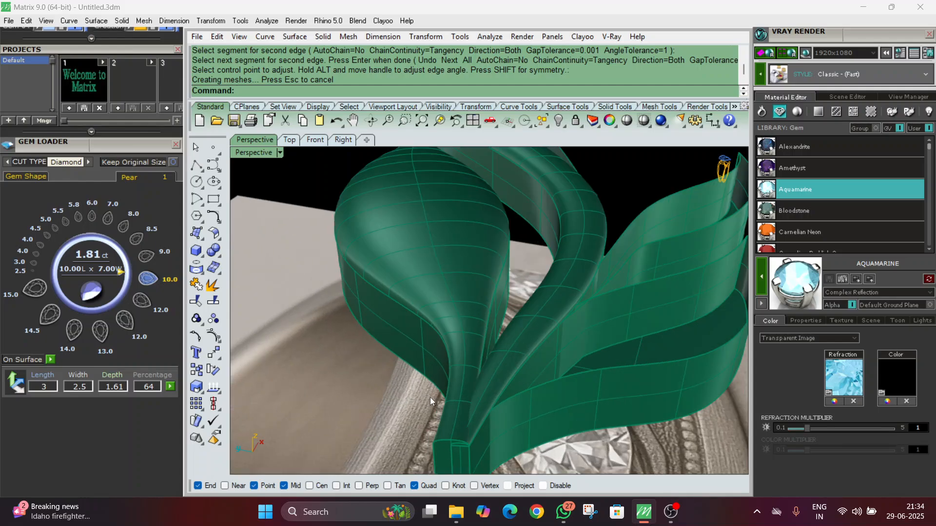
scroll(455, 458, "up", 5)
scroll(455, 464, "down", 5)
right_click_drag(455, 464, 464, 388, "shift")
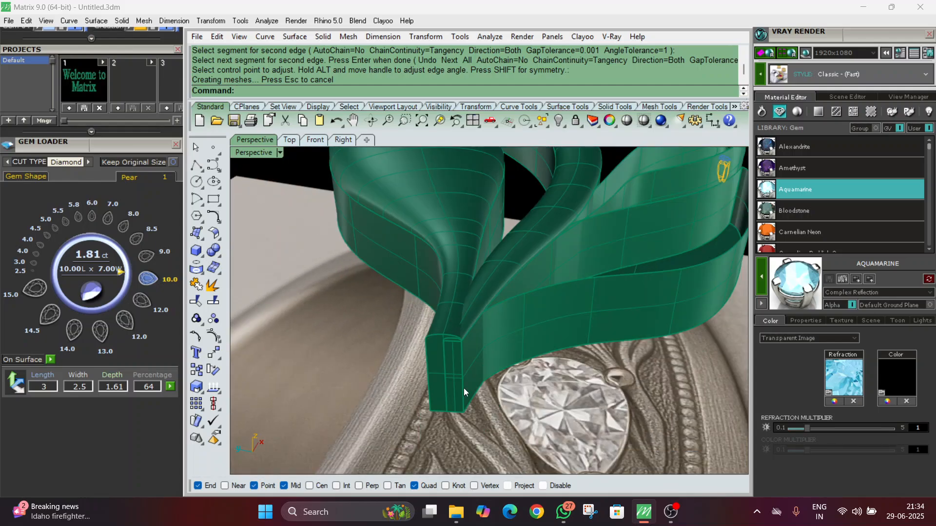
scroll(463, 388, "up", 3)
left_click(197, 285)
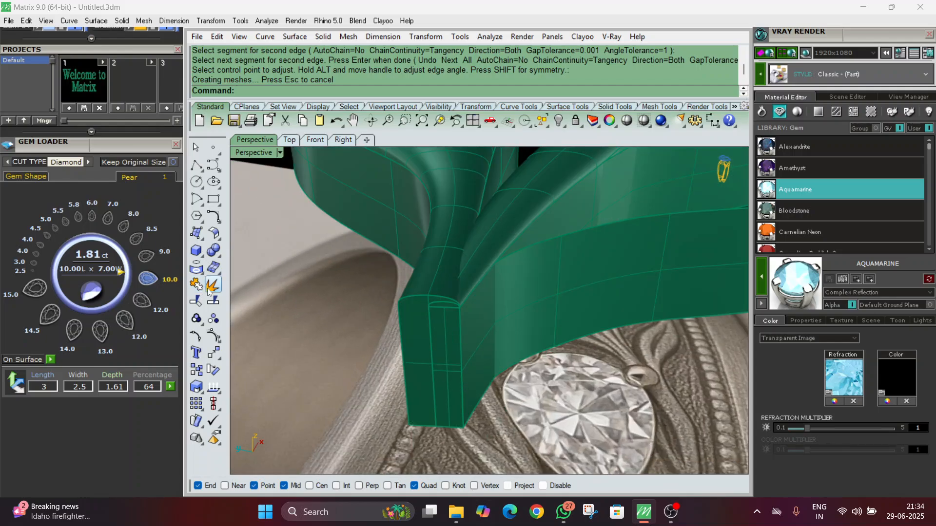
left_click(443, 326)
key("Return")
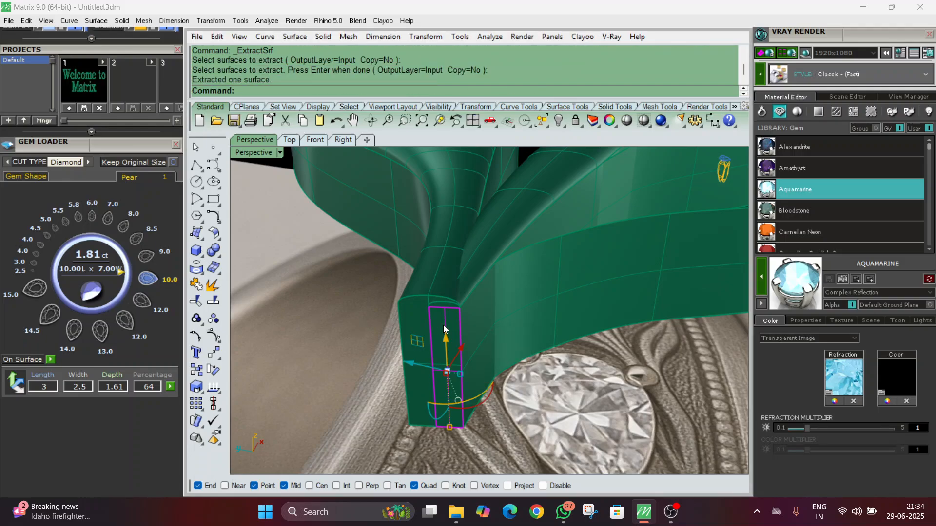
key("Delete")
Join all the surfaces and cap the opening at the short narrow leaf's stem end
key("ctrl+a")
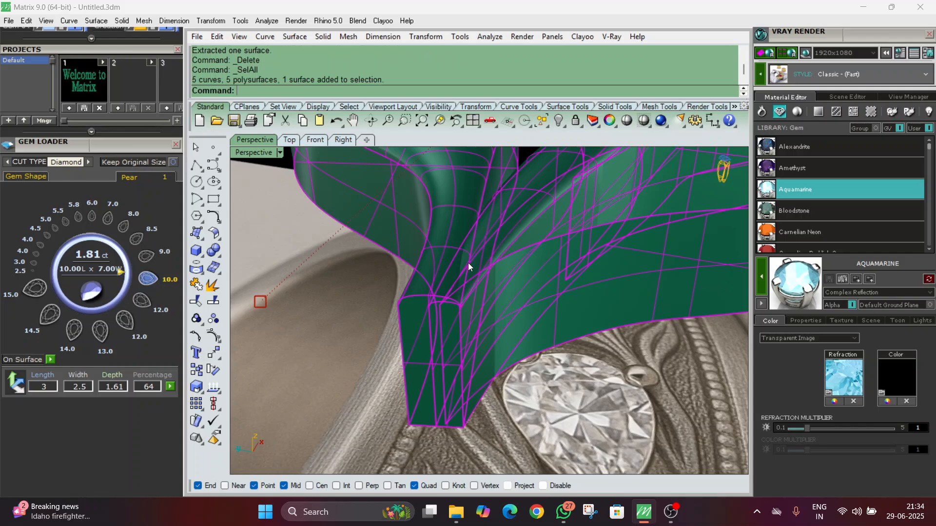
key("ctrl+j")
key("Escape")
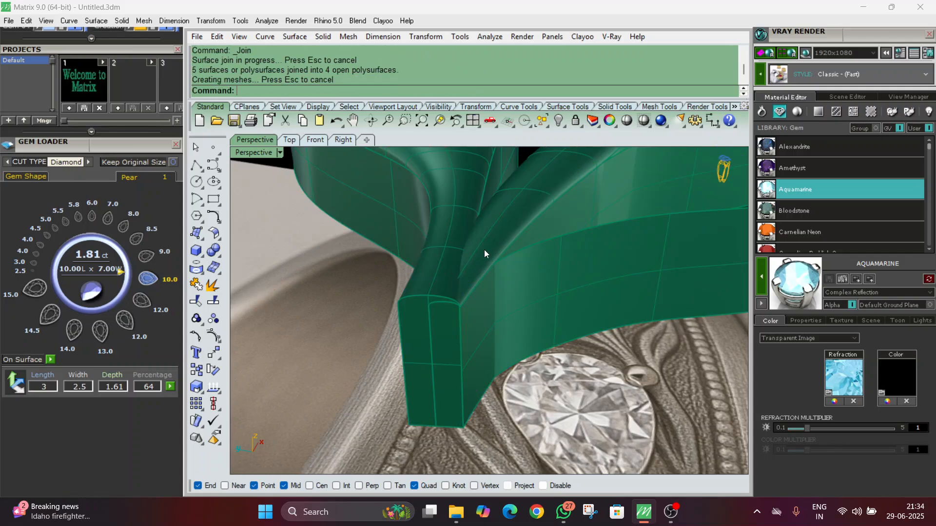
left_click(484, 250)
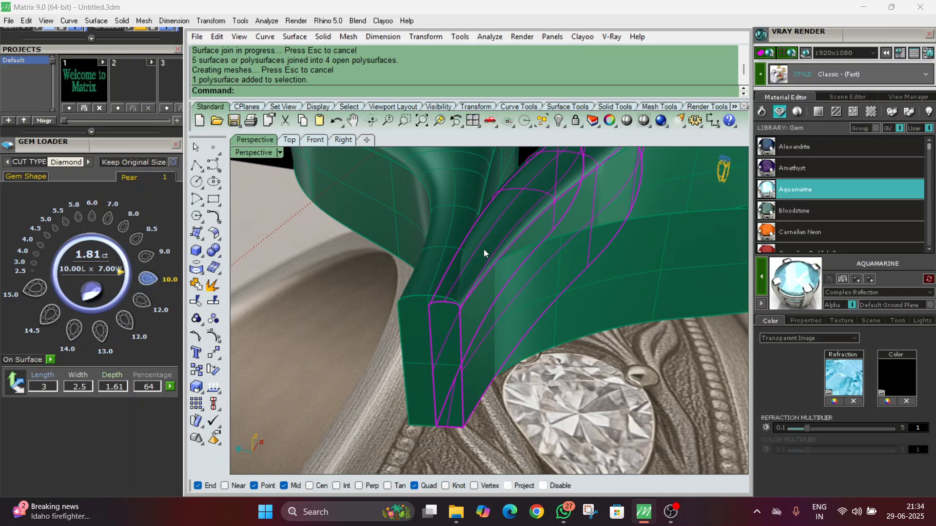
type("Cap")
key("Return")
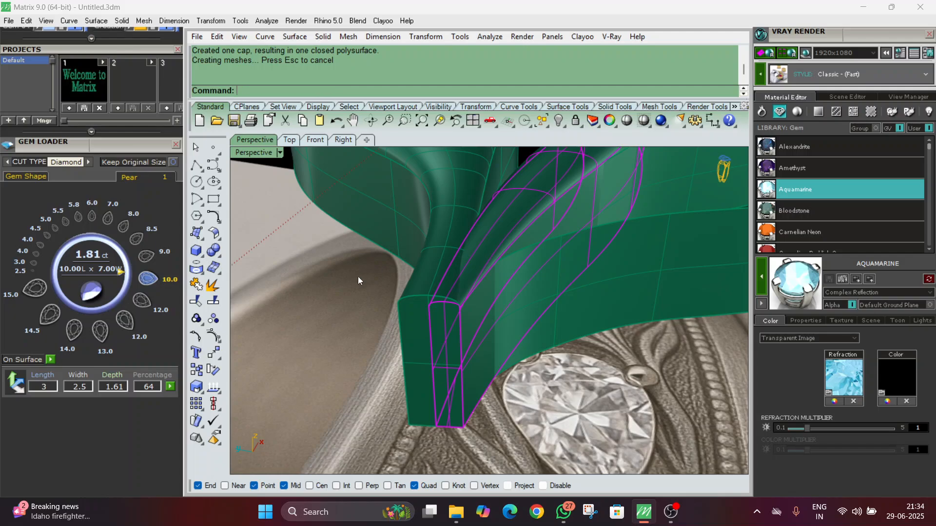
left_click(358, 276)
Blend a domed top between the two upper edges of the long narrow leaf, with both blend sliders linked at 0.25
scroll(360, 278, "down", 10)
right_click_drag(546, 207, 441, 280)
scroll(441, 279, "down", 7)
scroll(502, 219, "up", 8)
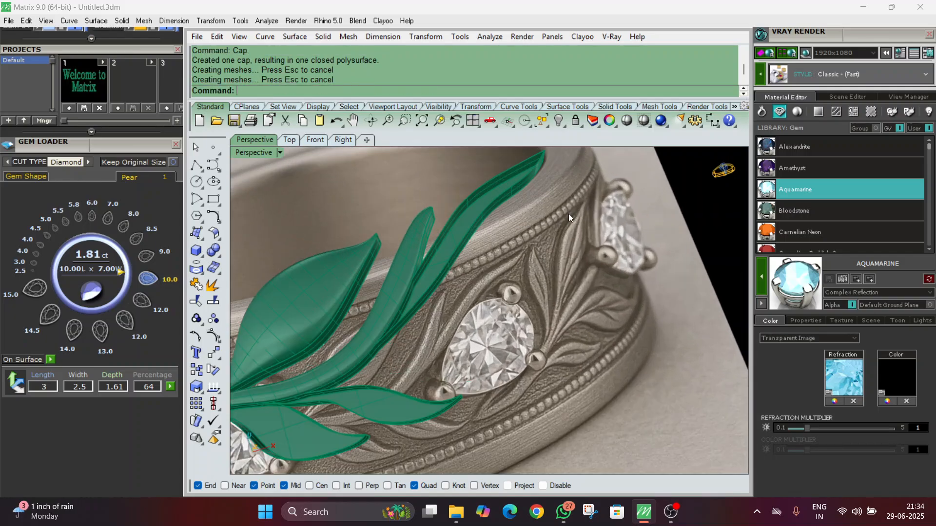
right_click_drag(569, 215, 502, 222)
scroll(545, 168, "up", 4)
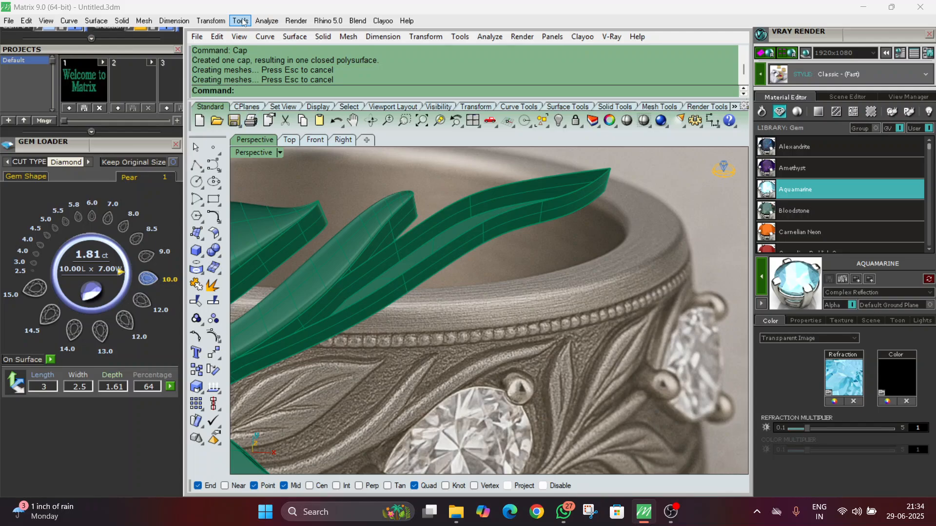
left_click(260, 18)
left_click(391, 249)
type("BlendSrf")
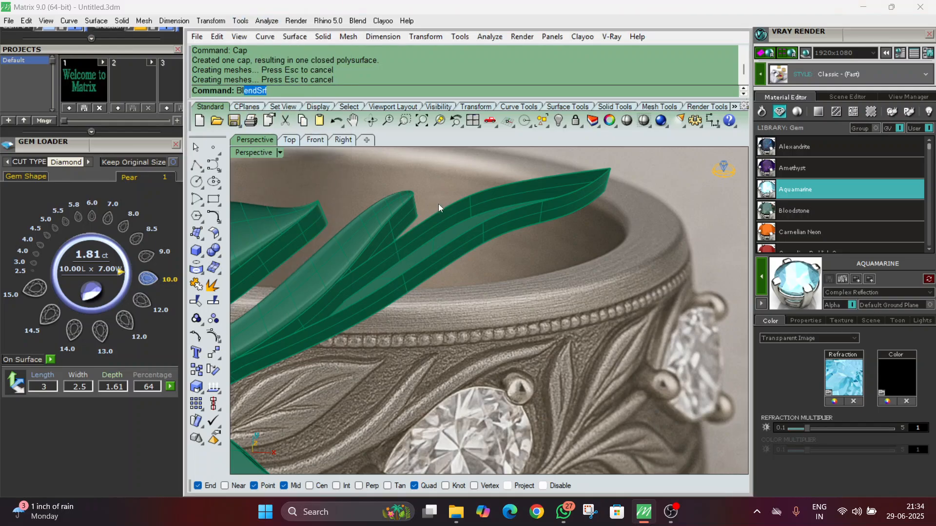
key("Return")
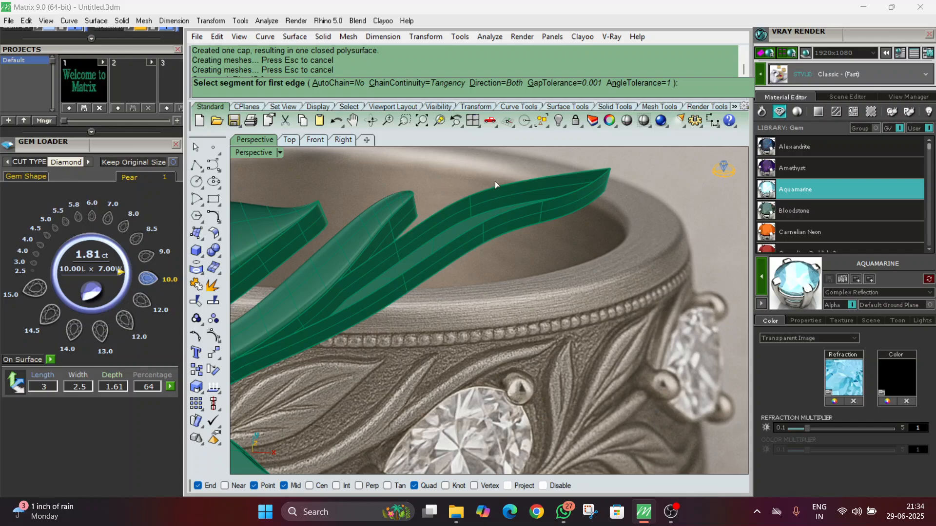
left_click(495, 187)
scroll(496, 186, "down", 5)
key("Return")
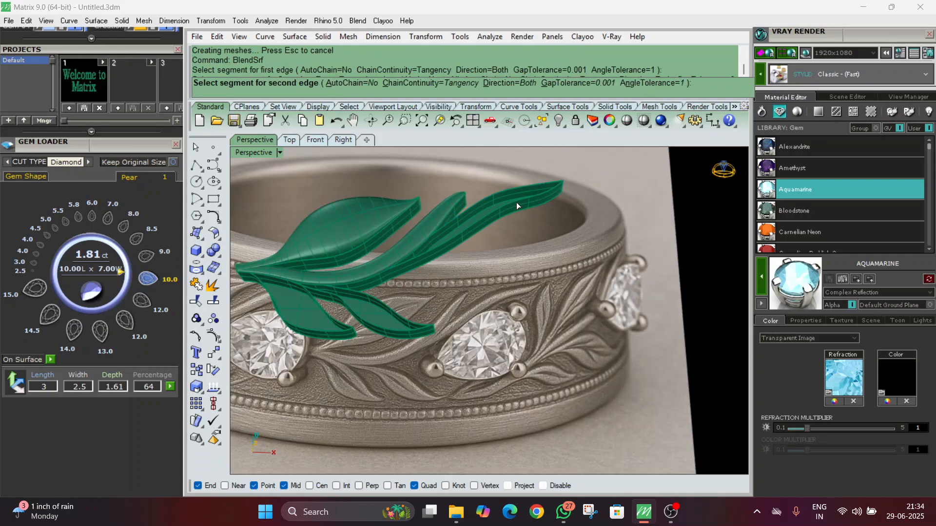
left_click(516, 202)
key("Return")
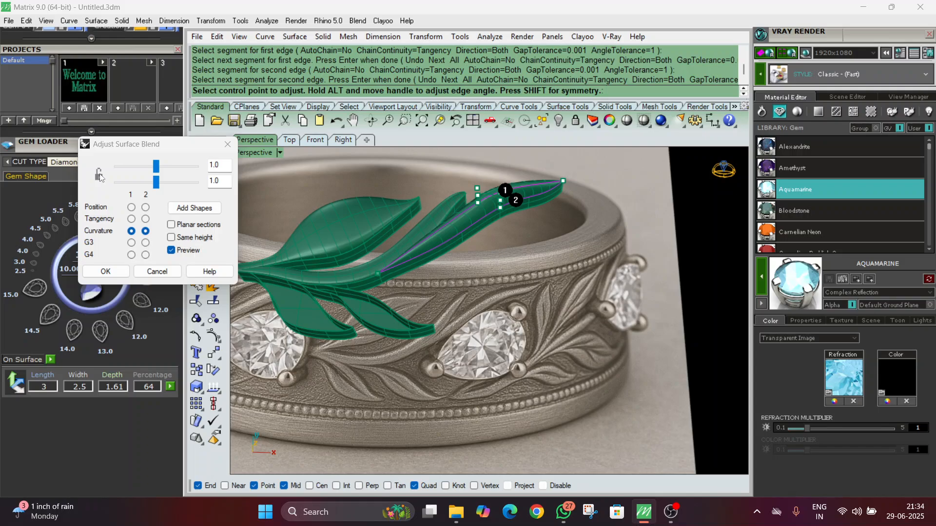
left_click_drag(155, 182, 117, 183)
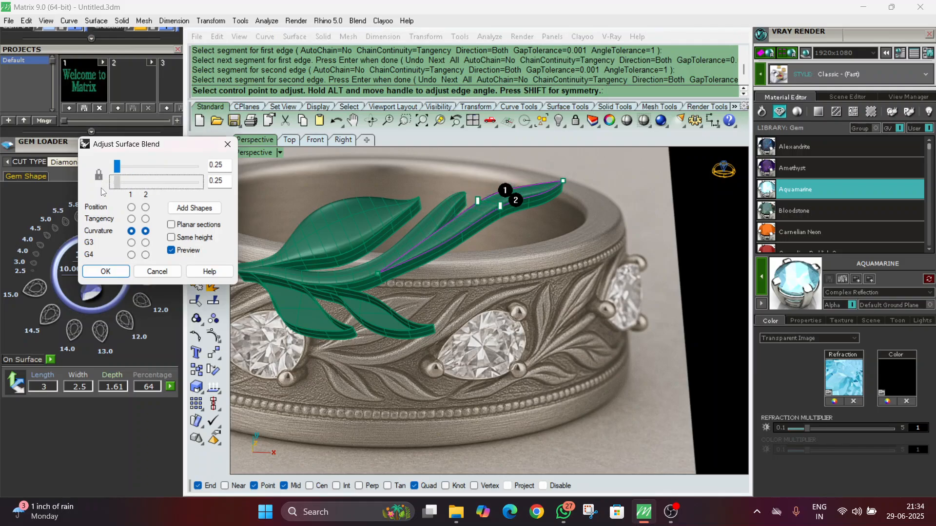
left_click(105, 272)
Blend a domed top across the lower leaf beneath the long narrow leaf, with both blend sliders linked at 0.25
scroll(402, 311, "up", 3)
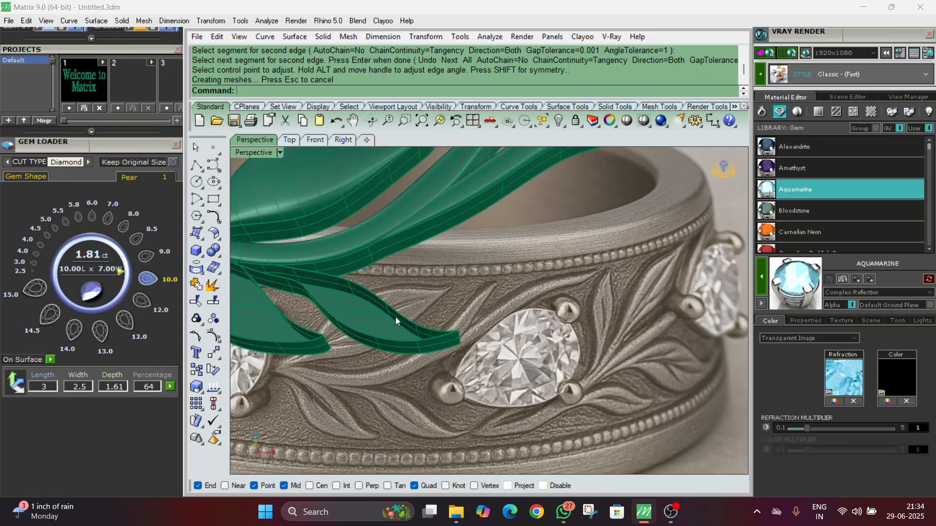
key("Return")
left_click(392, 333)
key("Return")
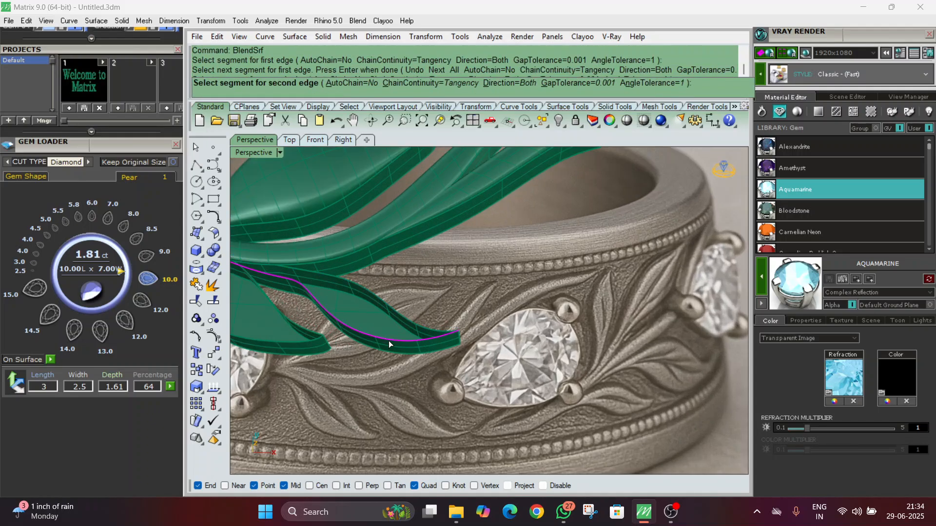
left_click(388, 340)
scroll(420, 334, "down", 2)
key("Return")
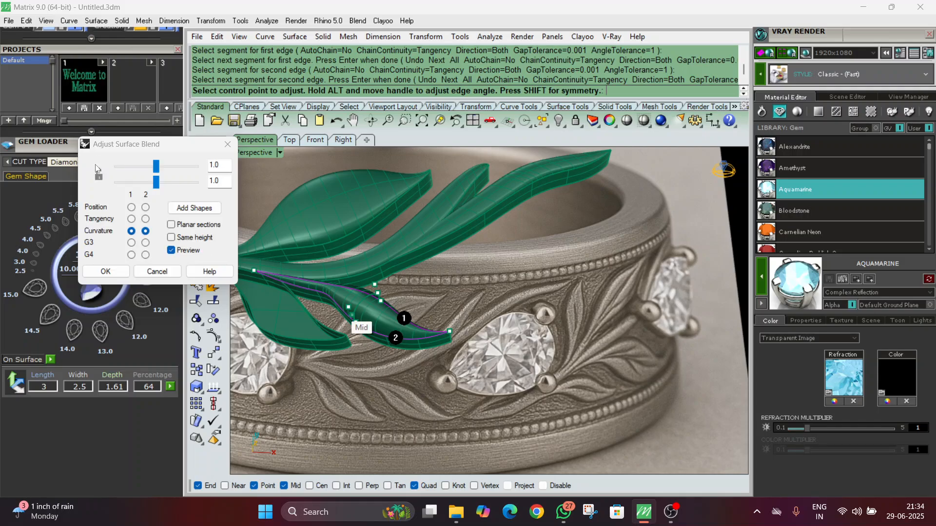
left_click(99, 175)
left_click_drag(156, 181, 117, 180)
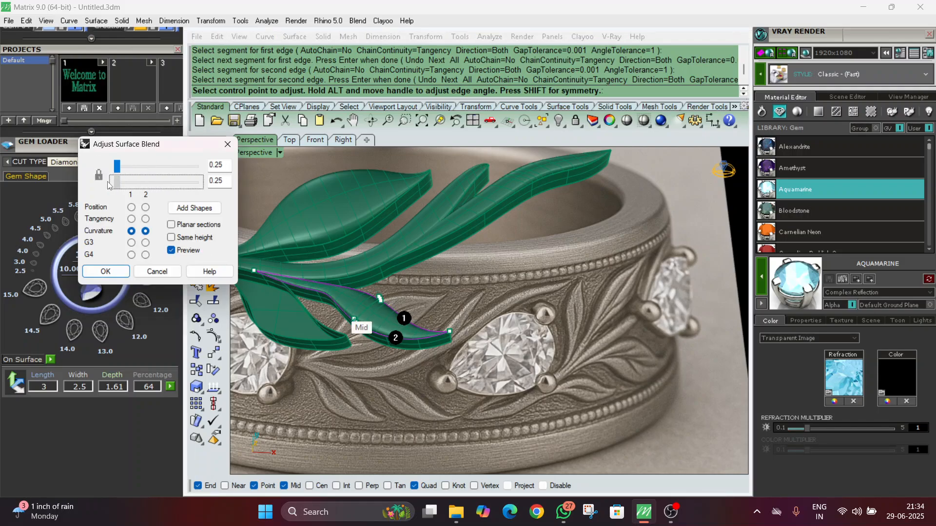
left_click(121, 271)
Blend a domed top across the remaining open lower leaf nearest the stem, with both blend sliders linked at 0.25
scroll(480, 305, "up", 9)
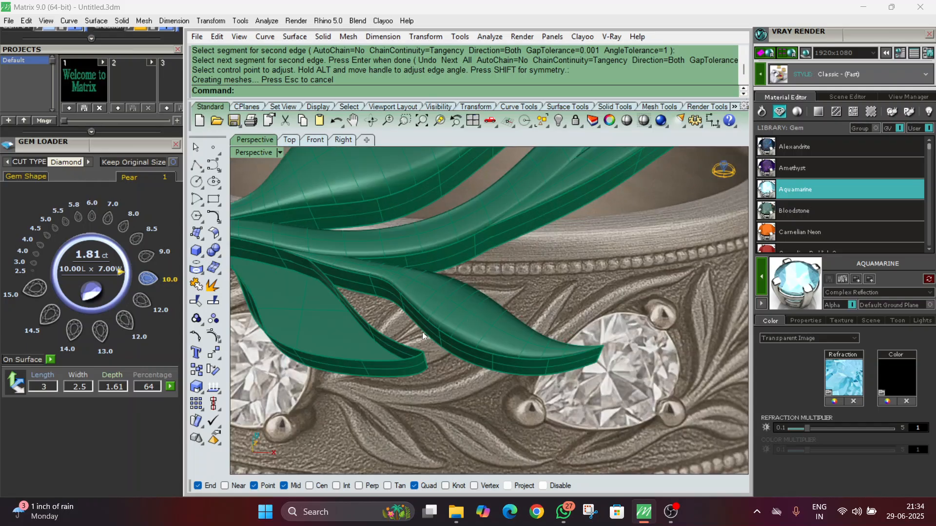
right_click(404, 331)
left_click(382, 333)
scroll(451, 323, "down", 7)
scroll(450, 324, "up", 6)
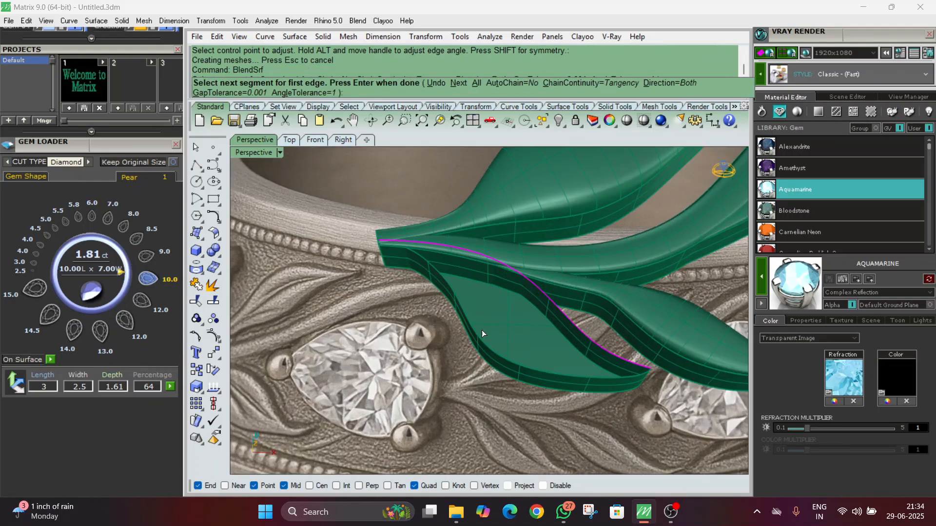
right_click(483, 332)
left_click(493, 352)
right_click(493, 352)
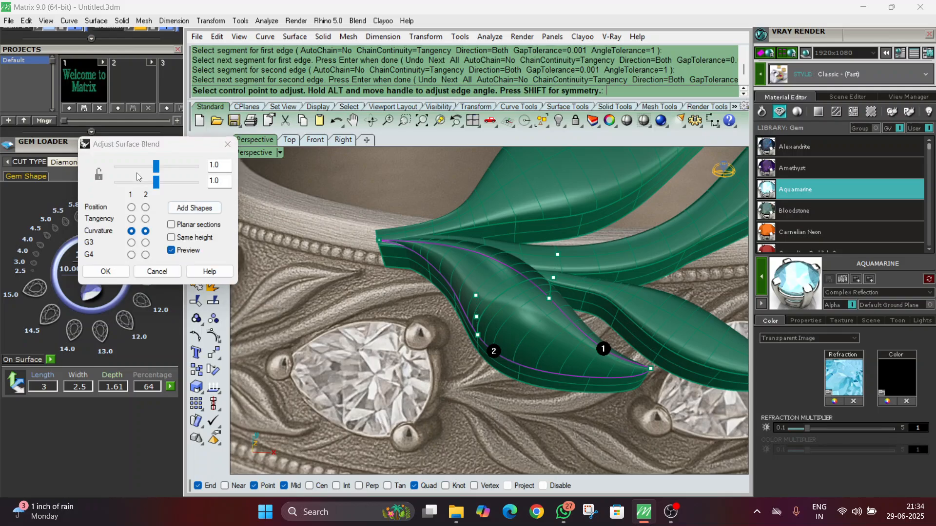
left_click_drag(156, 182, 117, 181)
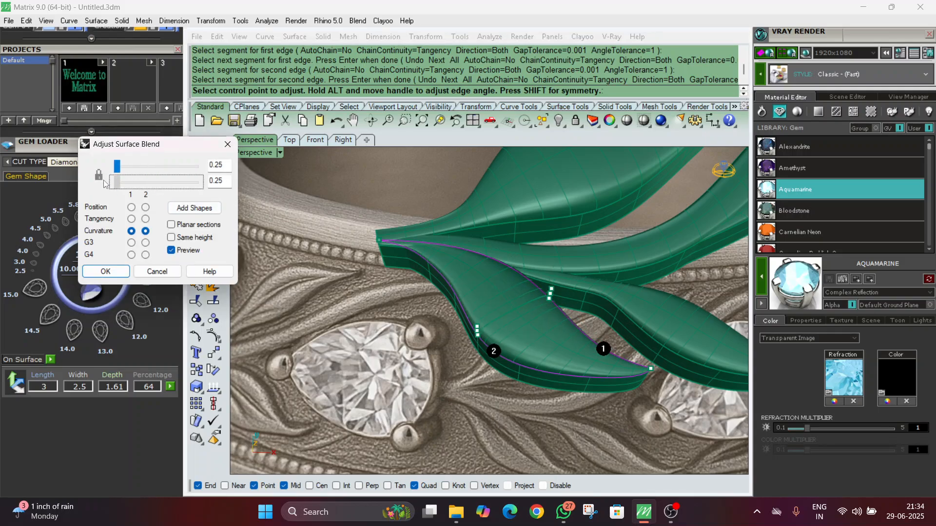
right_click(424, 340)
Join the three new domed tops to their leaf bodies and check the selection of the lower leaf nearest the stem
scroll(349, 274, "down", 5)
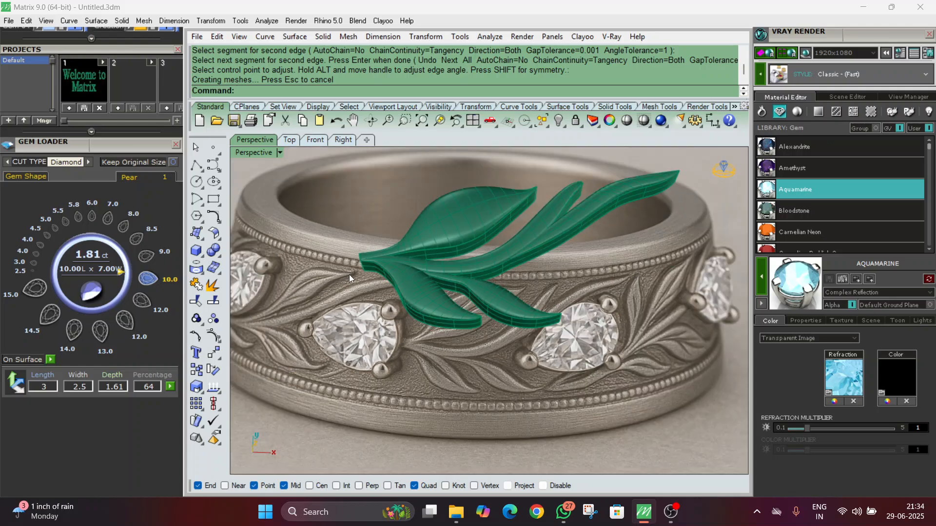
key("ctrl+a")
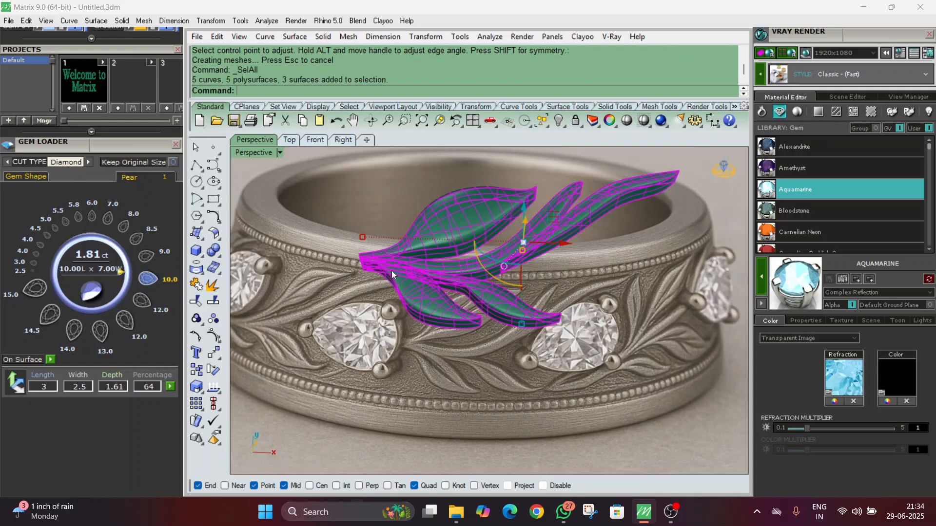
key("ctrl+j")
key("Escape")
left_click(437, 303)
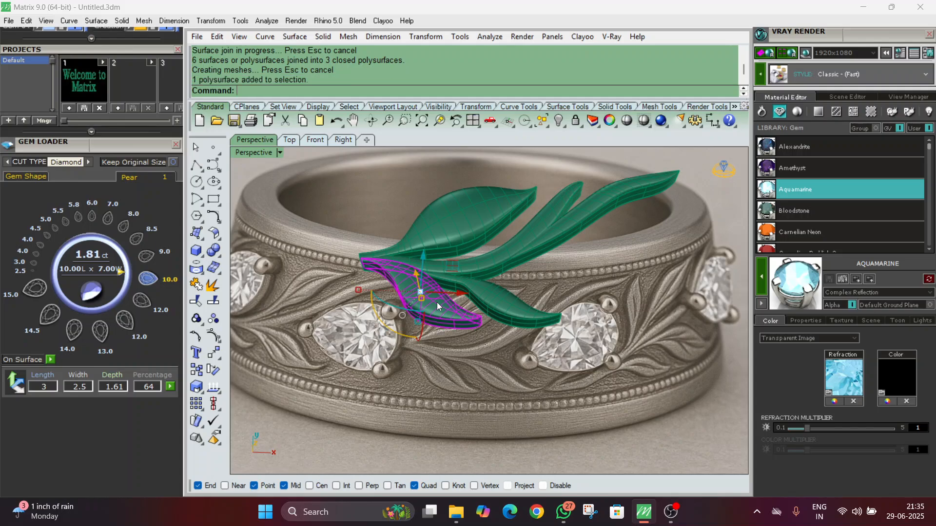
key("Escape")
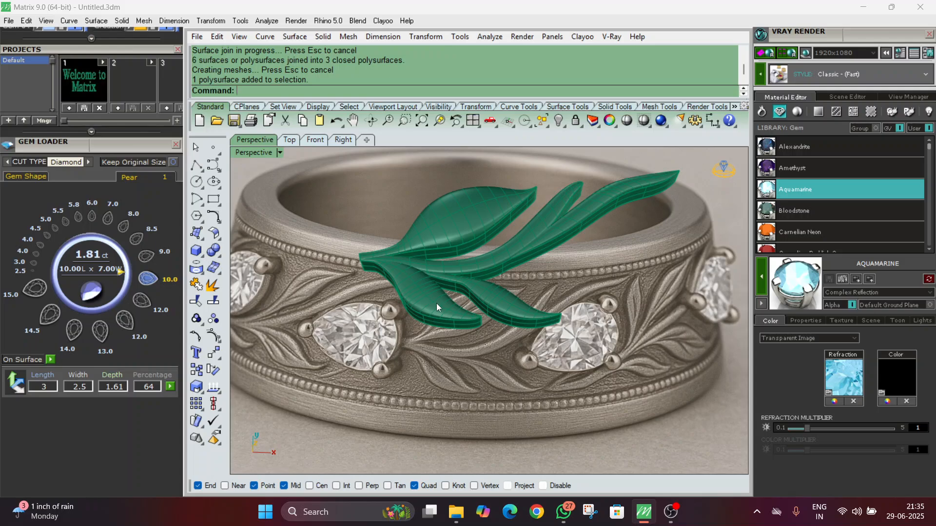
Check all five leaves for naked edges with Show Edges, close the analysis and return to the Top view
key("ctrl+a")
left_click(269, 21)
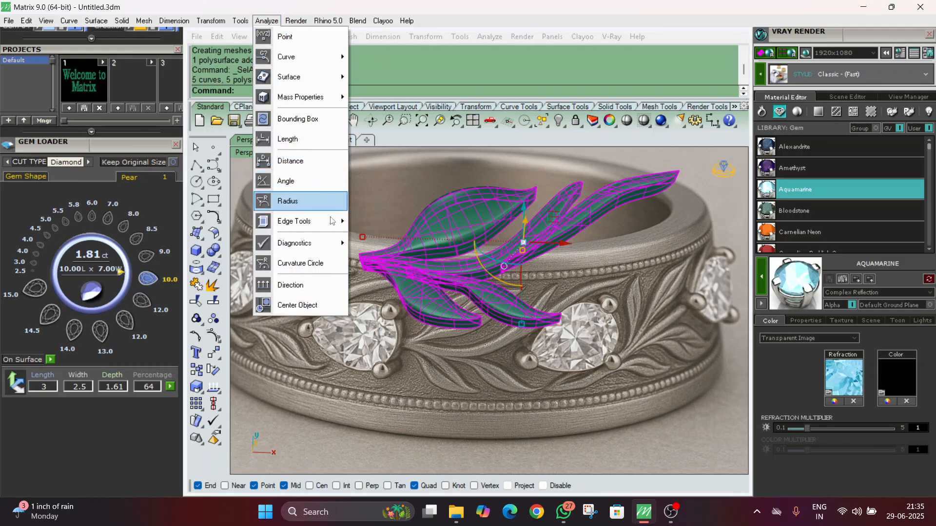
mouse_move(334, 227)
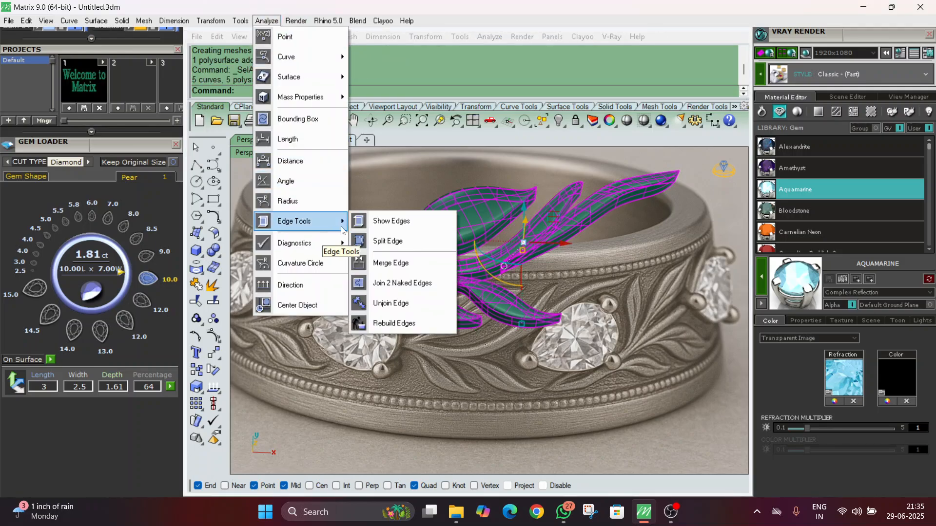
left_click(385, 225)
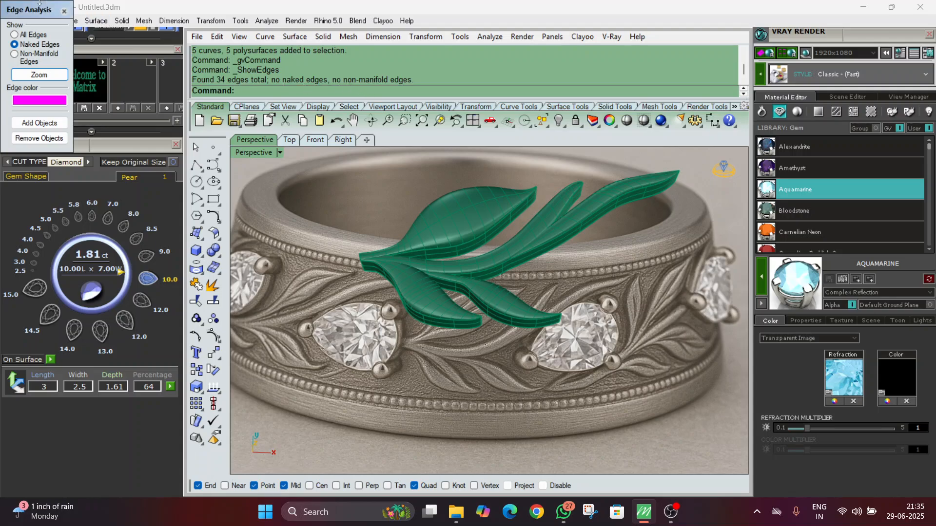
left_click(64, 11)
right_click_drag(395, 297, 426, 280)
left_click(284, 141)
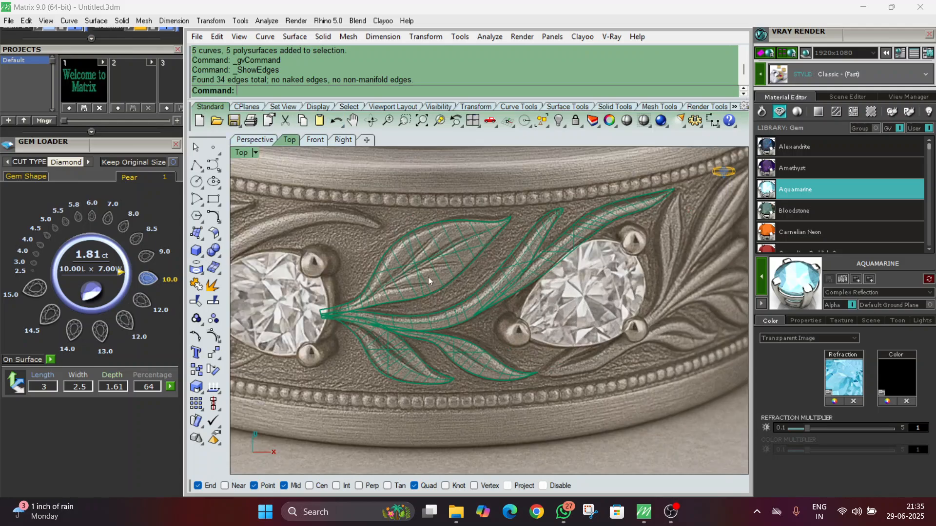
Draw a freeform vein curve on the large upper leaf, from its base along the midrib and out the upper side vein
scroll(412, 250, "up", 4)
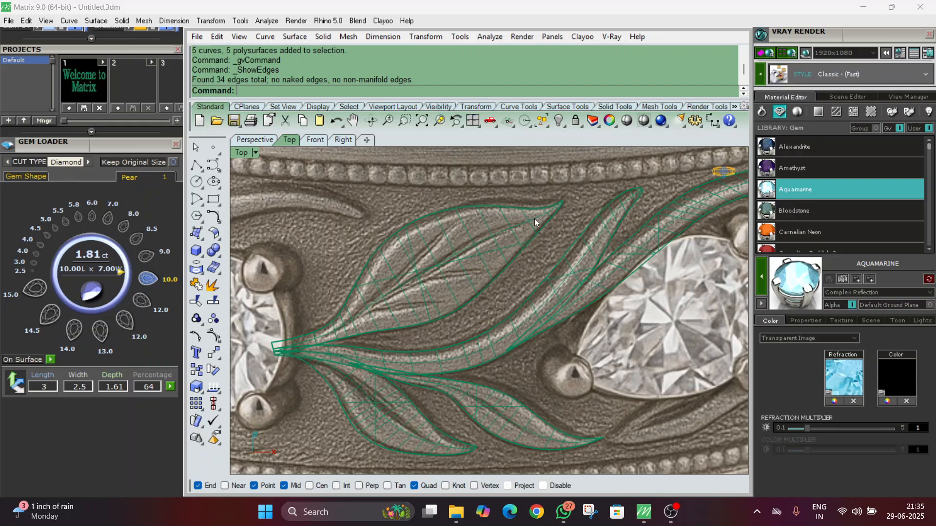
left_click(214, 166)
scroll(407, 289, "up", 5)
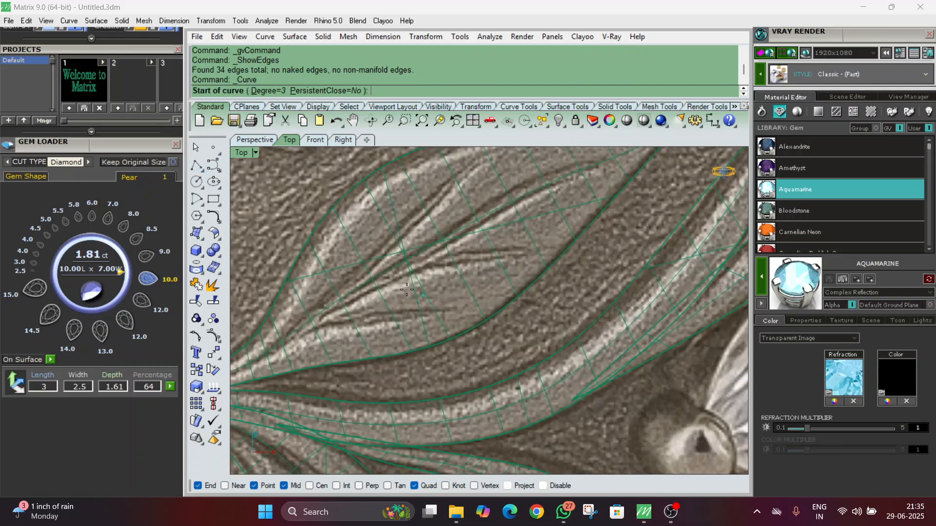
scroll(334, 309, "up", 2)
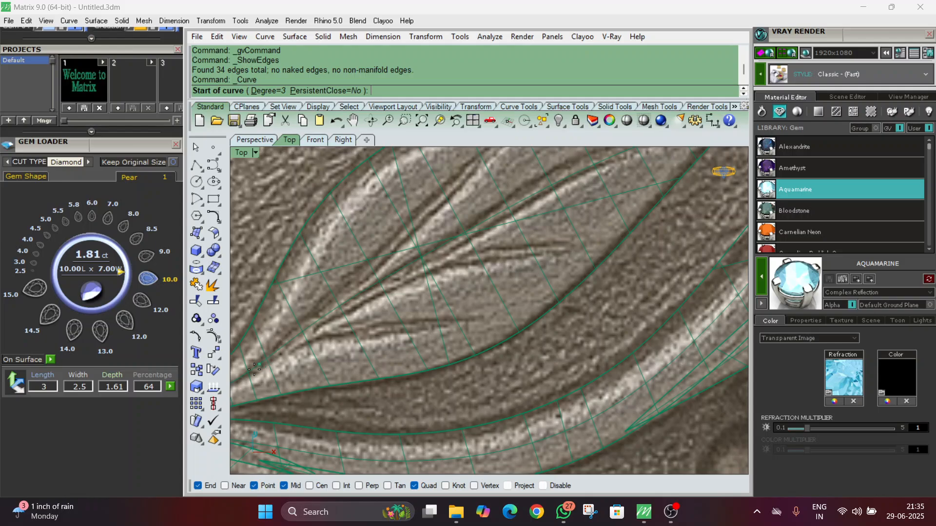
scroll(245, 378, "down", 3)
scroll(338, 327, "up", 4)
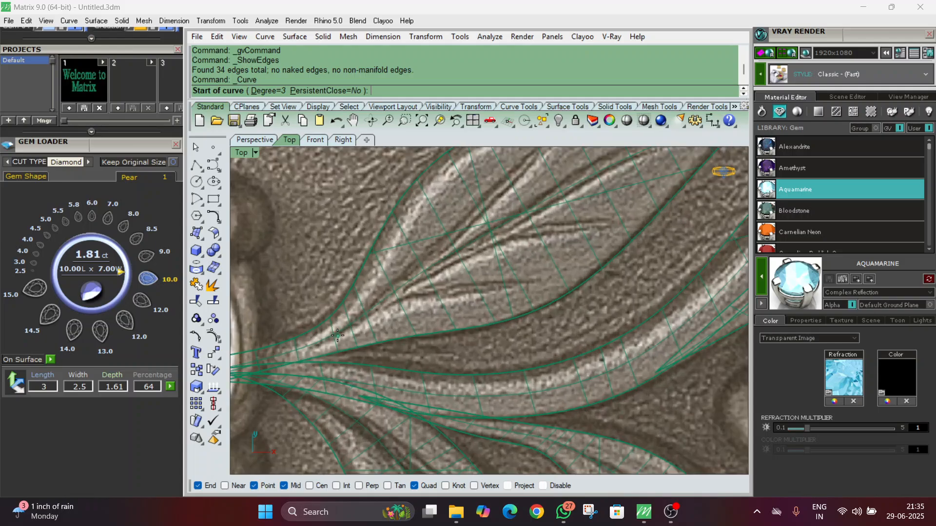
left_click(324, 341)
left_click(376, 304)
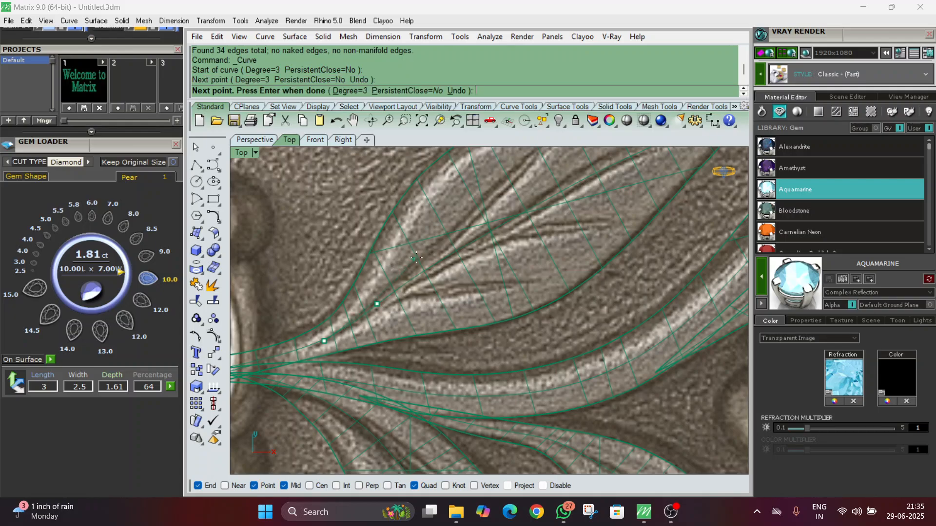
left_click(443, 239)
left_click(500, 185)
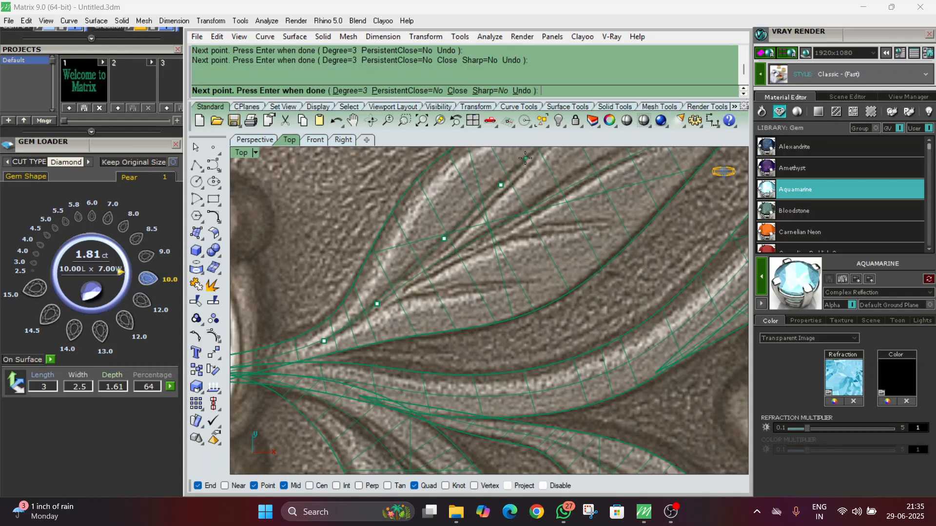
right_click_drag(536, 152, 407, 262)
left_click(433, 243)
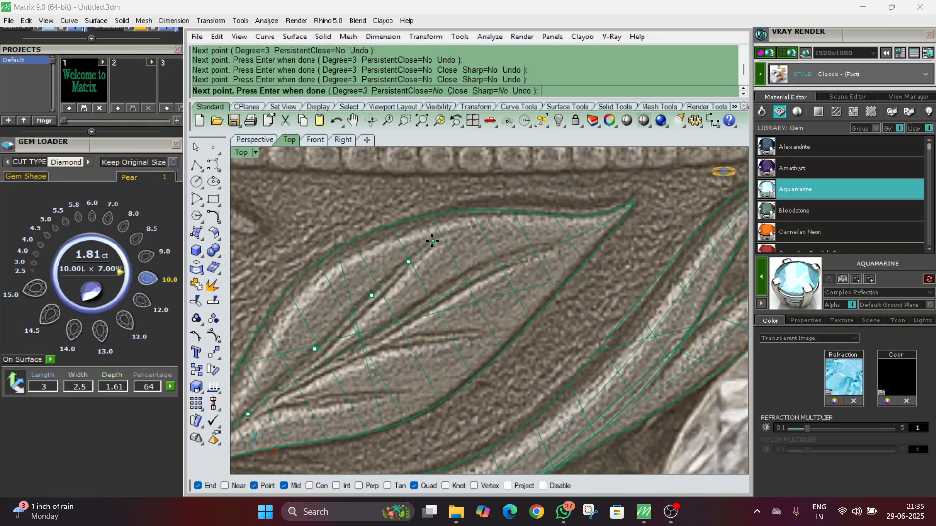
right_click(433, 242)
Draw the central vein of the large upper leaf as a curve from near its base towards the leaf tip
right_click_drag(406, 312, 486, 259)
right_click(389, 330)
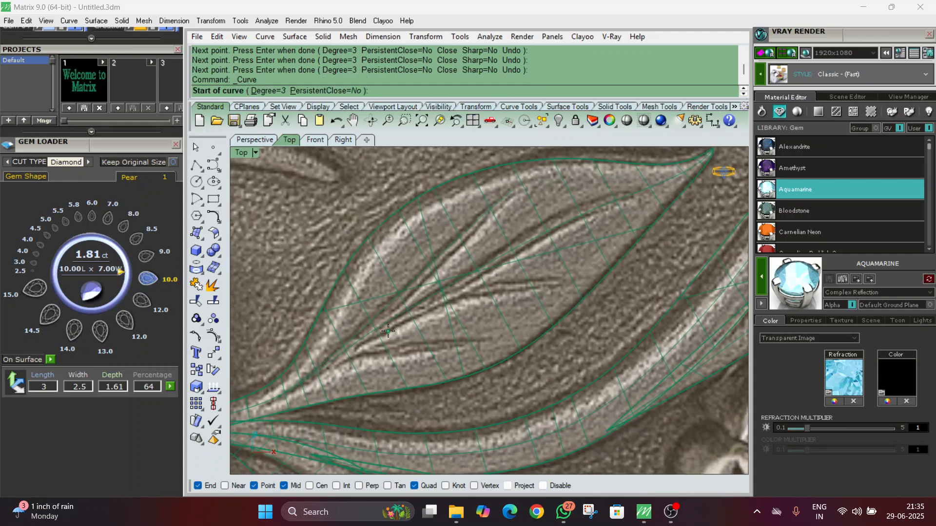
left_click(342, 349)
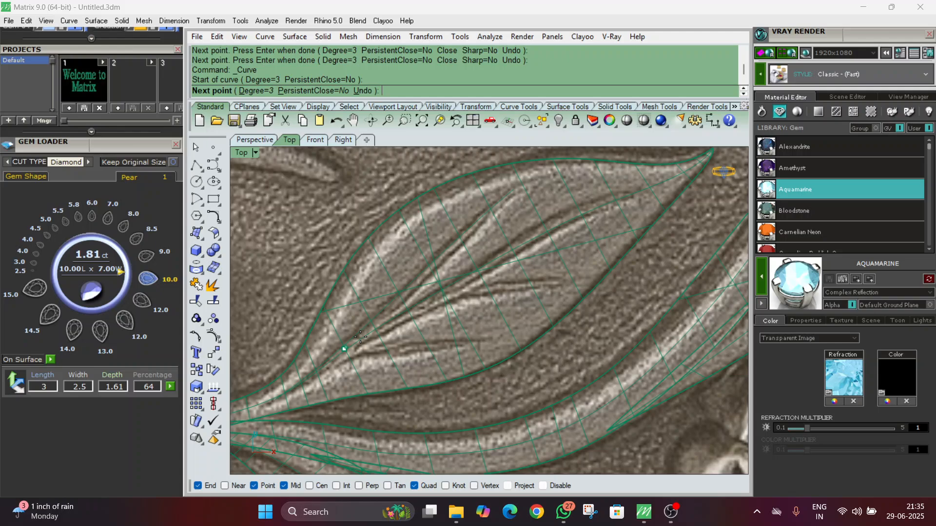
left_click(432, 302)
left_click(512, 248)
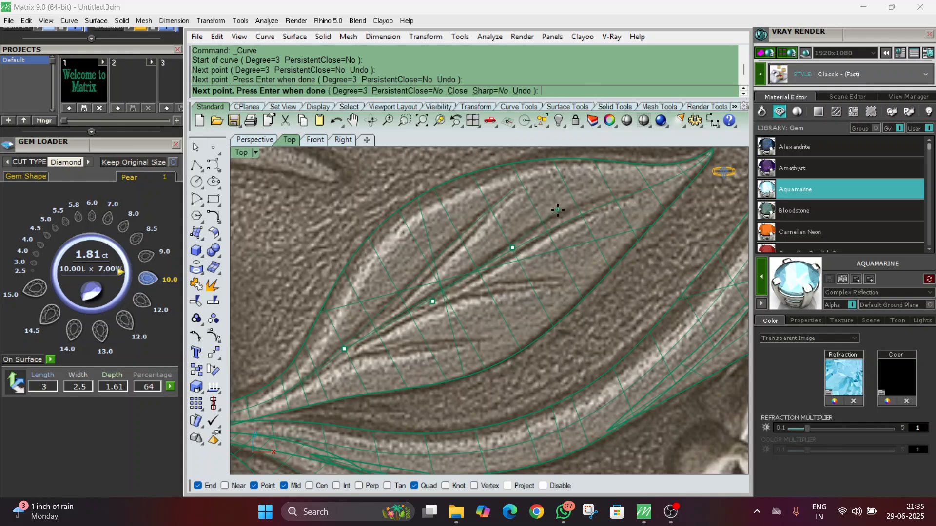
left_click(562, 214)
left_click(629, 191)
right_click(627, 193)
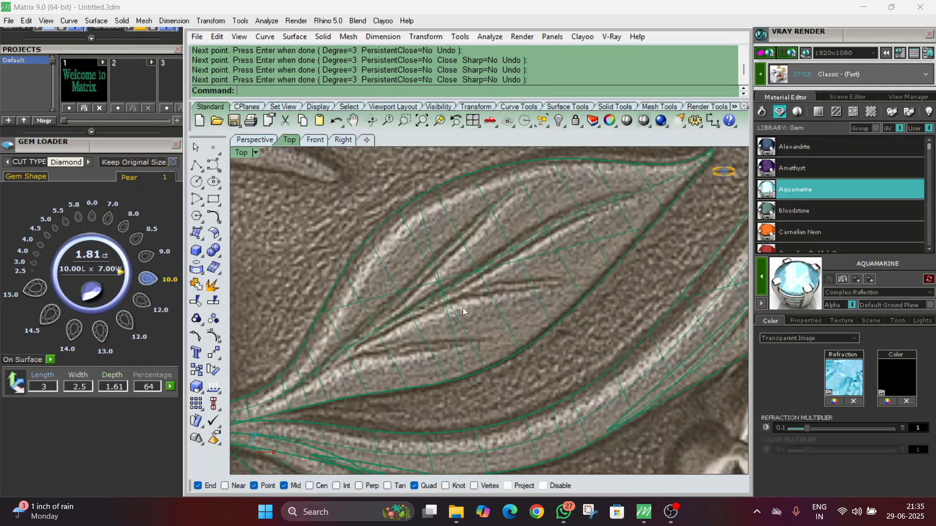
Draw a short side-vein curve branching from the middle of the upper leaf's central vein towards its lower edge
right_click(442, 303)
left_click(440, 296)
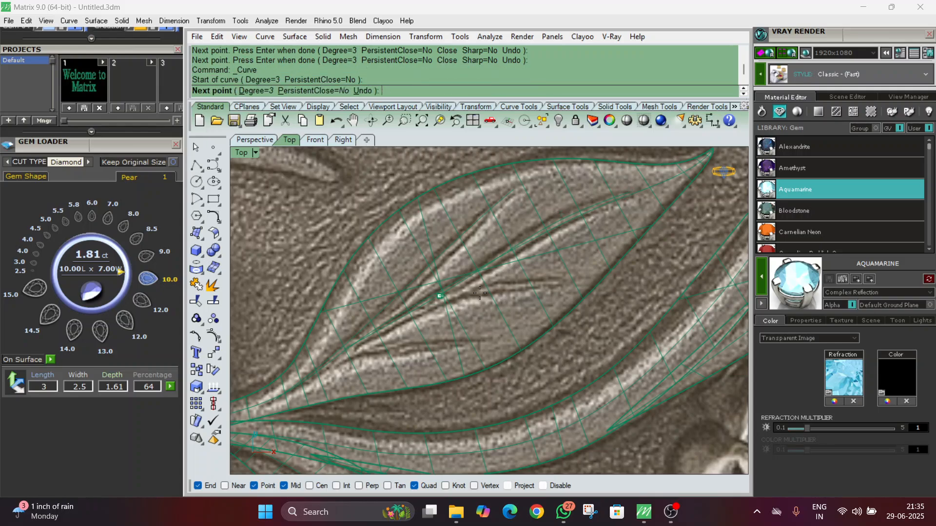
left_click(508, 285)
left_click(562, 282)
right_click(560, 284)
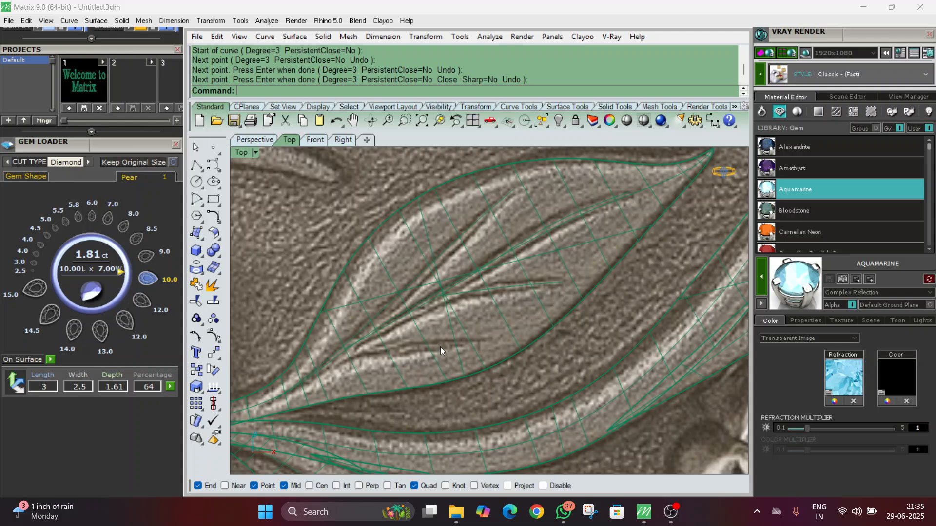
Draw the lowest side-vein curve of the upper leaf, branching from the central vein near the leaf base
right_click(342, 364)
left_click(321, 371)
left_click(379, 347)
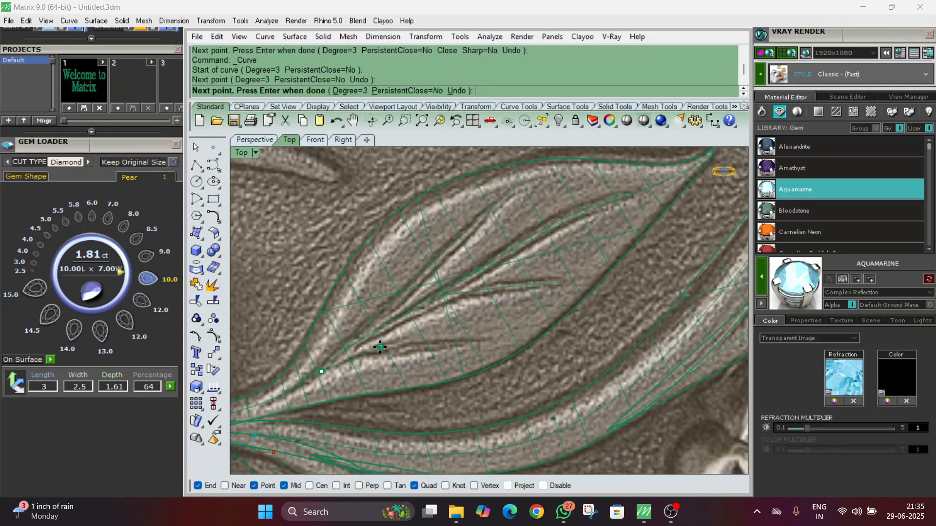
left_click(465, 341)
right_click(463, 320)
scroll(454, 285, "down", 8)
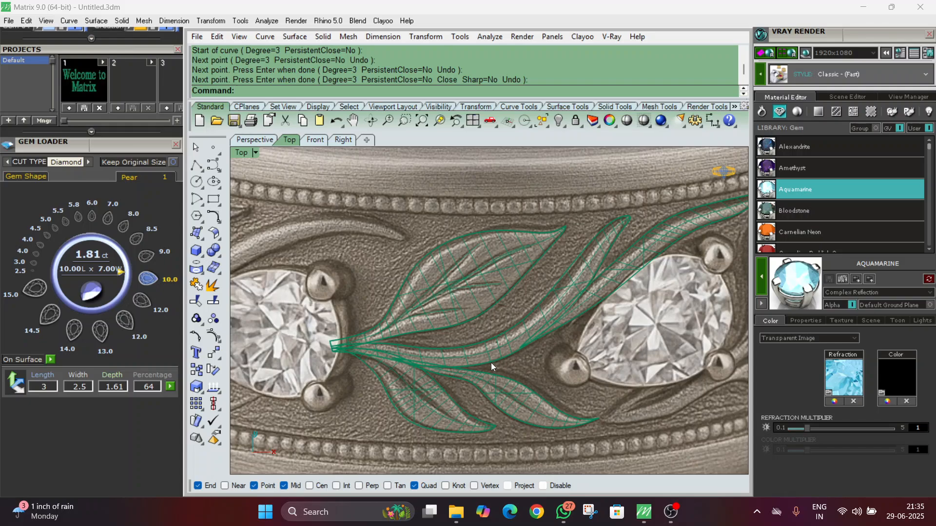
Draw a central vein curve along the lower leaf beneath the long narrow leaf, following the photo's dark groove
scroll(491, 363, "up", 2)
scroll(457, 367, "down", 2)
scroll(473, 339, "up", 6)
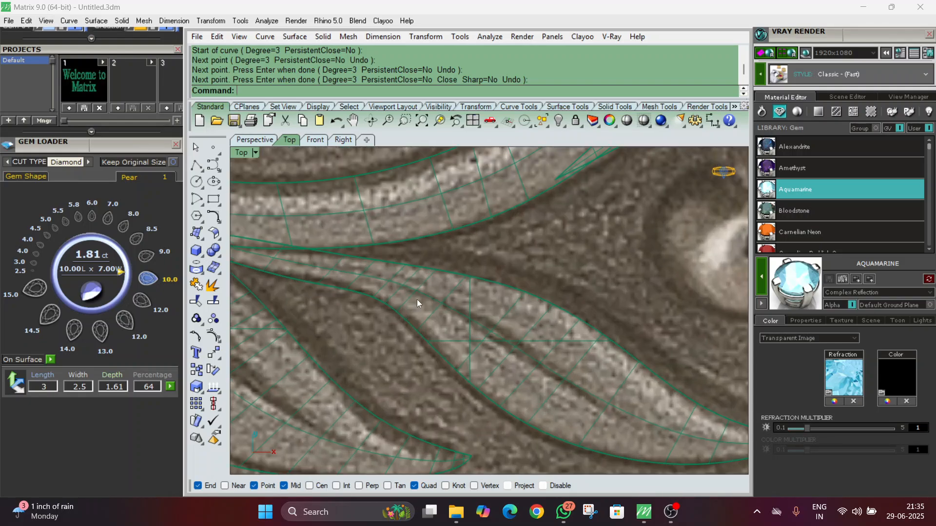
right_click(417, 299)
left_click(387, 287)
left_click(451, 299)
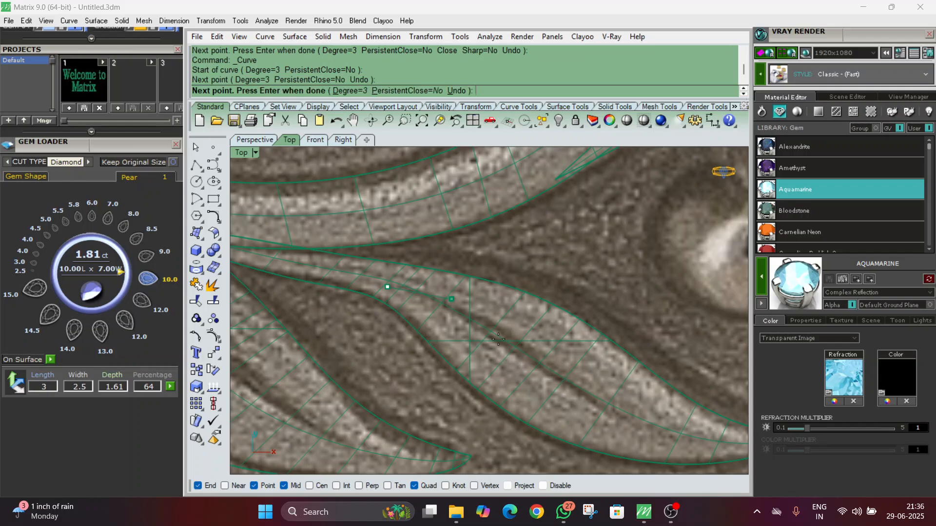
left_click(527, 364)
left_click(600, 403)
right_click(601, 403)
Draw a central vein curve along the lower leaf nearest the stem, following the photo's dark groove
scroll(585, 363, "down", 7)
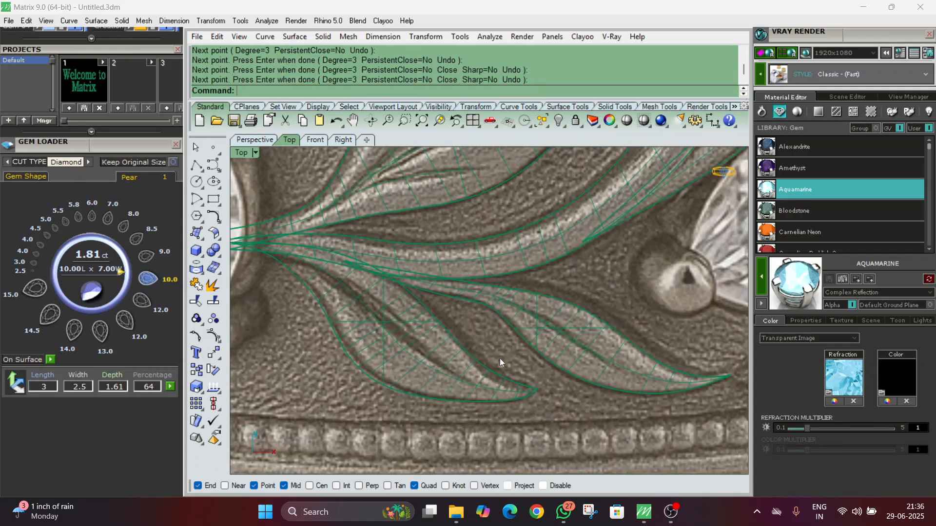
scroll(429, 348, "up", 5)
right_click(277, 242)
left_click(278, 232)
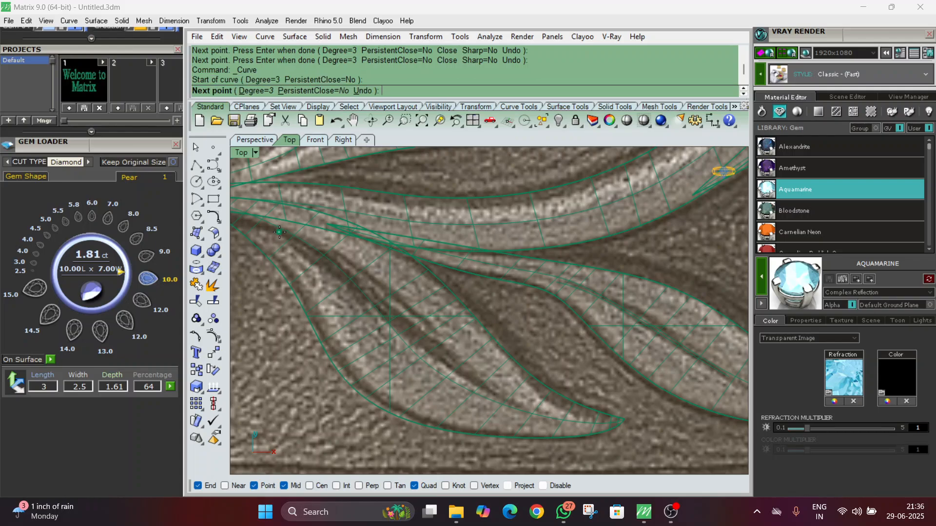
left_click(394, 310)
left_click(465, 388)
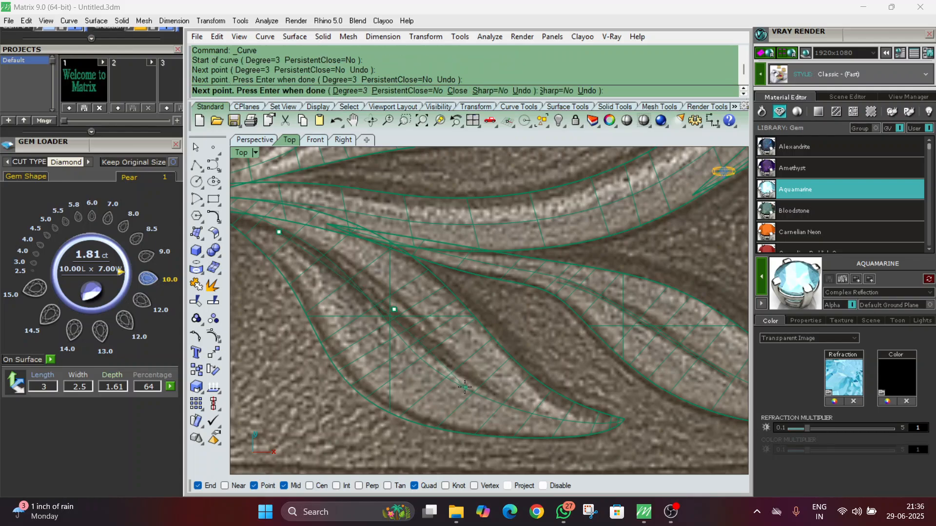
left_click(499, 395)
right_click(500, 396)
Reshape the vein on the leaf nearest the stem by moving its first three control points towards the stem and the leaf's upper edge
scroll(448, 305, "up", 5)
left_click(454, 296)
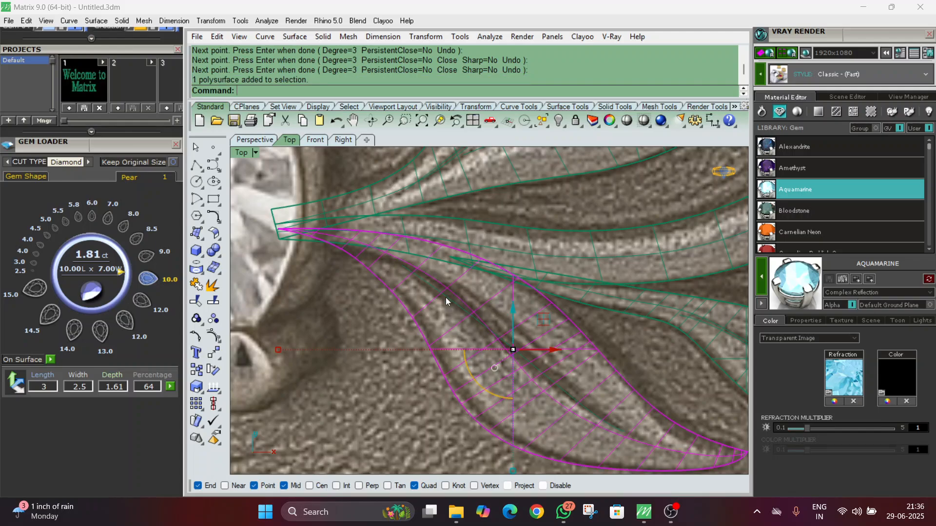
left_click(446, 297)
key("F10")
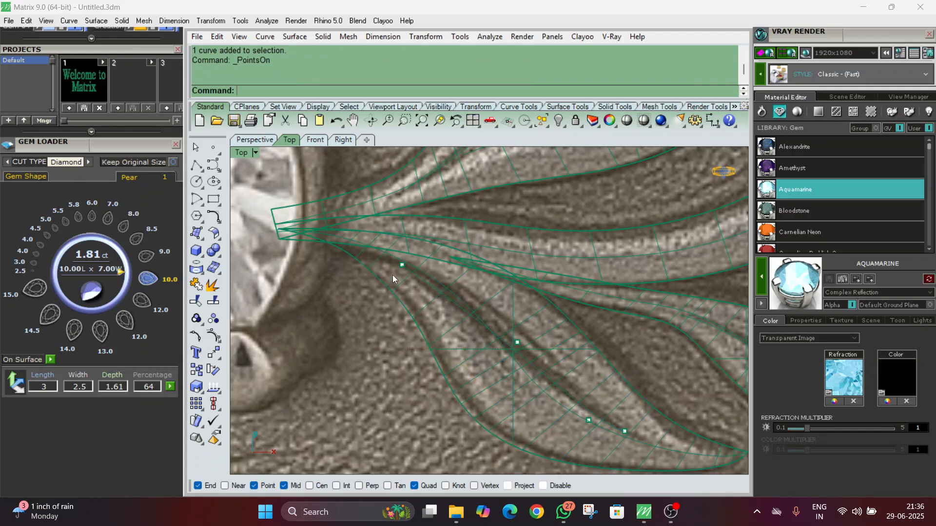
left_click(402, 265)
left_click_drag(402, 266, 360, 243)
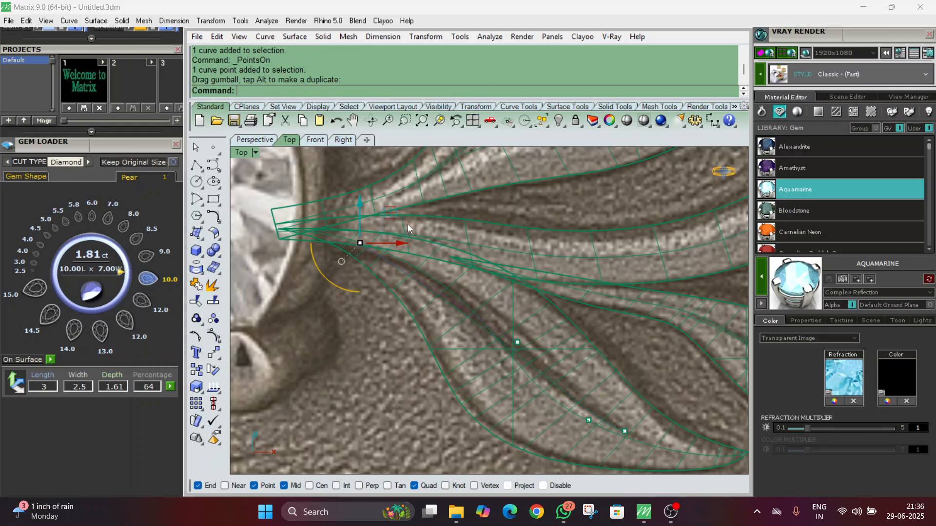
left_click(520, 344)
left_click_drag(551, 323, 489, 272)
left_click(589, 421)
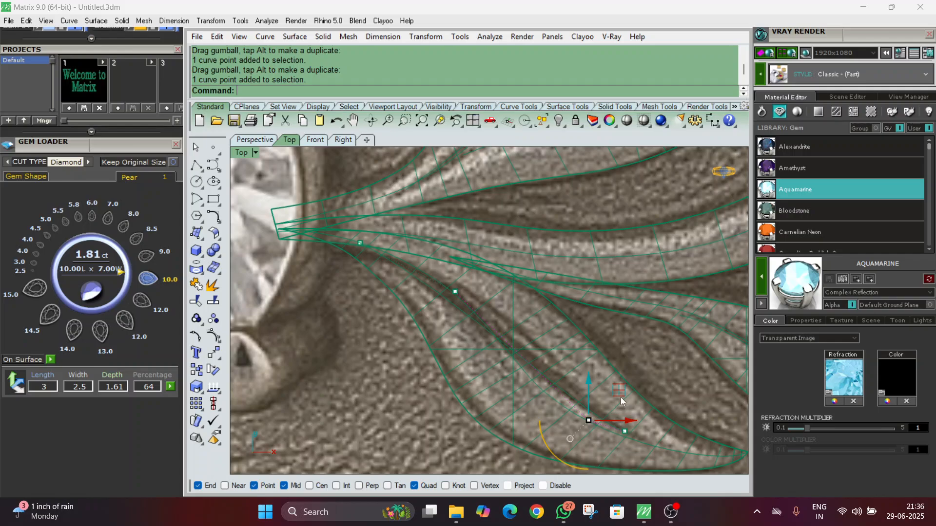
left_click_drag(589, 420, 554, 361)
Select the reshaped vein curve and examine its position against the leaves from below in the Perspective view
scroll(554, 361, "down", 5)
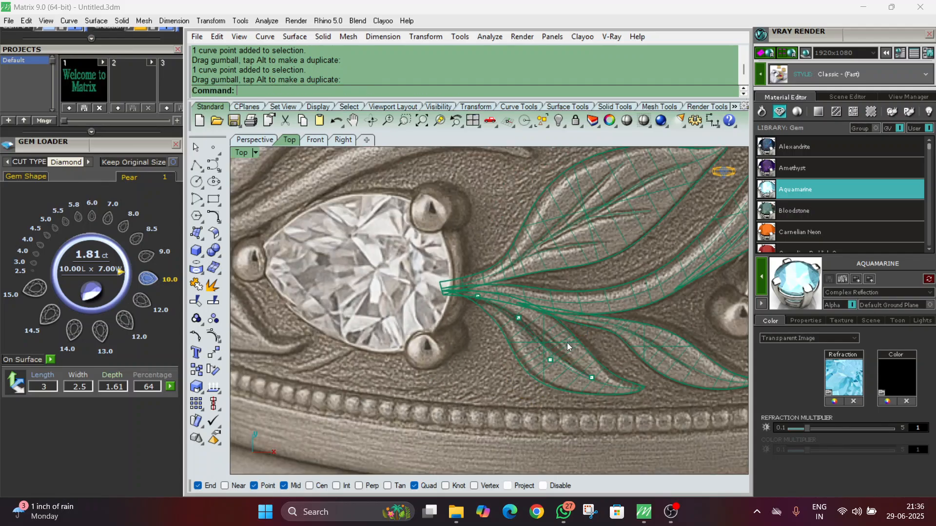
left_click(543, 338)
left_click(538, 342)
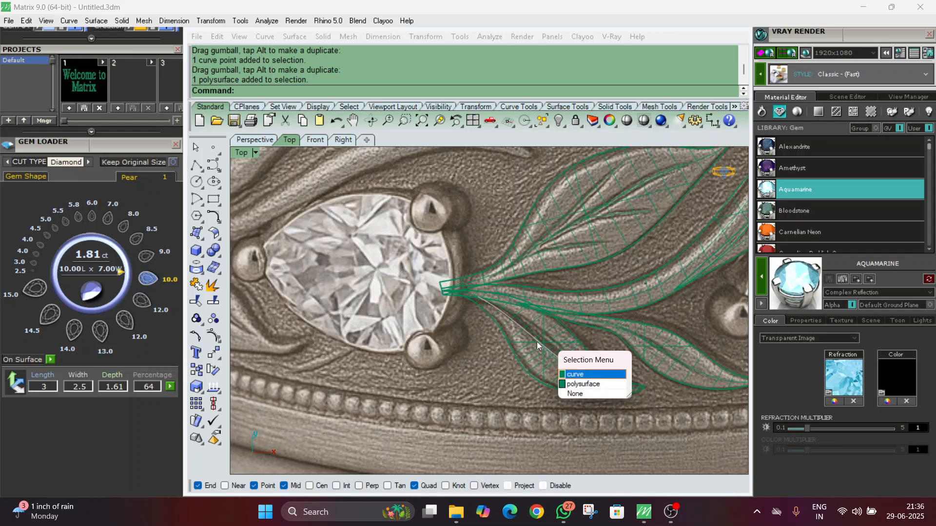
key("Escape")
left_click(254, 140)
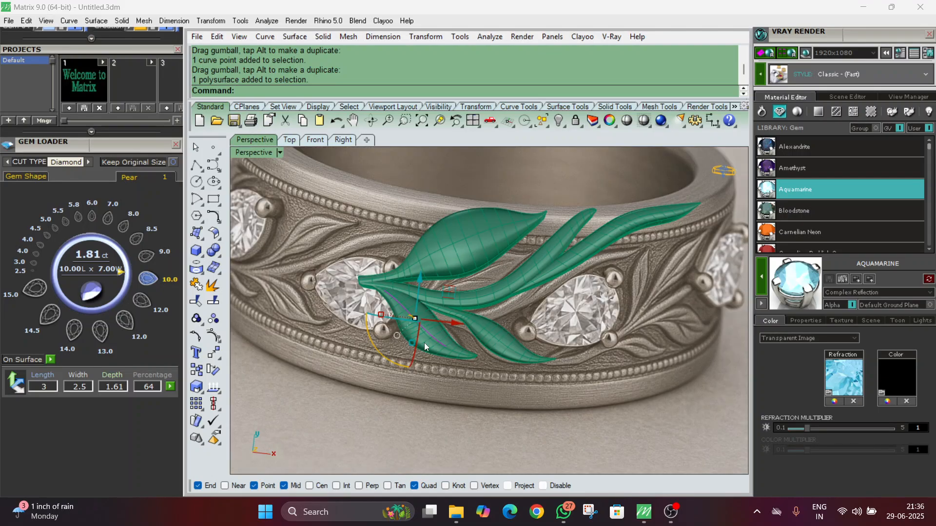
scroll(411, 343, "down", 5)
right_click_drag(410, 343, 419, 256)
scroll(418, 256, "up", 7)
scroll(418, 254, "down", 7)
scroll(421, 208, "up", 8)
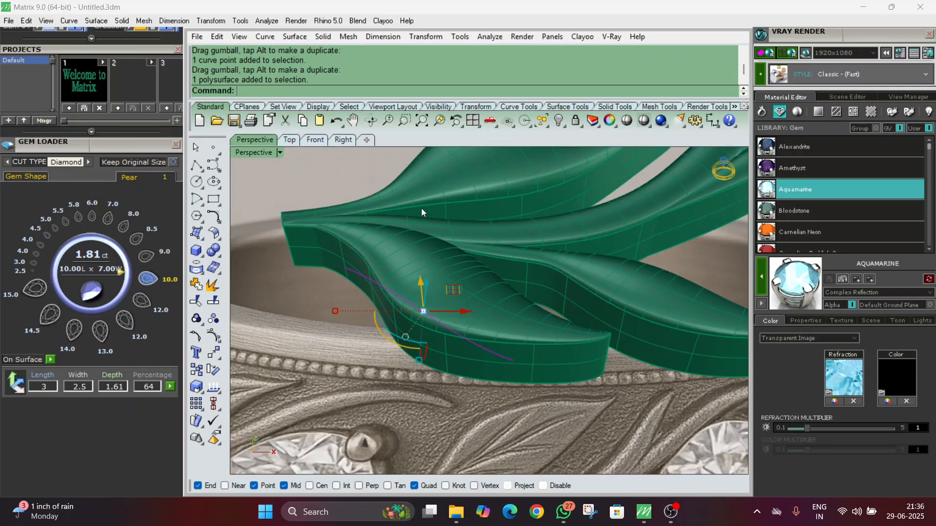
scroll(414, 271, "down", 3)
scroll(410, 283, "down", 5)
right_click_drag(446, 370, 418, 217)
scroll(515, 236, "up", 4)
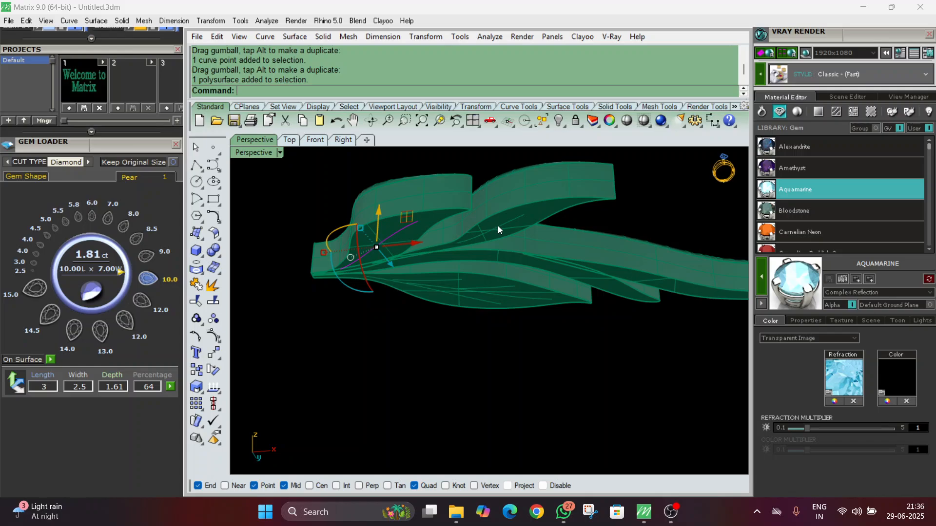
Add the other vein curves to the selection one by one from below and show their control points
left_click(498, 227)
scroll(463, 286, "up", 3)
left_click(451, 280)
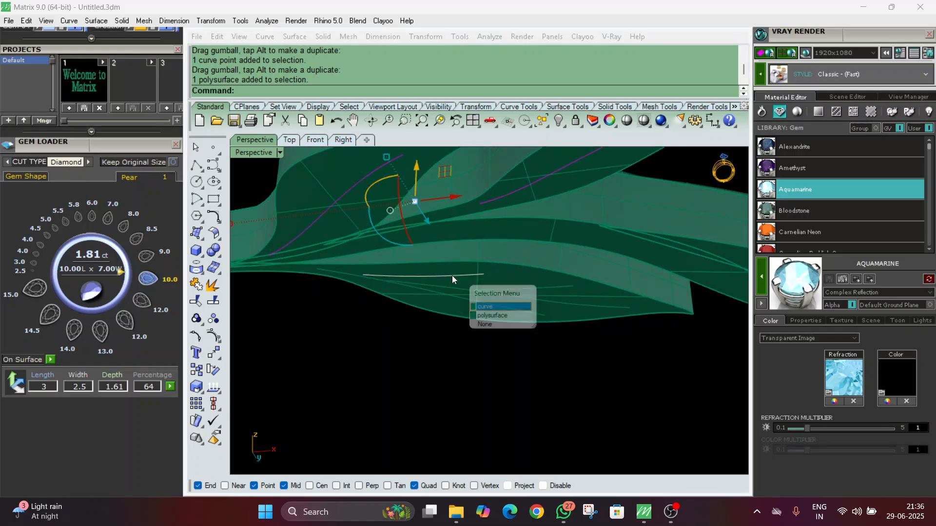
scroll(469, 298, "up", 2)
left_click(487, 292)
left_click(556, 305, "shift")
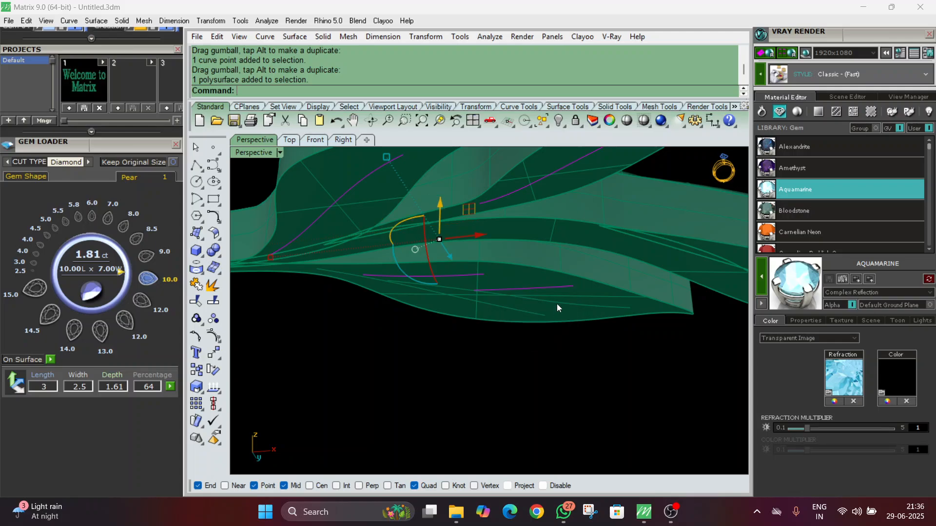
left_click(557, 303, "shift")
left_click(509, 309, "shift")
key("F10")
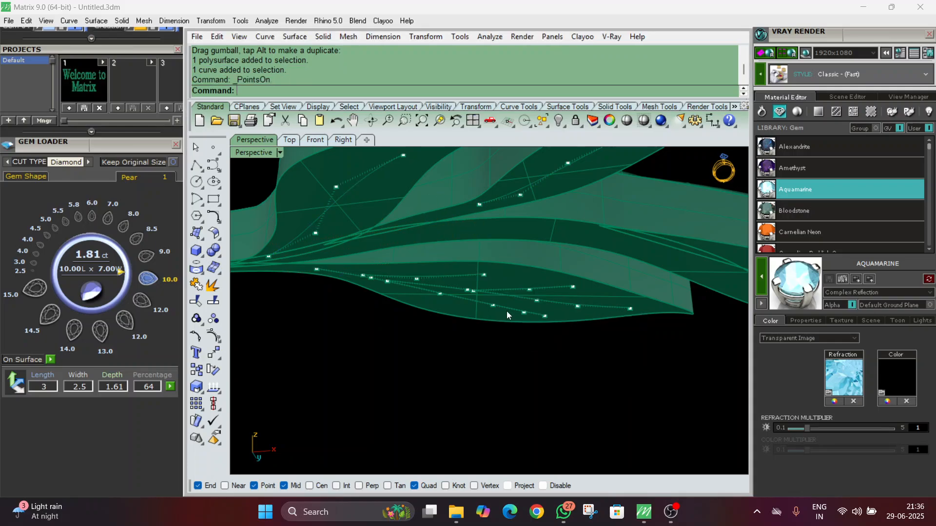
Select all curves beneath the leaves and remove the leaf outlines from the selection, keeping only the vein curves
right_click_drag(418, 281, 408, 311)
left_click_drag(309, 325, 631, 270)
right_click_drag(631, 270, 490, 256)
scroll(460, 250, "up", 5)
left_click(443, 227, "ctrl")
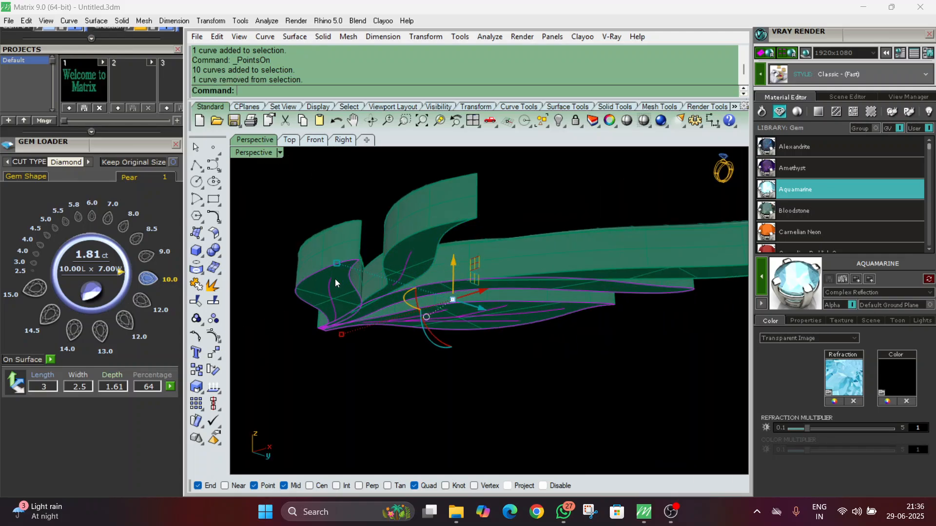
left_click(312, 278, "ctrl")
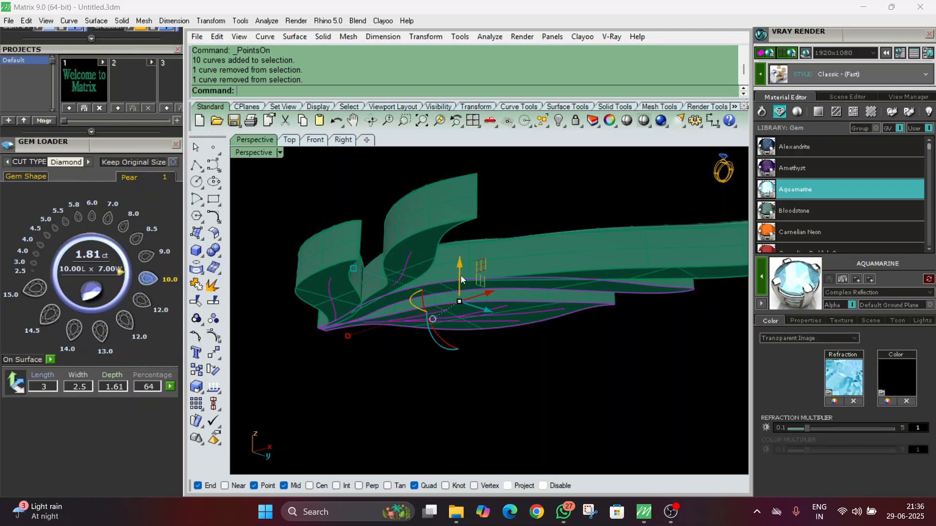
left_click(567, 284, "ctrl")
left_click(576, 304, "ctrl")
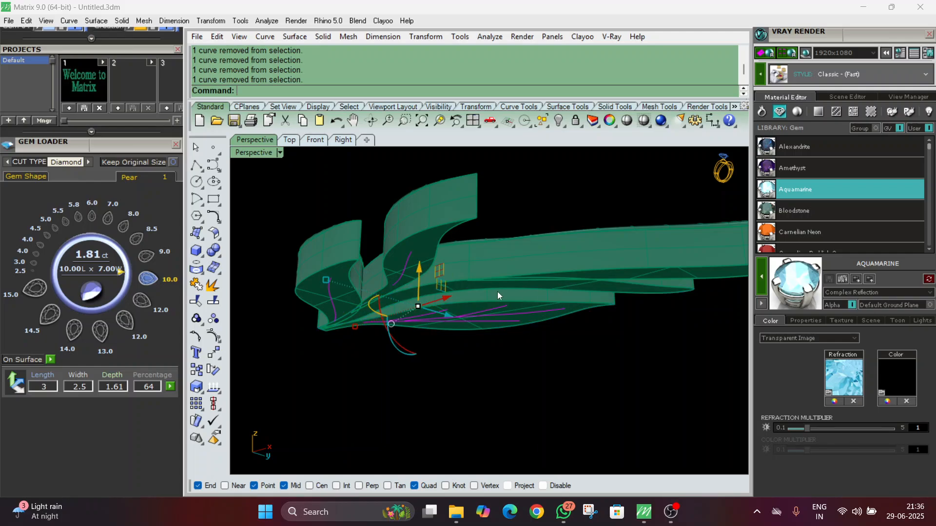
Move the selected vein curves straight up in the Front view until they lie above the leaves
right_click_drag(396, 191, 330, 219)
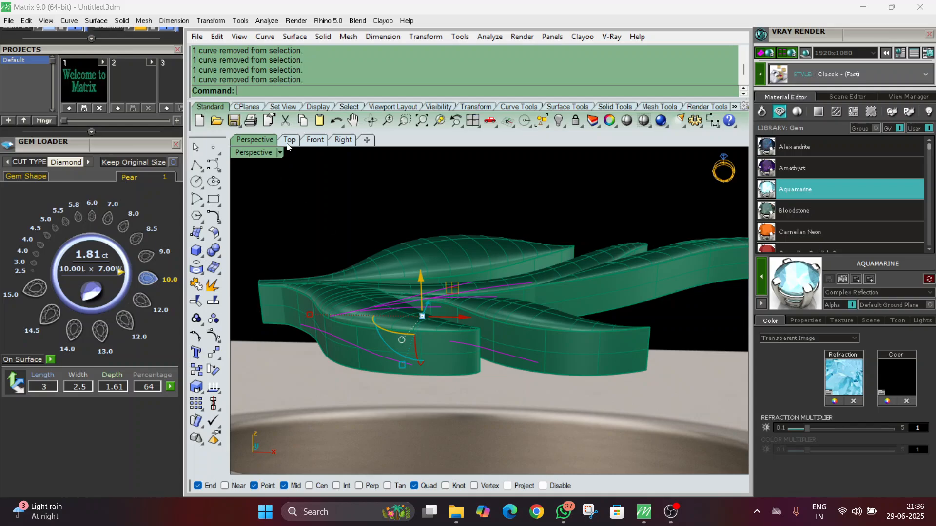
left_click(307, 141)
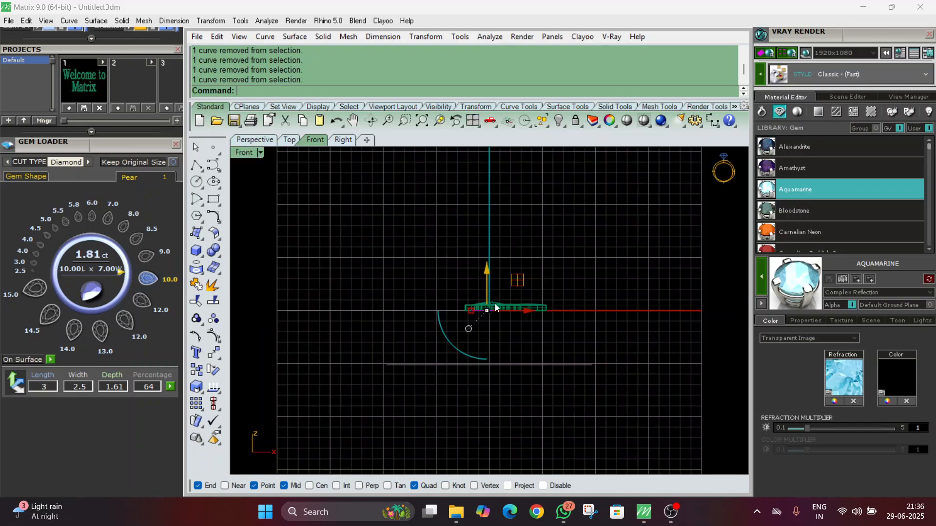
scroll(492, 303, "up", 4)
scroll(469, 304, "up", 4)
left_click_drag(460, 316, 457, 256)
left_click(262, 141)
right_click_drag(329, 230, 485, 273)
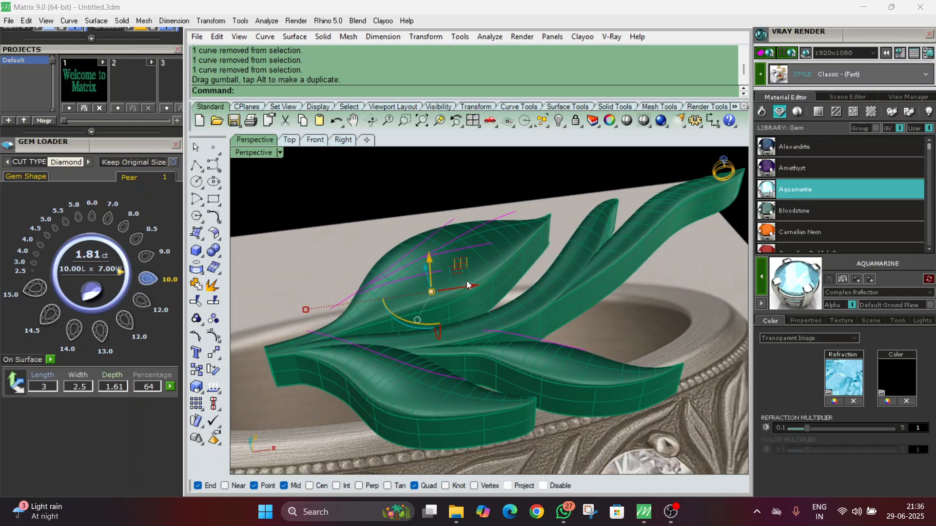
Pull the vein curves onto the domed top surfaces of the three leaves
type("ull")
key("Return")
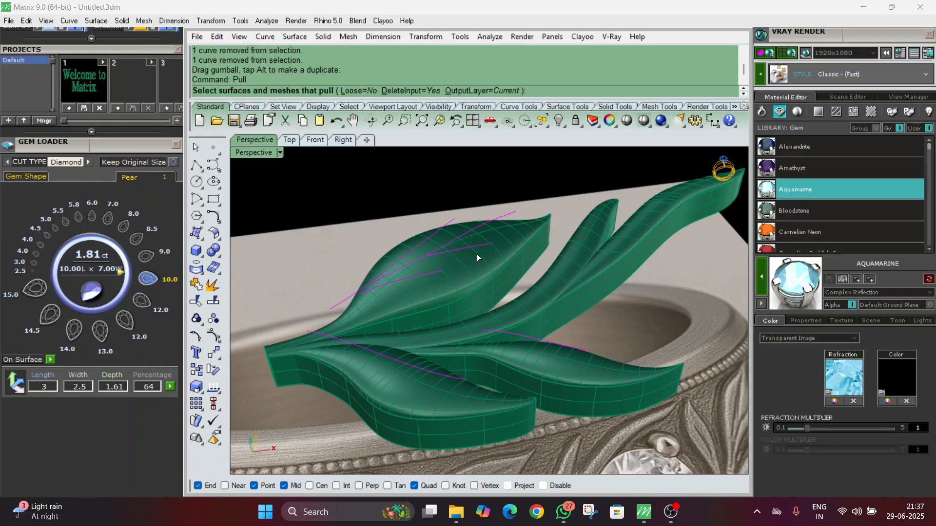
left_click(475, 258)
right_click_drag(552, 294, 564, 387)
left_click(564, 387)
left_click(451, 440)
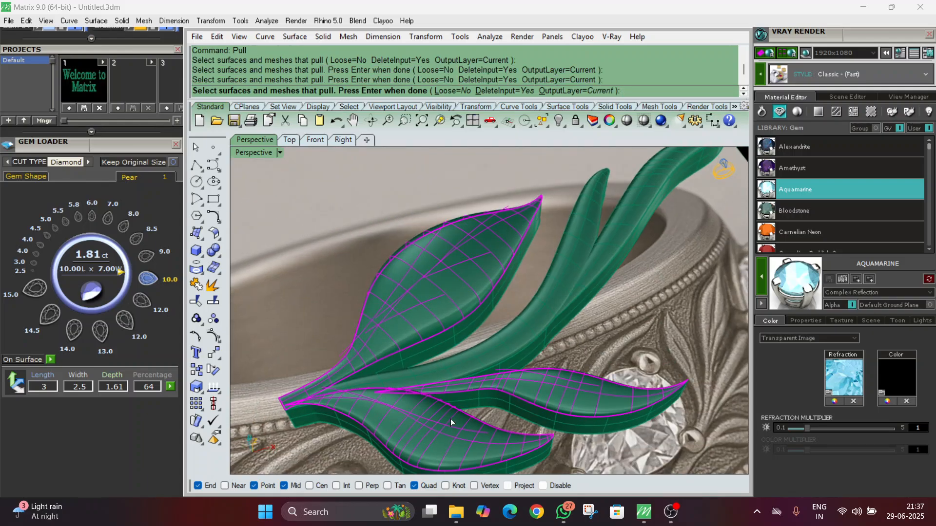
right_click(451, 419)
Remove the wanted veins on the leaf tops from the selection and delete the surplus pulled curves along the leaf edges
right_click_drag(443, 349, 590, 388)
scroll(433, 399, "up", 5)
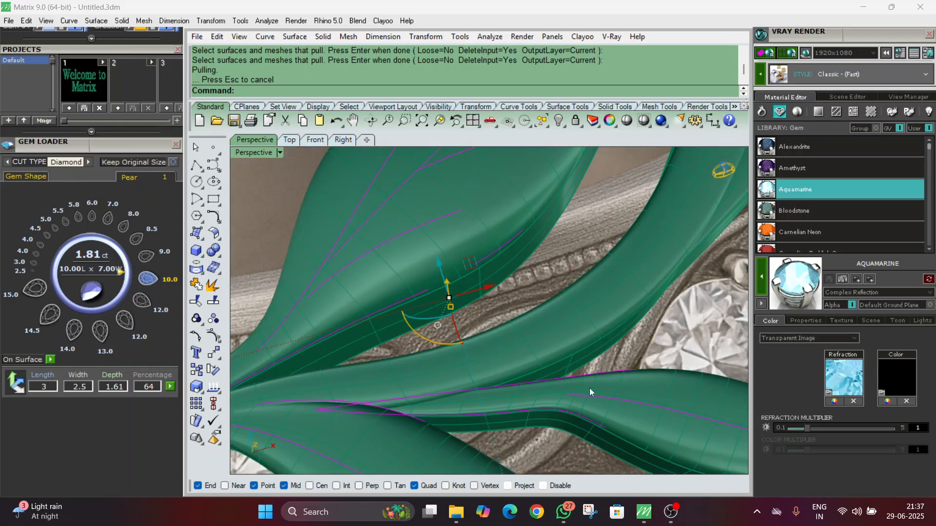
scroll(590, 388, "down", 7)
scroll(600, 371, "up", 3)
left_click(600, 372, "ctrl")
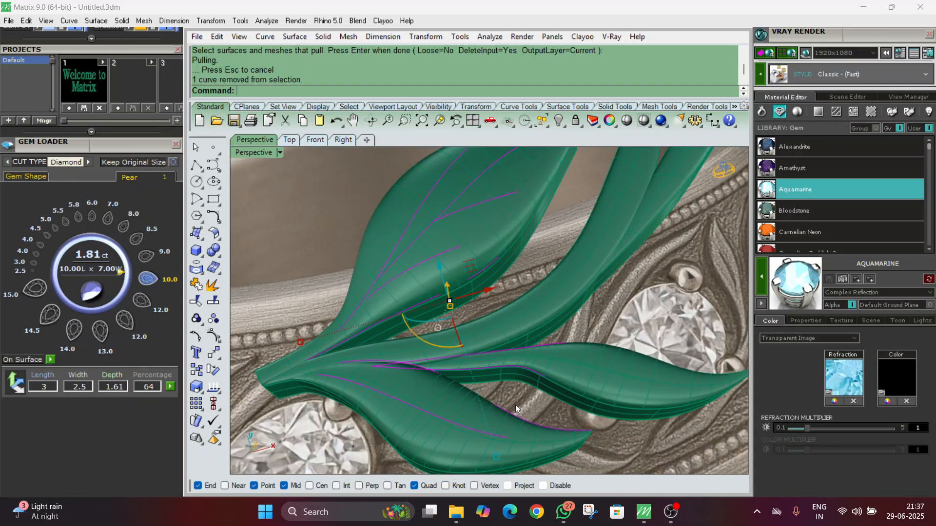
left_click(462, 427, "ctrl")
left_click(431, 260, "ctrl")
left_click(411, 239, "ctrl")
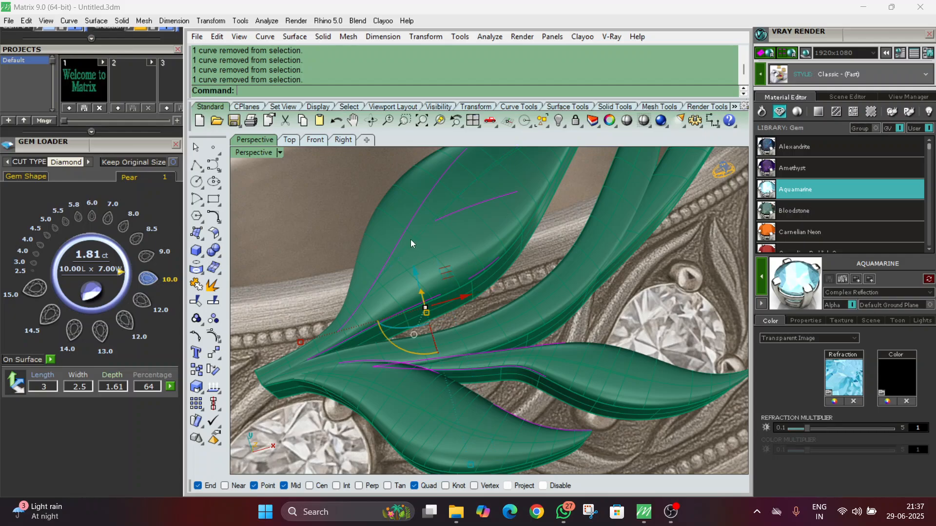
left_click(454, 216, "ctrl")
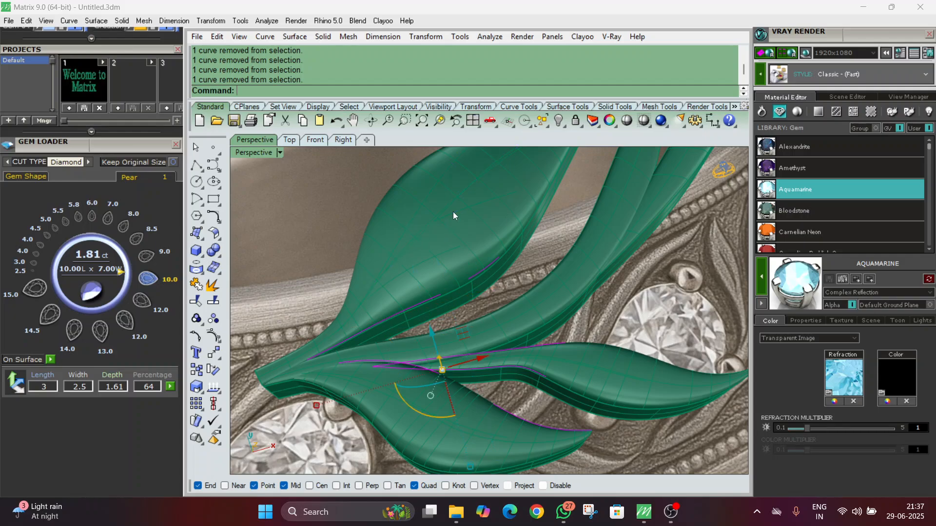
key("Delete")
Start a pipe along the uppermost vein of the large leaf in the Top view with Round caps
right_click_drag(454, 216, 456, 271)
scroll(455, 267, "up", 4)
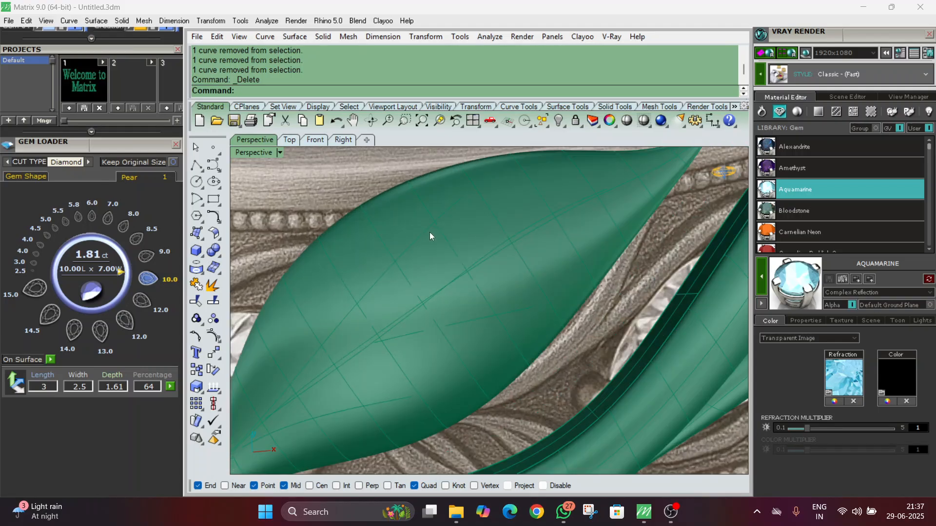
left_click(295, 141)
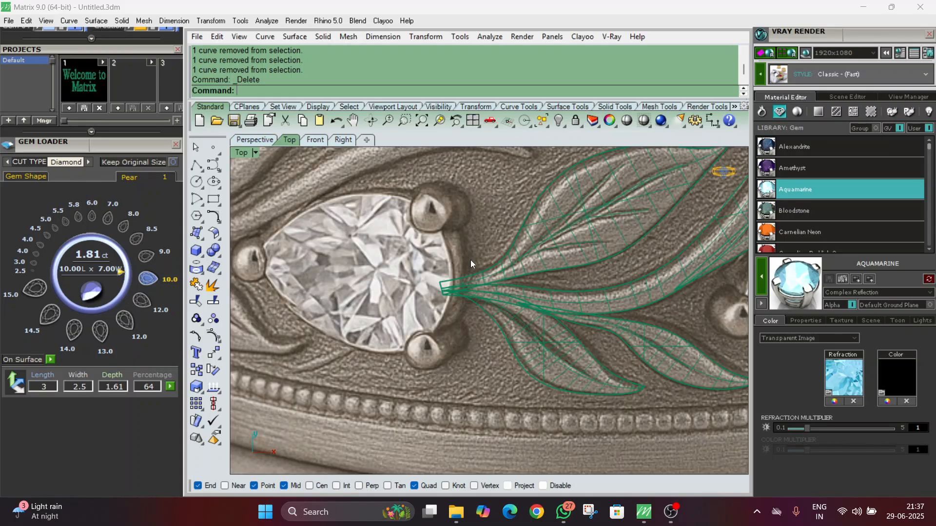
scroll(470, 282, "up", 4)
left_click(466, 301)
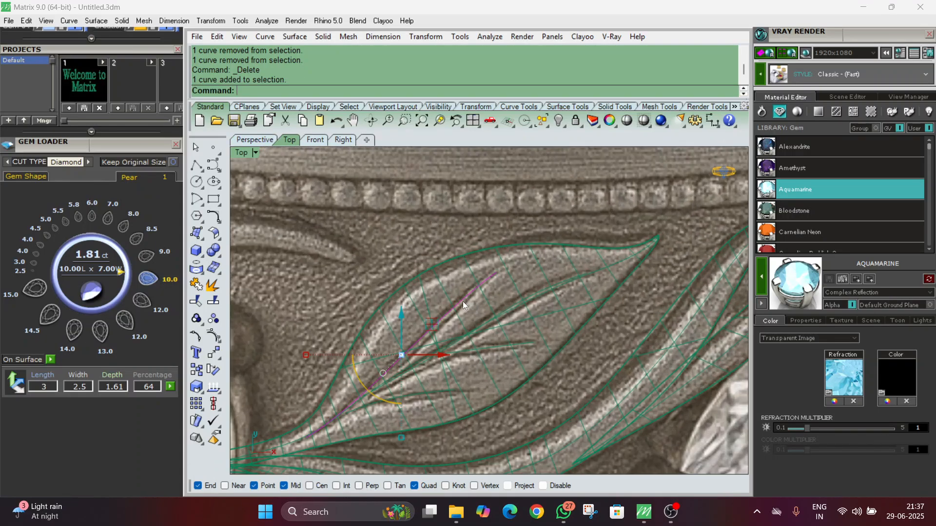
type("Pipe")
key("Return")
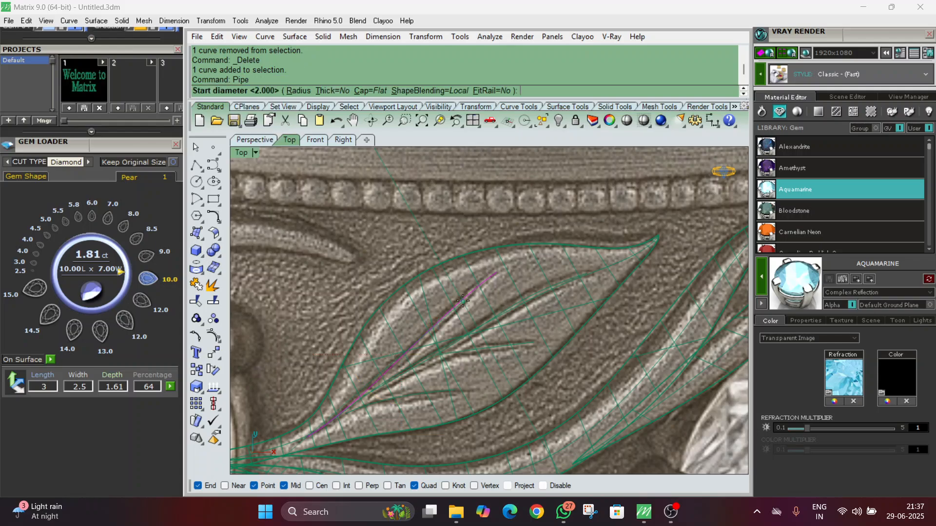
left_click(377, 92)
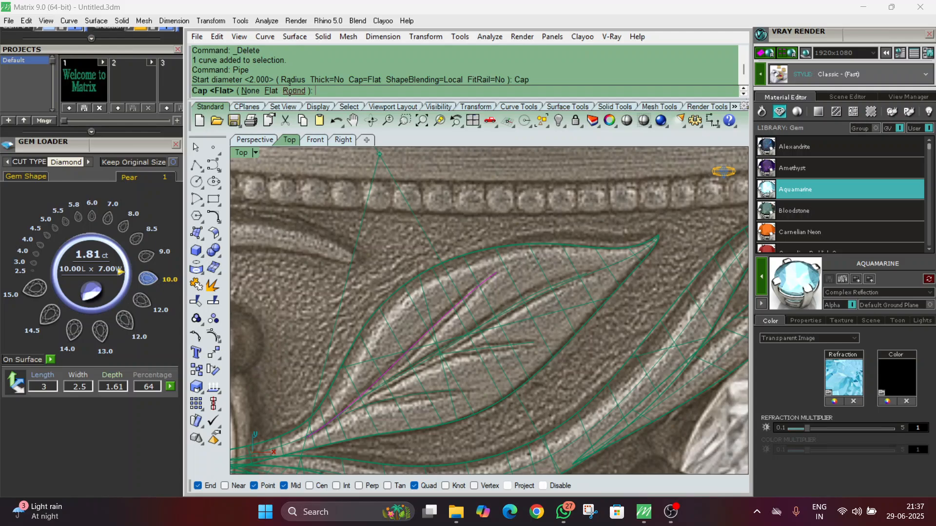
left_click(288, 91)
Give the uppermost vein's pipe a start diameter of about 0.061 and an end diameter of about 0.087, then finish it
scroll(492, 246, "up", 5)
scroll(478, 220, "down", 9)
scroll(408, 342, "up", 6)
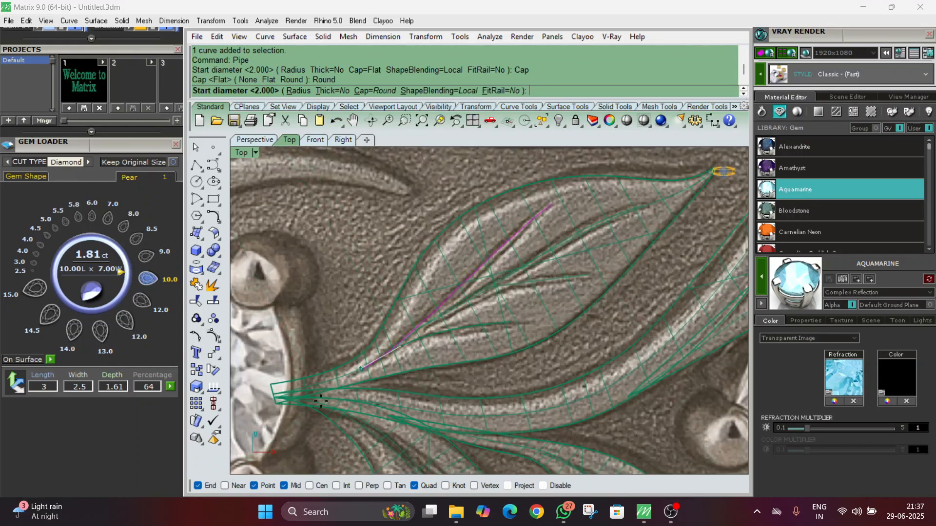
scroll(333, 373, "up", 2)
scroll(419, 375, "up", 3)
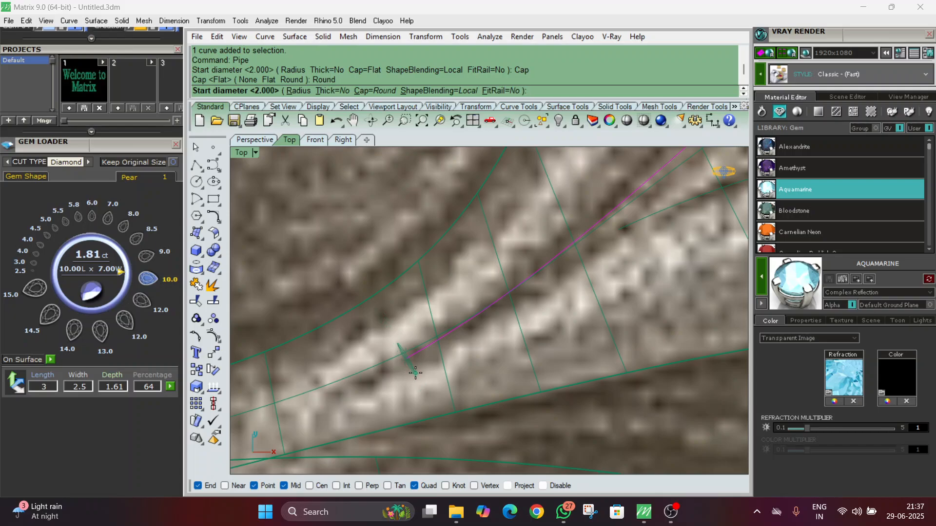
left_click(415, 373)
scroll(416, 373, "down", 3)
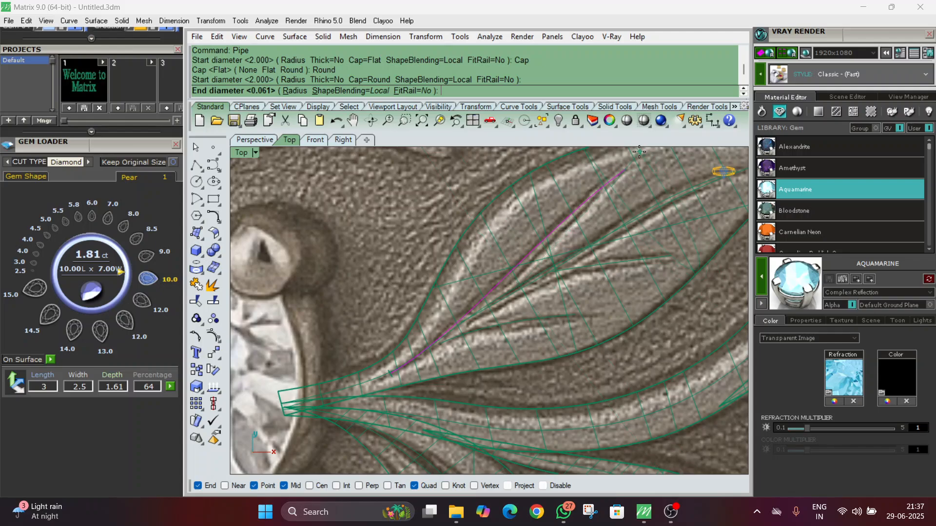
scroll(624, 168, "up", 6)
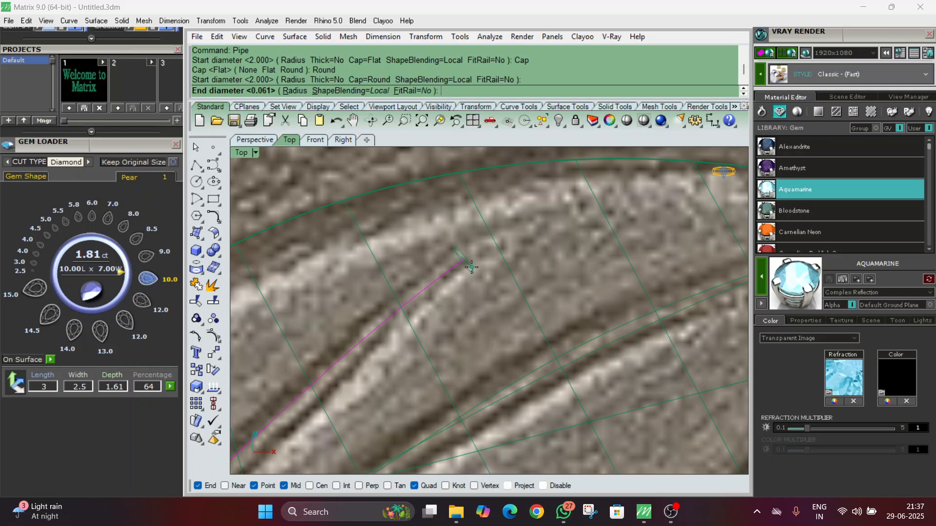
left_click(471, 266)
scroll(470, 266, "down", 3)
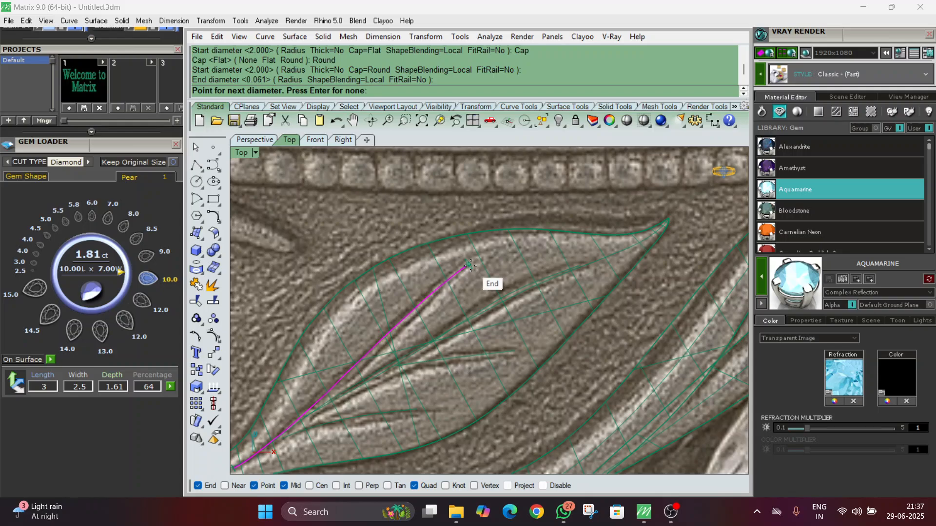
key("Return")
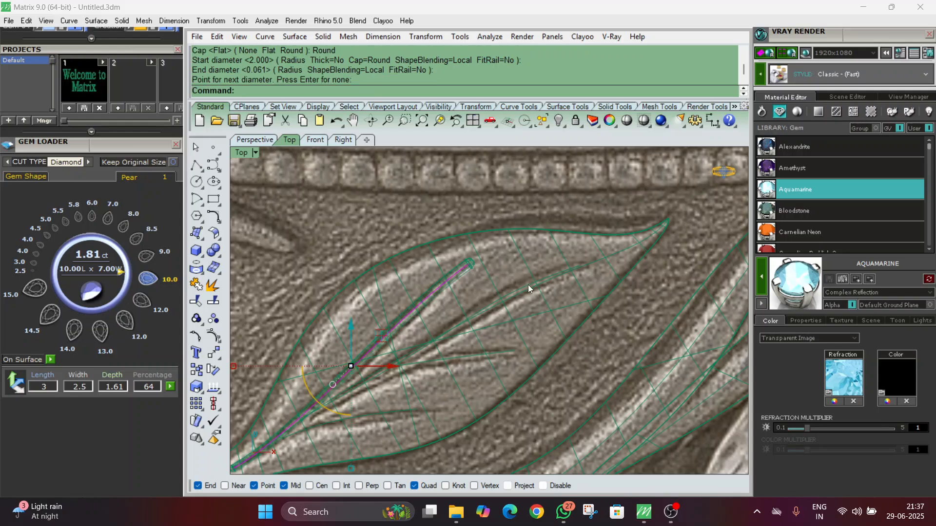
Pipe the large leaf's second vein with round caps and start and end diameters of about 0.059
left_click(511, 294)
key("Return")
scroll(584, 265, "up", 7)
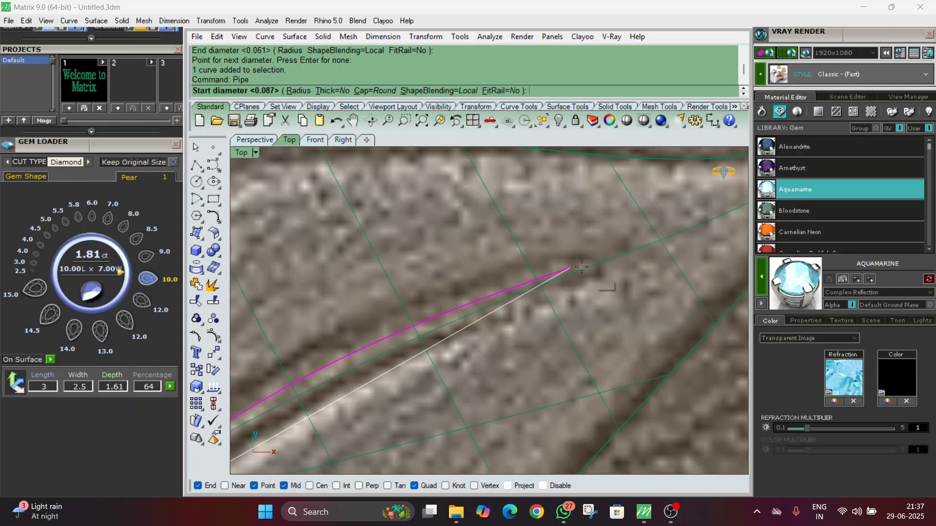
scroll(551, 260, "down", 10)
scroll(386, 367, "up", 4)
scroll(379, 368, "up", 3)
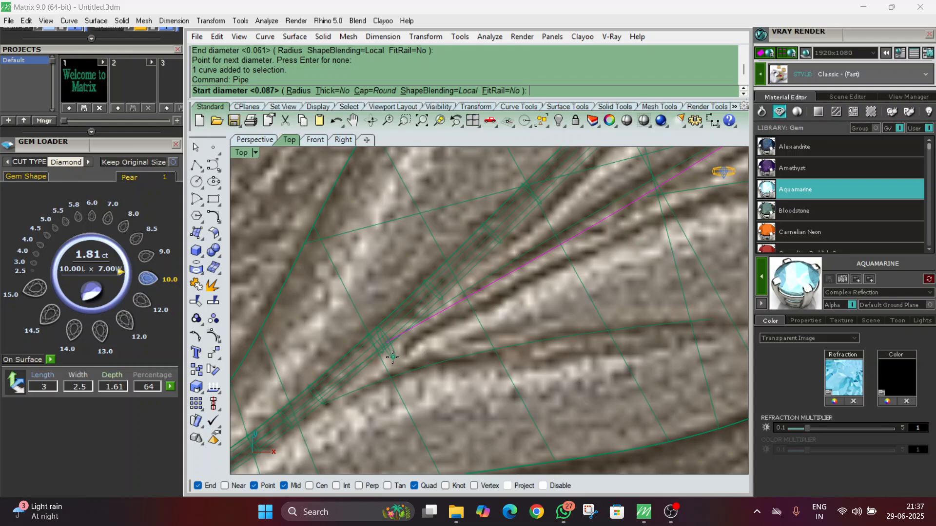
scroll(392, 358, "up", 2)
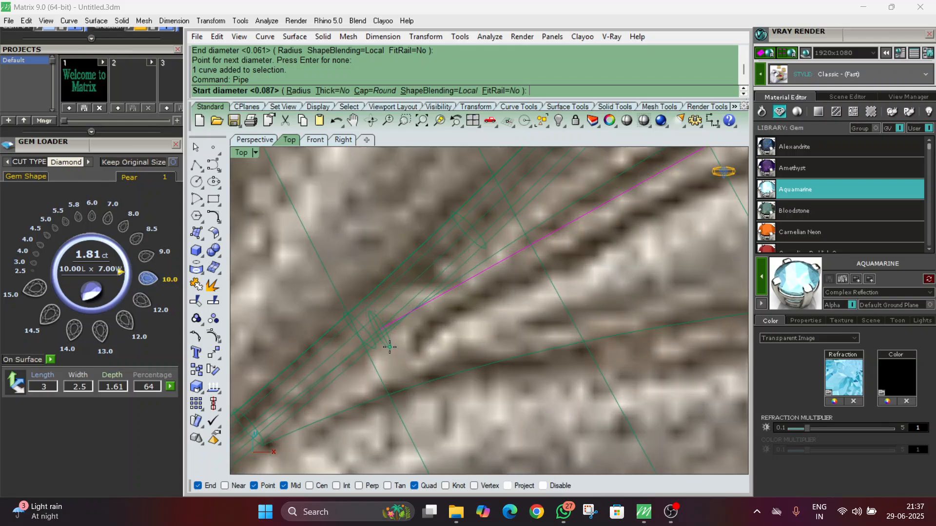
left_click(390, 347)
scroll(399, 336, "down", 5)
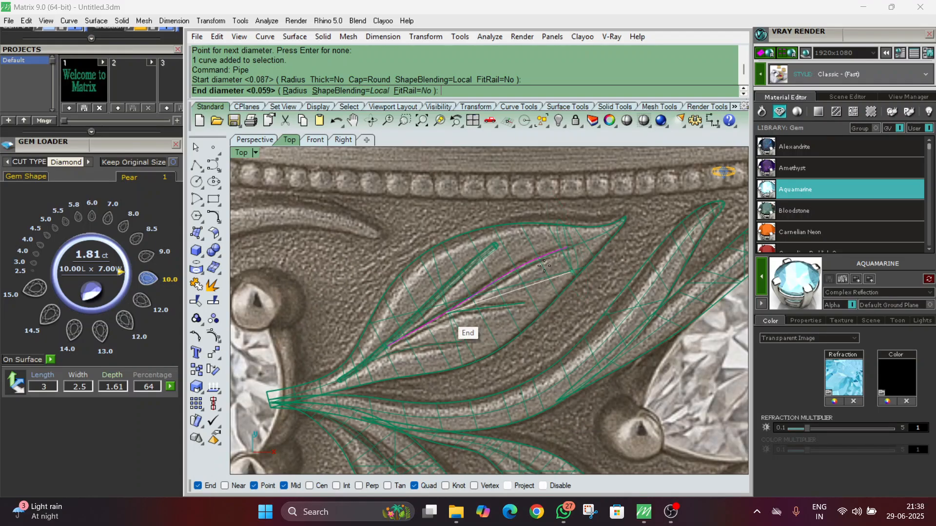
scroll(588, 246, "up", 4)
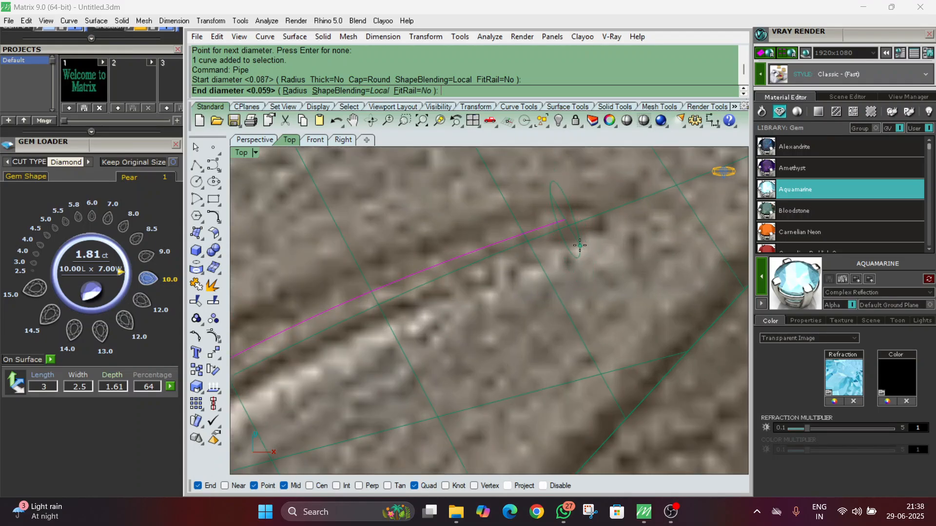
left_click(580, 245)
key("Return")
scroll(573, 243, "down", 3)
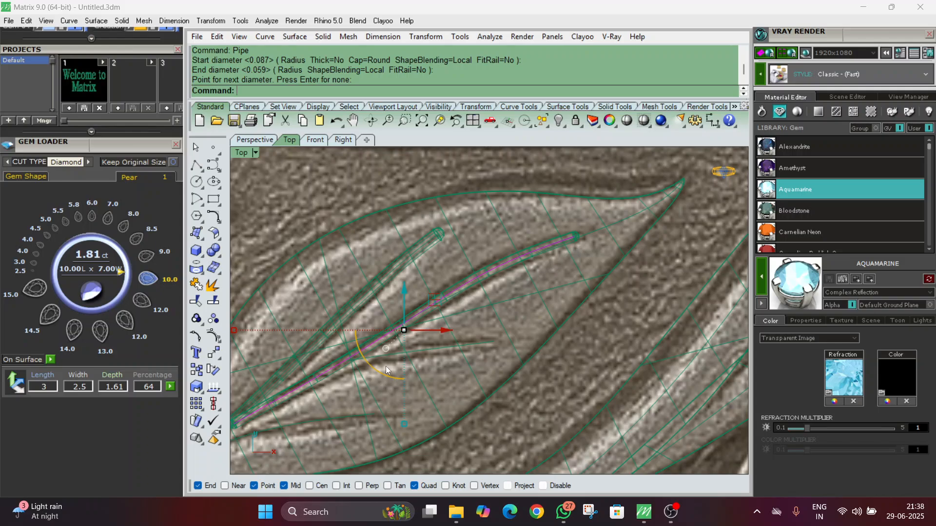
Start a round-capped pipe along the large leaf's third vein with a start diameter of about 0.052
scroll(447, 323, "up", 2)
left_click(458, 339)
key("Return")
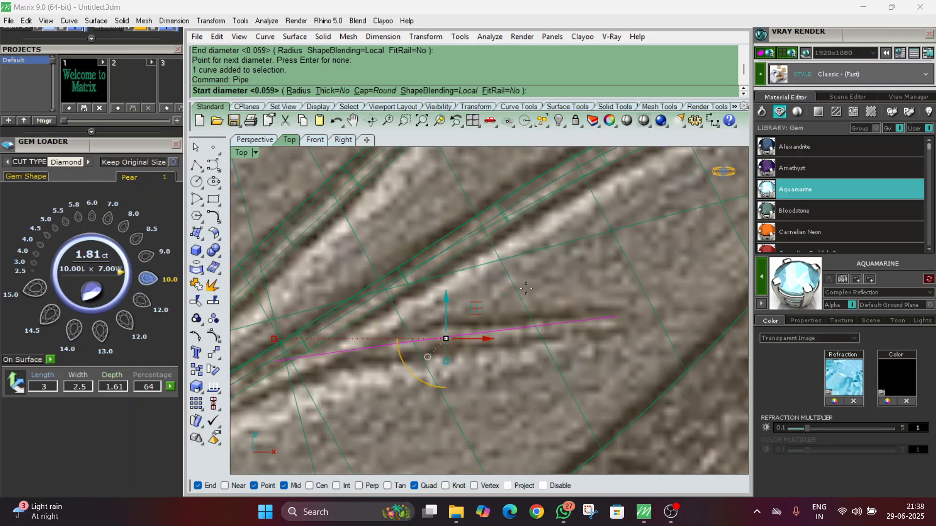
scroll(418, 321, "down", 3)
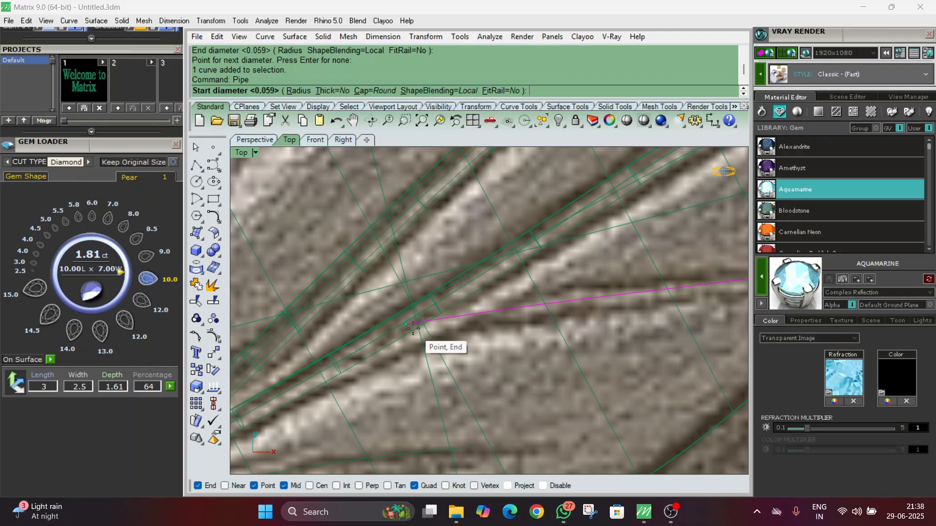
scroll(408, 328, "up", 2)
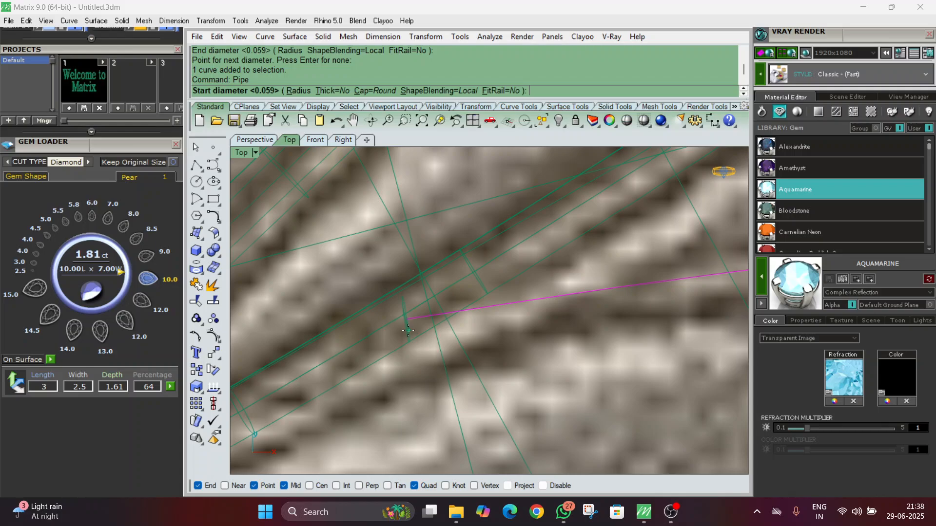
left_click(409, 325)
scroll(521, 320, "down", 3)
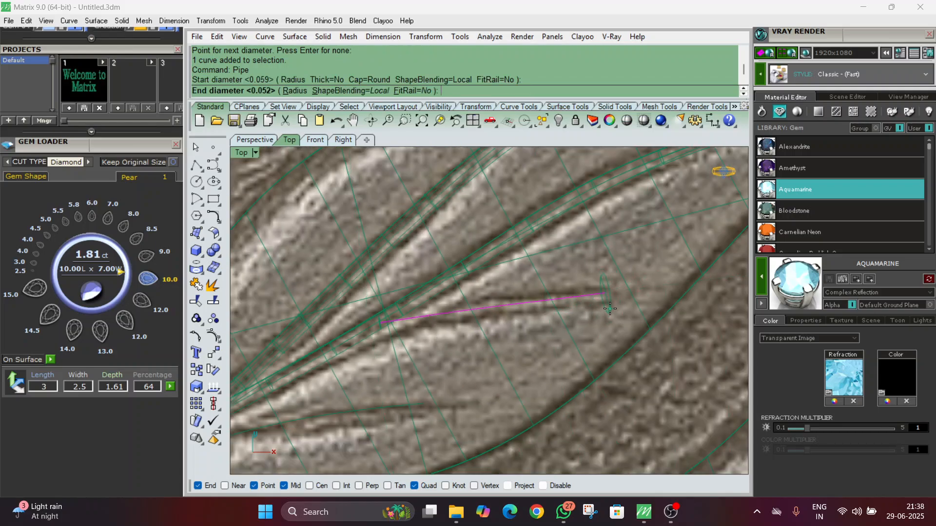
Complete the third vein's pipe with an end diameter of about 0.062 and an extra diameter near the curve's middle
left_click(607, 297)
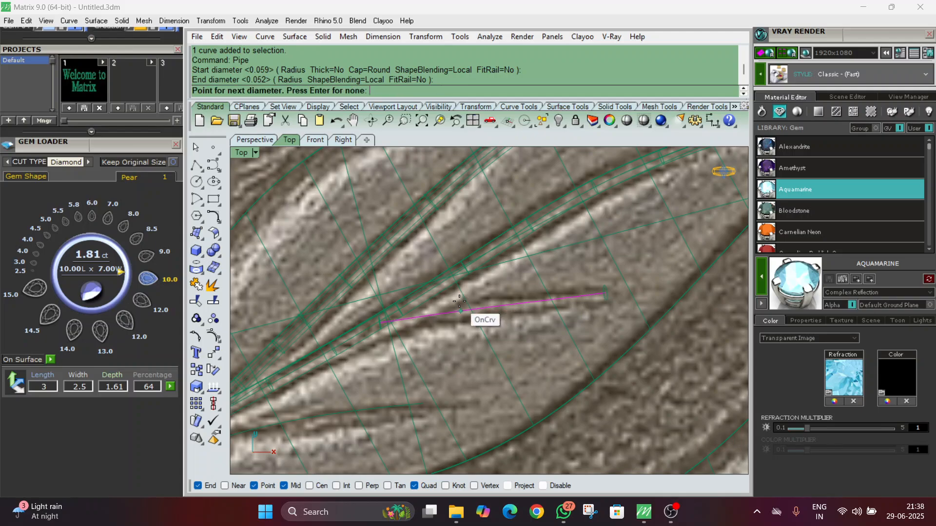
left_click(501, 305)
scroll(500, 303, "up", 2)
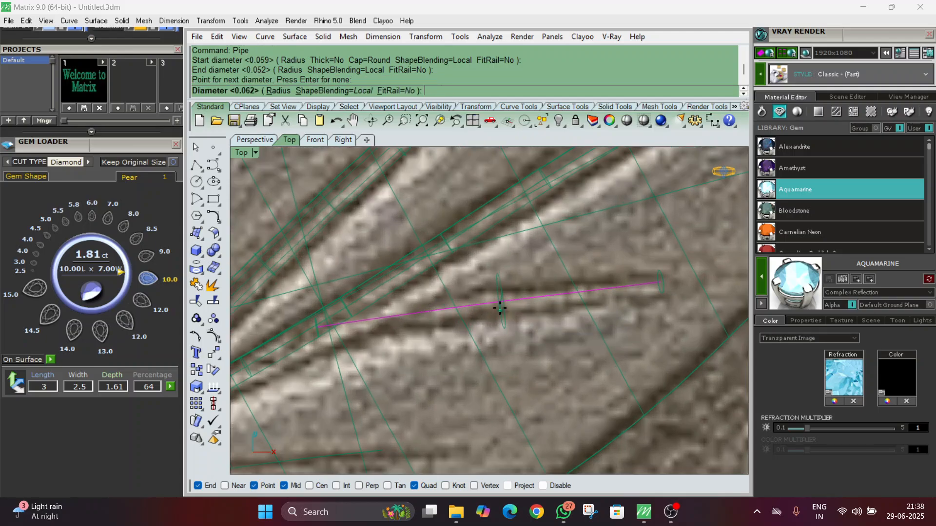
key("Return")
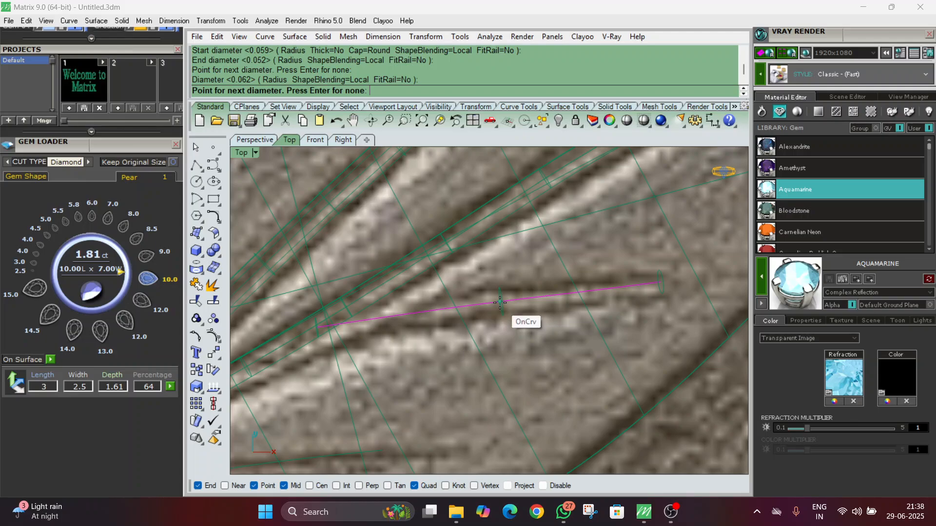
key("Return")
scroll(499, 304, "down", 2)
scroll(499, 303, "up", 2)
key("Escape")
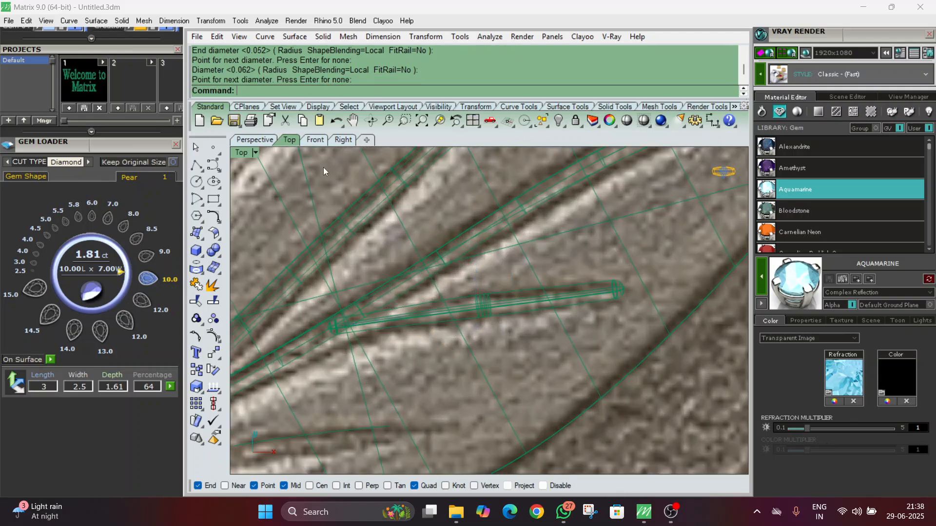
Show the Top viewport in Plastic display mode and examine the large leaf's piped veins
left_click(255, 153)
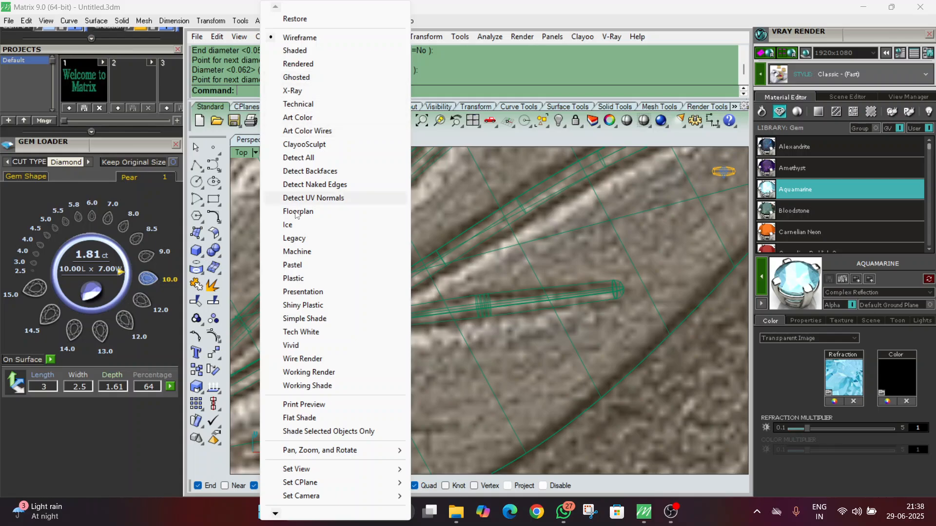
left_click(299, 278)
scroll(471, 309, "down", 5)
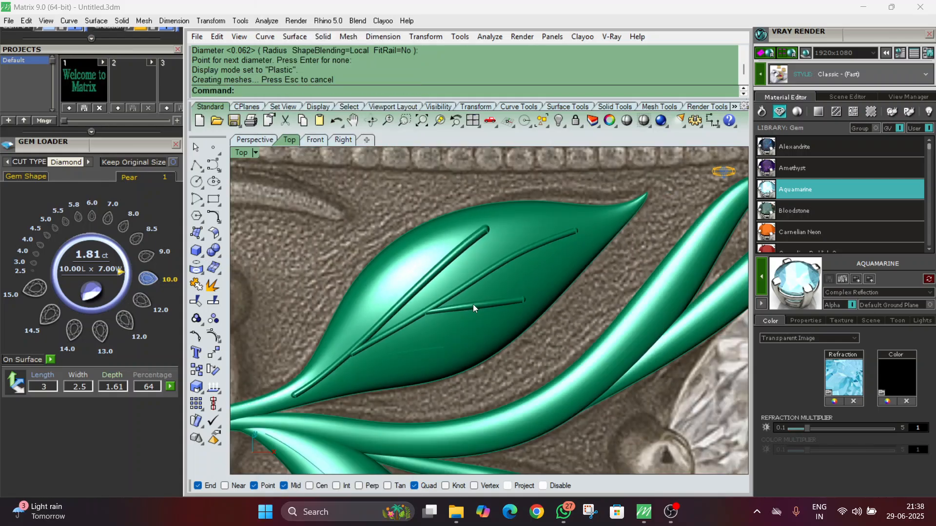
scroll(473, 302, "down", 3)
scroll(439, 332, "up", 6)
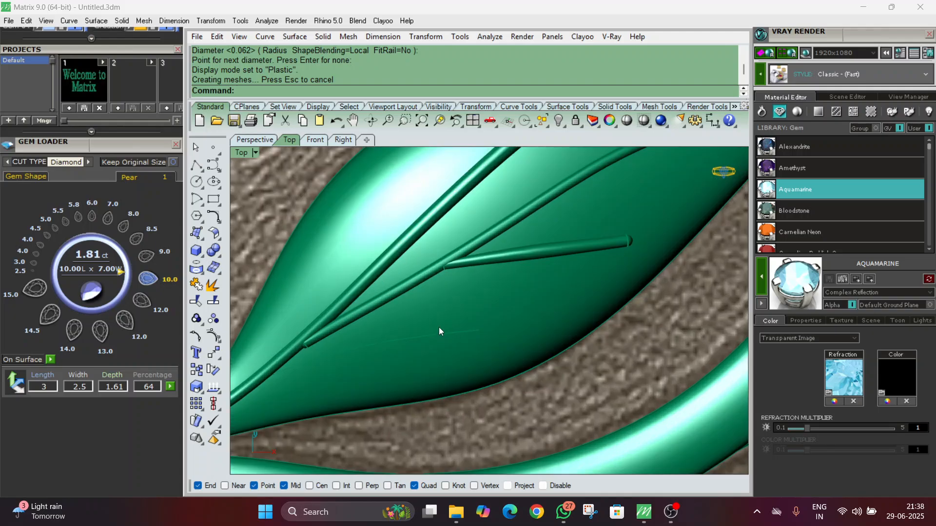
Try piping the large leaf's lowest vein curve with round caps and a uniform diameter of 0.062
left_click(438, 327)
left_click(447, 333)
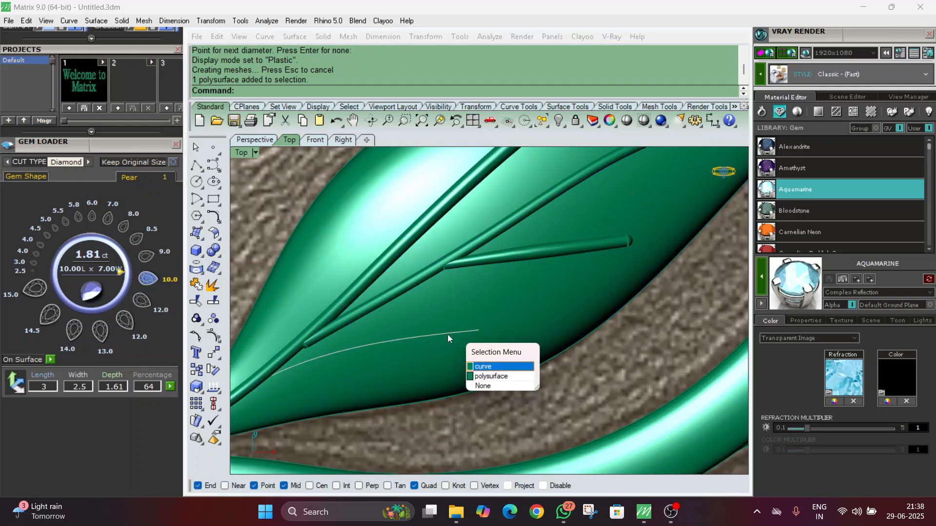
right_click(448, 335)
type("pipe")
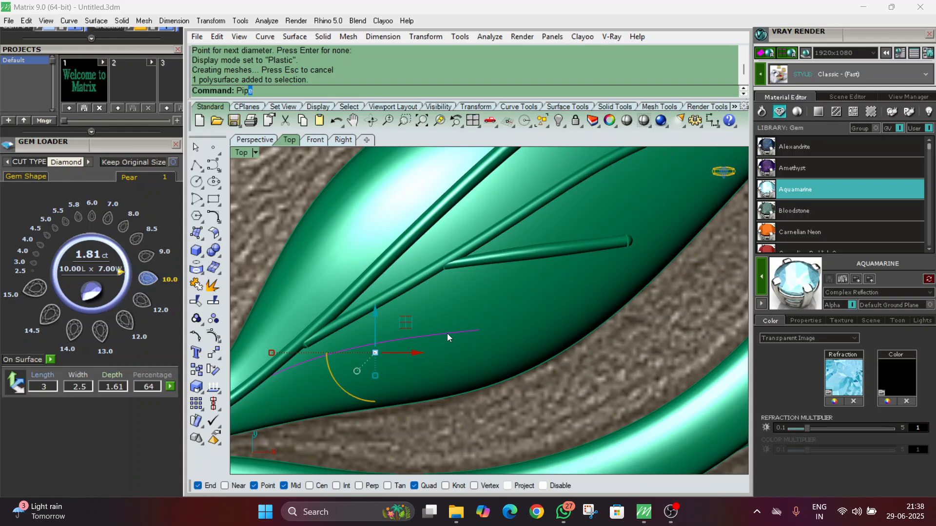
key("Return")
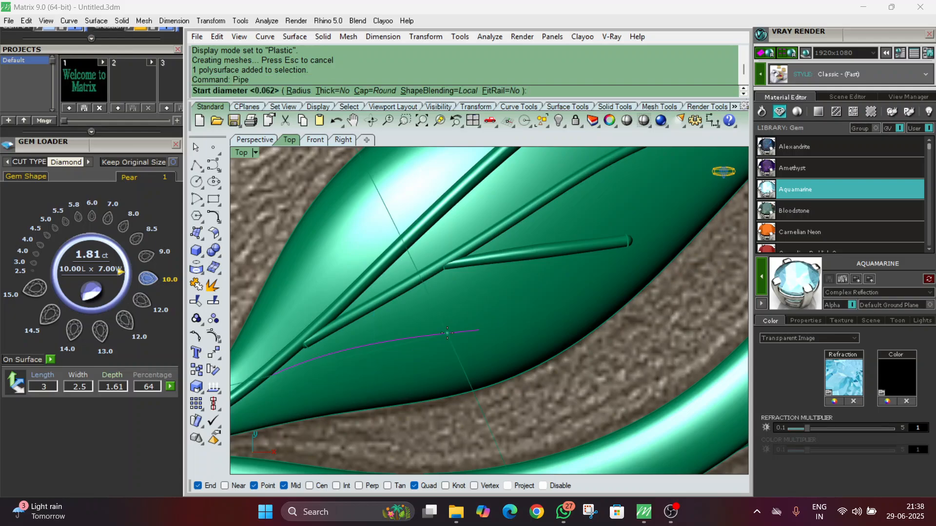
key("Return")
key("Return")
key("Return")
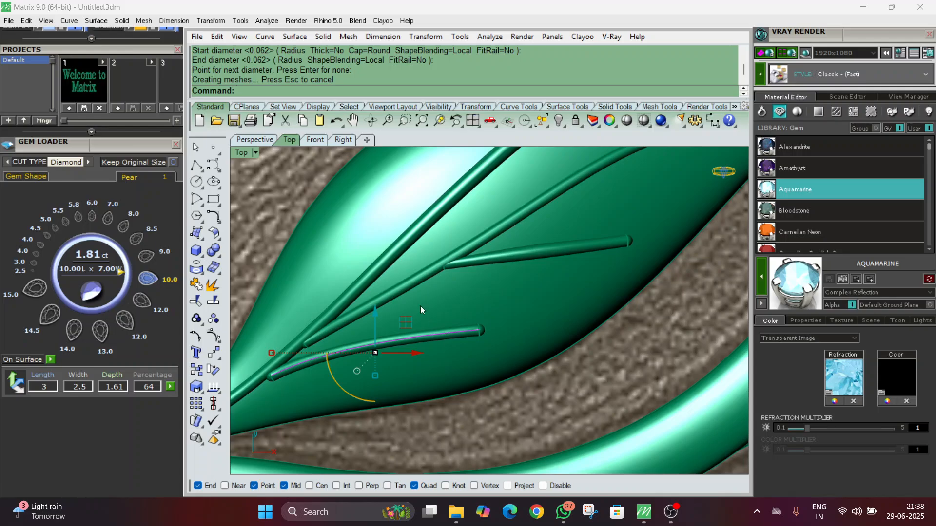
key("ctrl+z")
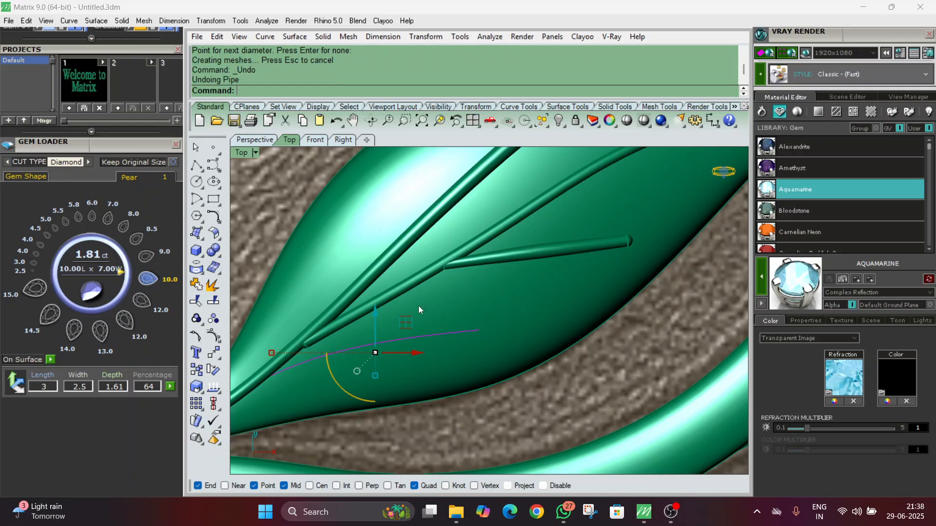
Set the Top viewport to Ghosted display mode
left_click(255, 153)
left_click(298, 78)
scroll(512, 265, "down", 3)
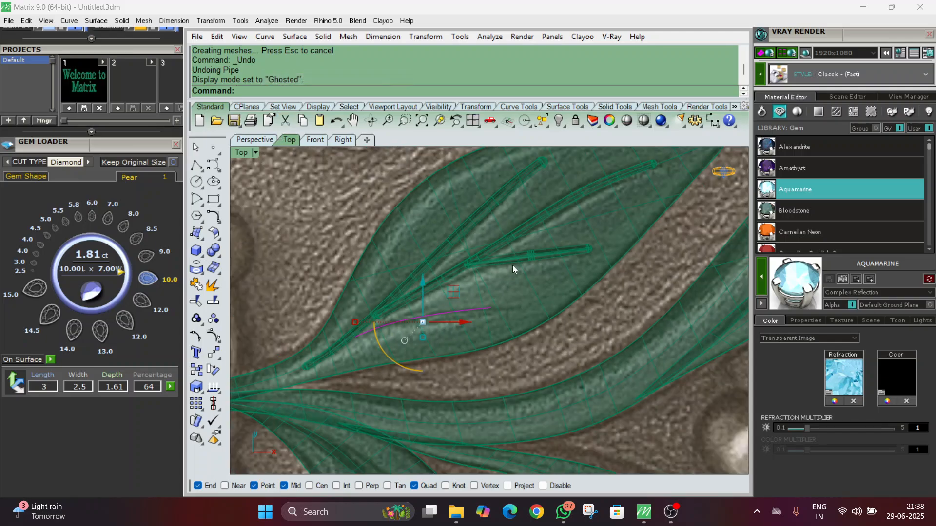
Pipe the large leaf's lowest vein curve with round caps and start and end diameters of about 0.042
scroll(363, 332, "up", 5)
type("Pi")
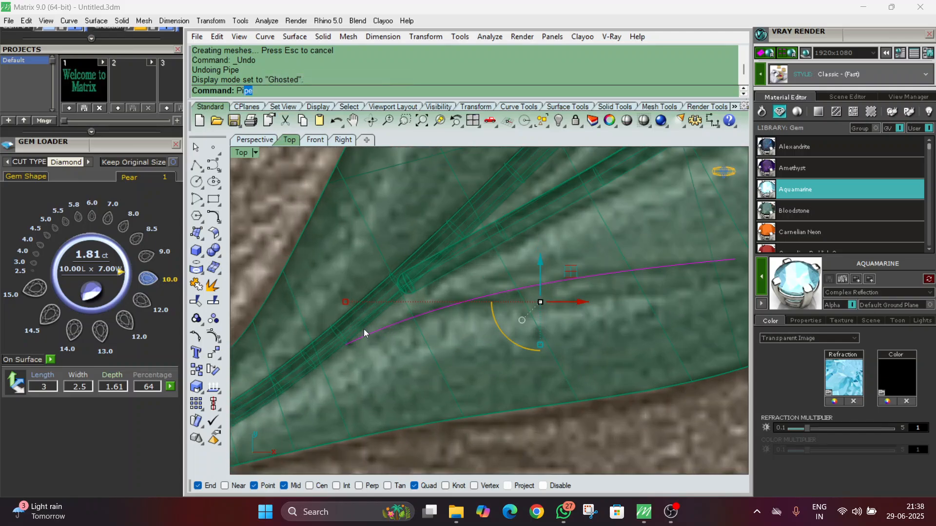
key("Return")
scroll(358, 344, "up", 2)
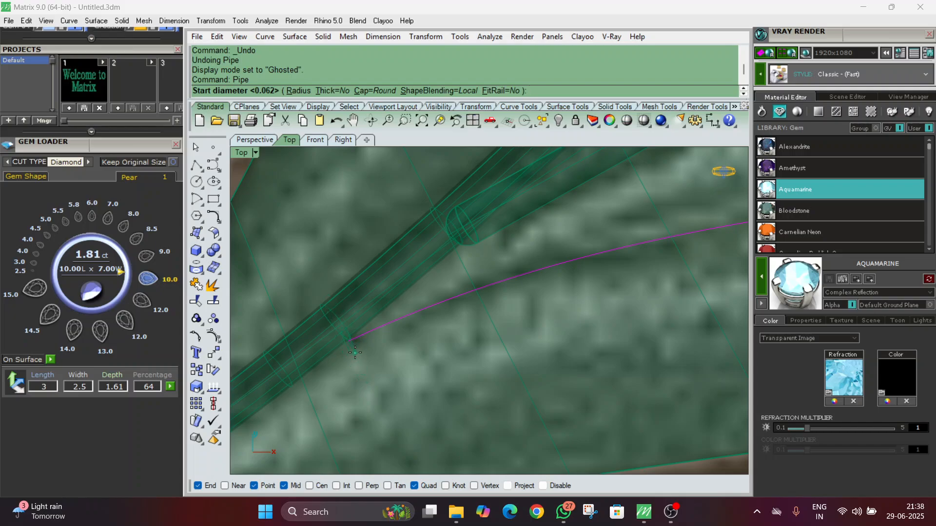
key("Return")
scroll(355, 352, "down", 2)
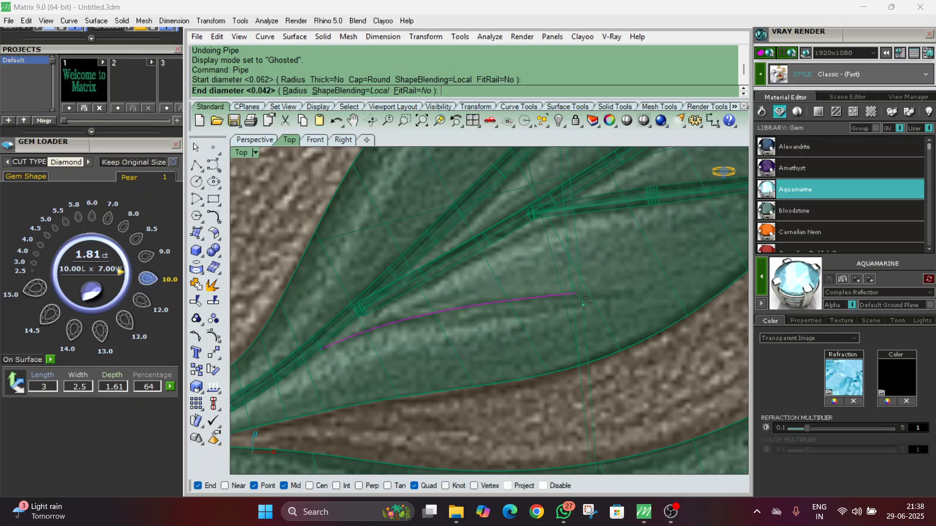
scroll(584, 303, "up", 2)
key("Return")
key("Return")
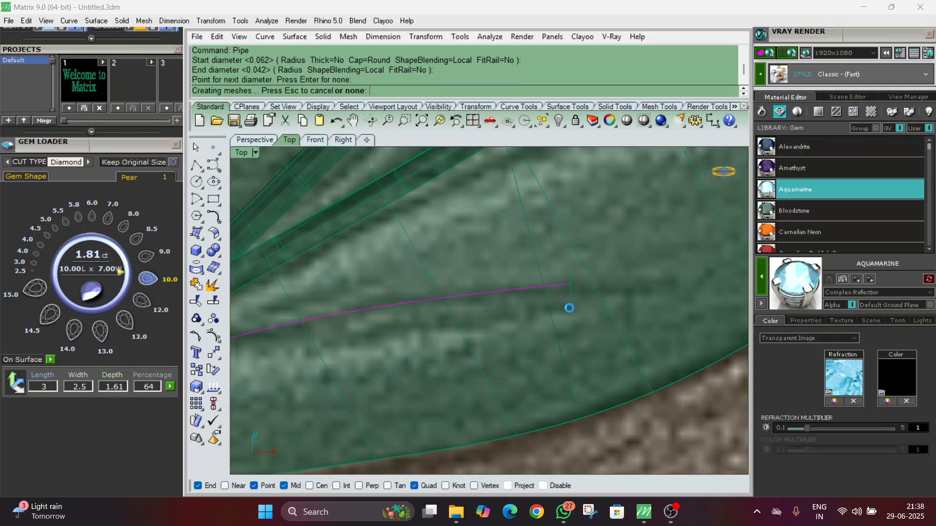
scroll(575, 307, "down", 4)
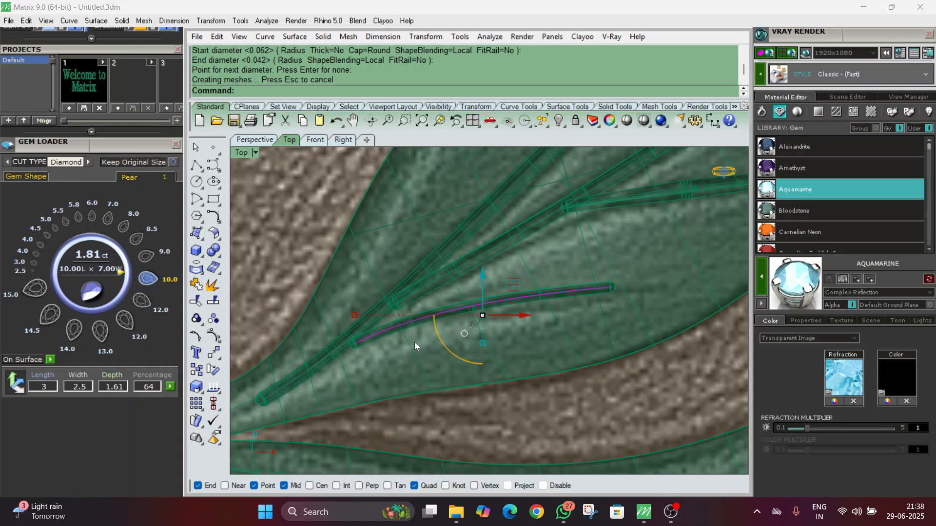
Move the lowest vein curve's start control point inward so its pipe runs into the uppermost vein's pipe
key("F10")
scroll(356, 345, "up", 4)
left_click(359, 345)
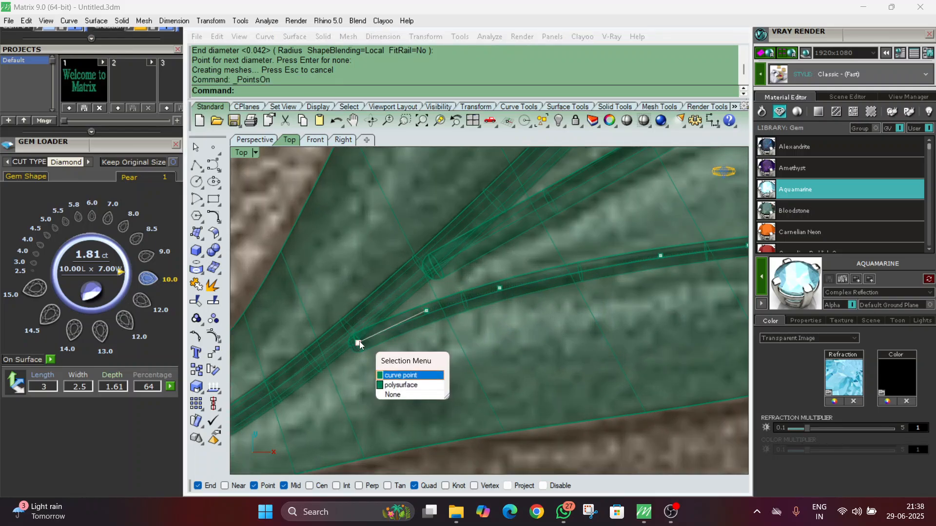
left_click(400, 375)
left_click_drag(384, 312, 357, 317)
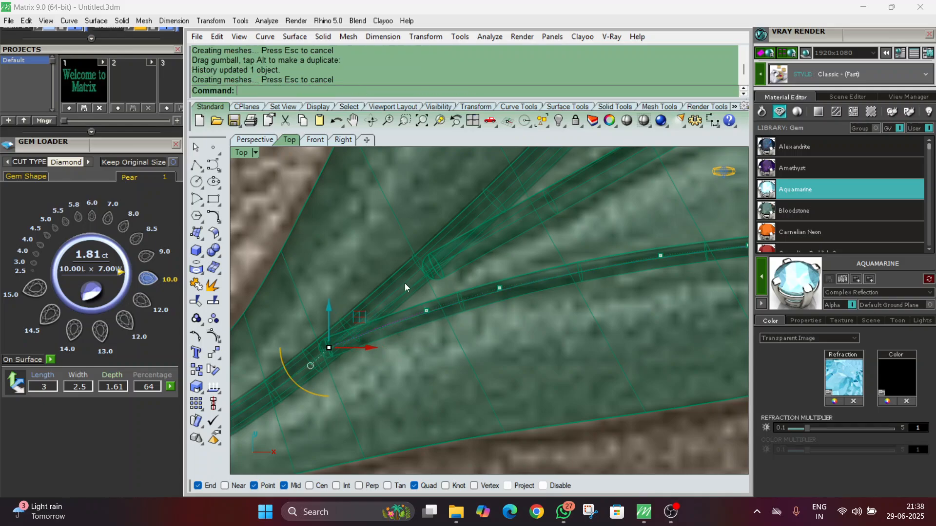
key("Escape")
key("Escape")
Move the second vein curve's start control point down along the uppermost vein so the two pipes merge
left_click(491, 235)
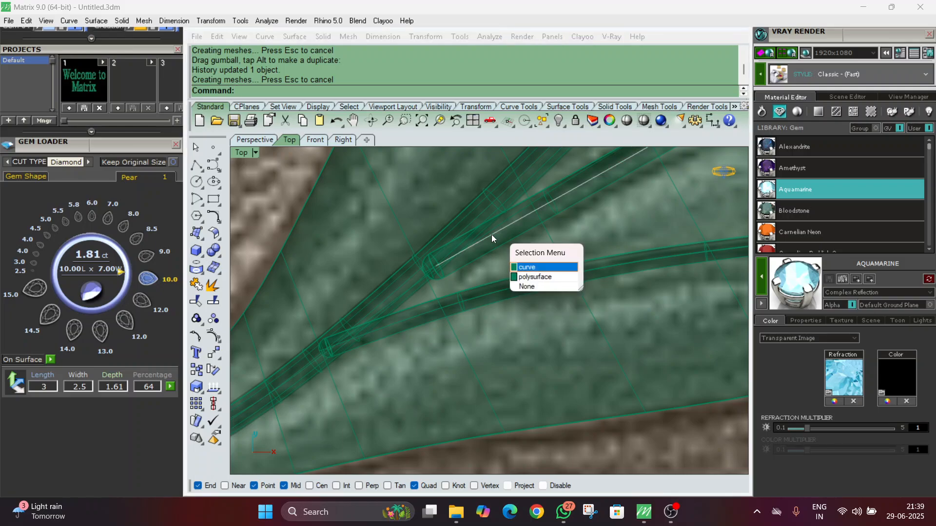
key("F10")
left_click(436, 266)
right_click(439, 264)
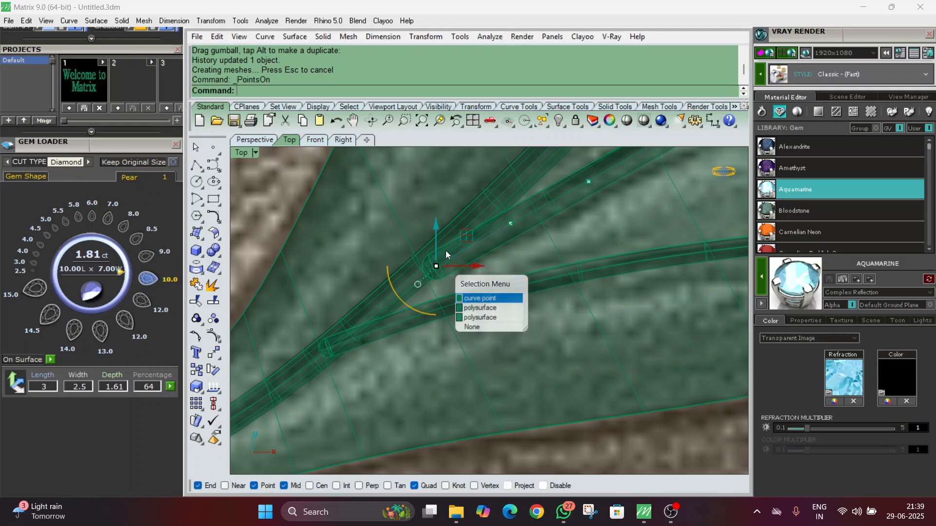
scroll(446, 251, "up", 6)
left_click_drag(453, 253, 407, 277)
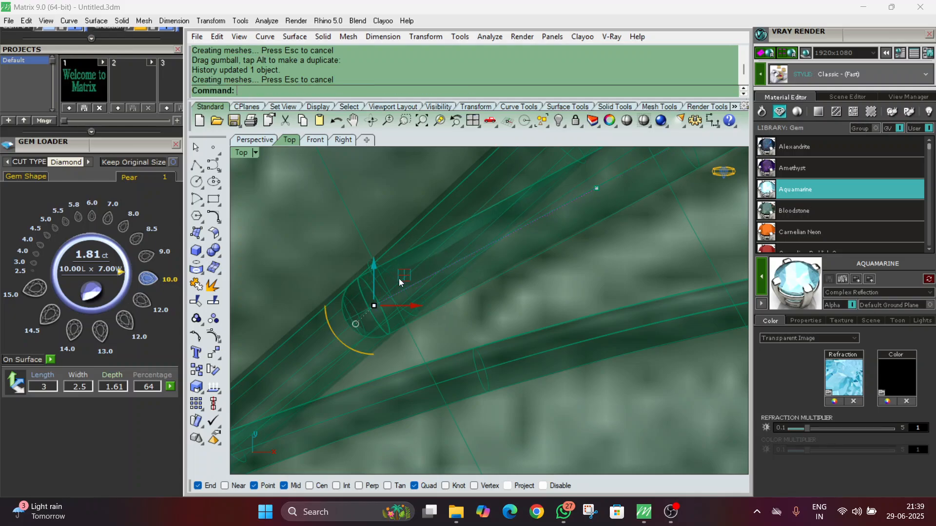
scroll(399, 279, "down", 8)
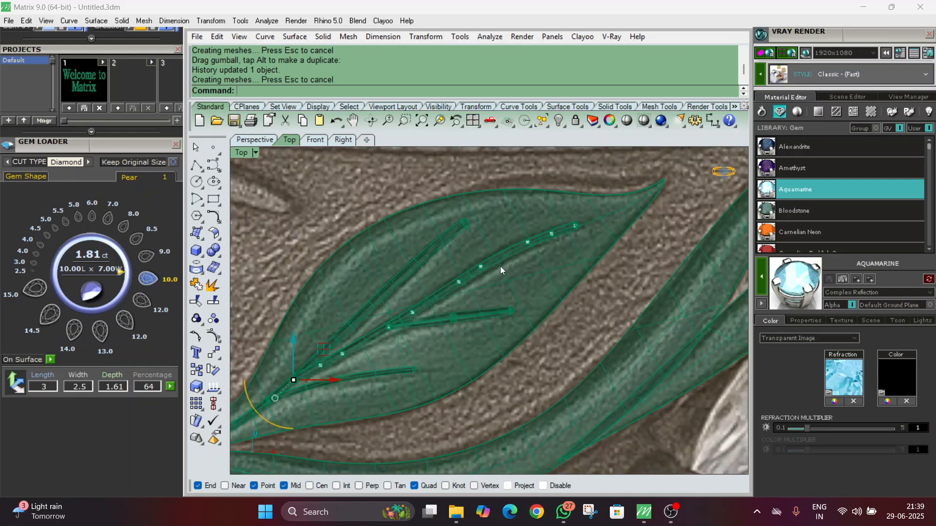
key("Escape")
key("Escape")
Start a round-capped pipe along the narrow lower leaf's midrib curve beside the prong, with a start diameter of about 0.025
scroll(529, 233, "down", 8)
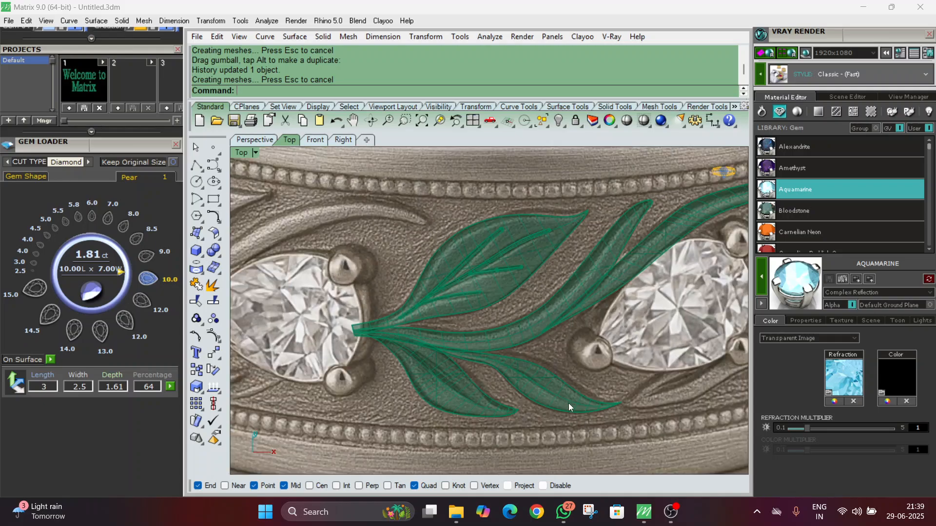
scroll(551, 400, "up", 5)
left_click(532, 396)
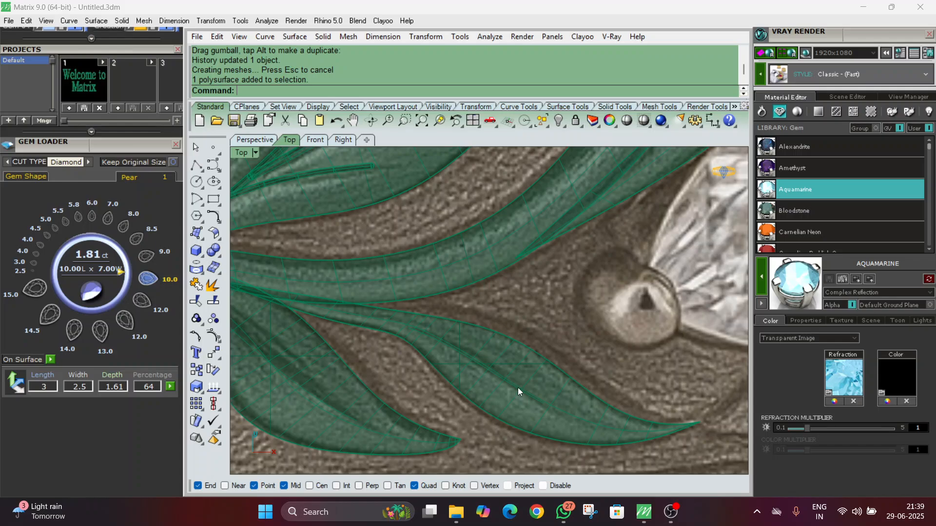
left_click(510, 385)
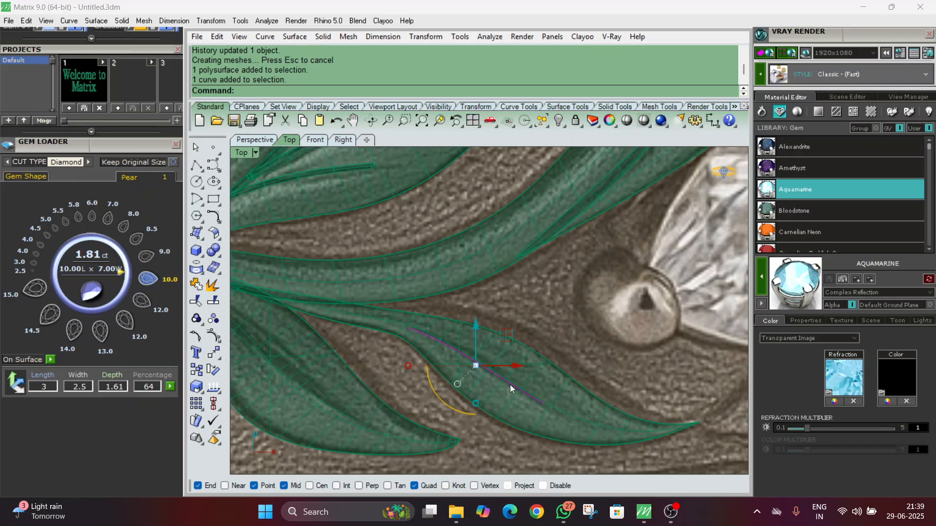
type("pipe")
key("Return")
scroll(510, 384, "up", 6)
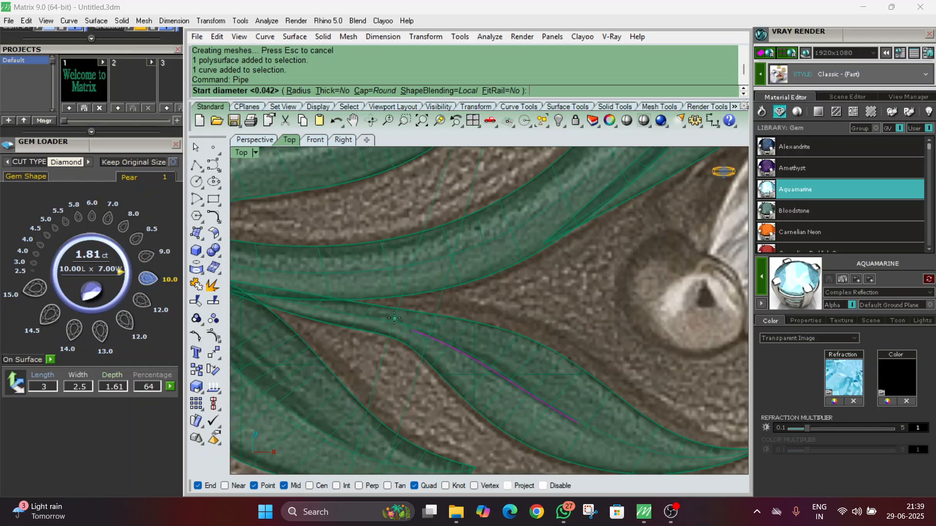
scroll(462, 356, "up", 2)
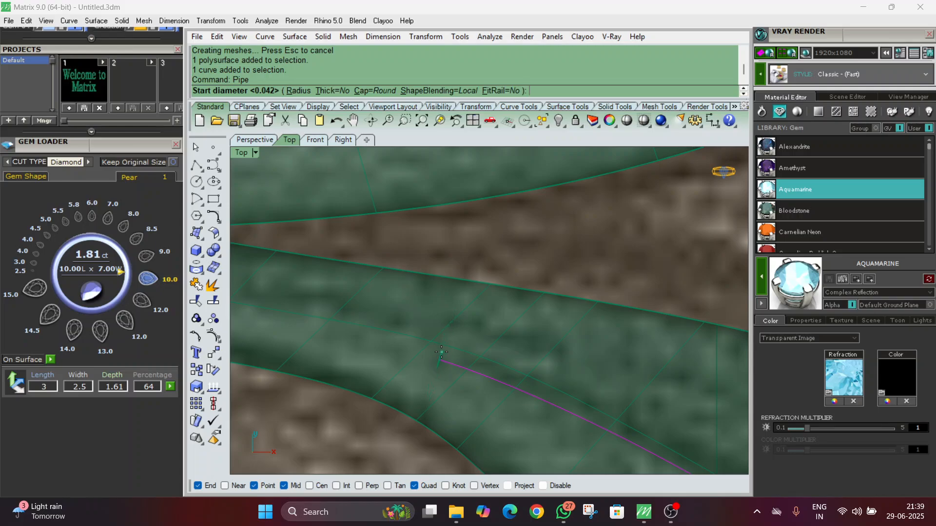
key("Return")
Complete the narrow leaf's midrib pipe with an end diameter of about 0.068 and the same diameter near the curve's middle
scroll(441, 352, "down", 5)
scroll(562, 400, "up", 5)
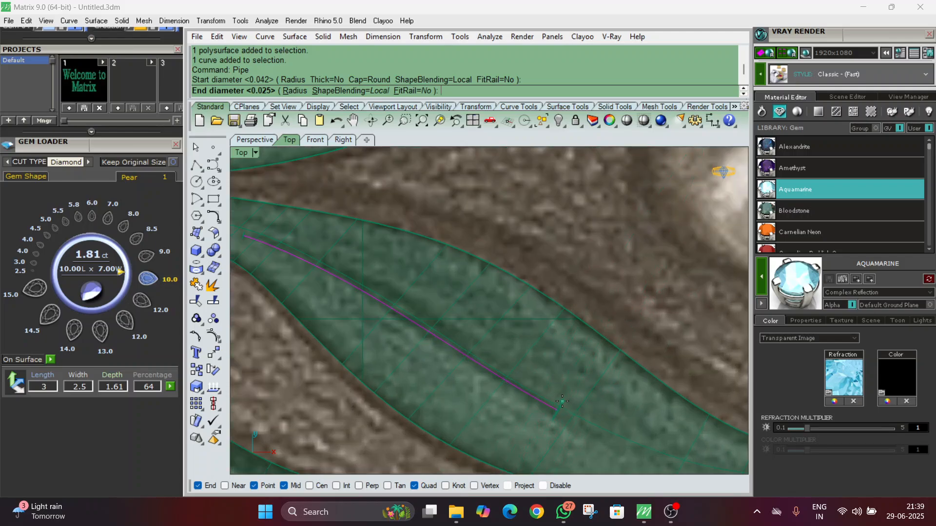
key("Return")
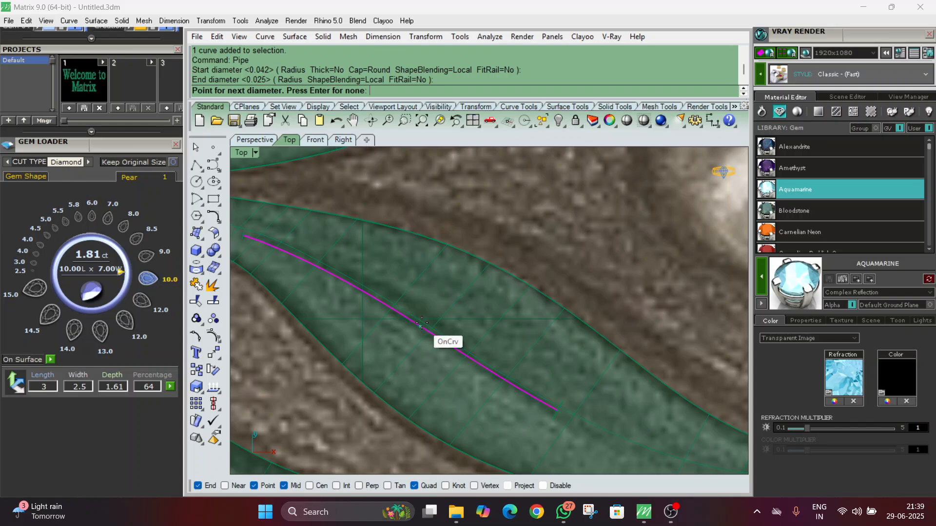
left_click(413, 322)
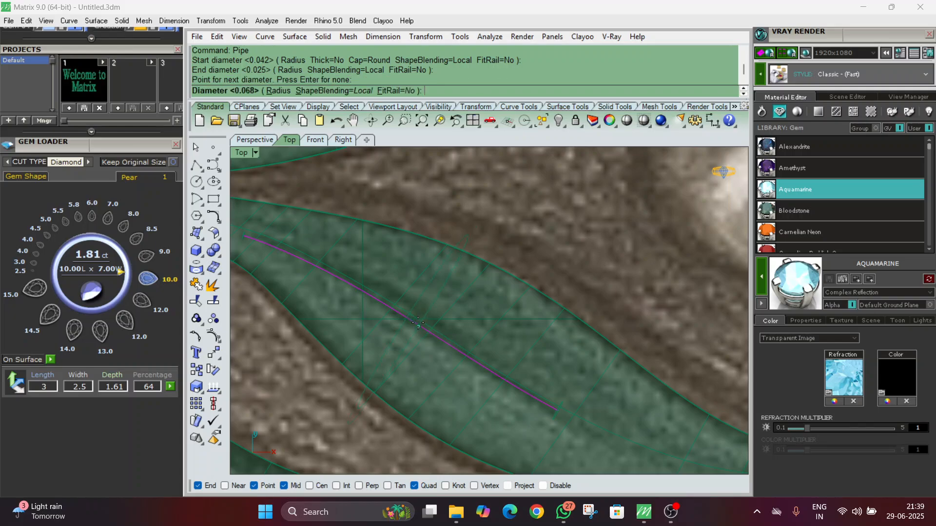
key("Return")
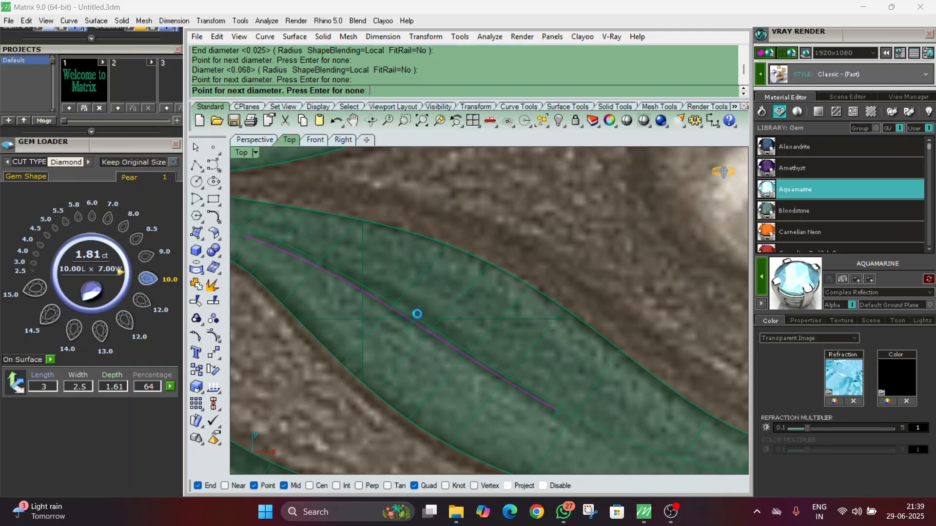
key("Return")
Pipe the broader lower leaf's midrib curve with round caps and a 0.068 diameter at the start, end and near the middle
scroll(482, 306, "down", 3)
right_click_drag(384, 305, 559, 324)
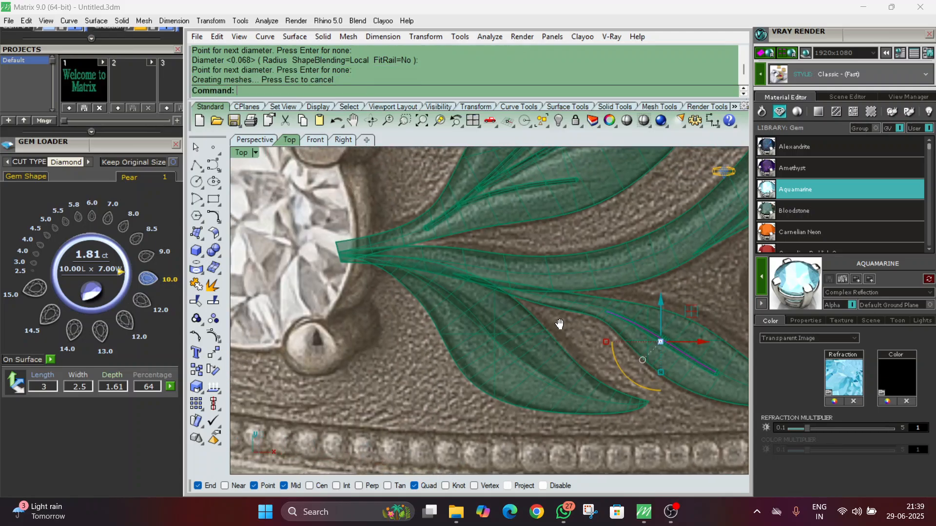
scroll(476, 321, "up", 3)
left_click(469, 314)
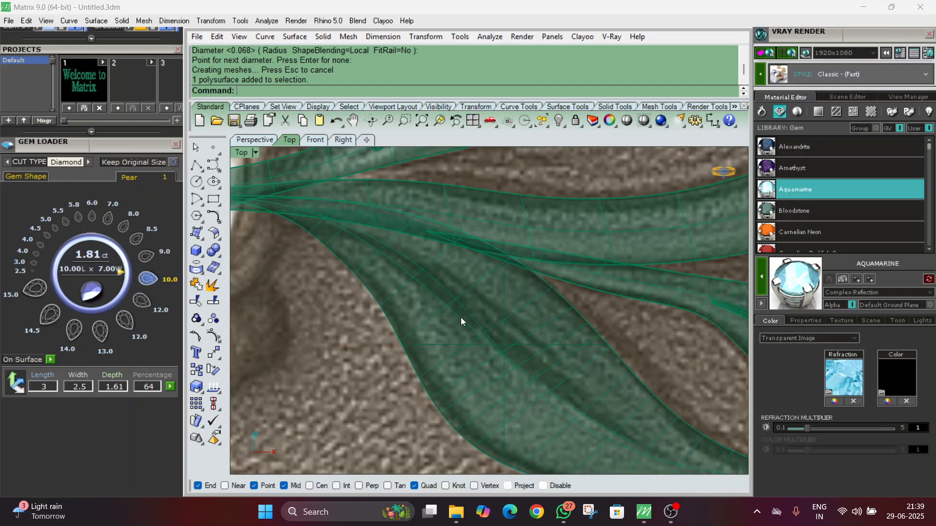
left_click(441, 317)
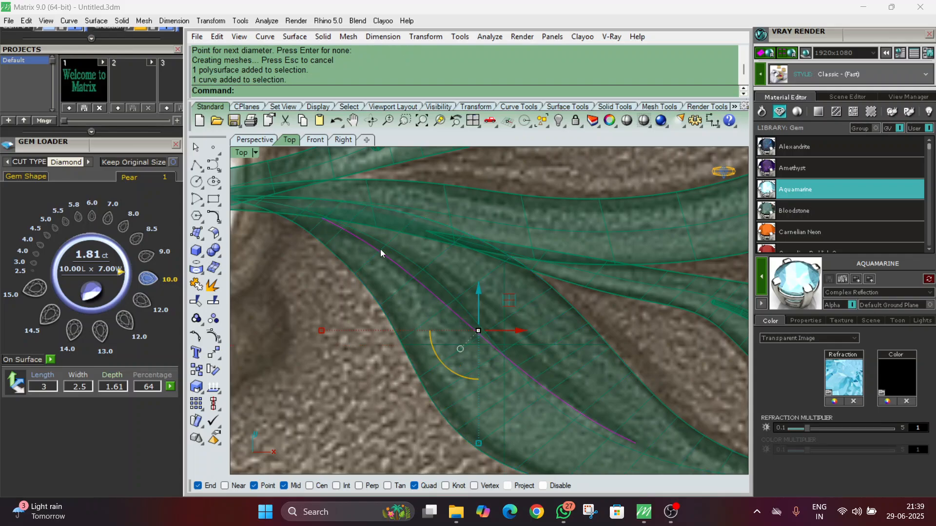
right_click(306, 222)
scroll(330, 217, "up", 2)
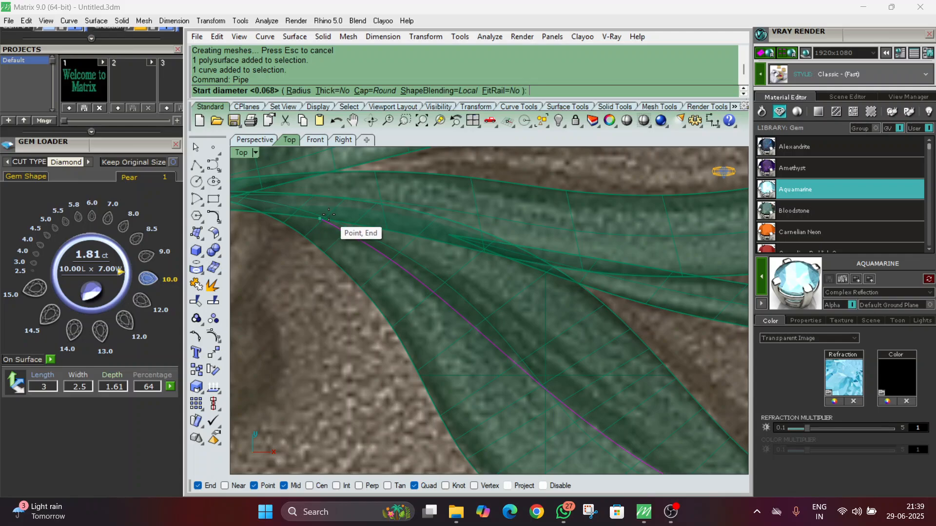
right_click(329, 215)
scroll(331, 215, "down", 5)
right_click(481, 311)
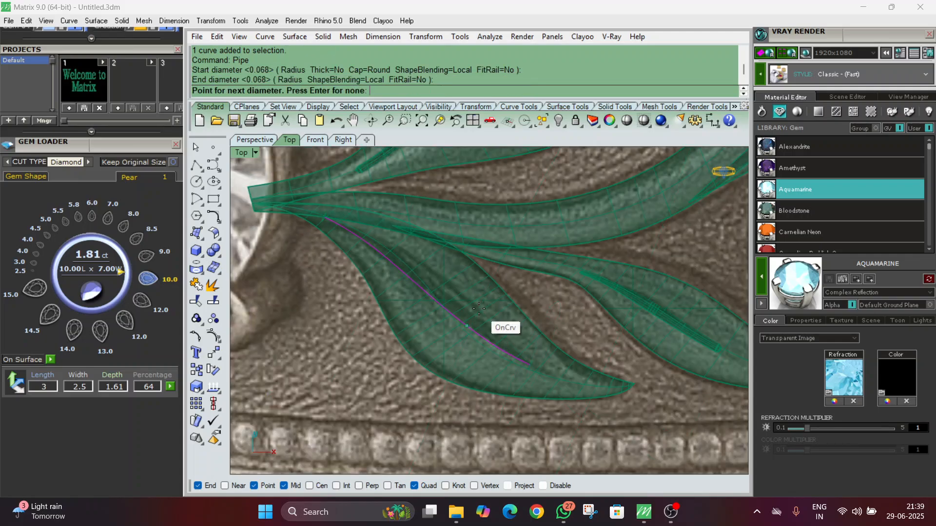
scroll(479, 309, "up", 3)
left_click(425, 281)
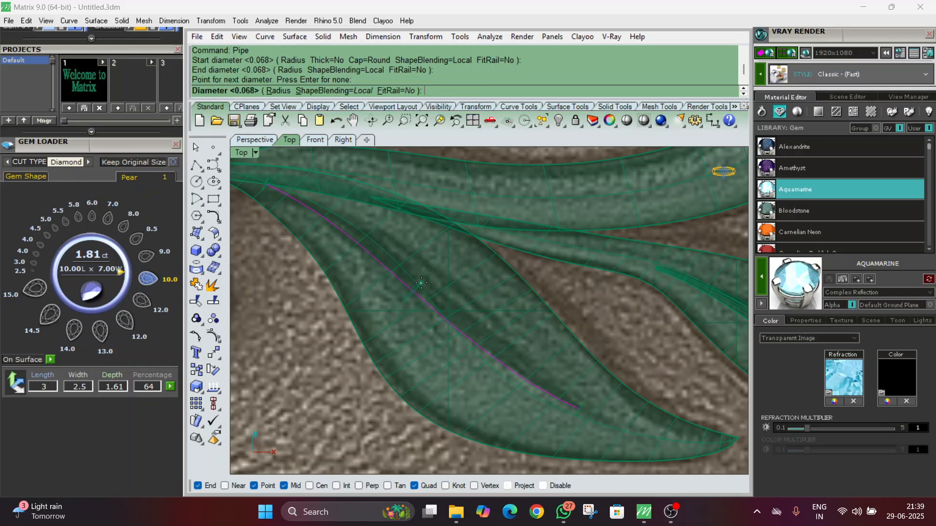
left_click(420, 284)
right_click(424, 292)
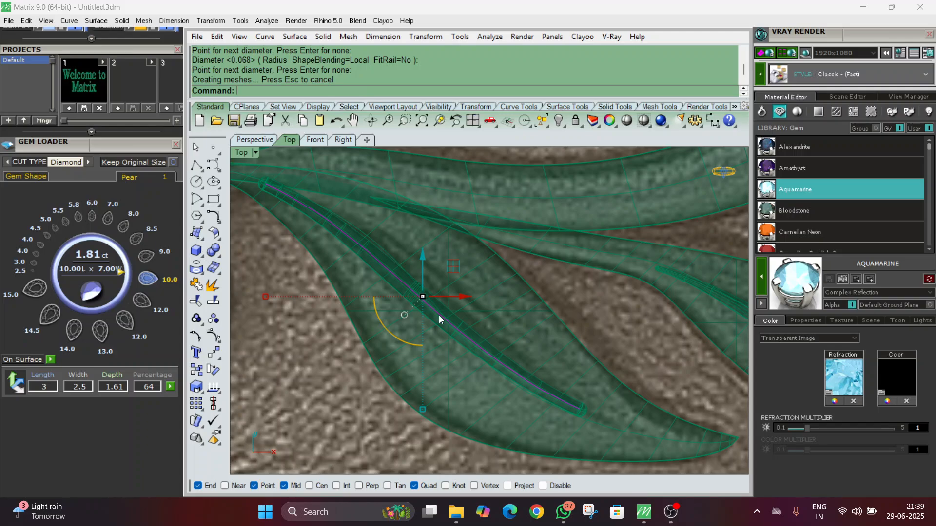
scroll(439, 316, "down", 8)
key("Escape")
Try to subtract all four vein pipes from the large upper leaf with a single Boolean Difference in the perspective view
scroll(445, 318, "down", 5)
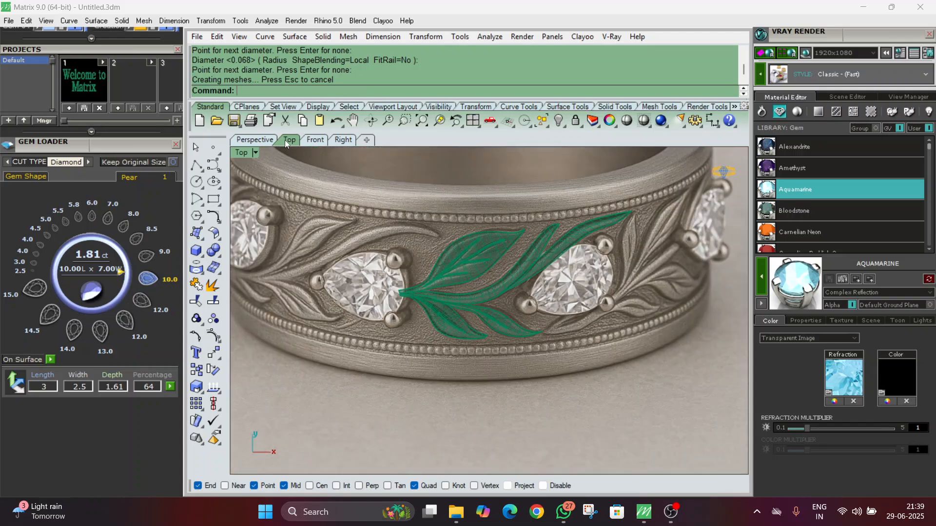
left_click(252, 141)
scroll(517, 333, "down", 5)
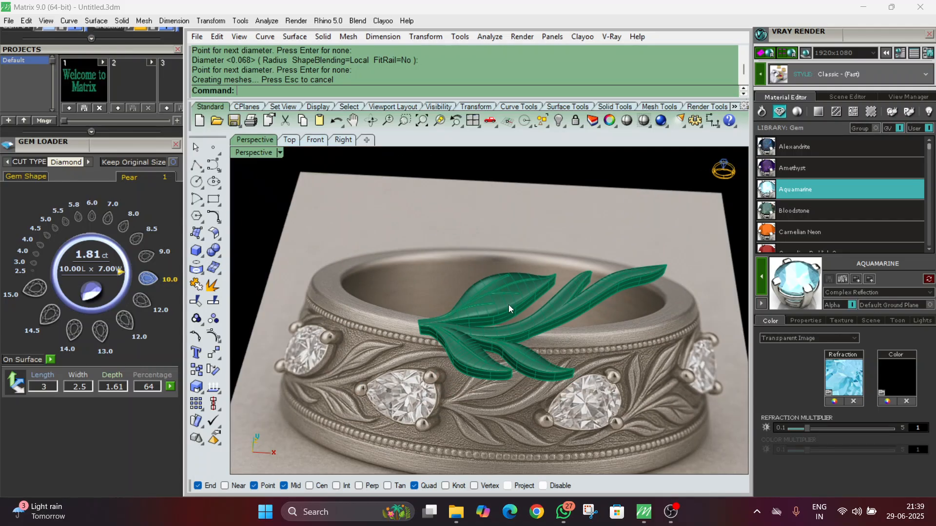
scroll(508, 305, "up", 5)
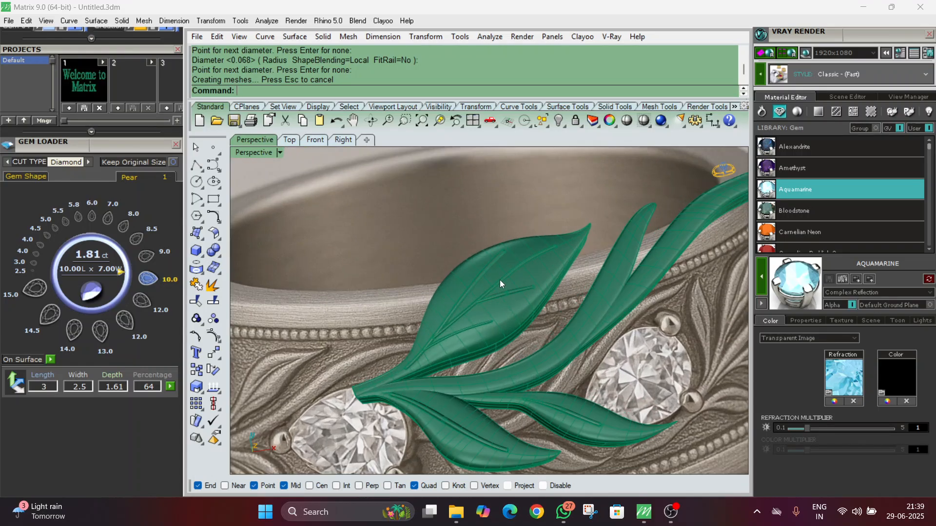
scroll(500, 284, "up", 3)
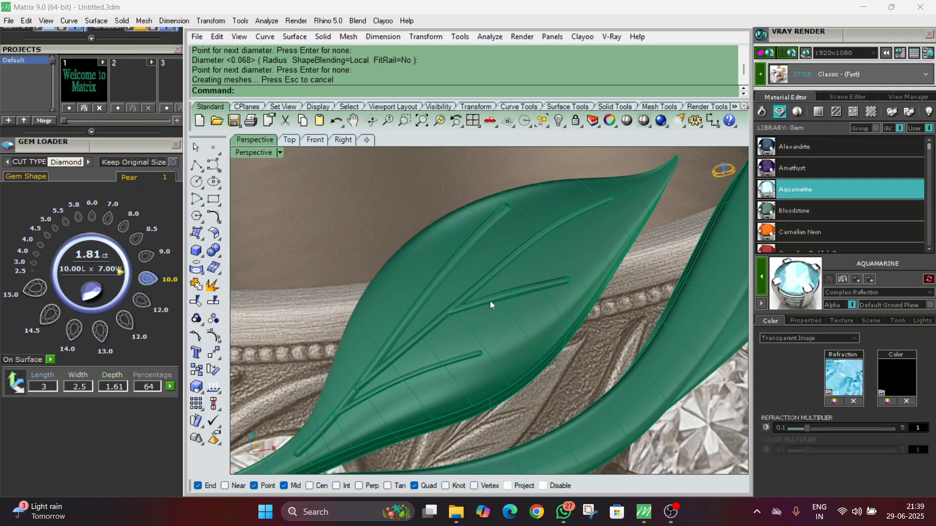
type("Boo")
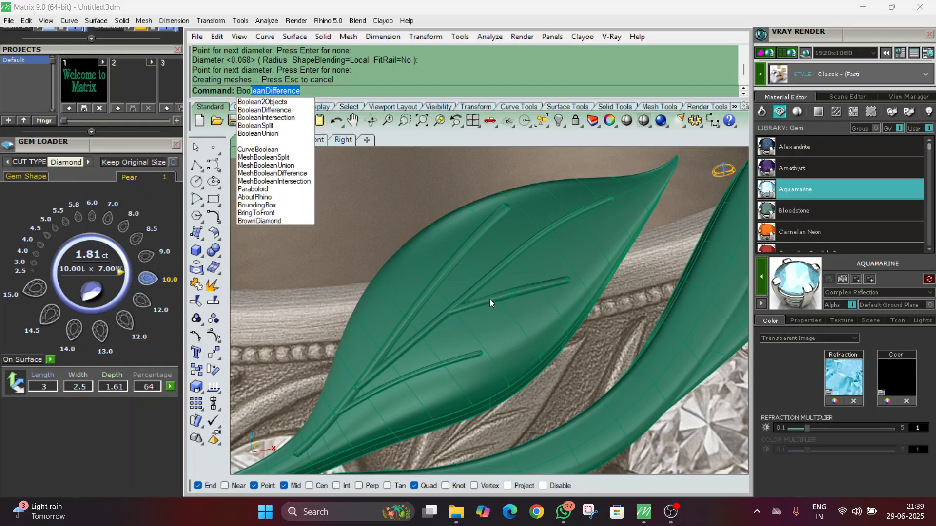
key("Return")
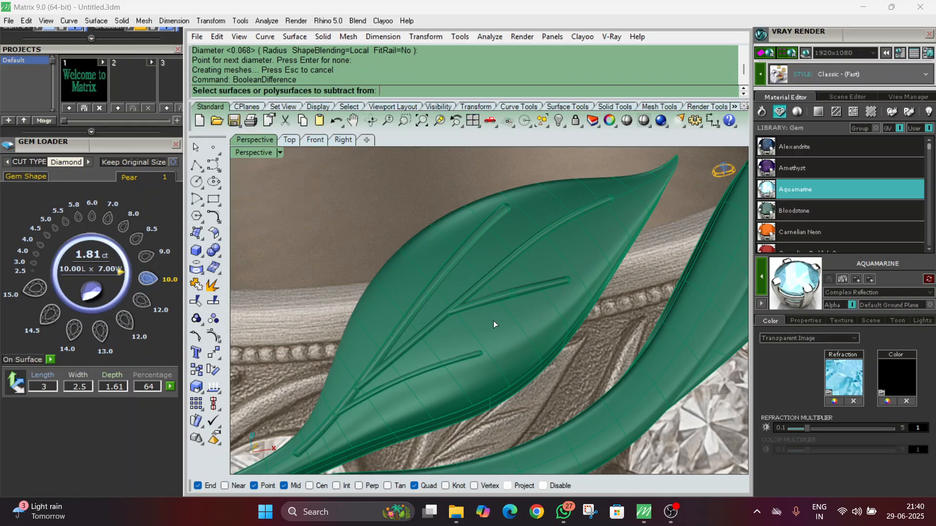
left_click(493, 321)
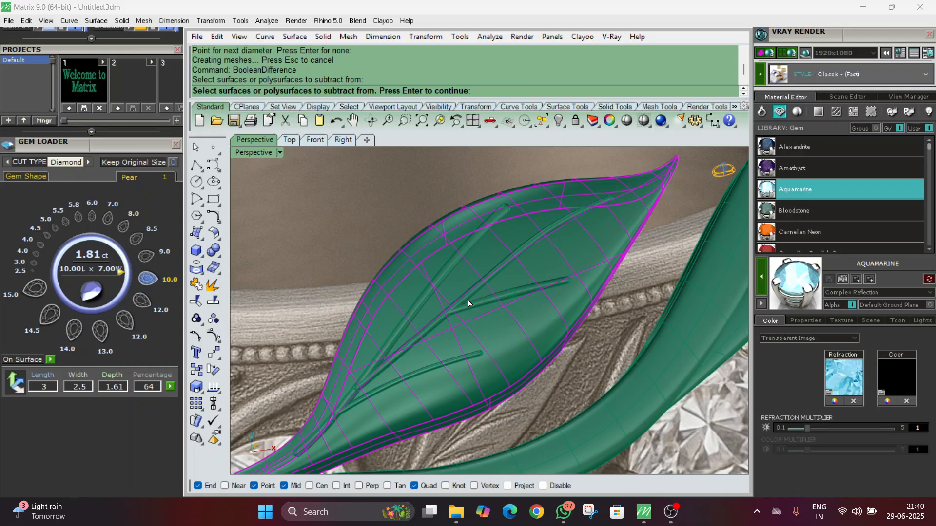
key("Return")
left_click(494, 300)
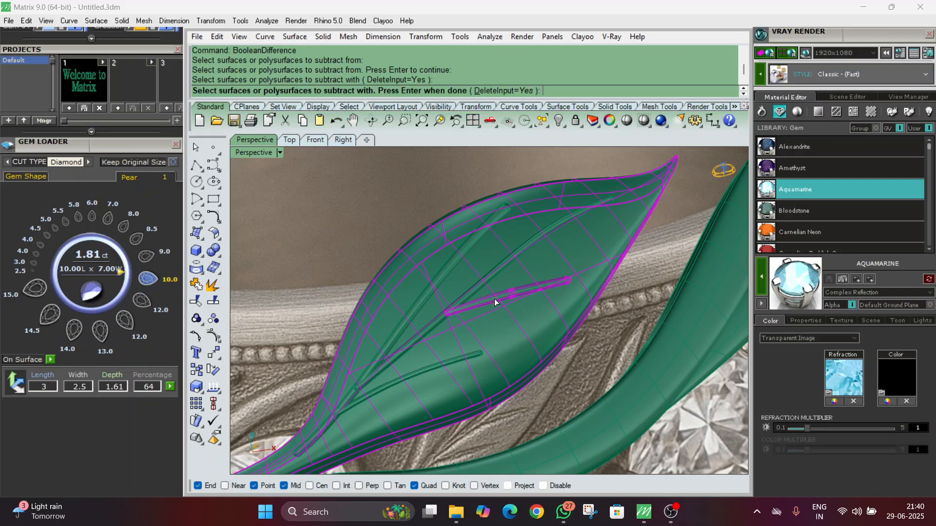
left_click(483, 280)
left_click(439, 278)
scroll(437, 268, "down", 5)
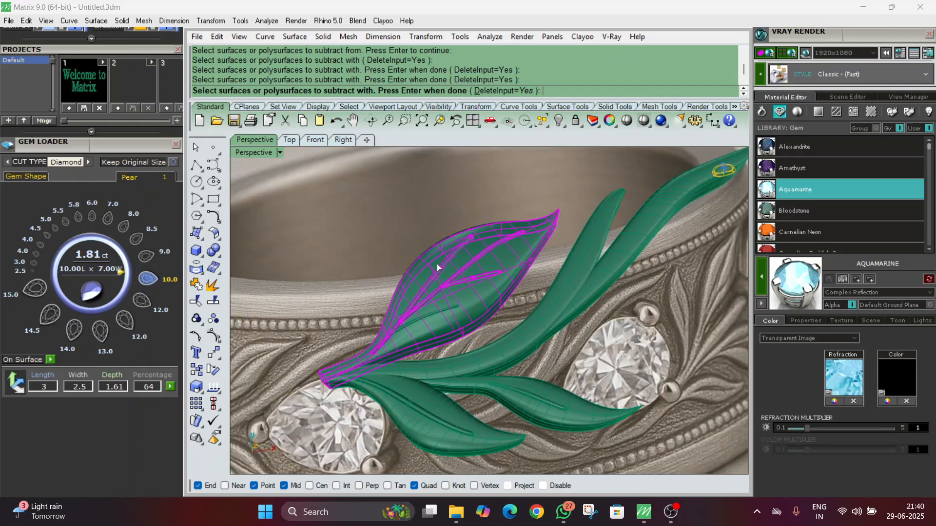
left_click(435, 313)
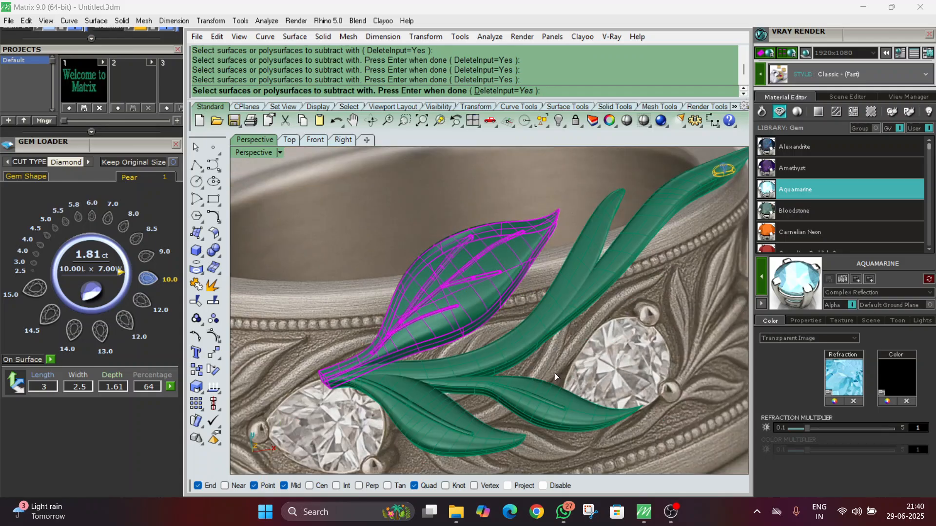
key("Return")
Try to subtract only the lowest side vein's pipe from the large upper leaf with Boolean Difference
scroll(482, 297, "up", 5)
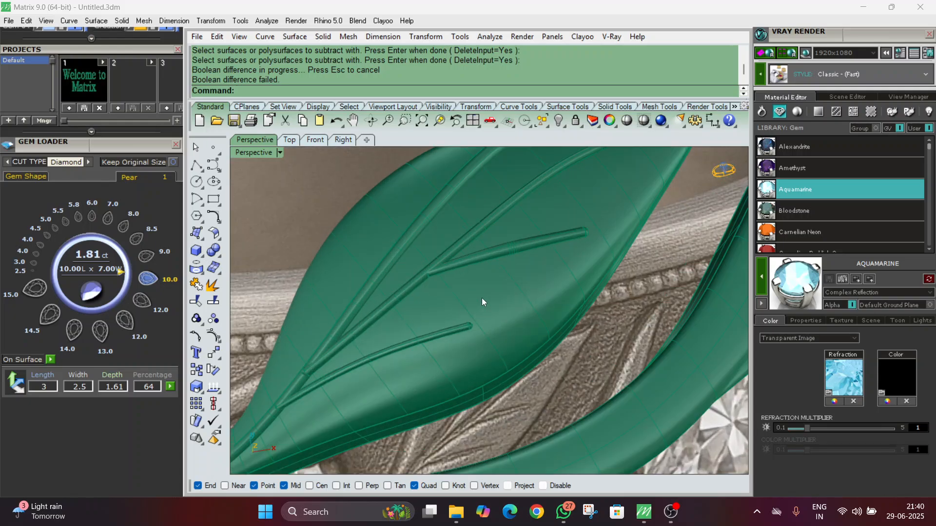
scroll(482, 298, "up", 2)
left_click(470, 283)
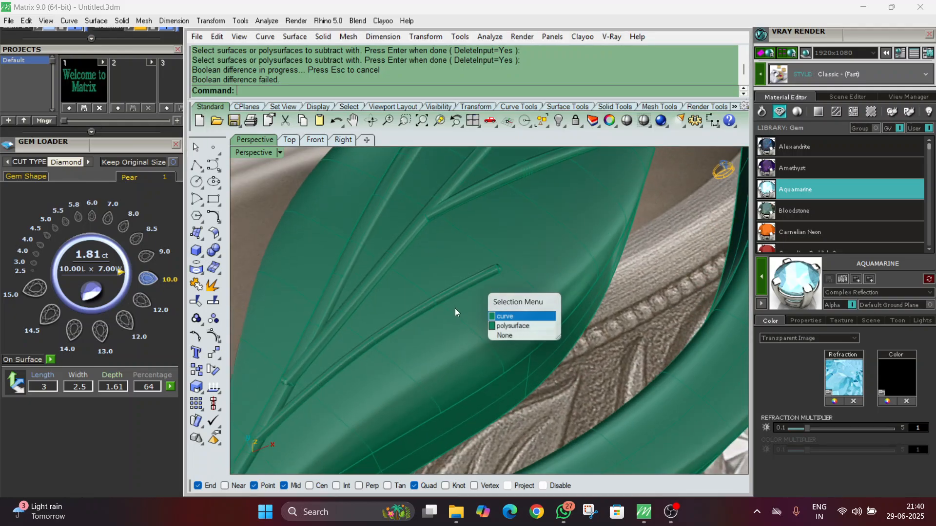
right_click_drag(455, 308, 523, 269)
left_click(486, 321)
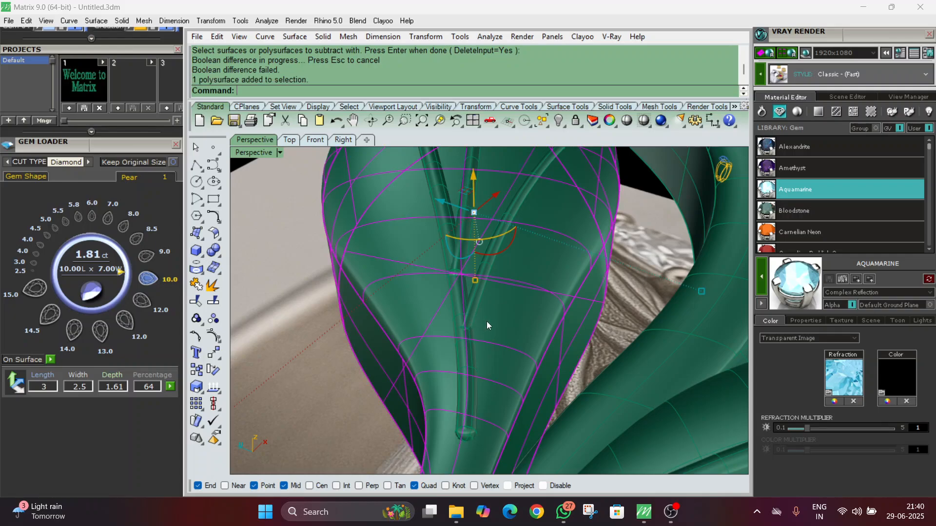
key("Return")
left_click(476, 312)
key("Return")
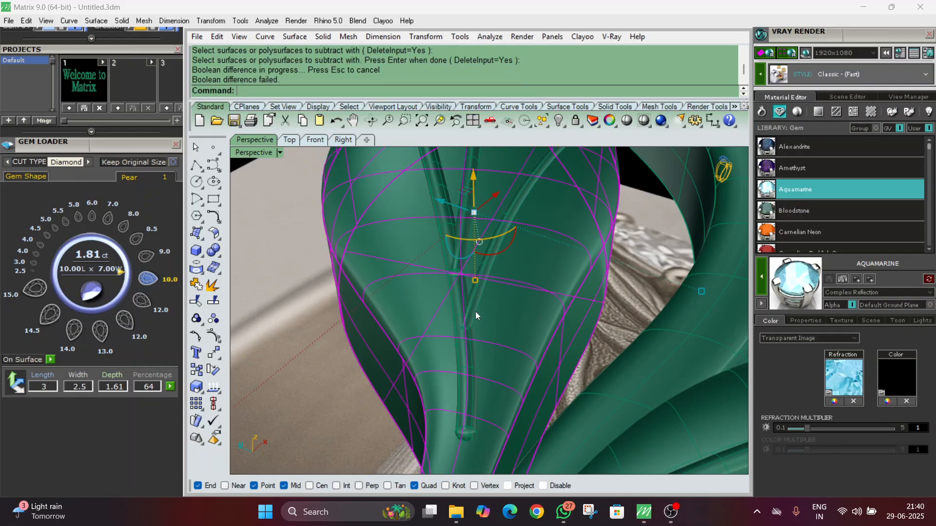
Subtract the long uppermost vein's pipe from the large upper leaf to engrave its groove
key("Return")
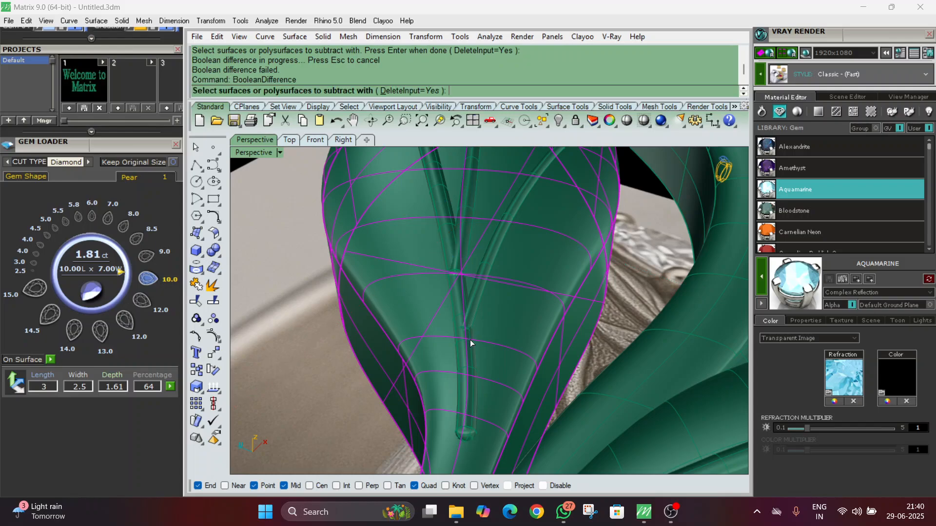
left_click(470, 341)
key("Return")
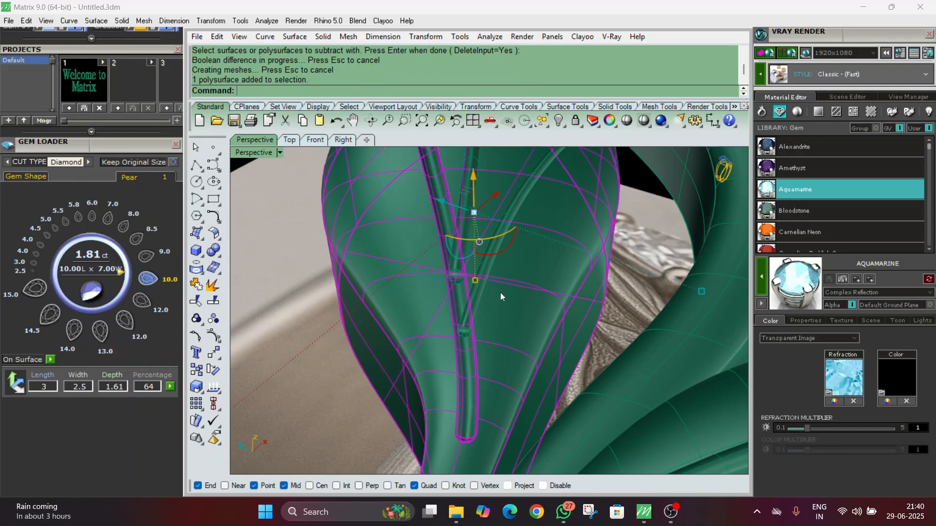
Try to subtract the remaining vein pipes from the large upper leaf one at a time, including the central one toward the tip
key("Return")
left_click(488, 279)
key("Return")
key("Return")
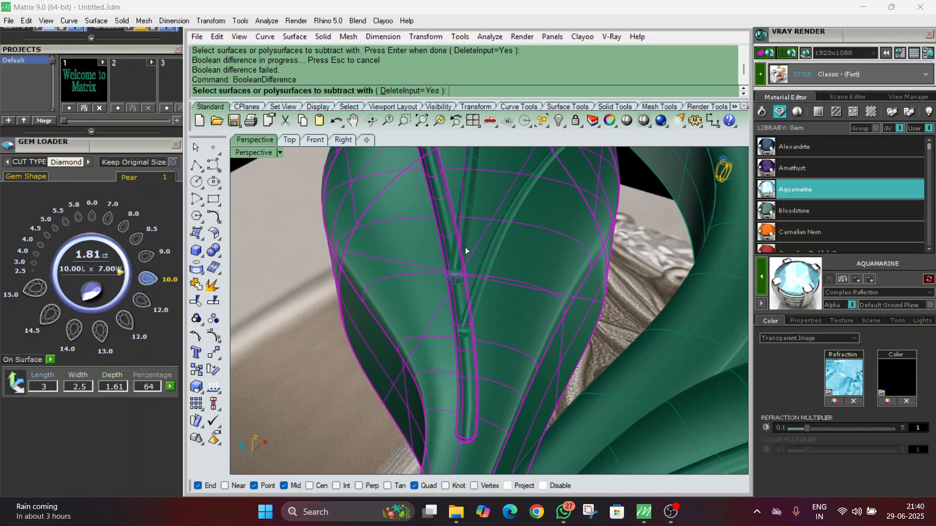
left_click(468, 228)
key("Return")
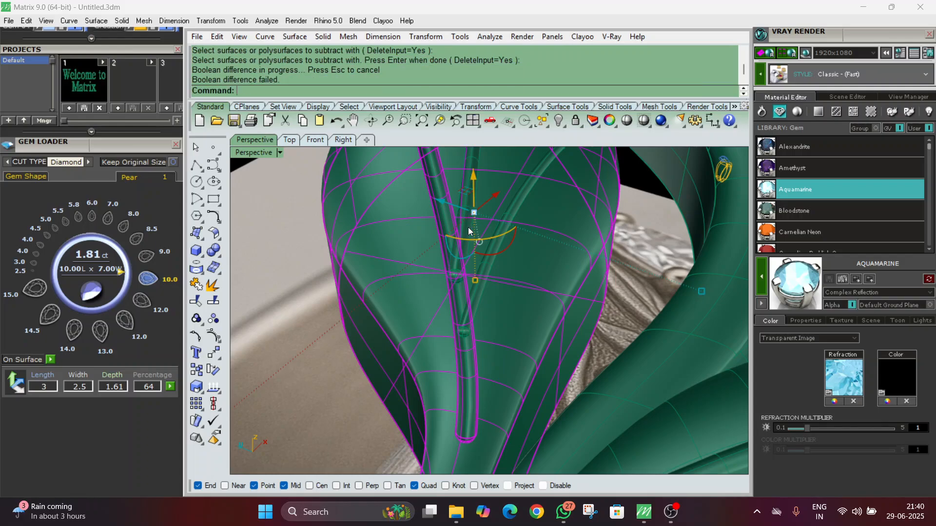
scroll(458, 336, "down", 5)
scroll(463, 265, "up", 6)
key("Return")
left_click(464, 266)
key("Return")
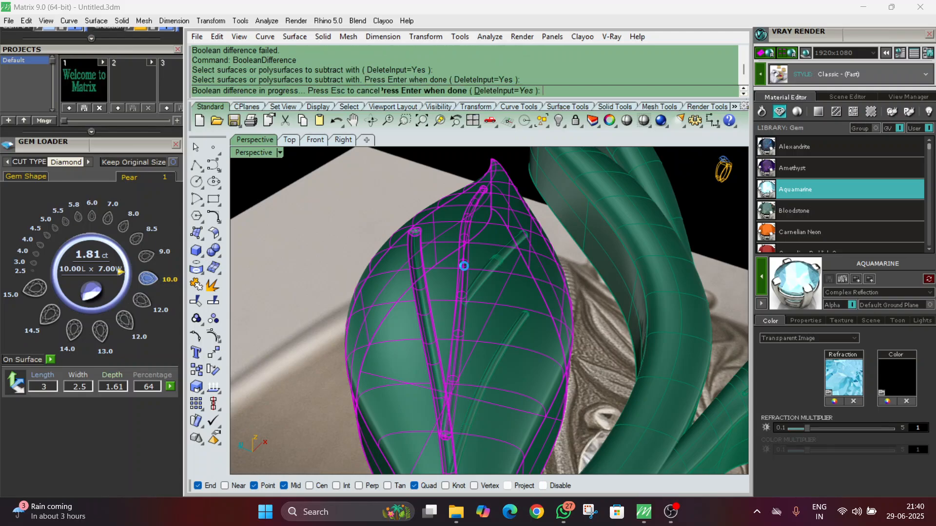
key("Escape")
Delete the pipe of the side vein nearest the large leaf's tip, keeping its curve
left_click(500, 266)
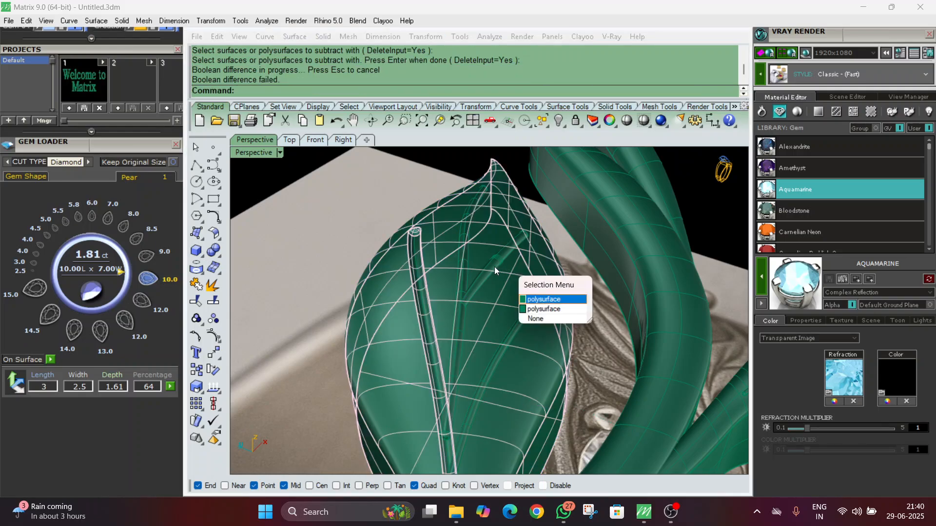
left_click(528, 308)
scroll(501, 258, "up", 4)
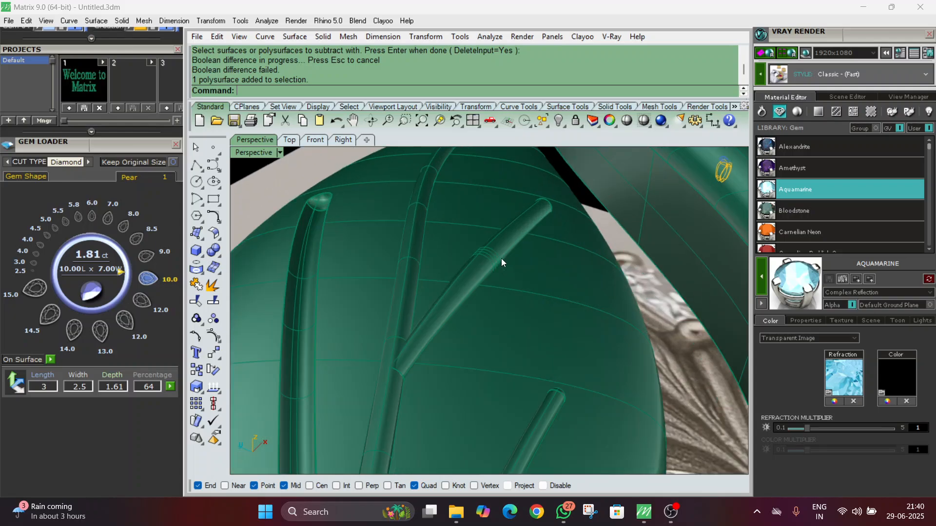
key("Delete")
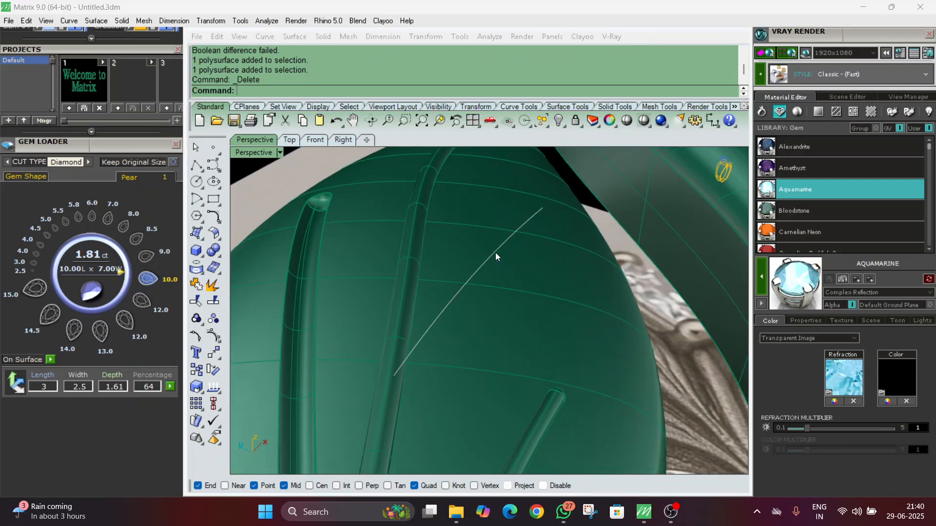
Try a round-capped pipe with a uniform 0.2 diameter along the bare side vein curve, and undo it
left_click(496, 252)
key("Return")
type("Pipe")
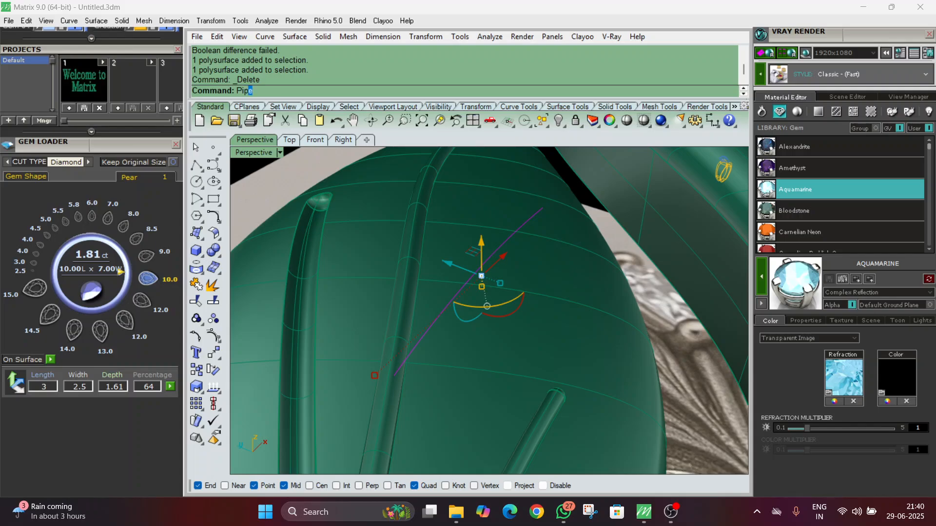
key("Return")
type(".")
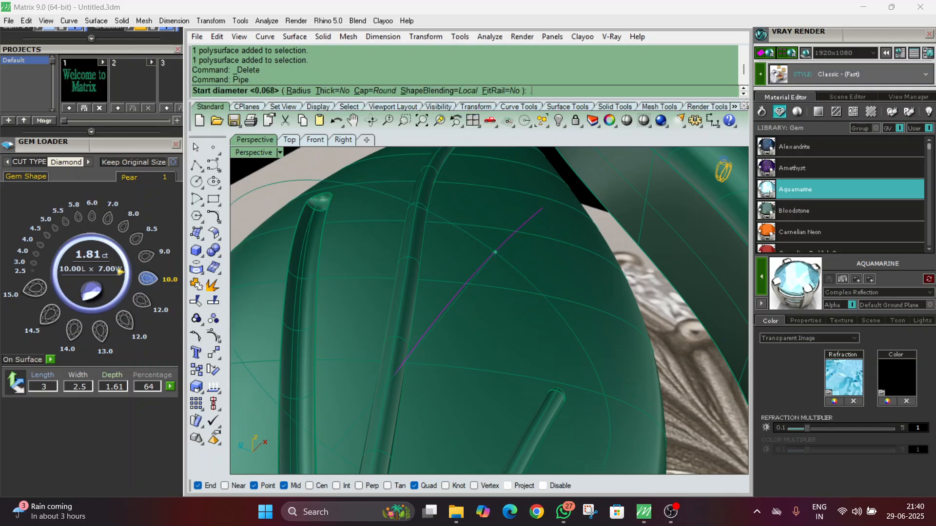
type("2")
key("Return")
key("Return")
Try the same side vein pipe with a uniform 0.15 diameter, and undo it
key("Return")
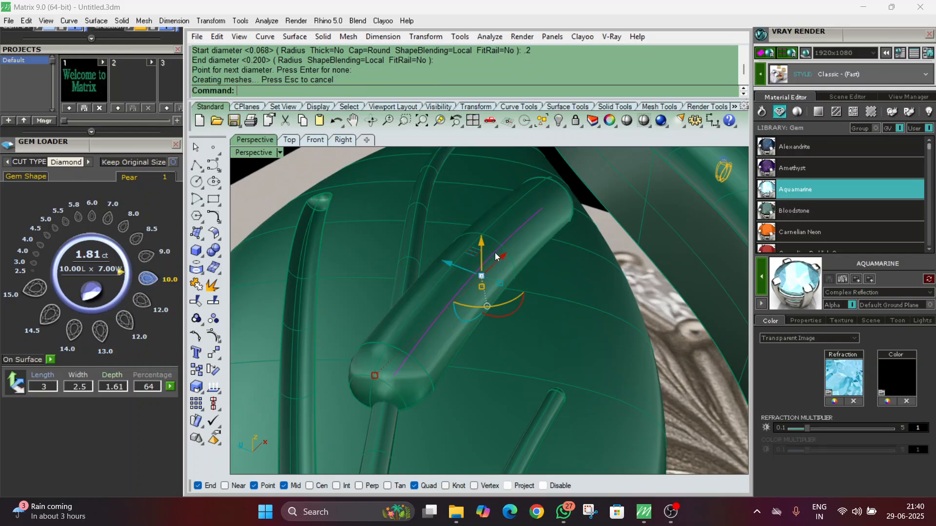
key("ctrl+z")
key("Return")
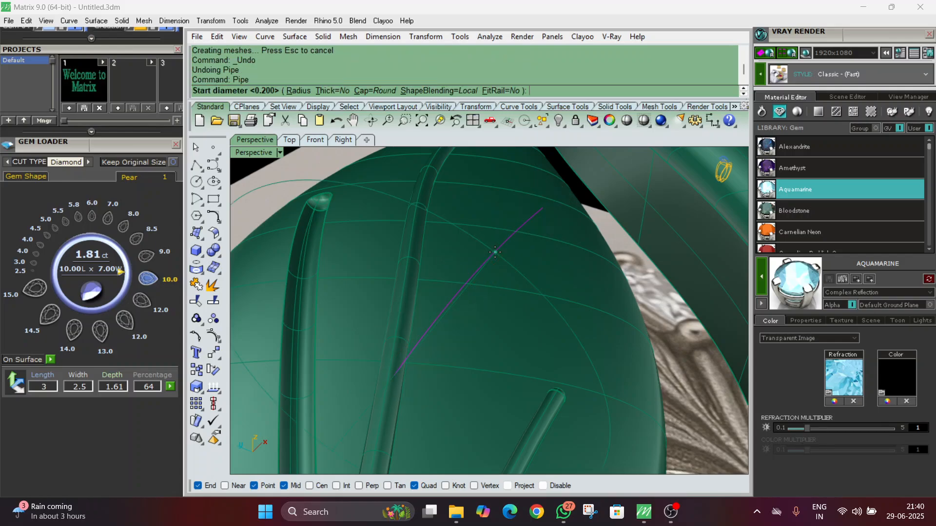
type(".15")
key("Return")
key("Return")
key("Return")
key("ctrl+z")
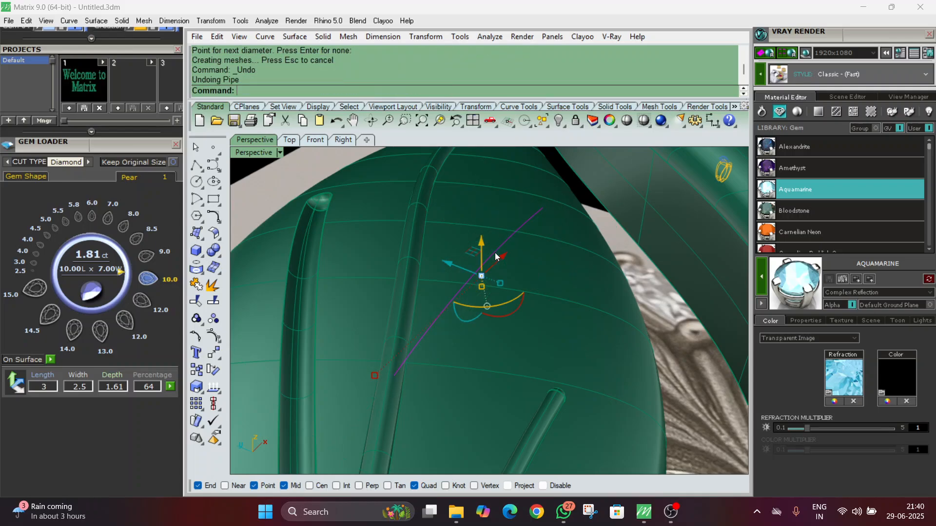
Try a round-capped pipe with a uniform 0.05 diameter along the bare side vein curve nearest the large leaf's tip
key("Return")
type(".0")
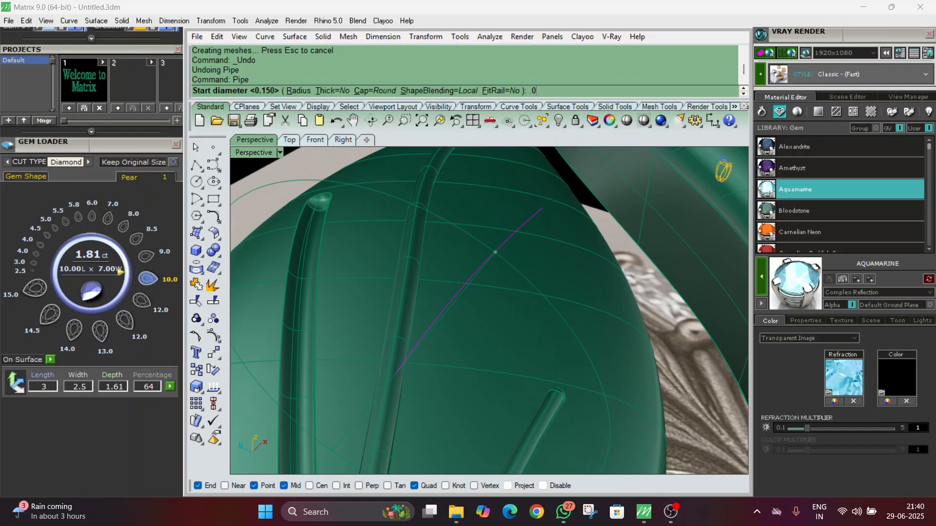
type("5")
key("Return")
key("Return")
key("Return")
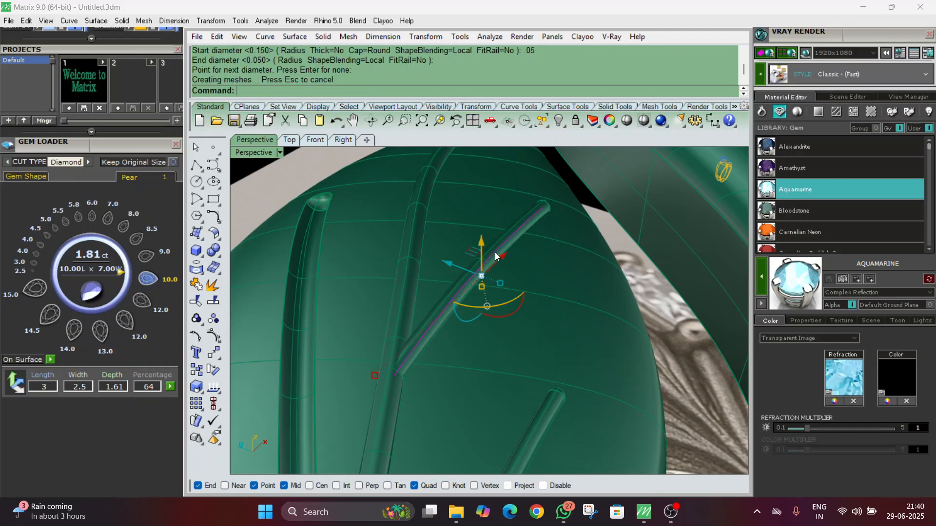
Try to subtract the 0.05 side vein pipe from the large leaf, and undo the pipe
key("Escape")
type("BooleanDifference")
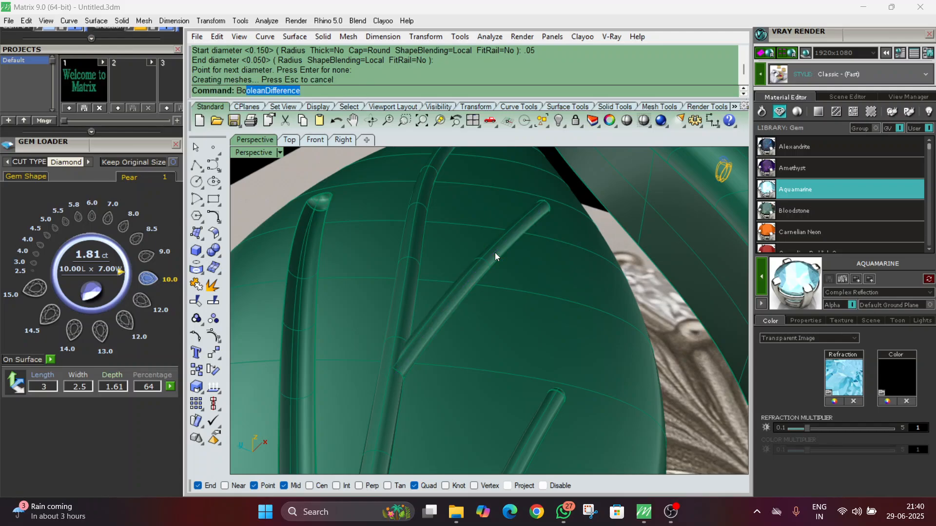
key("Return")
left_click(509, 297)
key("Return")
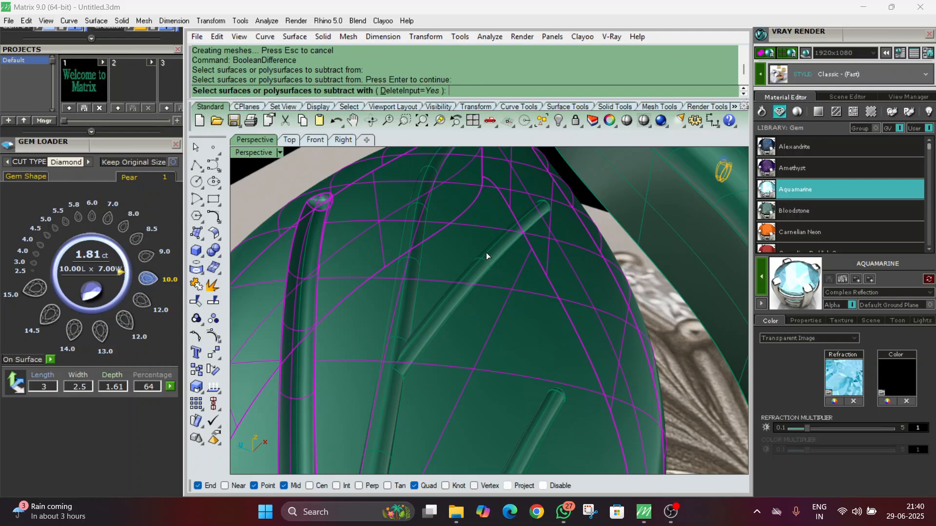
left_click(486, 253)
key("Return")
left_click(481, 263)
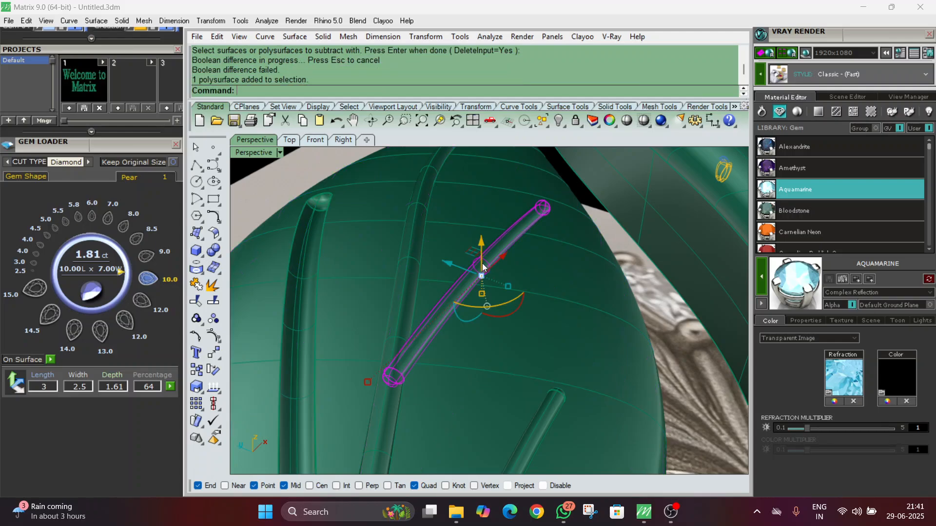
left_click(481, 352)
scroll(567, 264, "up", 8)
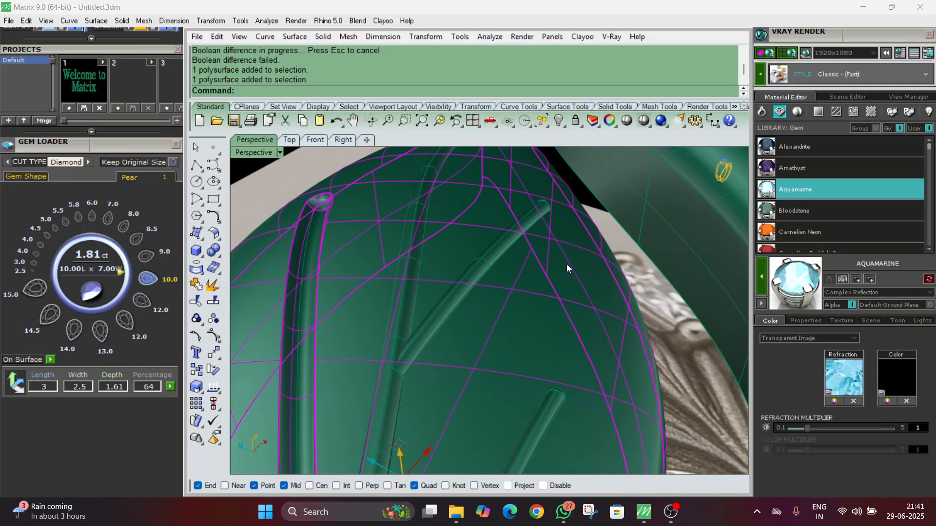
key("ctrl+z")
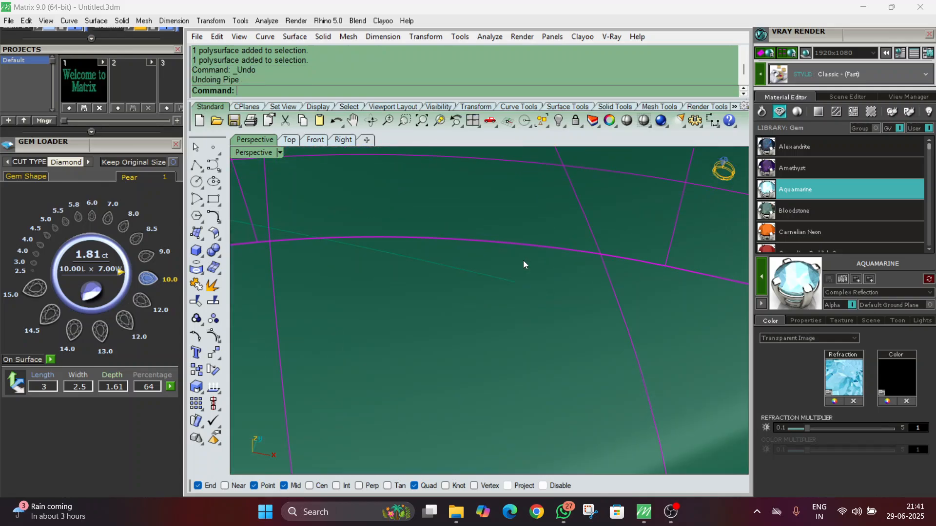
Pull the bare side vein curve onto the large leaf's surface, deleting the input curve
left_click(504, 268)
key("Return")
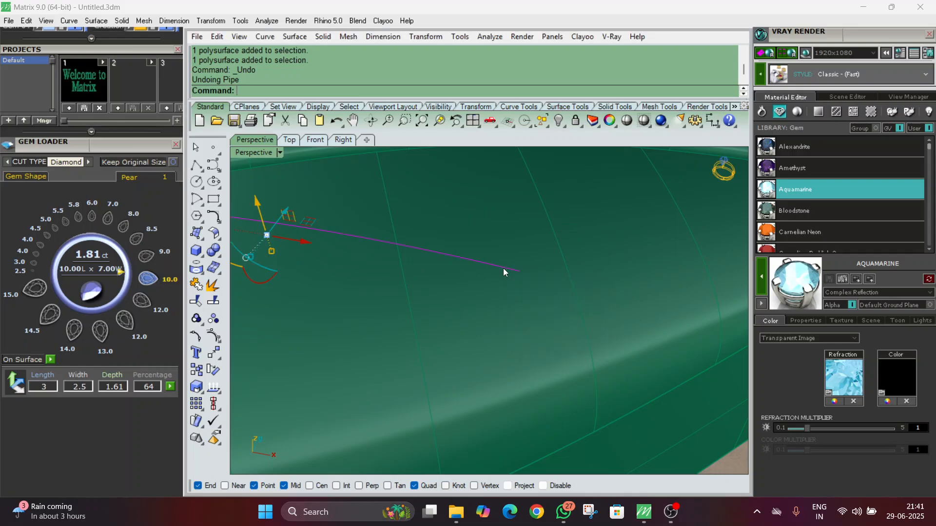
type("Pull")
key("Return")
left_click(479, 310)
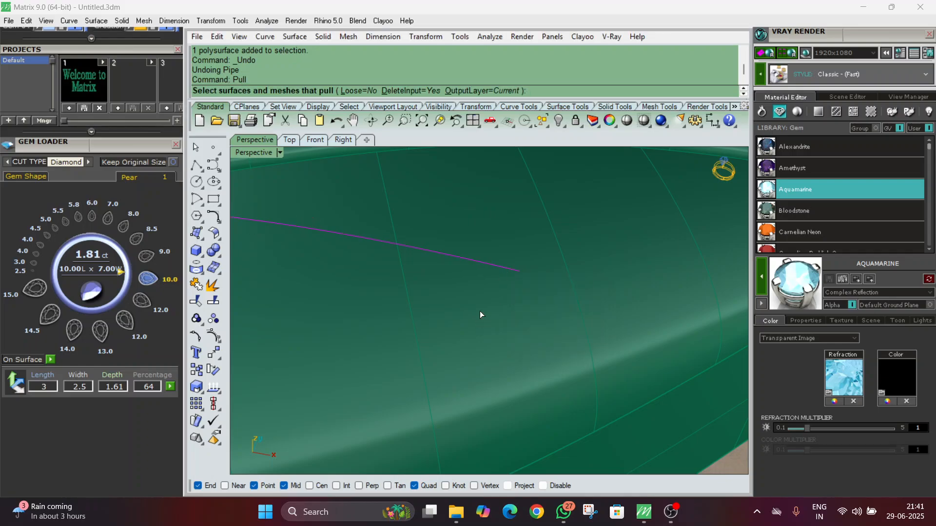
key("Return")
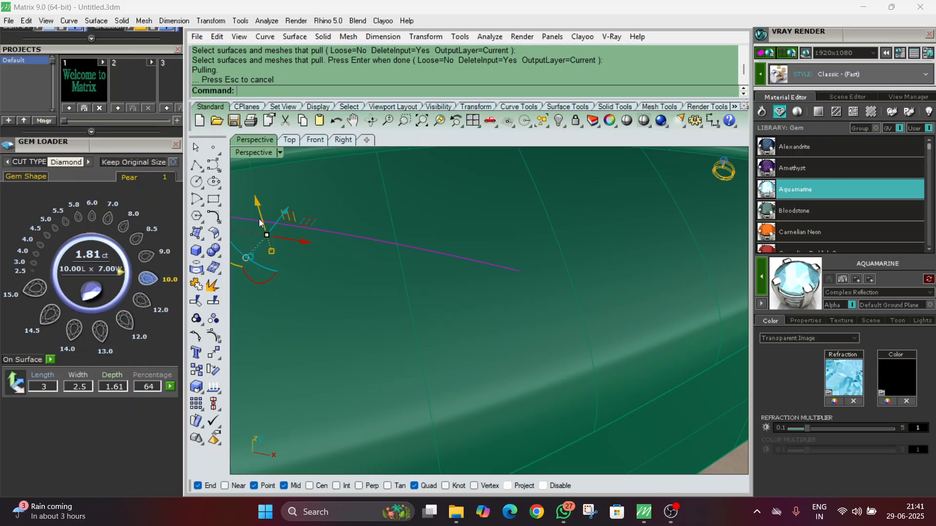
Try a round-capped pipe with a uniform 0.05 diameter along the pulled side vein curve
type("Pipe")
key("Return")
key("Return")
key("Return")
key("Return")
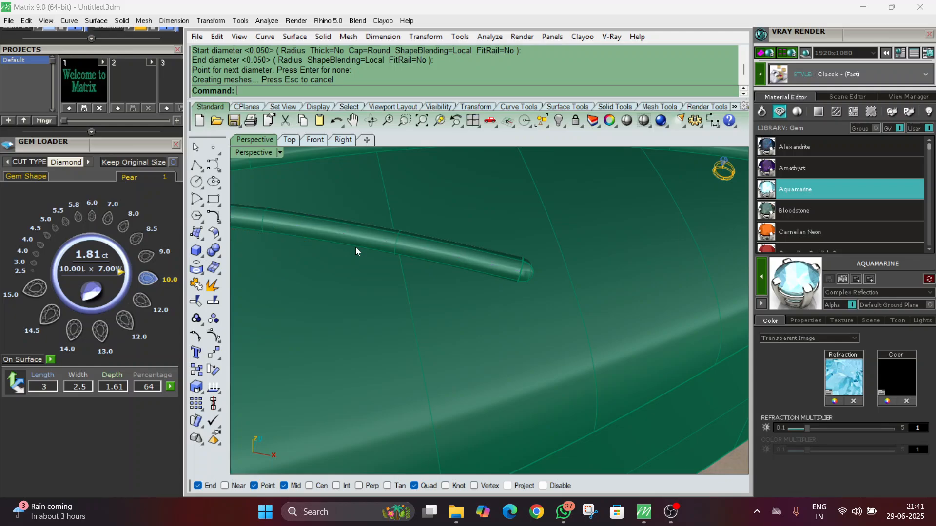
Try to subtract the pulled curve's pipe from the large leaf, and undo that pipe
type("BlendSrf")
key("Return")
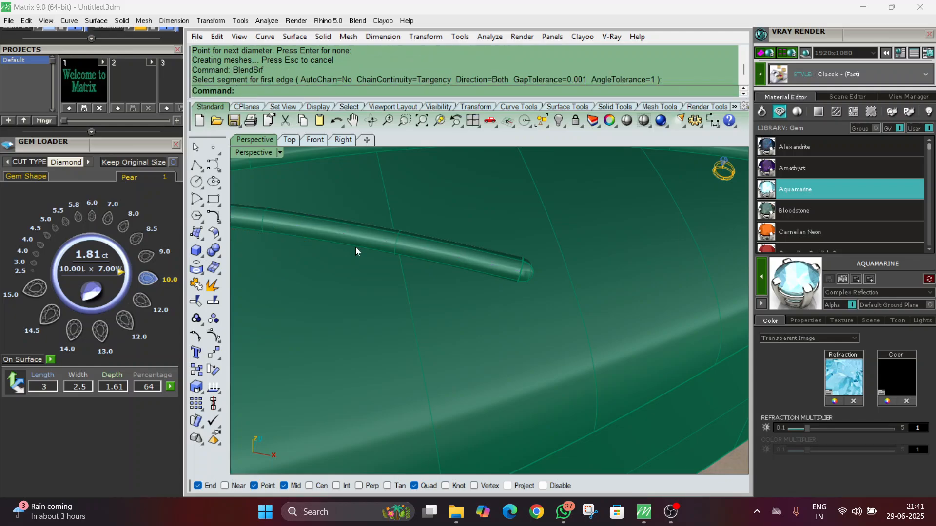
type("BooleanDifference")
key("Return")
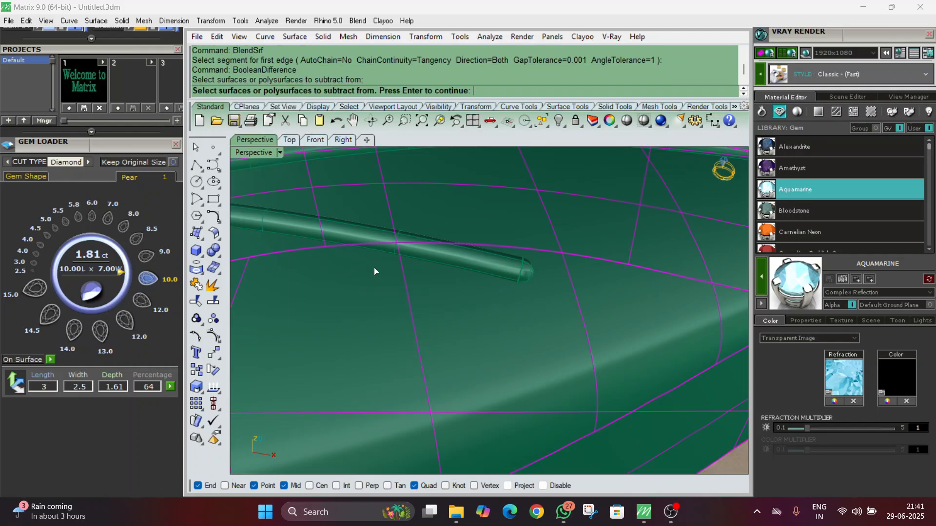
key("Return")
left_click(398, 249)
key("Return")
scroll(532, 253, "down", 5)
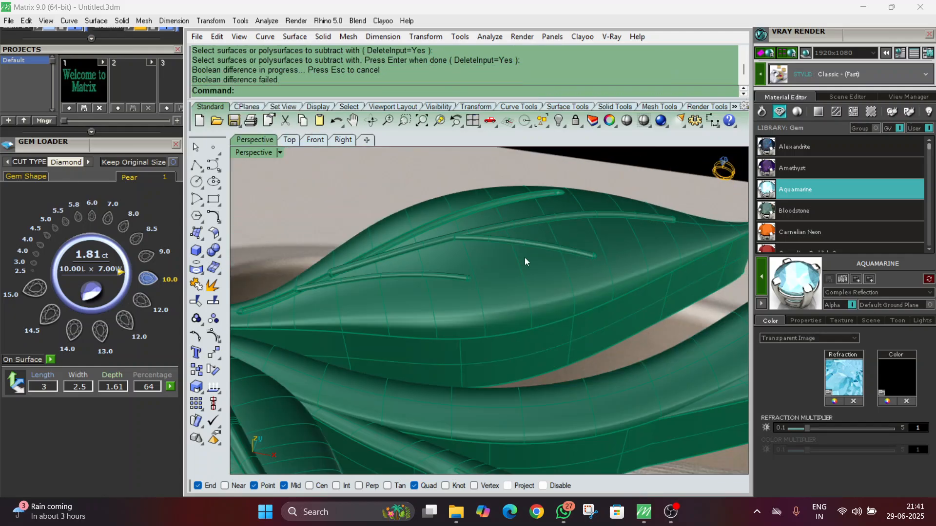
scroll(424, 257, "up", 6)
right_click_drag(422, 256, 538, 238)
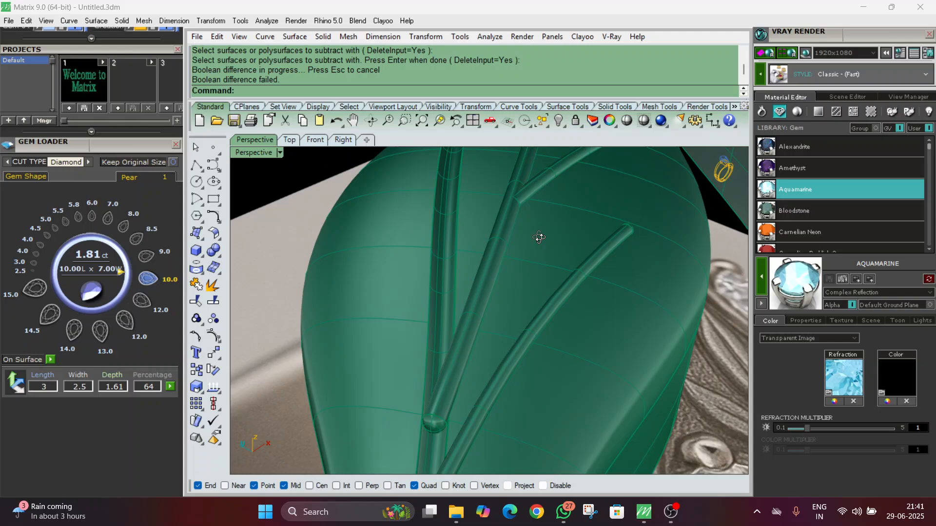
key("ctrl+z")
Rebuild the pulled side vein curve with 6 points and degree 3, deleting the input
left_click(499, 238)
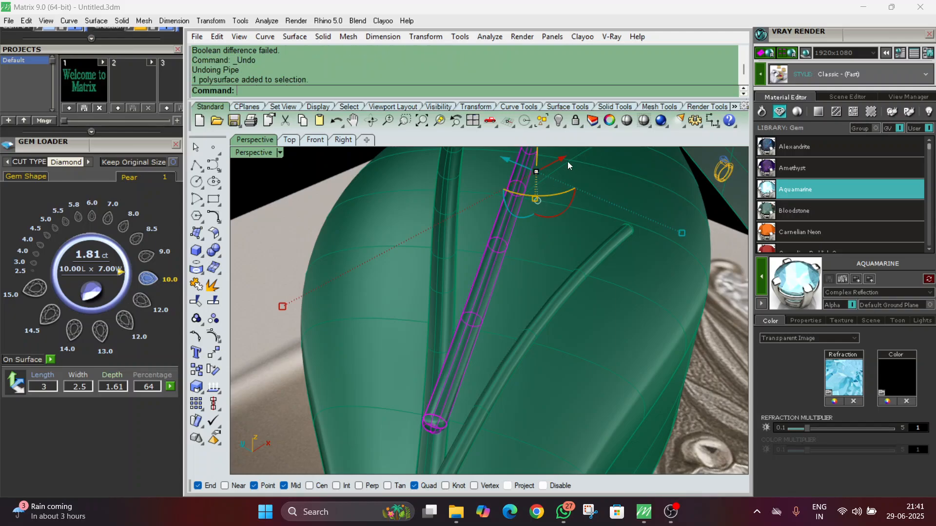
key("Escape")
right_click_drag(567, 163, 542, 201)
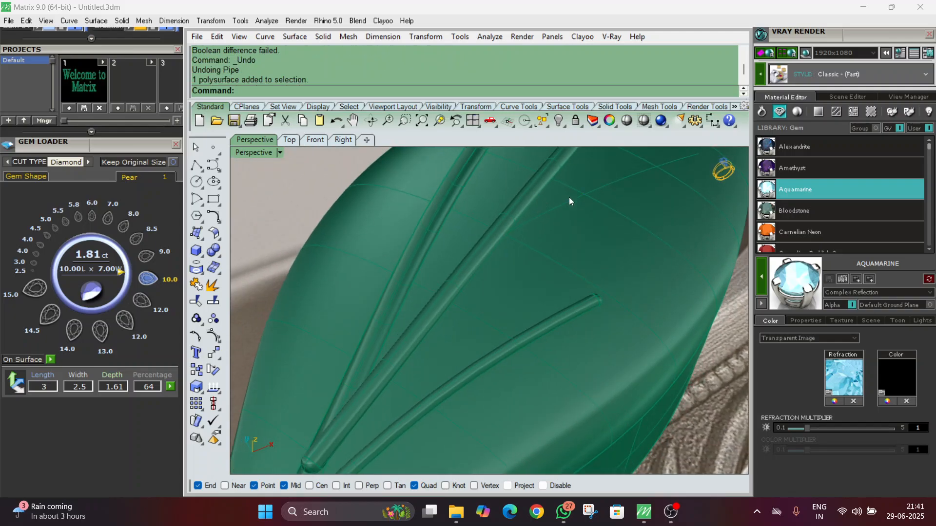
left_click(213, 218)
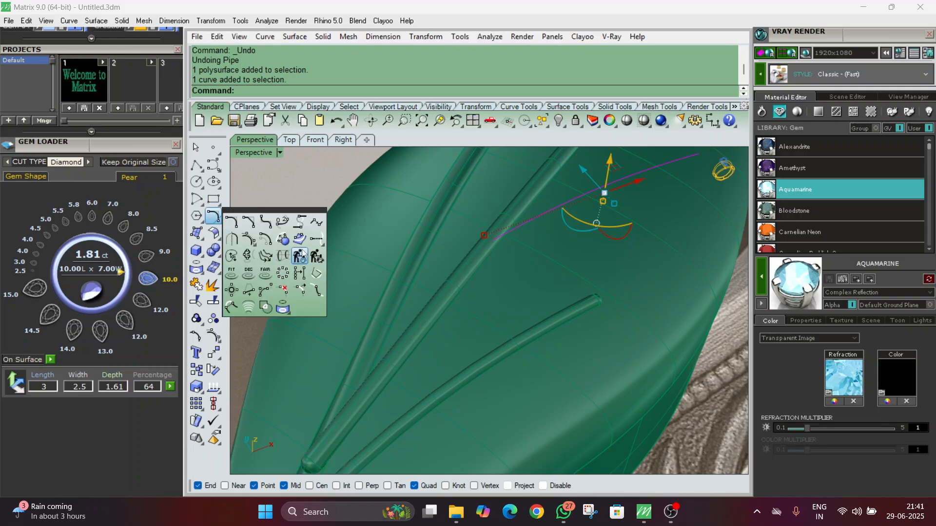
left_click(314, 257)
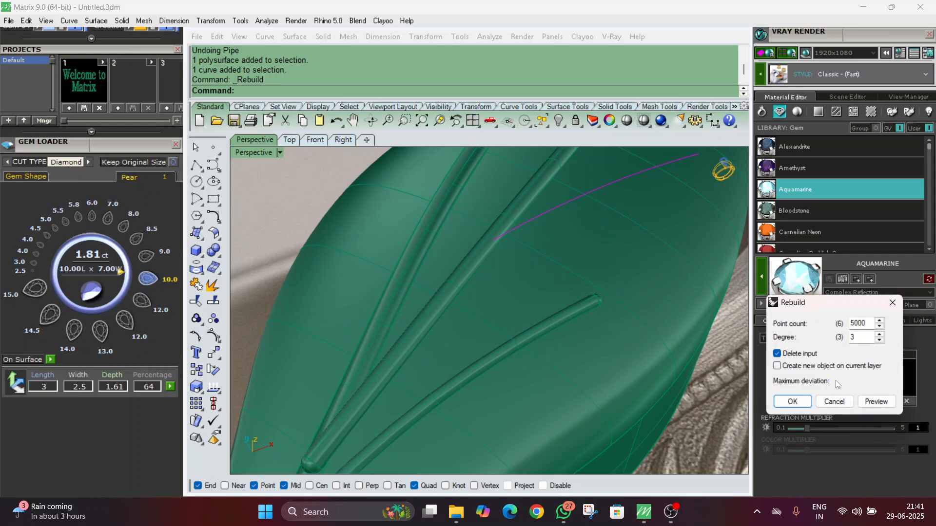
double_click(860, 321)
type("6")
key("Return")
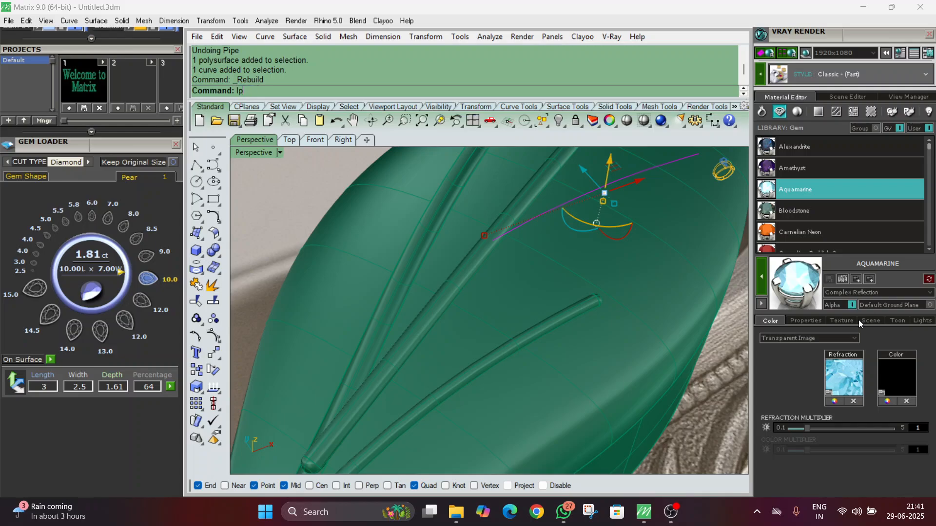
Create a round-capped pipe with a uniform 0.05 diameter along the rebuilt side vein curve
key("Escape")
type("Pip")
key("Return")
key("Return")
key("Return")
key("Return")
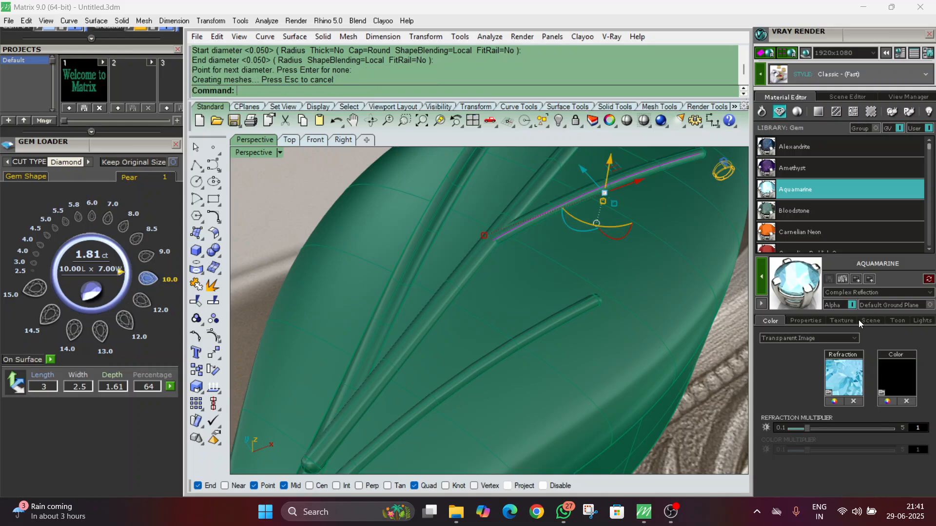
Subtract the rebuilt side vein's pipe from the large leaf with a Boolean difference
scroll(573, 271, "down", 3)
scroll(574, 274, "up", 3)
type("B")
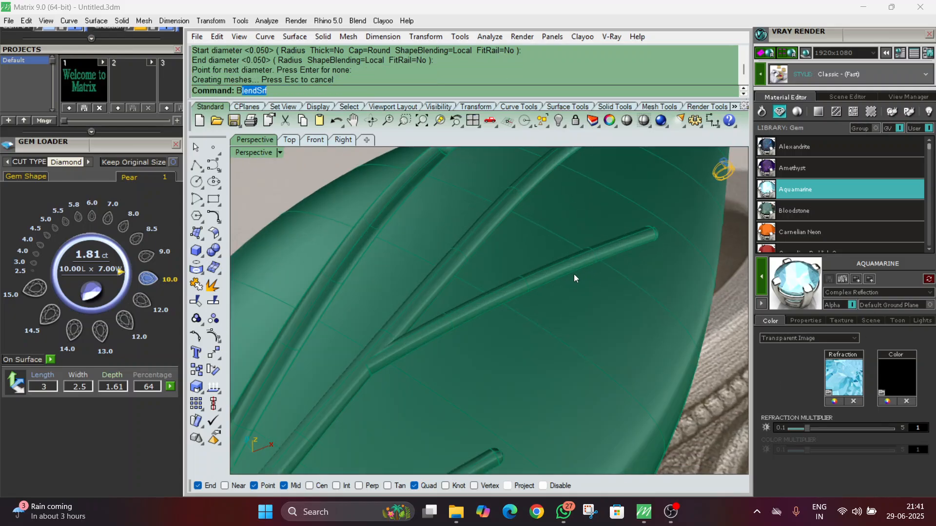
key("Return")
key("Escape")
type("B")
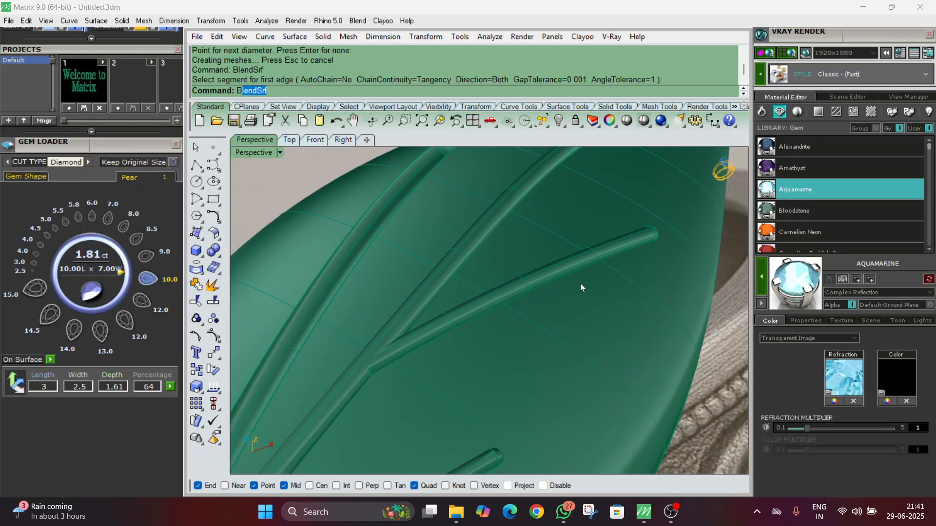
type("ooleanDifference")
key("Return")
left_click(581, 285)
key("Return")
left_click(575, 269)
key("Return")
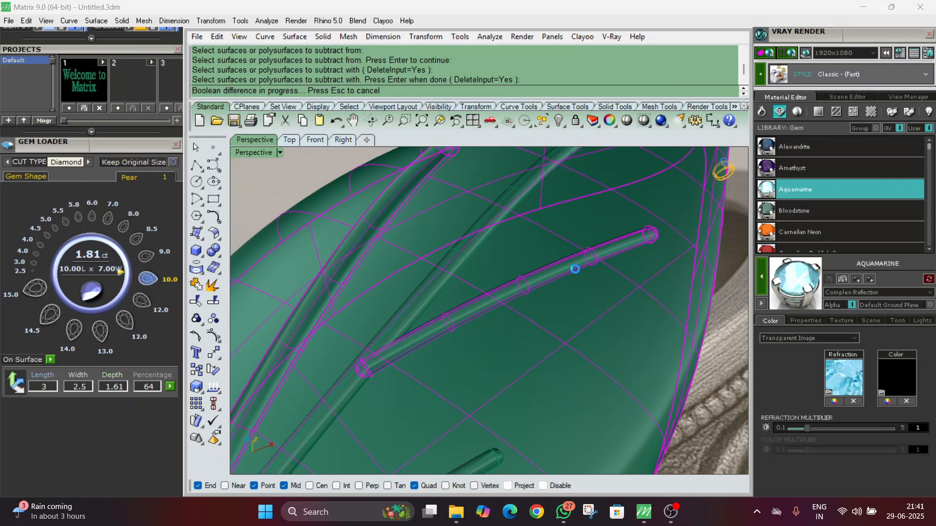
Examine the side vein cut on the large leaf from several angles, especially where it meets the central vein
scroll(573, 265, "down", 3)
scroll(545, 318, "up", 5)
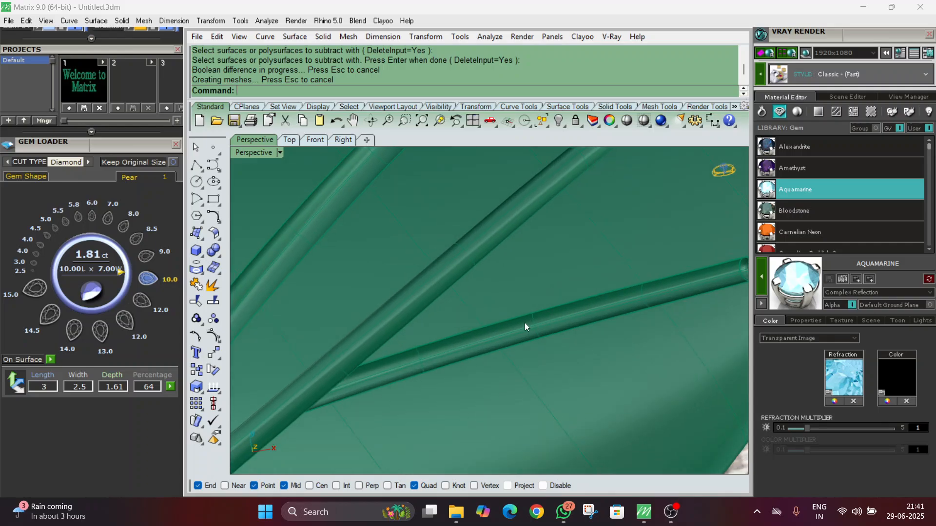
left_click(423, 291)
scroll(618, 292, "down", 3)
scroll(560, 336, "up", 4)
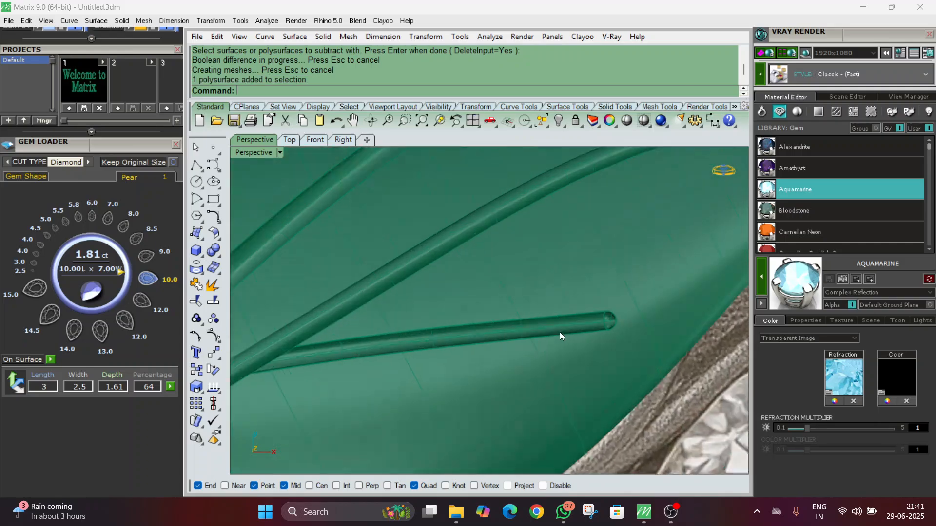
right_click_drag(560, 332, 485, 273)
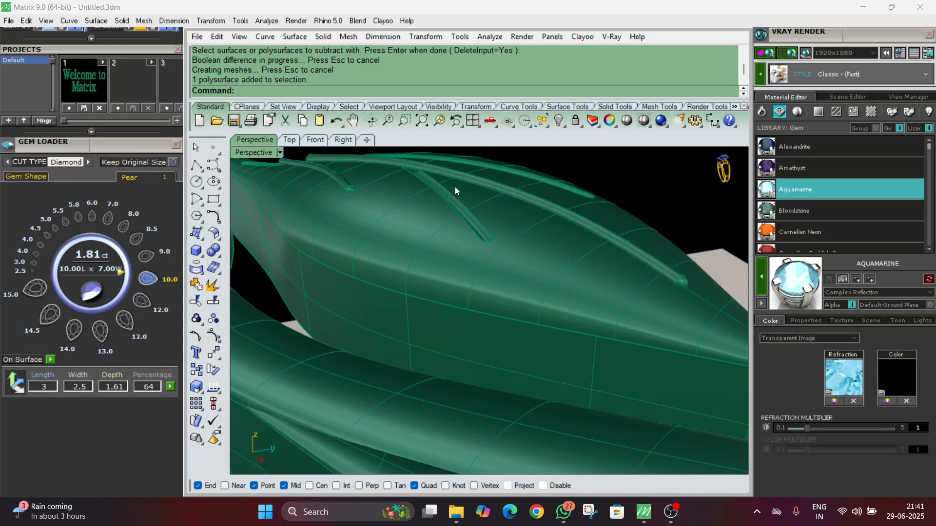
scroll(431, 165, "up", 5)
right_click_drag(431, 165, 501, 223)
scroll(324, 198, "up", 3)
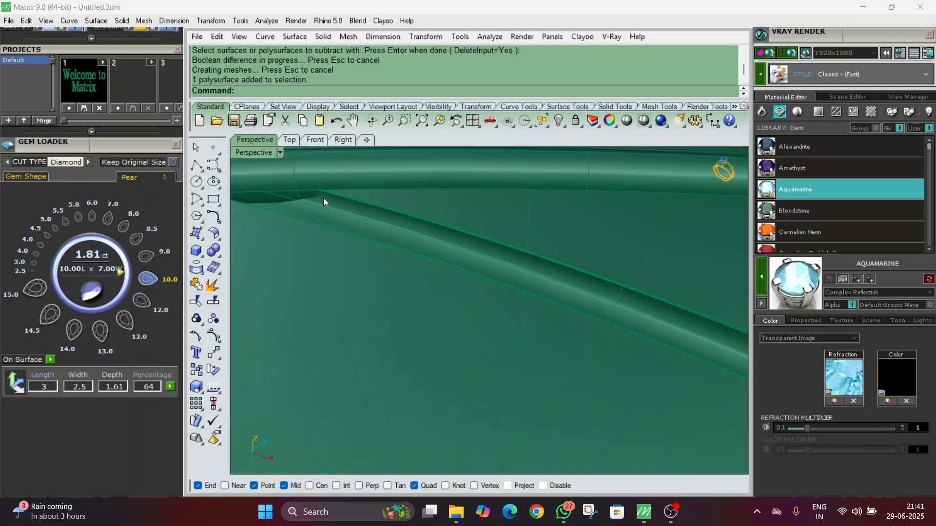
scroll(432, 245, "down", 5)
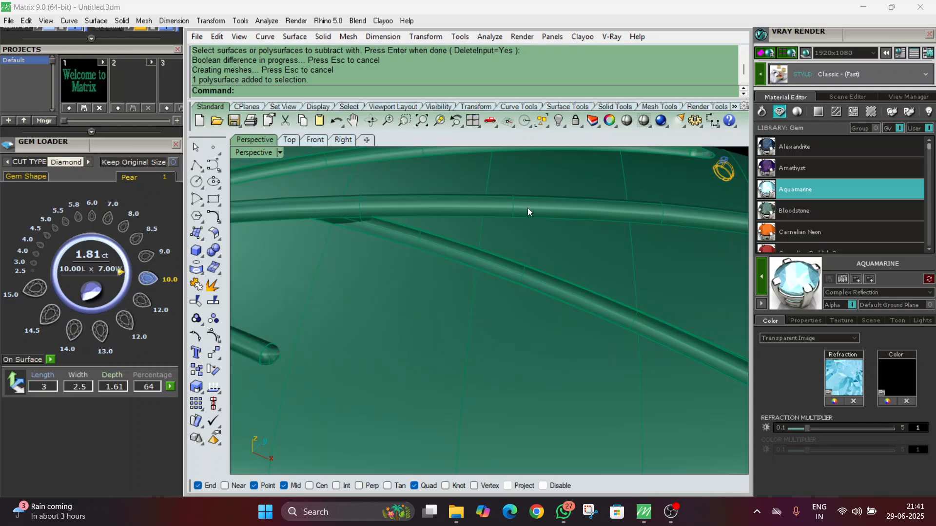
scroll(452, 249, "down", 5)
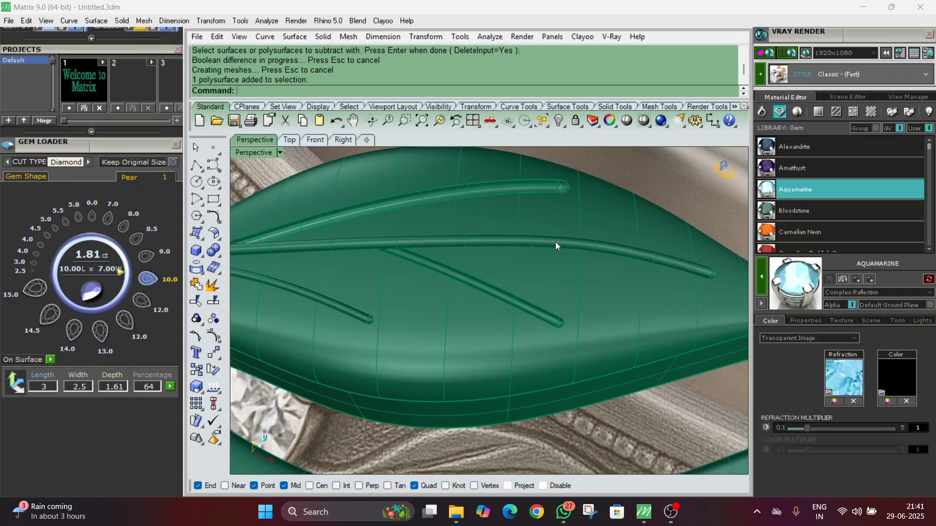
Delete the central vein's pipe and rebuild its curve with 6 points and degree 3, deleting the input
left_click(554, 242)
key("Delete")
left_click(560, 241)
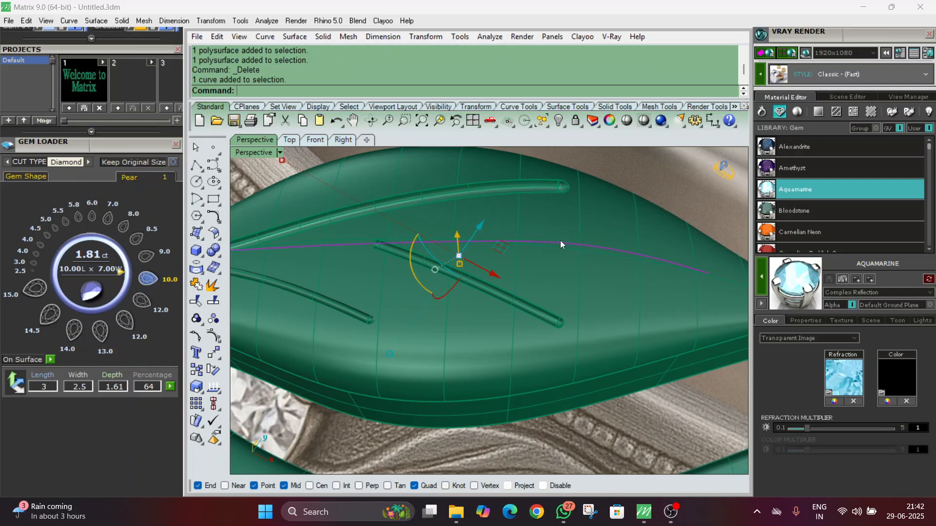
left_click(213, 216)
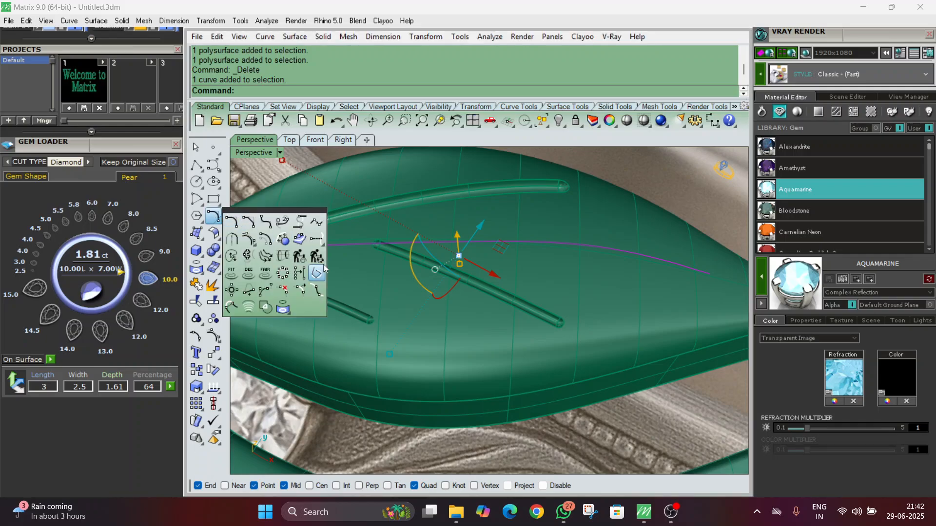
left_click(317, 273)
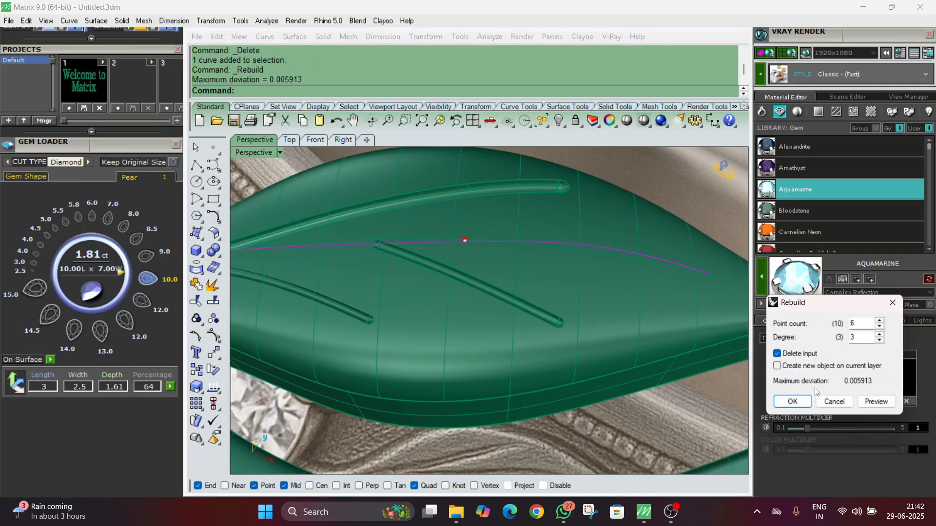
left_click(792, 401)
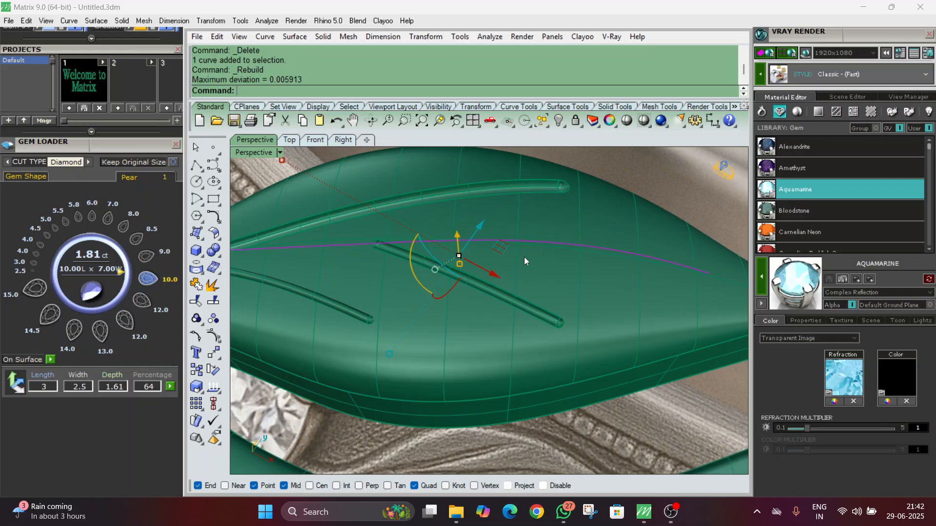
Create a round-capped pipe with a uniform 0.05 diameter along the rebuilt central vein curve
key("Return")
key("Return")
key("Return")
key("Return")
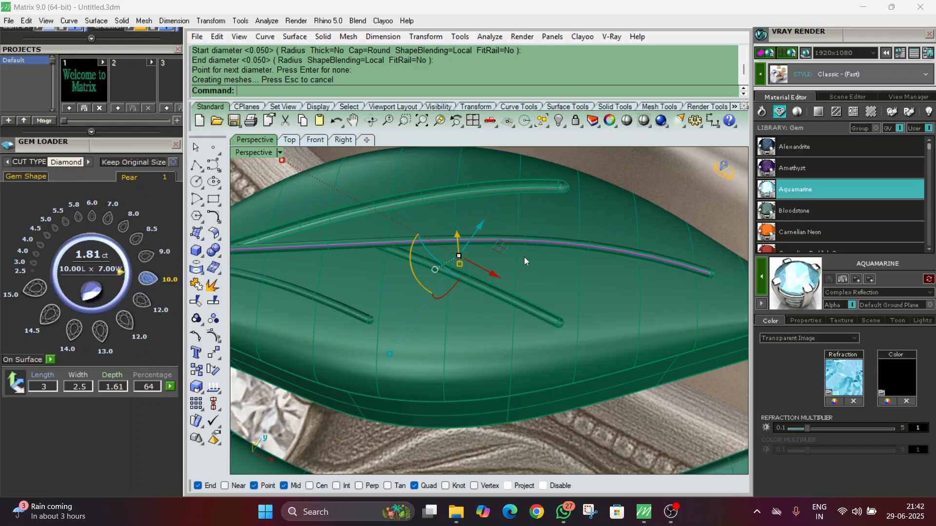
Try to subtract the central vein's pipe from the large leaf with a Boolean difference
key("Escape")
type("BooleanDifference")
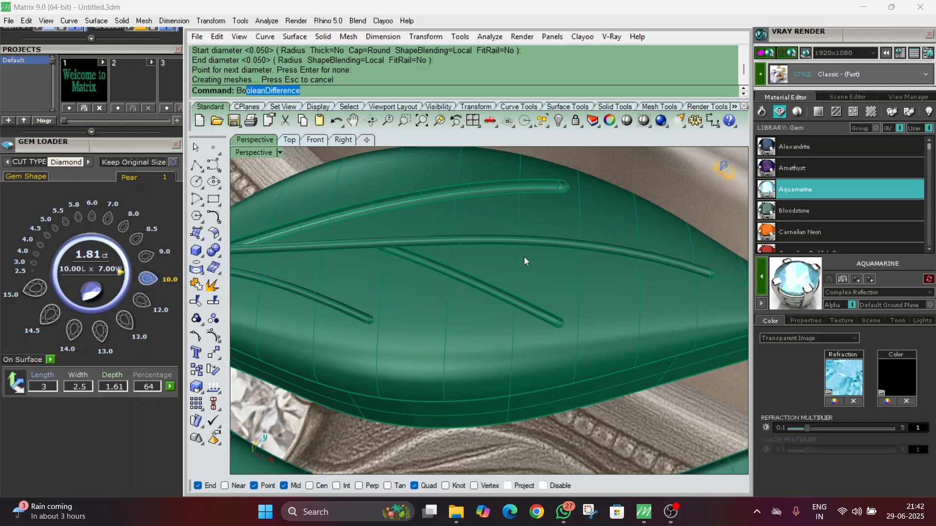
key("Return")
left_click(526, 241)
key("Return")
left_click(525, 242)
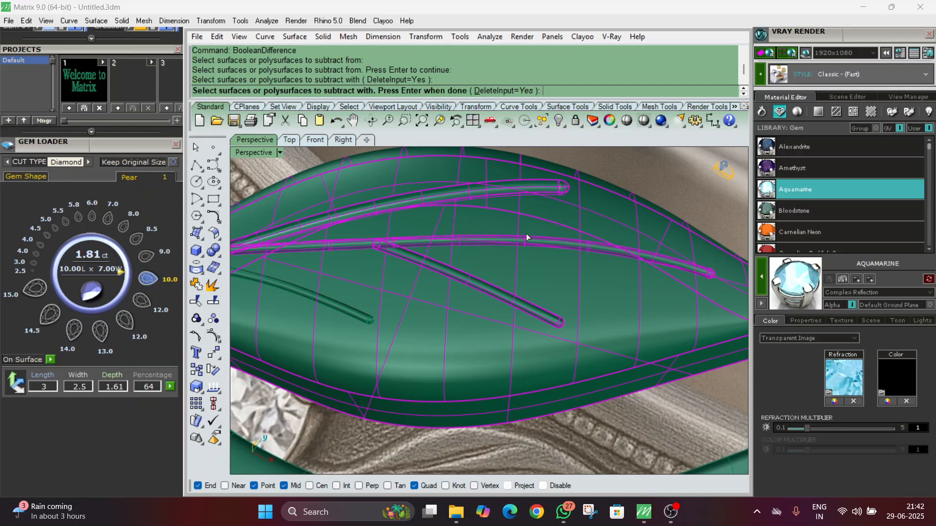
key("Return")
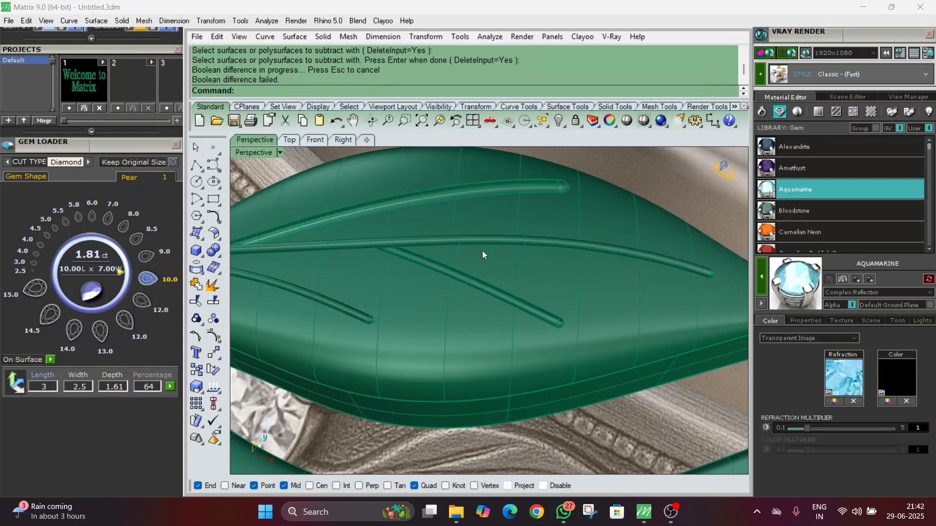
Undo the central vein's pipe and rebuild its curve, deleting the input
right_click_drag(482, 251, 425, 291)
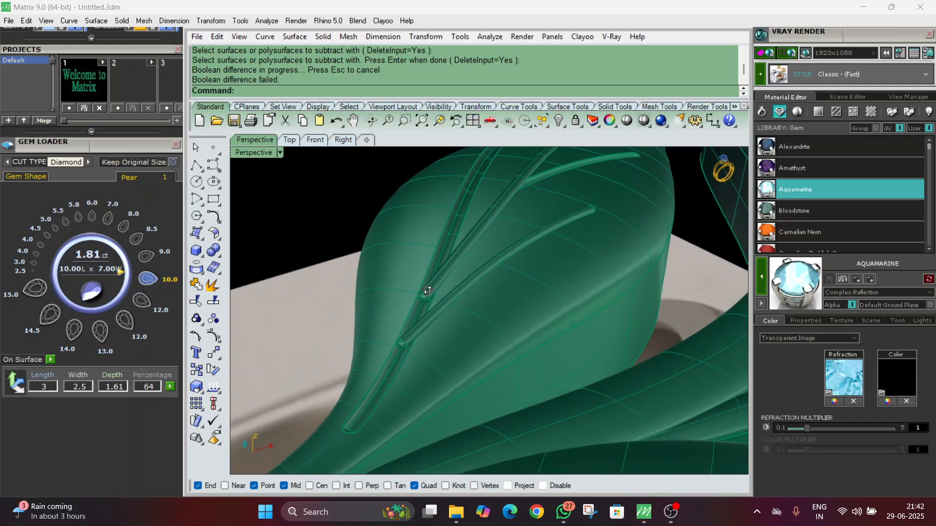
scroll(439, 289, "up", 7)
key("ctrl+z")
left_click(442, 287)
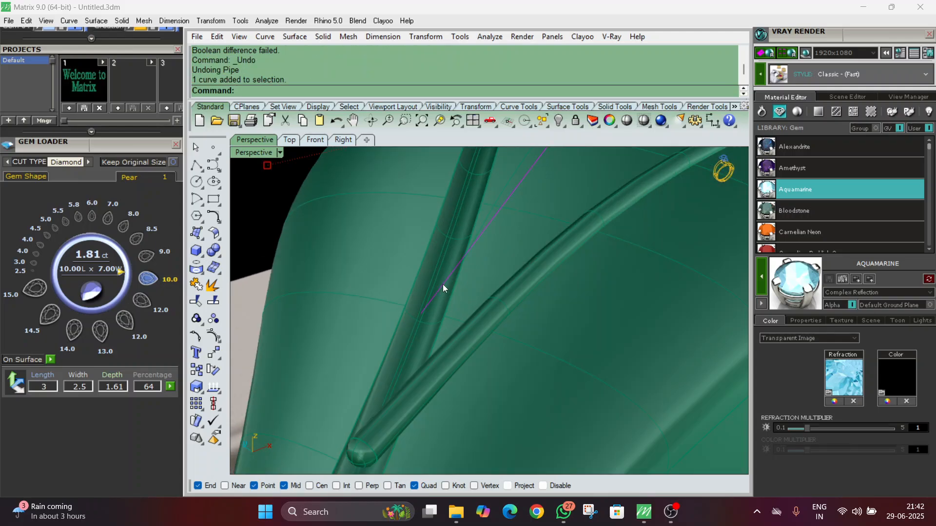
left_click(213, 216)
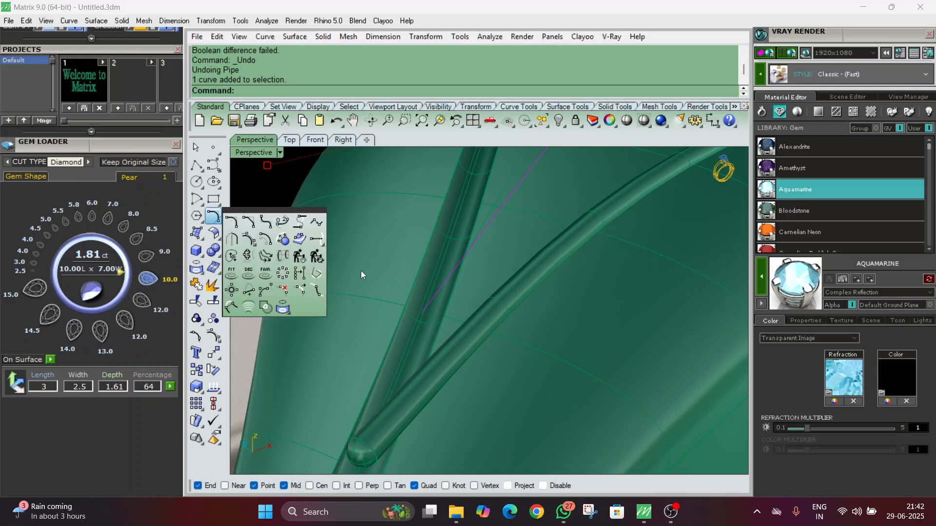
left_click(298, 256)
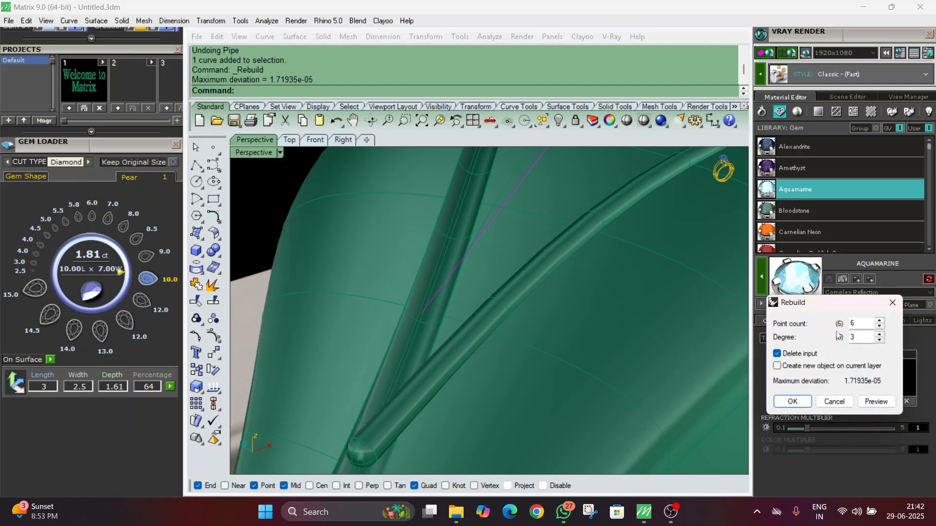
left_click(799, 401)
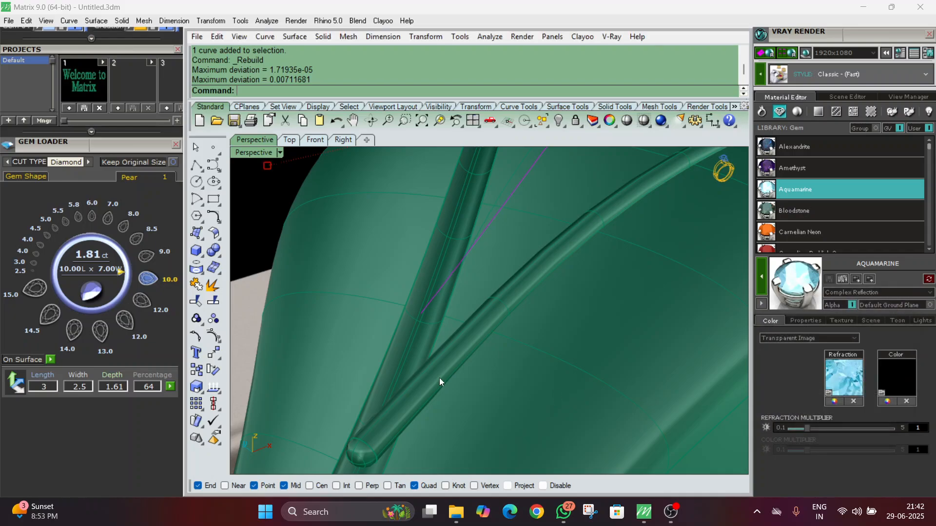
Create a round-capped pipe with 0.05 start and end diameters along the newly rebuilt central vein curve
key("Return")
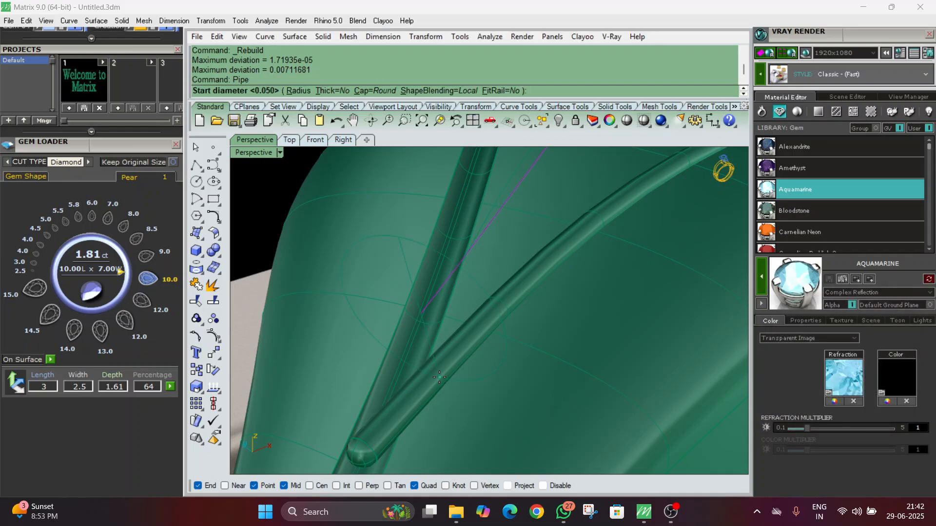
key("Return")
key("Return")
key("Return")
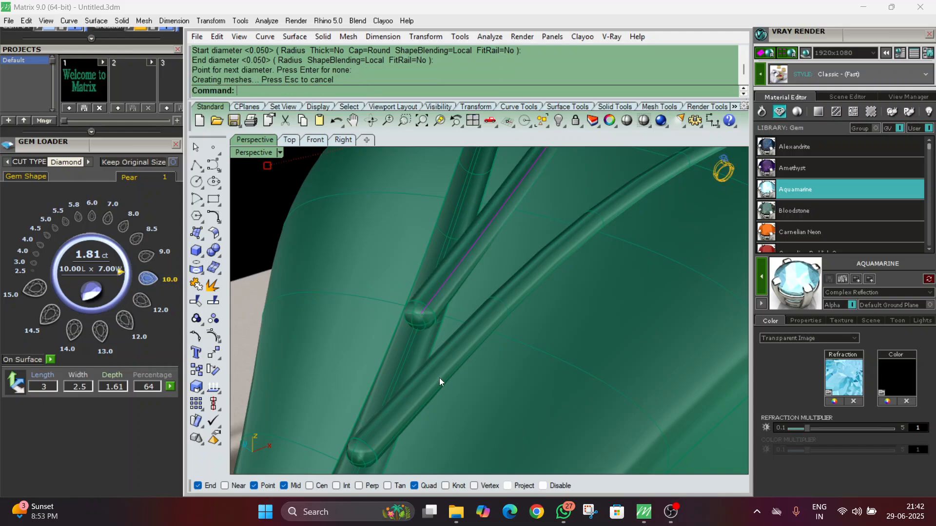
Subtract the new central vein pipe from the large leaf with a Boolean difference
type("Bo")
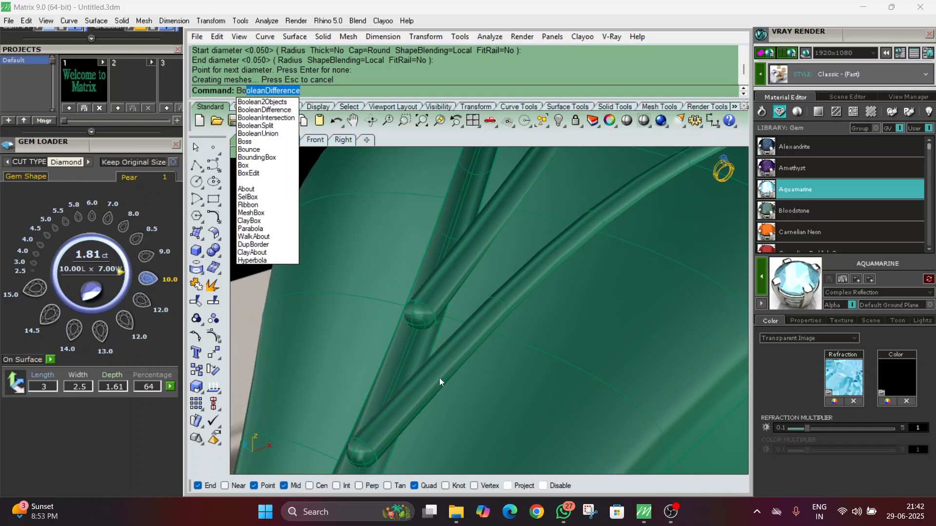
key("Return")
left_click(505, 258)
key("Return")
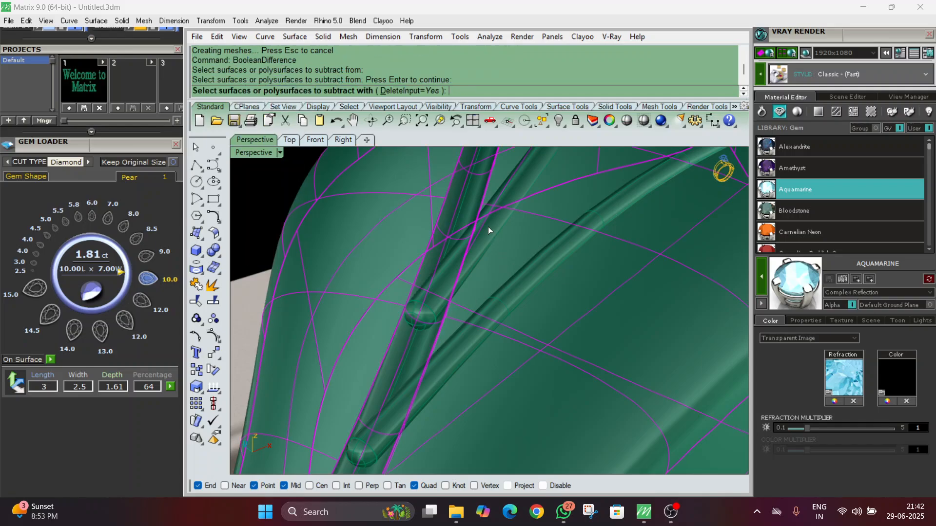
left_click(487, 227)
key("Return")
Try to subtract the remaining side vein's pipe near the leaf base from the large leaf with a Boolean difference
scroll(408, 276, "down", 6)
right_click_drag(407, 277, 512, 288)
scroll(479, 197, "up", 3)
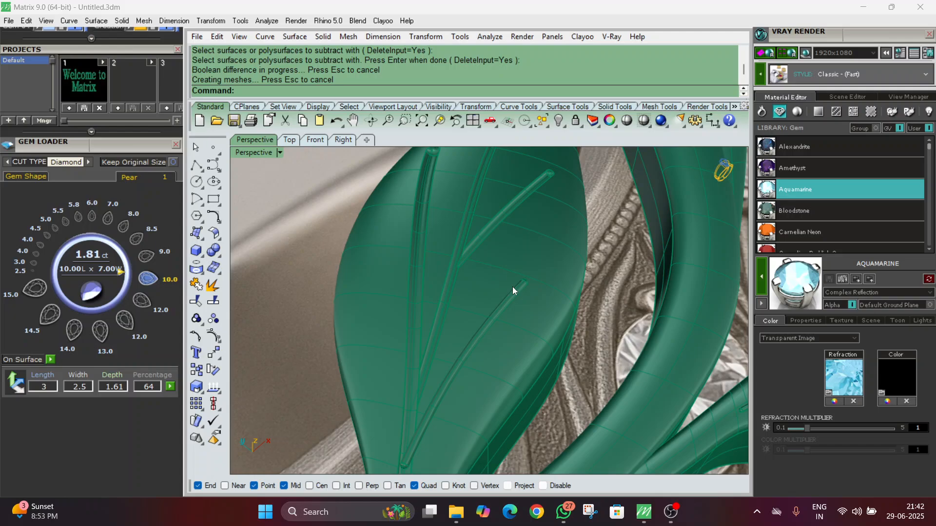
left_click(497, 311)
left_click(521, 352)
right_click(522, 352)
left_click(494, 322)
right_click(494, 322)
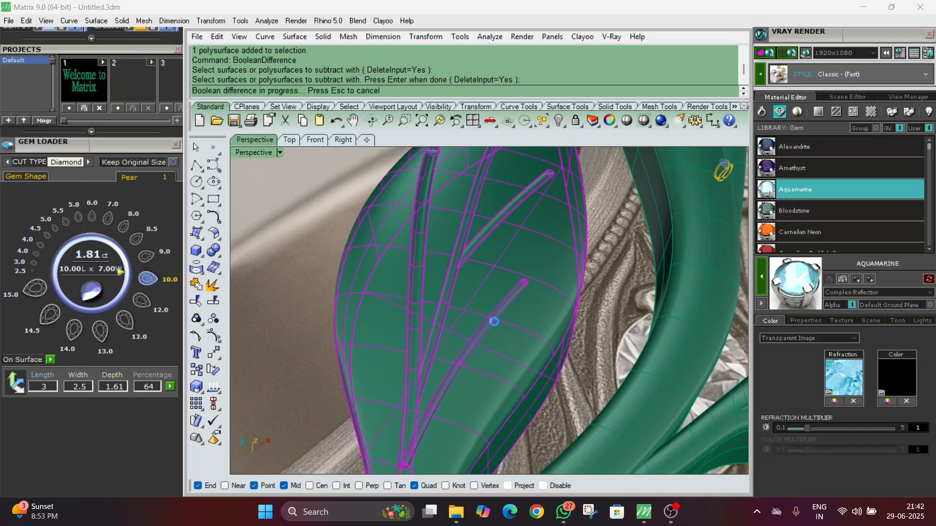
Delete the remaining side vein's pipe and recreate it along the existing curve with round caps and a uniform 0.05 diameter
left_click(496, 311)
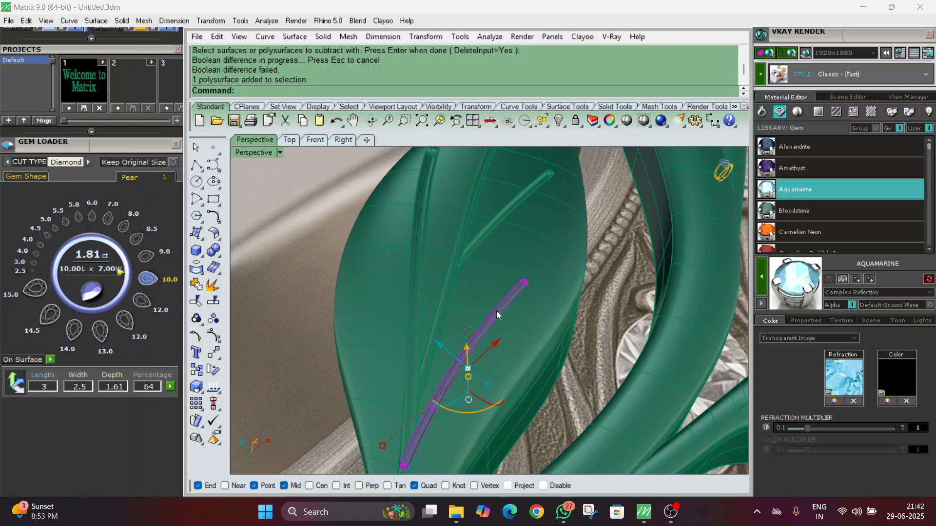
key("Delete")
left_click(490, 318)
left_click(496, 320)
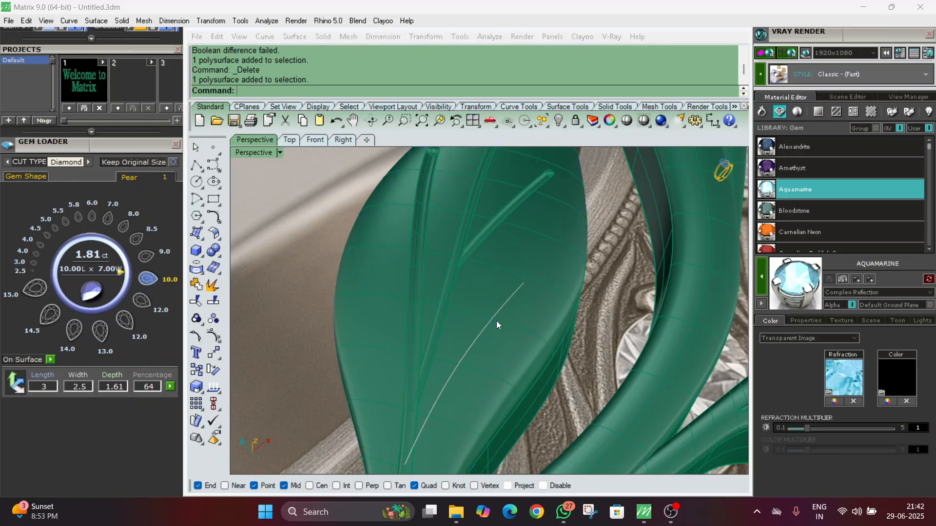
right_click(493, 319)
type("Pipe")
key("Return")
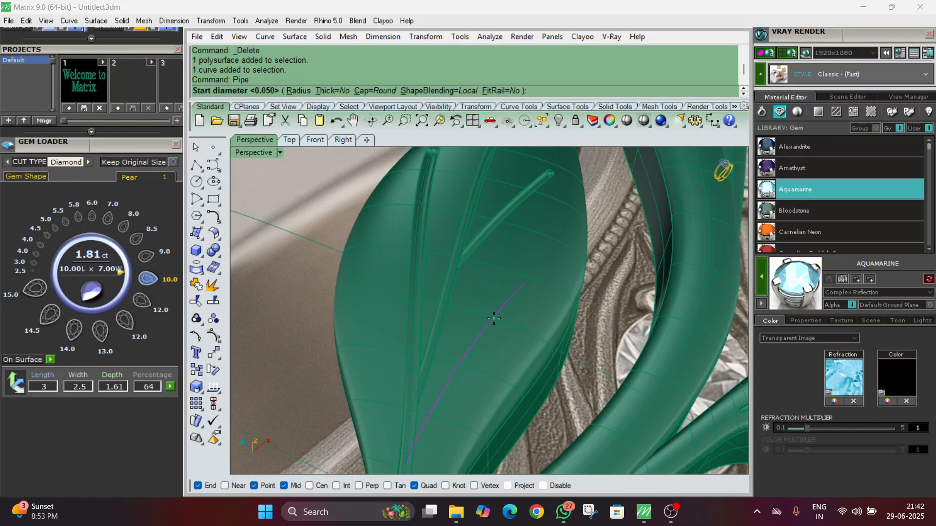
key("Return")
key("Return")
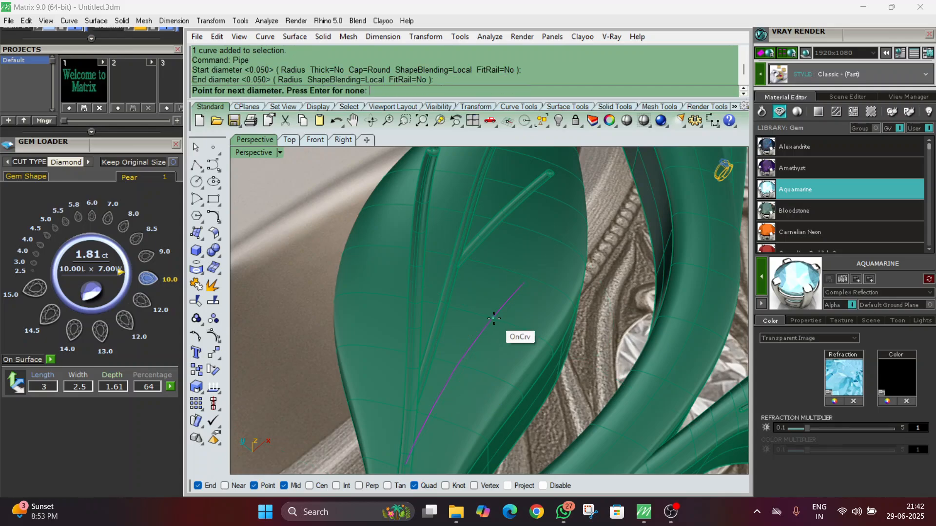
key("Return")
key("Escape")
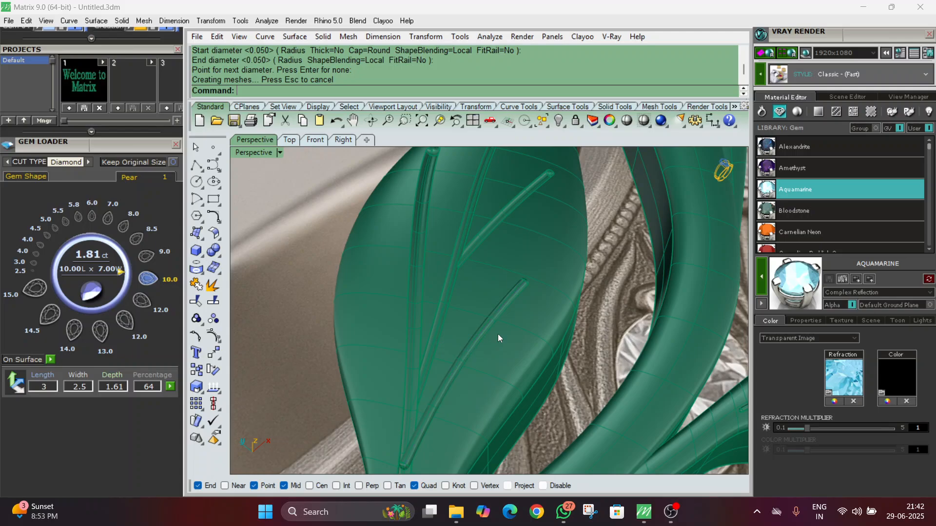
Try to subtract the recreated side vein pipe from the large leaf with a Boolean difference
type("BooleanDifference")
key("Return")
left_click(497, 334)
key("Return")
left_click(495, 319)
key("Return")
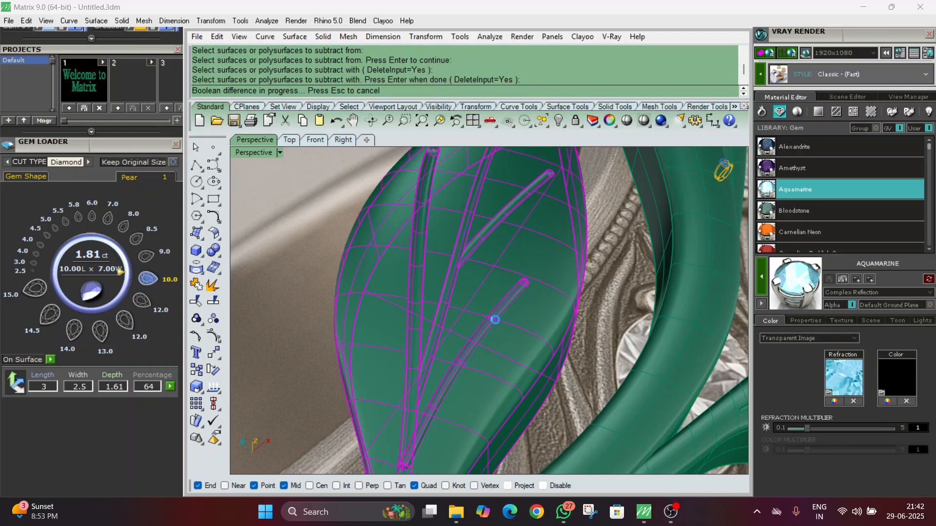
Undo the recreated side vein pipe and rebuild the side vein's curve, deleting the input
key("ctrl+z")
key("ctrl+z")
key("Delete")
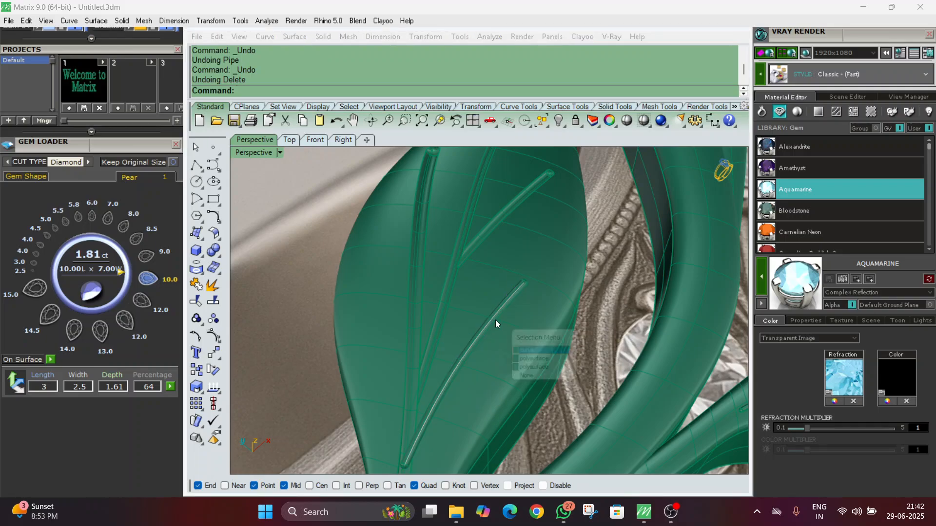
key("ctrl+y")
left_click(496, 320)
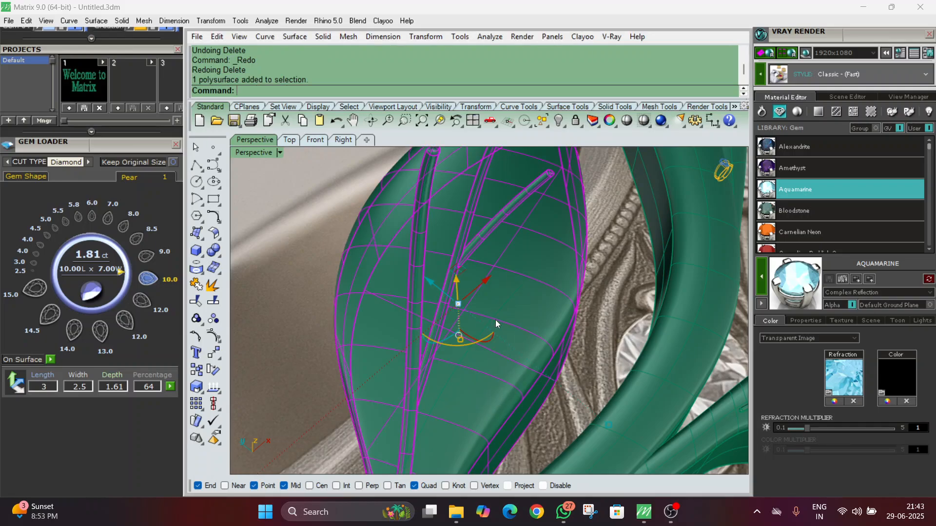
key("Escape")
left_click(462, 317)
left_click(509, 349)
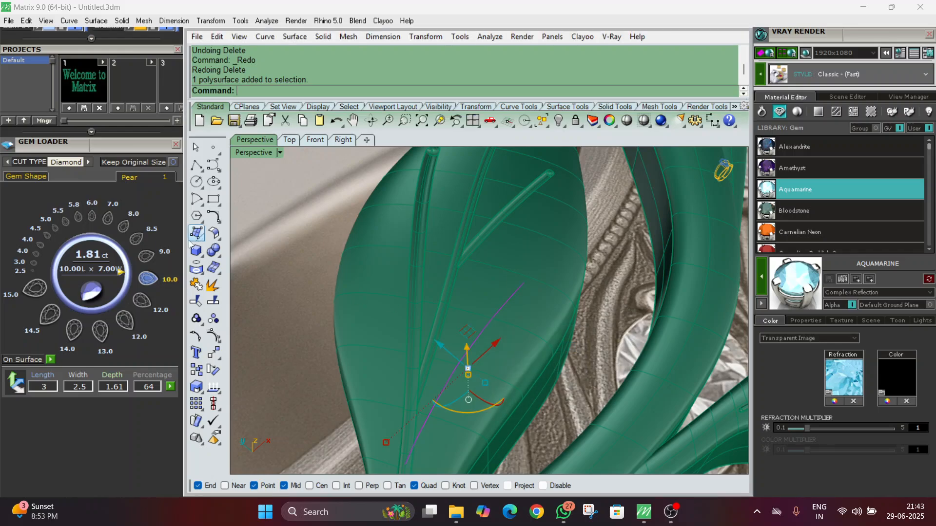
left_click(313, 259)
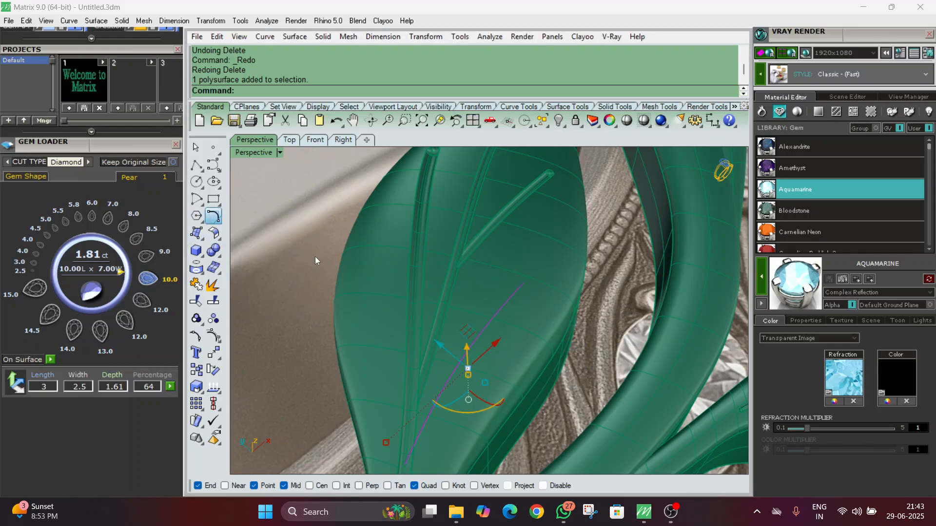
left_click(792, 401)
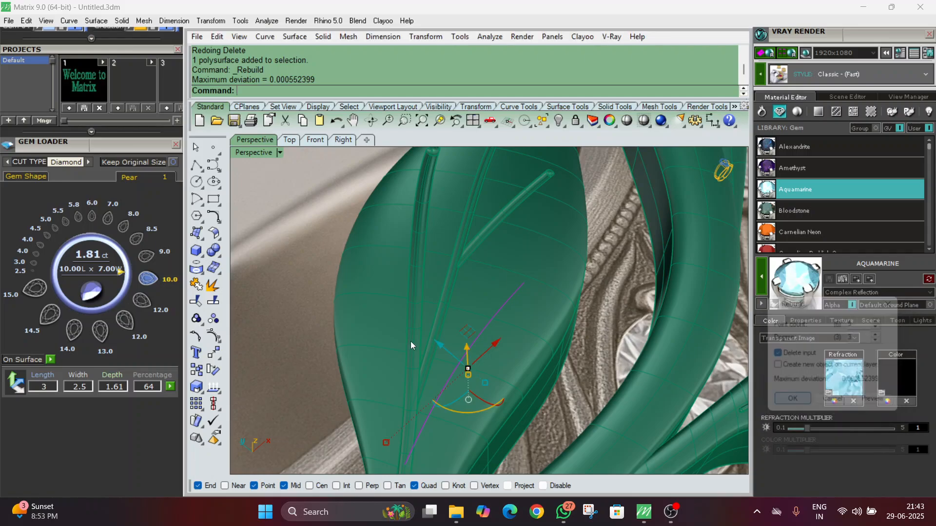
Create a round-capped pipe with a uniform 0.05 diameter along the rebuilt side vein curve
key("Return")
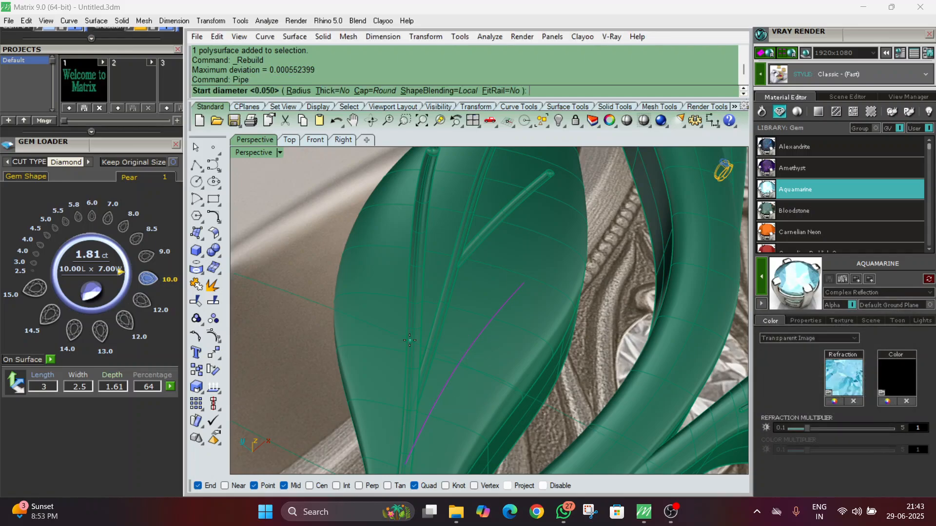
key("Return")
key("Return")
key("Return")
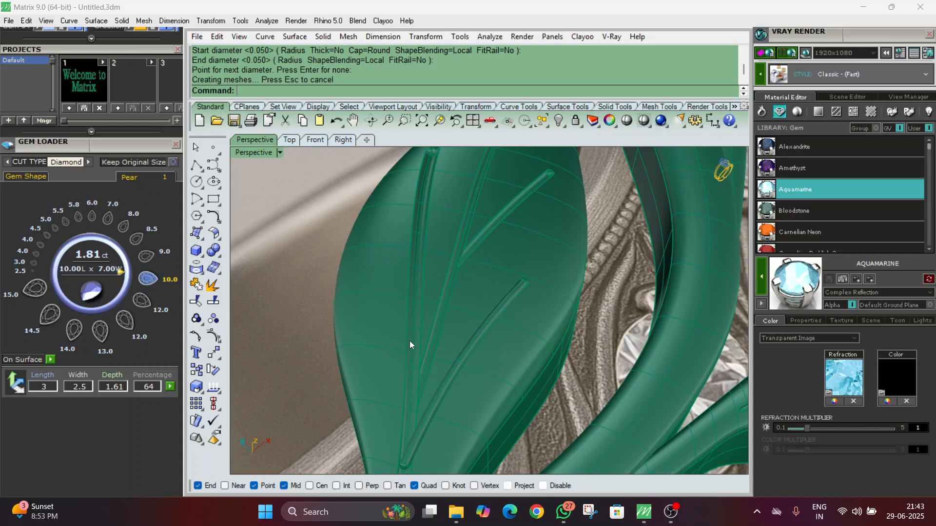
Try to subtract the rebuilt side vein's pipe from the large leaf with a Boolean difference
type("BooleanDifference")
key("Return")
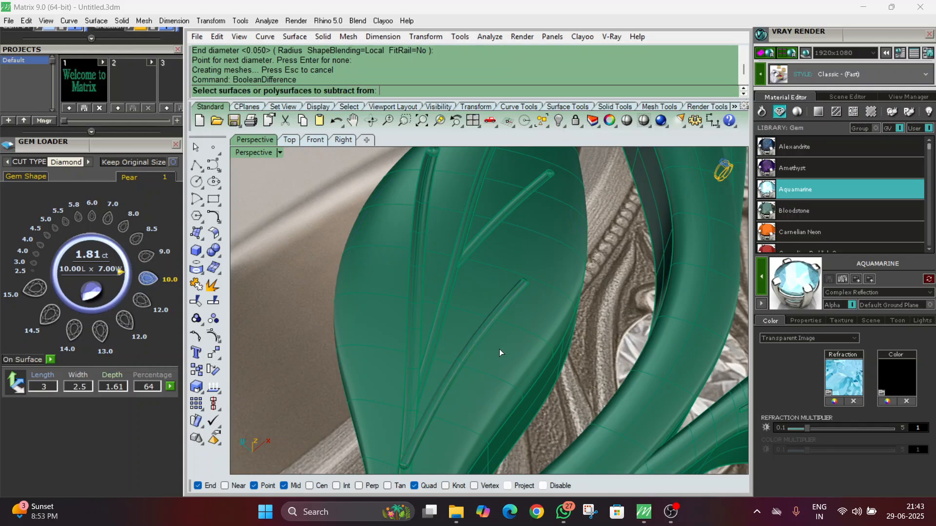
left_click(498, 347)
key("Return")
left_click(493, 318)
key("Return")
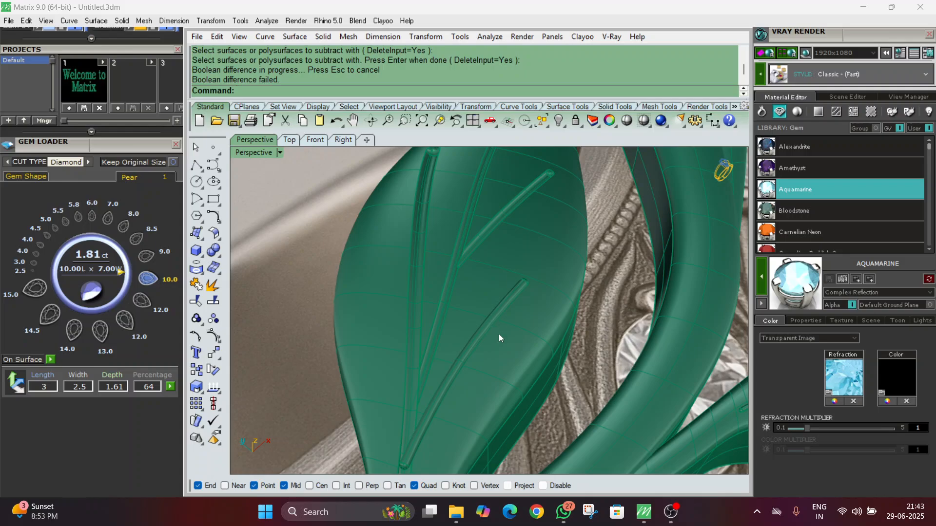
Nudge the side vein's curve slightly toward the central vein so its pipe shifts with it
right_click_drag(499, 334, 505, 282)
left_click(505, 283)
left_click(467, 345)
scroll(467, 345, "up", 4)
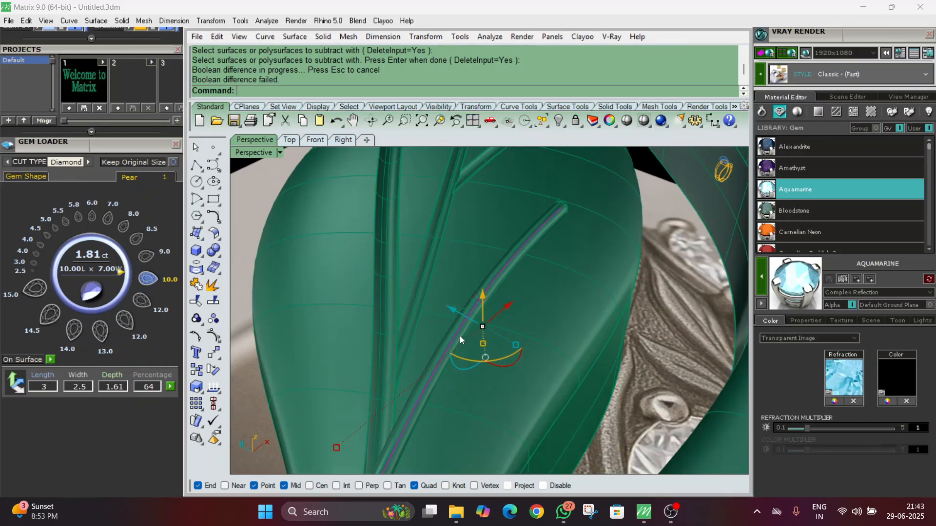
left_click_drag(469, 311, 455, 308)
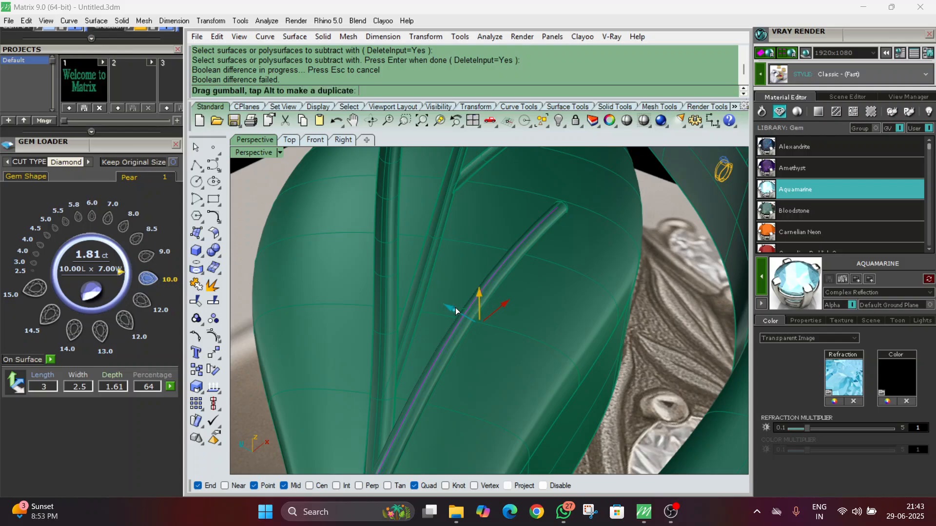
key("Escape")
Try to subtract the nudged side vein pipe from the large leaf with a Boolean difference
left_click(487, 316)
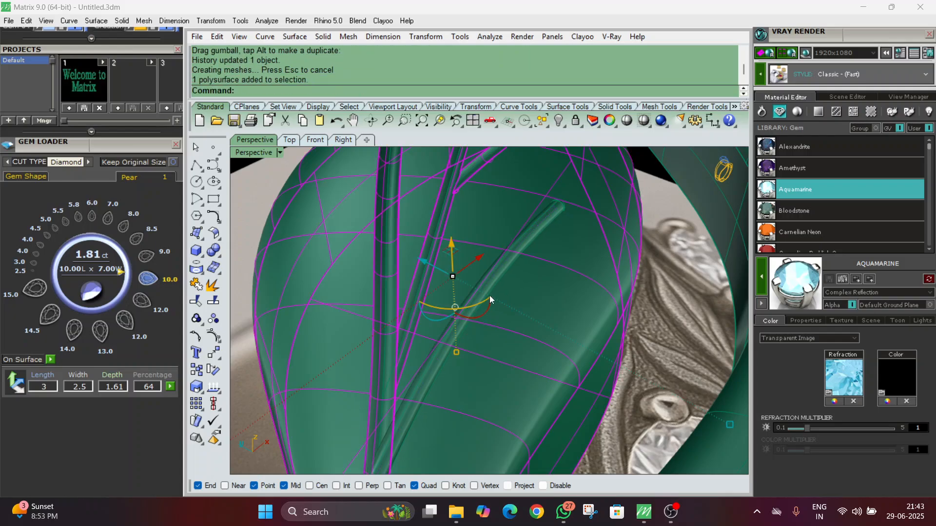
right_click(490, 283)
left_click(491, 283)
right_click(491, 282)
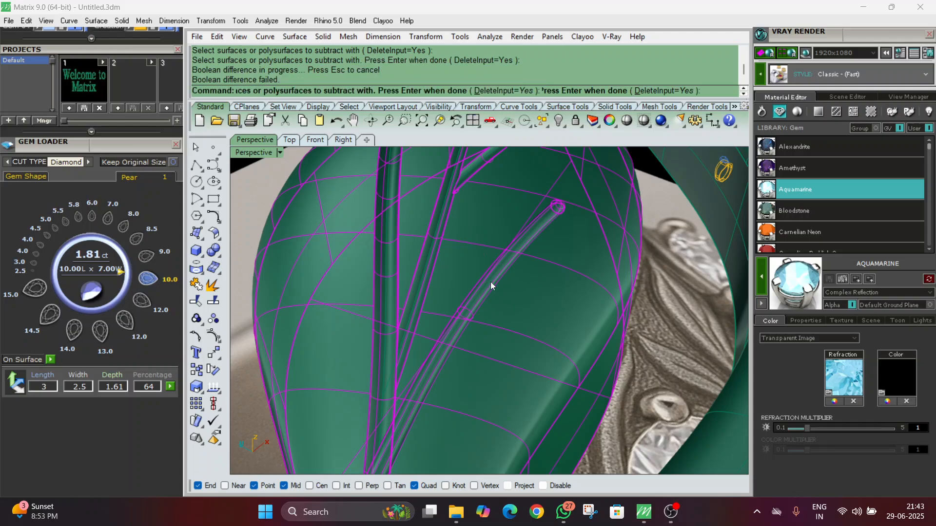
Shift the side vein's curve slightly back away from the central vein, carrying its pipe along
key("Escape")
left_click(507, 262)
right_click(507, 262)
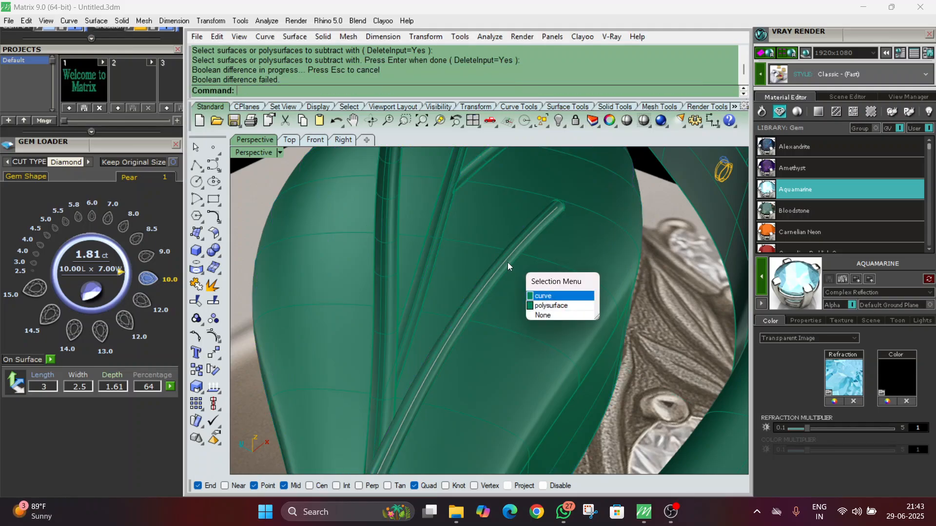
left_click_drag(453, 311, 457, 313)
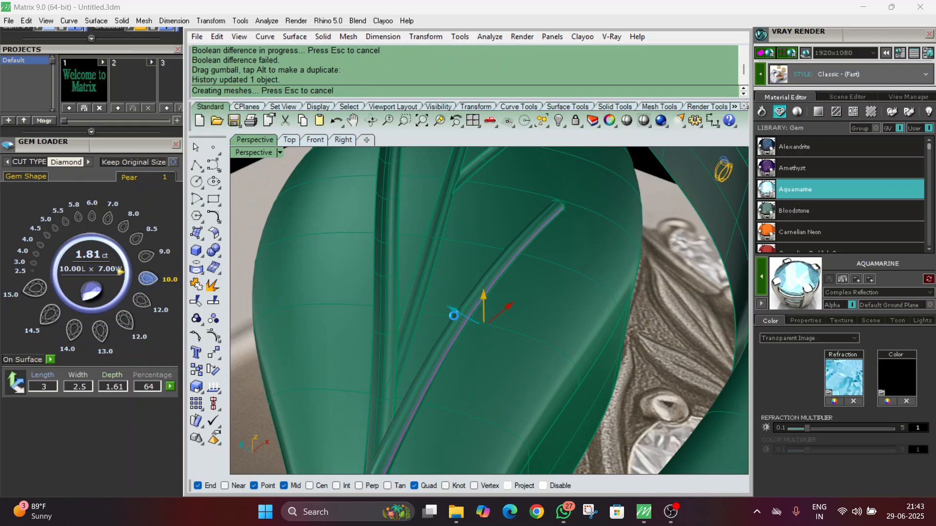
Extend the large leaf's lower side vein by moving its curve's end control point slightly outward toward the leaf tip
left_click(213, 216)
left_click(288, 140)
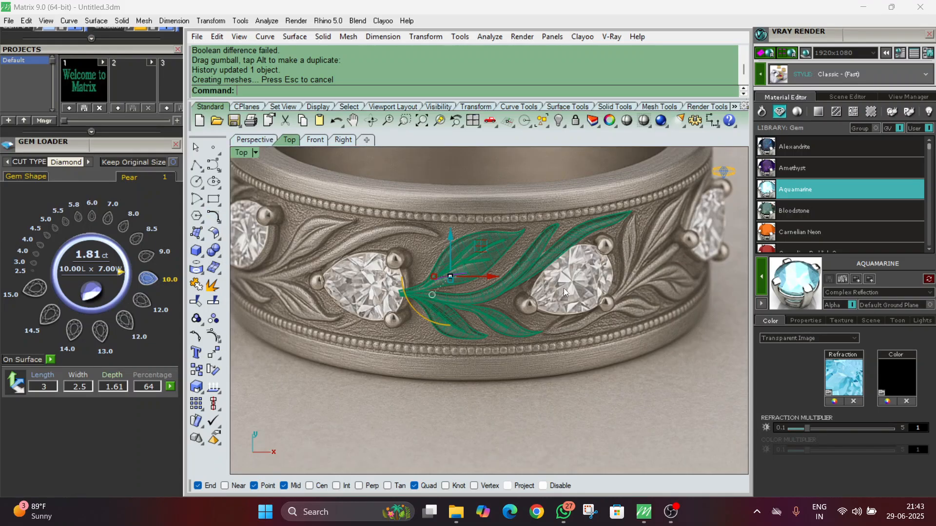
scroll(563, 288, "up", 6)
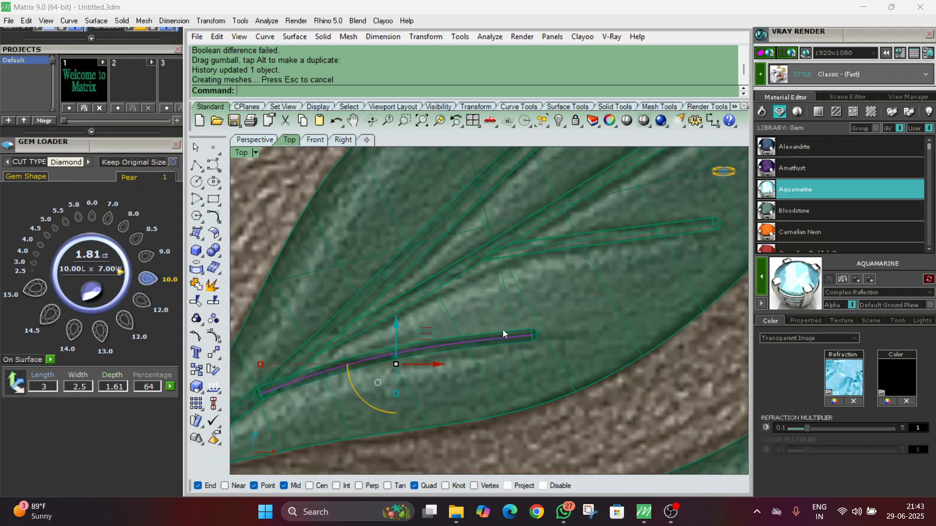
key("F10")
left_click(532, 336)
left_click(576, 368)
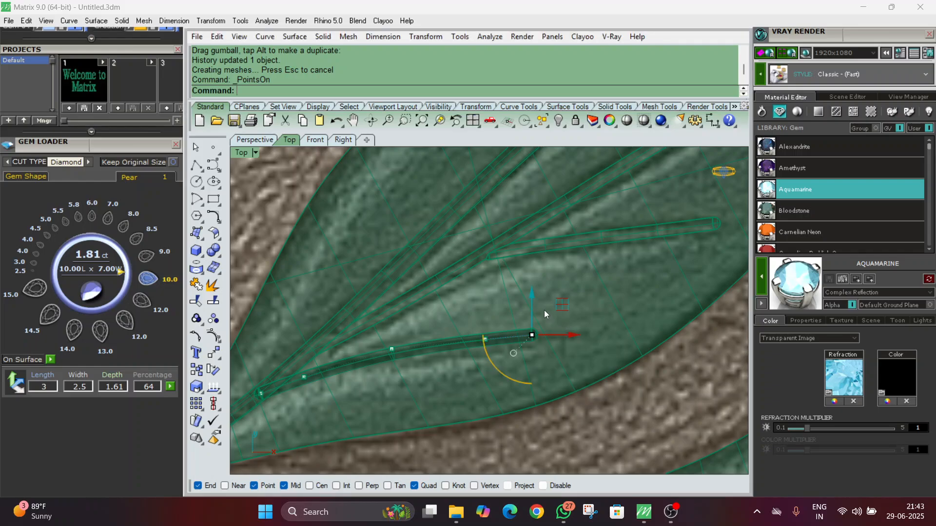
left_click_drag(533, 336, 559, 337)
key("Escape")
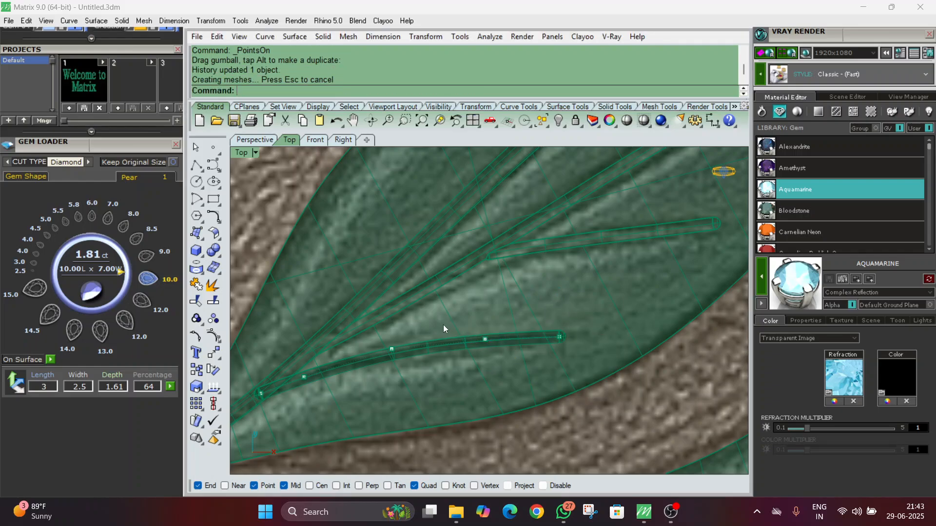
Try to subtract the extended side vein's pipe from the large leaf with a Boolean difference
left_click(247, 142)
right_click_drag(533, 298, 494, 265)
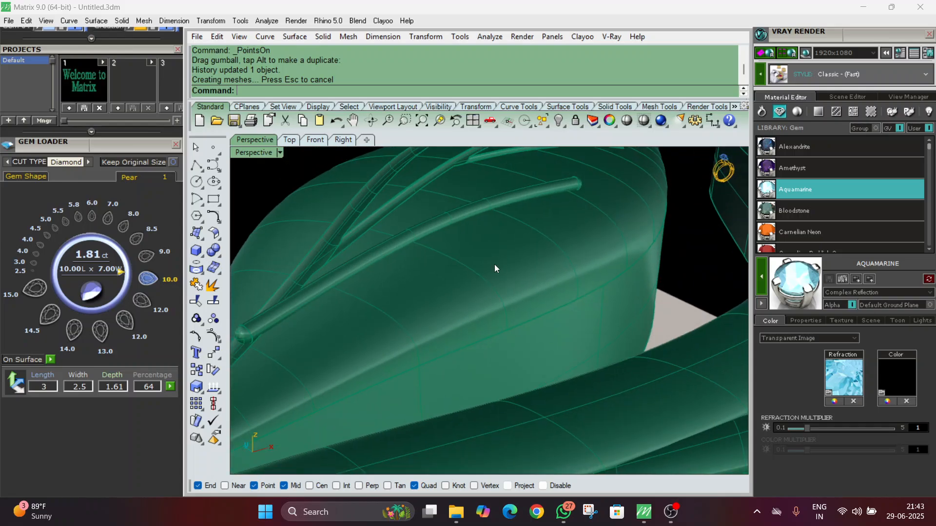
type("BooleanDifference")
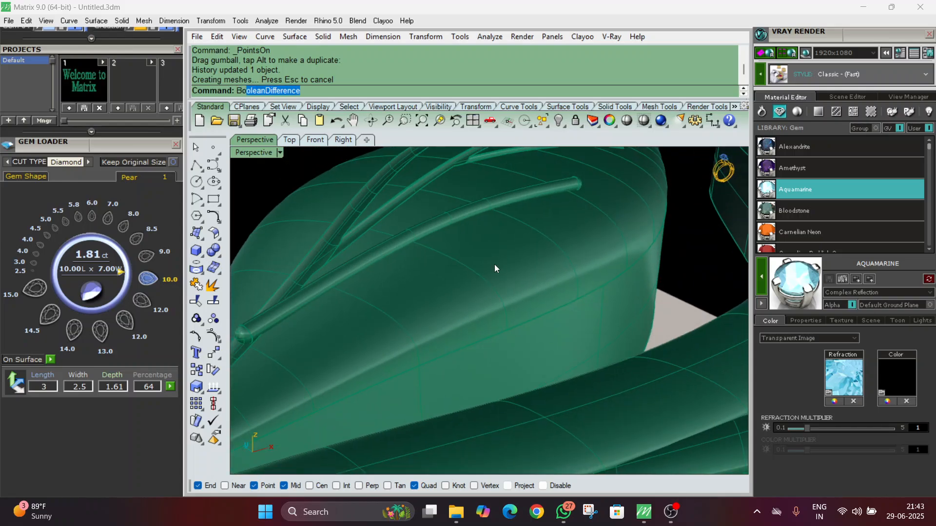
key("Return")
left_click(493, 264)
key("Return")
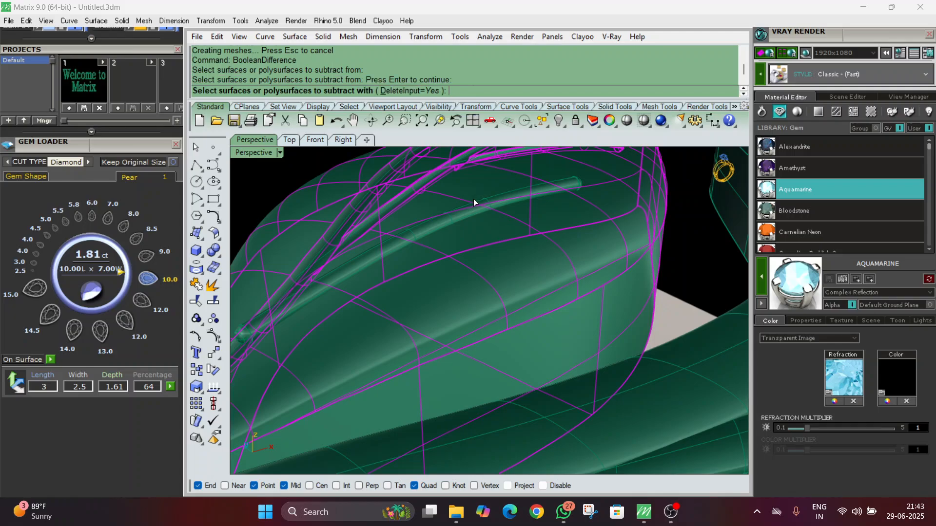
left_click(473, 201)
key("Return")
Replace the side vein's pipe with a new round-capped pipe of 0.06 start and end diameter along the same curve
left_click(474, 209)
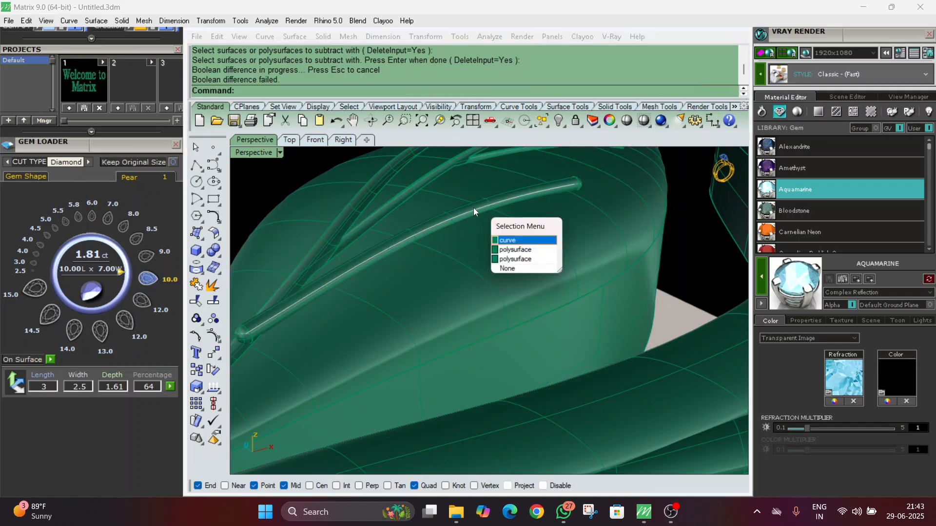
left_click(464, 206)
left_click(454, 206)
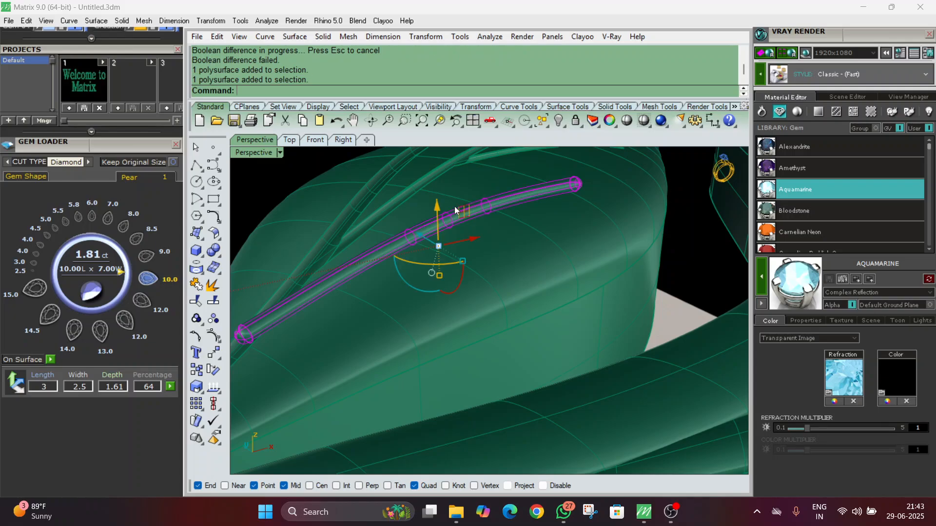
key("Delete")
left_click(455, 215)
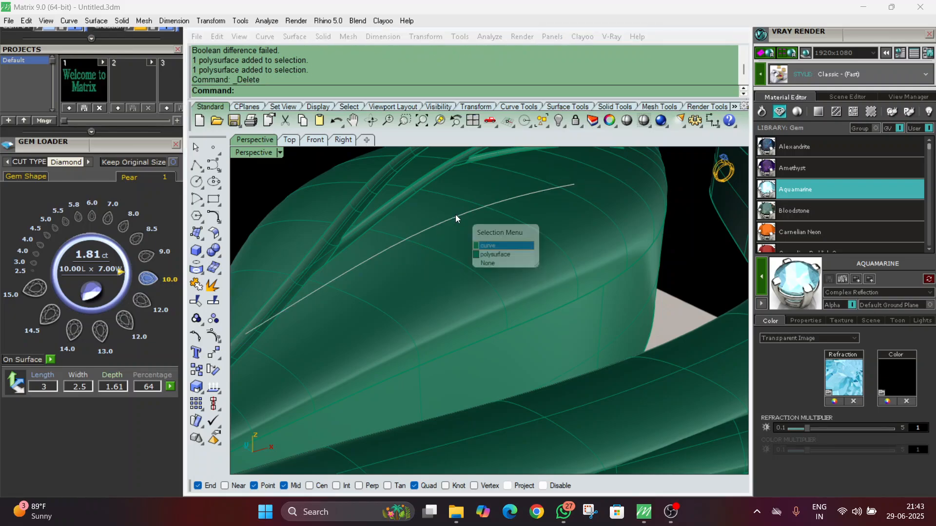
key("Return")
type("Pipe")
key("Return")
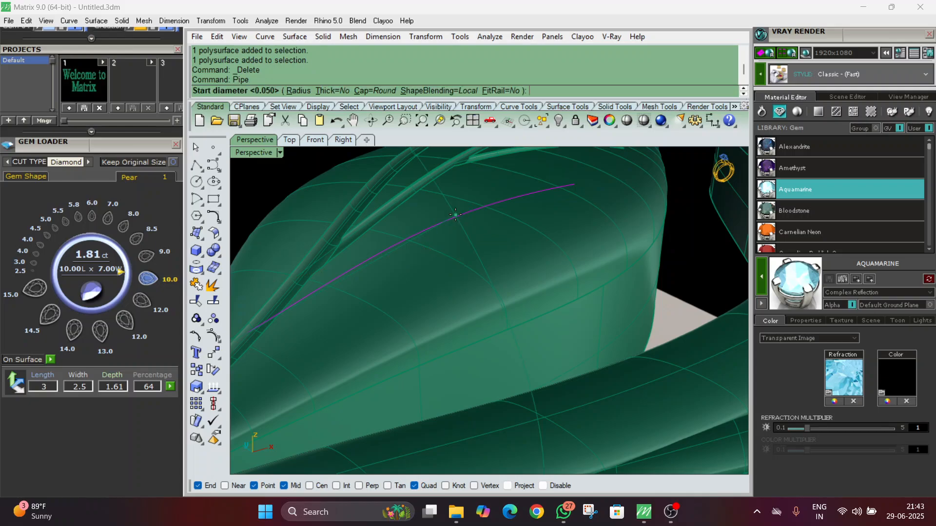
type(".06")
key("Return")
Subtract the 0.06 side vein pipe from the large leaf with a Boolean difference
key("Return")
key("Return")
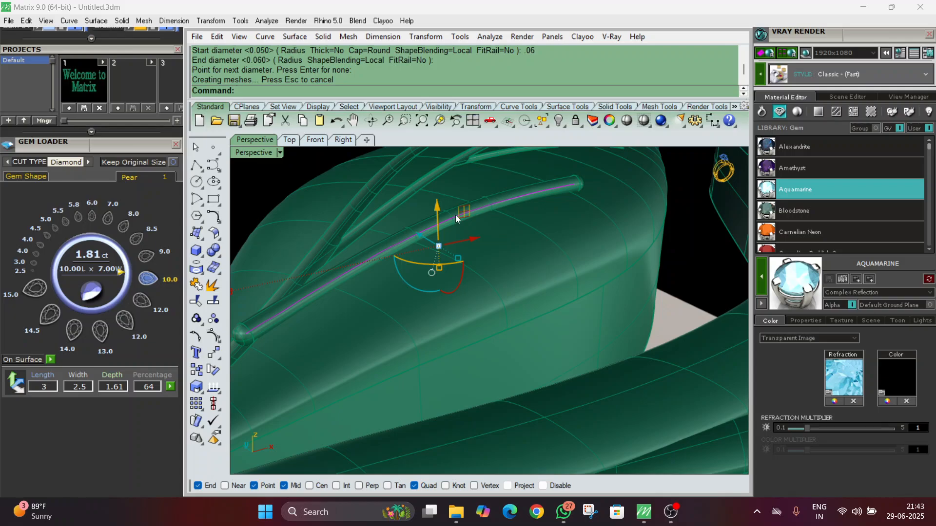
key("Escape")
type("B")
key("Return")
left_click(452, 235)
key("Return")
left_click(453, 212)
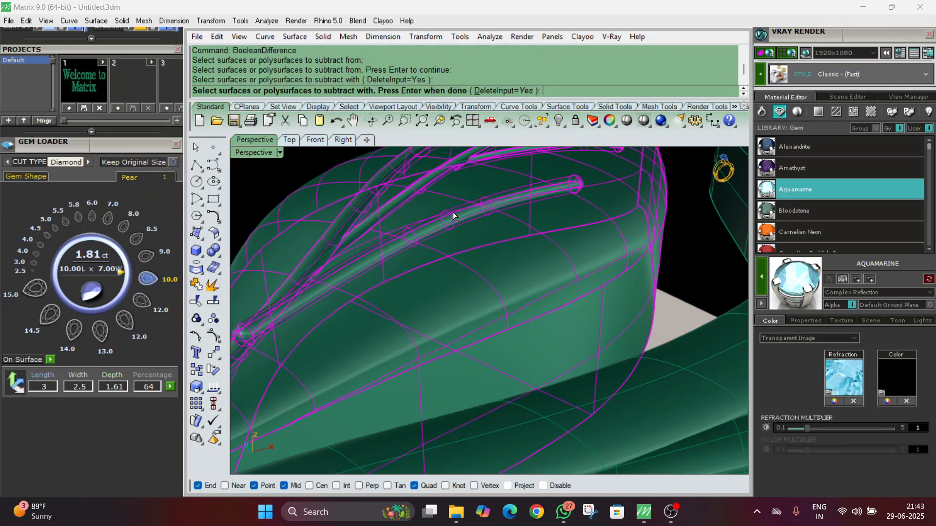
key("Return")
Examine the engraved large leaf against the reference ring in a shaded preview without wires
scroll(452, 212, "down", 5)
right_click_drag(481, 215, 501, 250)
left_click(622, 123)
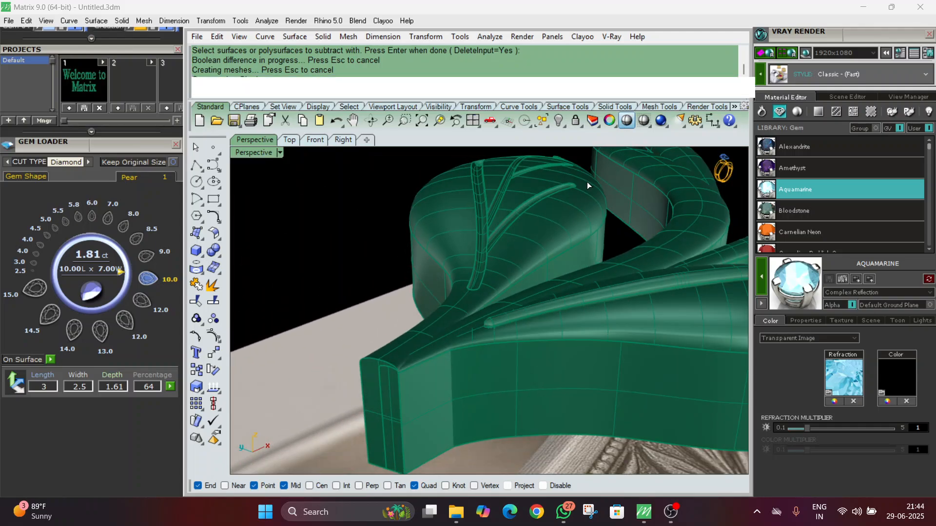
mouse_move(587, 180)
right_mouse_down()
mouse_move(505, 286)
mouse_move(414, 302)
mouse_move(480, 291)
right_mouse_up()
scroll(434, 291, "down", 8)
scroll(479, 290, "down", 6)
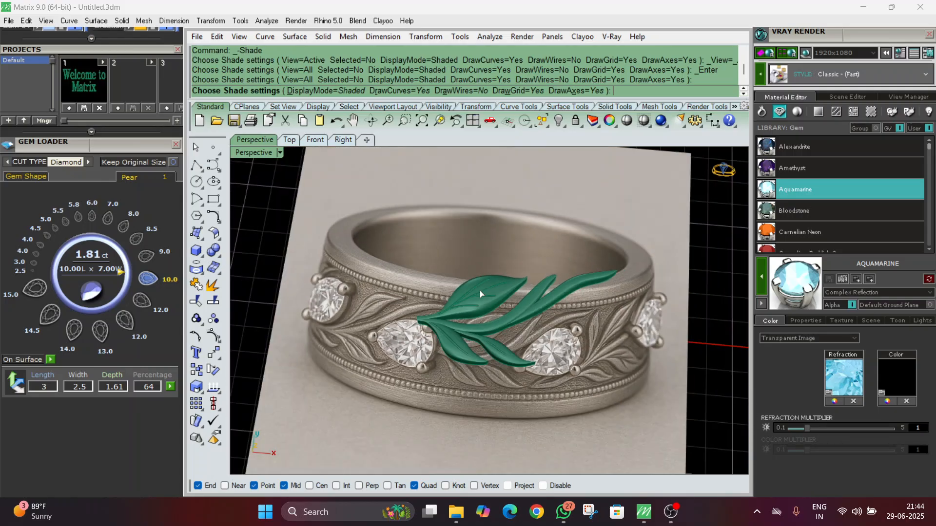
right_click(475, 294)
Try to subtract the vein pipe from the small lower leaf nearest the right-hand diamond with a Boolean difference
scroll(507, 365, "up", 7)
right_click_drag(507, 366, 434, 333)
scroll(448, 332, "up", 5)
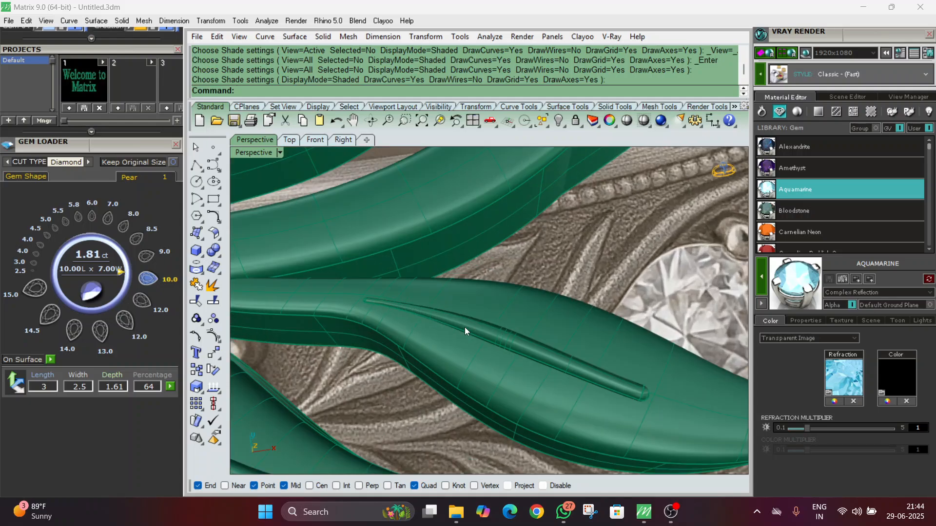
type("BooleanDifference")
key("Return")
left_click(471, 338)
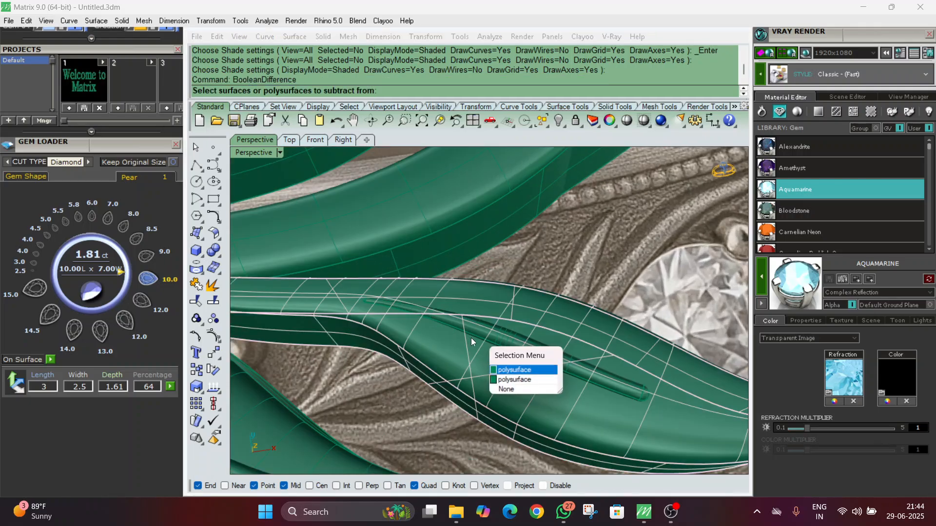
key("Return")
key("Return")
left_click(478, 327)
key("Return")
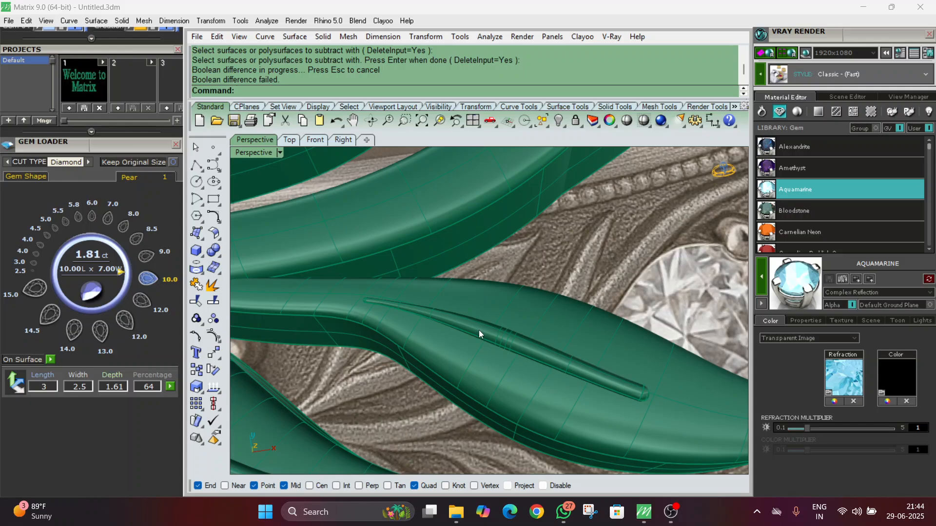
Delete the small leaf's vein pipe and rebuild its vein curve with 5 points and degree 3
left_click(478, 330)
key("Delete")
left_click(493, 325)
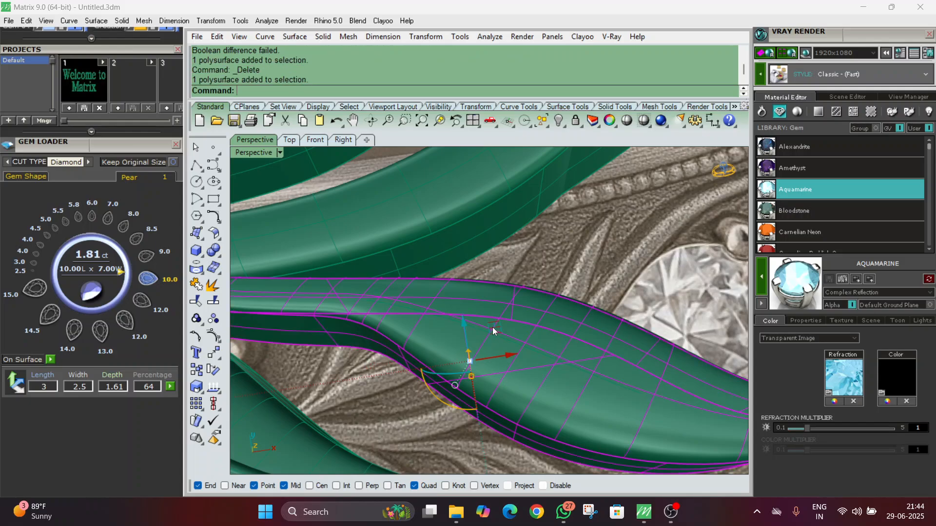
key("Escape")
left_click(492, 336)
left_click(515, 362)
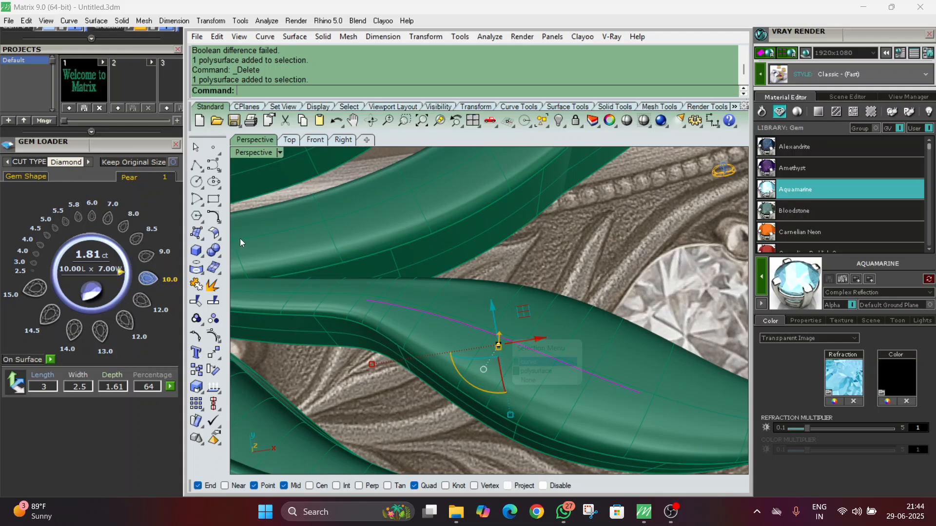
left_click(213, 216)
left_click(301, 258)
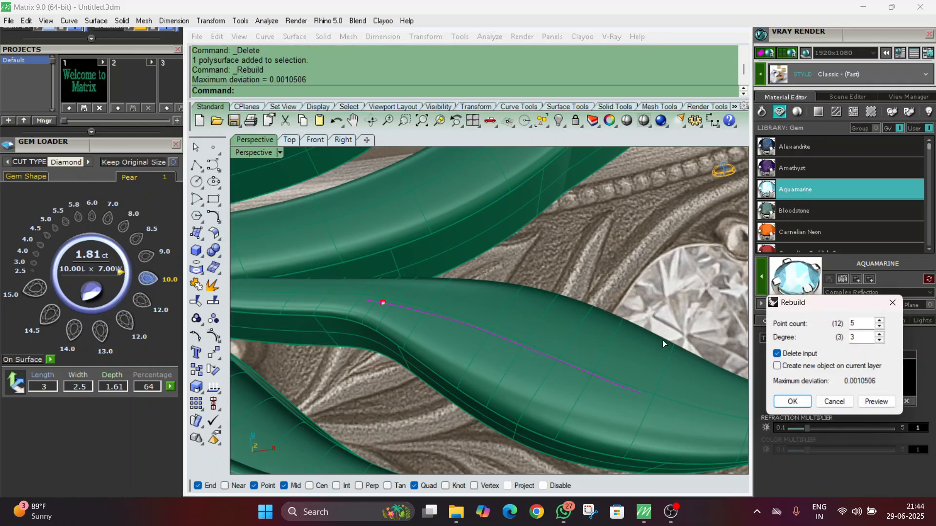
left_click(792, 401)
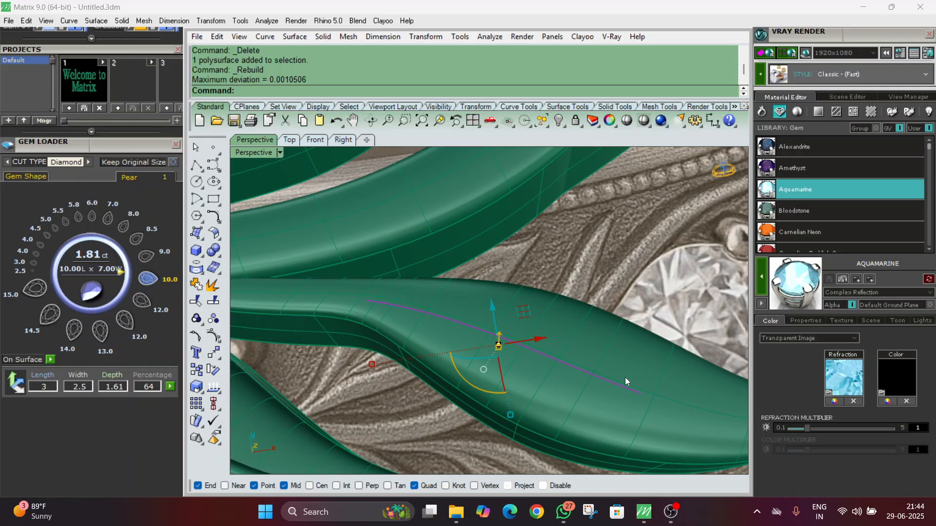
Pipe the small leaf's rebuilt vein curve with round caps and a 0.06 start and end diameter
key("BackSpace")
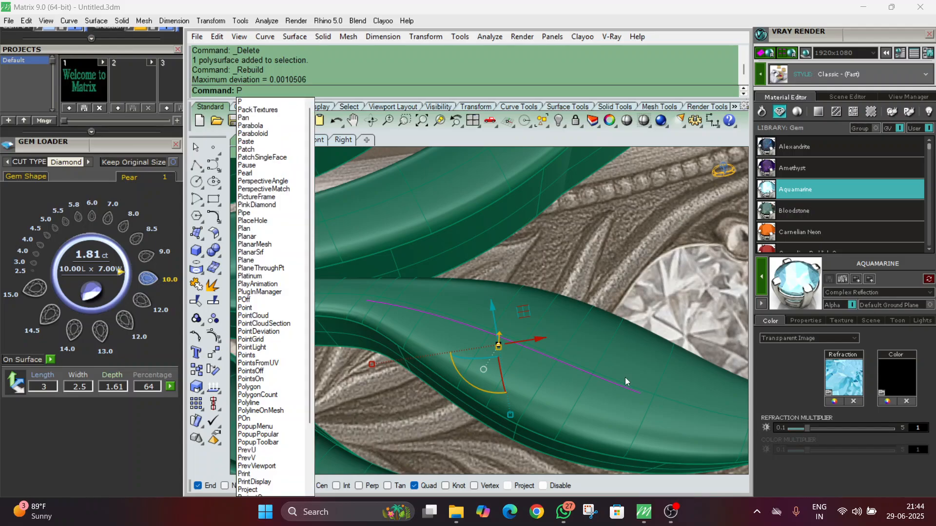
type("ipe")
key("Return")
key("Return")
key("Return")
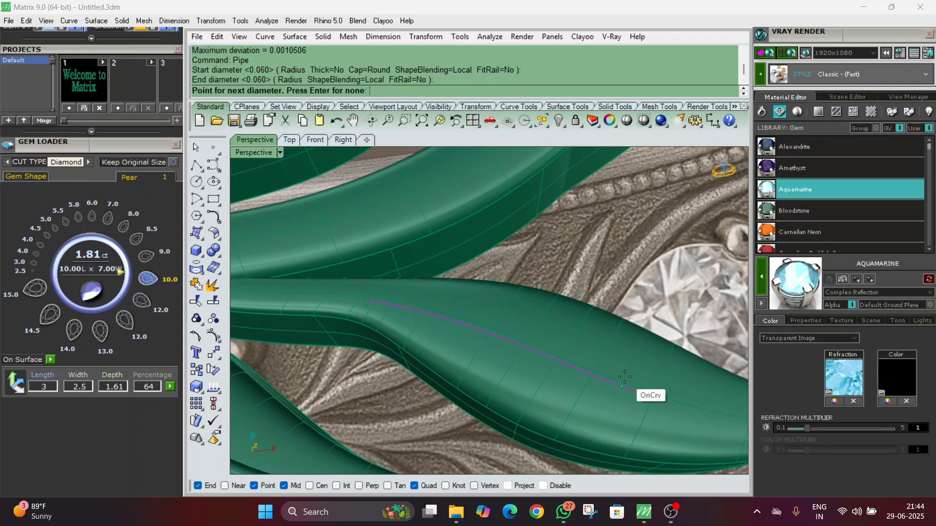
key("Return")
Try to subtract the small leaf's new 0.06 vein pipe from the leaf with a Boolean difference
type("B")
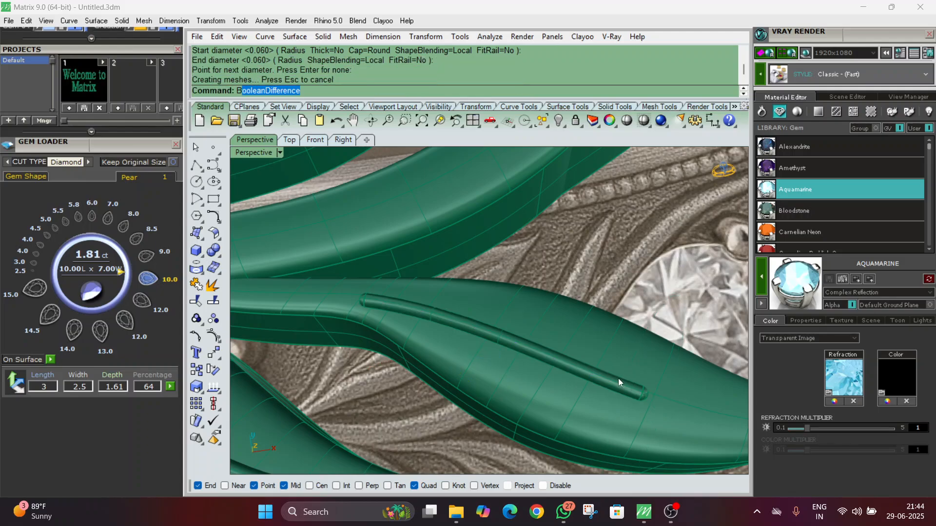
key("Return")
left_click(575, 403)
key("Return")
left_click(576, 367)
Lower the small leaf's vein pipe slightly and subtract it from the leaf with a Boolean difference
key("Return")
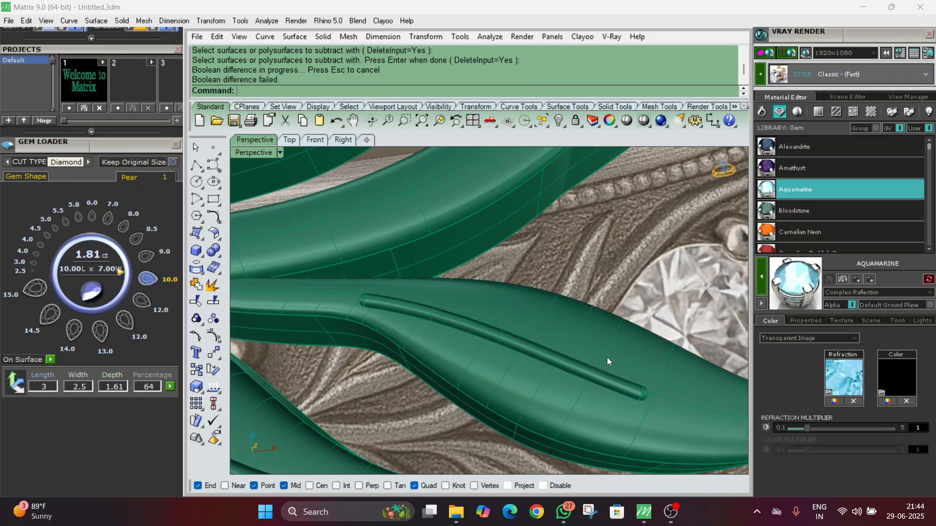
right_click_drag(607, 358, 450, 206)
left_click(448, 203)
left_click_drag(440, 183, 439, 185)
left_click(472, 306)
key("Return")
left_click(492, 226)
key("Return")
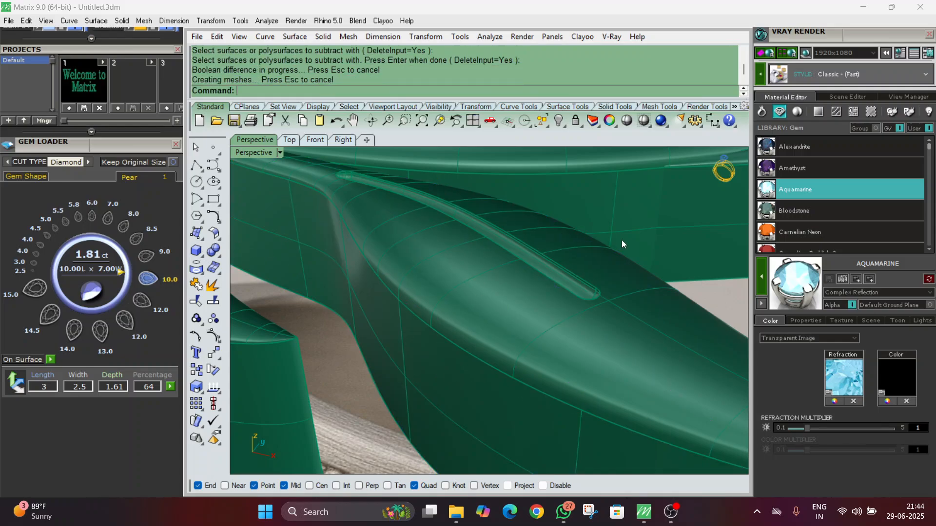
Lower the vein pipe on the other small lower leaf slightly and subtract it from that leaf with a Boolean difference
right_click_drag(622, 239, 479, 207)
left_click(448, 207)
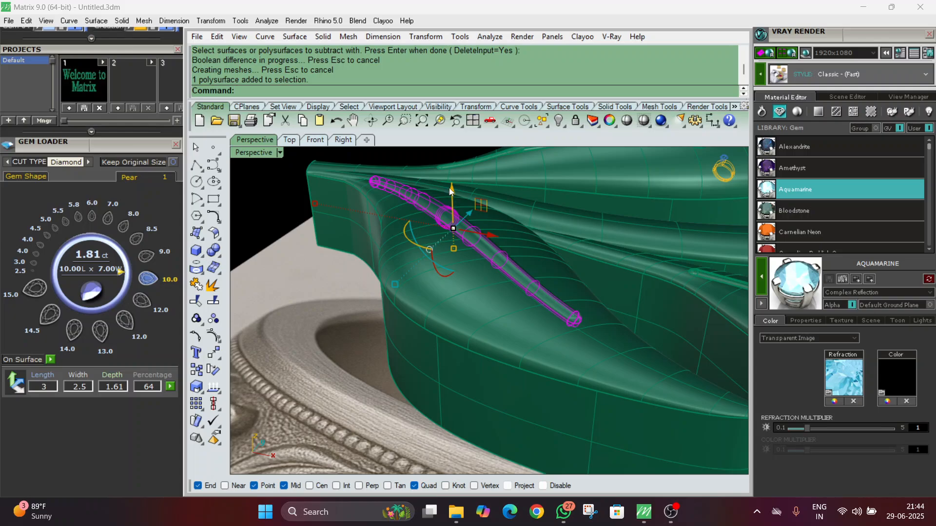
left_click_drag(451, 191, 451, 192)
left_click(444, 275)
key("Return")
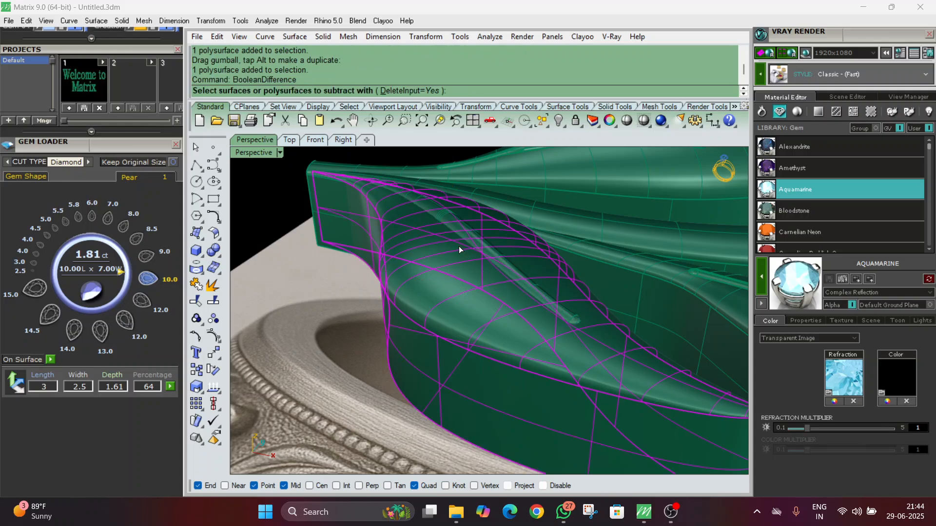
left_click(463, 234)
key("Return")
Compare all the engraved leaves with the reference ring in a shaded preview, in perspective and from above
scroll(464, 234, "down", 8)
right_click_drag(524, 191, 605, 108)
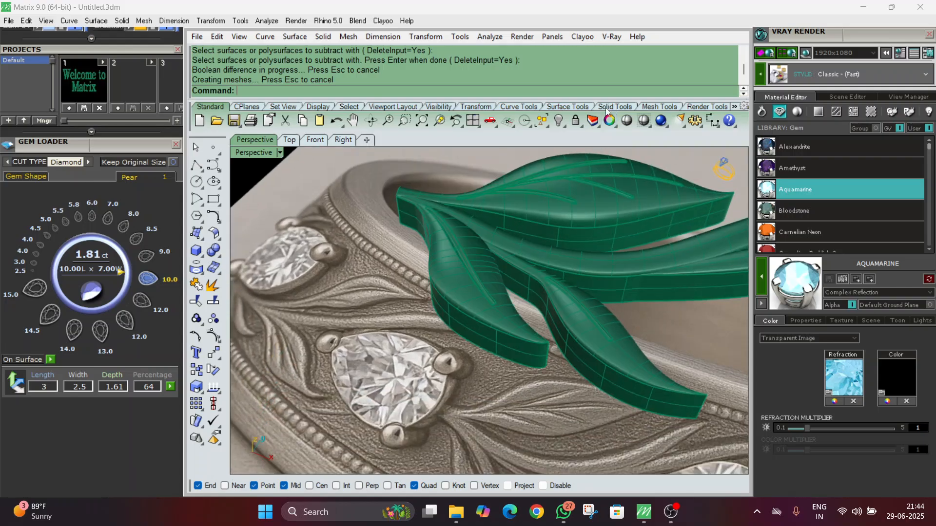
left_click(629, 119)
right_click_drag(575, 217, 612, 327)
scroll(592, 273, "down", 6)
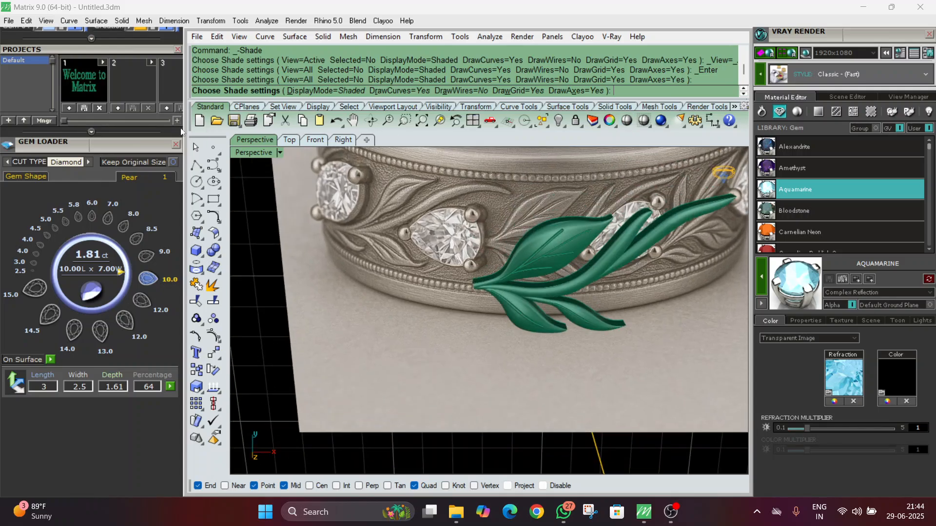
left_click(290, 142)
scroll(519, 278, "down", 20)
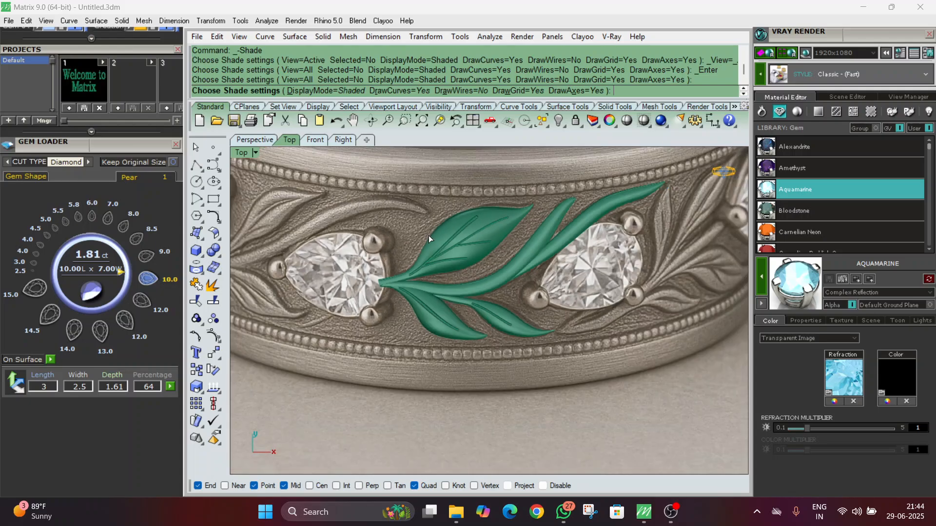
right_click_drag(373, 205, 415, 265)
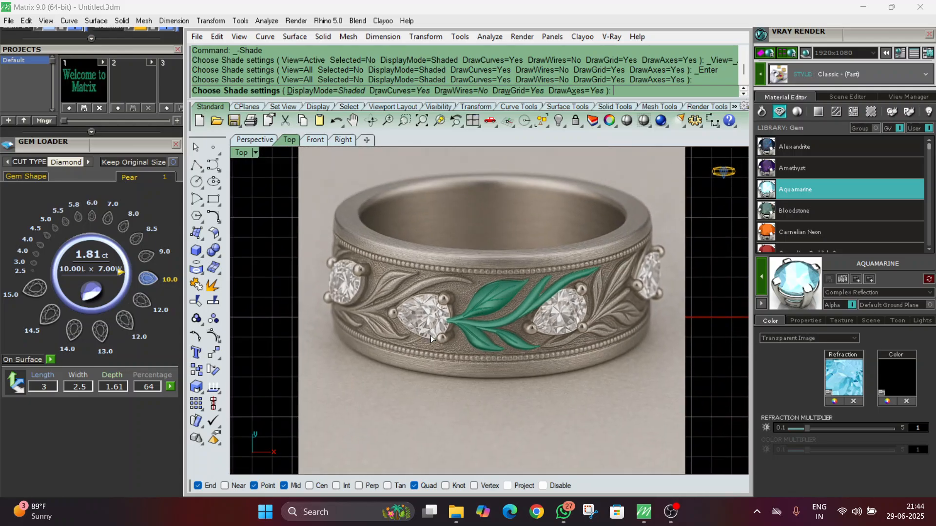
right_click(547, 229)
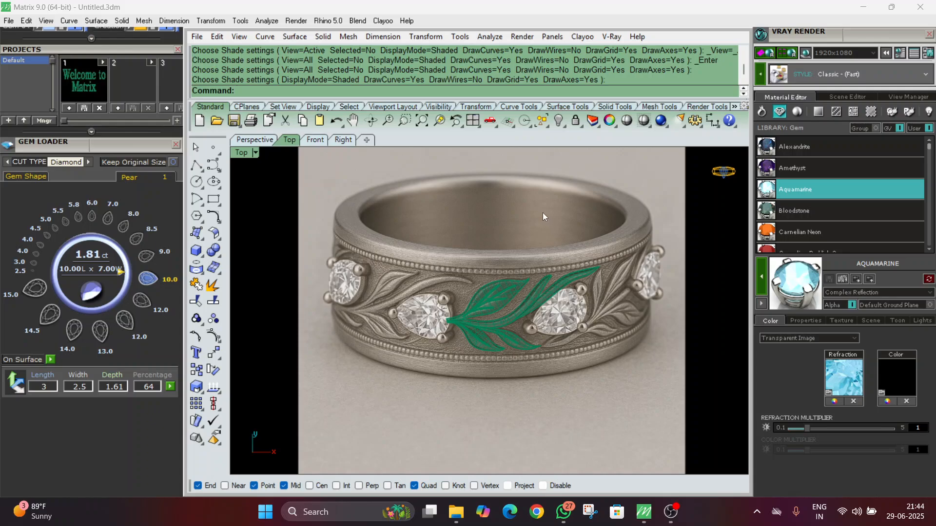
Show the hidden pear diamond left of the leaves and delete it
left_click(564, 128)
left_click(591, 145)
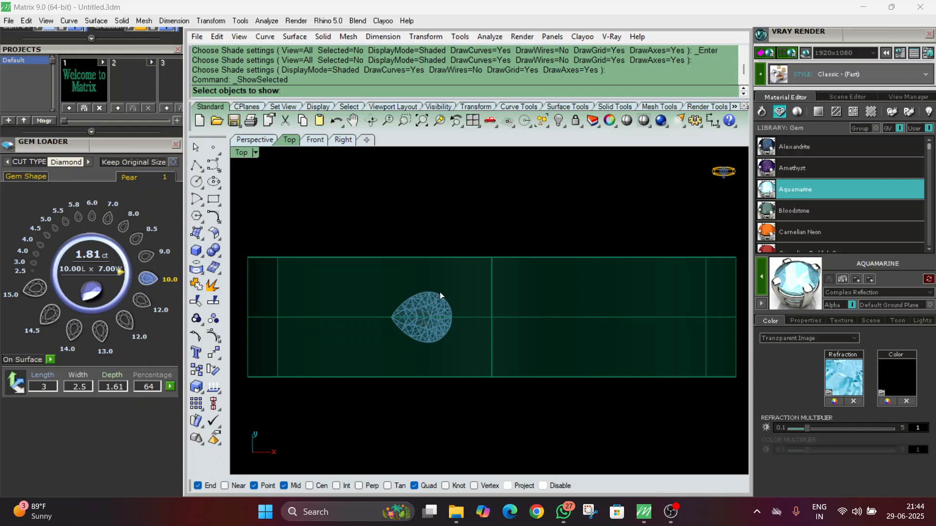
left_click(429, 304)
key("Return")
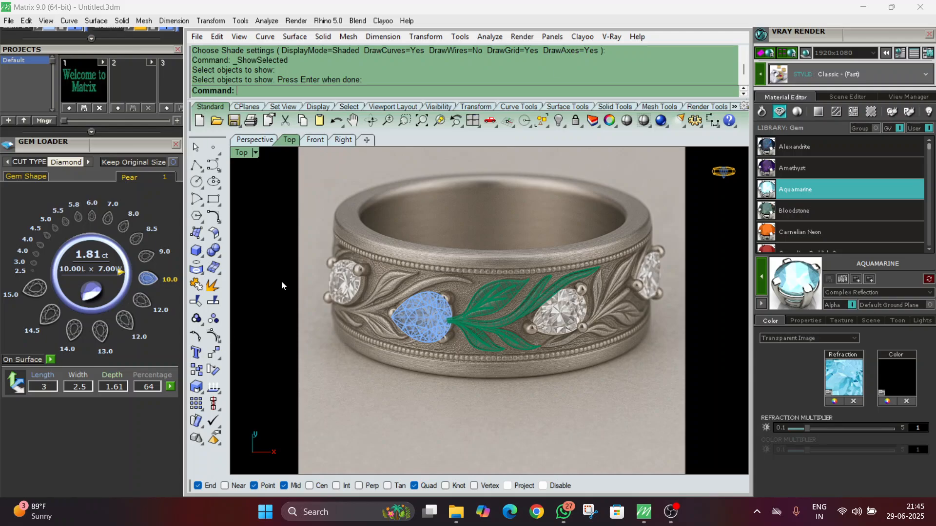
left_click(425, 316)
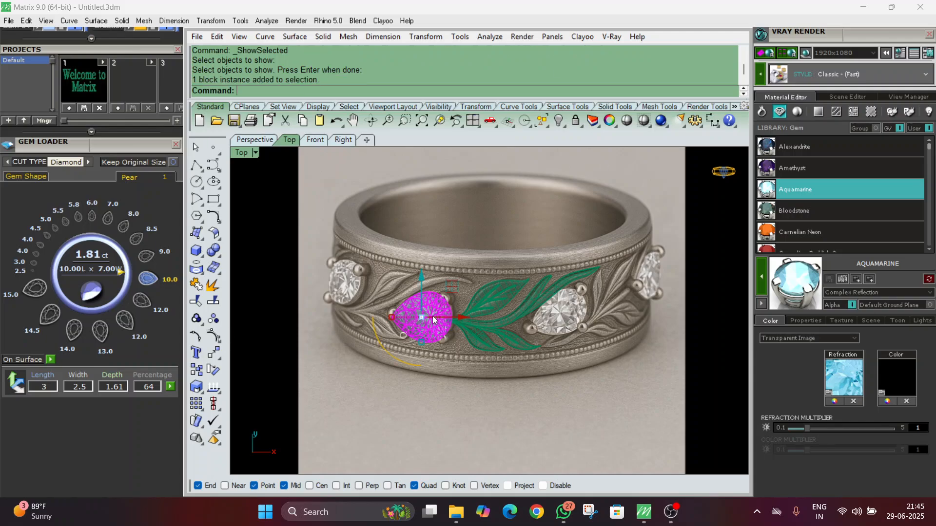
key("Delete")
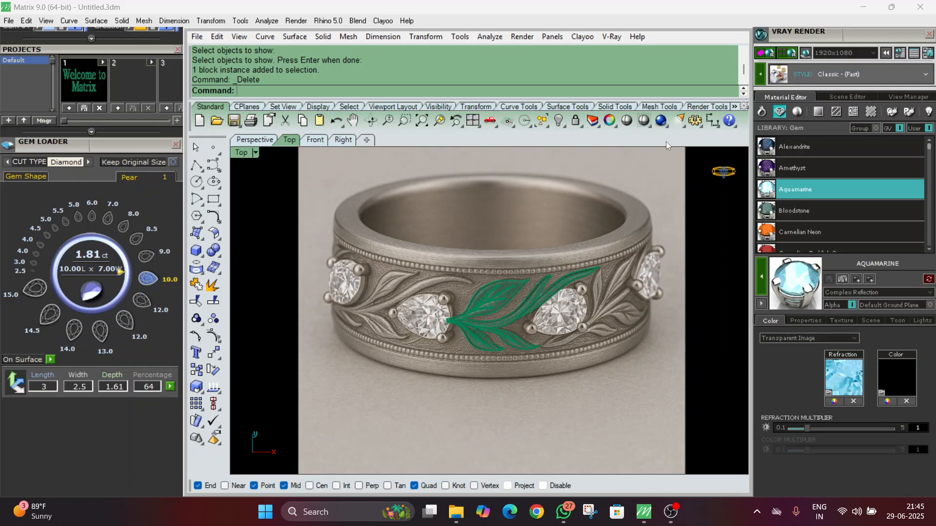
Show only the ring's hidden inner finger circle in the front view and measure its length
left_click(320, 141)
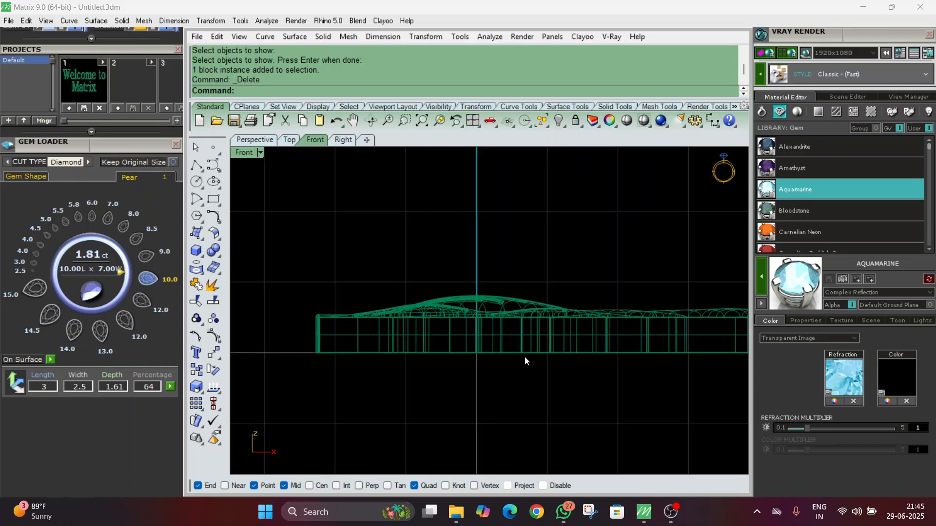
left_click(564, 126)
left_click(591, 151)
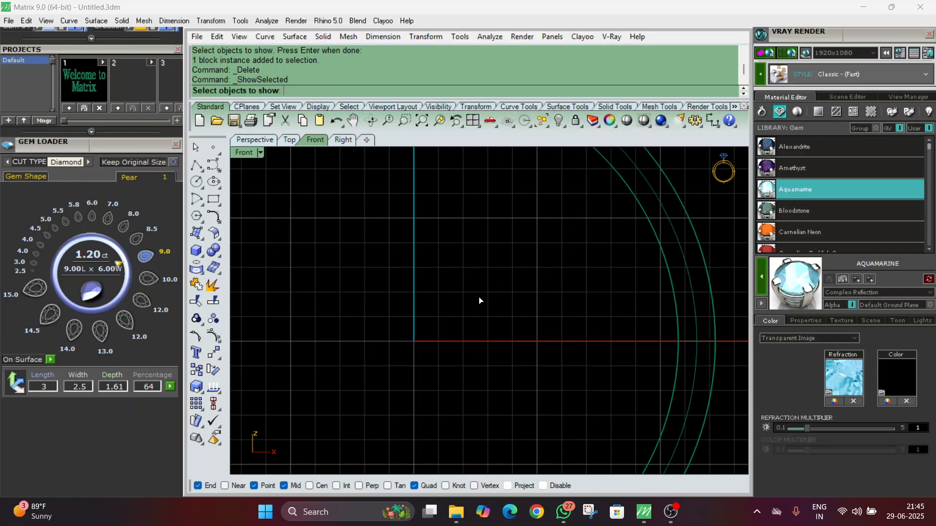
left_click(651, 213)
left_click(685, 236)
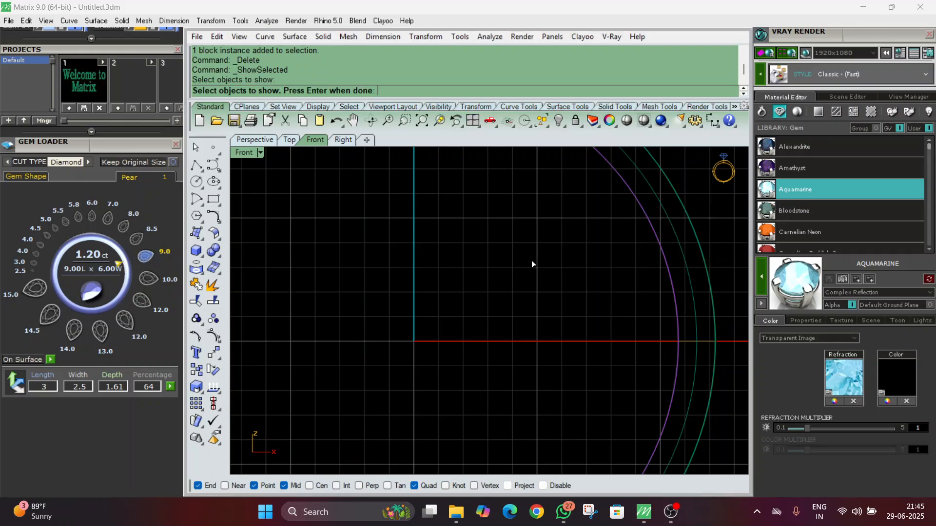
key("Return")
scroll(439, 278, "down", 3)
scroll(505, 308, "up", 8)
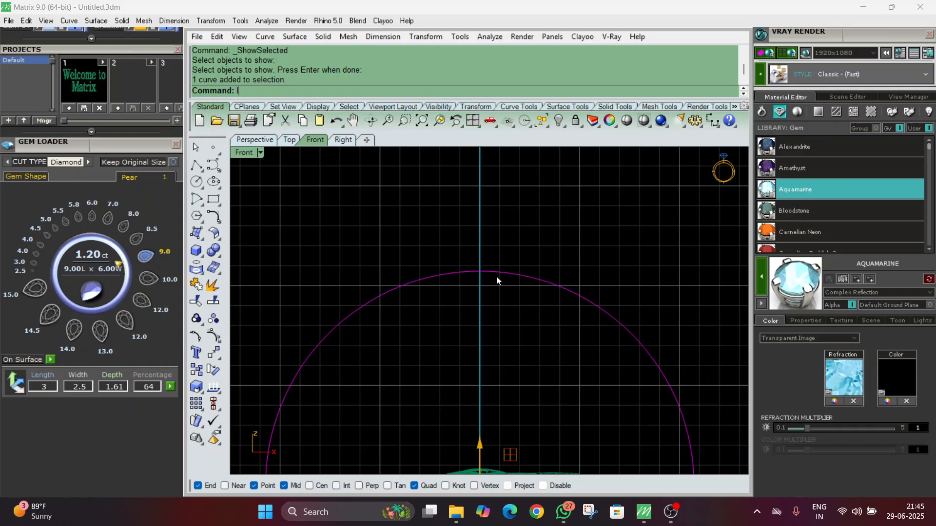
type("Length")
key("Return")
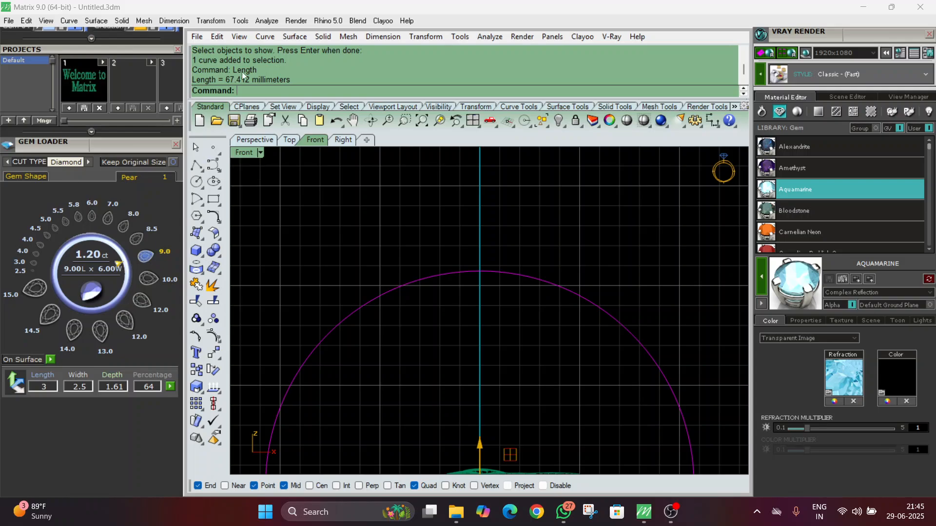
Draw a straight 67.412 mm polyline from the origin horizontally along the X axis in the front view
left_click(196, 165)
scroll(453, 263, "down", 2)
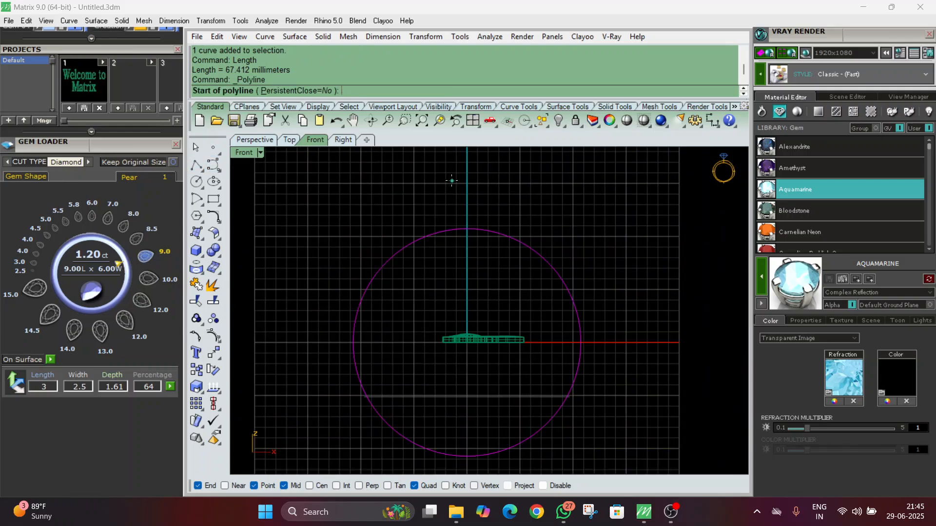
type("0")
key("Return")
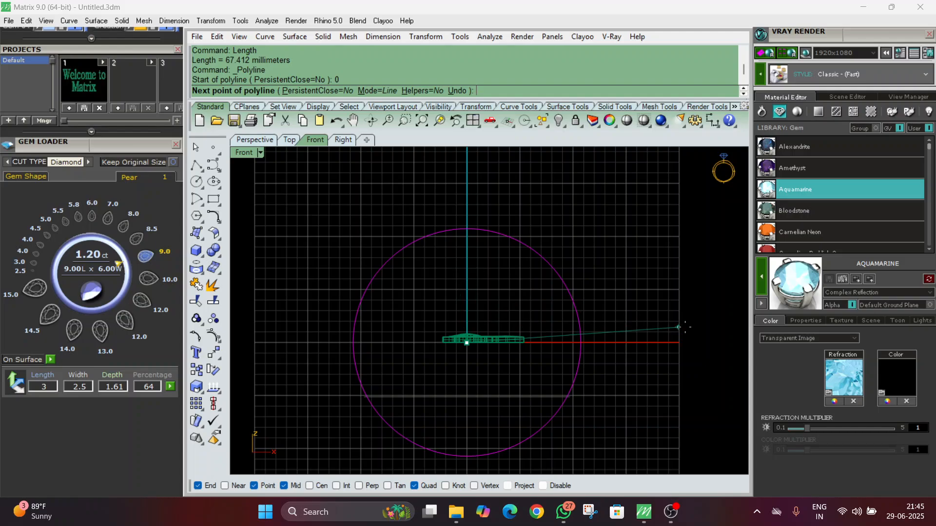
type("67.412")
key("Return")
left_click(687, 326)
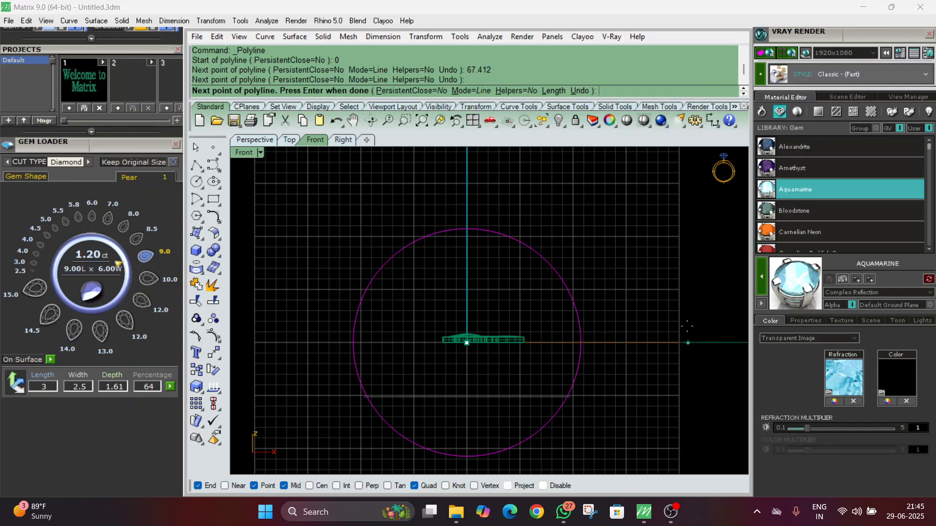
right_click(687, 326)
Unlock the reference ring picture in the top view and hide it
left_click(289, 140)
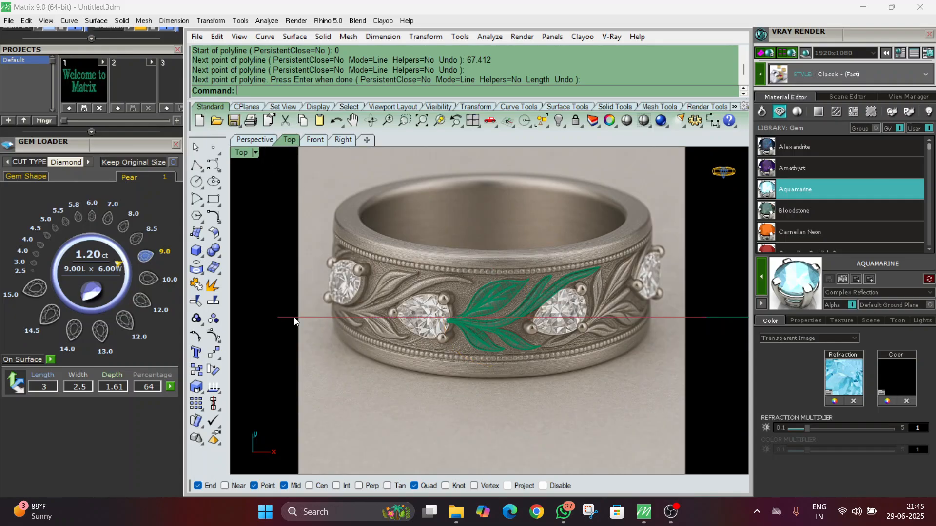
left_click(281, 316)
key("Escape")
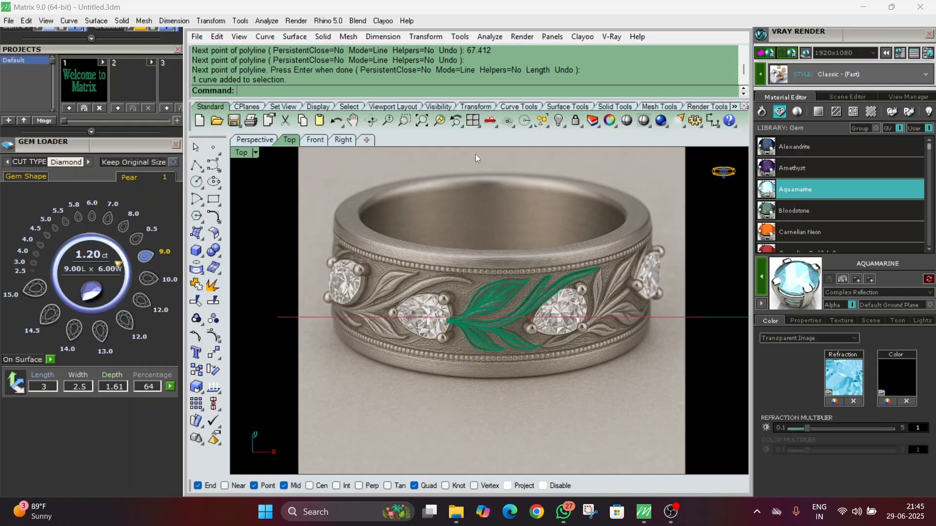
left_click(578, 118)
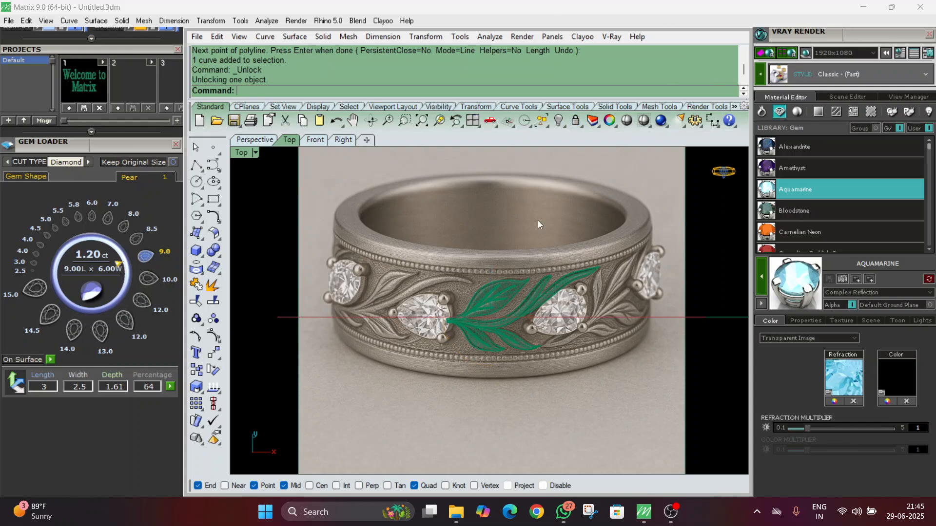
left_click(556, 121)
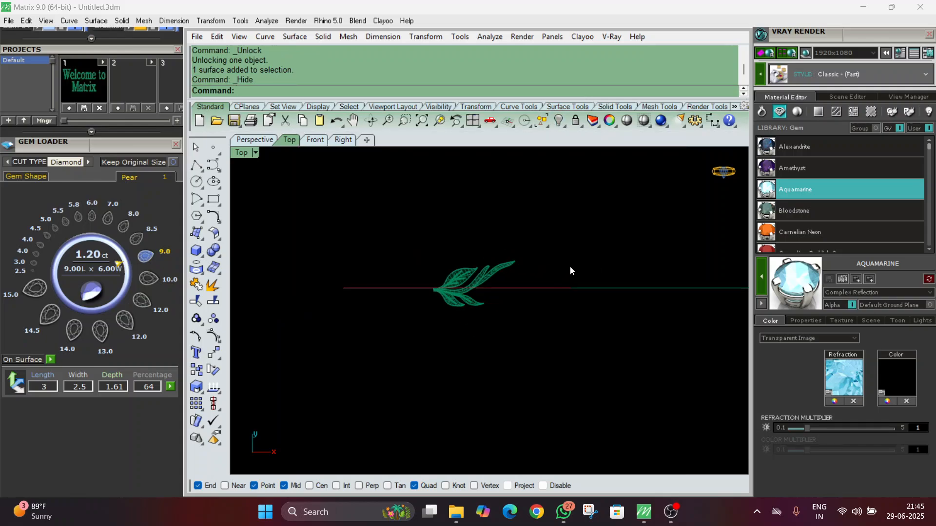
left_click(562, 125)
left_click(580, 142)
key("ctrl+z")
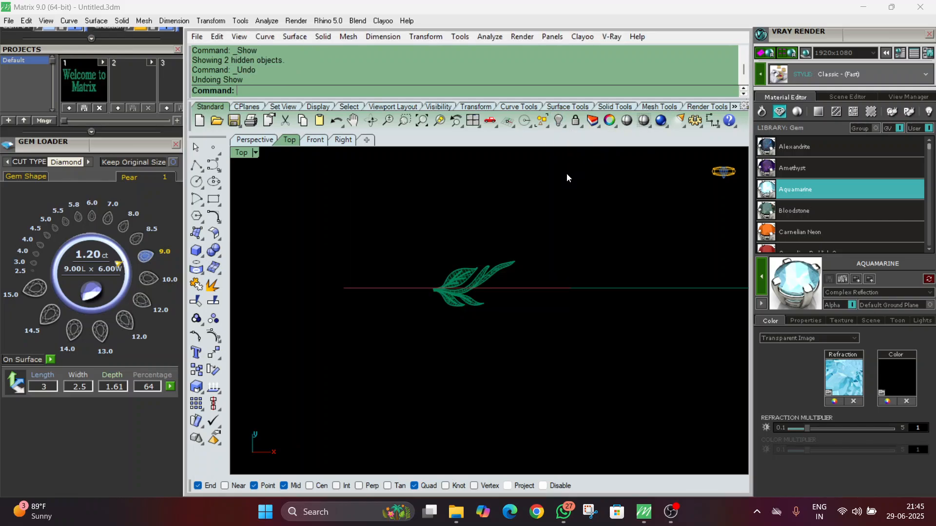
Place a 3 × 2.5 pear diamond on the centreline at the leaf stem's base, its tip pointing away from the leaves
left_click(36, 266)
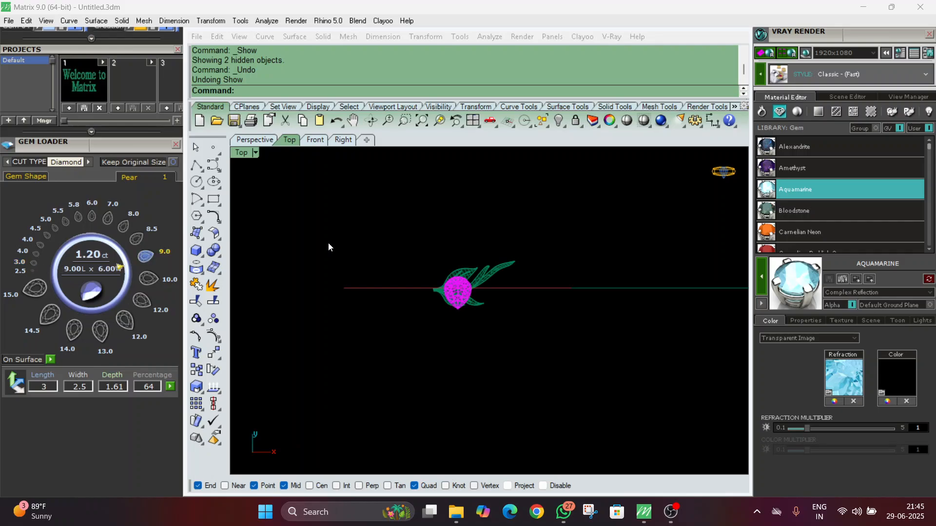
scroll(468, 304, "up", 6)
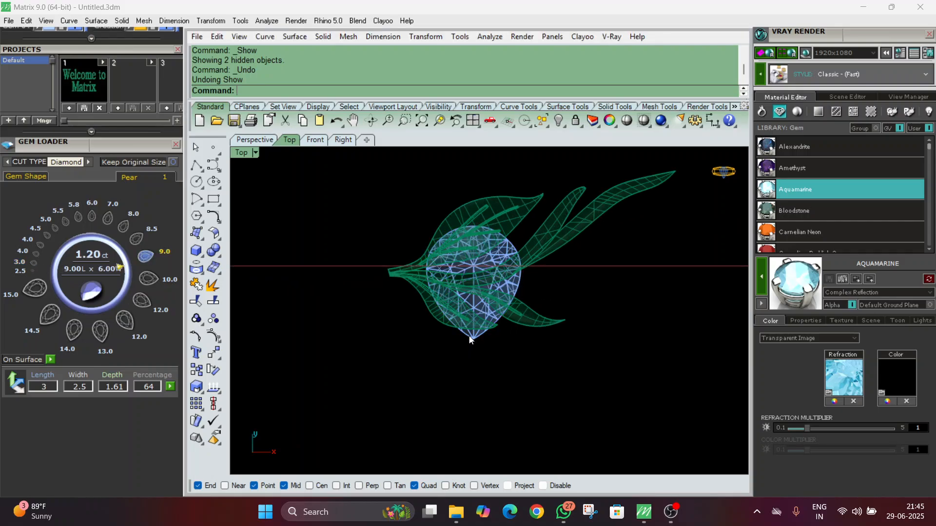
left_click(535, 277)
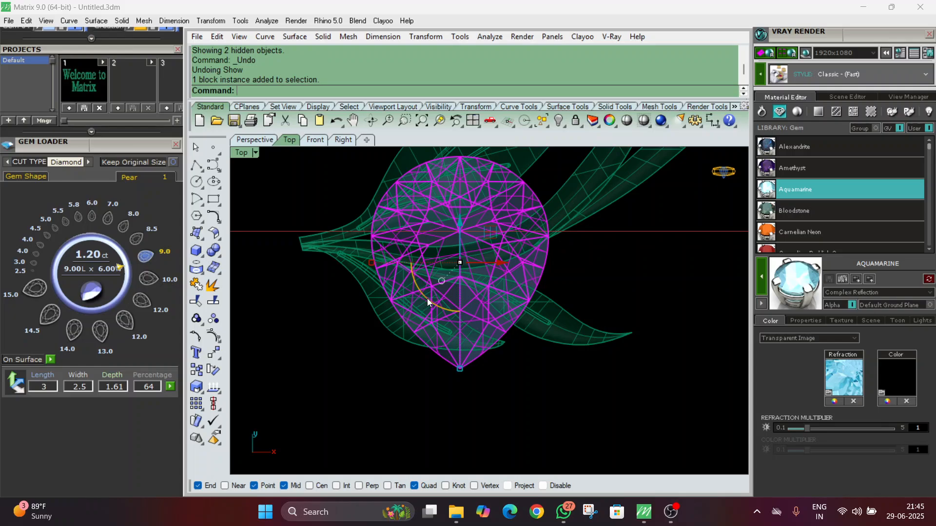
left_click_drag(427, 298, 387, 220)
type("gvCenterObjects")
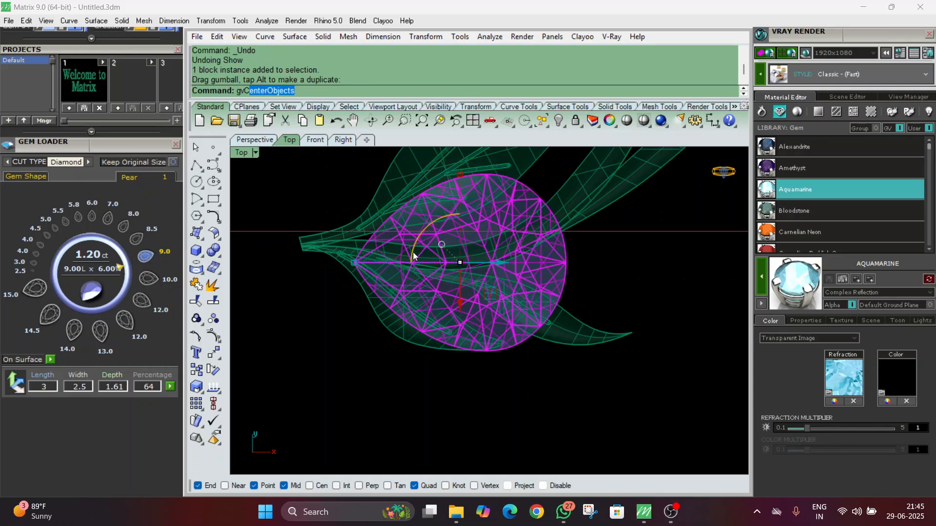
key("Return")
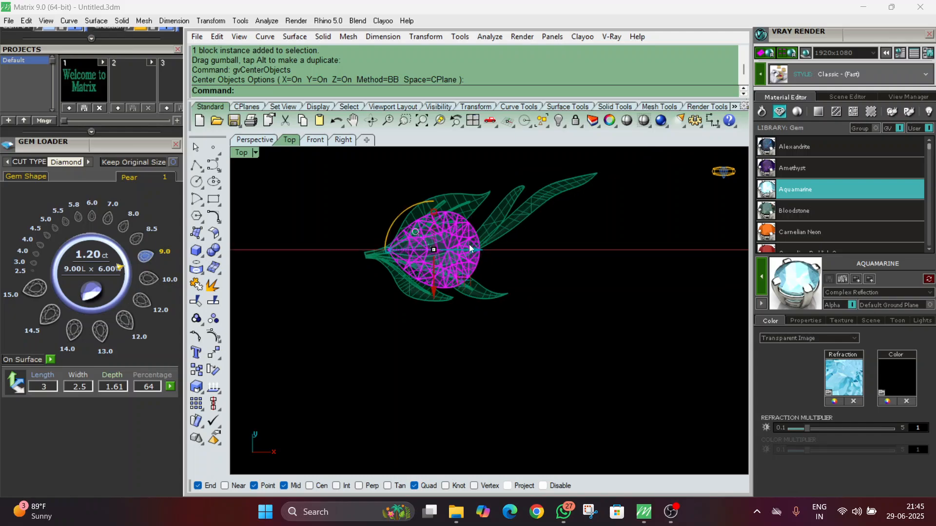
left_click_drag(480, 248, 370, 259)
left_click(370, 259)
Show the reference ring picture and compare the new pear diamond's size and position with it
left_click(564, 127)
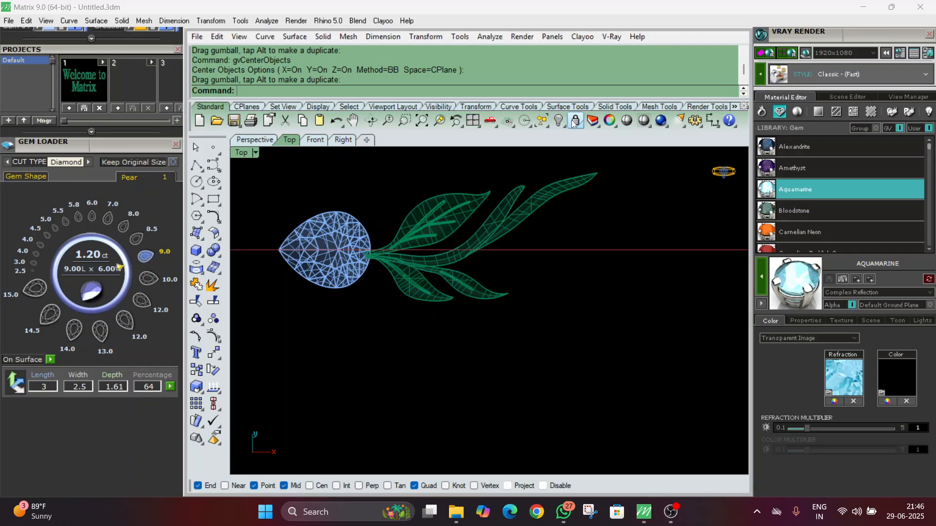
left_click(564, 127)
left_click(594, 143)
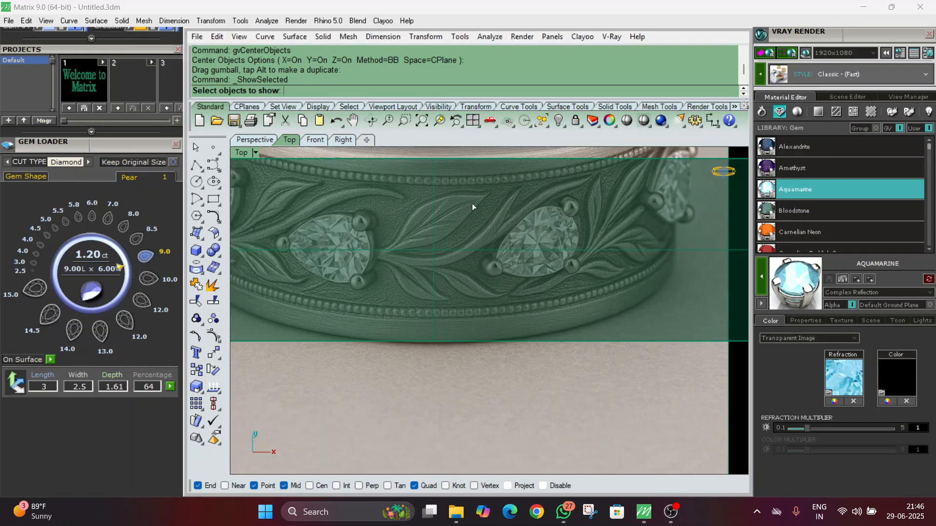
left_click(420, 334)
key("Return")
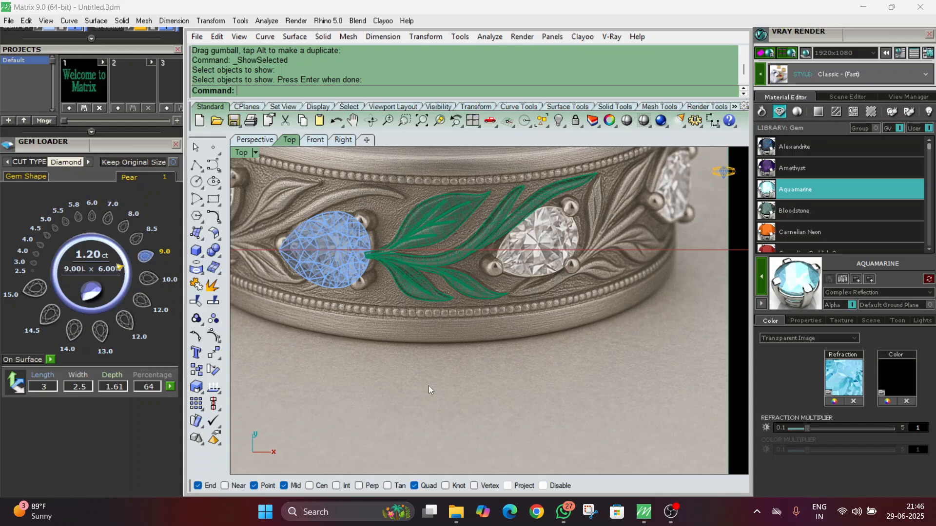
scroll(426, 368, "down", 5)
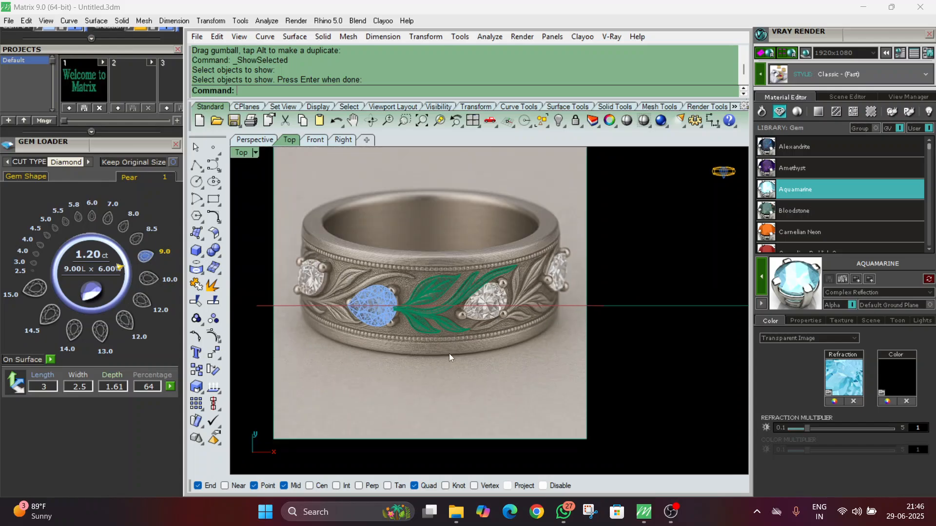
scroll(416, 329, "up", 5)
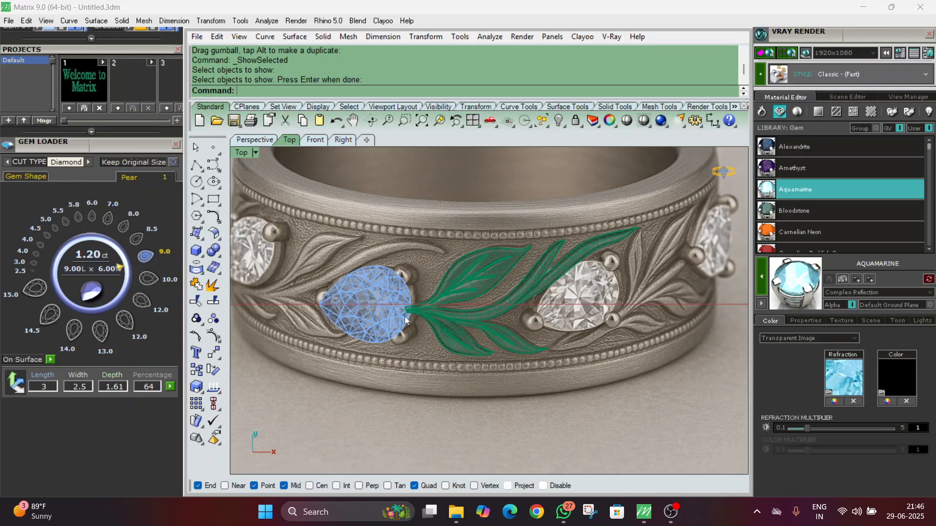
scroll(404, 316, "down", 3)
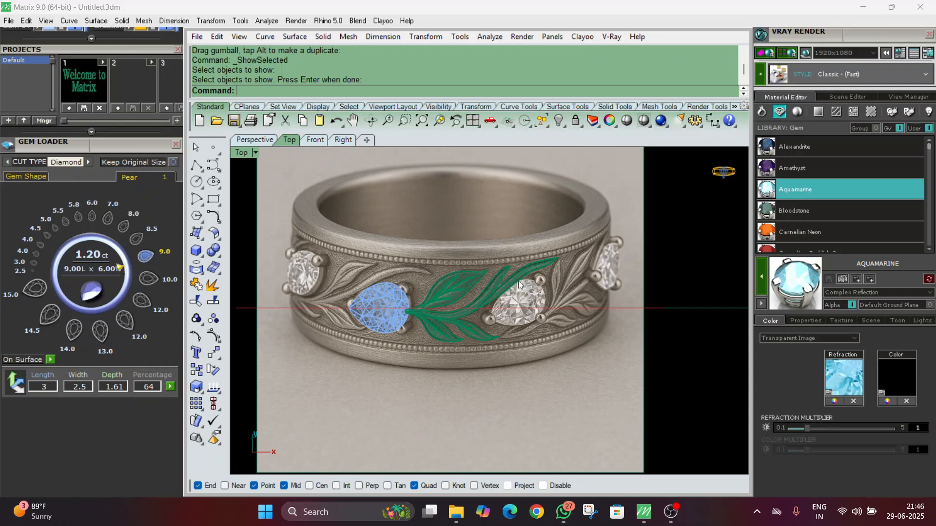
Hide the reference ring picture and the inner finger circle
left_click(471, 232)
left_click(558, 120)
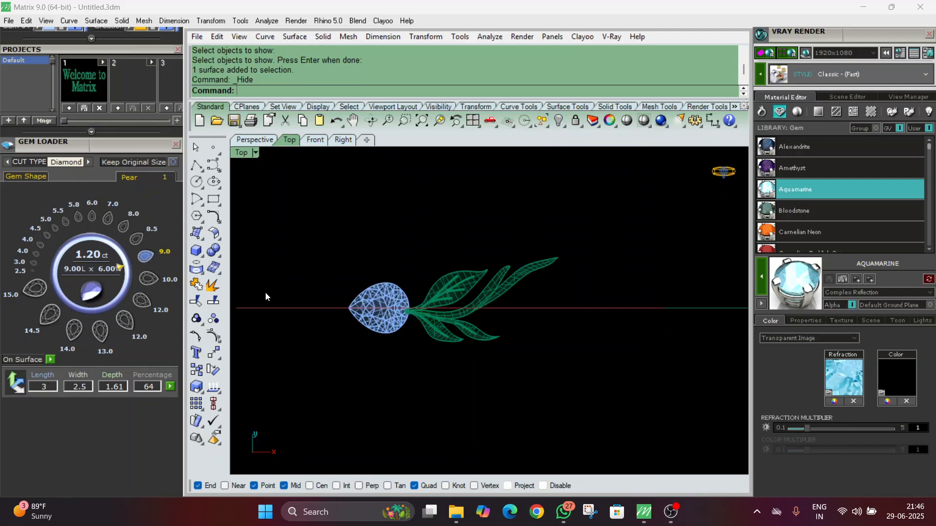
left_click(285, 308)
key("Return")
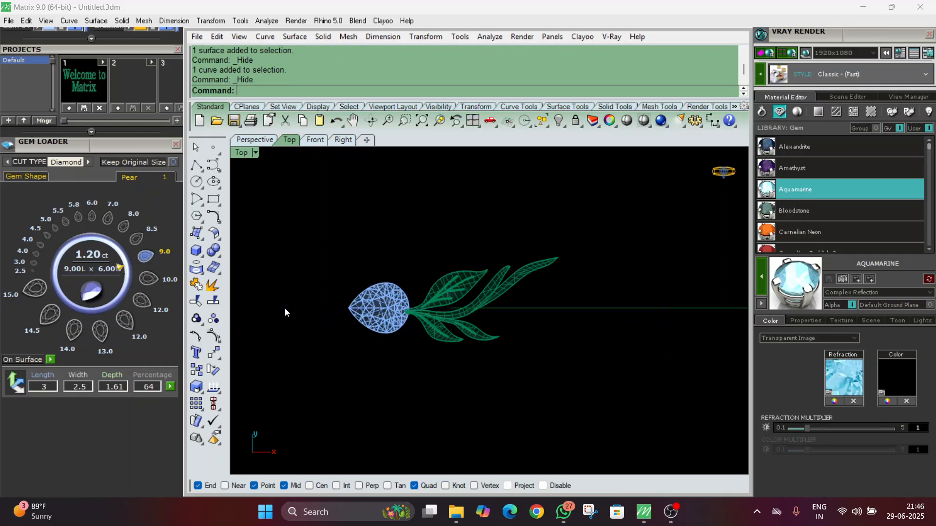
Move the pear diamond and all leaves along the X axis so the diamond's tip sits at the 67.412 mm line's start
scroll(306, 245, "down", 2)
left_click_drag(309, 215, 458, 346)
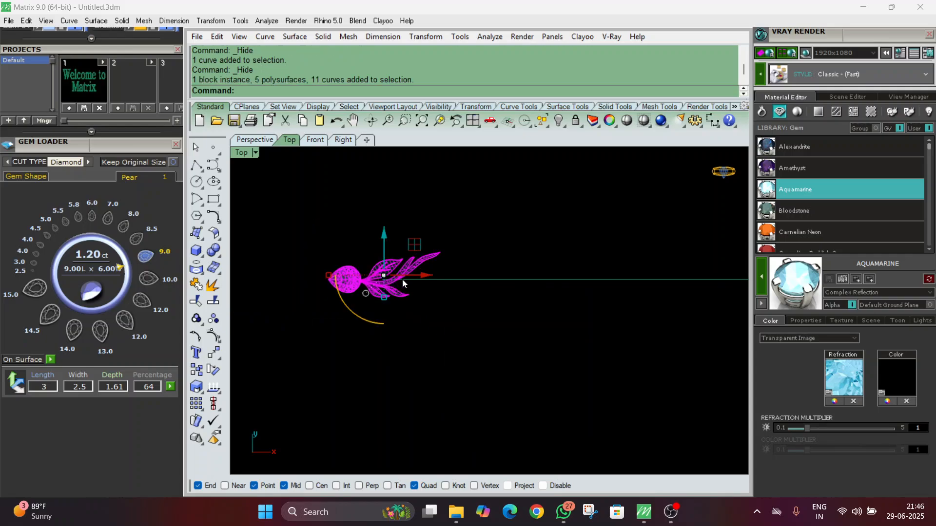
scroll(400, 279, "up", 2)
left_click_drag(367, 281, 533, 312)
scroll(379, 247, "up", 2)
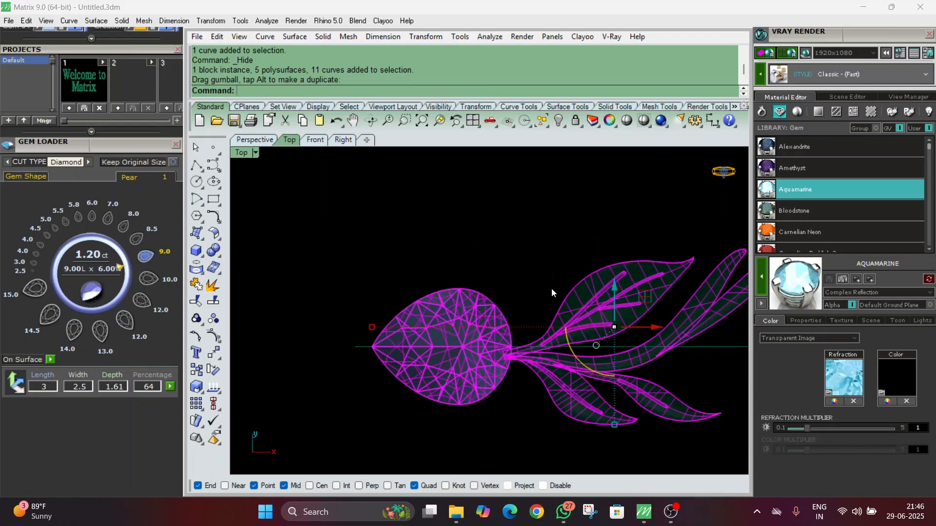
left_click_drag(660, 329, 645, 333)
scroll(341, 259, "down", 2)
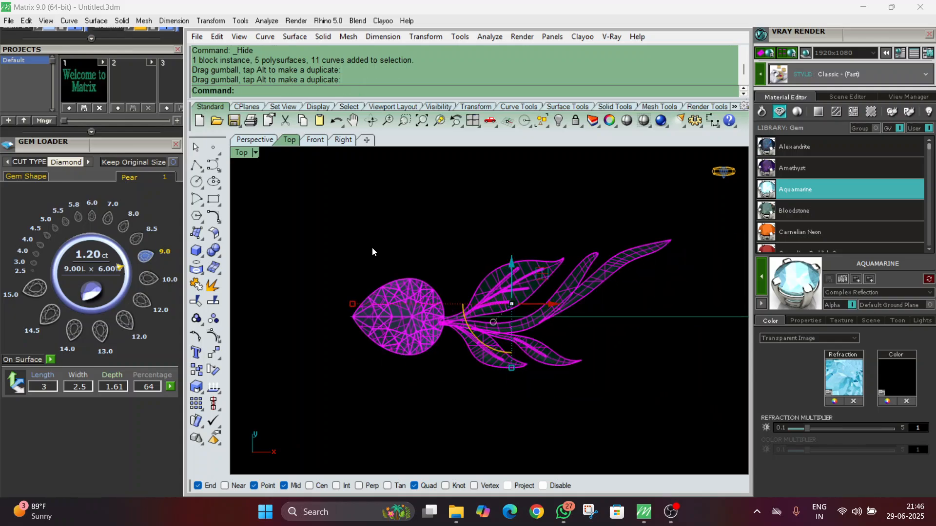
type("Ar")
left_click(264, 181)
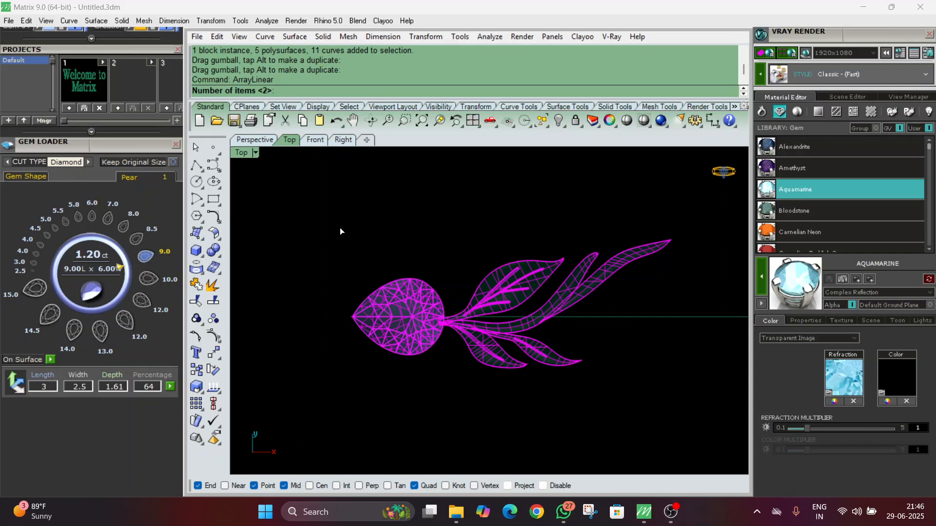
key("Escape")
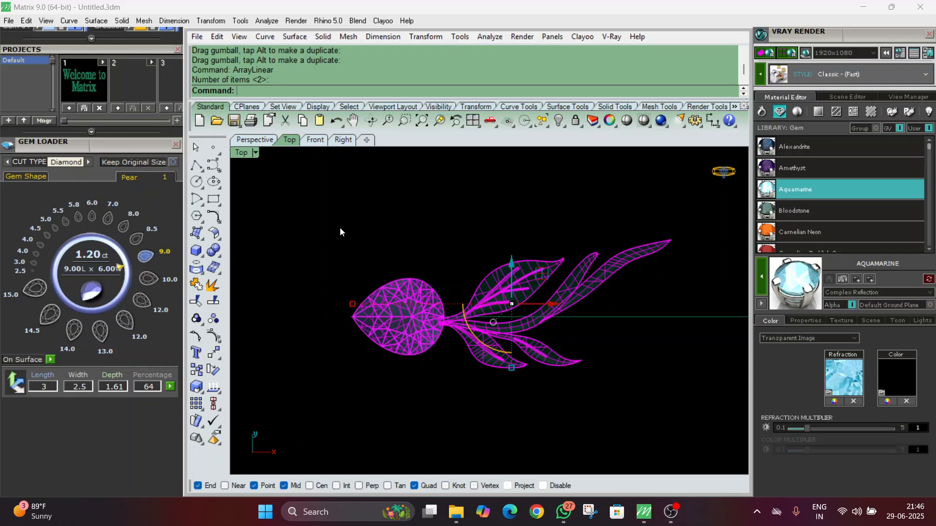
Measure the overall size of the pear diamond and leaf motif with a bounding box, removing the box when done
type("Bou")
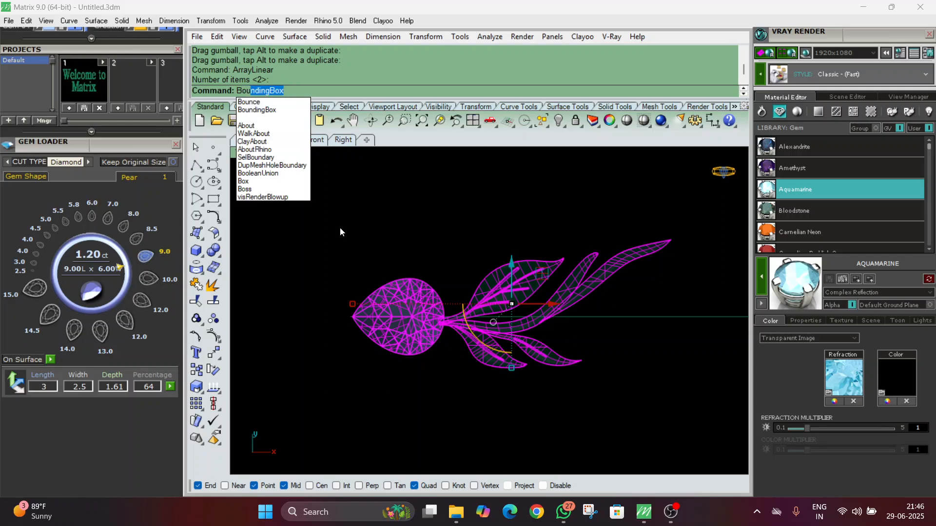
key("Return")
key("Return")
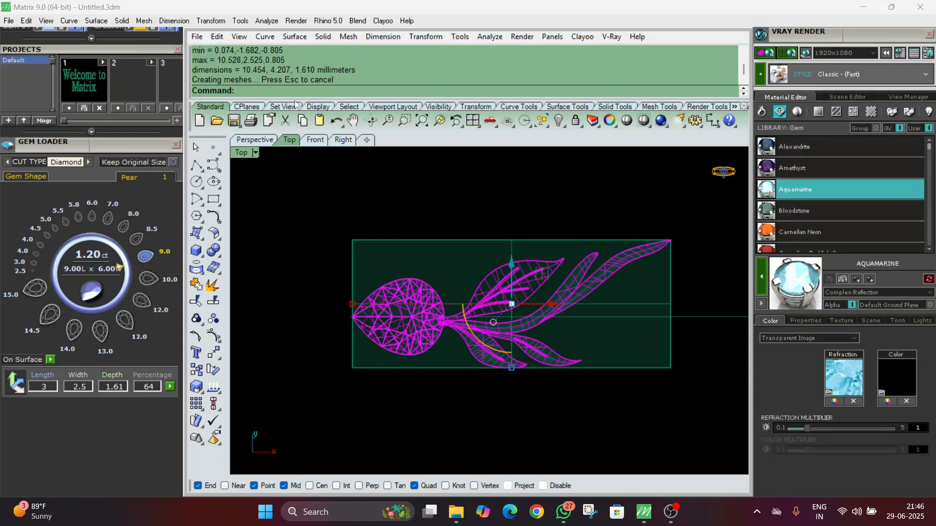
left_click(361, 244)
key("Delete")
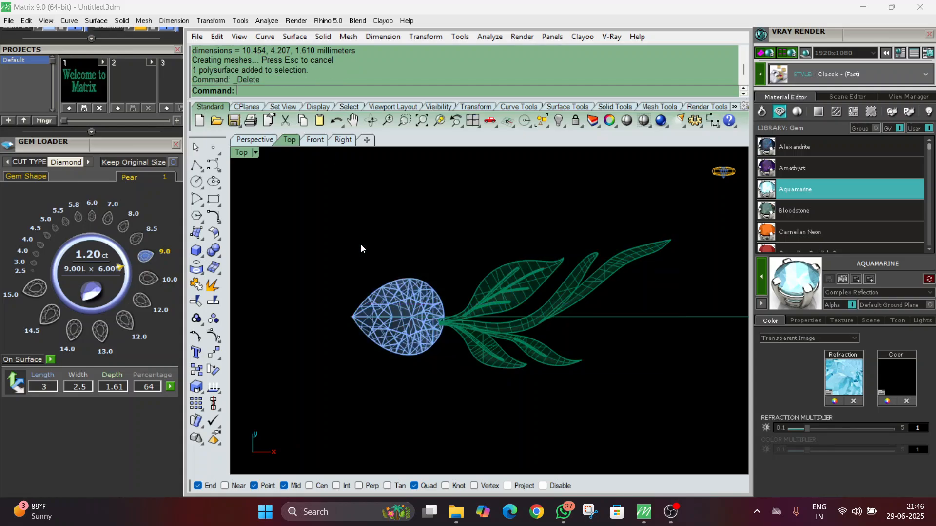
Try arraying the whole motif along the 67.412 mm line with 10.45 mm between items, and undo the array
left_click_drag(312, 185, 781, 422)
type("A")
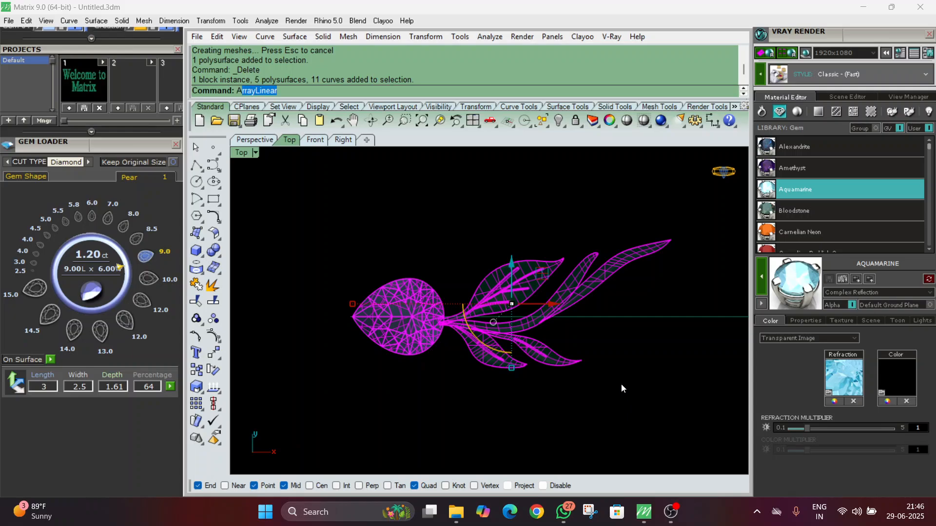
type("rr")
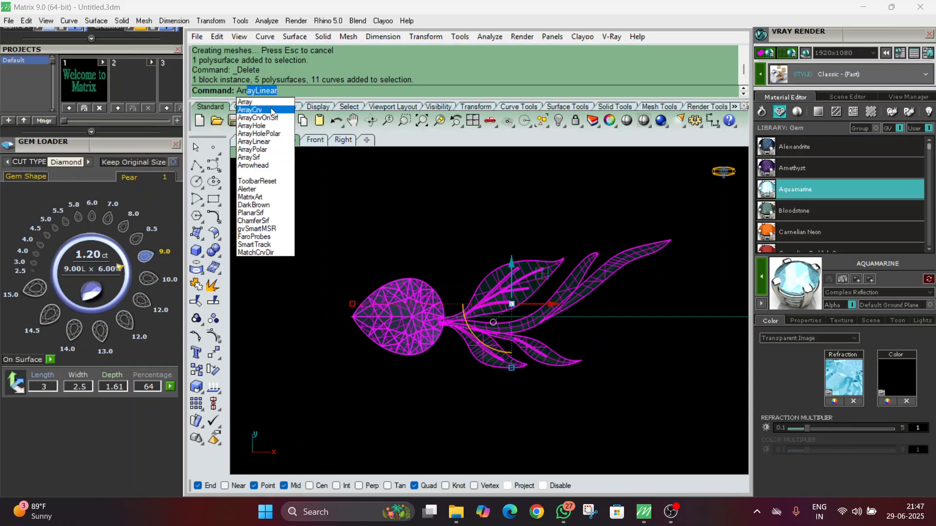
left_click(271, 111)
left_click(634, 316)
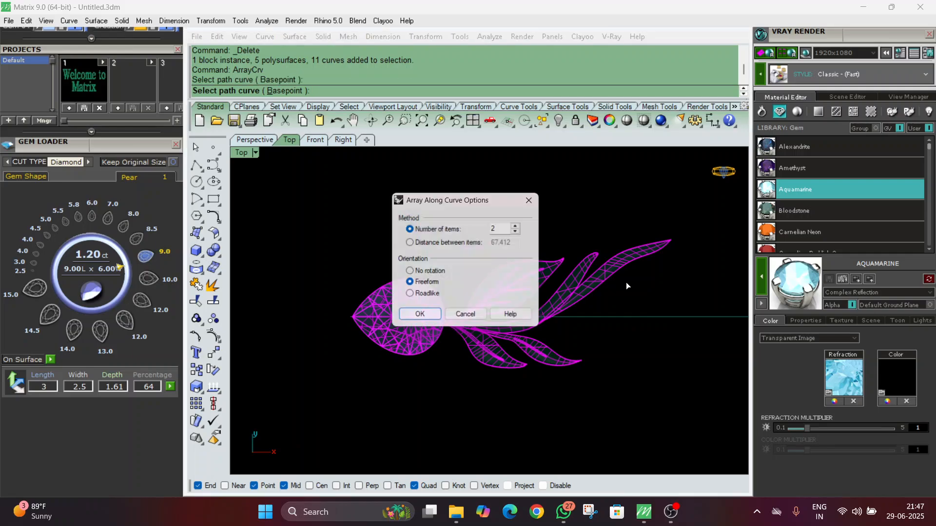
left_click(435, 245)
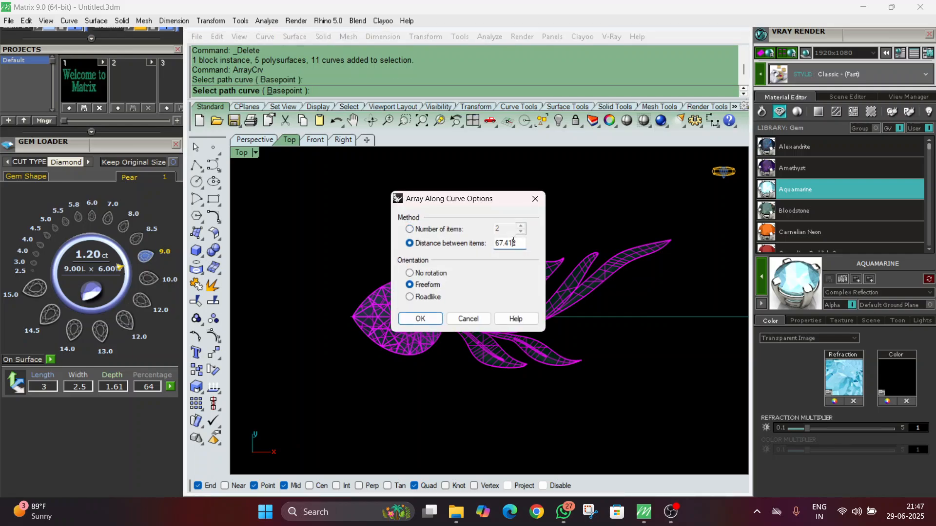
double_click(513, 242)
type("10.45")
key("Return")
scroll(300, 304, "down", 5)
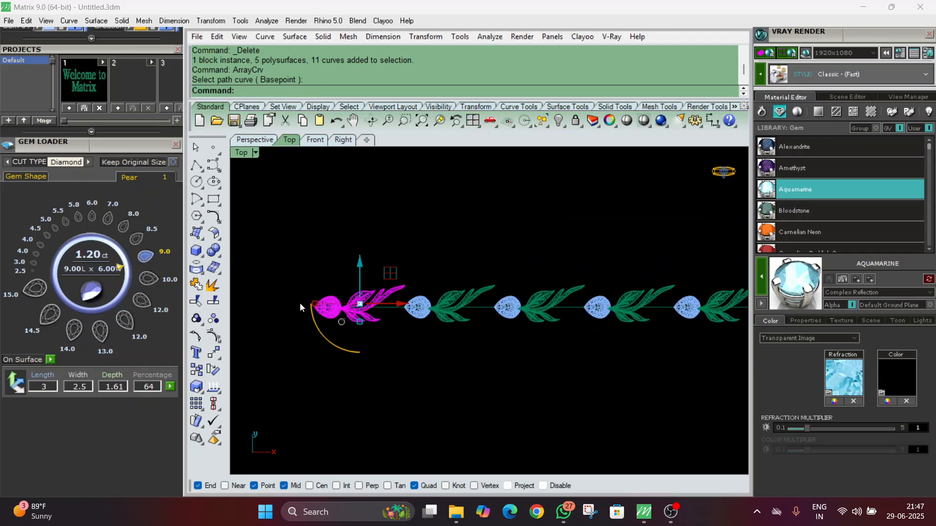
scroll(301, 303, "up", 5)
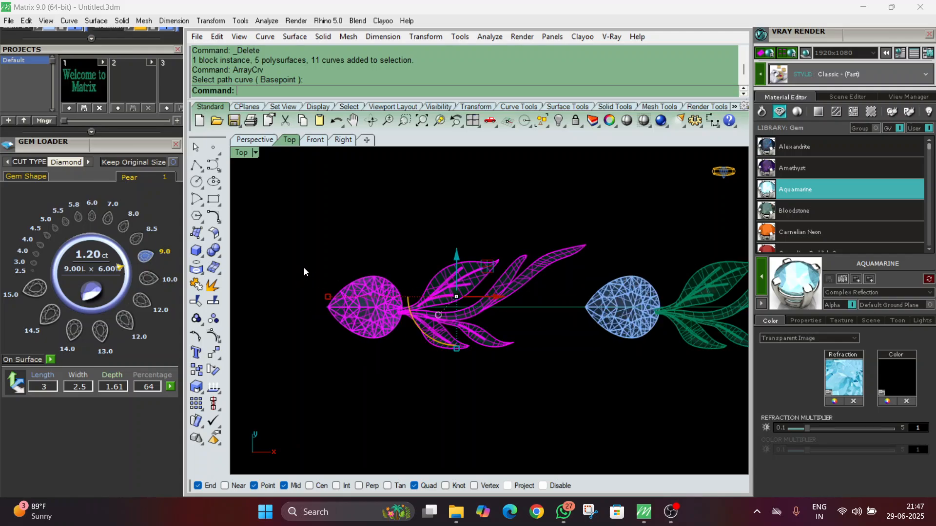
key("ctrl+z")
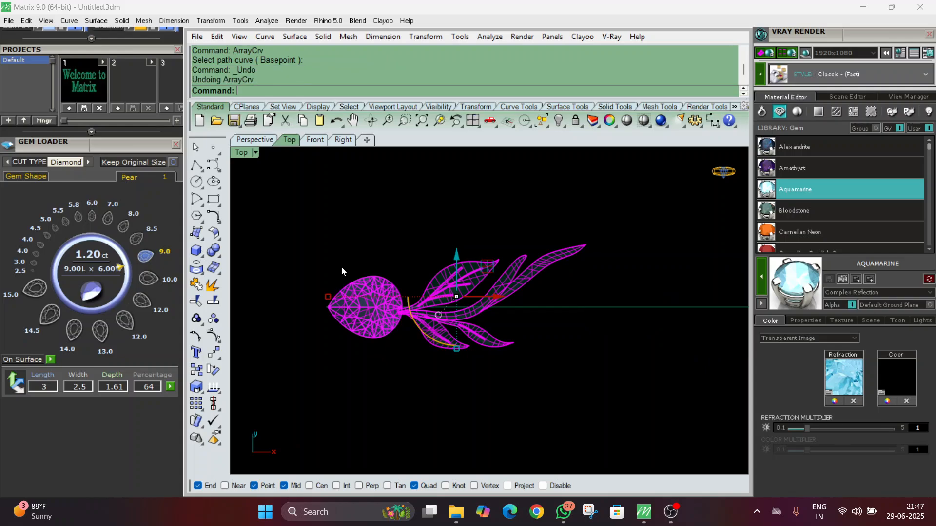
key("Return")
left_click(532, 307)
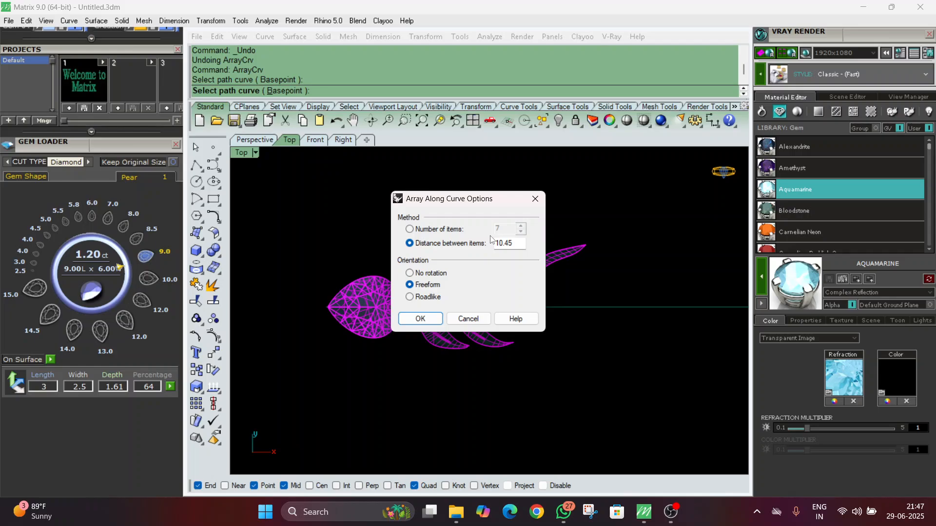
key("Return")
type("1")
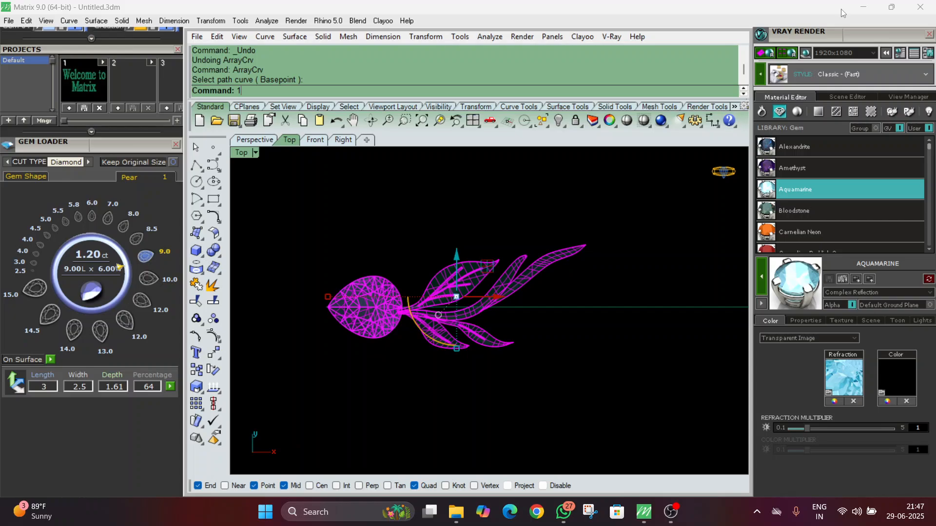
Measure the horizontal distance from the diamond's tip to the point on the centreline where the next motif could start
left_click(713, 121)
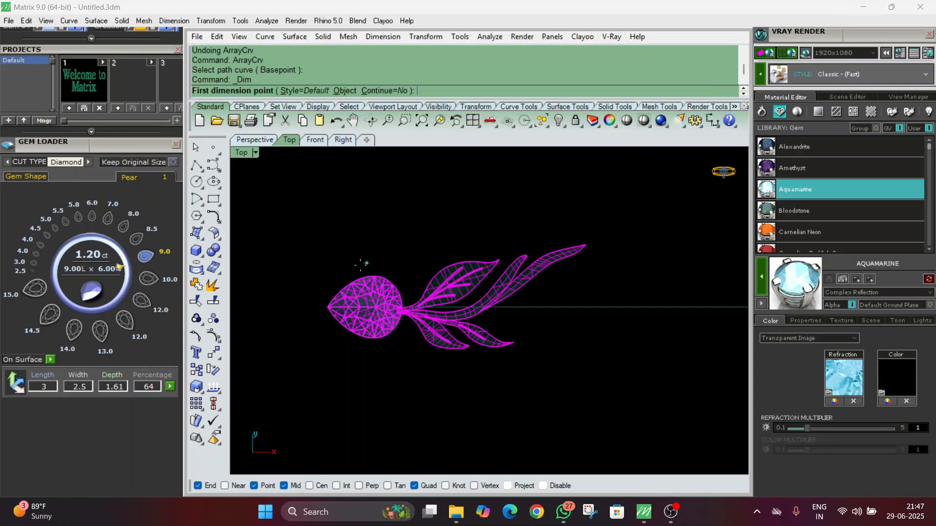
scroll(327, 304, "up", 3)
scroll(327, 305, "up", 3)
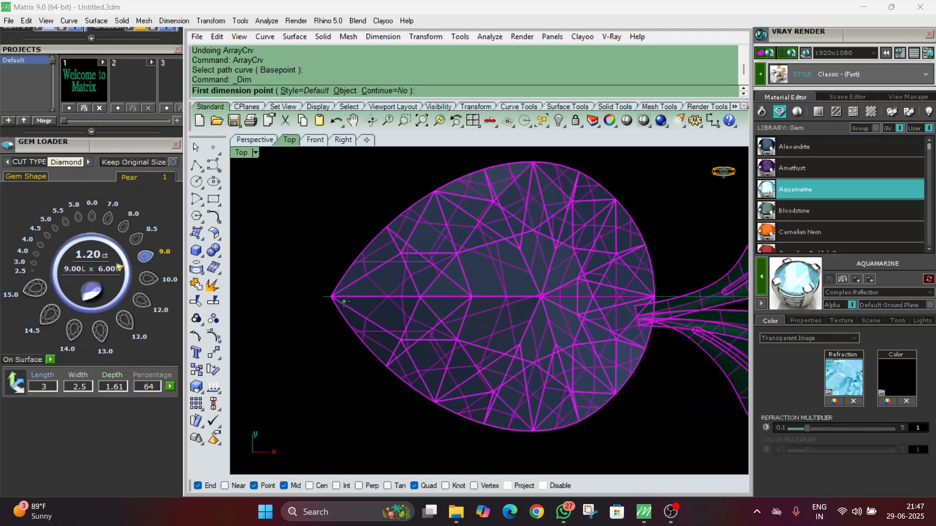
left_click(327, 303)
scroll(327, 303, "down", 3)
scroll(677, 272, "down", 2)
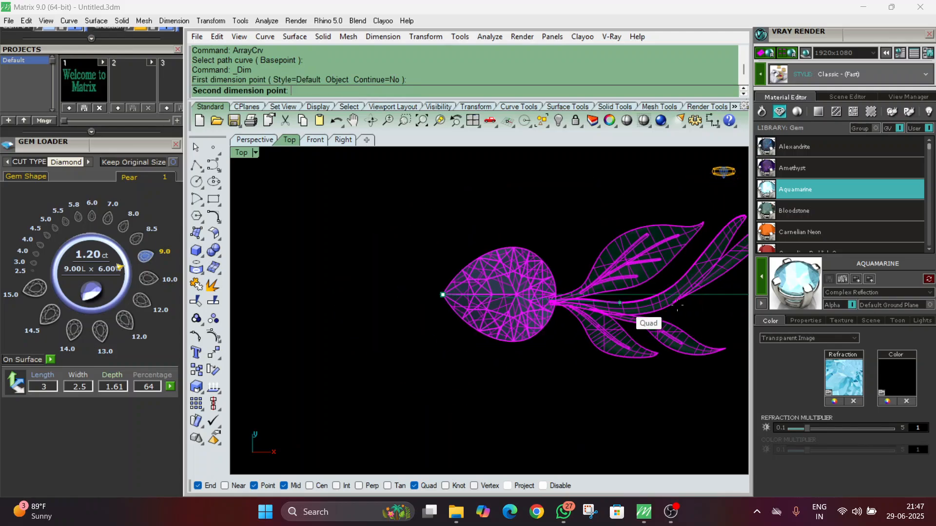
left_click(699, 296)
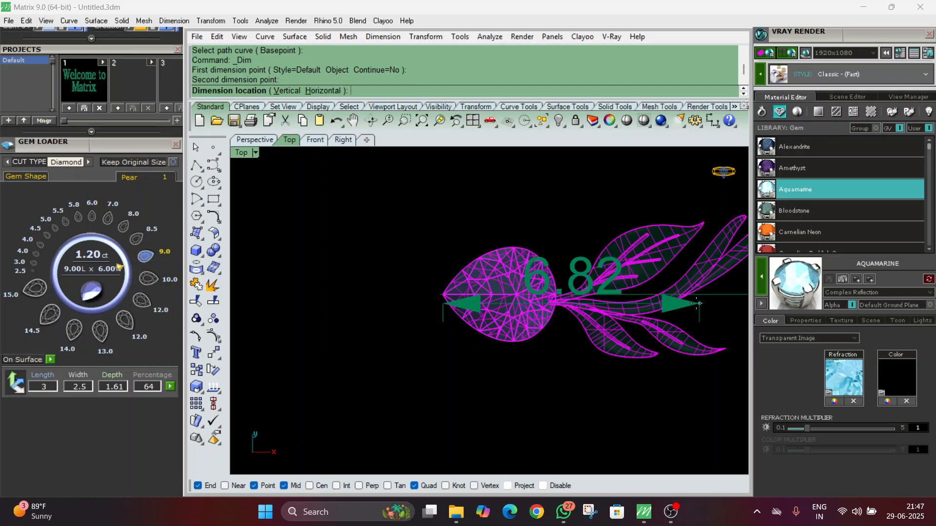
left_click(576, 206)
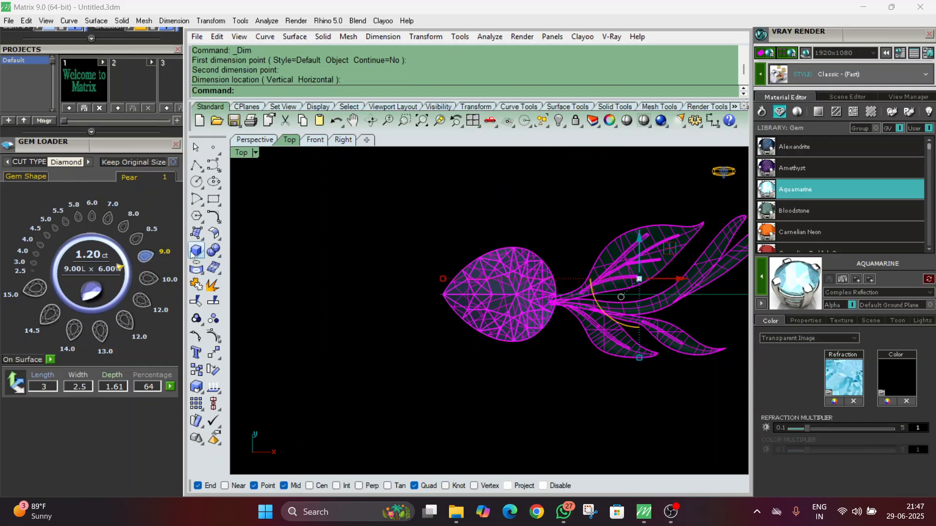
Try arraying the motif along the centreline with 6.82 mm between items, check the overlap, and undo the array
type("Arr")
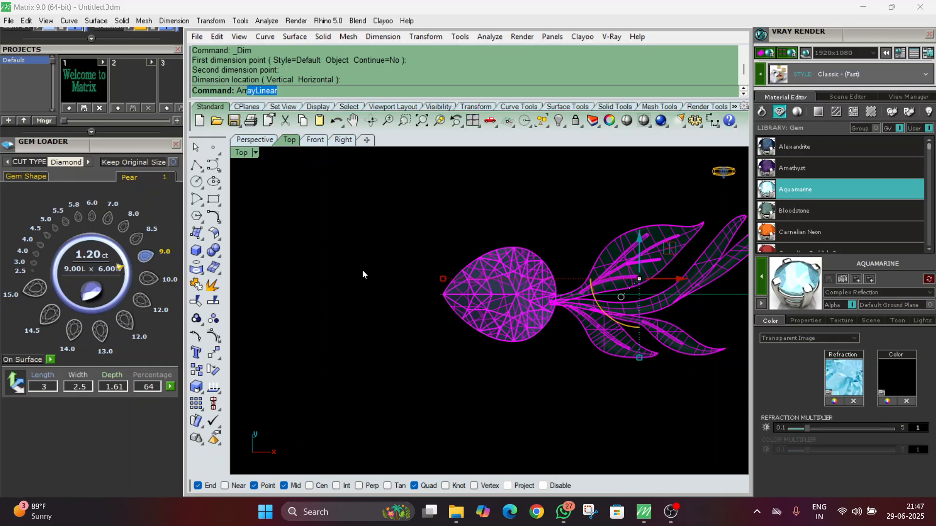
left_click(250, 110)
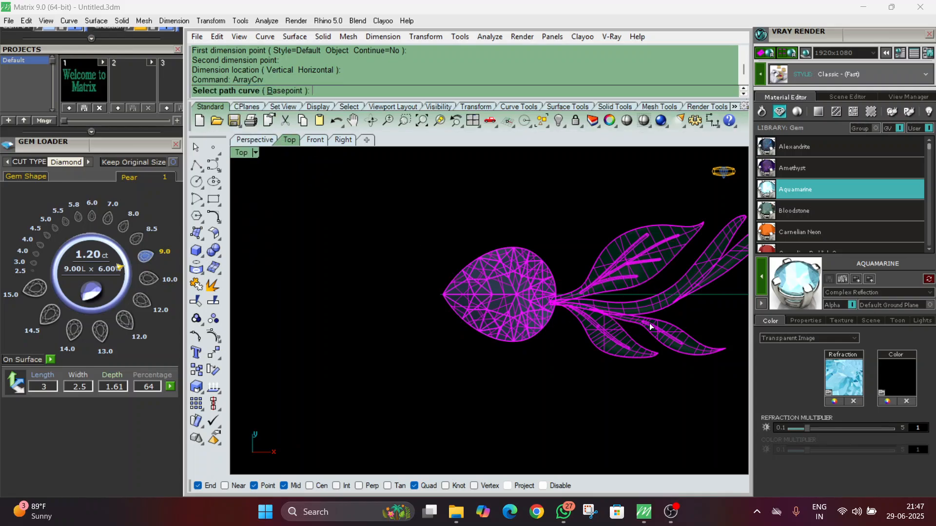
left_click(709, 294)
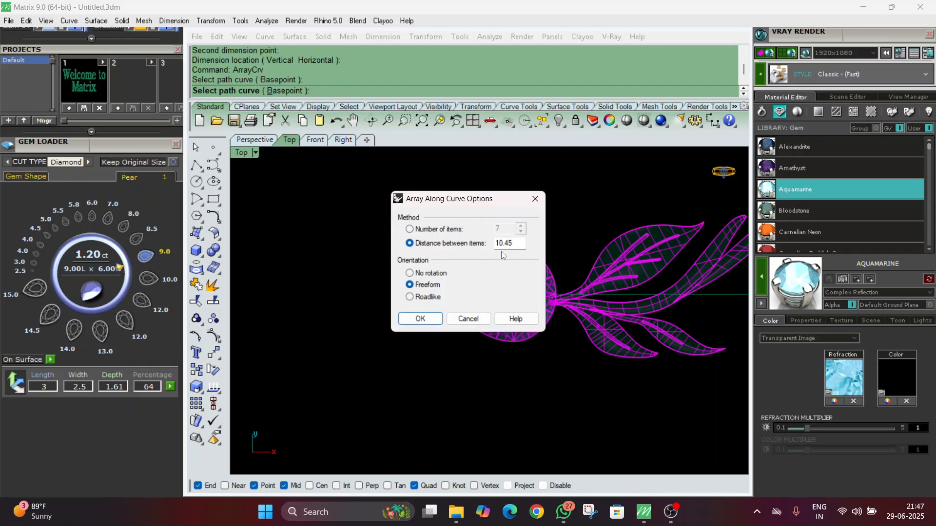
double_click(512, 245)
type("6.82")
key("Return")
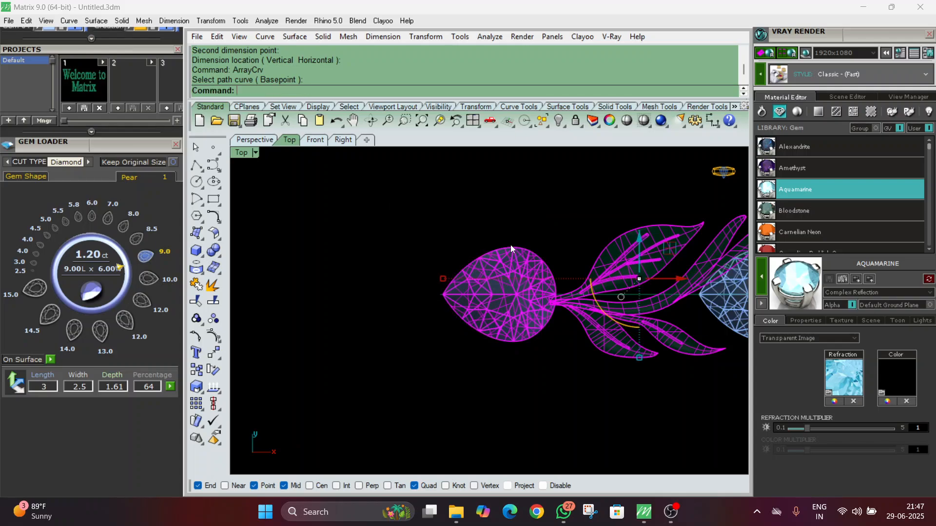
scroll(385, 290, "down", 6)
scroll(475, 268, "up", 4)
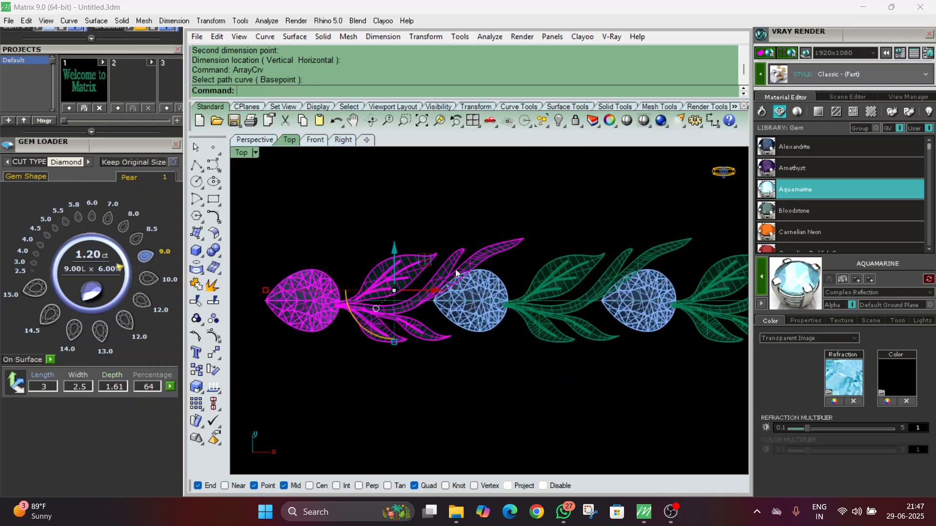
scroll(459, 273, "up", 3)
scroll(449, 293, "down", 3)
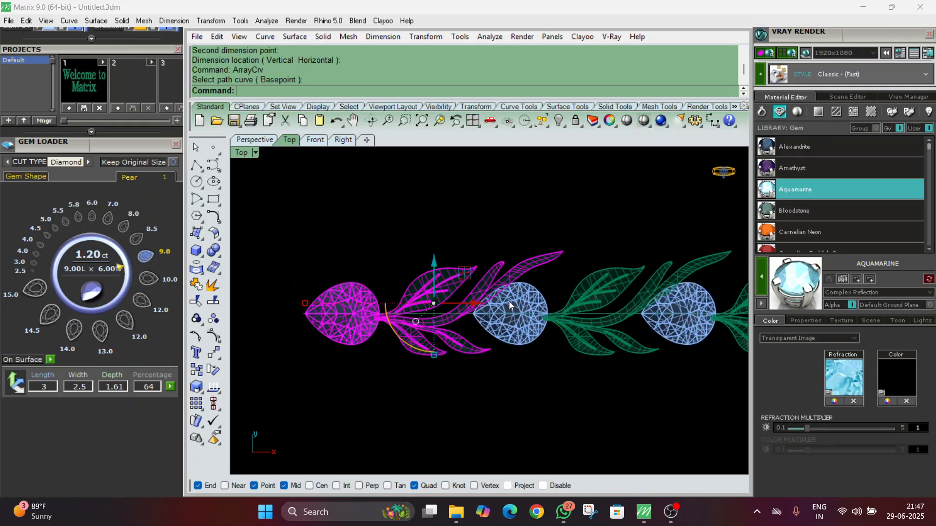
key("ctrl+z")
Array the diamond and leaf motif along the 67.412 mm line as 9 evenly spaced items with Freeform orientation
key("Return")
left_click(502, 314)
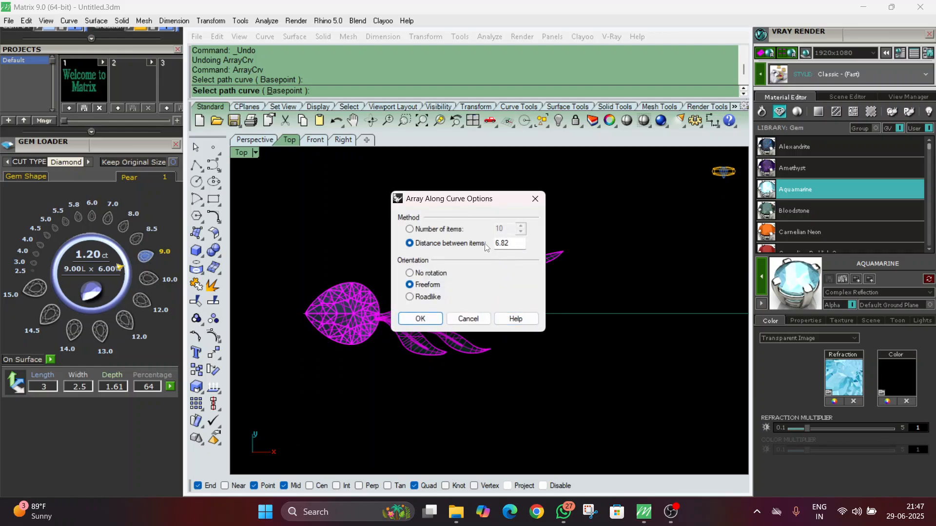
left_click(445, 229)
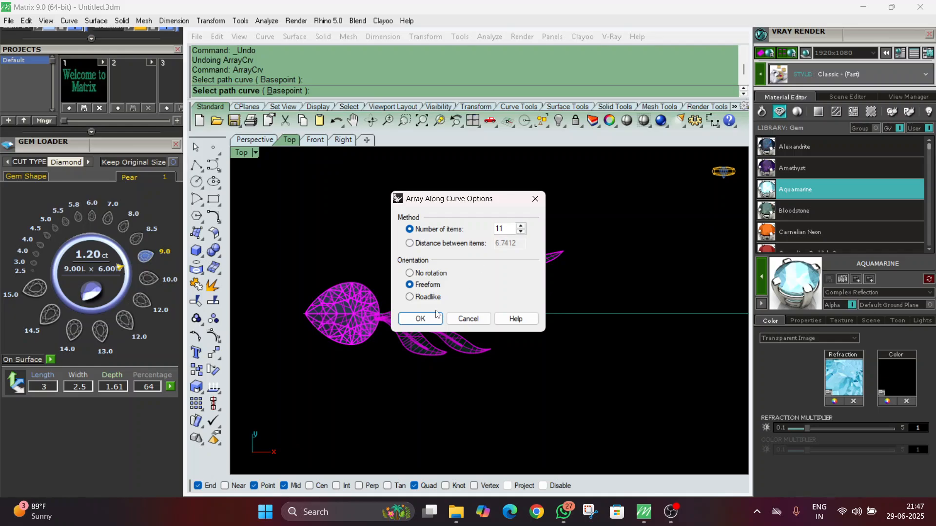
left_click(520, 227)
left_click(519, 232)
left_click(520, 232)
left_click(412, 321)
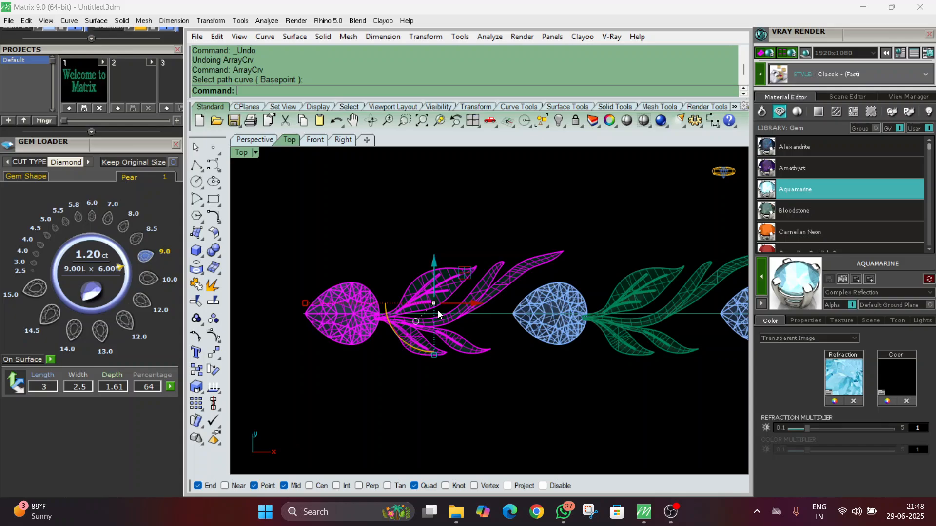
key("Escape")
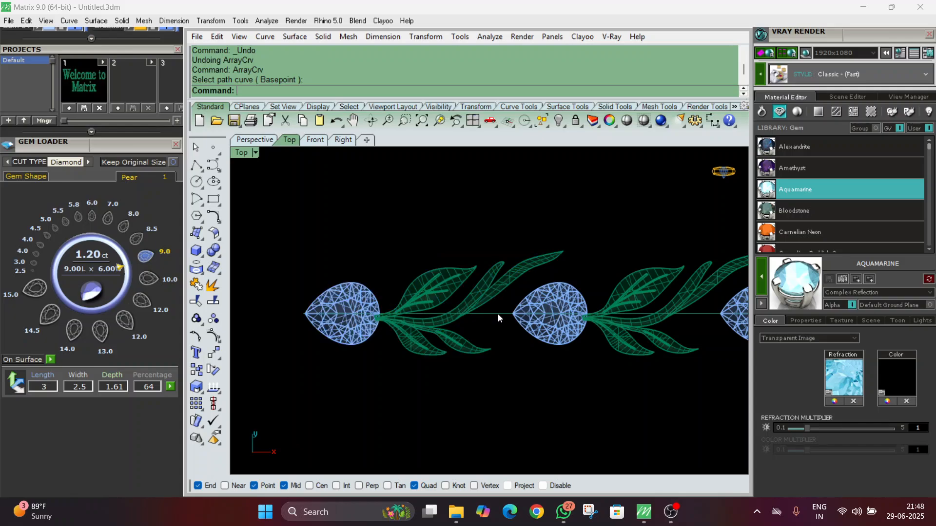
scroll(493, 315, "down", 5)
scroll(522, 309, "up", 5)
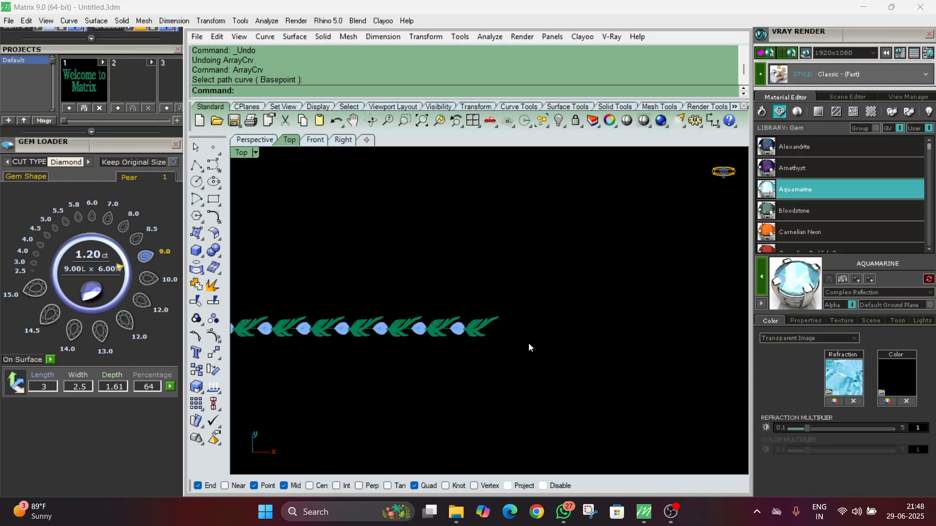
Show the reference ring picture and compare the arrayed motif's leaf and diamond spacing with it
left_click(566, 127)
left_click(591, 148)
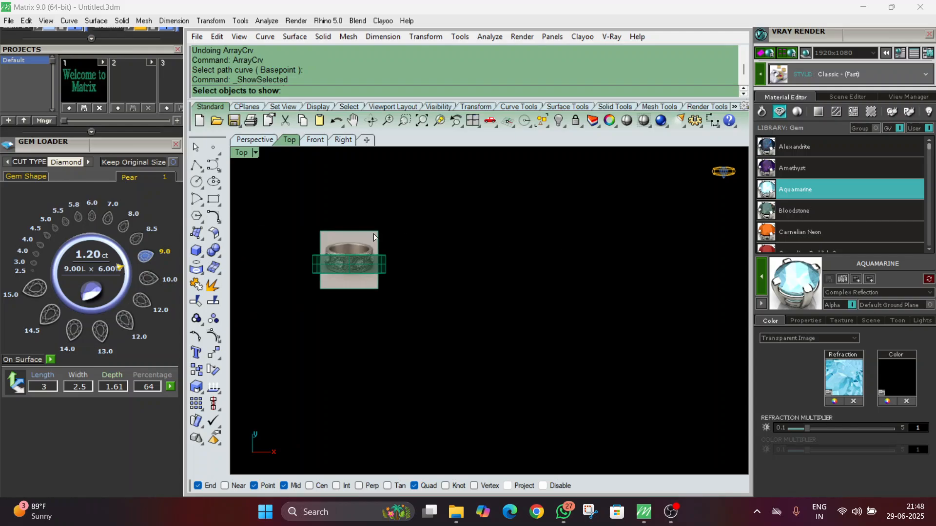
left_click(367, 232)
key("Return")
scroll(323, 264, "up", 5)
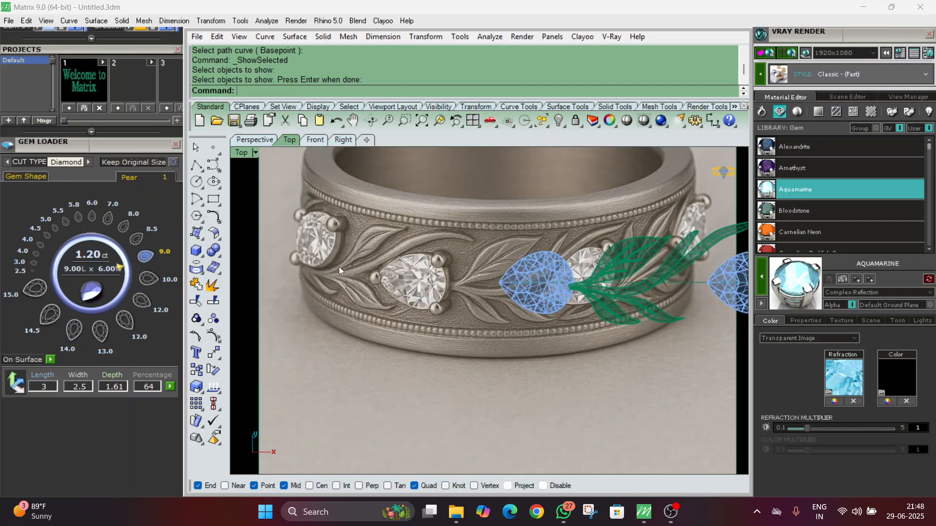
scroll(338, 267, "down", 4)
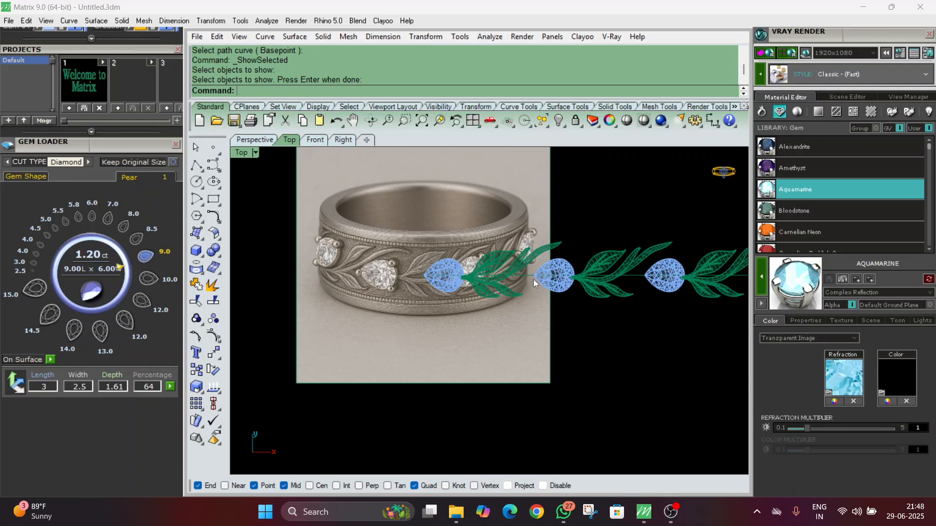
scroll(470, 268, "up", 2)
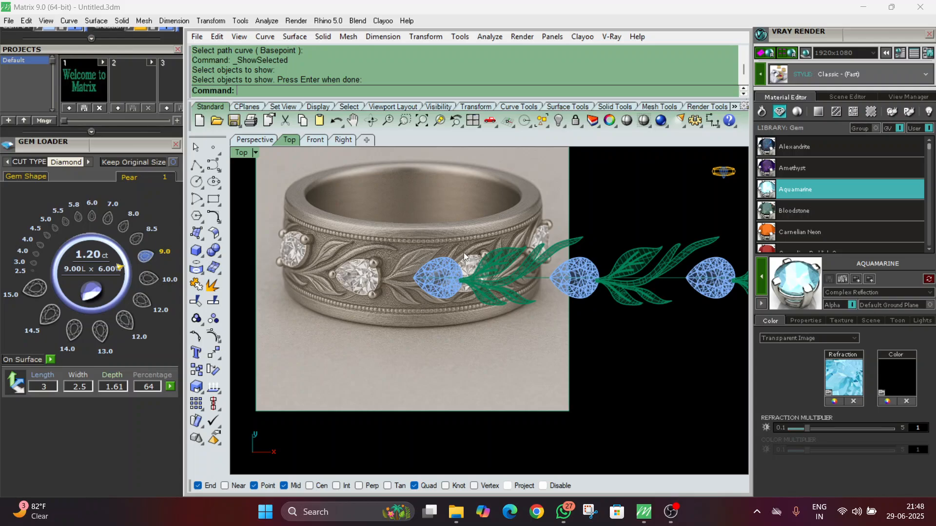
Undo the object display changes to hide the reference ring picture and bring back the arrayed motifs
key("ctrl+shift+h")
scroll(463, 252, "down", 15)
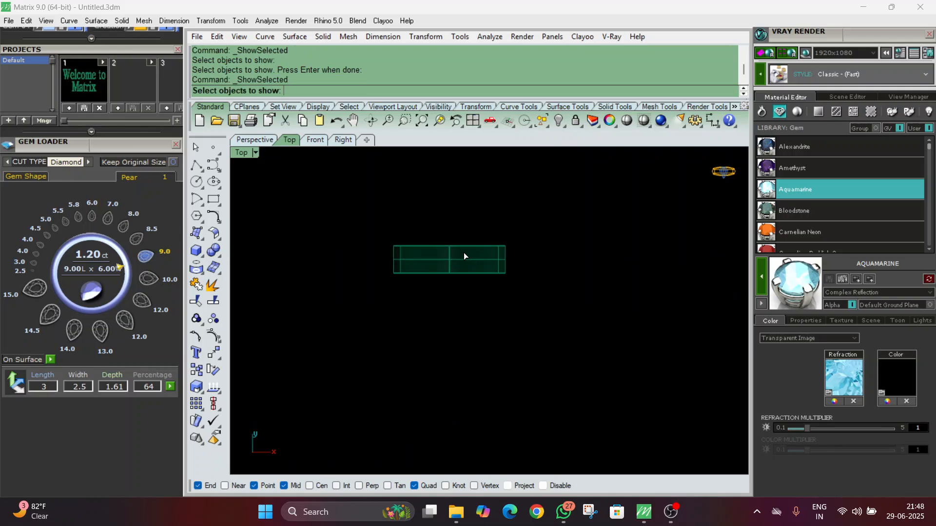
key("ctrl+z")
scroll(405, 243, "up", 8)
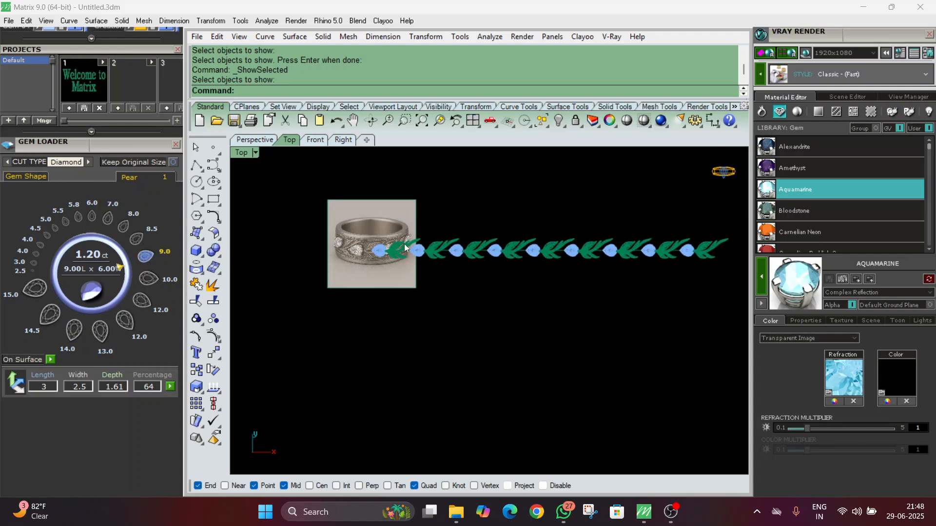
Bend the tip of the first motif's long upper leaf down towards the neighbouring diamond
scroll(475, 238, "up", 5)
left_click(487, 240)
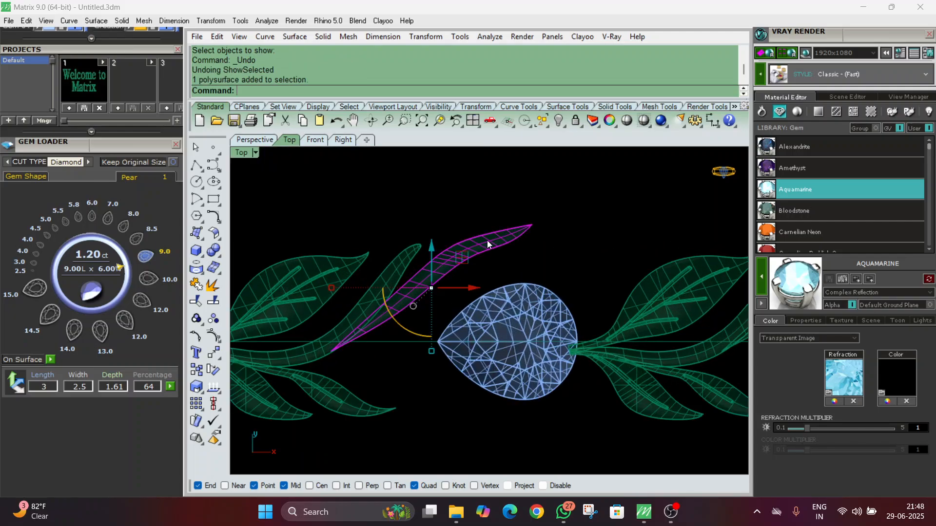
type("bend")
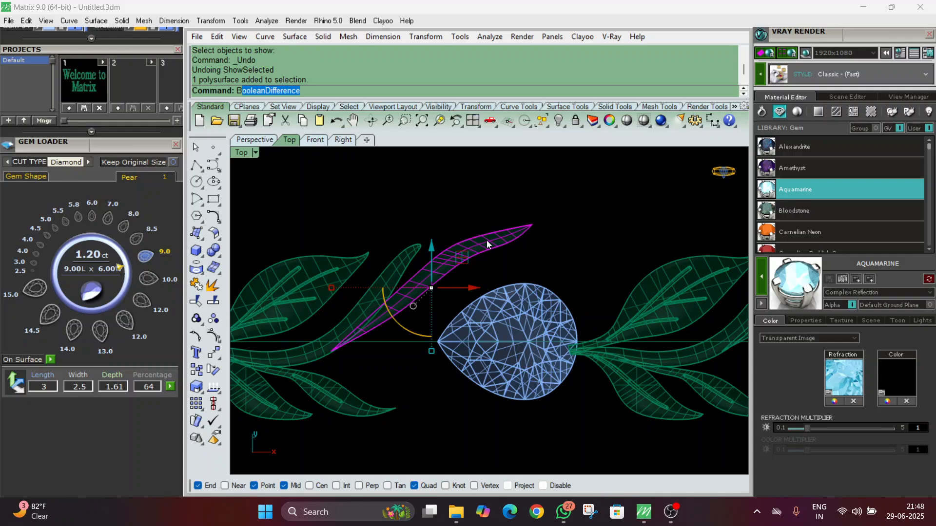
key("Return")
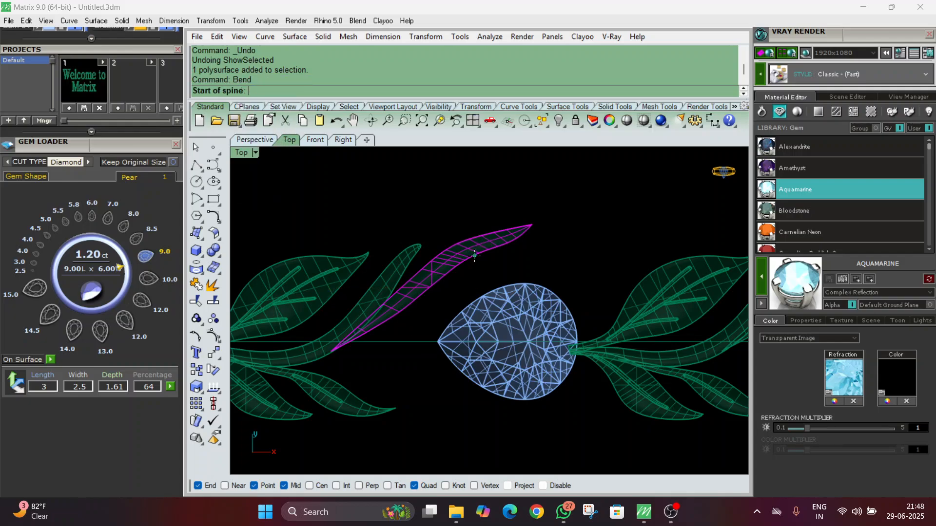
left_click(475, 256)
left_click(584, 192)
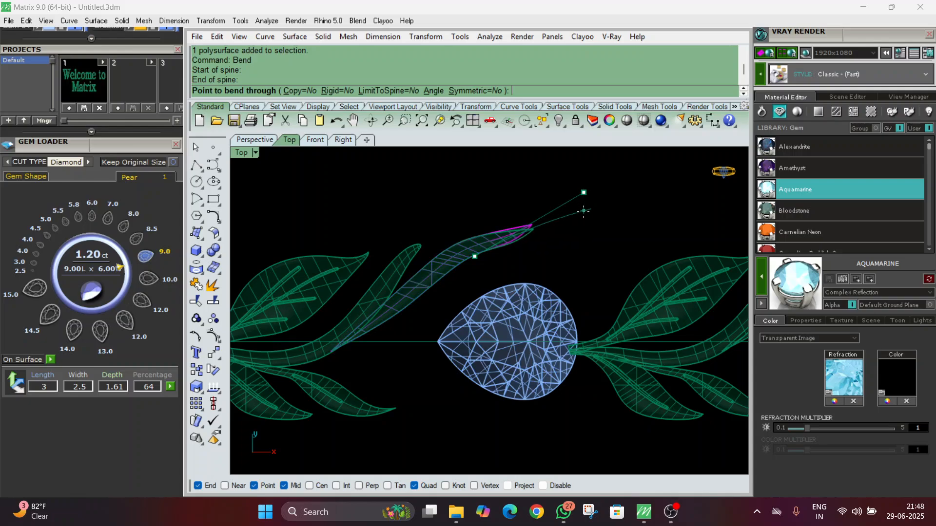
left_click(587, 253)
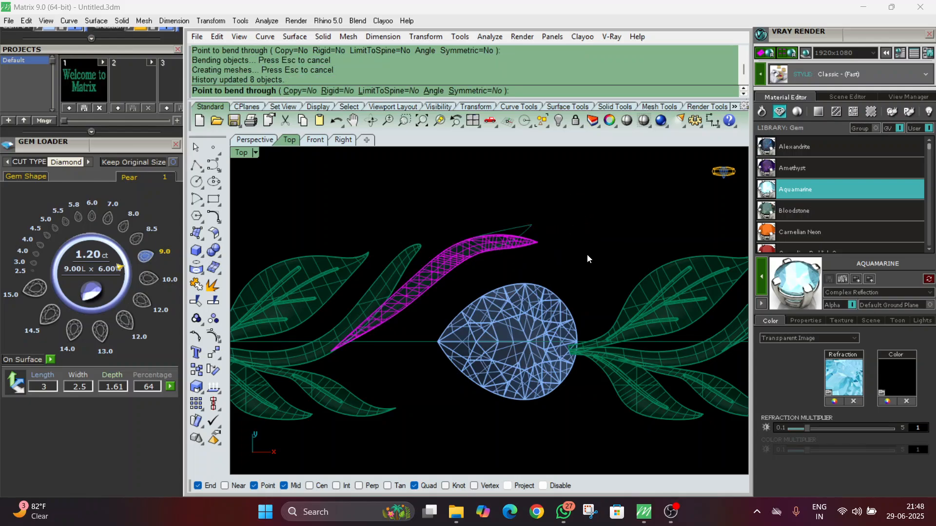
Delete the bent leaf's leftover outline curve and all arrayed copies, keeping the first motif and the centreline
left_click(519, 227)
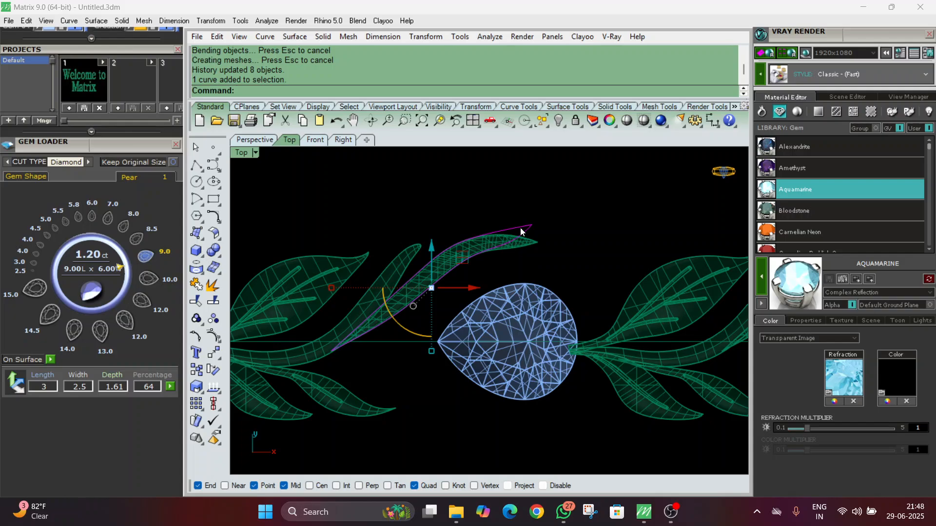
key("Delete")
scroll(448, 237, "down", 6)
scroll(438, 233, "down", 5)
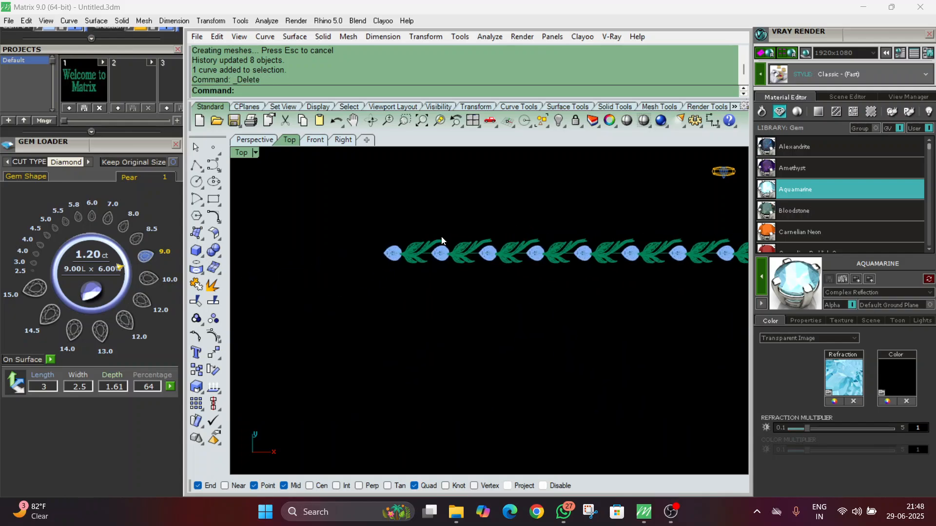
left_click_drag(431, 215, 717, 299)
key("Delete")
scroll(390, 214, "up", 5)
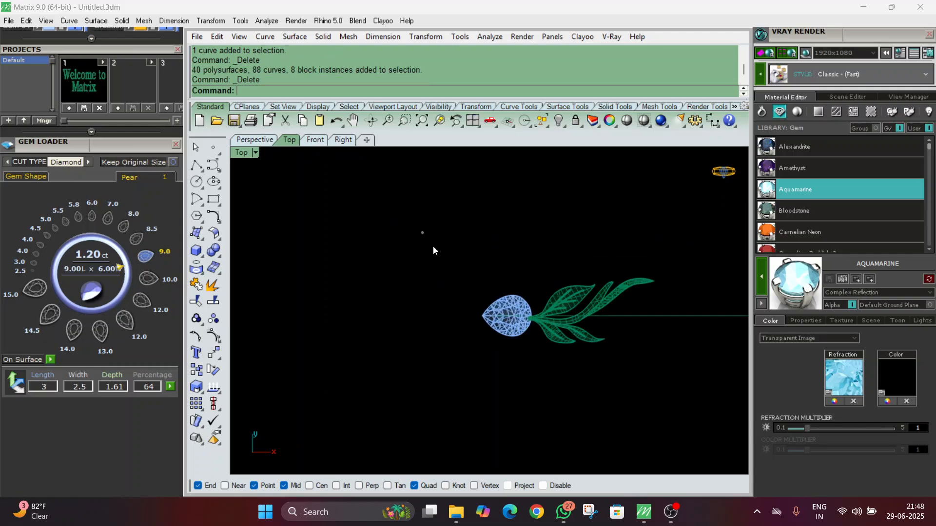
Try arraying the diamond and leaf motif along the centreline as 11 items with Freeform orientation, and undo the array
left_click_drag(433, 246, 657, 375)
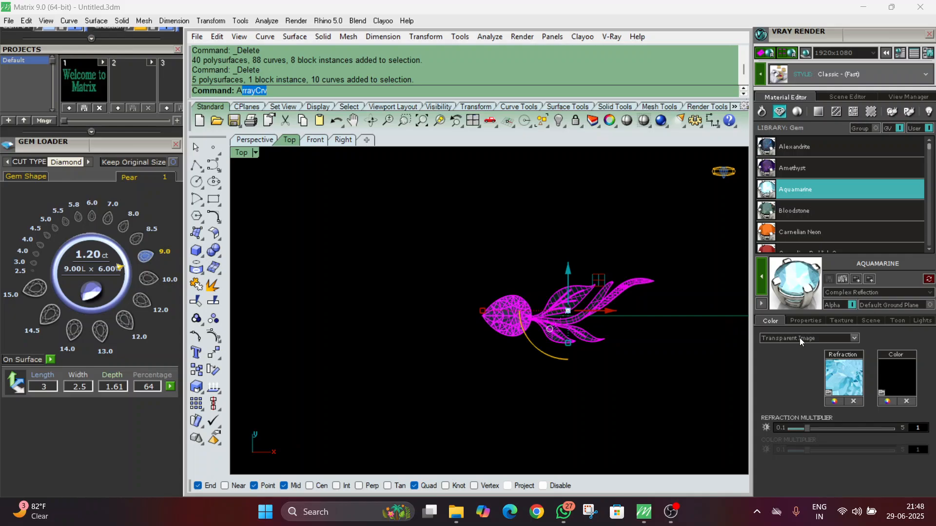
type("a")
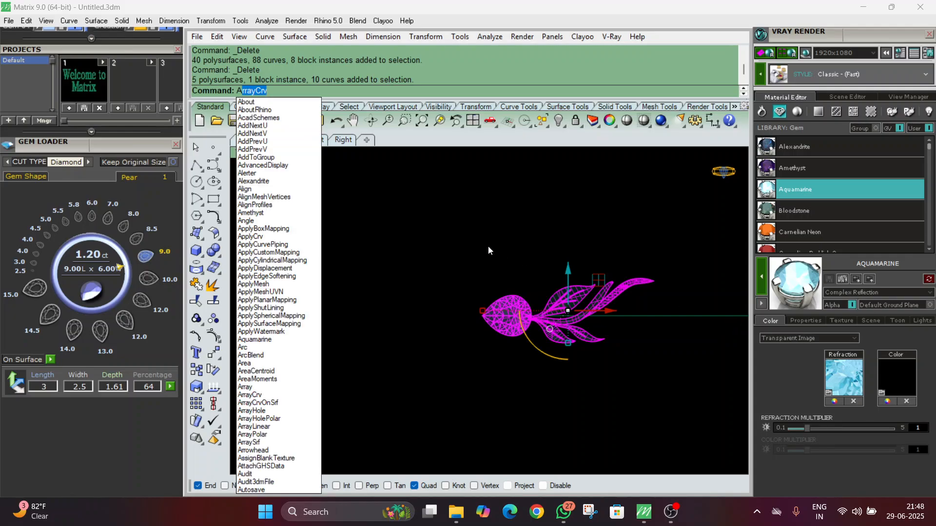
key("Return")
left_click(628, 320)
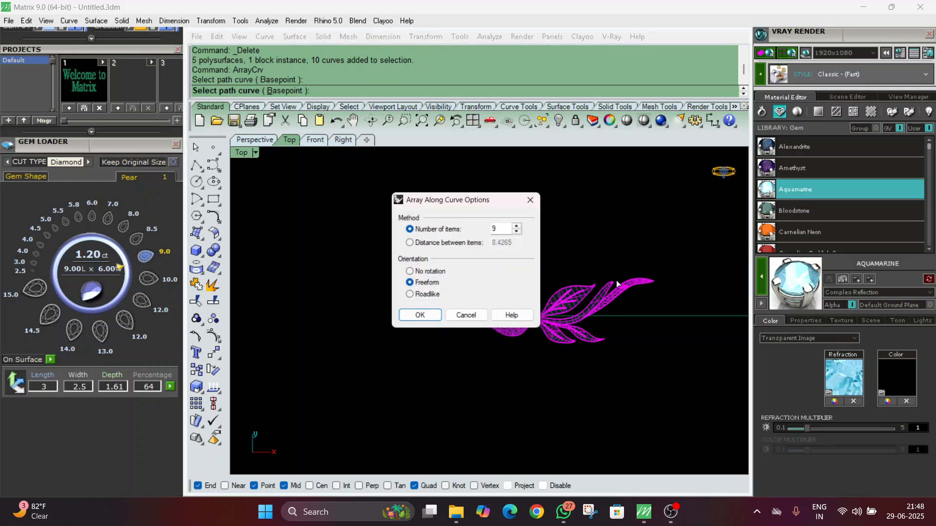
left_click(420, 319)
key("ctrl+z")
Array the diamond and leaf motif along the centreline as 10 items with Freeform orientation
key("Return")
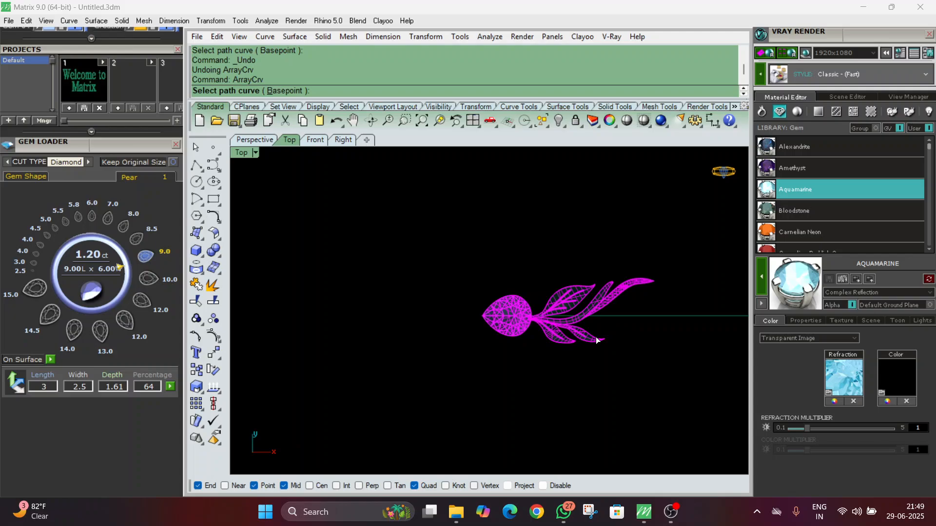
left_click(622, 316)
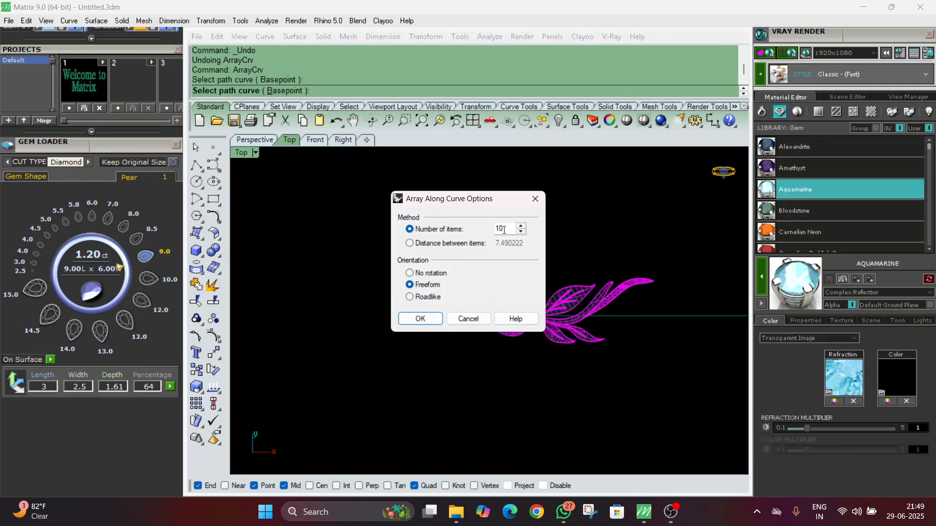
left_click(435, 318)
scroll(289, 264, "down", 8)
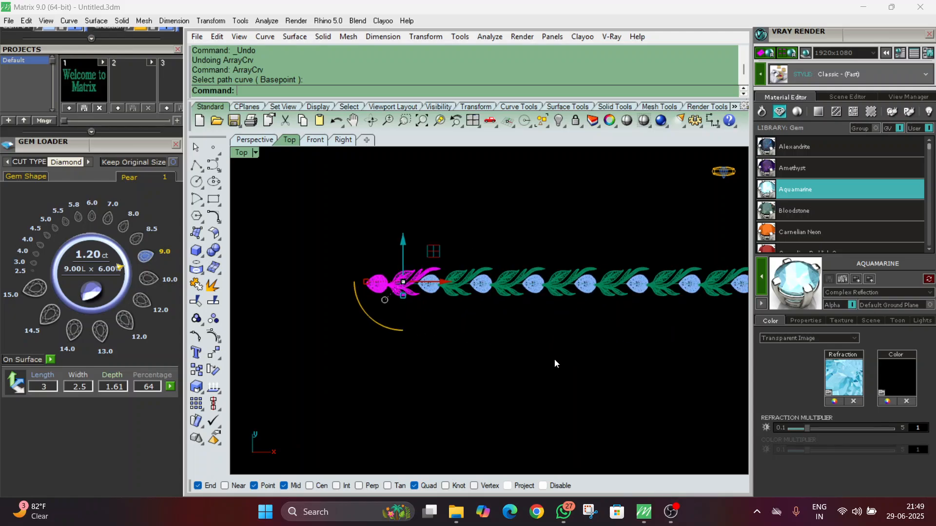
Check the spacing along the row and delete the last motif copy at the far end of the line
left_click(554, 361)
right_click_drag(395, 287, 332, 291)
scroll(314, 292, "down", 6)
scroll(565, 292, "up", 10)
right_click_drag(513, 283, 482, 292)
scroll(483, 291, "up", 4)
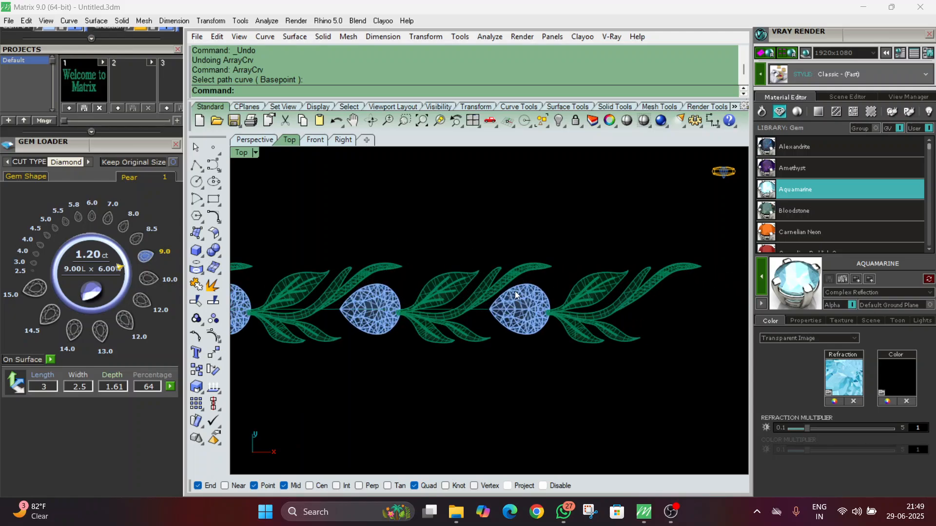
left_click_drag(476, 229, 688, 414)
key("Delete")
scroll(586, 330, "down", 5)
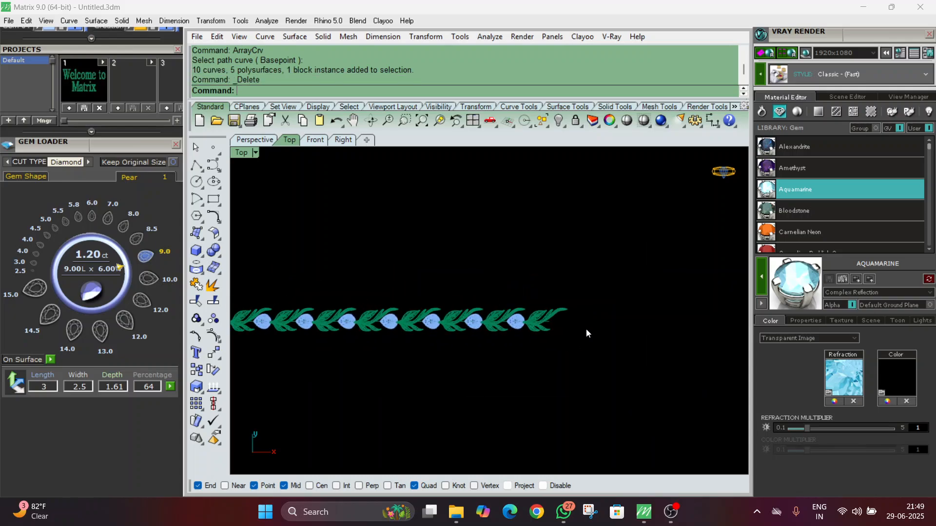
Undo the deletion of the last copy and the array, returning to the single motif on the centreline
scroll(432, 330, "down", 2)
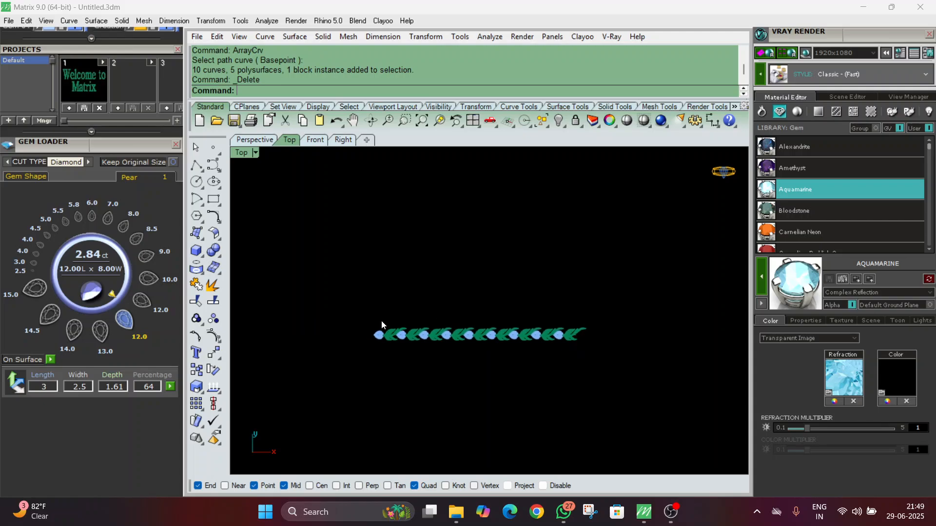
scroll(464, 369, "up", 4)
scroll(283, 321, "up", 3)
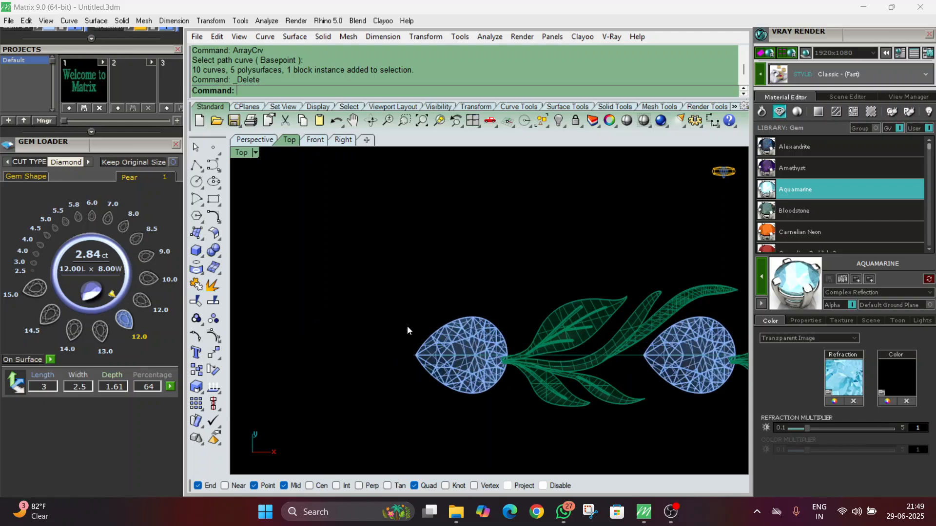
left_click(626, 357)
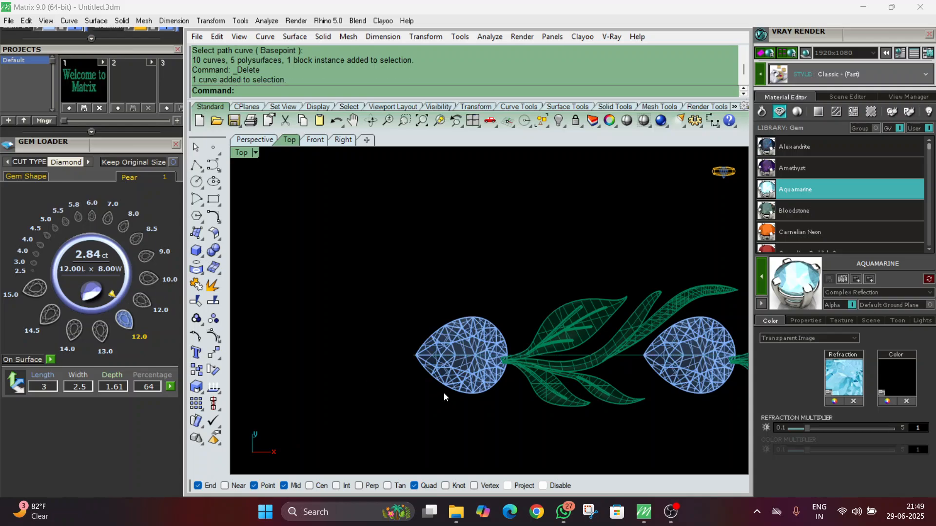
key("ctrl+z")
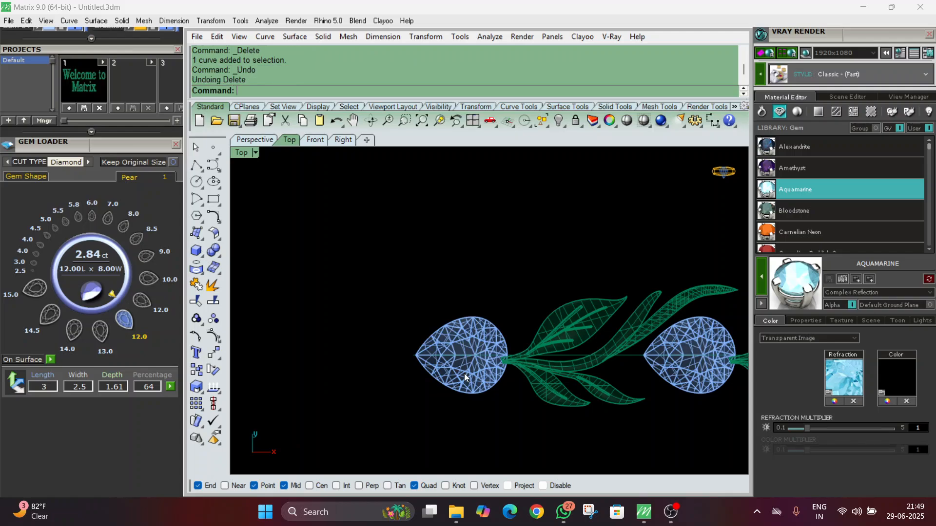
key("ctrl+z")
Create the outline curve of the pear diamond with Gem Profile
left_click(460, 373)
key("F6")
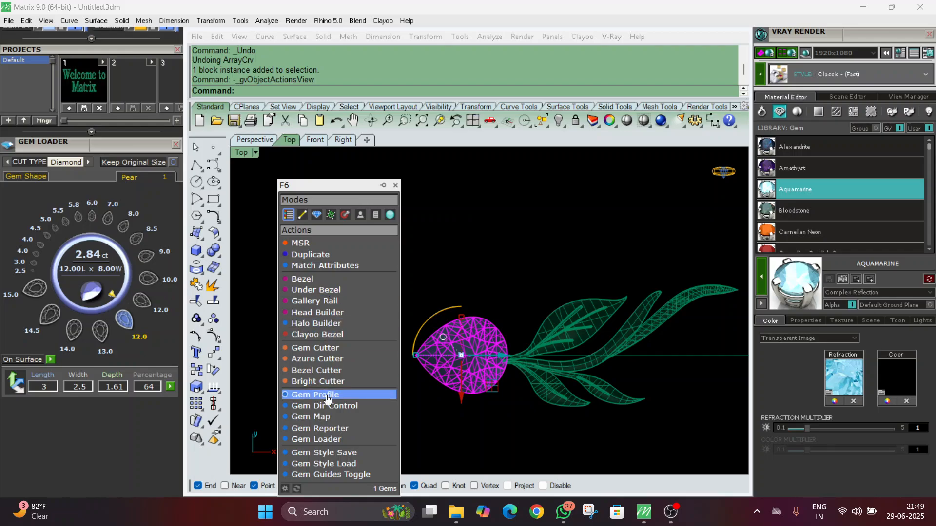
left_click(302, 395)
scroll(477, 361, "up", 2)
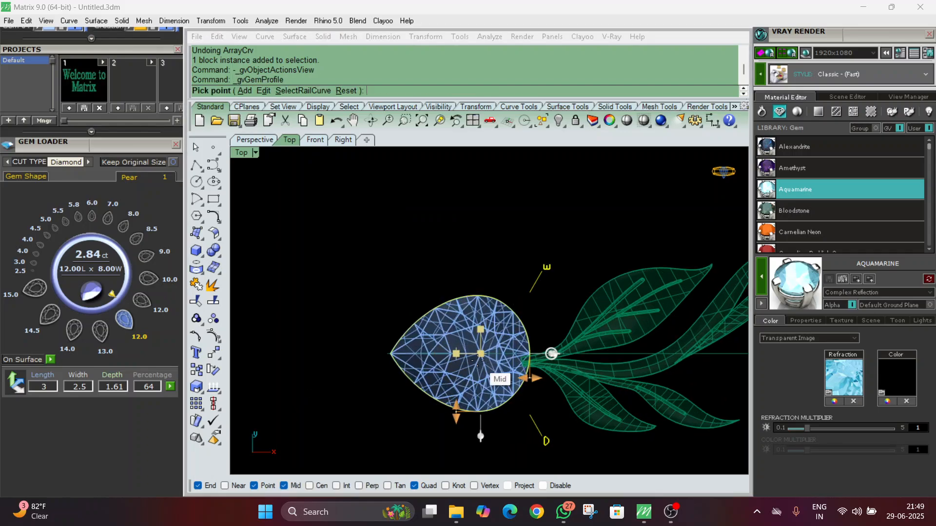
right_click(473, 329)
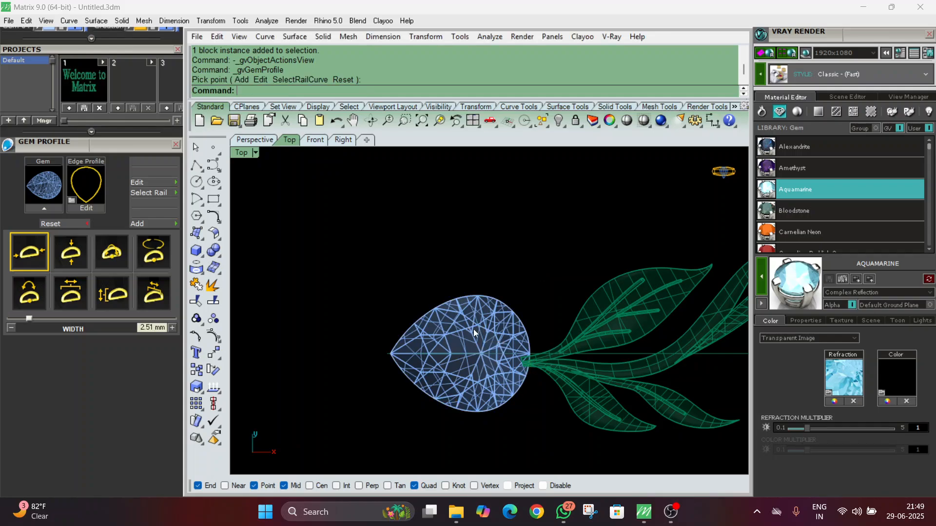
Offset the diamond's outline curve outward by 0.5 mm with sharp corners
left_click(462, 299)
left_click(497, 328)
scroll(452, 309, "up", 3)
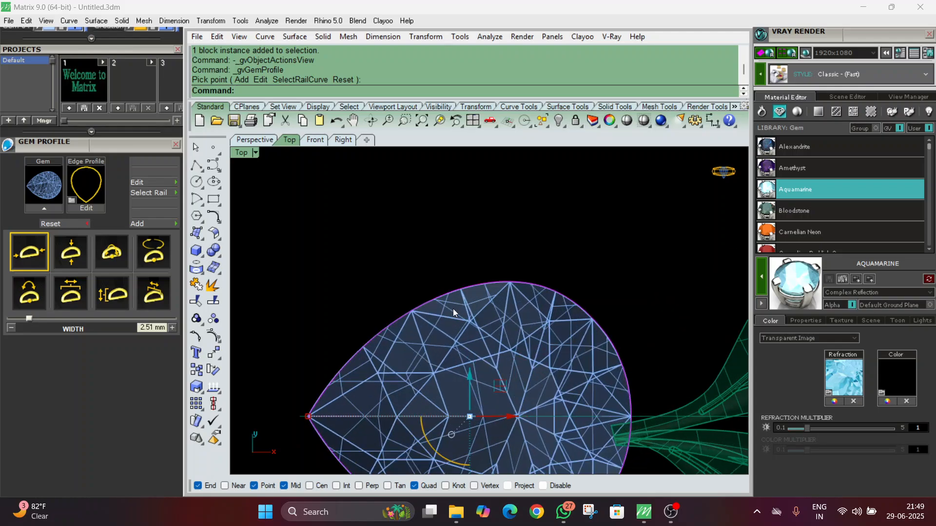
left_click(214, 217)
left_click(247, 241)
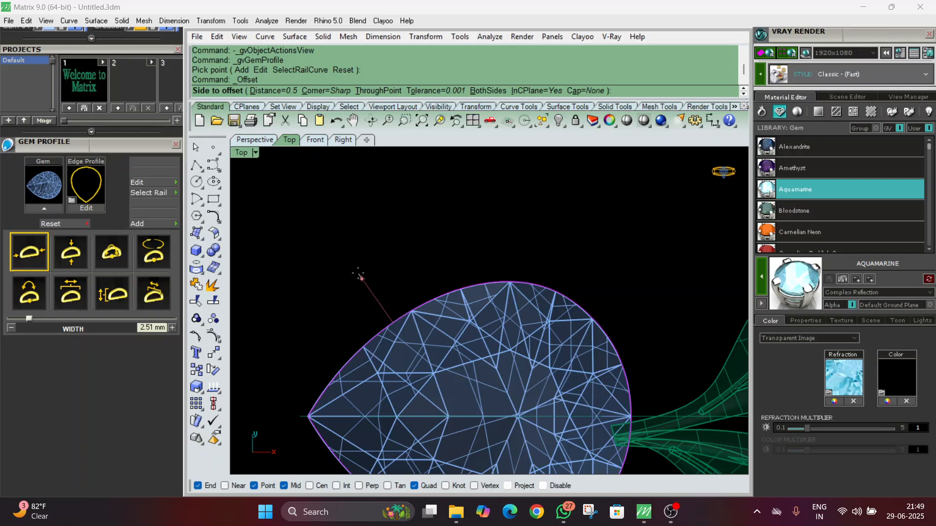
left_click(358, 273)
scroll(353, 236, "down", 3)
scroll(366, 242, "up", 2)
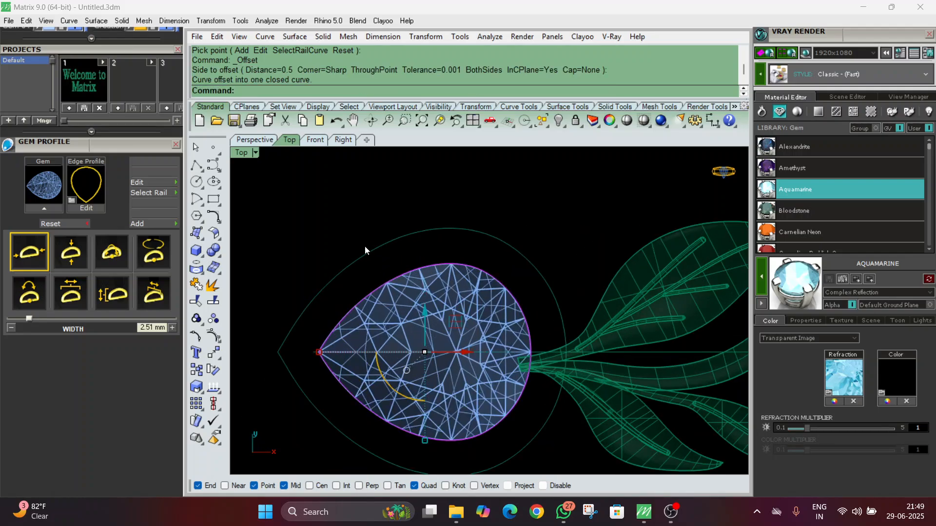
Move the diamond's outline and its offset curve up to the gem's table level, plus another 0.25 mm
left_click(315, 140)
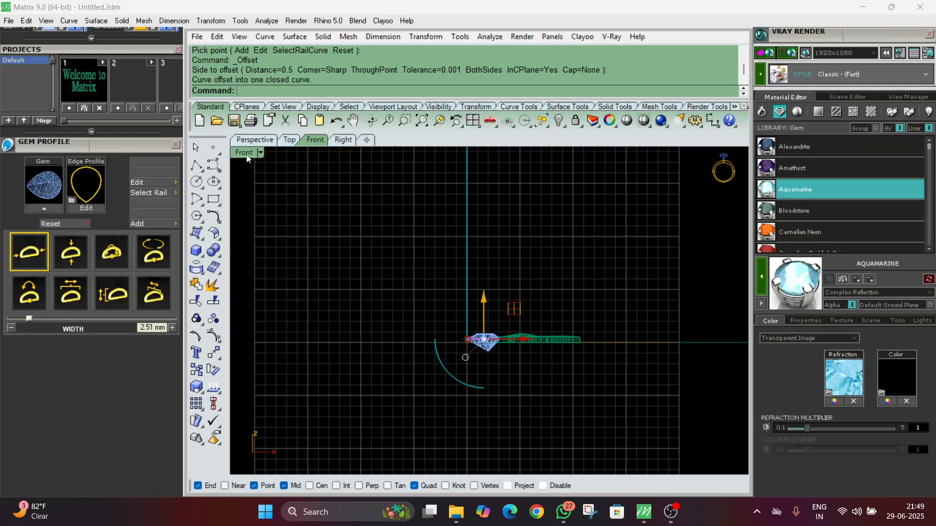
left_click(251, 141)
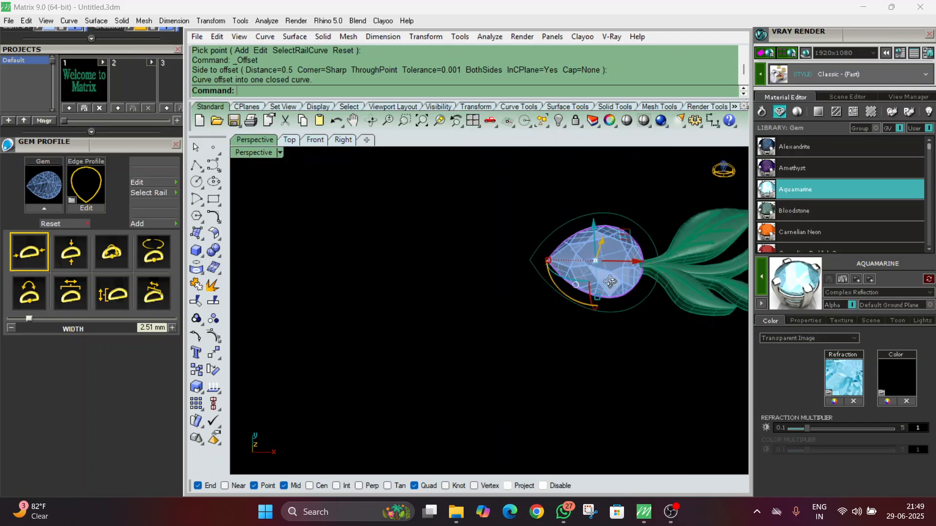
right_click_drag(610, 282, 540, 259)
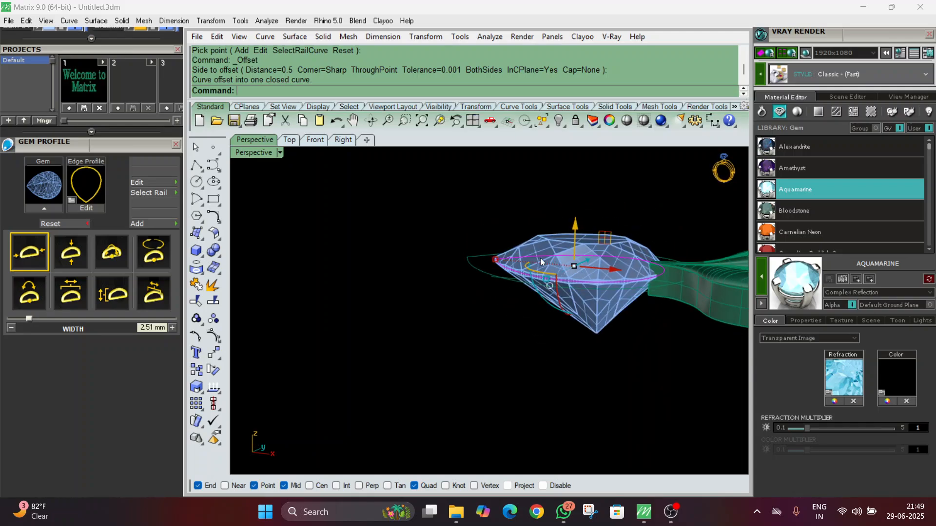
scroll(548, 248, "up", 3)
left_click(402, 281)
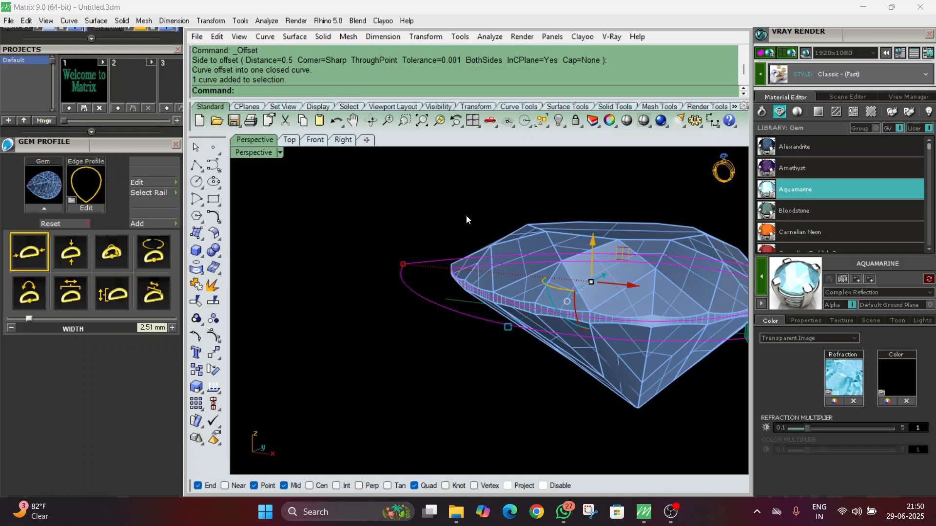
right_click_drag(433, 214, 442, 282)
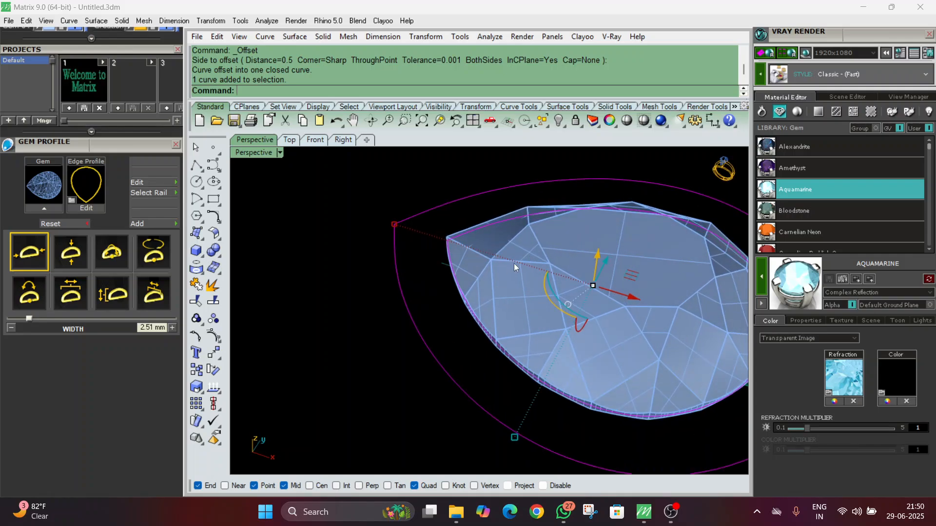
right_click_drag(514, 266, 543, 254)
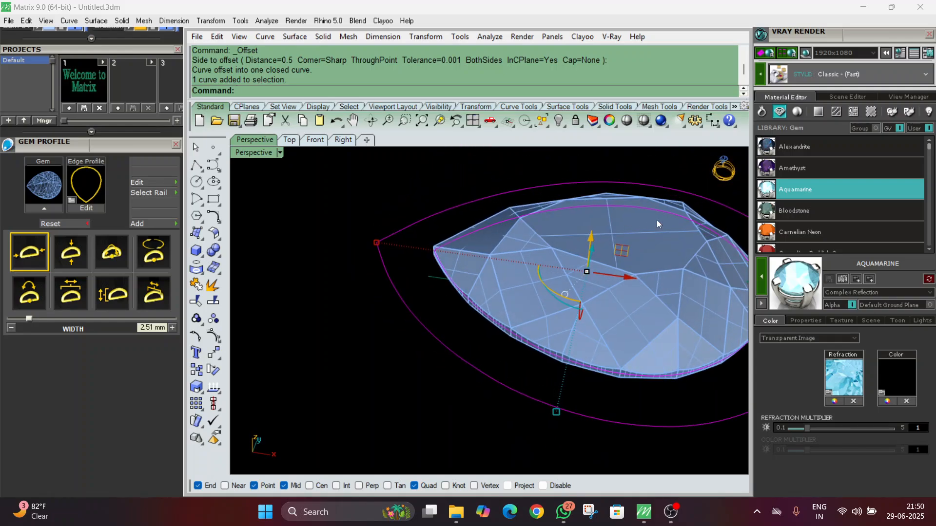
left_click(590, 237)
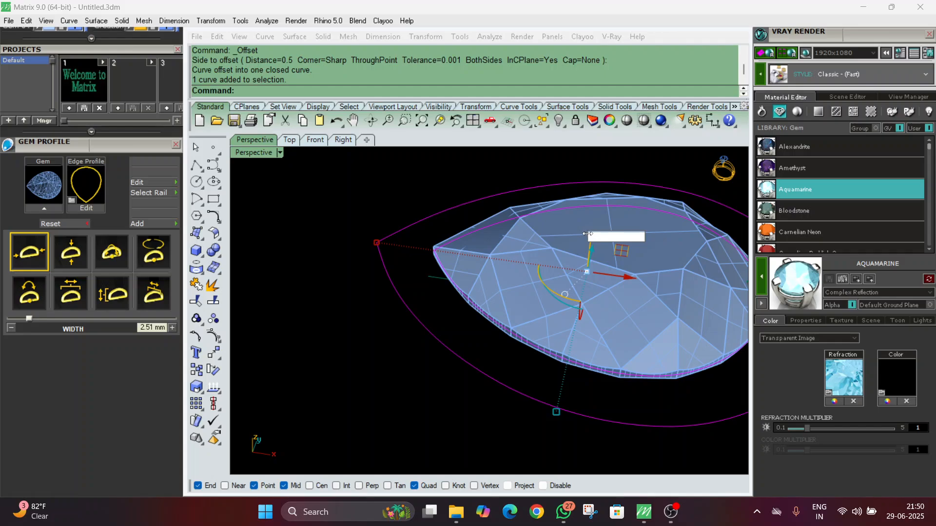
left_click(304, 143)
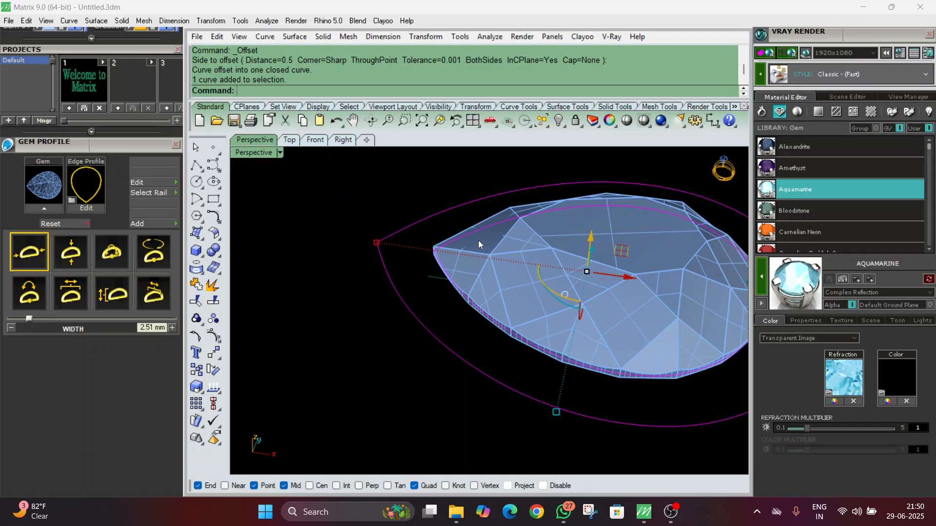
left_click(315, 140)
scroll(448, 333, "up", 5)
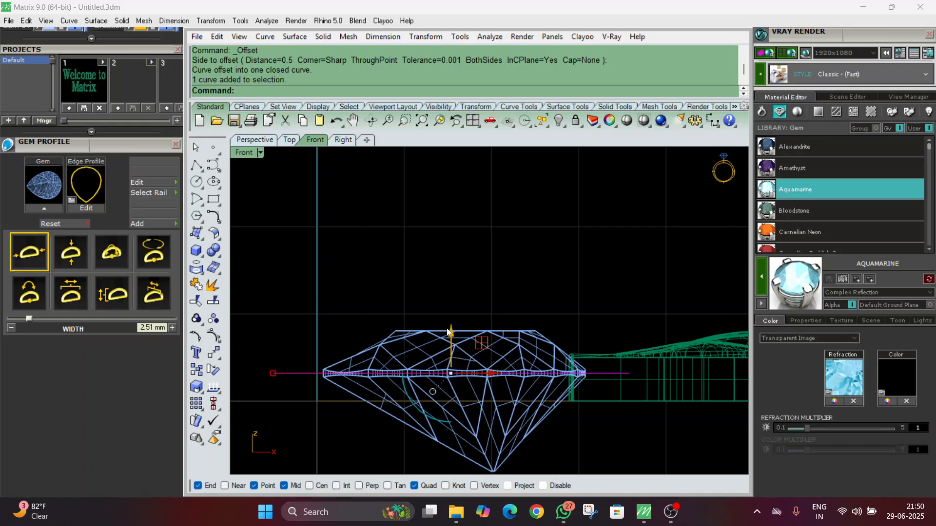
left_click_drag(450, 334, 449, 289)
left_click(450, 290)
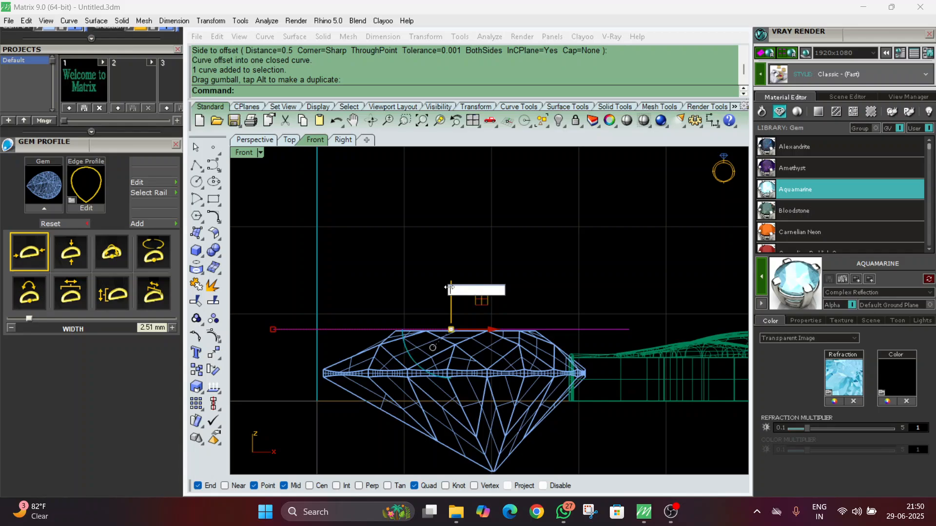
type(".25")
key("Return")
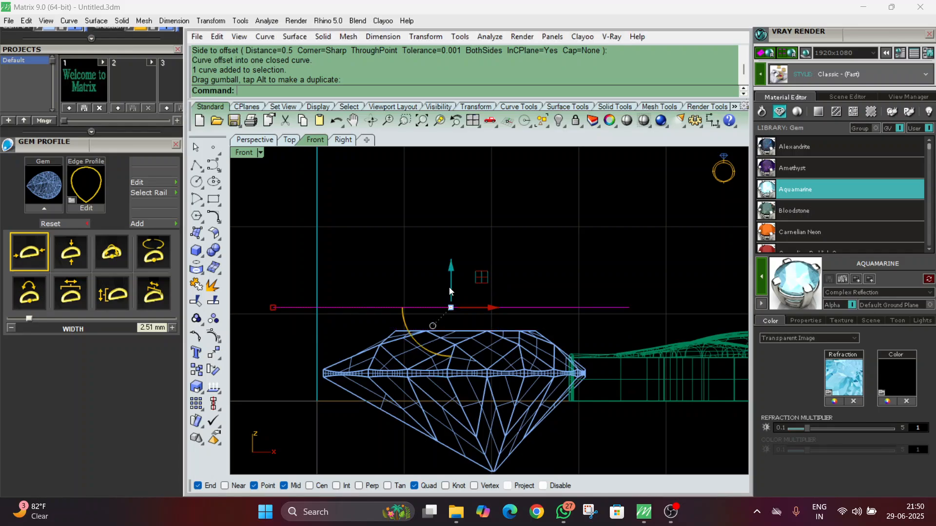
Copy the two raised curves to the clipboard and undo both upward moves
scroll(443, 274, "down", 3)
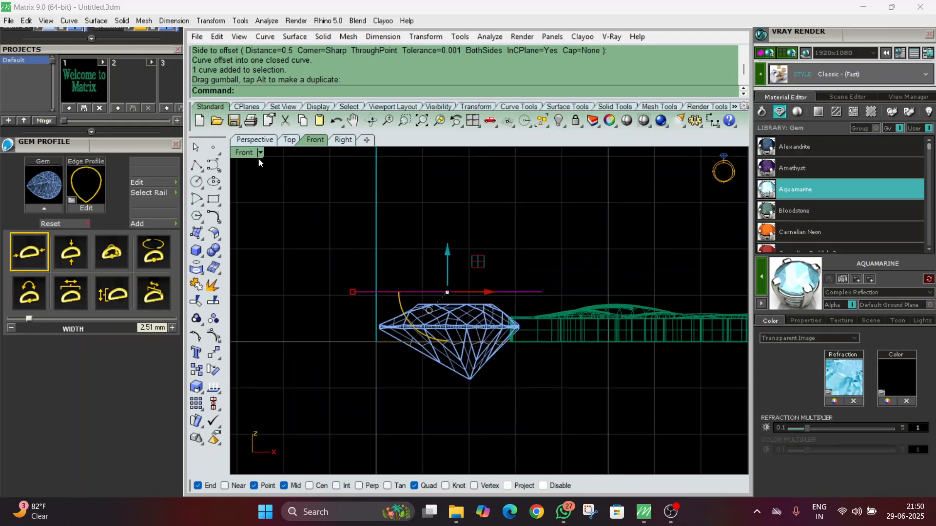
left_click(254, 140)
scroll(357, 299, "down", 4)
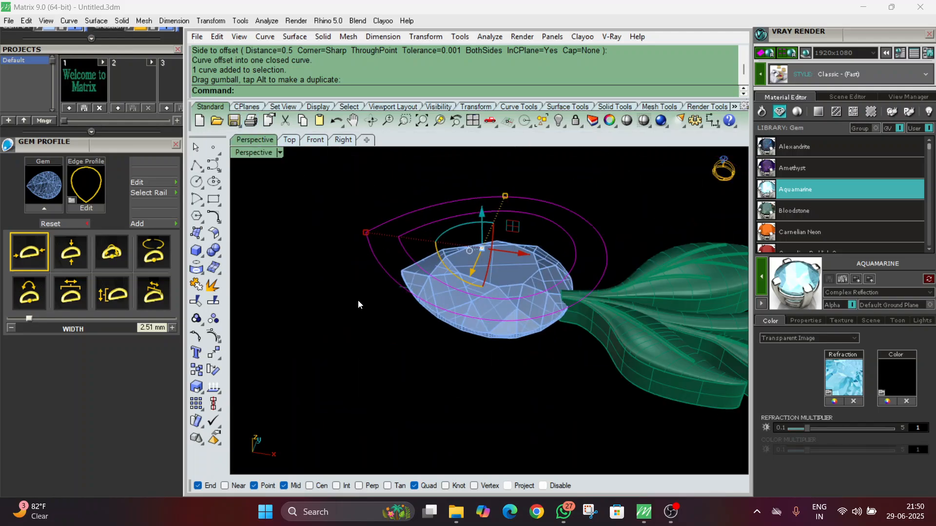
scroll(405, 263, "up", 3)
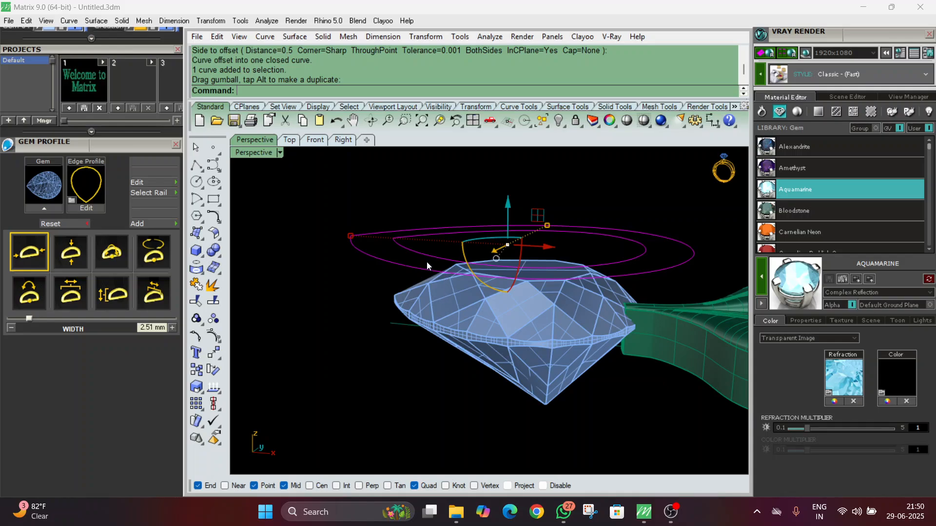
key("ctrl+c")
key("ctrl+z")
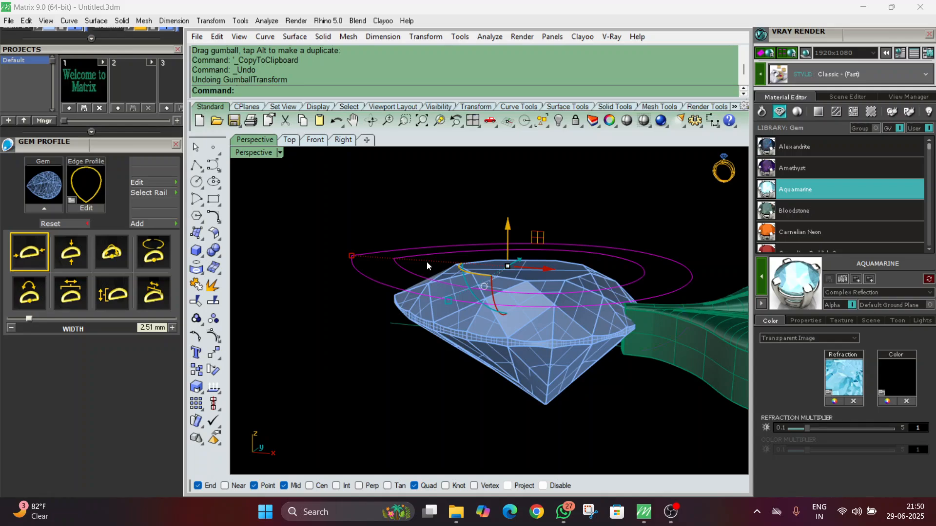
key("ctrl+z")
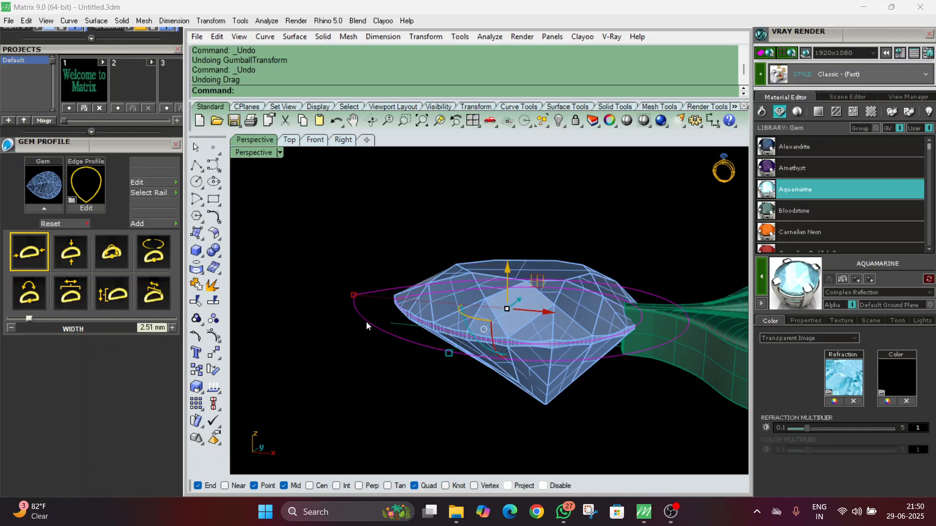
Delete the outer offset curve around the diamond's girdle
left_click(367, 326, "ctrl")
left_click(367, 326)
key("Delete")
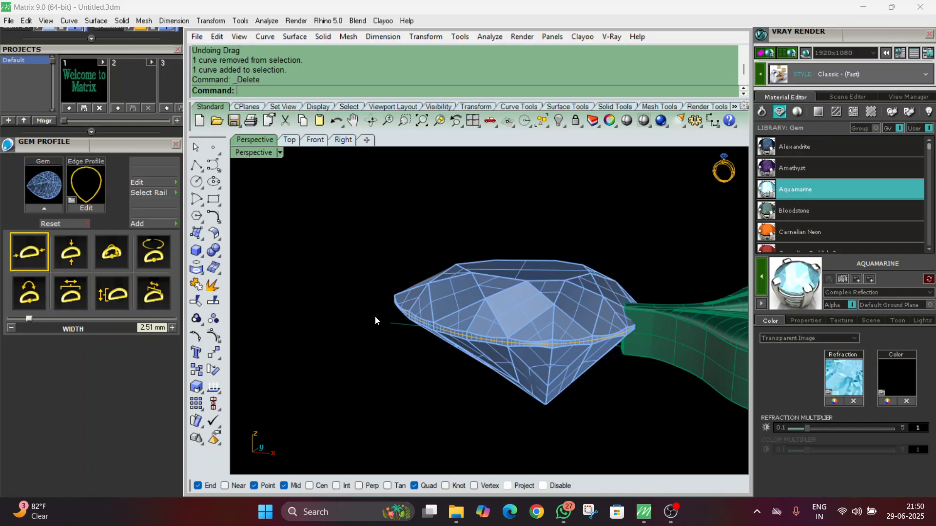
Move the diamond's outline curve down 0.25 mm from the girdle
left_click(402, 316)
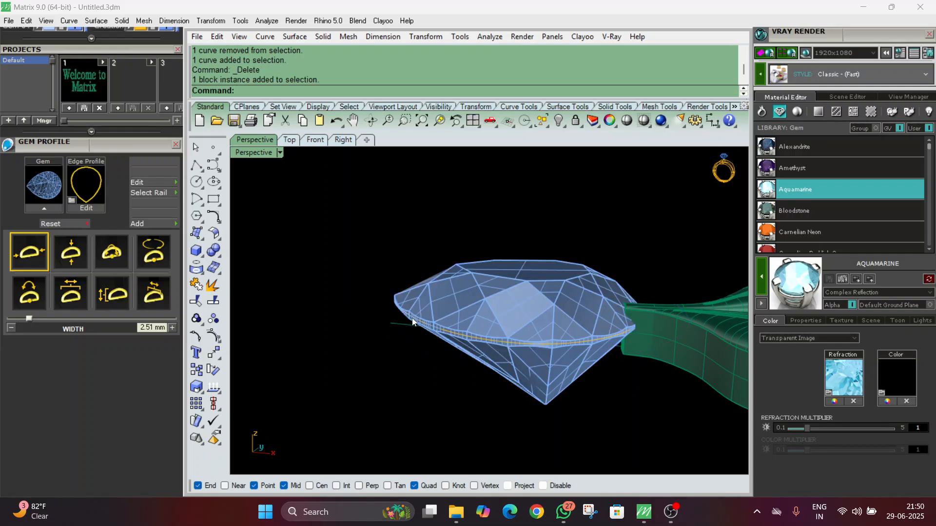
left_click(412, 321)
left_click(412, 319, "shift")
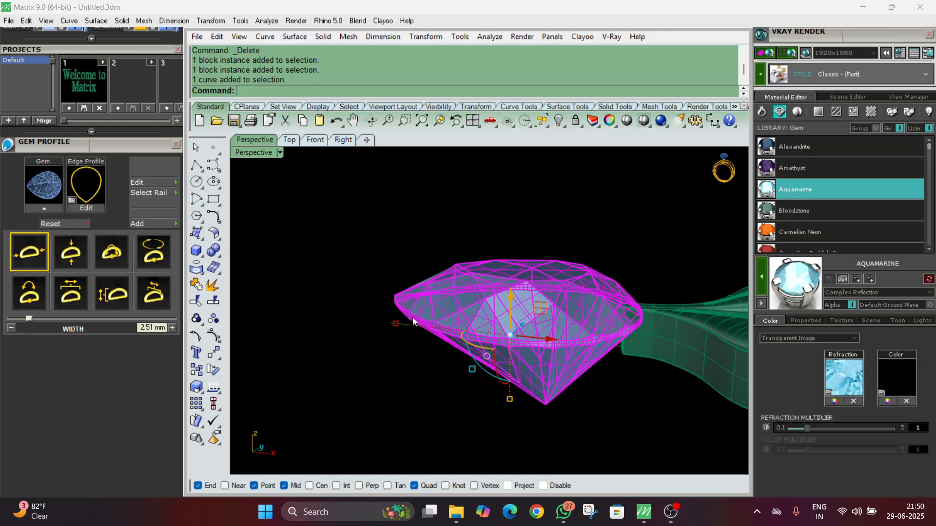
left_click(433, 304, "ctrl")
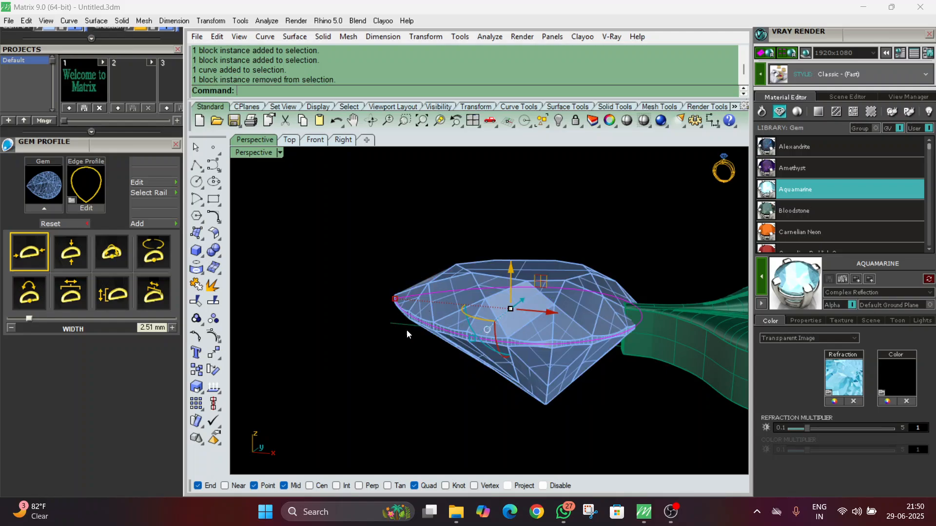
left_click(510, 270)
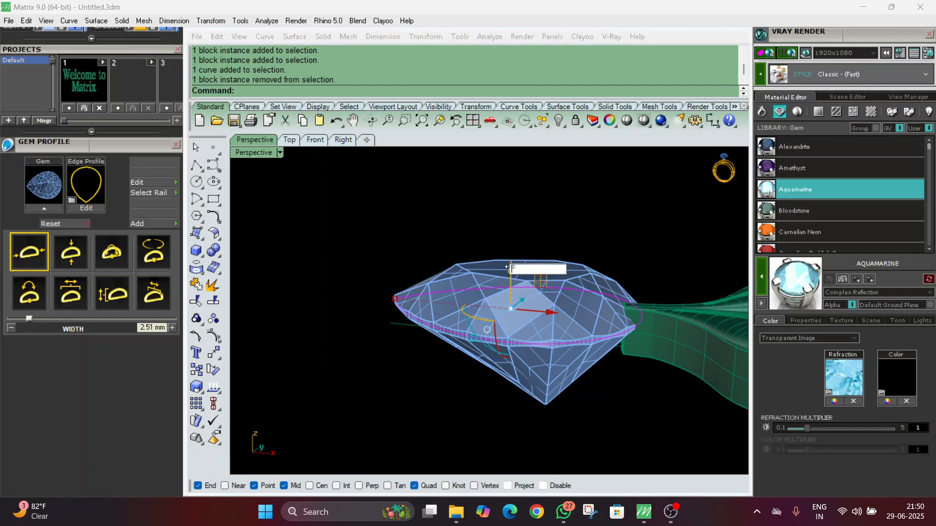
type("-.25")
key("Return")
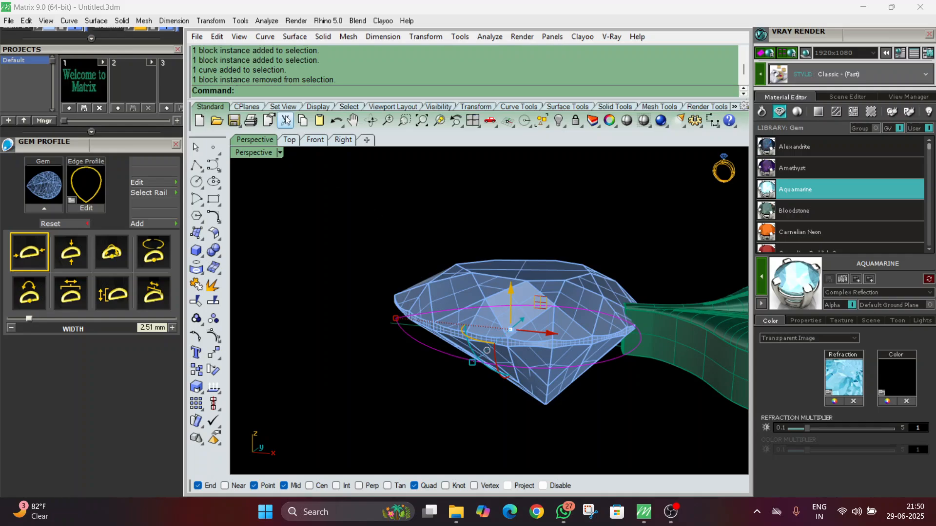
Extrude the lowered outline curve 1 mm downward as a solid beneath the diamond
key("ctrl+F2")
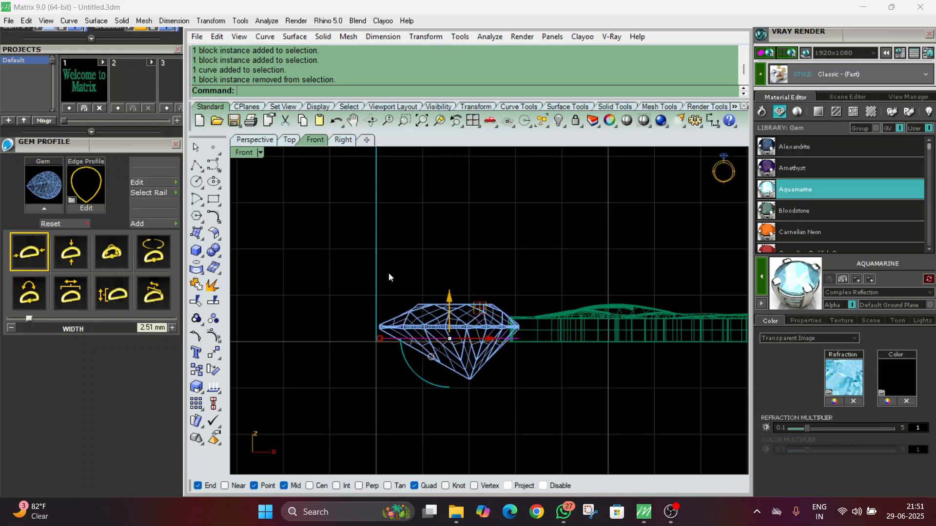
right_click(477, 365)
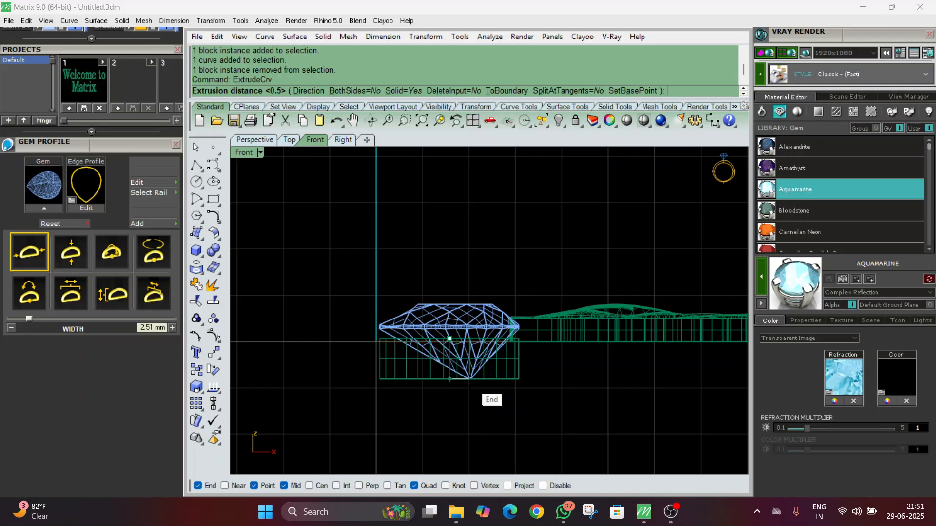
left_click(469, 381)
right_click(470, 382)
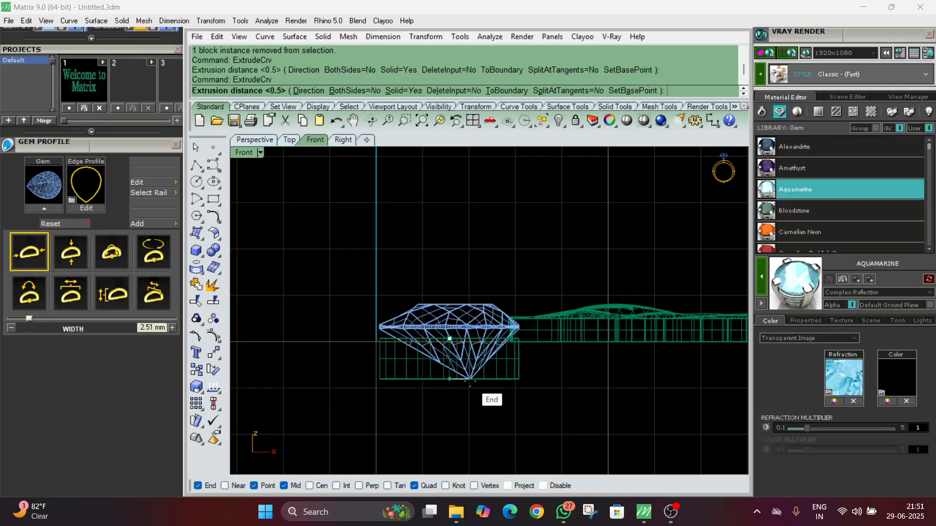
type("-1")
key("Return")
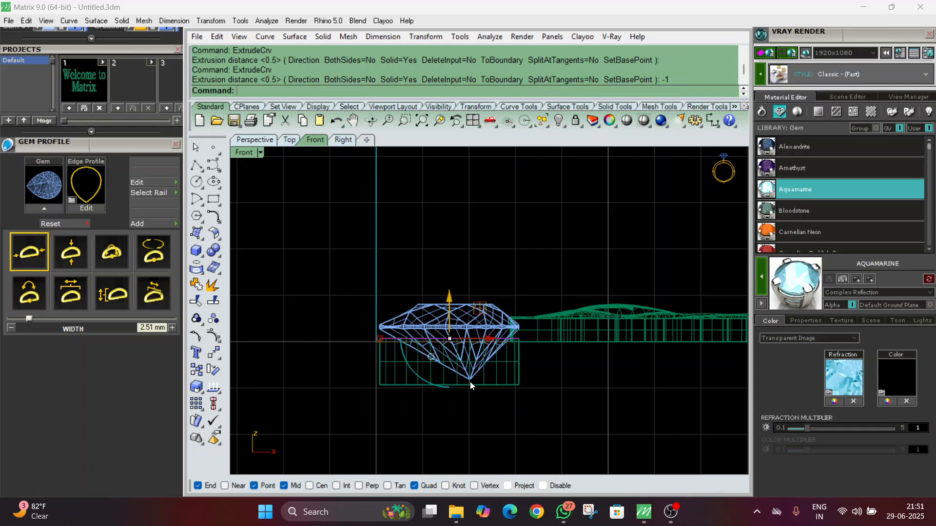
Paste the two raised curves and extrude them together as a solid bezel down to the base of the inner extrusion
left_click(255, 140)
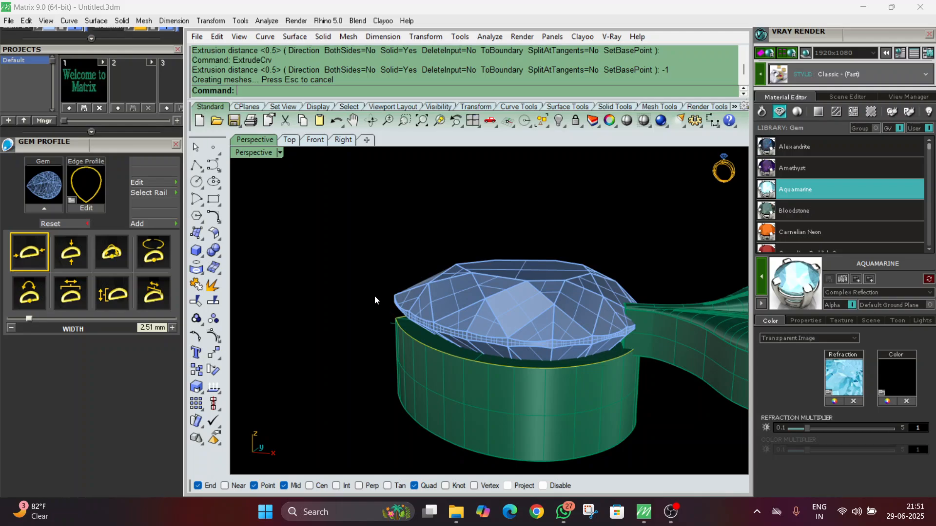
key("ctrl+v")
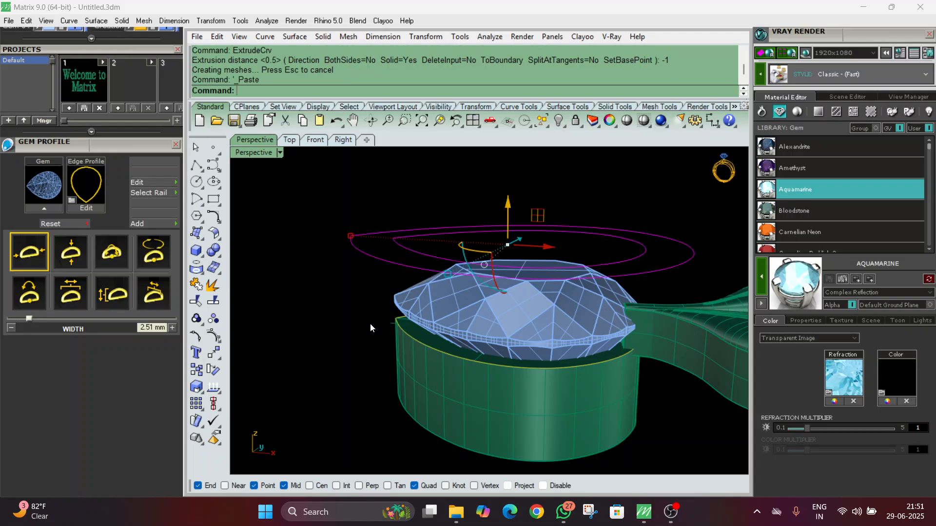
right_click_drag(356, 396, 385, 411)
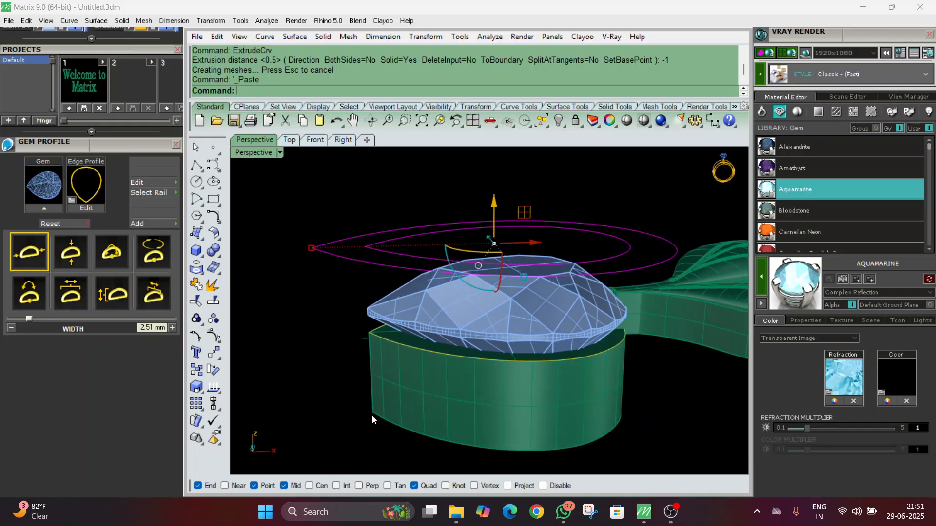
right_click(373, 415)
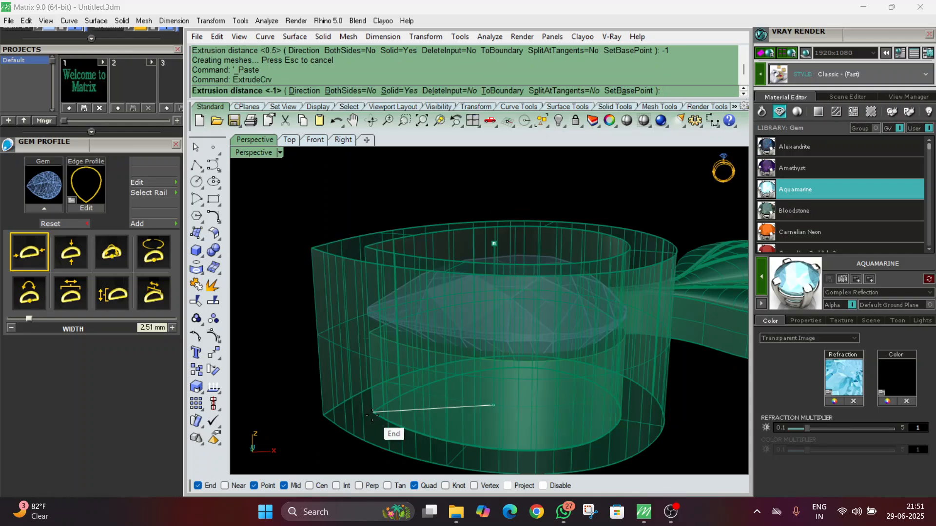
left_click(372, 416)
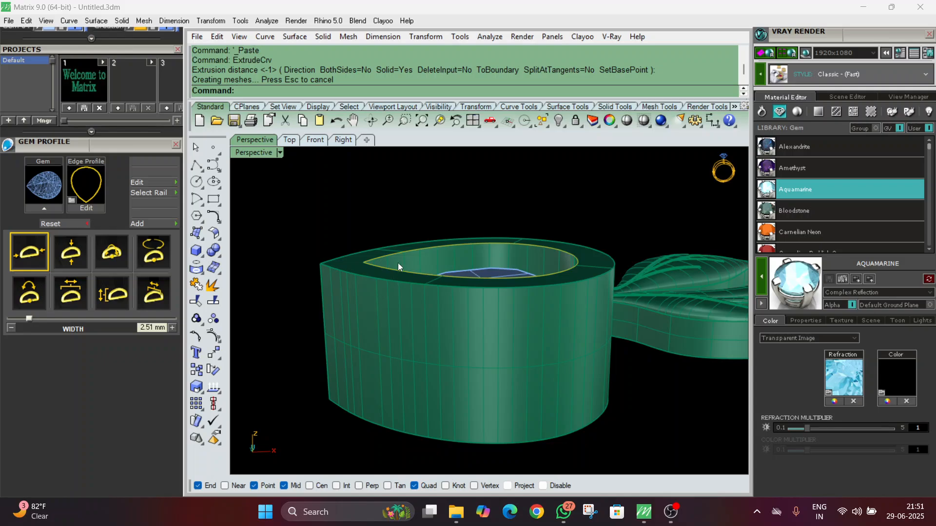
Chamfer the outer top edges of the pear-shaped bezel at a distance of 0.4 mm
right_click_drag(397, 267, 376, 311)
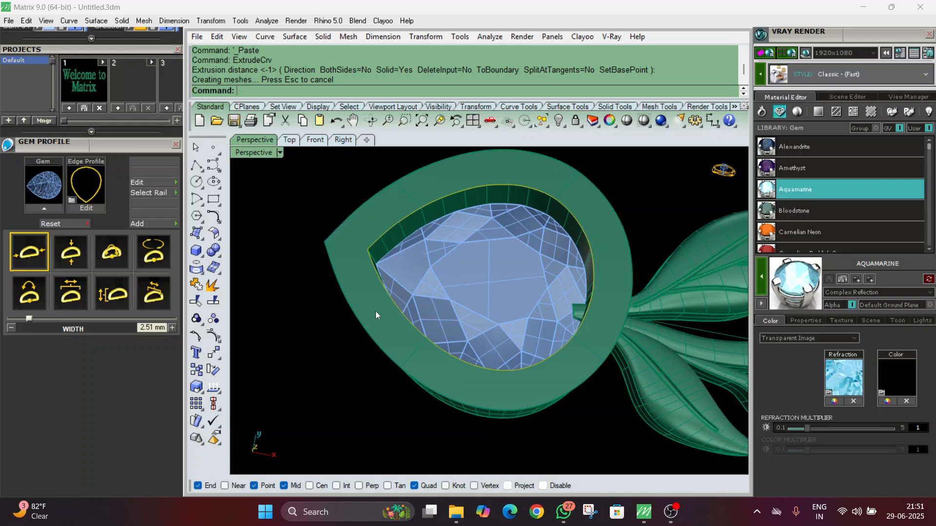
type("chamferedge")
key("Return")
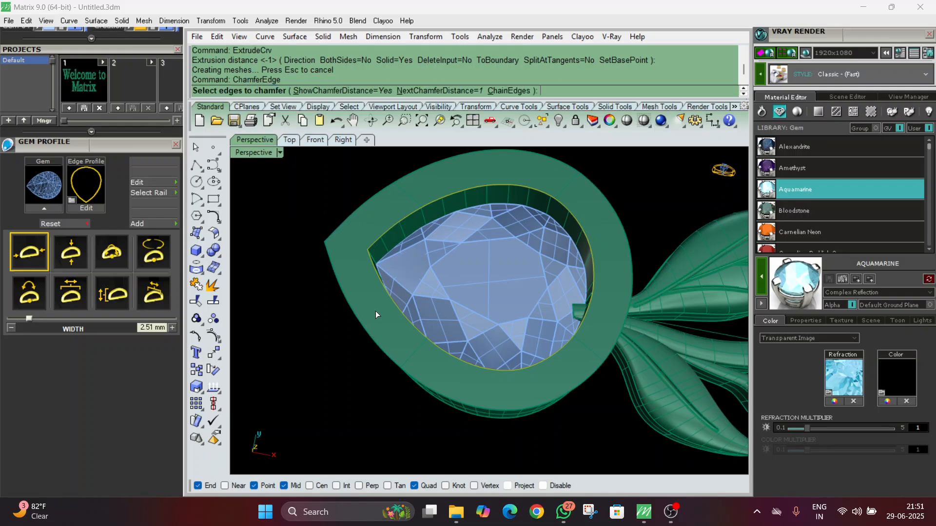
type(".4")
key("Return")
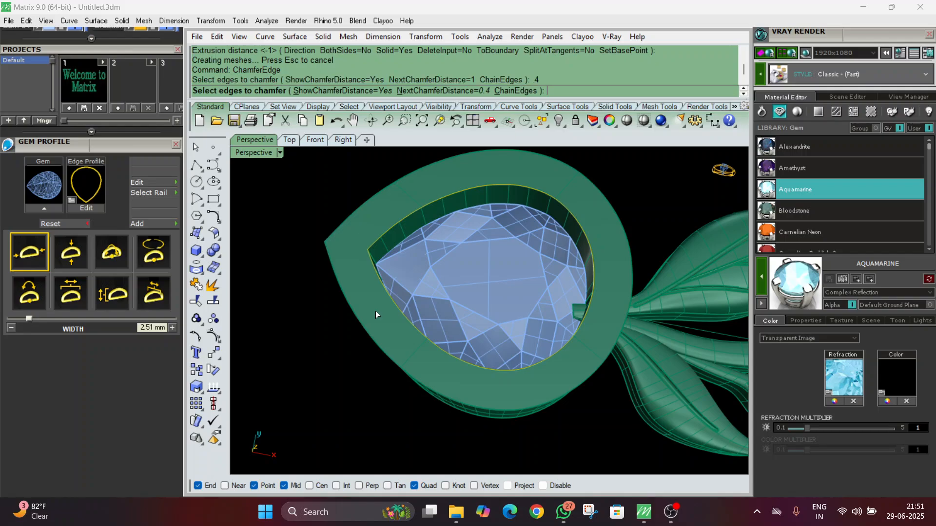
left_click(359, 321)
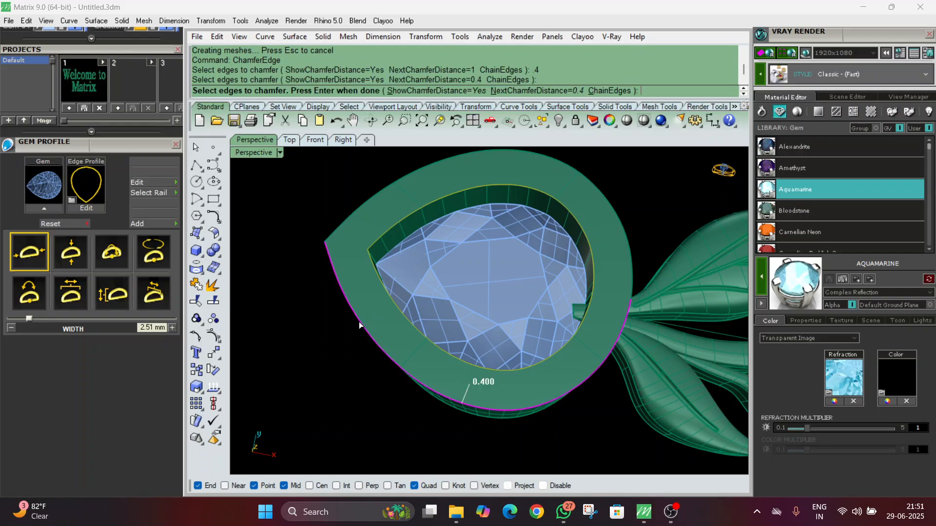
left_click(352, 214)
scroll(619, 294, "up", 10)
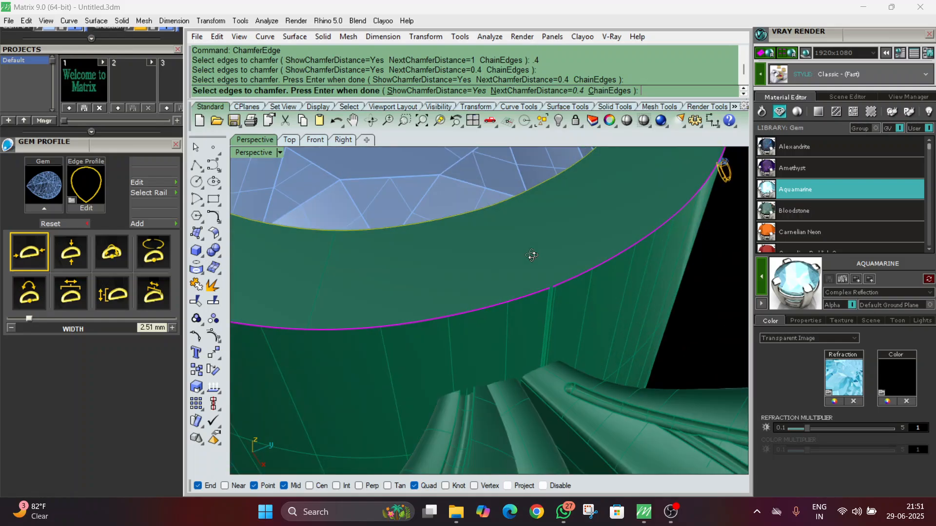
left_click(539, 303)
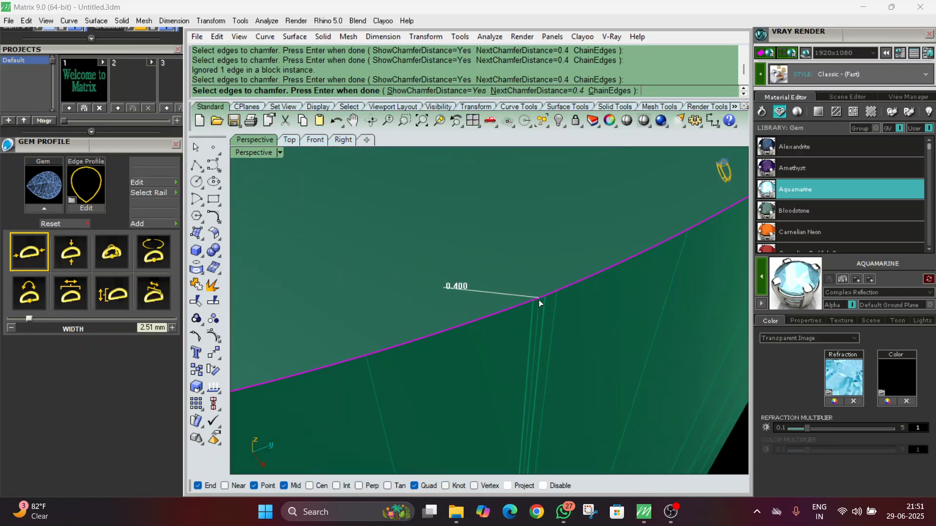
key("Return")
scroll(531, 300, "down", 10)
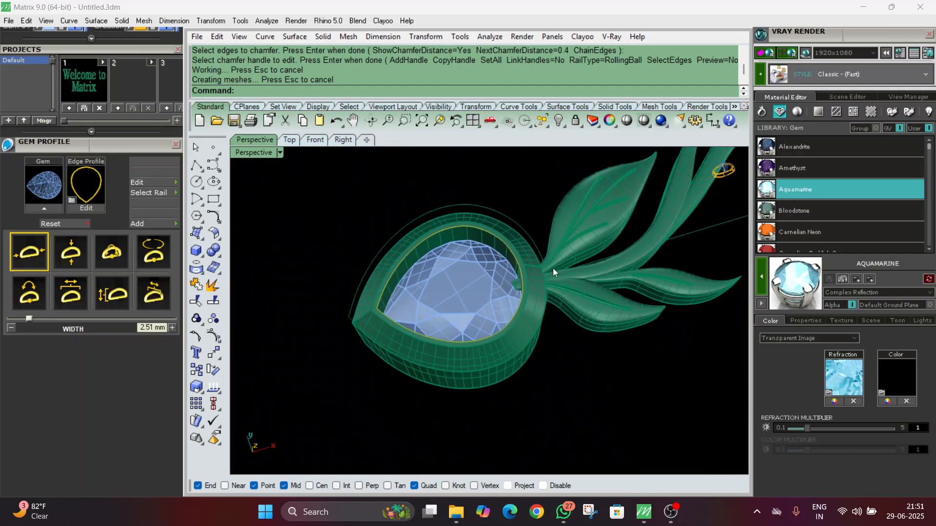
Hide all construction curves except the long straight path line running through the motif
right_click_drag(553, 268, 463, 235)
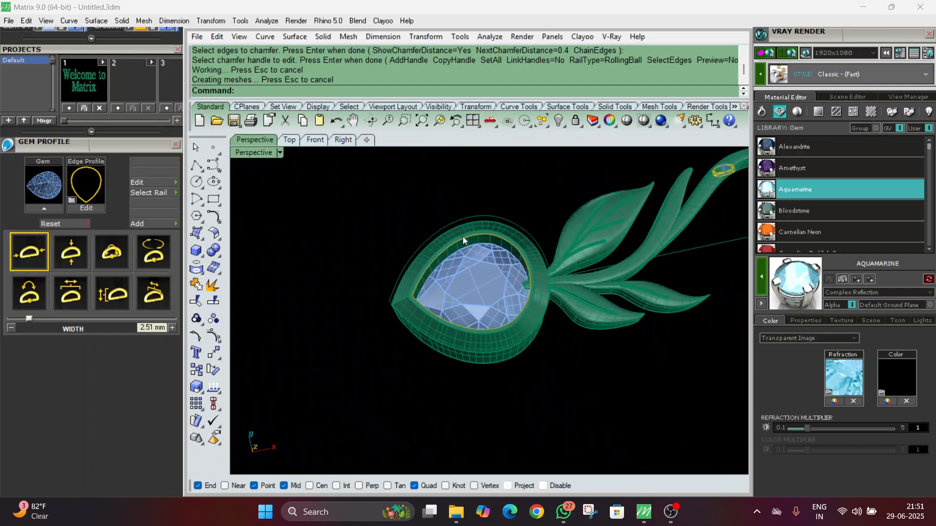
left_click(547, 127)
left_click(613, 194)
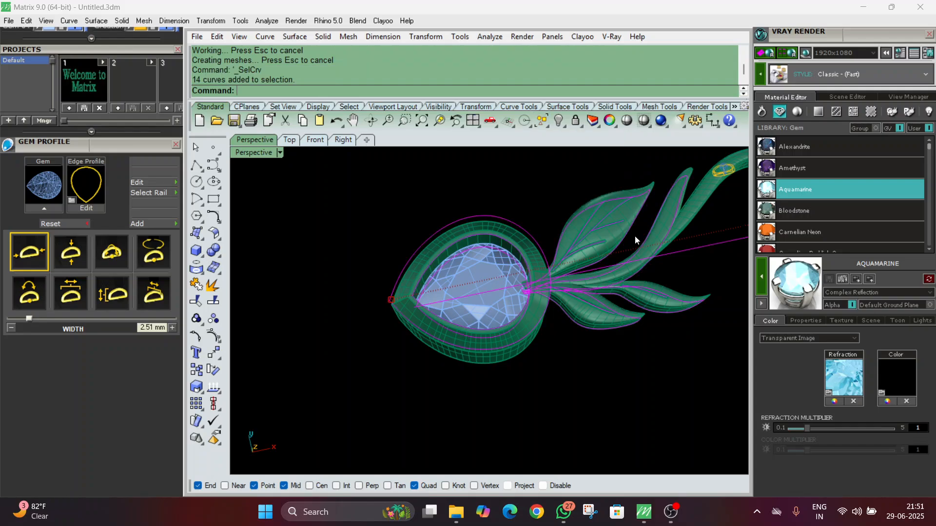
left_click(721, 244, "ctrl")
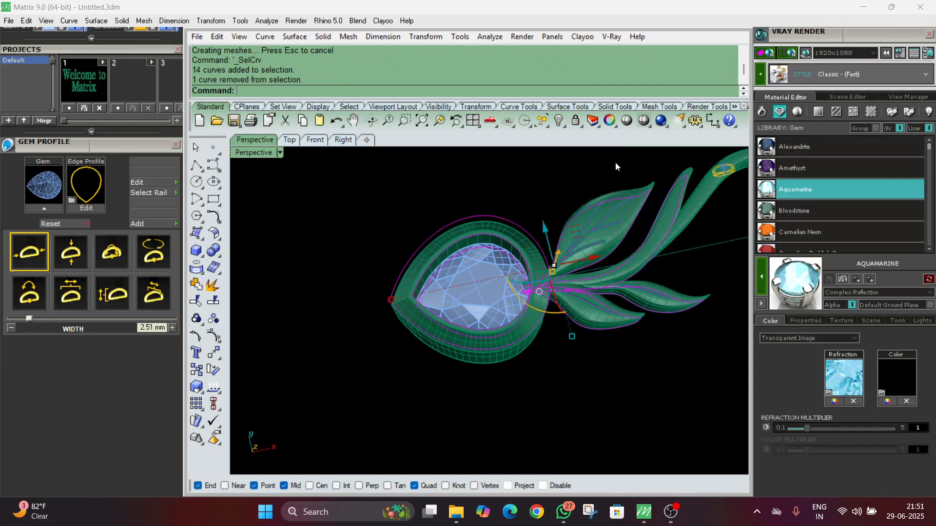
left_click(557, 121)
right_click_drag(518, 291, 496, 247)
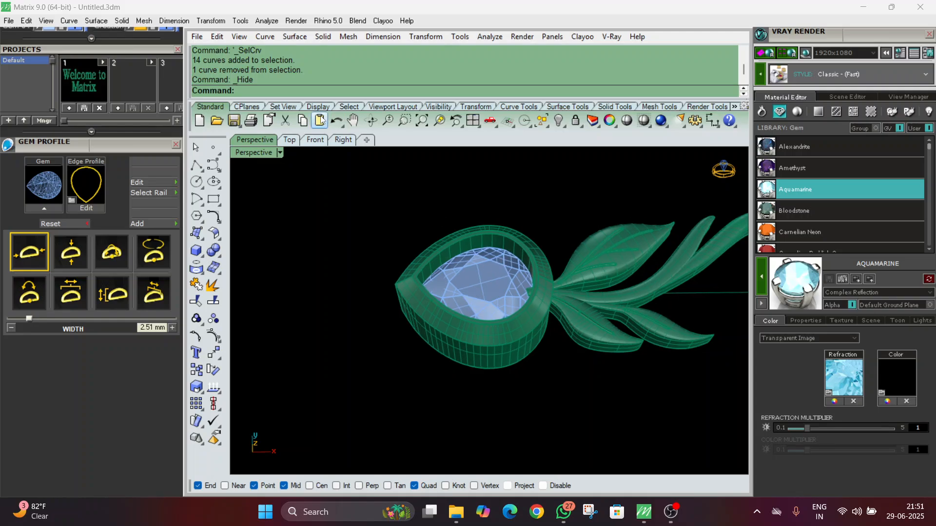
Move the five leaf and stem solids slightly along X, away from the diamond
left_click(291, 140)
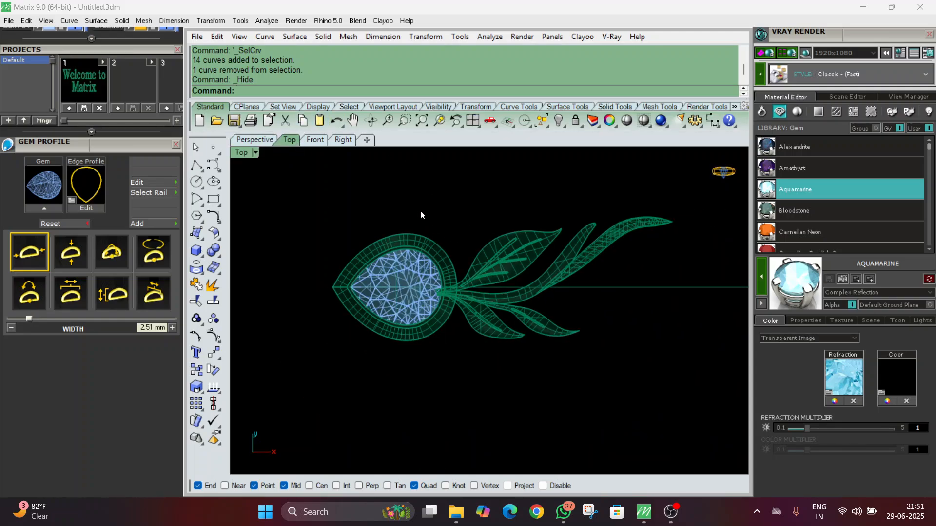
left_click_drag(420, 177, 722, 429)
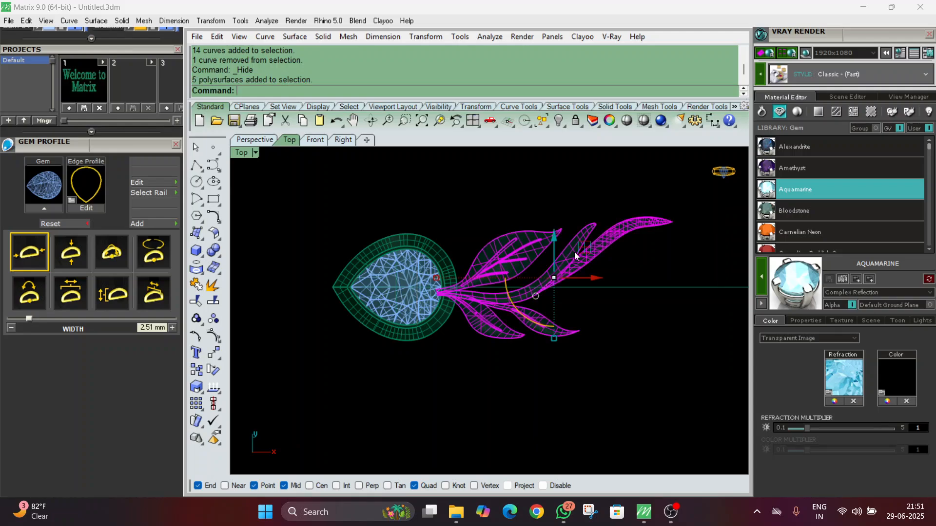
scroll(566, 290, "up", 3)
left_click_drag(563, 294, 580, 297)
left_click(540, 330)
scroll(488, 317, "down", 3)
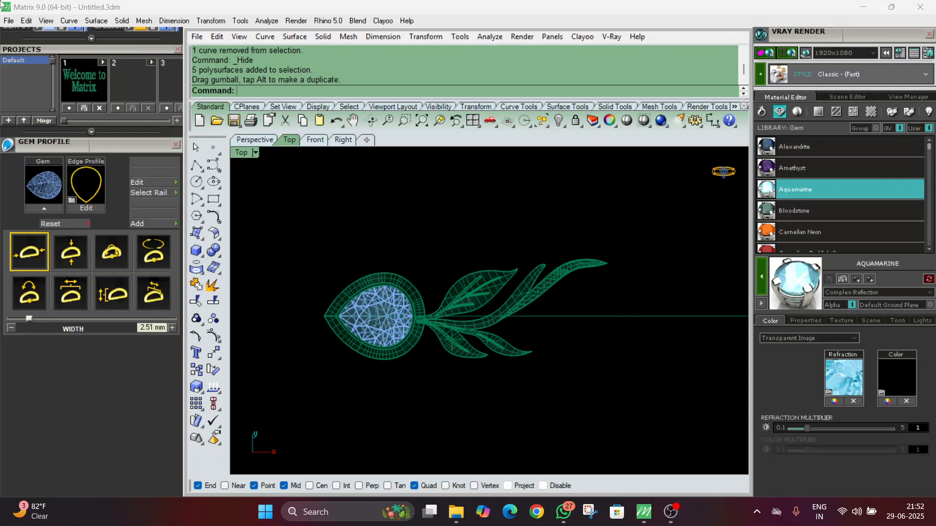
scroll(341, 314, "up", 1)
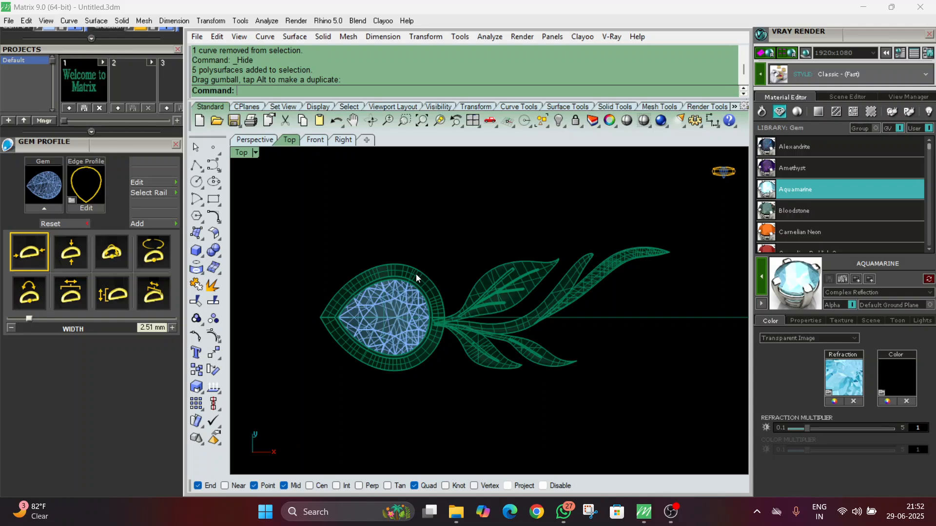
Examine the chamfered bezel, the diamond's seating and the junction with the leaves from several angles
left_click(274, 143)
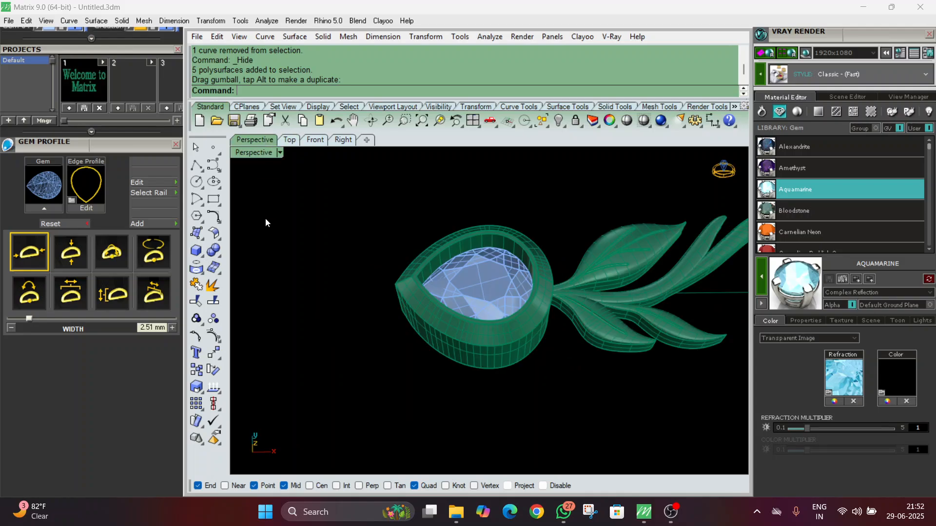
scroll(402, 286, "down", 3)
scroll(523, 283, "up", 3)
scroll(407, 272, "down", 3)
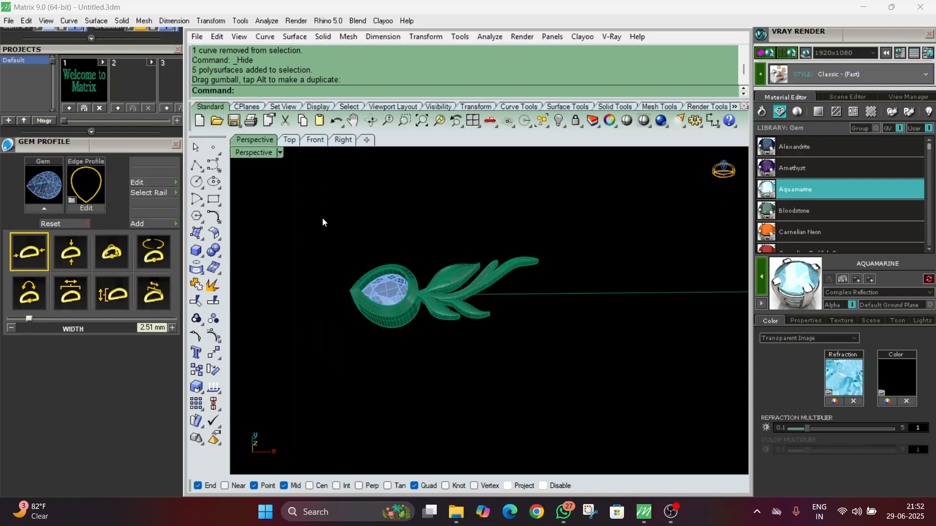
scroll(393, 309, "up", 8)
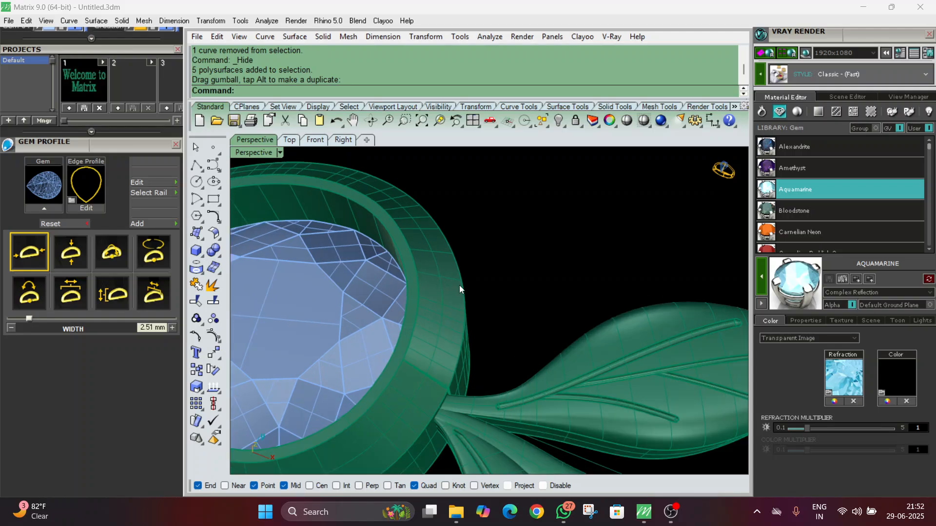
scroll(620, 296, "down", 5)
right_click_drag(620, 296, 488, 273)
scroll(500, 196, "up", 5)
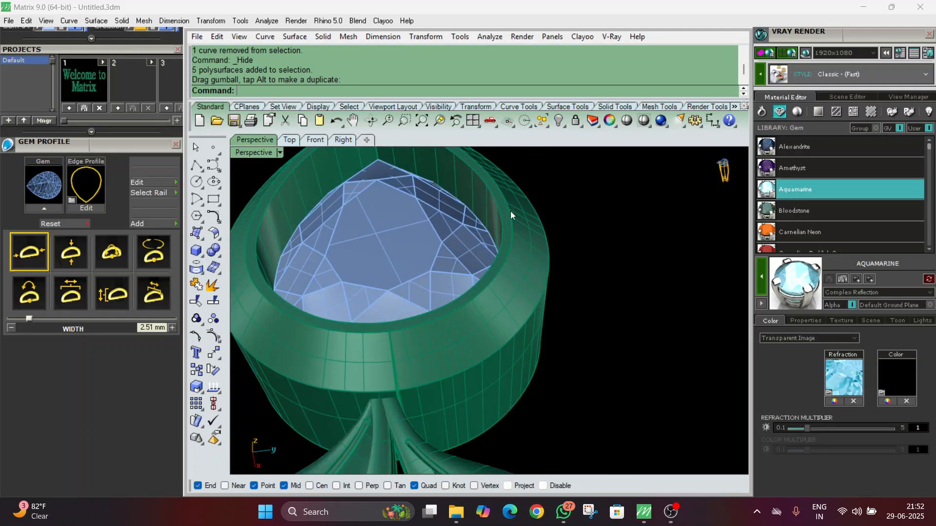
scroll(504, 304, "down", 5)
right_click_drag(504, 304, 423, 221)
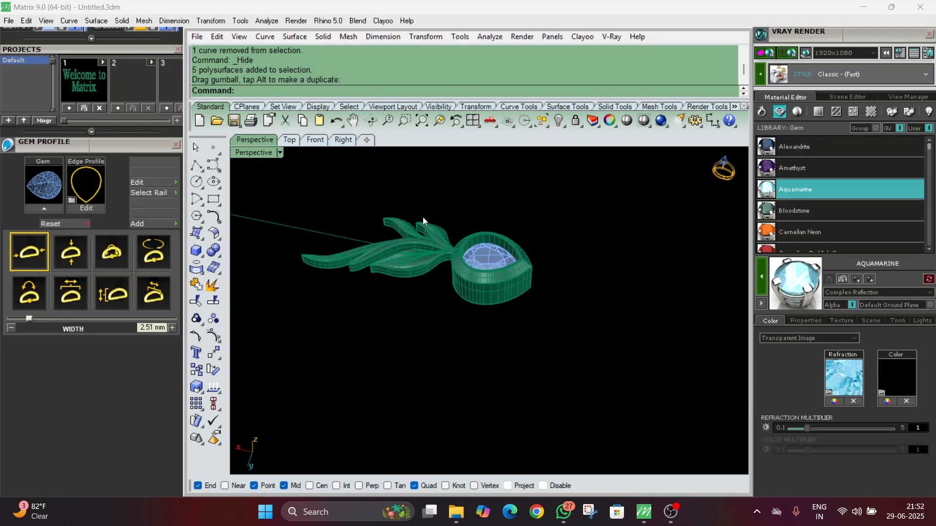
right_click_drag(541, 310, 547, 313)
Turn off surface isocurve display for all objects in the model
key("ctrl+a")
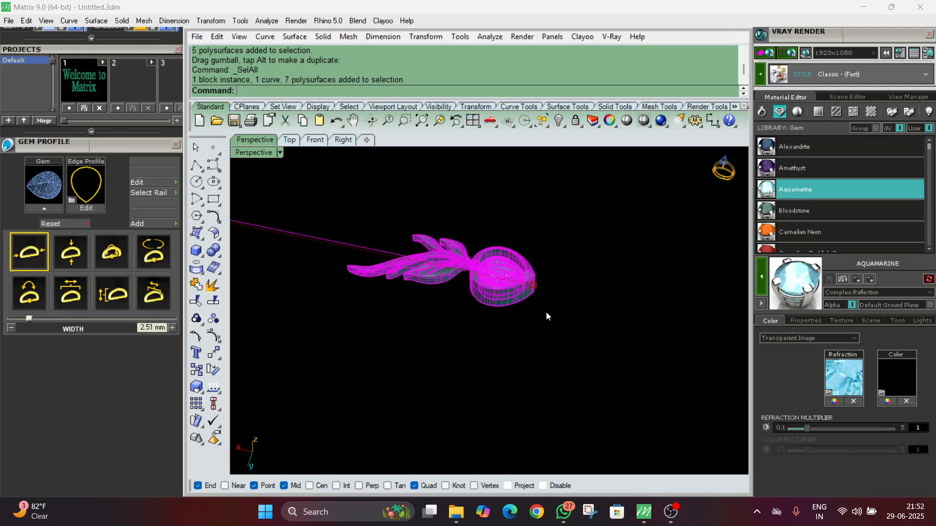
left_click(610, 121)
scroll(800, 367, "down", 2)
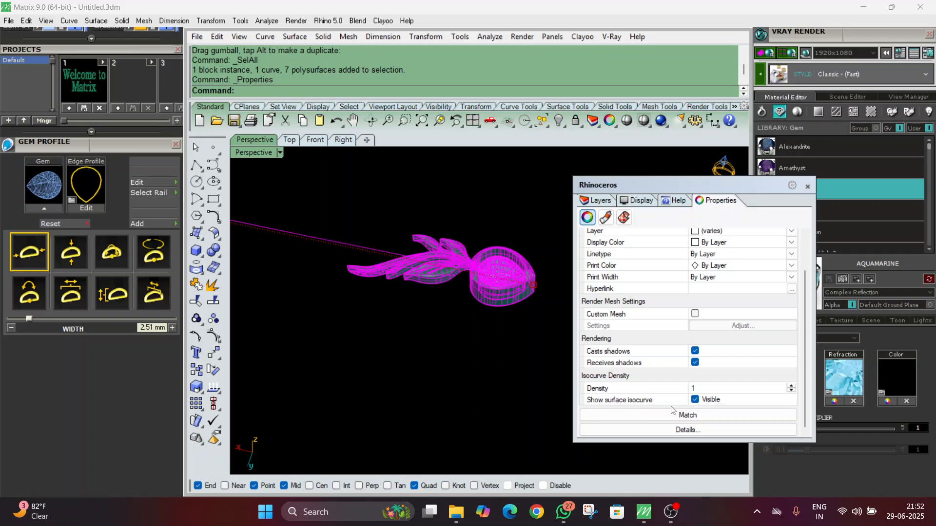
left_click(696, 400)
left_click(484, 347)
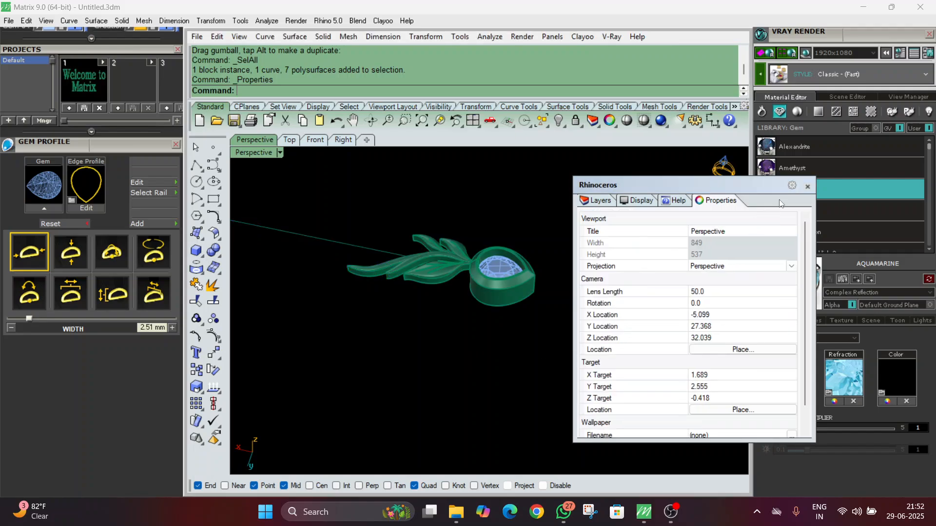
left_click(807, 187)
Array the complete leaf and diamond motif along the straight path line as 10 items with Freeform orientation
right_click_drag(412, 241, 479, 274)
left_click_drag(328, 212, 692, 434)
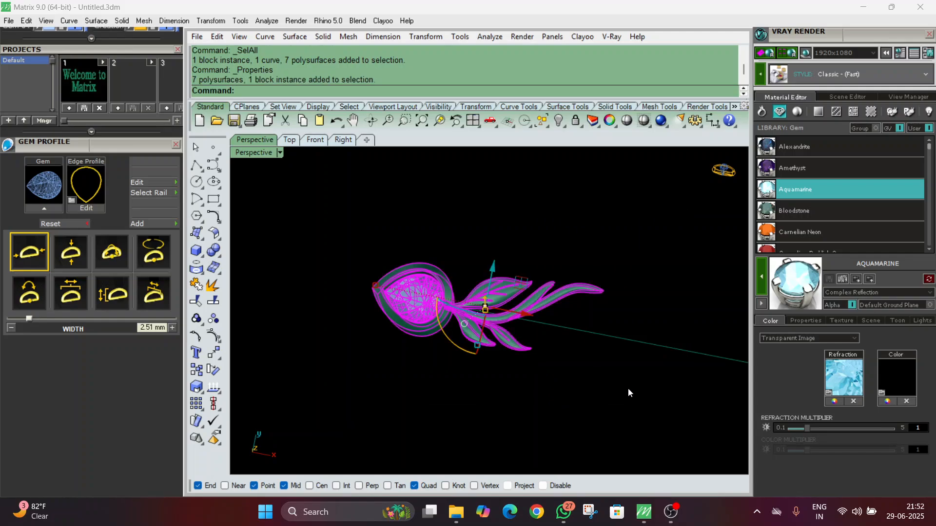
type("ArrayCrv")
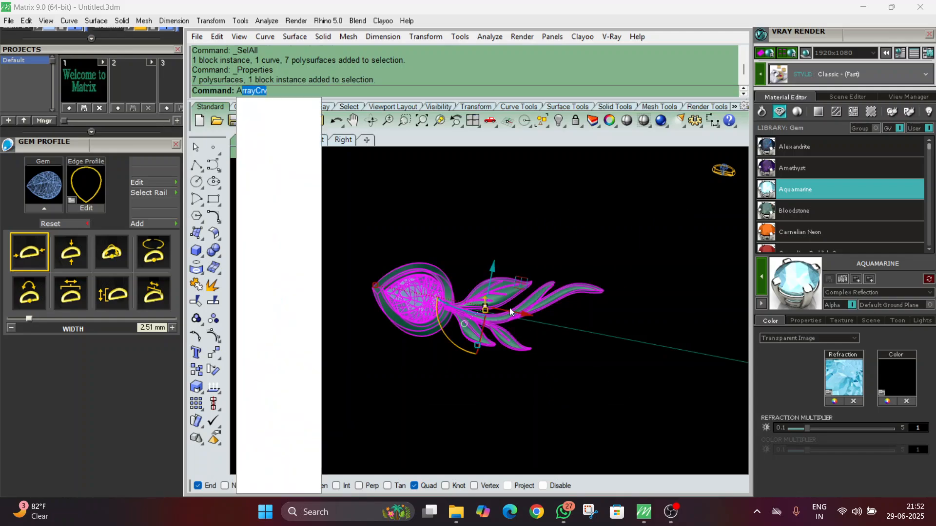
key("Return")
left_click(550, 325)
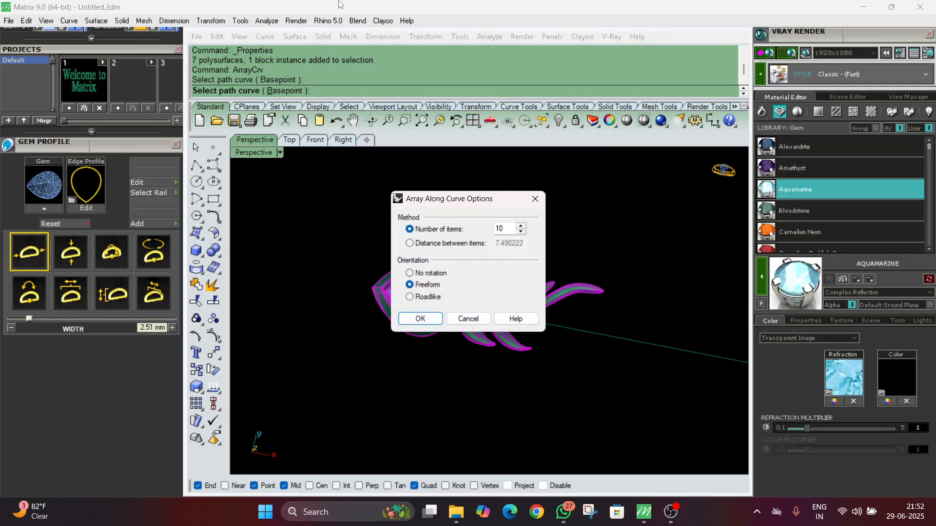
key("Return")
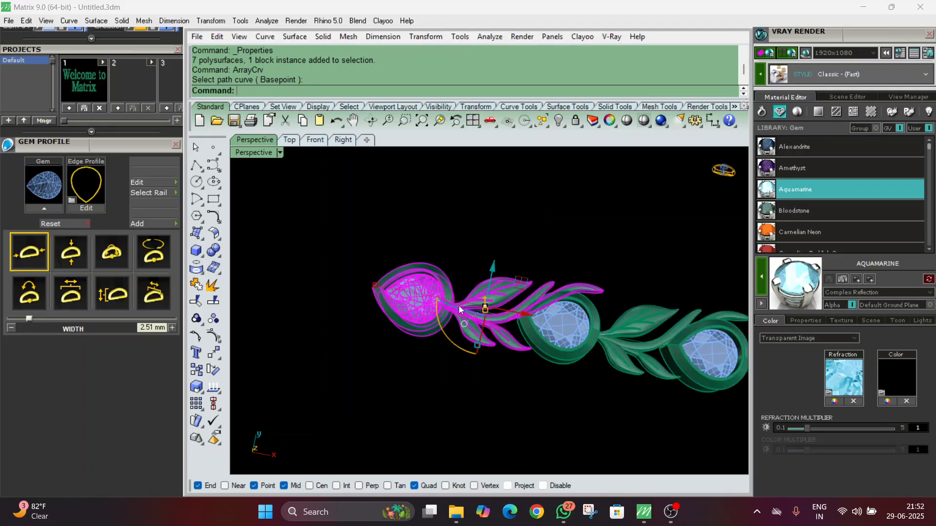
left_click(381, 378)
right_click_drag(522, 284, 548, 331)
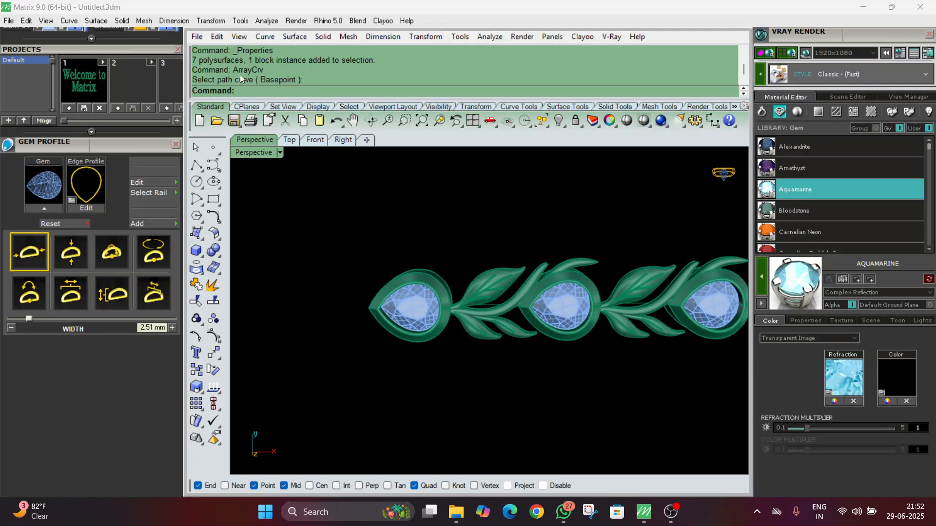
Move the first motif's stem and leaves, except the large upper leaf, slightly back along X toward the first bezel
left_click(290, 141)
scroll(371, 234, "down", 4)
scroll(393, 248, "up", 2)
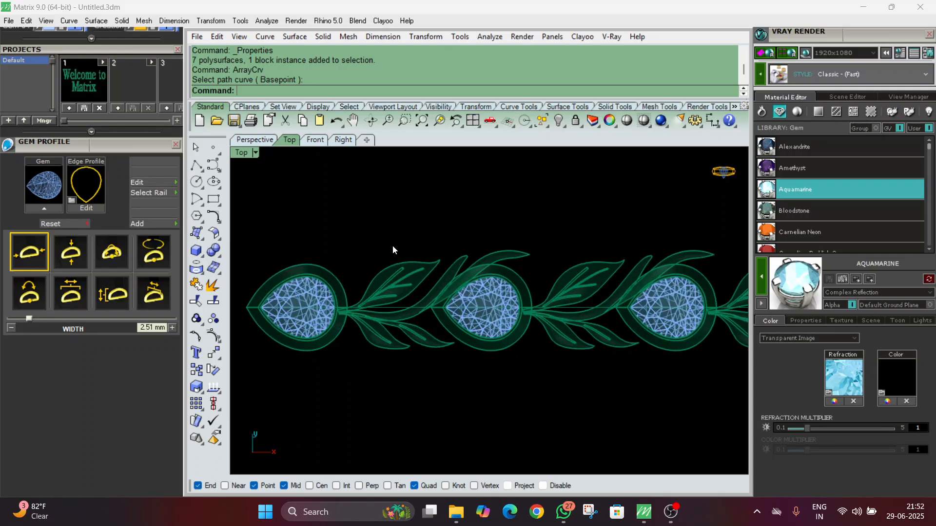
left_click_drag(323, 194, 530, 382)
left_click(506, 337, "ctrl")
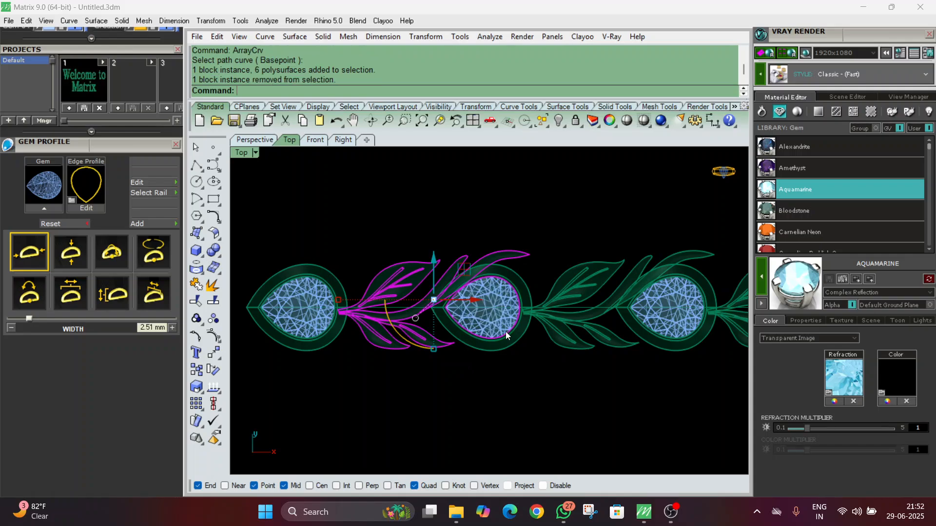
left_click(505, 334, "ctrl")
scroll(410, 283, "up", 1)
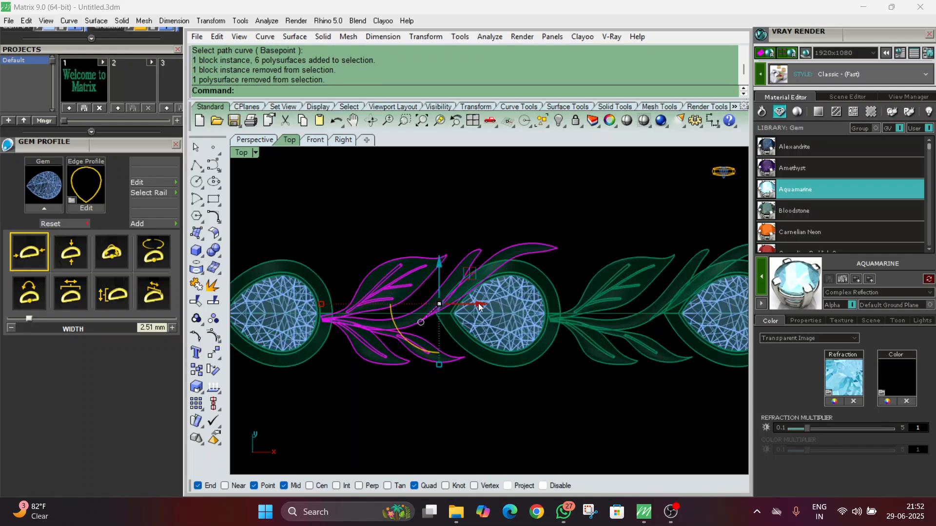
left_click_drag(480, 306, 474, 305)
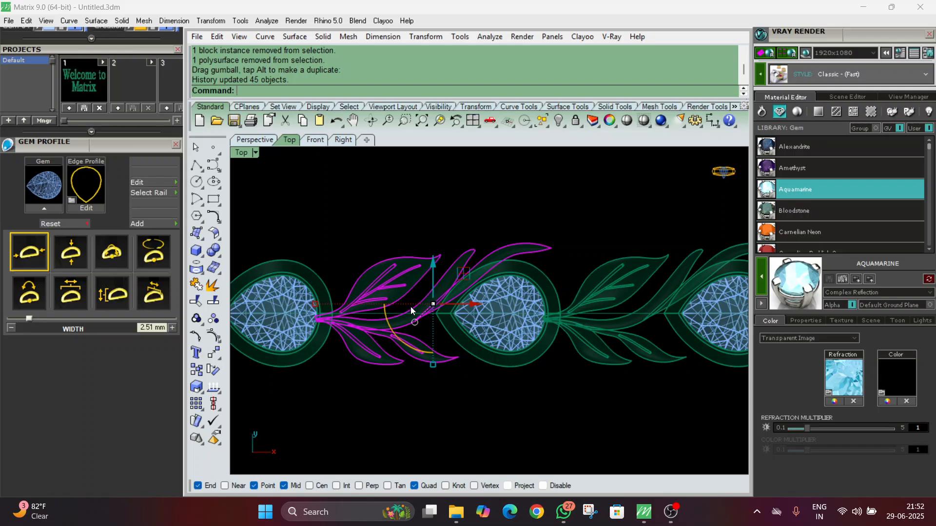
key("ctrl+z")
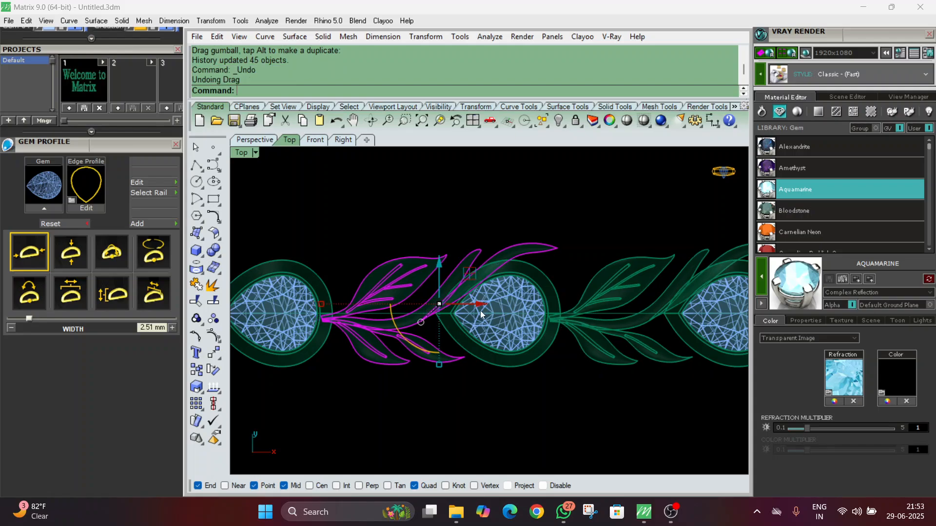
left_click(381, 281, "ctrl")
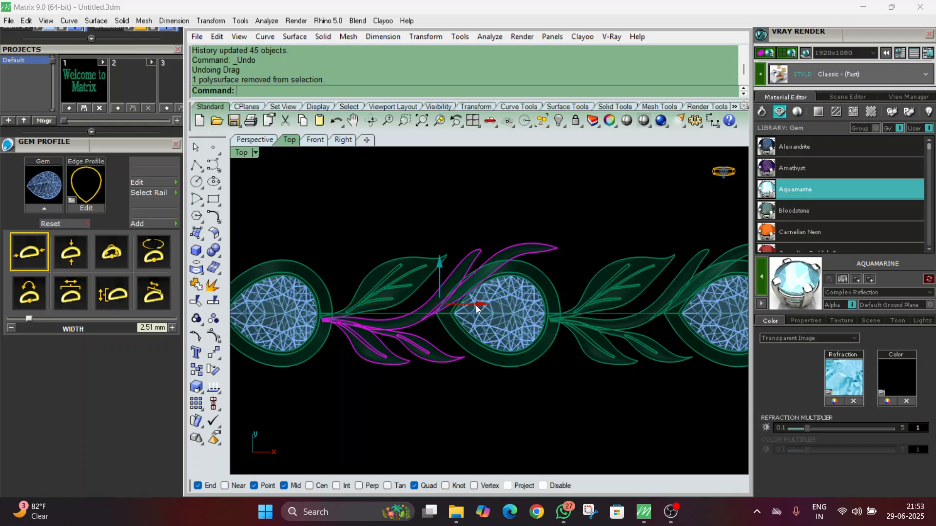
left_click_drag(475, 310, 465, 308)
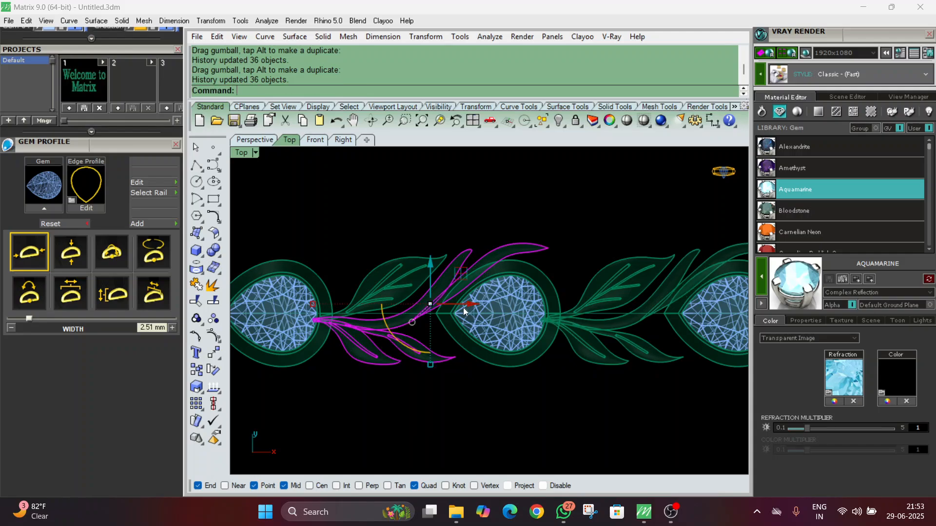
Undo the last leaf move, and slightly narrow the selected stem and leaves along X while shifting them back toward the first bezel
key("ctrl+z")
left_click_drag(315, 303, 320, 304)
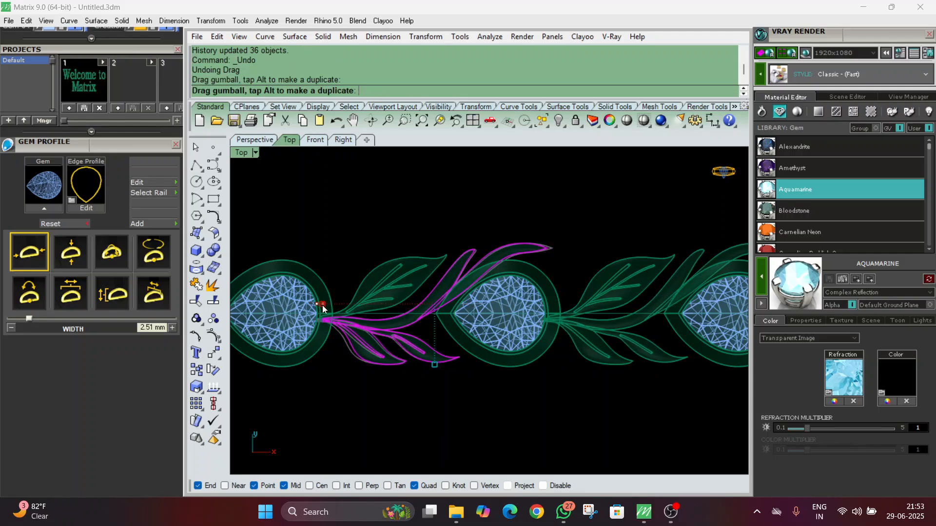
left_click_drag(471, 307, 464, 307)
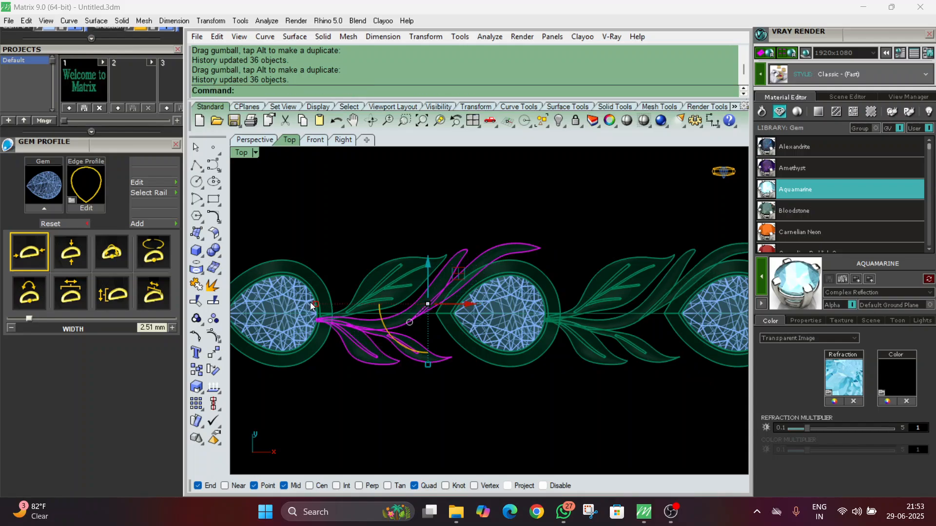
left_click_drag(310, 303, 321, 304)
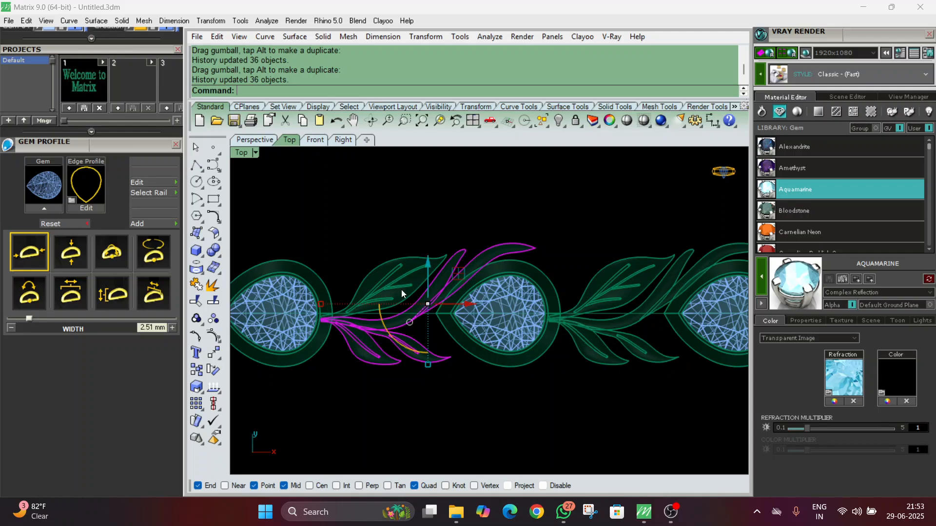
scroll(440, 279, "down", 2)
key("Escape")
scroll(458, 327, "down", 6)
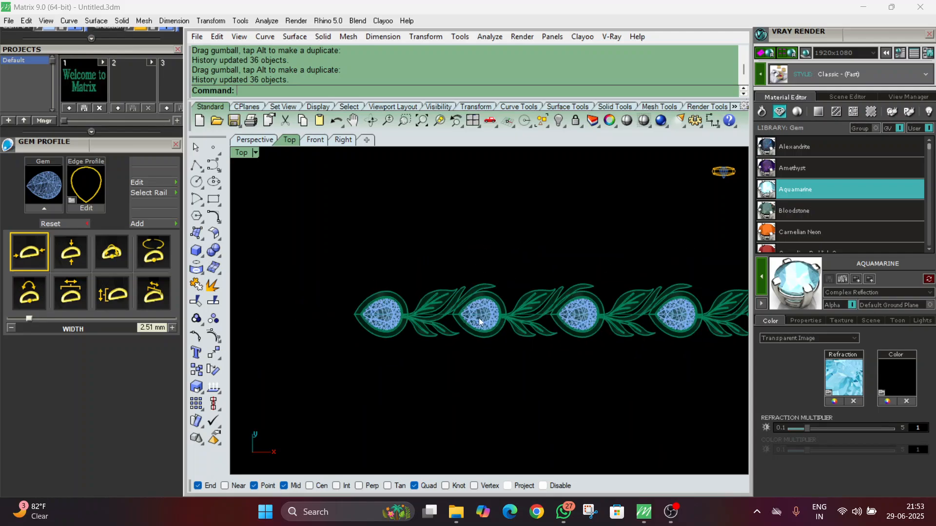
Move the first motif's two lower leaves slightly forward along X toward the second bezel, tilting the longer one slightly upward
scroll(479, 318, "up", 5)
left_click(466, 350)
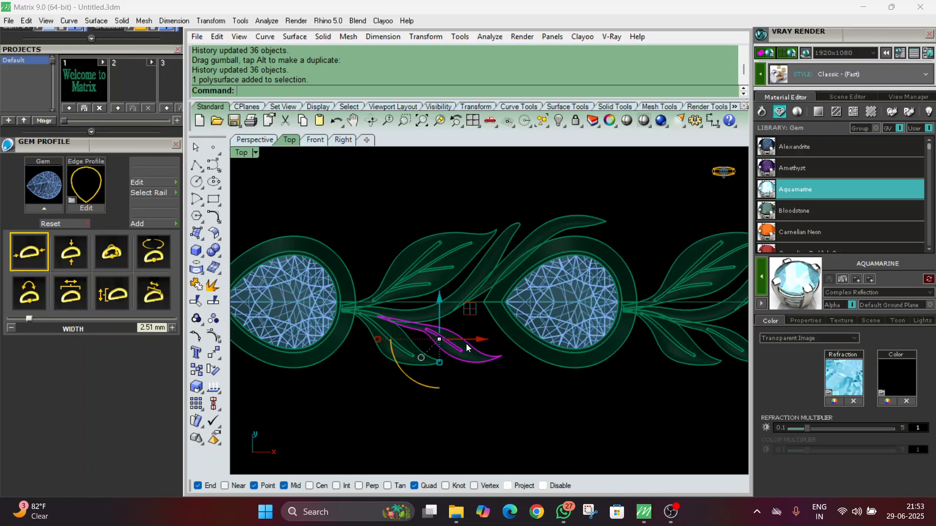
left_click_drag(466, 343, 493, 342)
left_click_drag(427, 378, 385, 370)
left_click(384, 366)
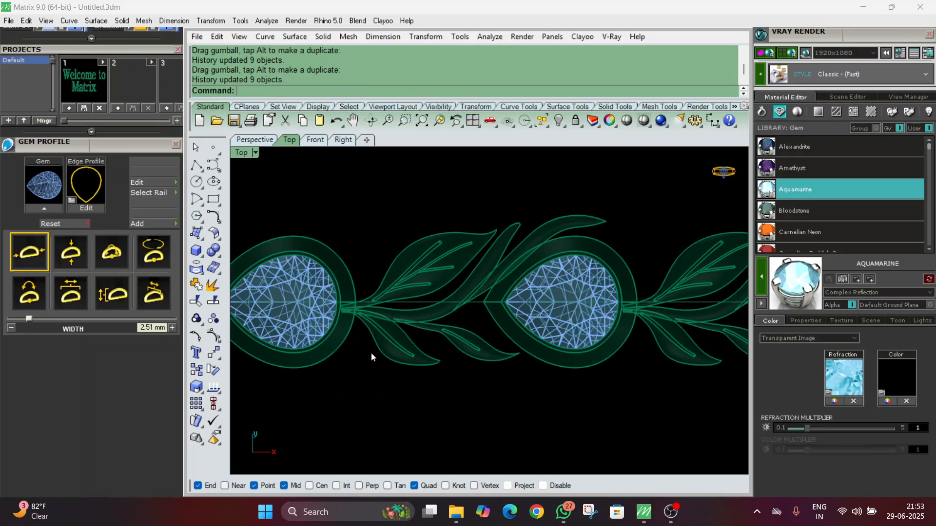
left_click(397, 348)
left_click_drag(436, 337, 445, 343)
key("Escape")
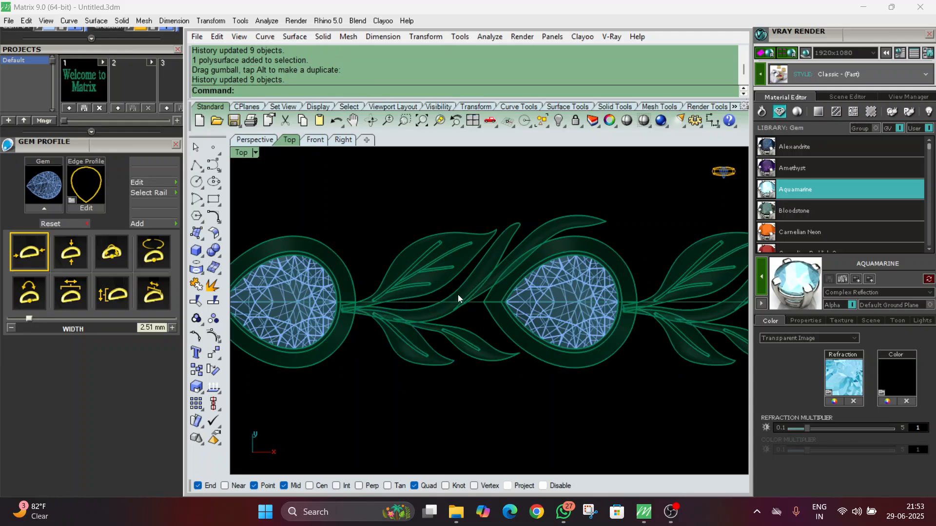
Rotate the first motif's large veined upper leaf slightly upward about the base of its stem
left_click(421, 272)
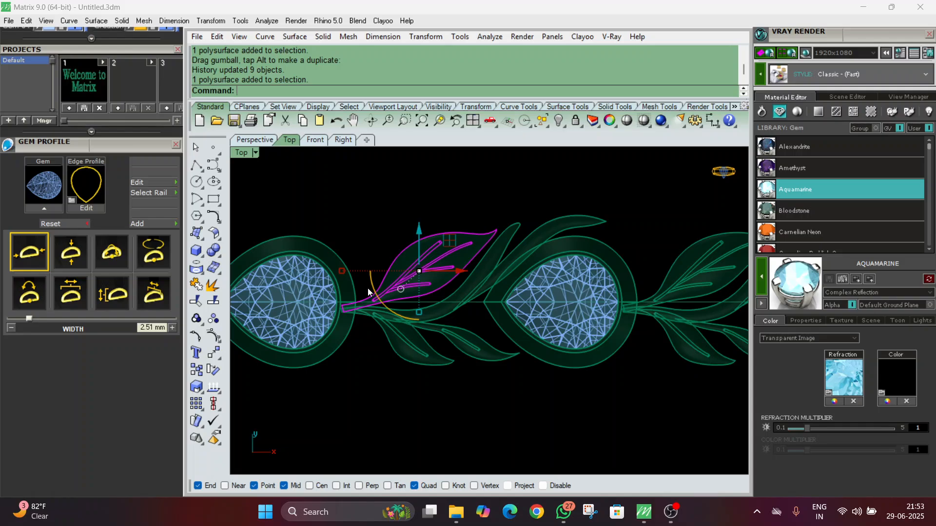
type("r")
key("Return")
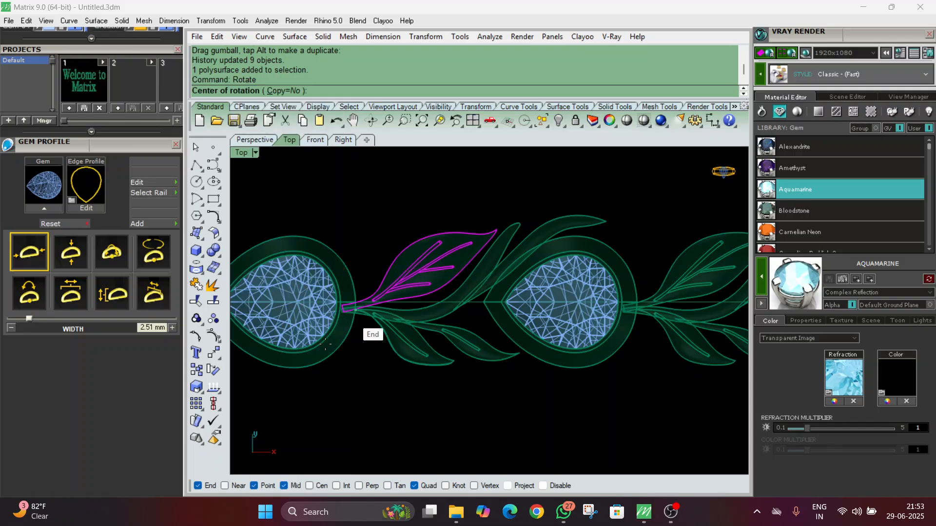
left_click(342, 310)
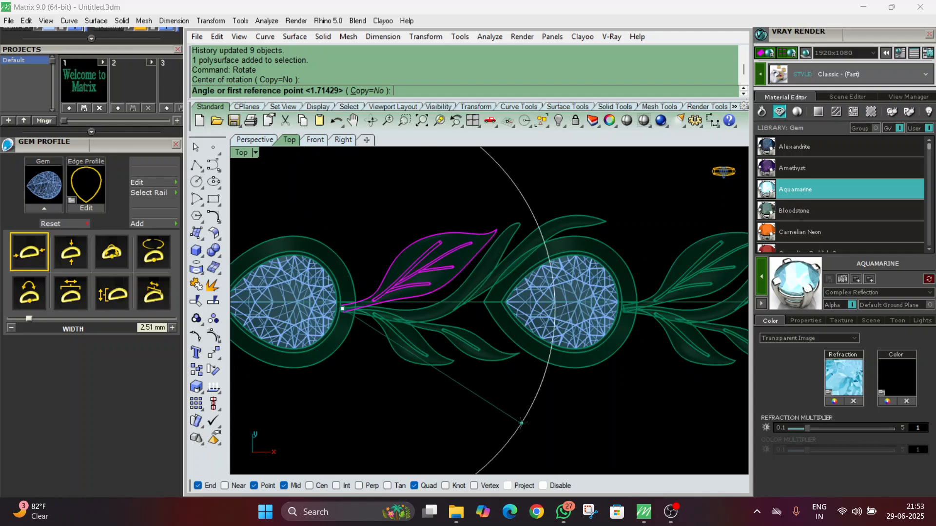
left_click(522, 422)
left_click(531, 409)
key("Escape")
Rotate the slim middle leaf of the first motif slightly upward about the base of its stem
left_click(487, 247)
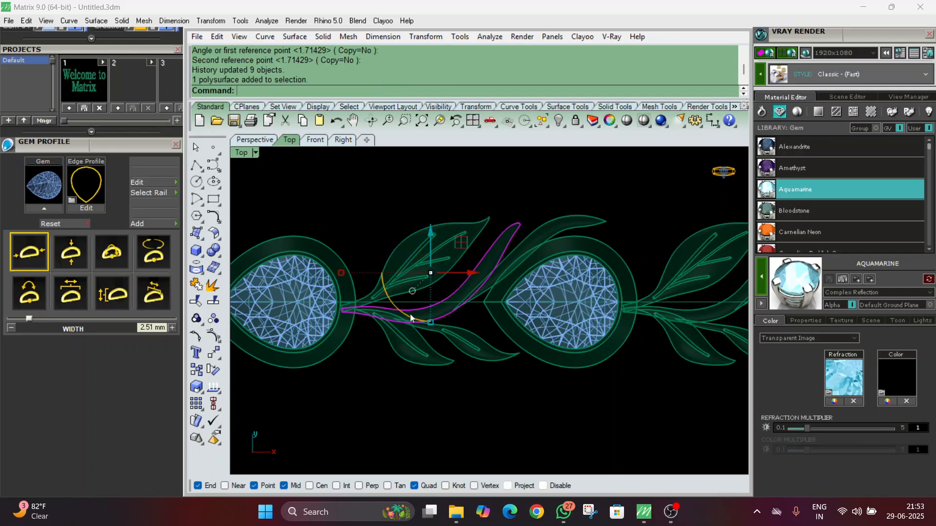
key("Return")
left_click(342, 312)
left_click(572, 415)
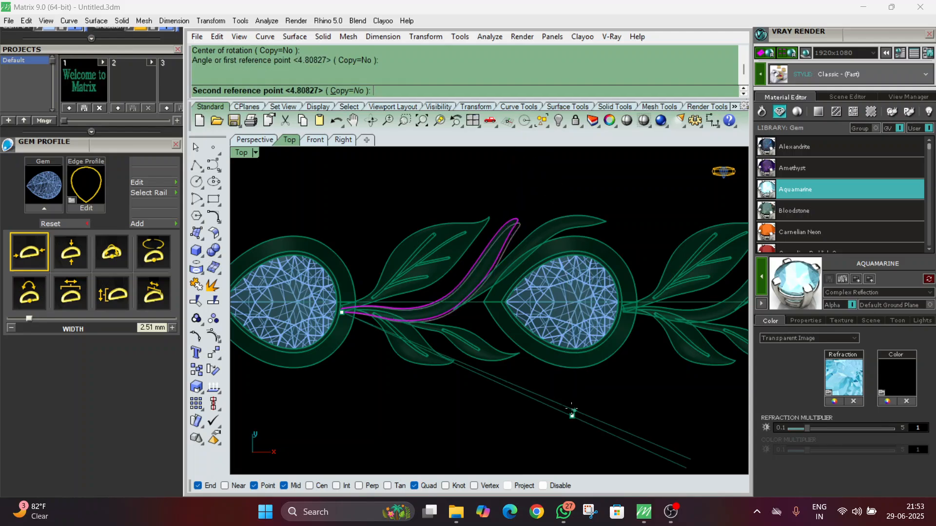
left_click(576, 388)
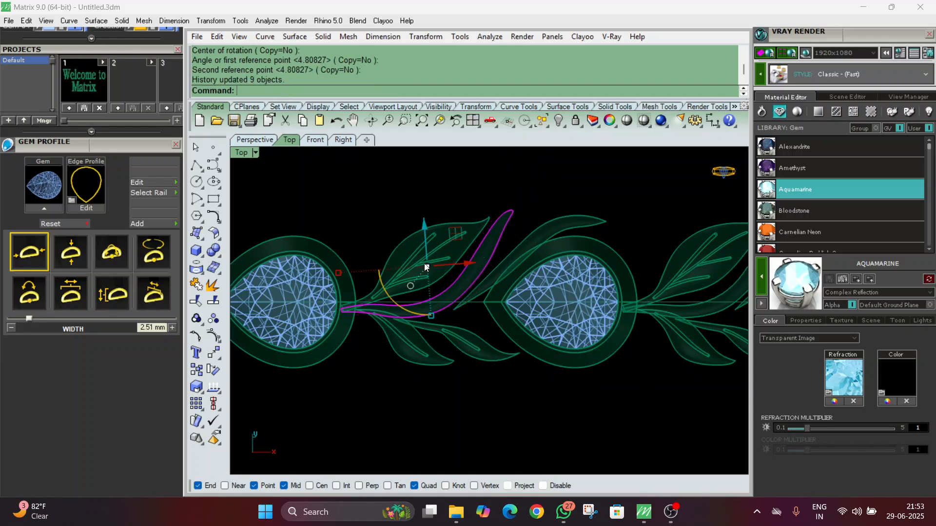
Bend the first motif's large veined upper leaf slightly upward, starting the spine at the base of its stem
key("Return")
key("Escape")
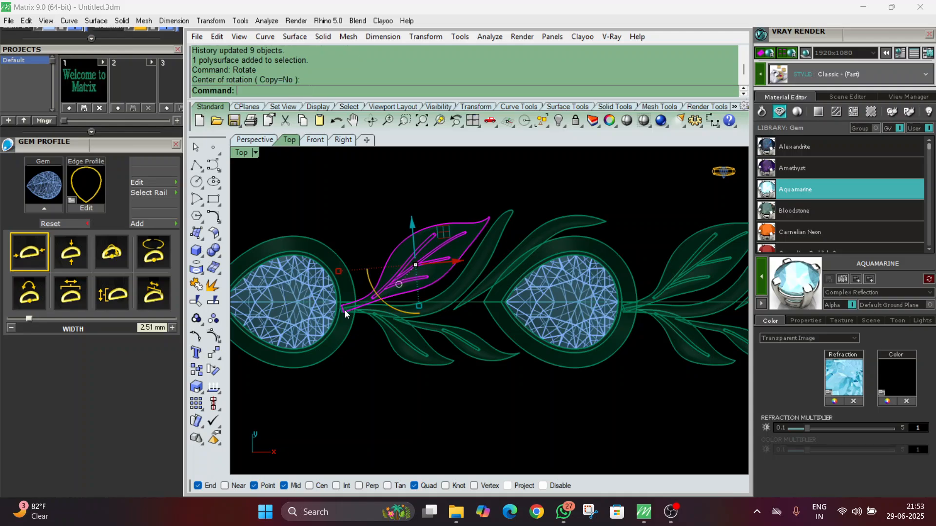
type("BEND")
key("Return")
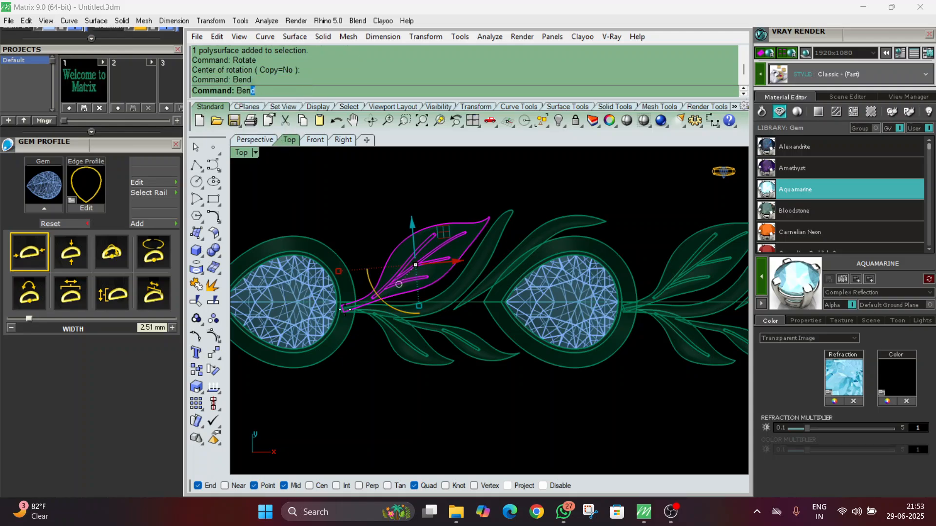
left_click(344, 311)
left_click(591, 442)
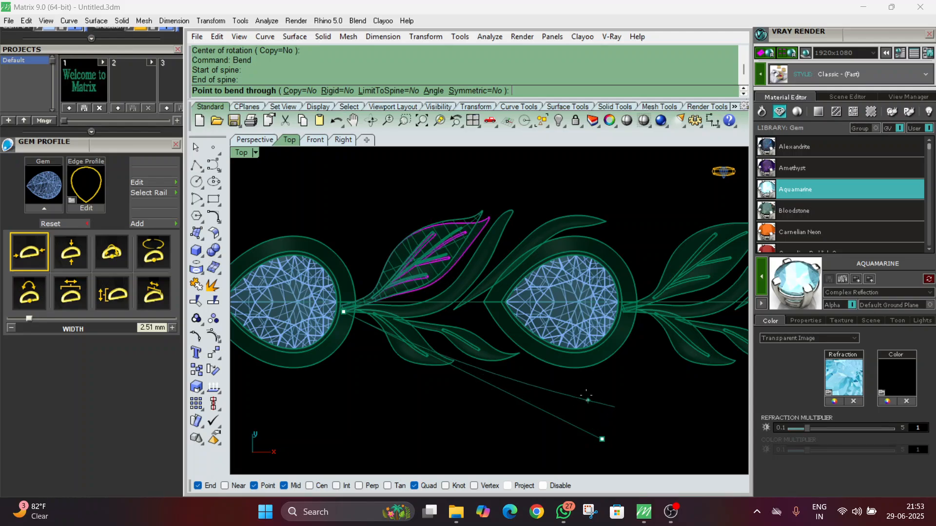
left_click(584, 420)
key("Escape")
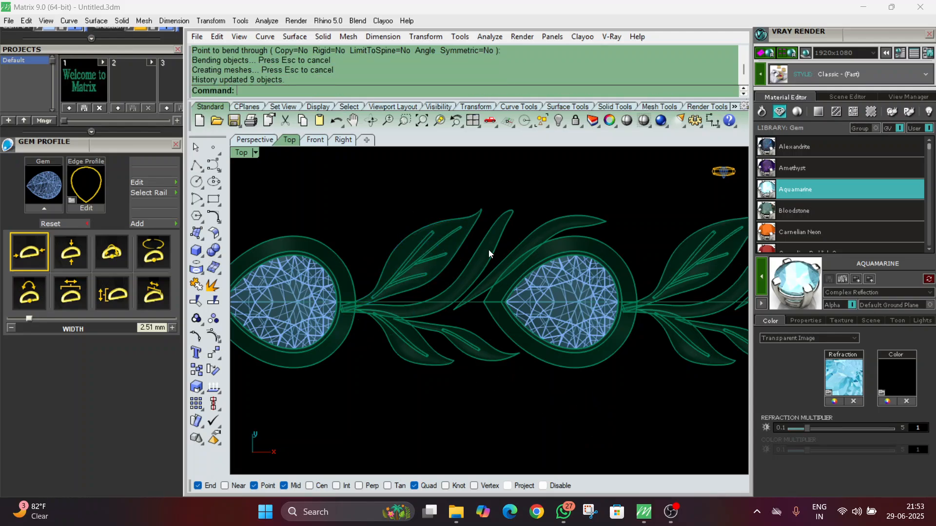
Nudge the first motif's slim middle leaf and its curved outer leaf back along X, away from the second bezel
left_click(480, 267)
left_click_drag(468, 265, 465, 265)
key("Escape")
left_click(496, 281)
key("Escape")
left_click(485, 282)
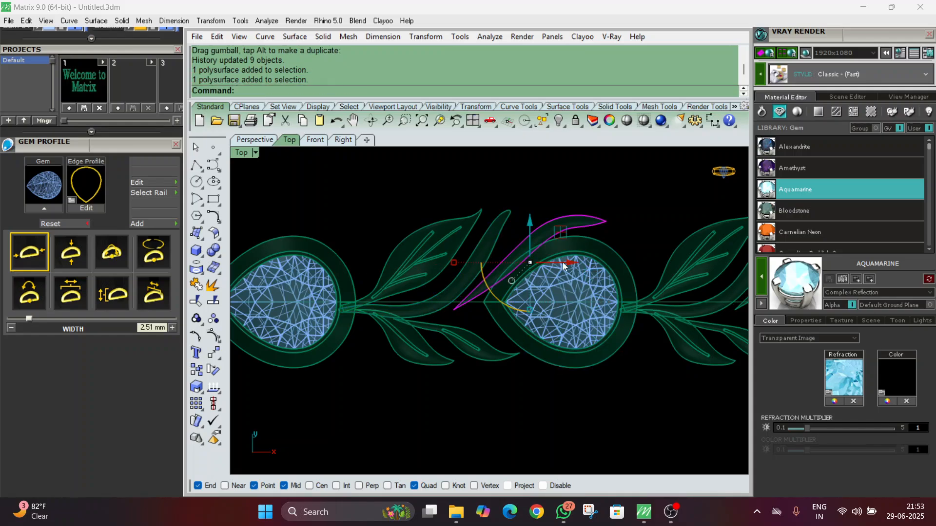
left_click_drag(563, 262, 548, 266)
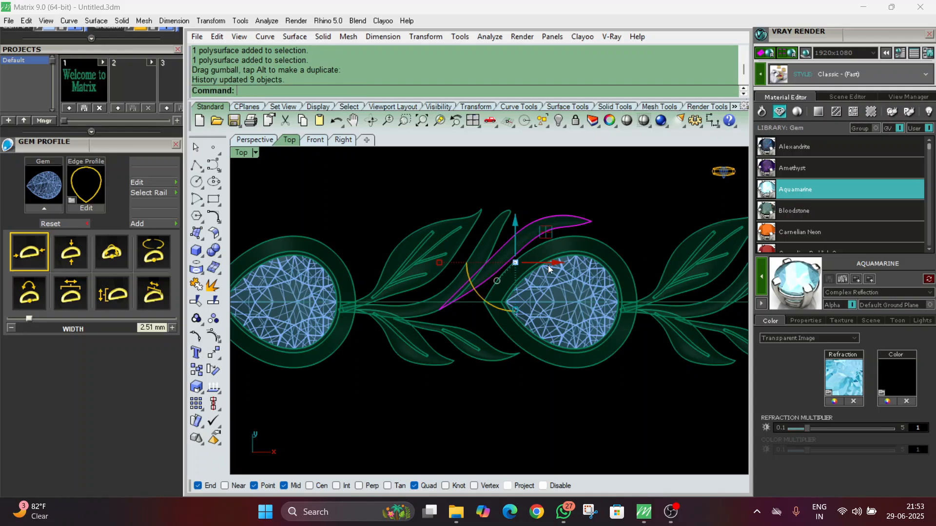
key("Escape")
Delete the last complete leaf and diamond motif at the far +X end of the arrayed row
scroll(419, 291, "down", 3)
scroll(405, 346, "down", 4)
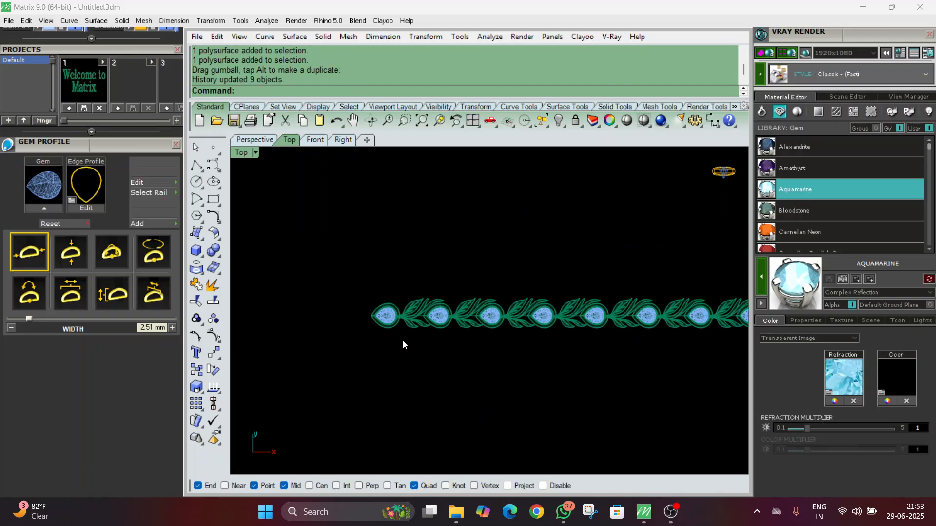
right_click_drag(577, 312, 432, 381)
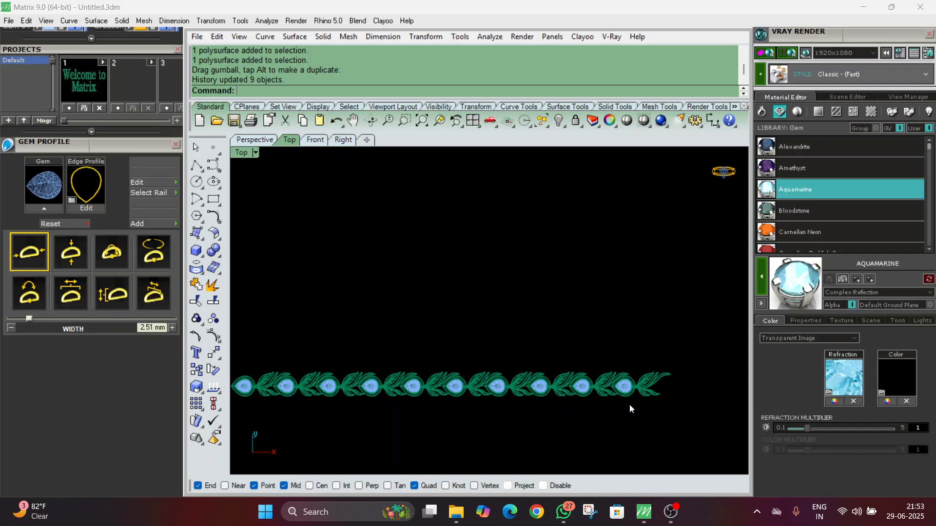
scroll(629, 405, "up", 5)
left_click_drag(476, 393, 750, 242)
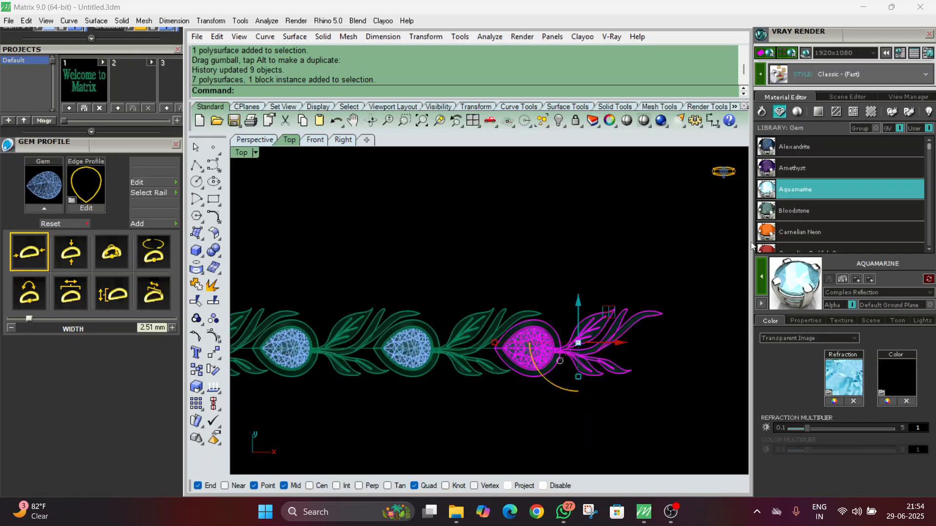
key("Delete")
scroll(624, 317, "down", 5)
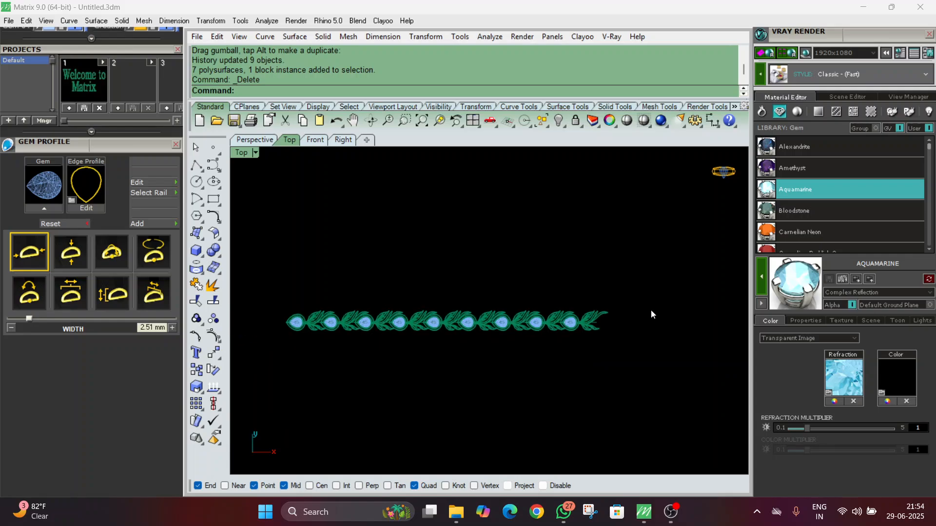
Group all nine remaining leaf and diamond motifs, leaving the straight path line out of the group
scroll(381, 323, "up", 4)
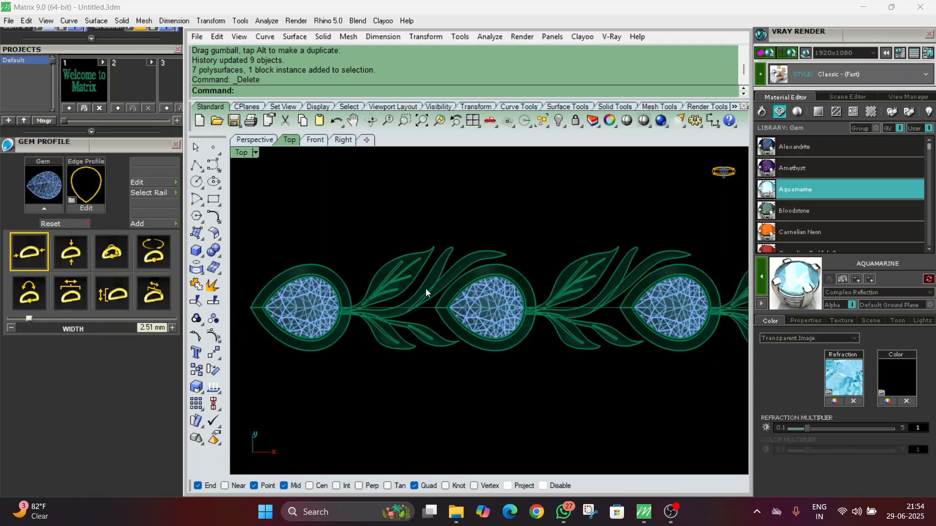
scroll(399, 312, "down", 5)
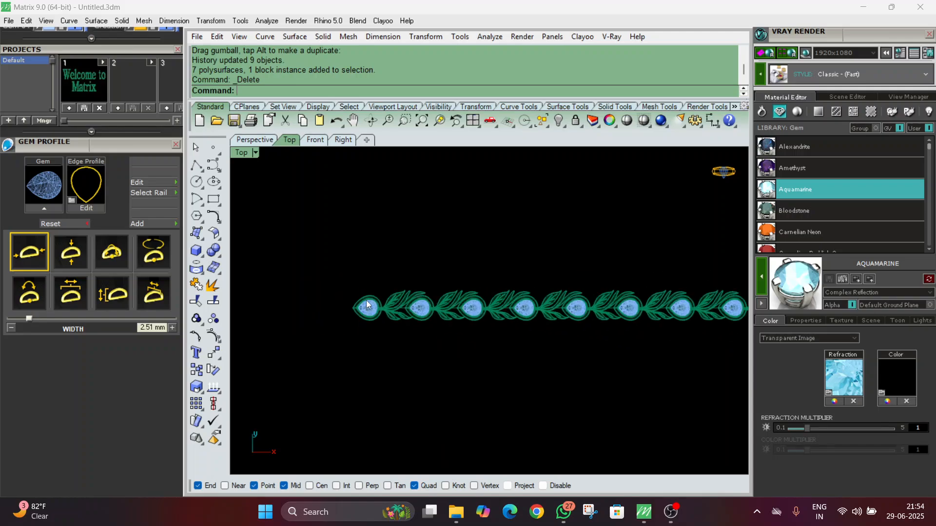
scroll(399, 322, "down", 1)
left_click_drag(293, 259, 707, 425)
scroll(662, 309, "up", 2)
scroll(662, 308, "up", 2)
left_click(635, 350, "ctrl")
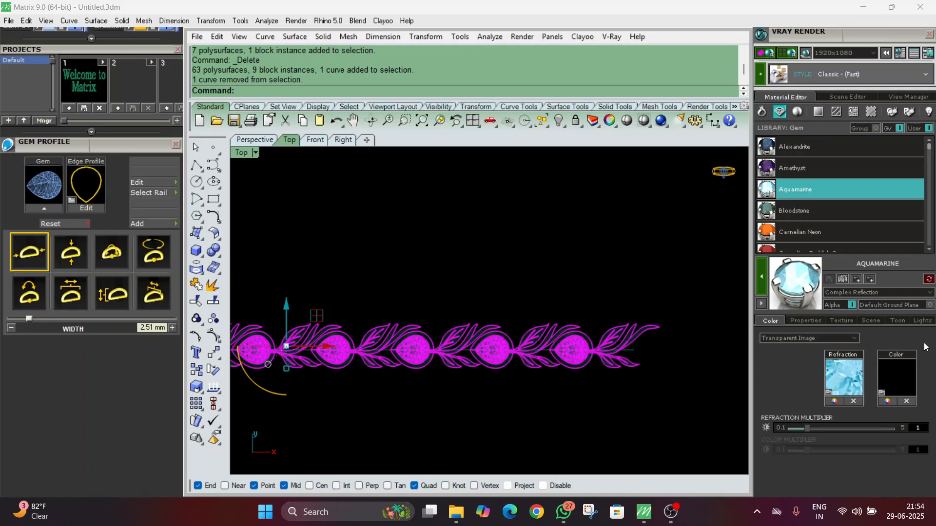
left_click(196, 318)
left_click(557, 223)
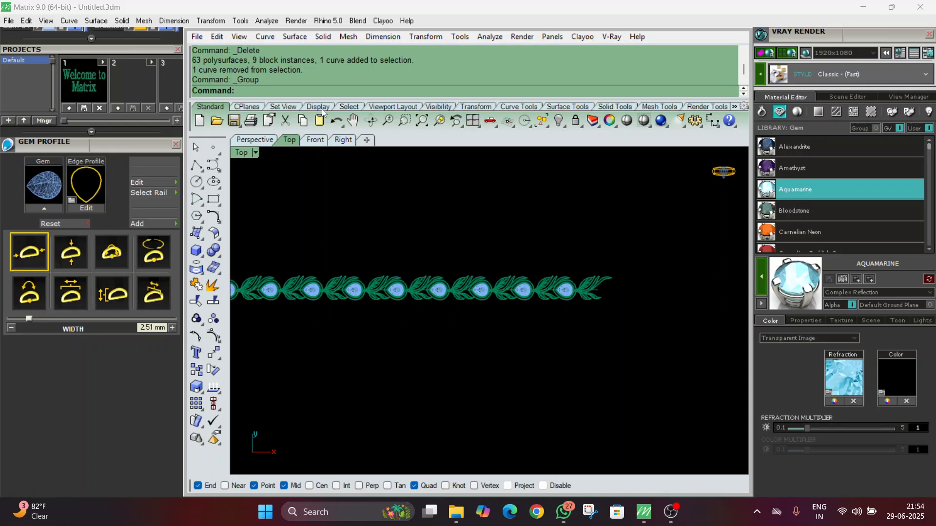
Unhide only the ring band and the circular curve inside it, viewed in perspective with the motif row
left_click(274, 139)
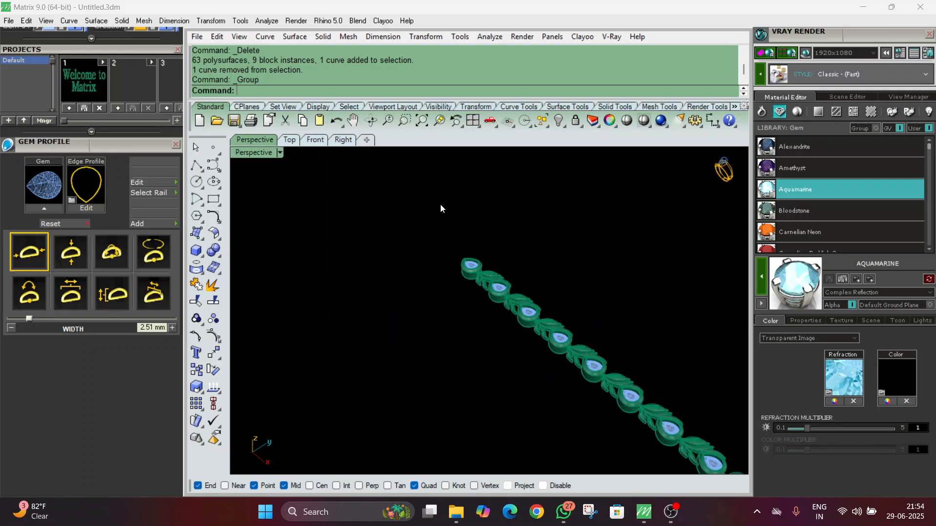
left_click(563, 127)
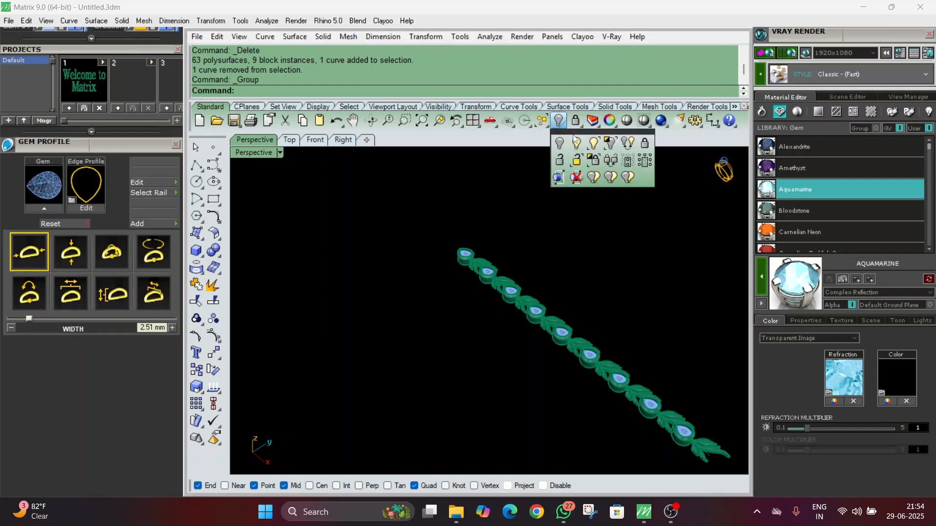
left_click(592, 146)
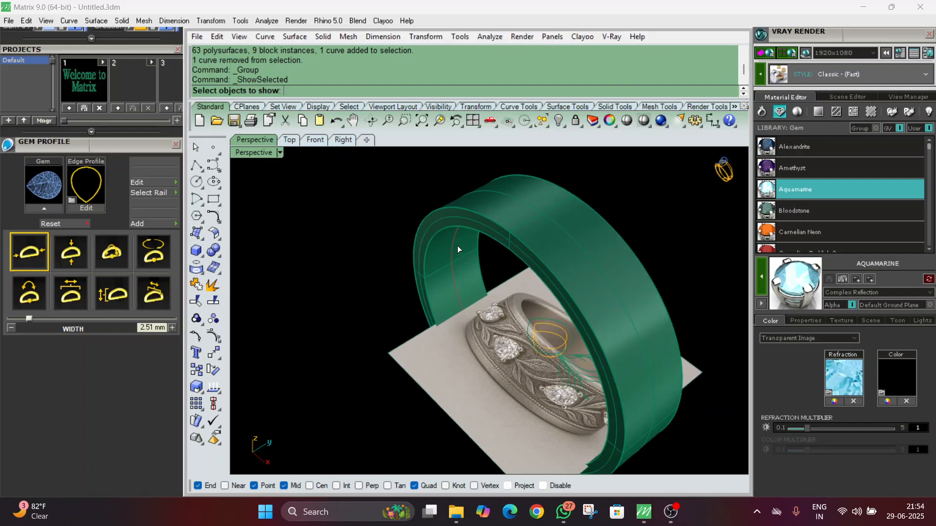
left_click(456, 246)
left_click(434, 247)
right_click(434, 247)
scroll(367, 204, "down", 6)
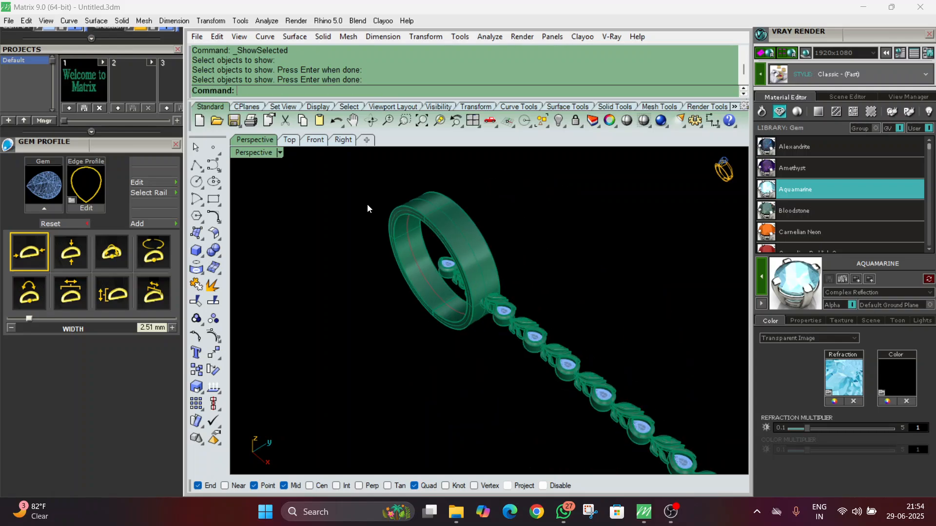
Flow the nine grouped leaf and diamond motifs from the straight path line onto the circular curve inside the ring band
scroll(541, 351, "up", 8)
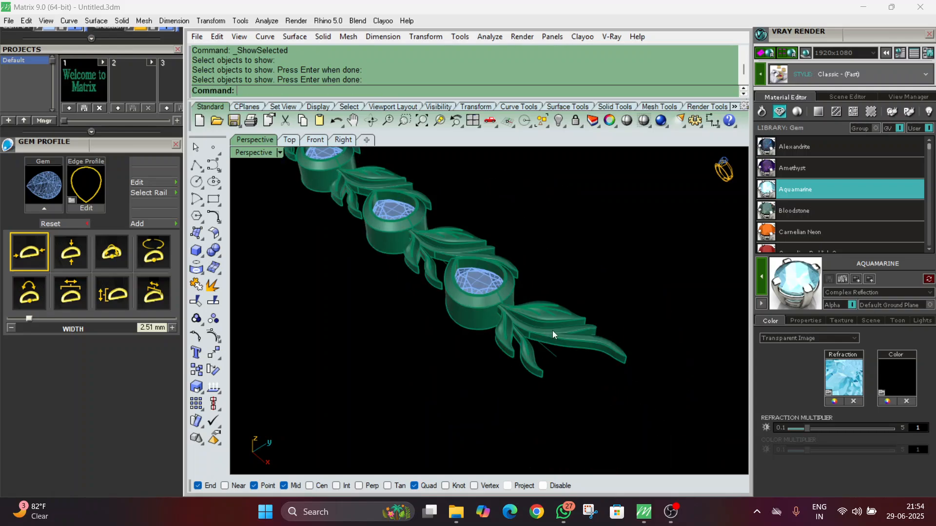
key("ctrl+a")
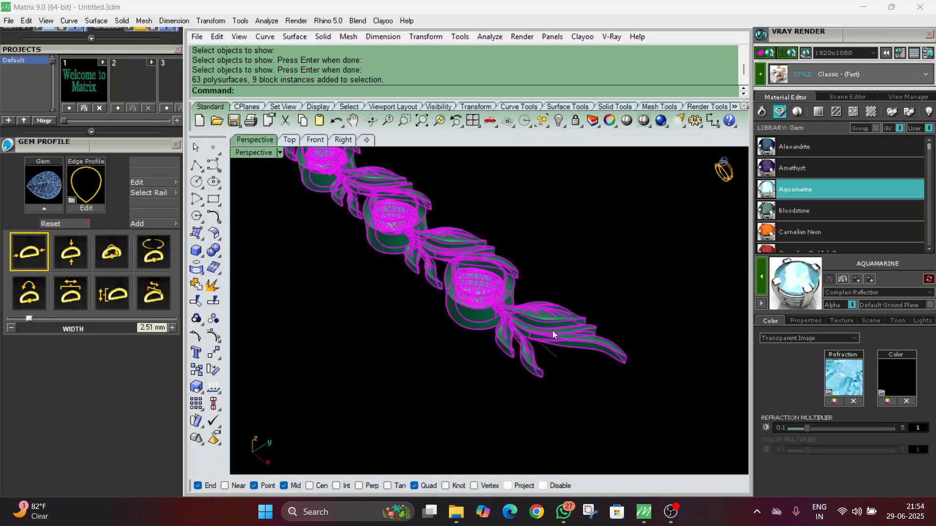
type("F")
type("low")
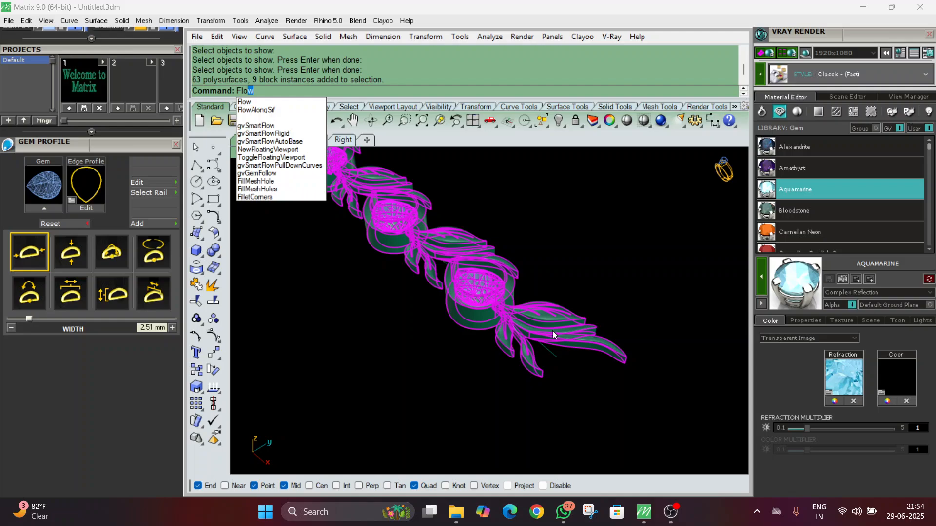
key("Return")
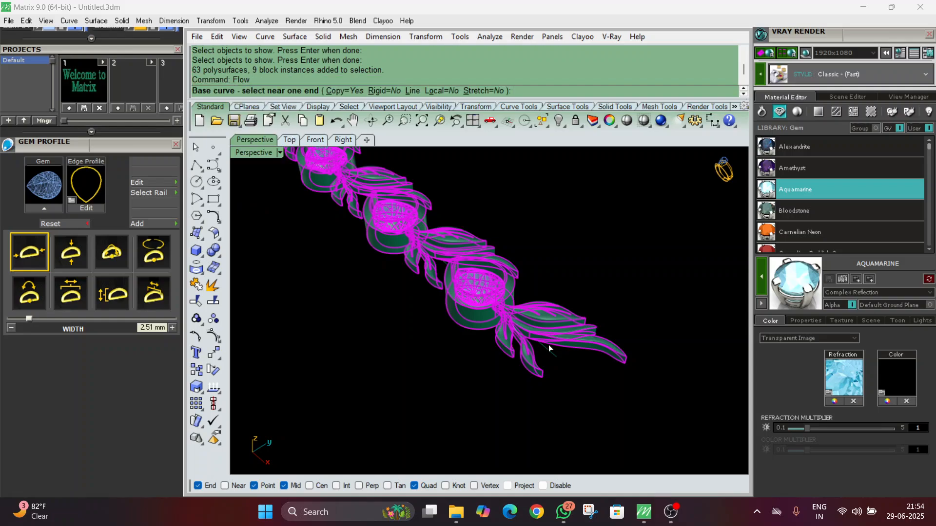
left_click(551, 356)
scroll(618, 375, "down", 5)
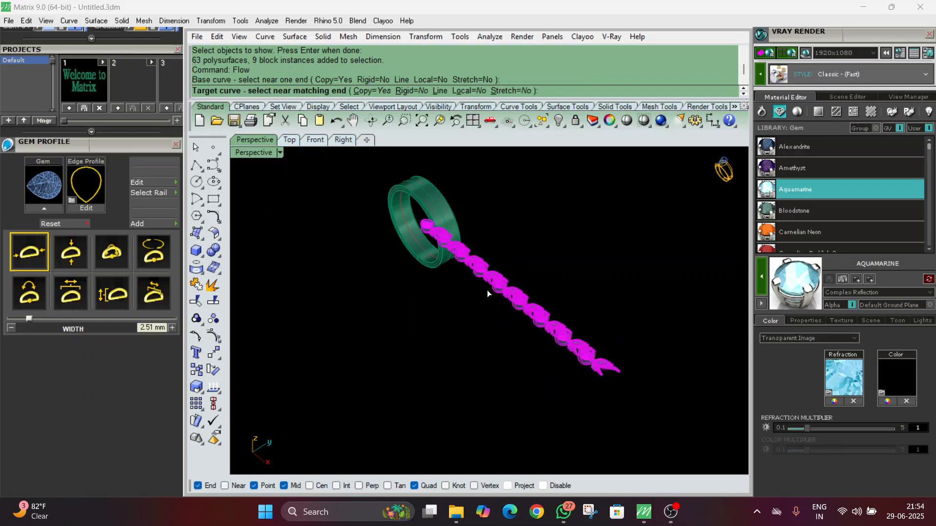
scroll(434, 203, "up", 3)
scroll(434, 202, "up", 2)
left_click(387, 274)
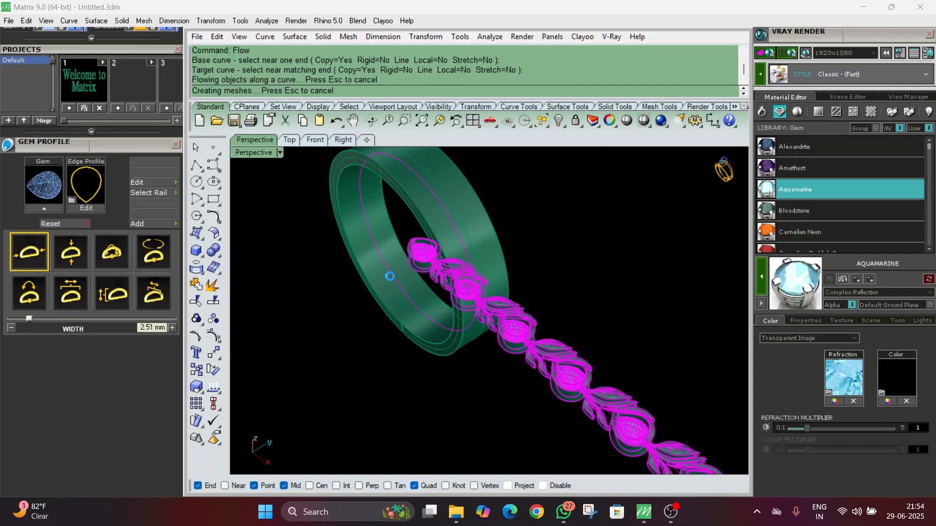
Examine from several angles and from the front which way the flowed diamonds and leaves face on the band
scroll(399, 249, "down", 1)
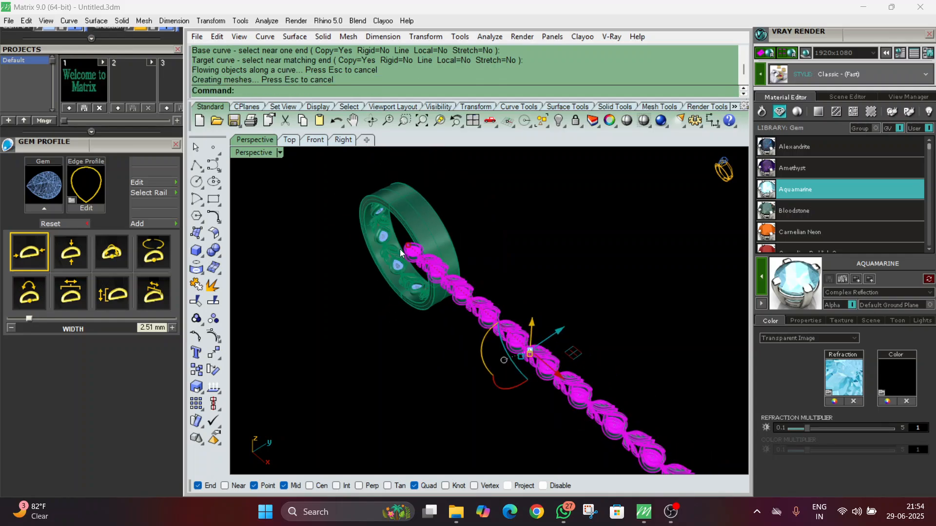
scroll(376, 252, "up", 4)
scroll(402, 273, "up", 2)
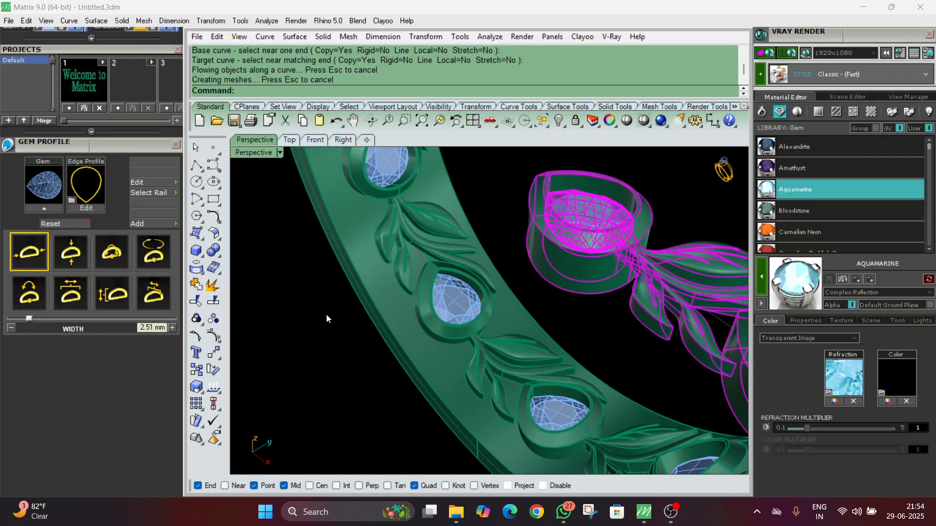
right_click_drag(326, 314, 408, 257)
scroll(360, 269, "down", 5)
scroll(390, 191, "down", 10)
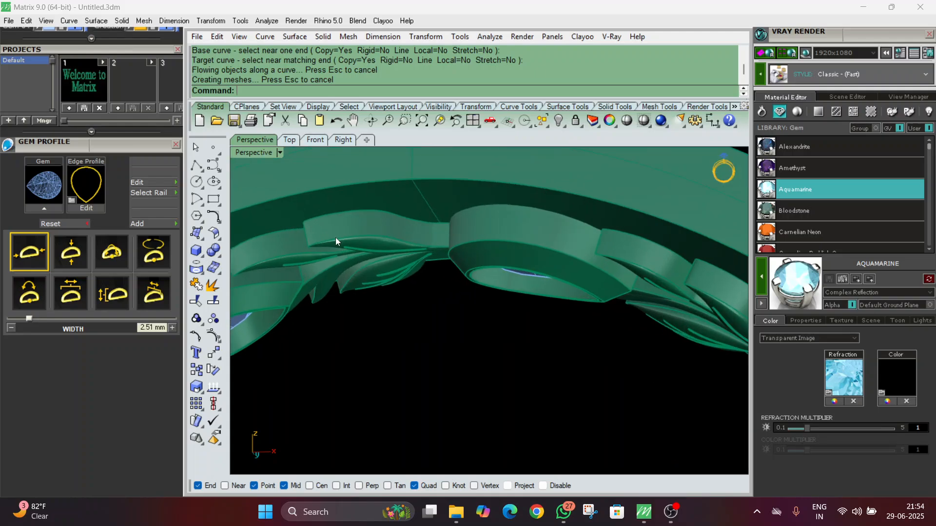
scroll(464, 300, "down", 2)
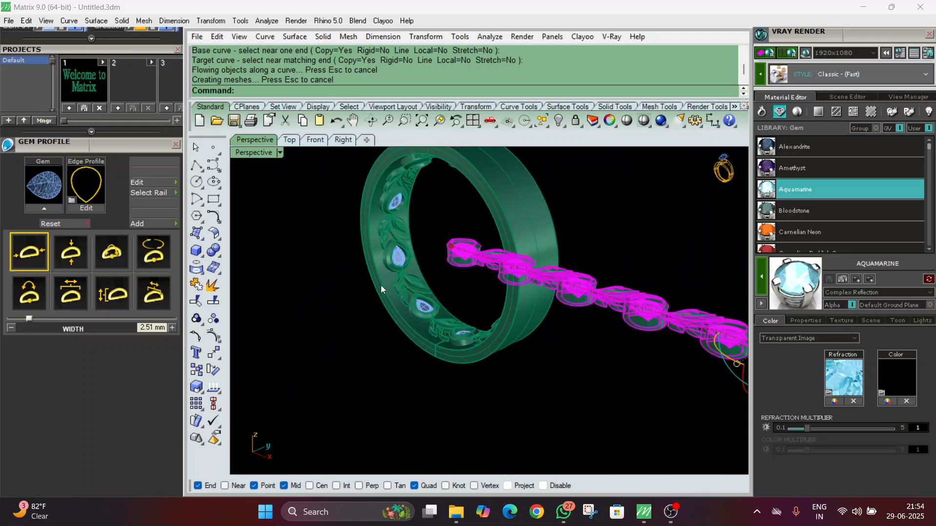
left_click(317, 141)
scroll(348, 224, "down", 5)
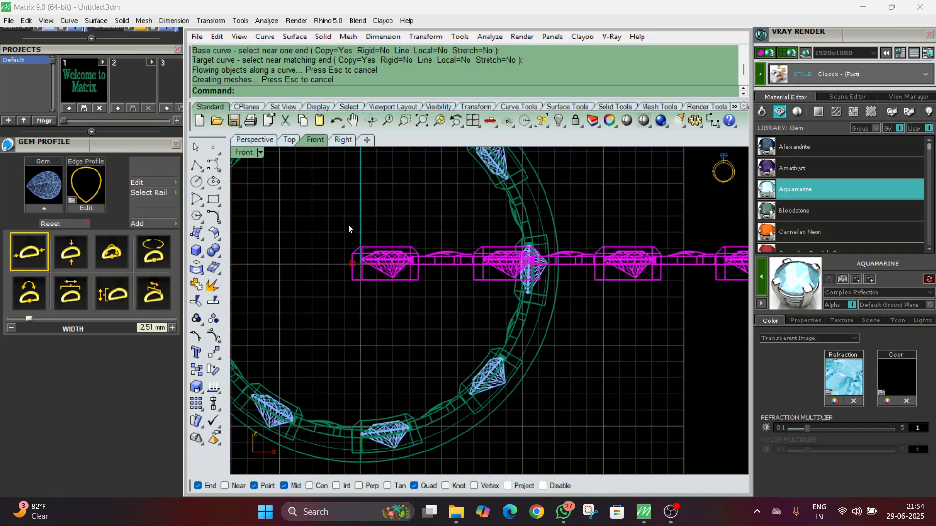
Rotate the straight source motif row half a turn about the X axis in the Right view, flipping it upside down
left_click(340, 142)
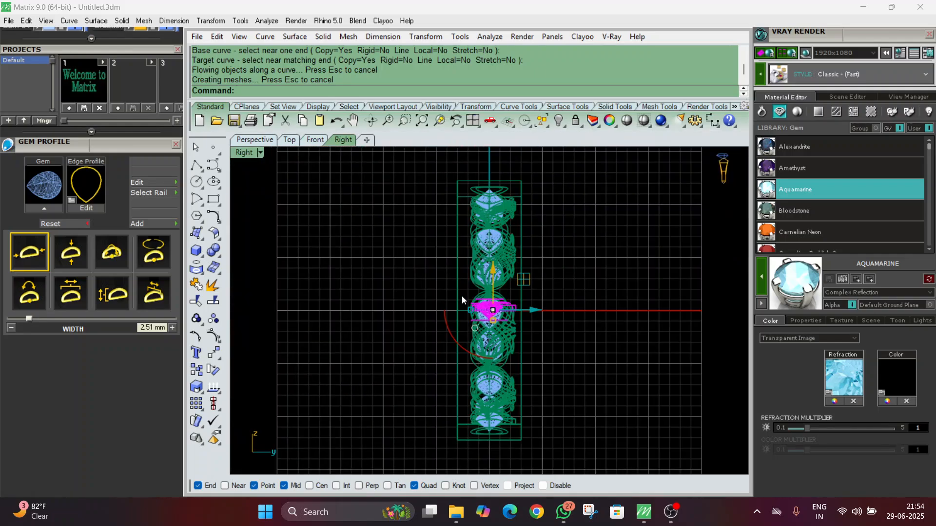
scroll(487, 313, "up", 5)
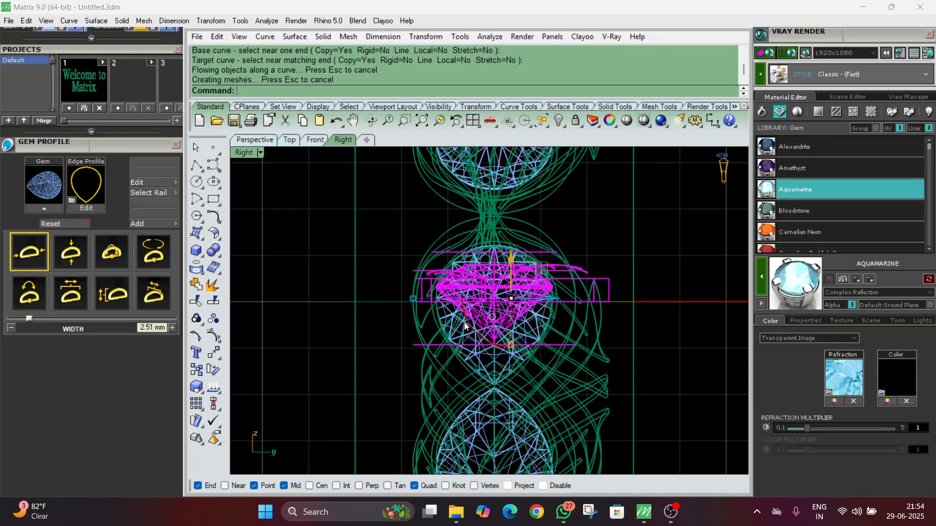
left_click_drag(466, 318, 539, 285)
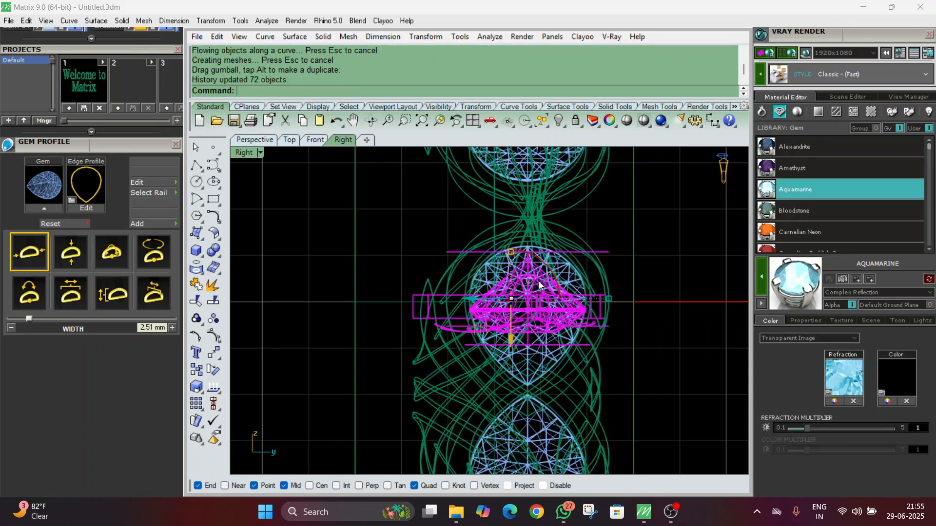
Set the Perspective view's display mode to Ghosted and examine how deep the flowed motifs sit in the band
left_click(265, 140)
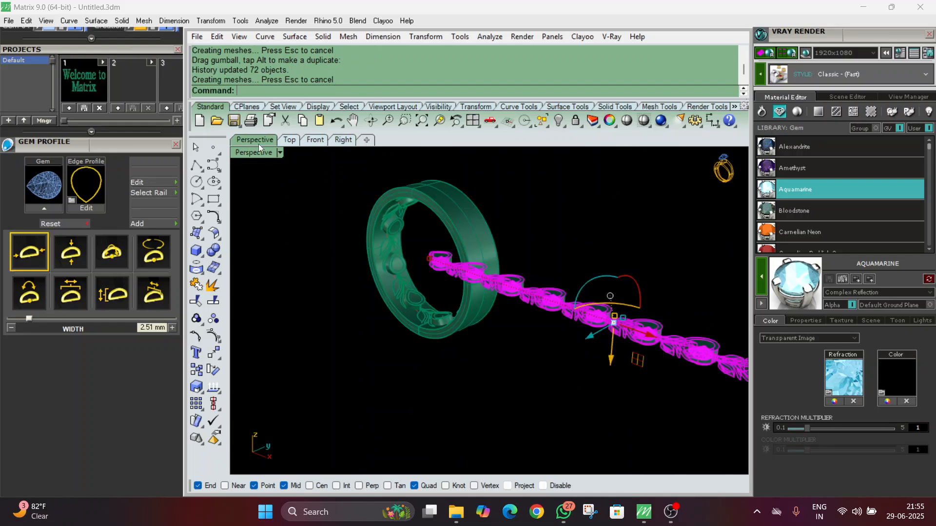
scroll(407, 230, "up", 3)
right_click_drag(346, 256, 441, 250)
right_click(273, 141)
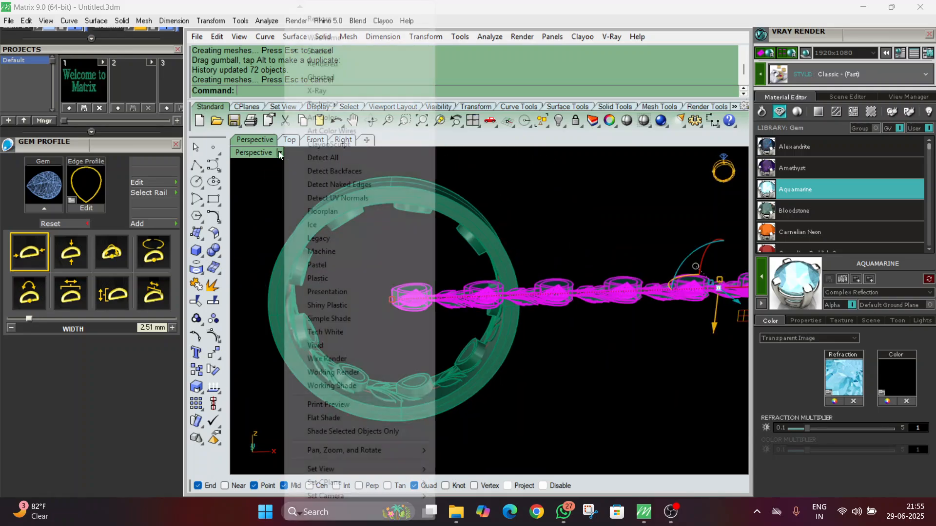
left_click(332, 78)
scroll(391, 188, "up", 3)
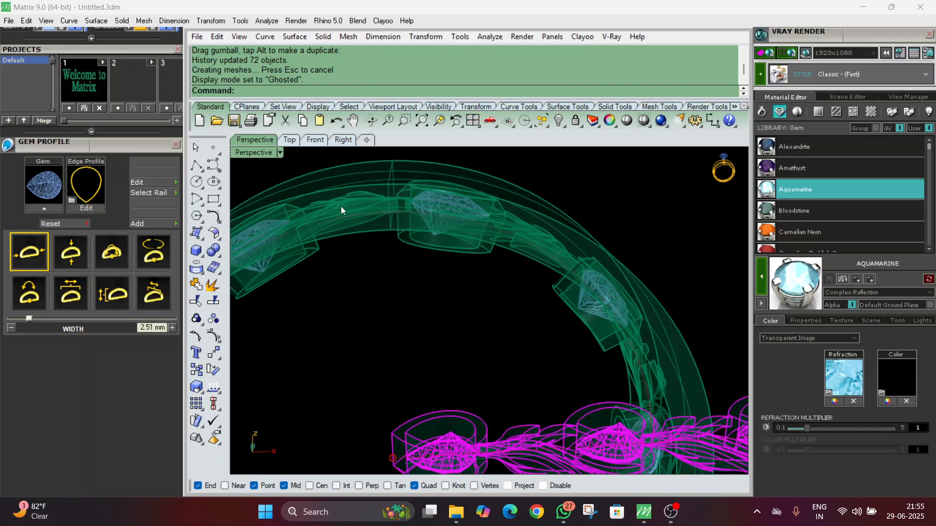
scroll(457, 222, "down", 5)
scroll(588, 289, "up", 3)
scroll(557, 279, "down", 3)
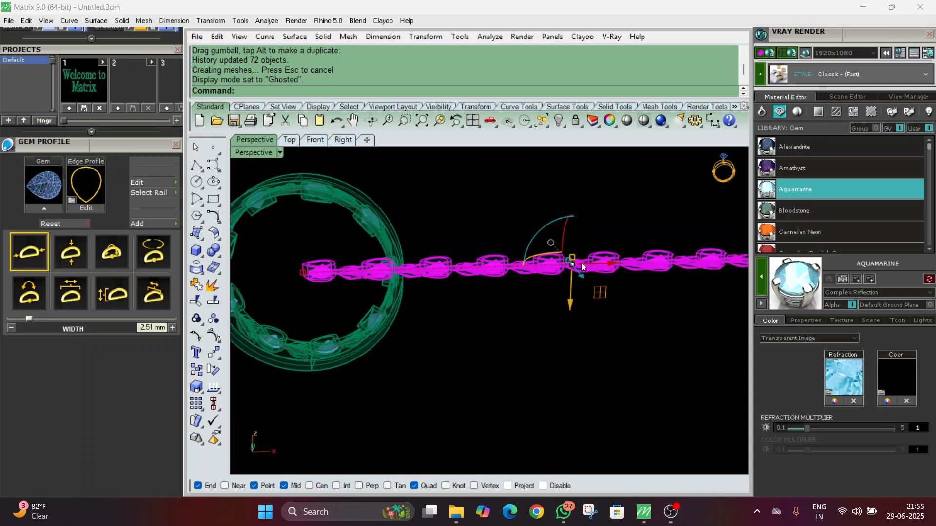
Move the straight source motif row 1 mm down along Z, below the path line
scroll(575, 266, "up", 3)
left_click(552, 303)
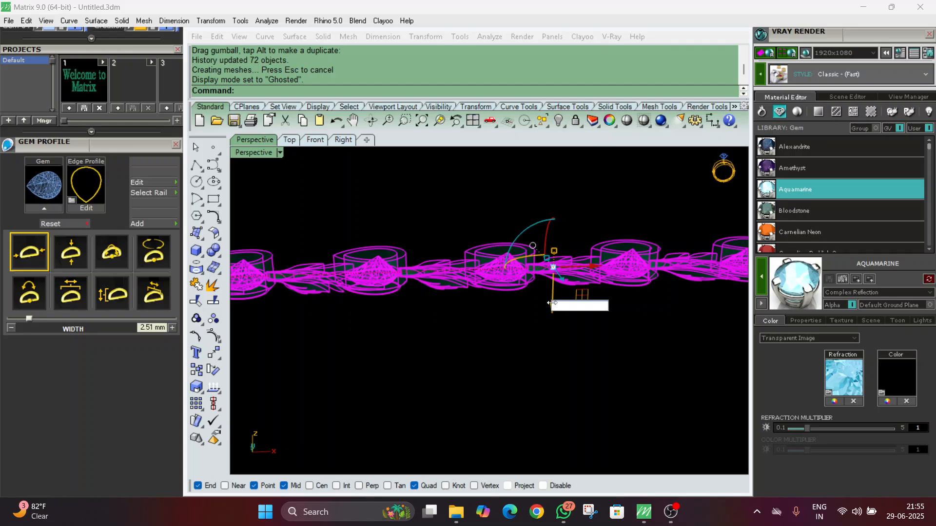
type("1")
key("Return")
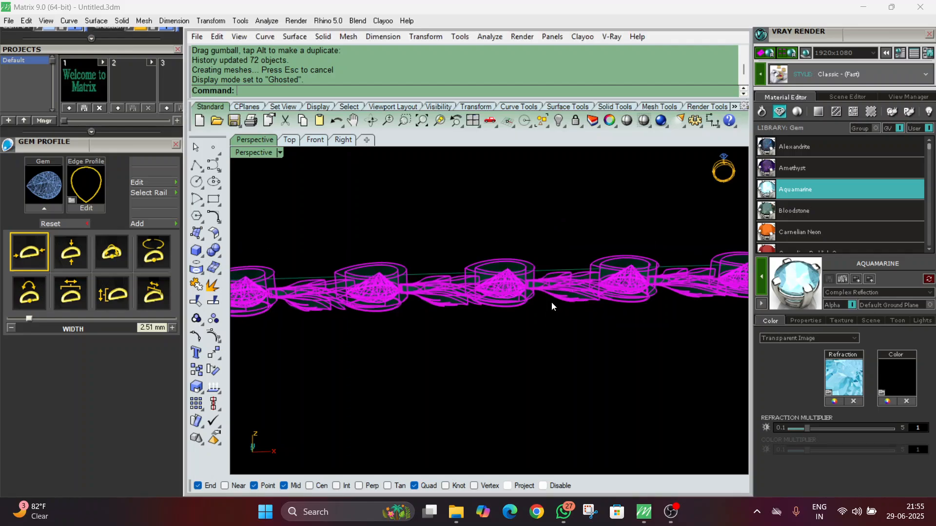
Check the flowed motifs' height against the band, and lower the straight source row slightly further along Z
scroll(614, 383, "up", 2)
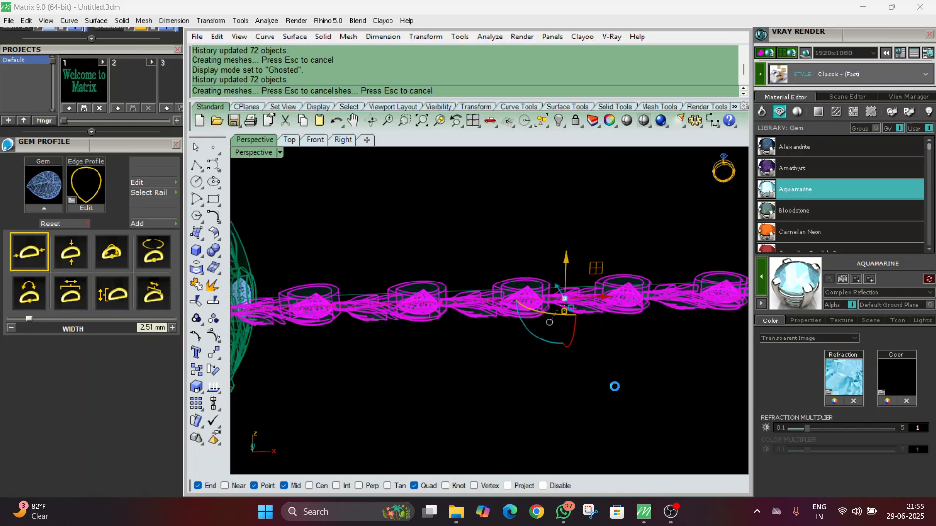
scroll(652, 374, "up", 1)
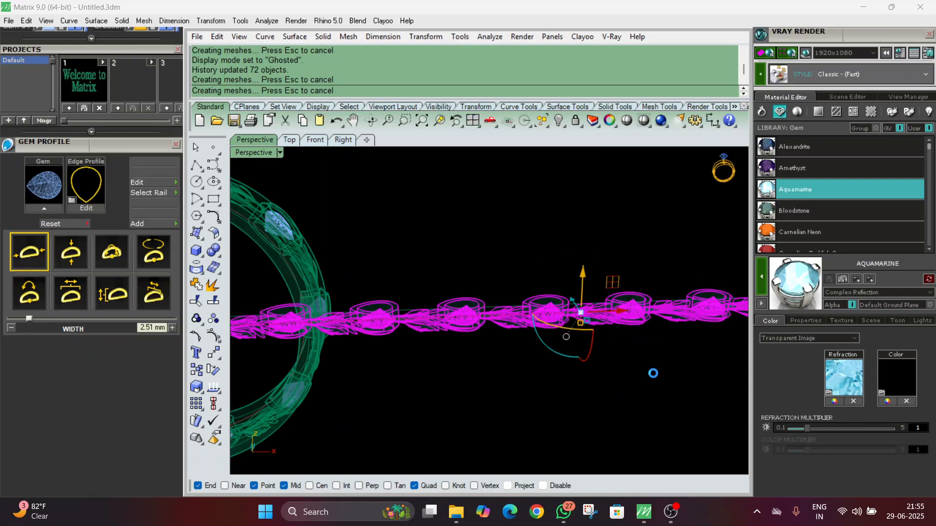
scroll(652, 373, "down", 1)
scroll(652, 373, "down", 1)
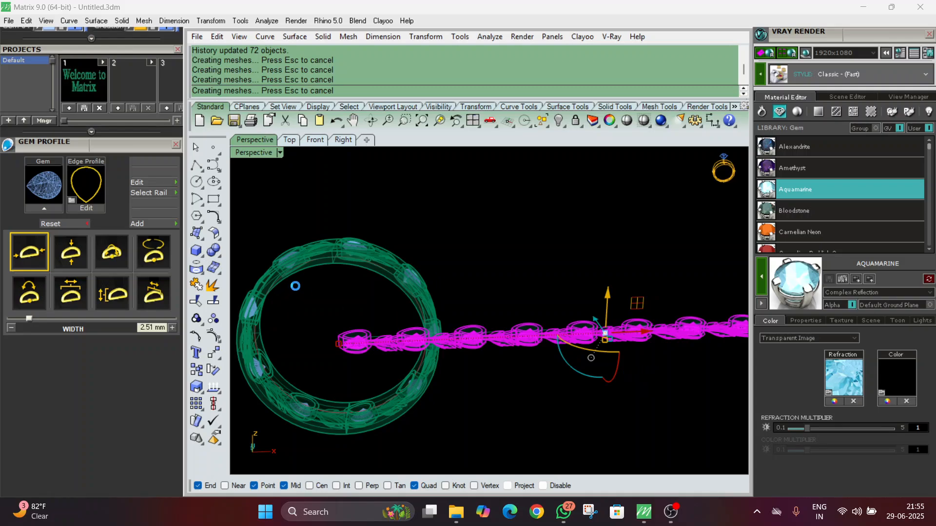
scroll(323, 264, "up", 2)
scroll(457, 309, "up", 2)
right_click_drag(457, 309, 437, 267)
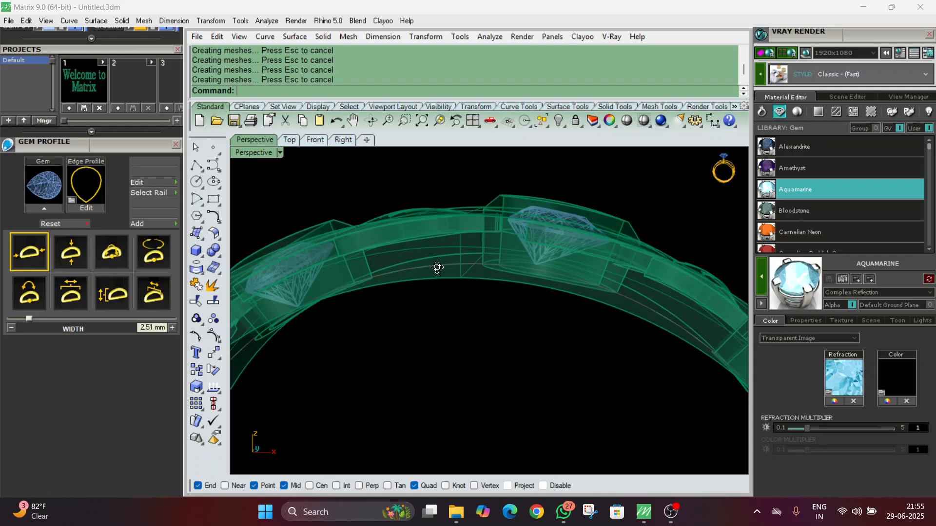
scroll(377, 263, "down", 5)
left_click(622, 298)
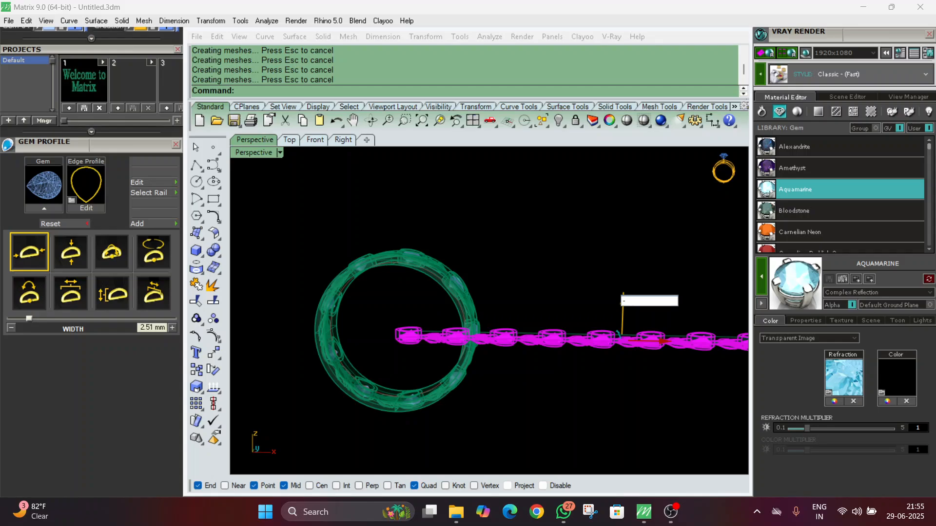
type("-")
key("Return")
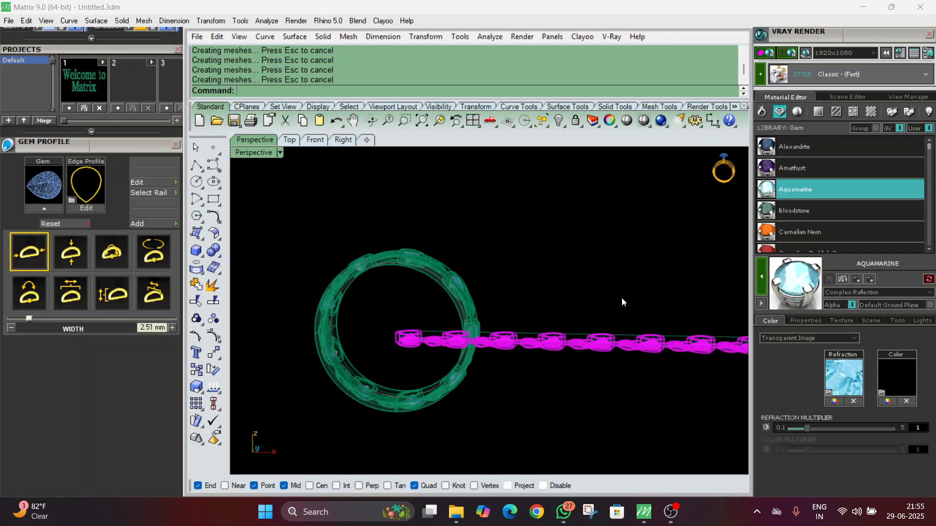
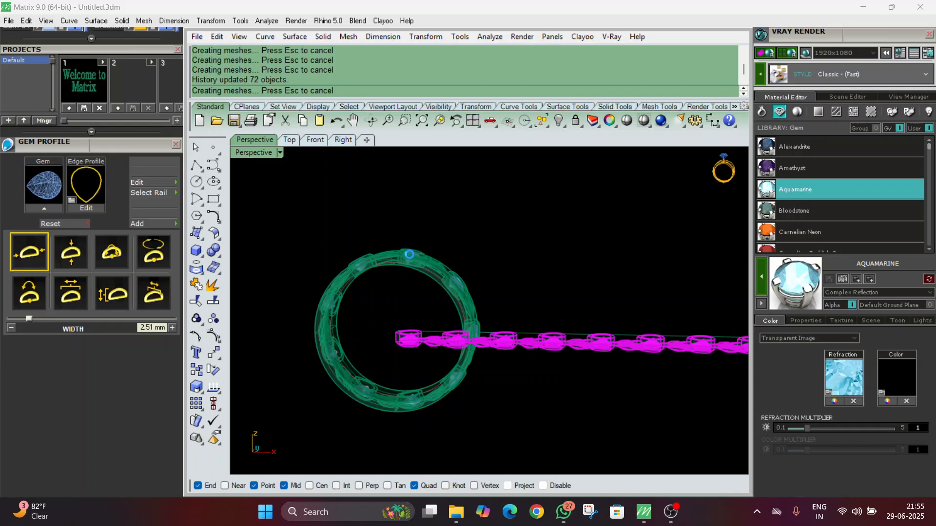
Set the Perspective view's display mode to Plastic and inspect how the flowed motifs sit on the band
scroll(409, 254, "up", 10)
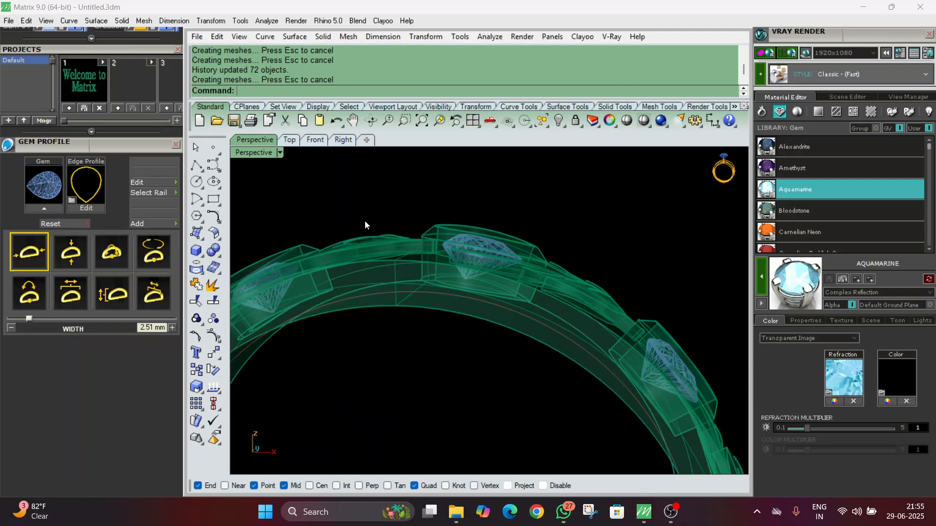
right_click_drag(365, 220, 347, 263)
left_click(280, 152)
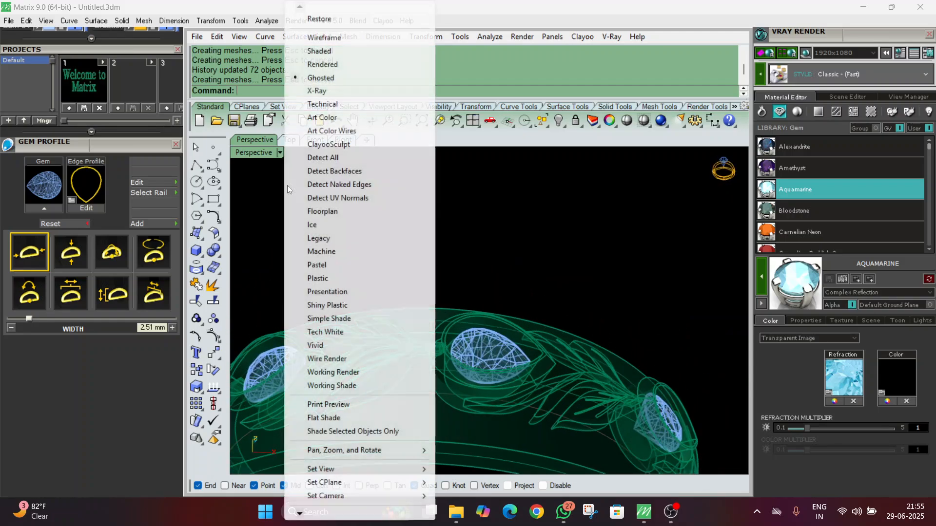
left_click(336, 279)
scroll(489, 256, "down", 5)
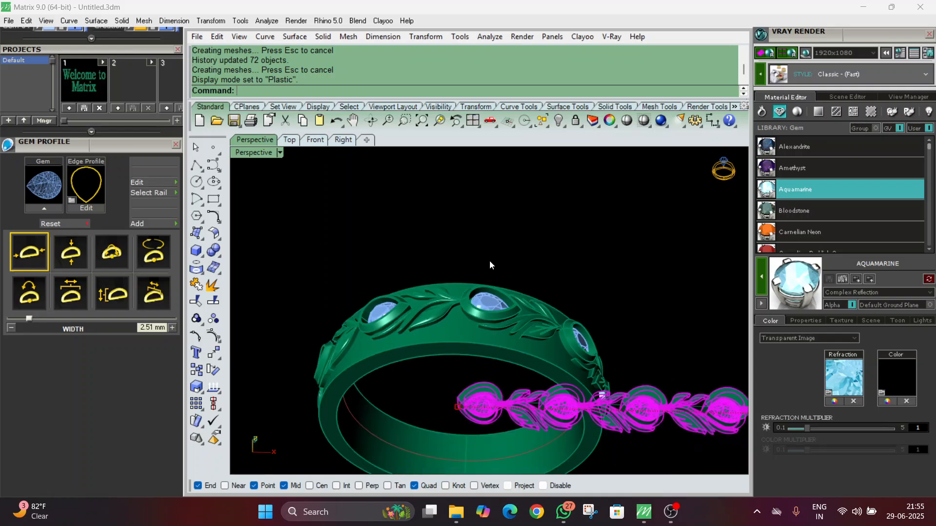
right_click_drag(490, 260, 305, 219)
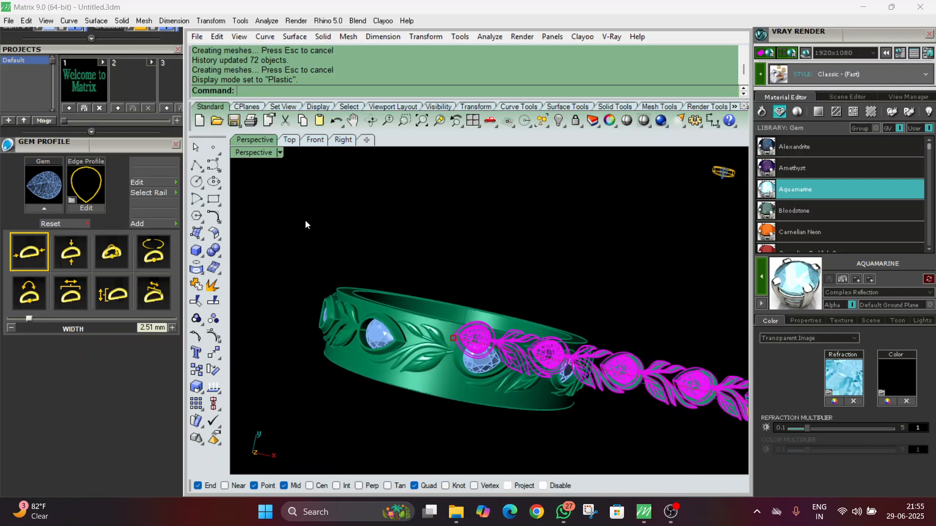
Hide the straight source motif row and its path line in the Top view
left_click(291, 140)
right_click_drag(375, 222, 654, 220)
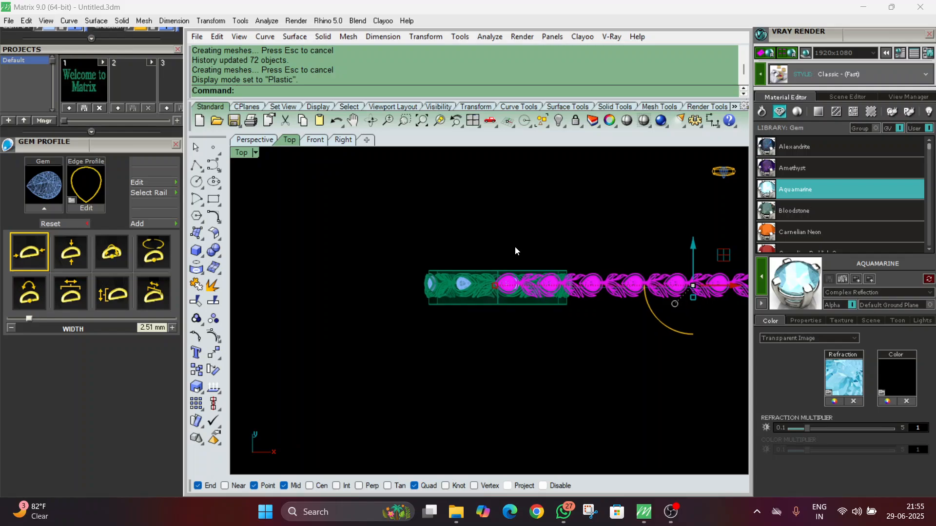
left_click(559, 121)
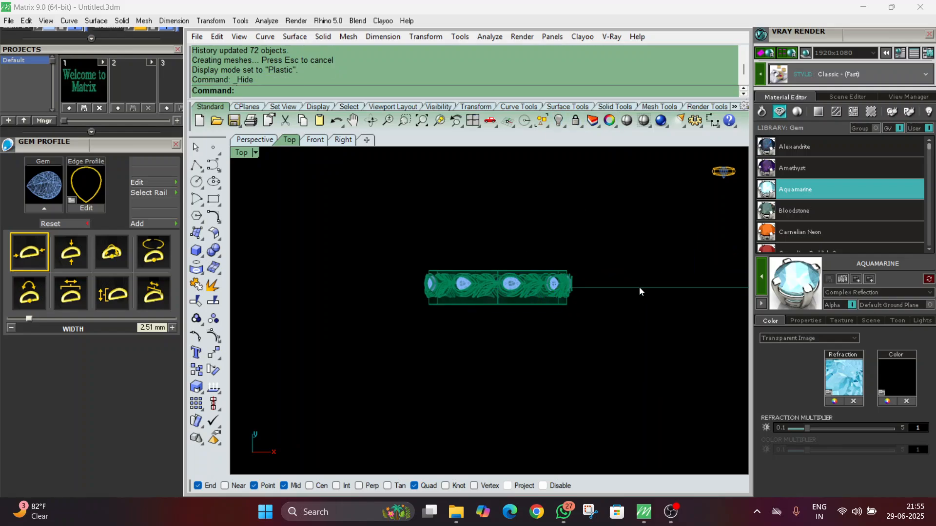
left_click(639, 289)
left_click(559, 120)
Set the Top view's display mode to Plastic and inspect the flowed pear diamonds and leaves on the band
scroll(464, 279, "up", 3)
key("ctrl+a")
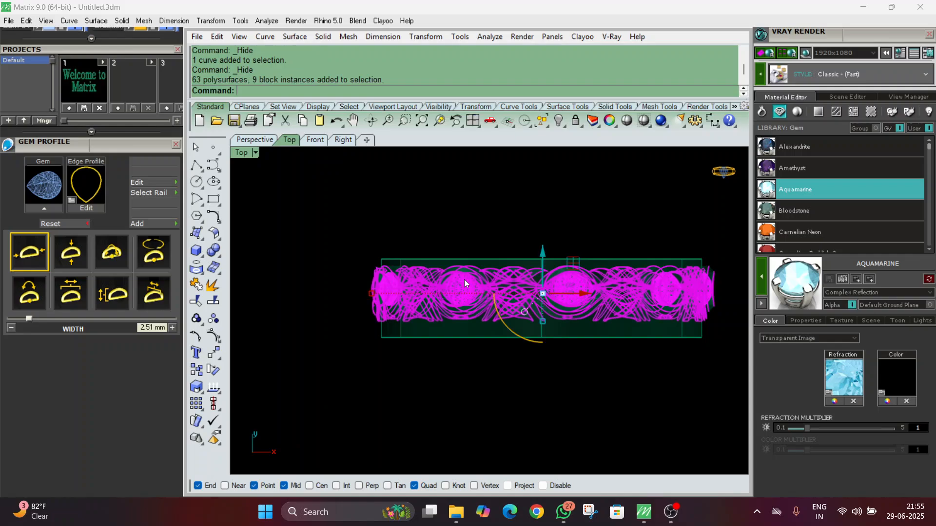
key("Escape")
left_click(255, 152)
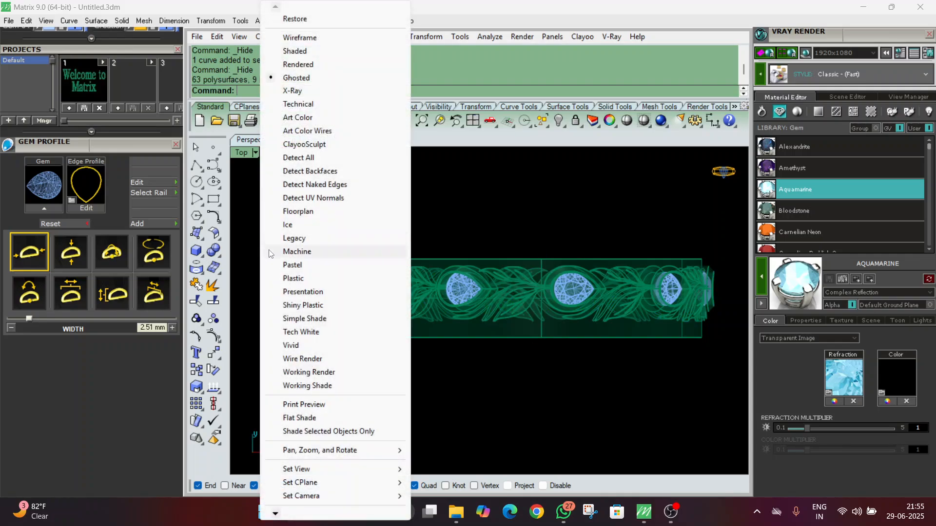
left_click(278, 278)
scroll(503, 310, "up", 5)
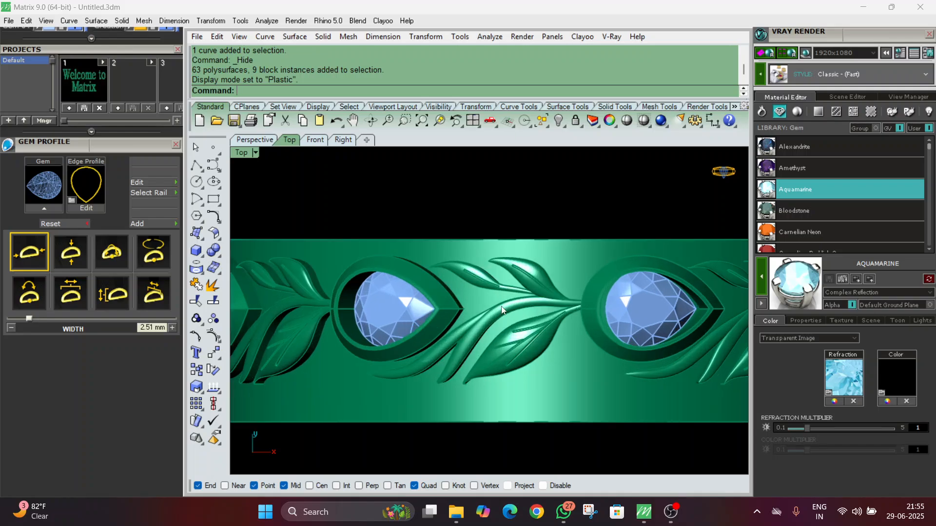
scroll(420, 285, "down", 3)
key("ctrl+a")
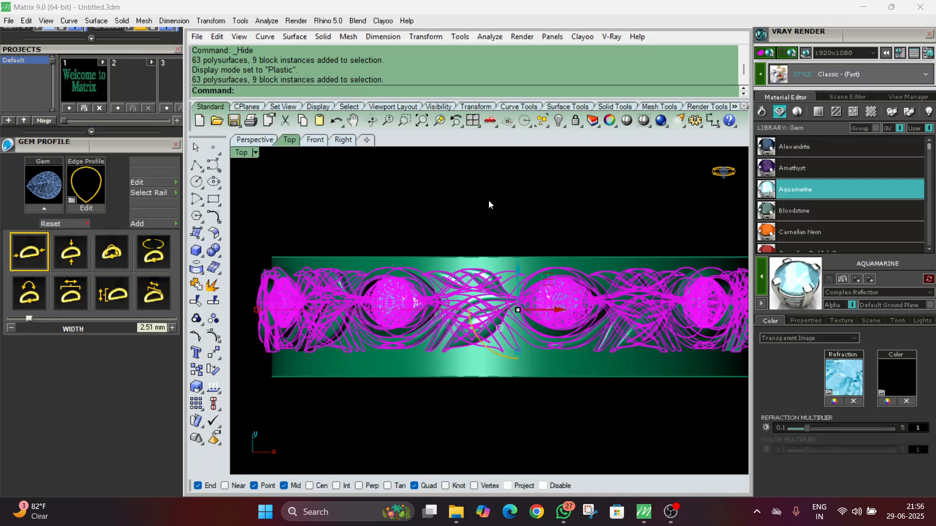
key("Escape")
Show only the hidden reference ring picture behind the band for comparison in the Top view
left_click(563, 125)
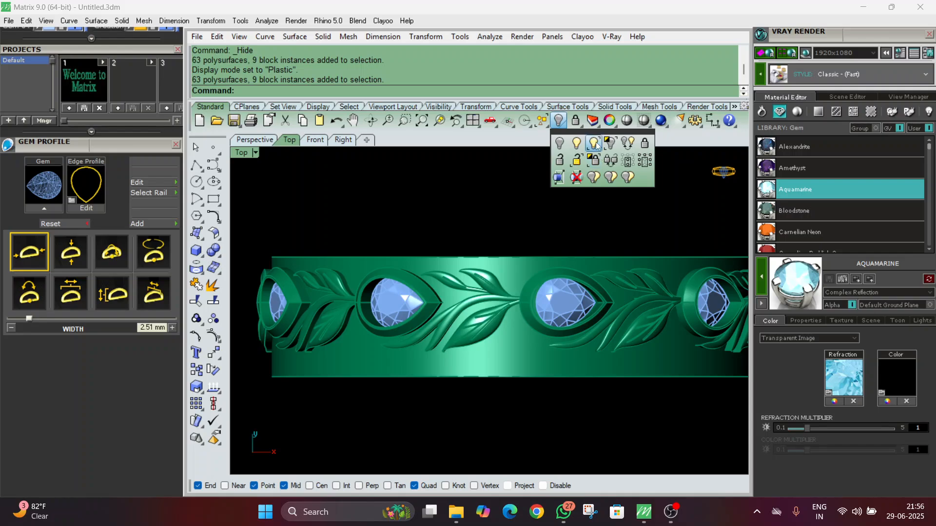
left_click(593, 143)
key("Return")
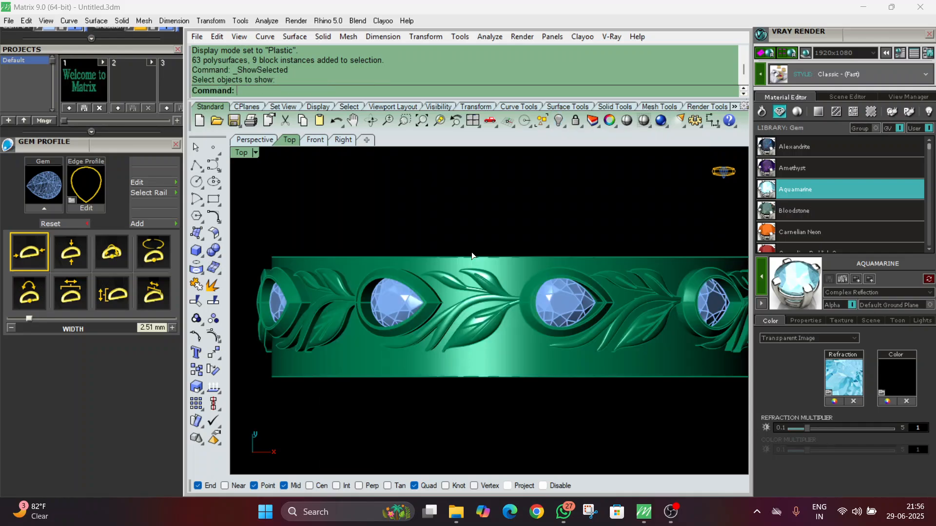
key("Return")
left_click(481, 233)
key("Return")
key("Return")
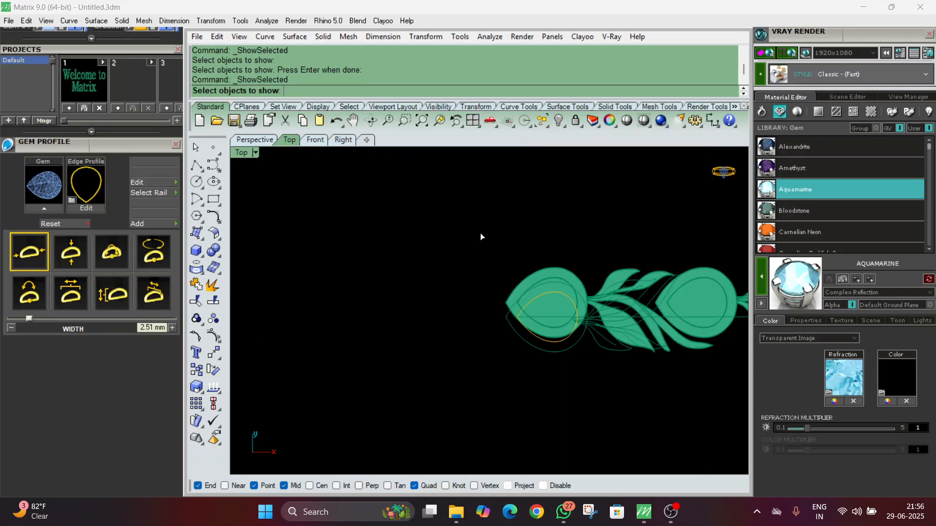
left_click(481, 233)
key("Return")
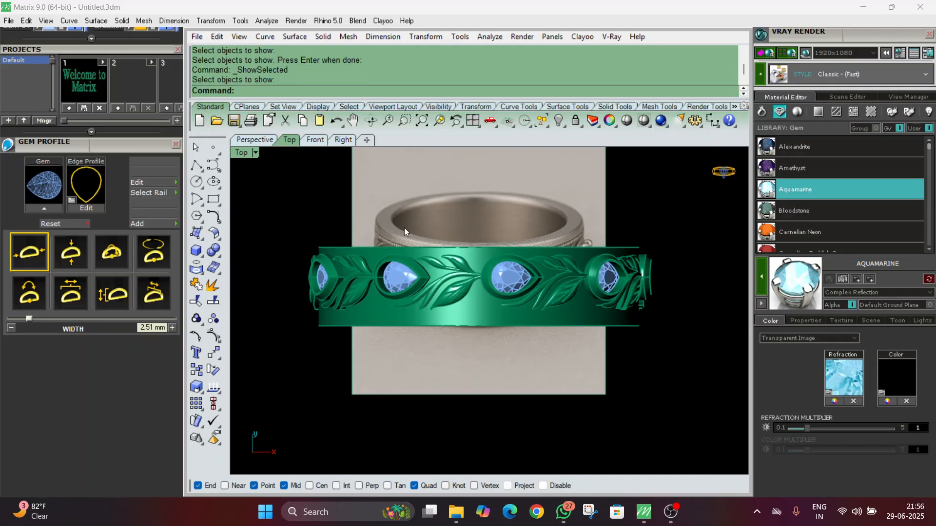
Rotate the flowed motifs half a turn about the Z axis in the Top view and inspect their facing
left_click(417, 280)
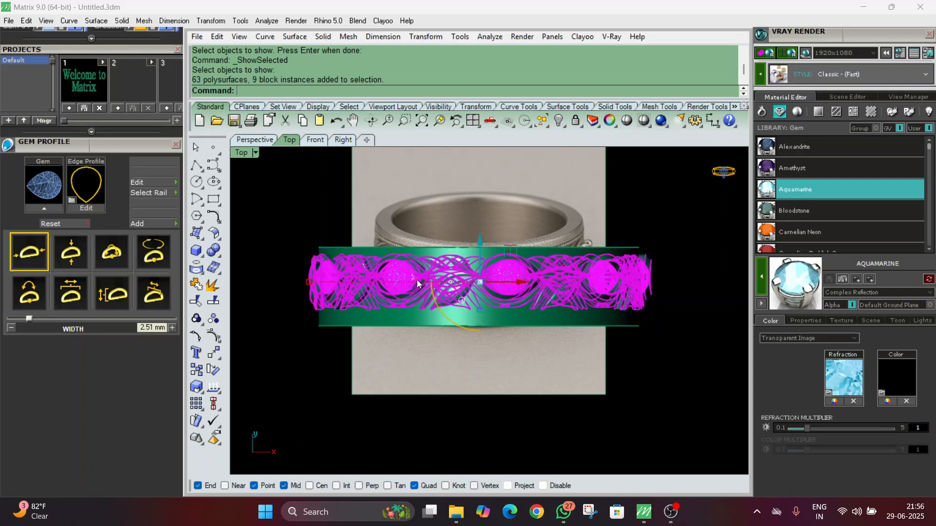
scroll(484, 273, "up", 3)
left_click_drag(438, 317, 554, 254)
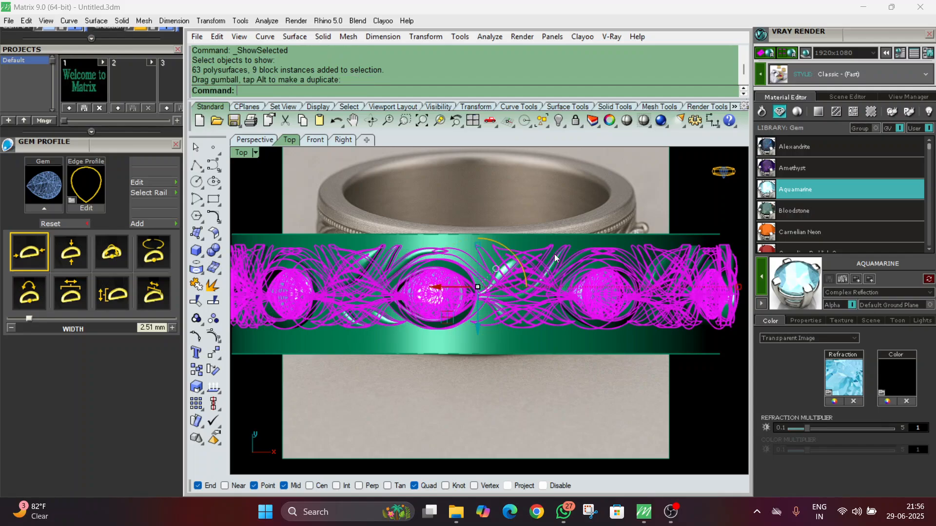
left_click(505, 223)
scroll(474, 264, "down", 8)
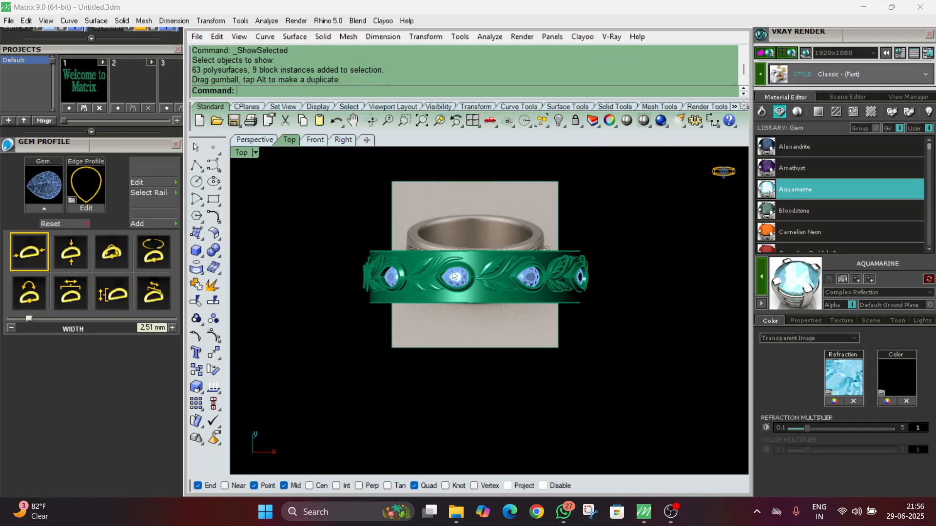
scroll(464, 281, "up", 10)
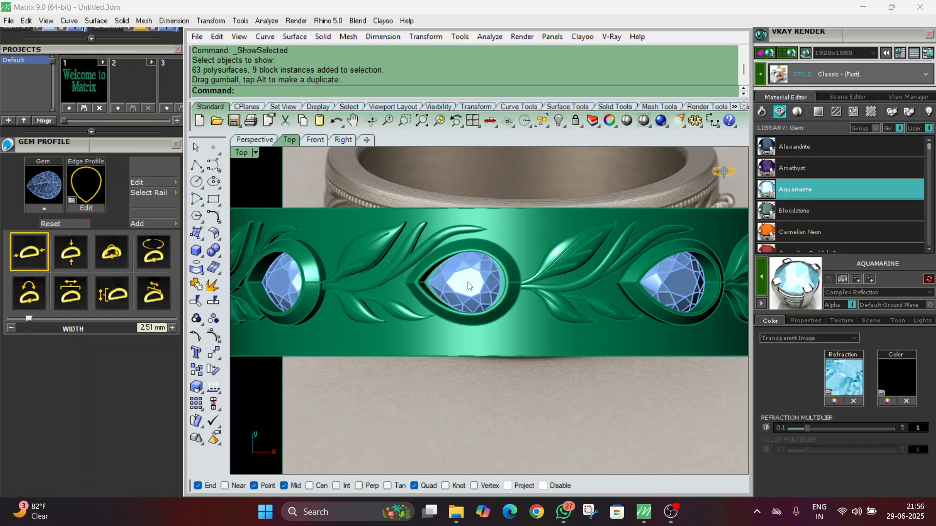
Undo and redo the flowed motifs' half-turn rotation to compare both facings with the reference picture
key("ctrl+z")
scroll(366, 226, "down", 3)
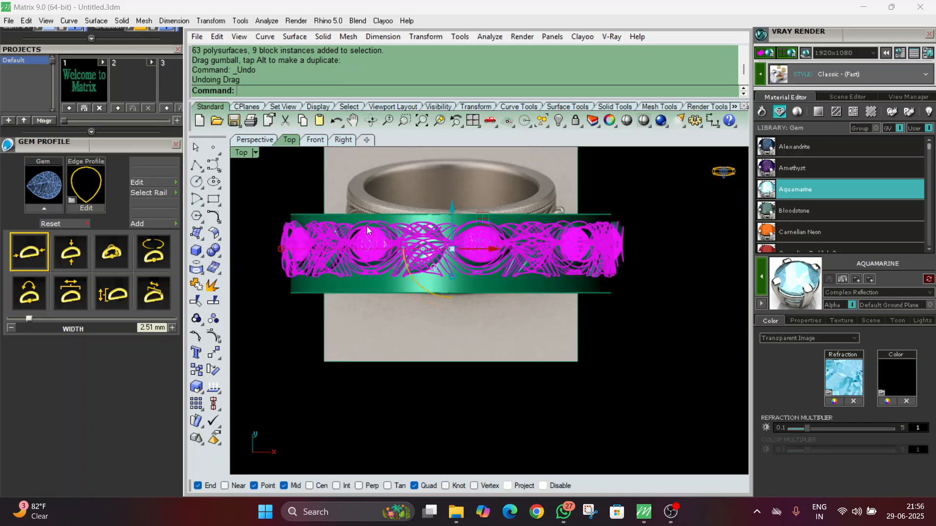
scroll(370, 226, "up", 2)
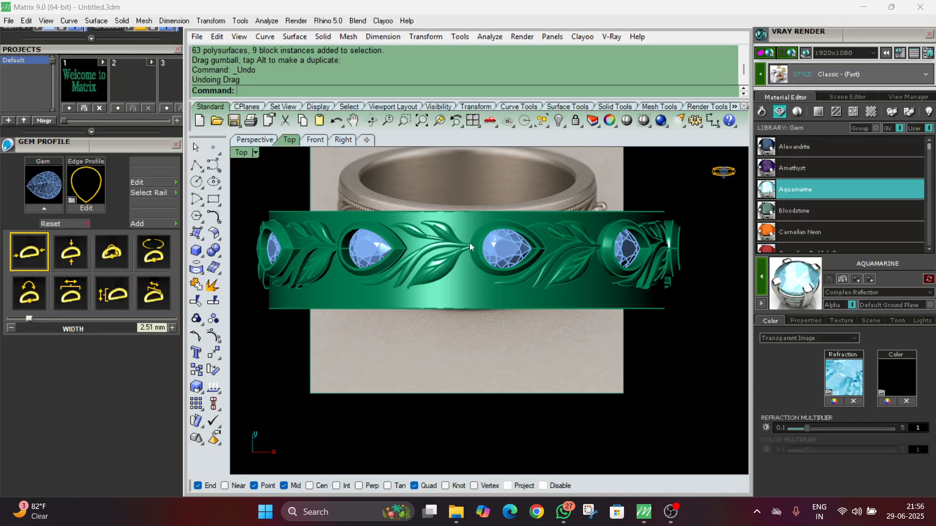
key("ctrl+y")
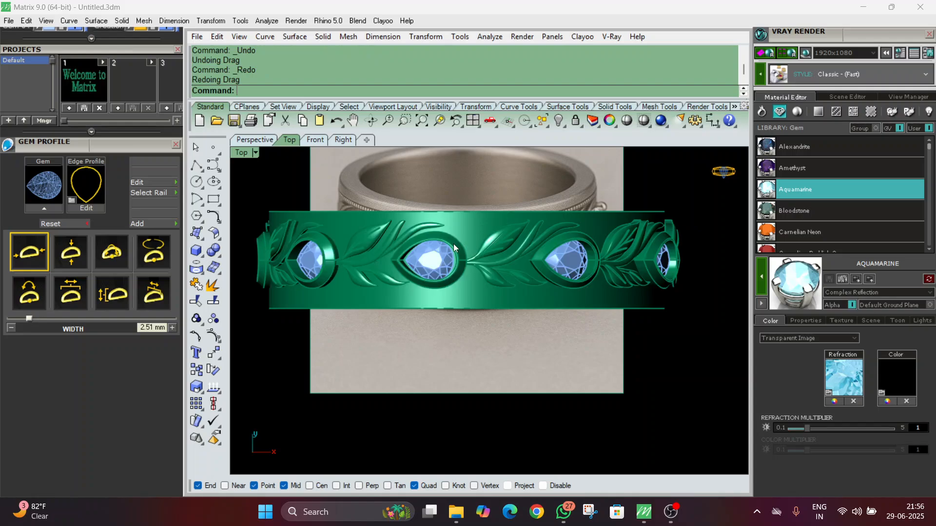
scroll(453, 244, "down", 3)
Show the hidden straight source motif row beside the band again
left_click(566, 128)
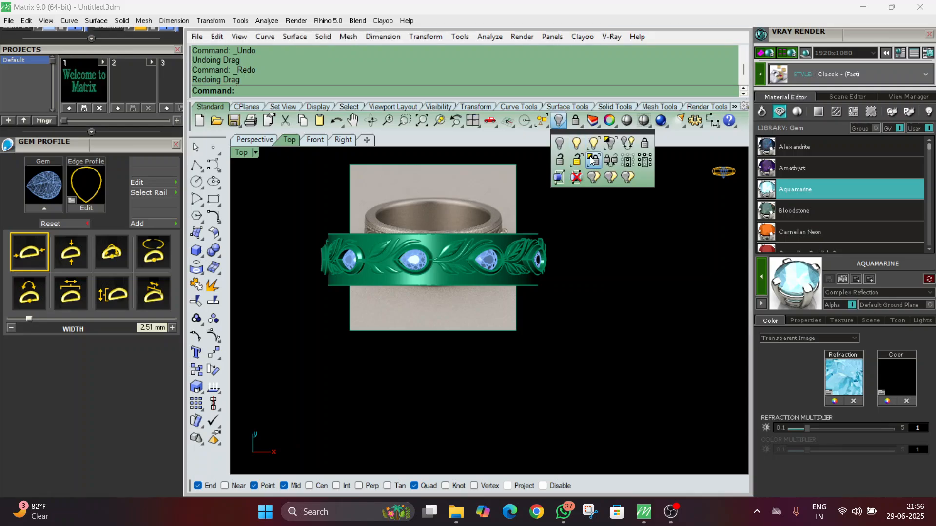
left_click(595, 151)
left_click(606, 270)
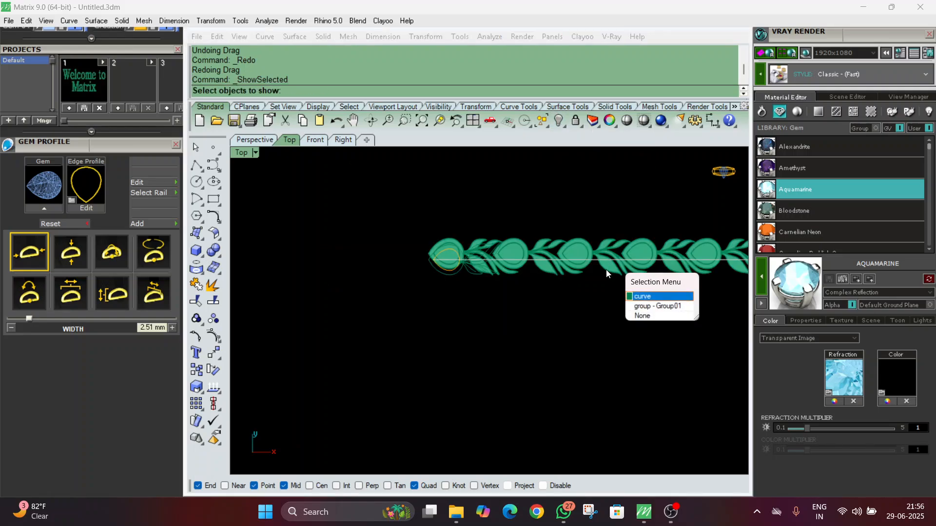
left_click(606, 270)
key("Return")
Try shifting the straight source motif row slightly down along Y in the Top view, and undo the move
left_click(606, 270)
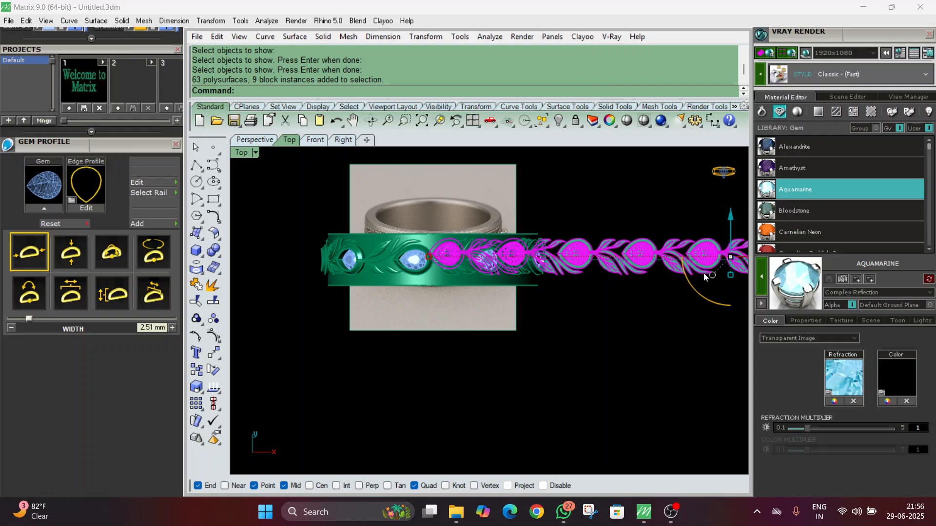
left_click_drag(729, 224, 729, 229)
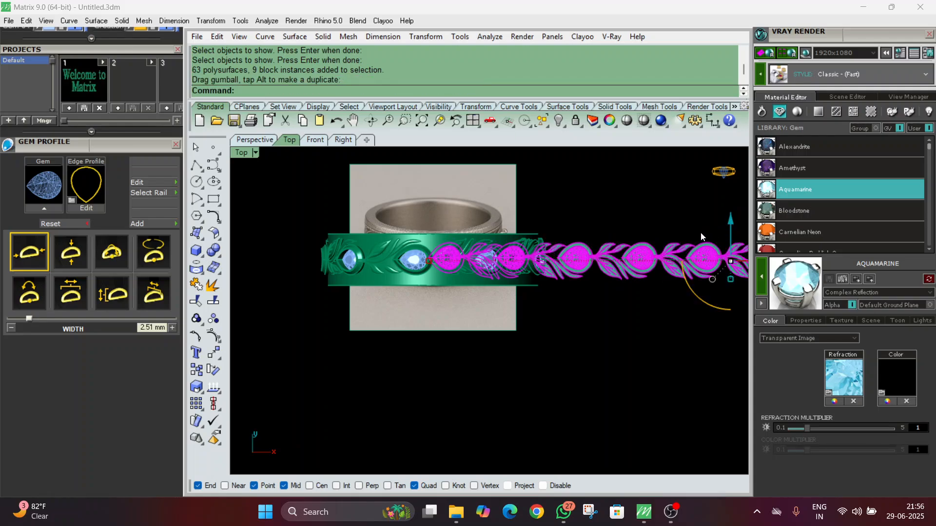
key("ctrl+z")
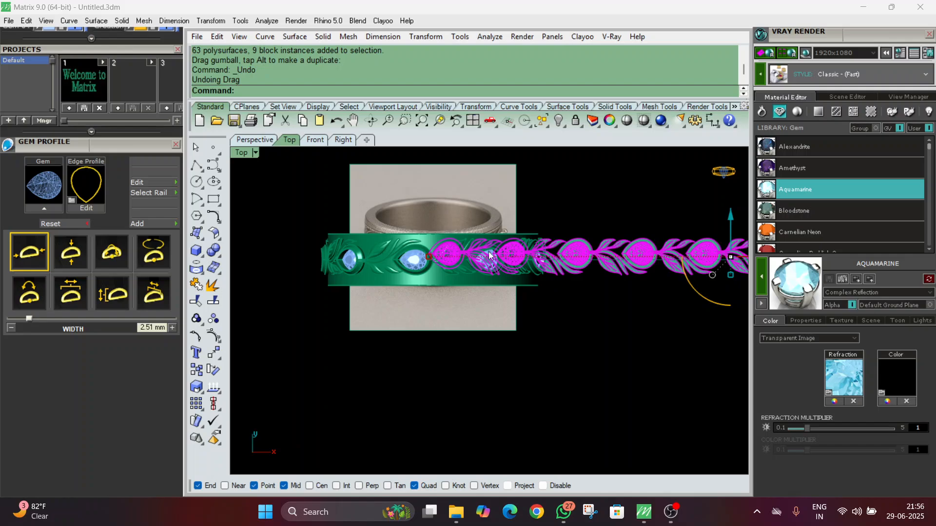
scroll(376, 268, "up", 6)
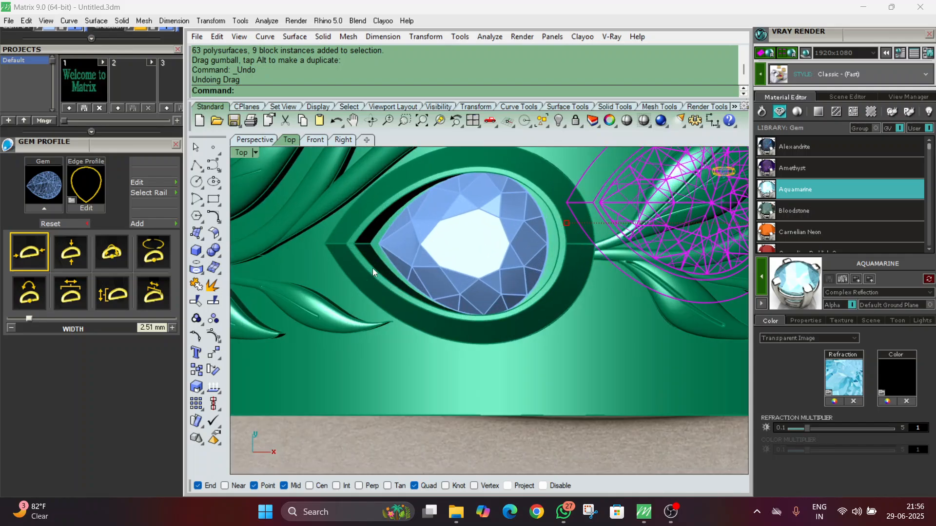
Undo the flowed motifs' rotation and all the show and hide changes back to the visible source row and path line
key("ctrl+z")
scroll(372, 268, "down", 8)
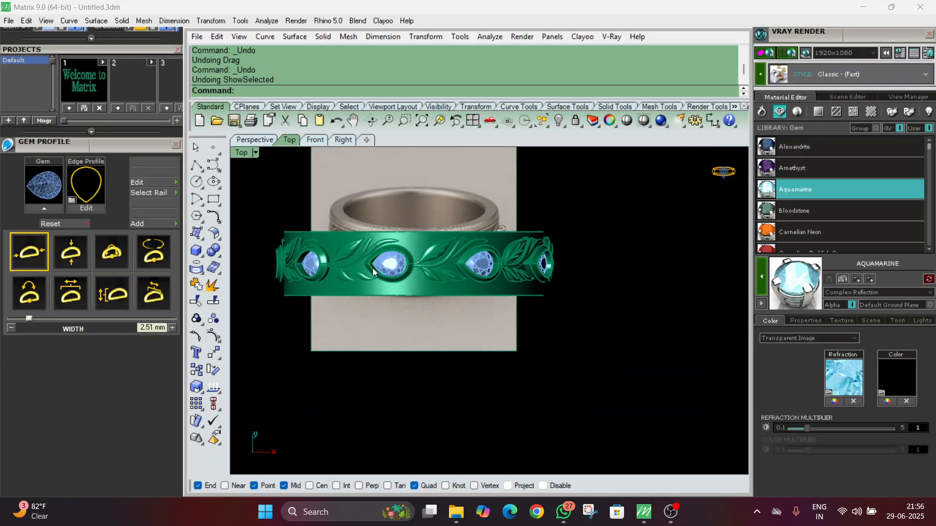
key("ctrl+z")
scroll(373, 268, "down", 4)
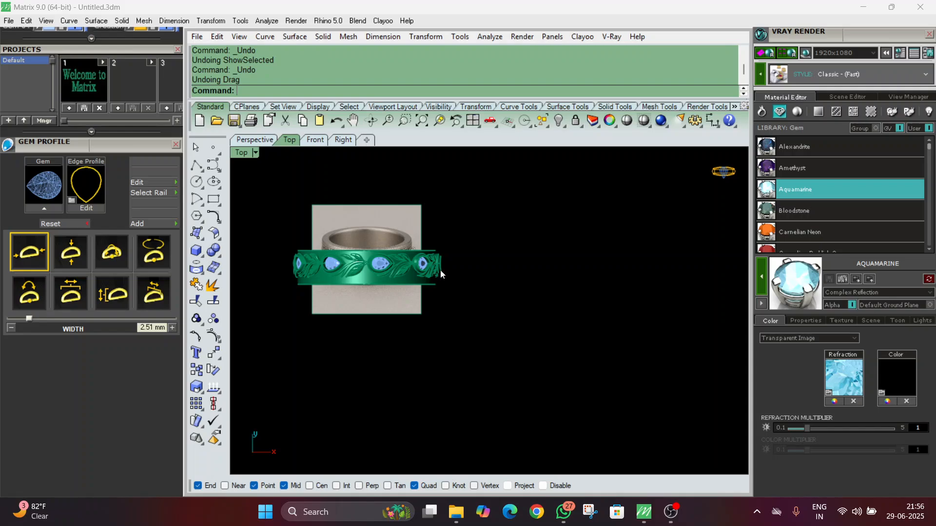
key("ctrl+z")
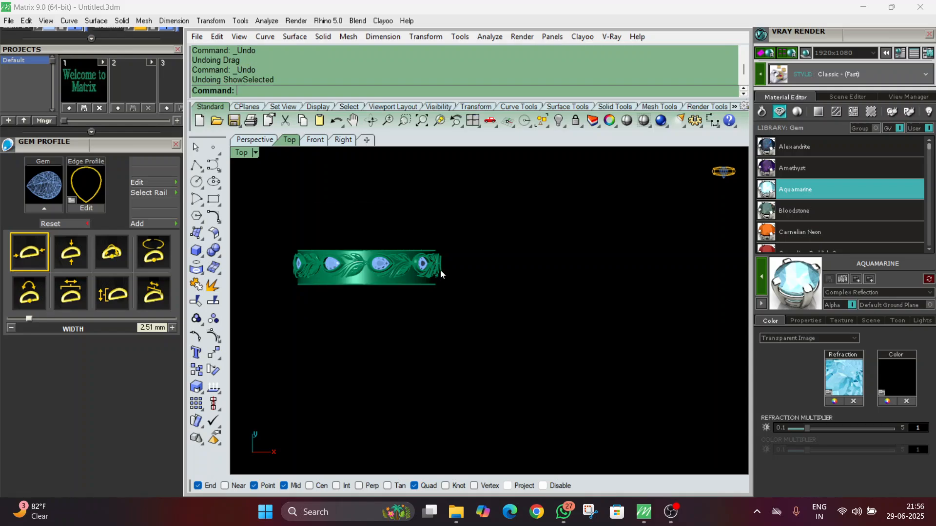
key("ctrl+z")
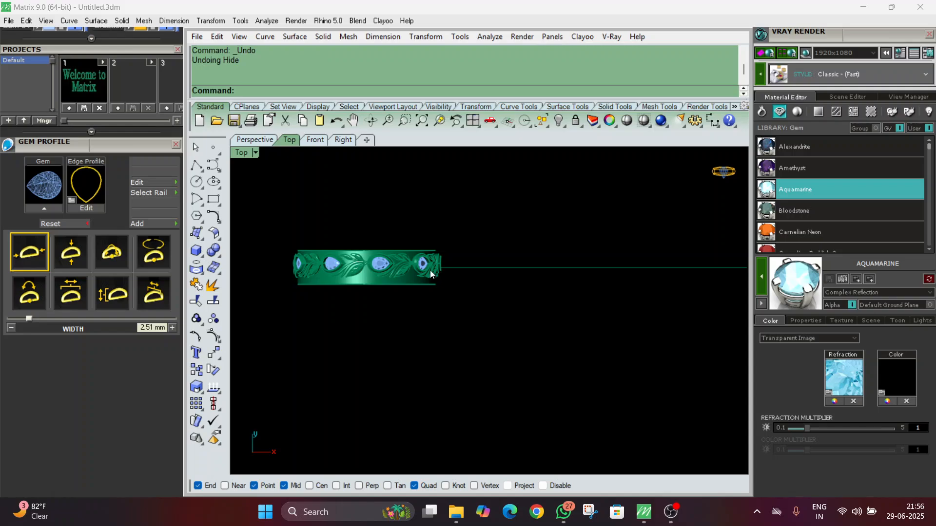
key("ctrl+z")
Rotate the straight source motif row half a turn about the Z axis in the Top view, reversing the flowed motifs' direction
scroll(565, 257, "up", 1)
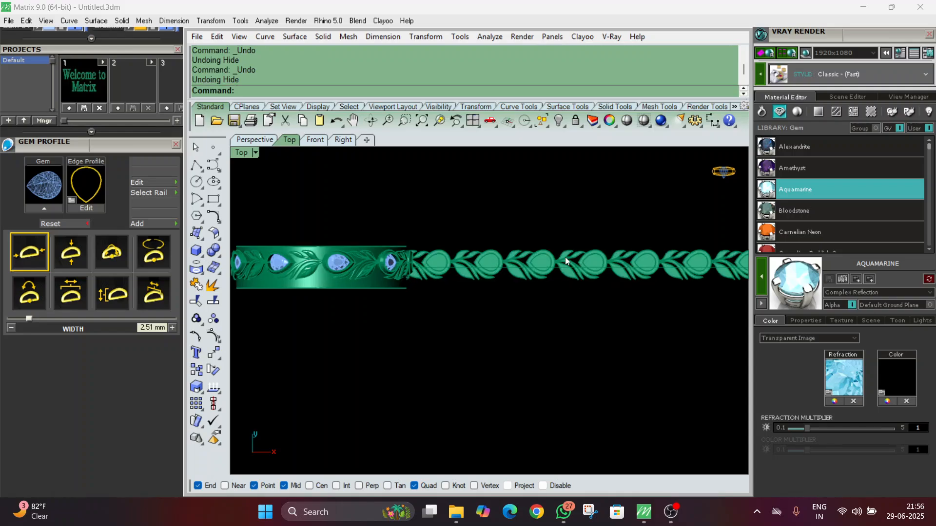
left_click(565, 256)
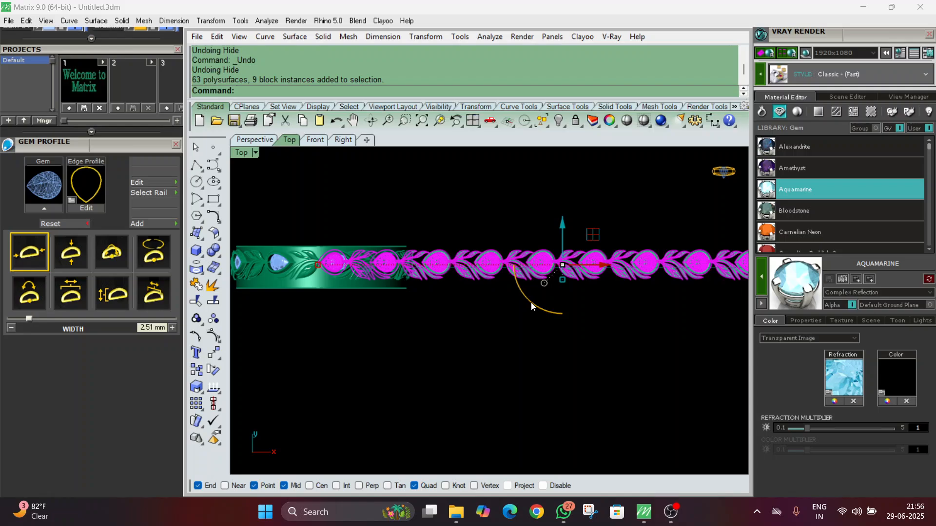
left_click_drag(531, 306, 585, 222)
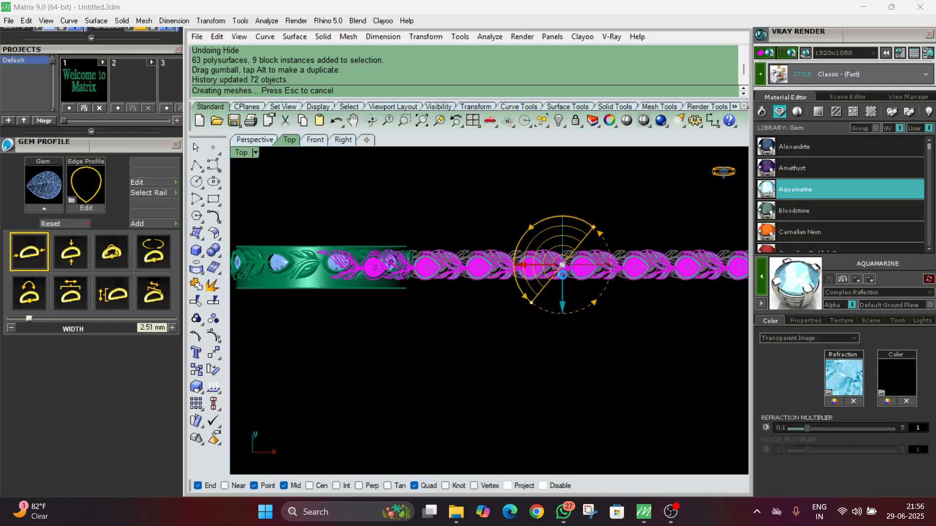
scroll(306, 269, "up", 5)
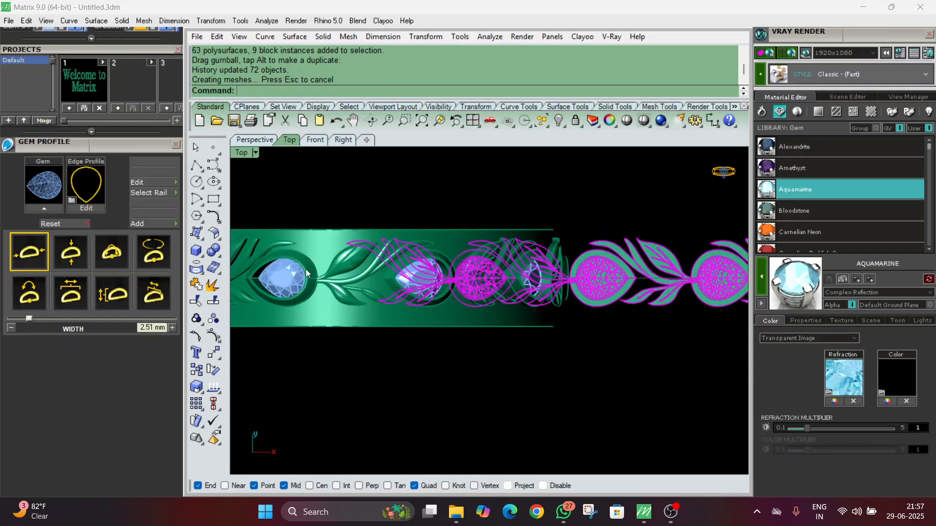
Move the straight source motif row slightly down along Y in the Top view so the flowed motifs shift across the band
scroll(358, 268, "down", 5)
scroll(548, 271, "up", 8)
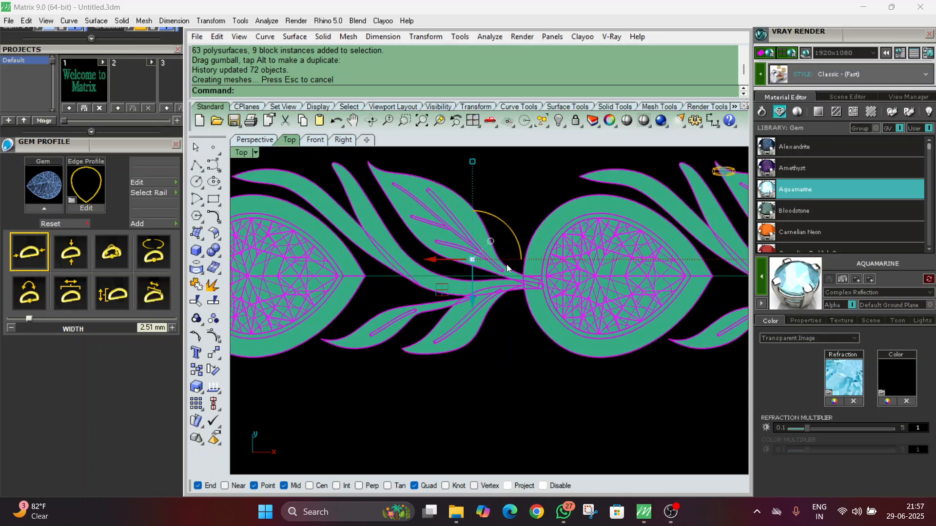
scroll(473, 262, "up", 2)
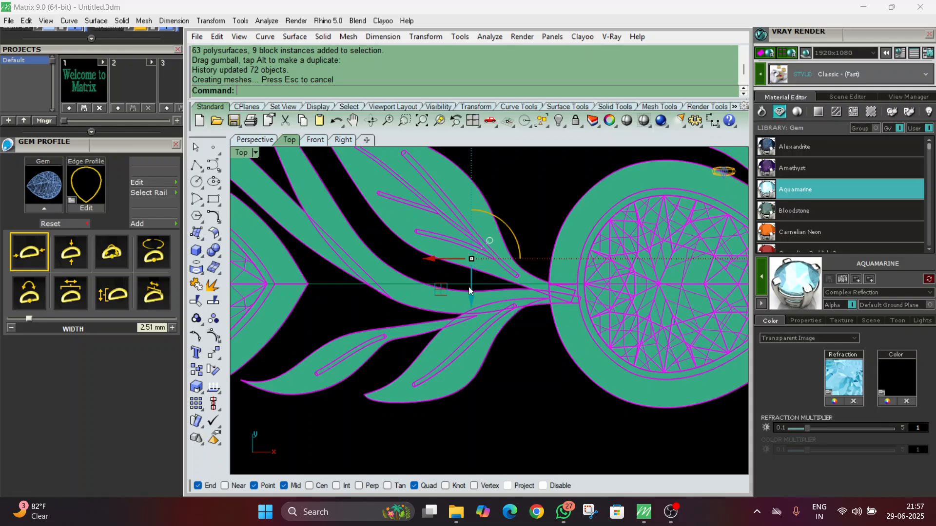
left_click_drag(472, 297, 460, 321)
scroll(465, 317, "up", 5)
scroll(543, 236, "down", 8)
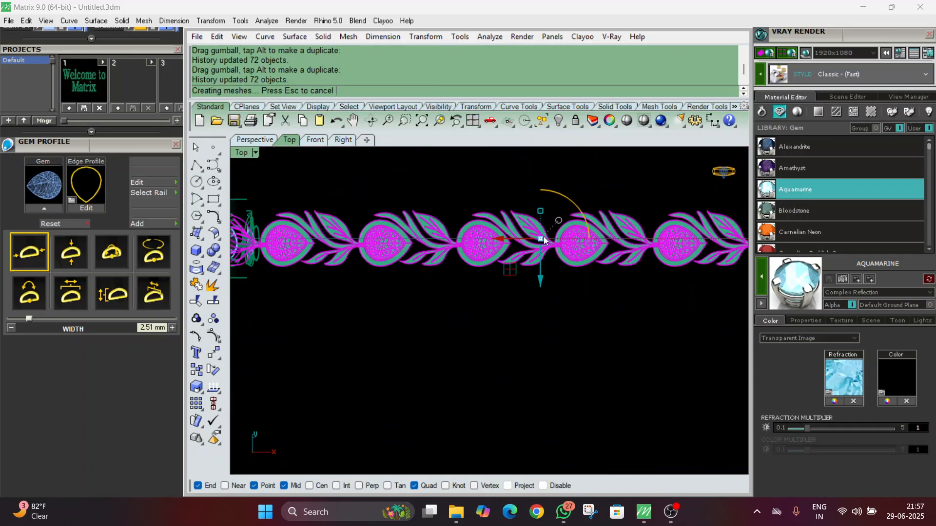
scroll(543, 237, "down", 2)
scroll(598, 253, "down", 1)
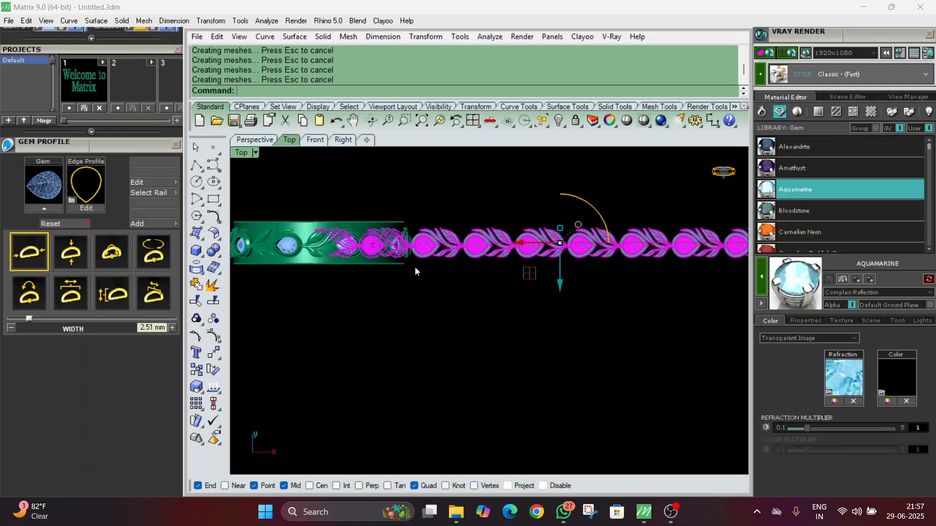
scroll(367, 271, "down", 1)
scroll(361, 269, "up", 5)
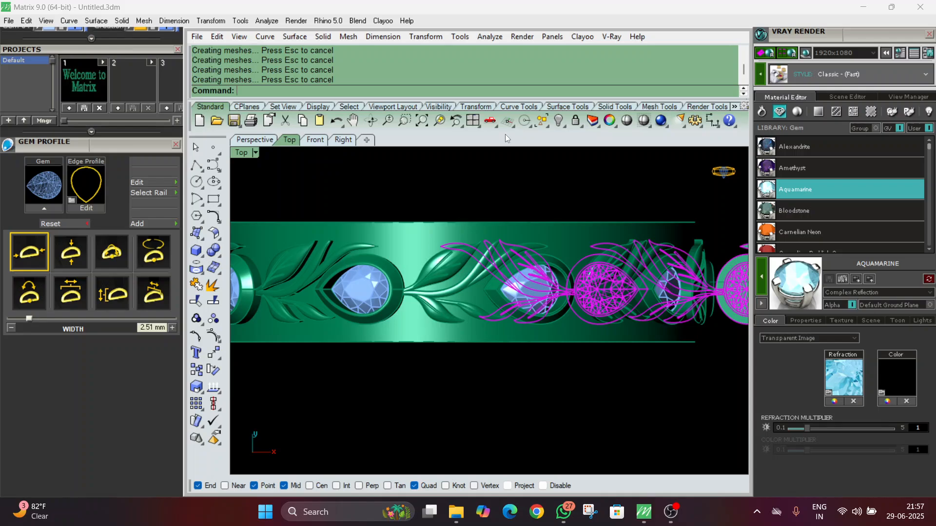
left_click(562, 127)
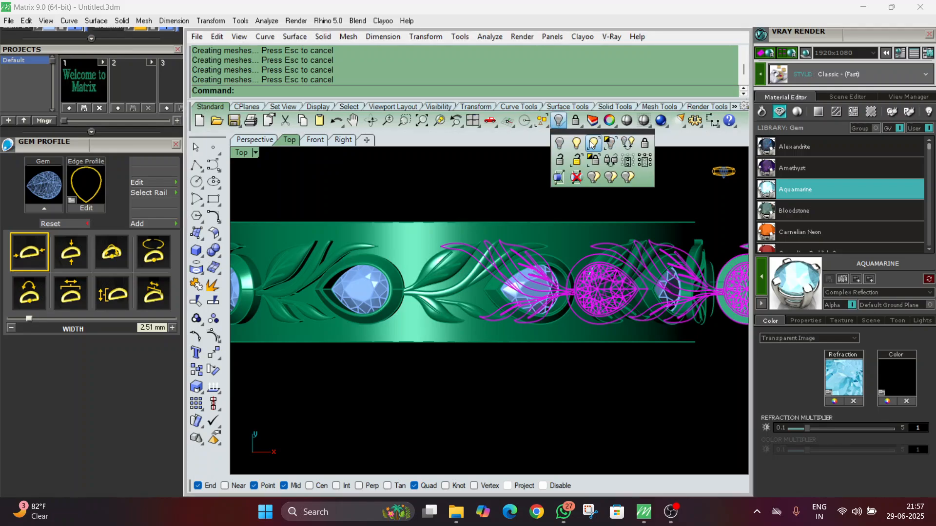
left_click(577, 188)
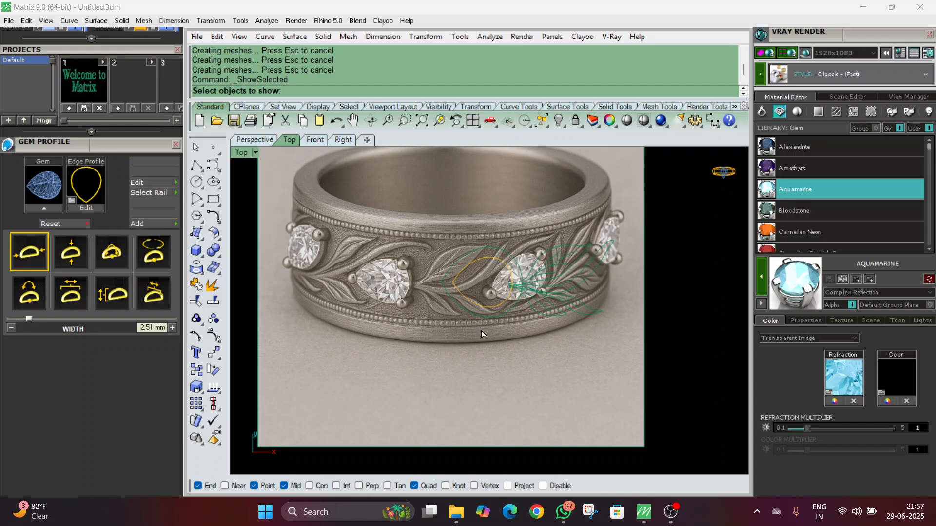
key("Return")
Hide the straight source motif row beside the band in the Top view
scroll(408, 279, "down", 2)
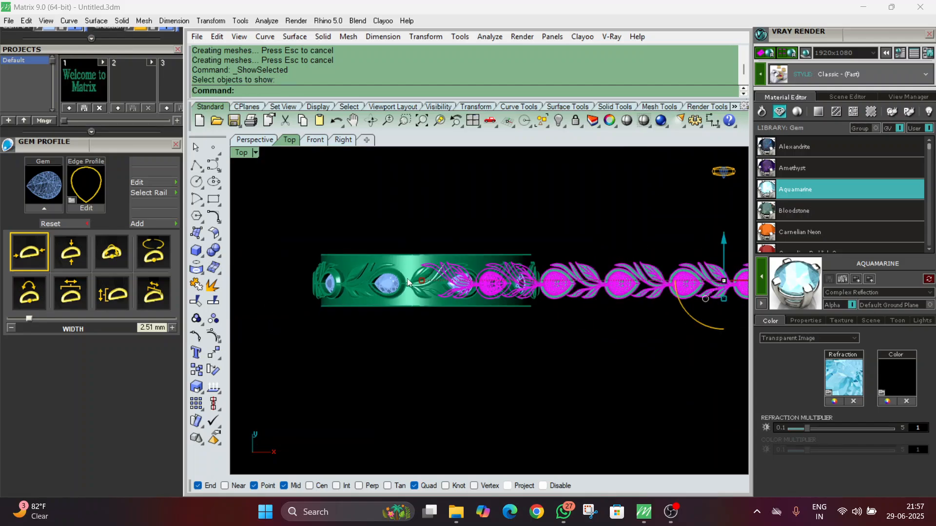
scroll(404, 281, "up", 8)
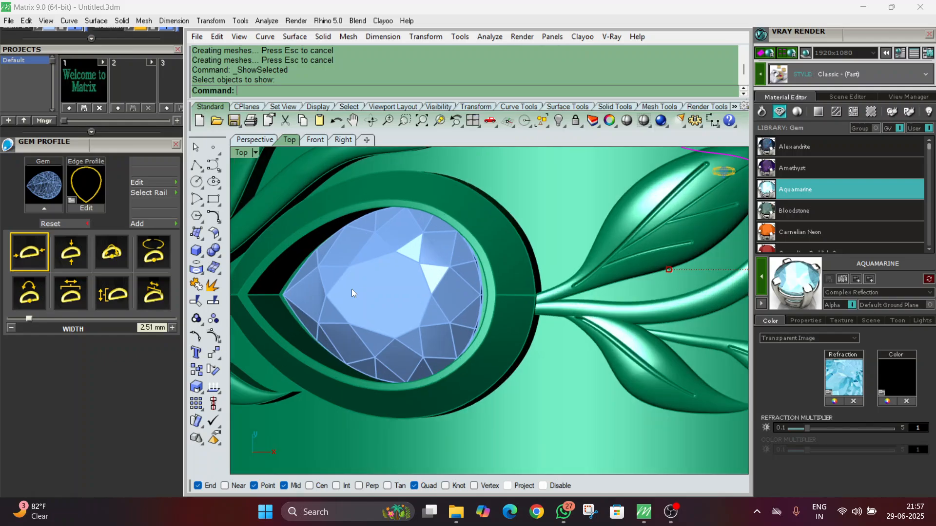
scroll(352, 288, "down", 8)
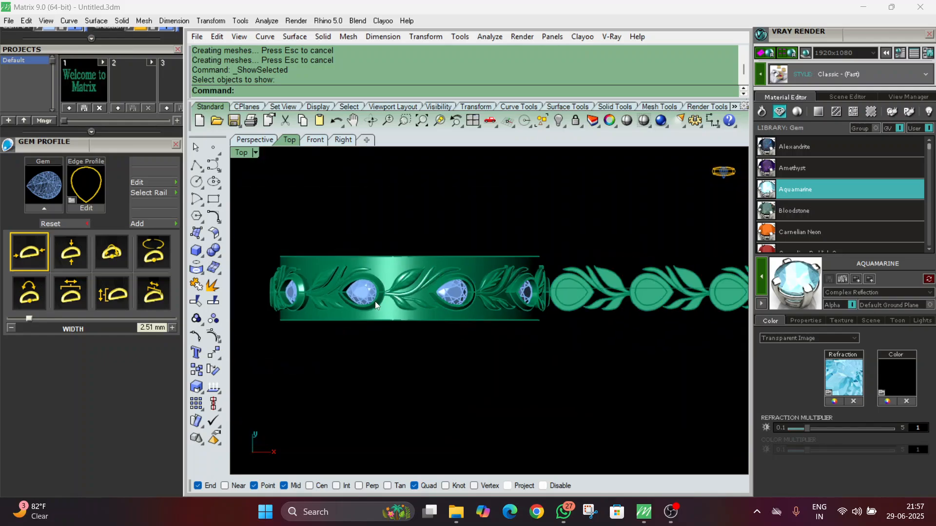
scroll(570, 291, "down", 4)
scroll(576, 289, "up", 5)
scroll(575, 290, "down", 7)
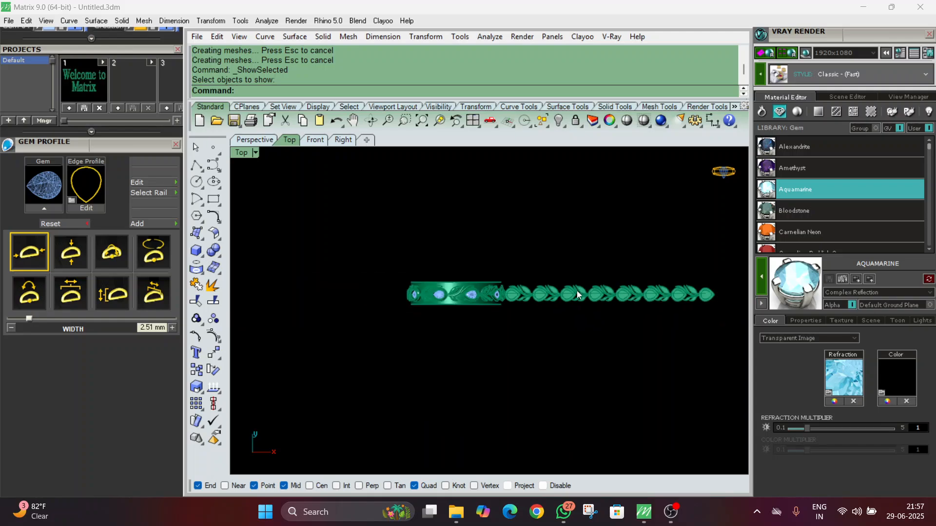
left_click(577, 291)
left_click(628, 322)
left_click(557, 125)
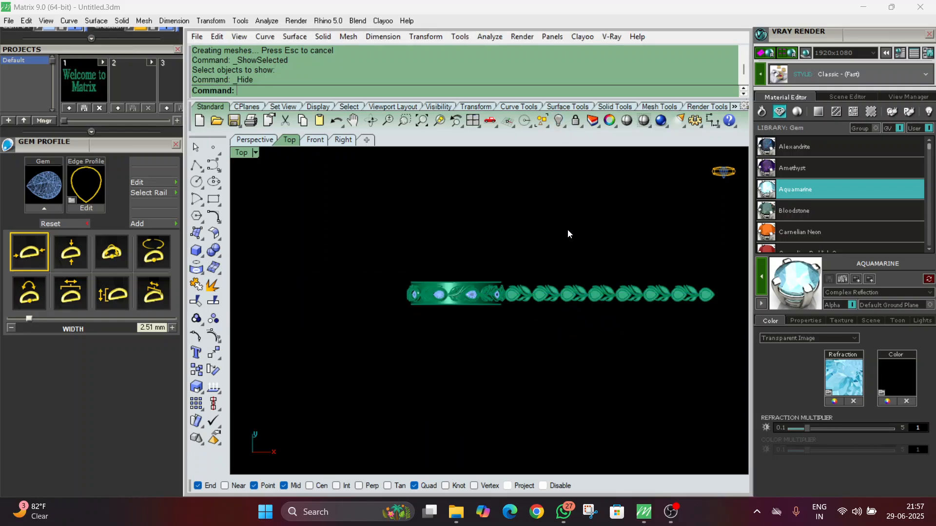
left_click(565, 292)
key("ctrl+h")
Show the hidden reference ring picture behind the band again
scroll(570, 307, "up", 5)
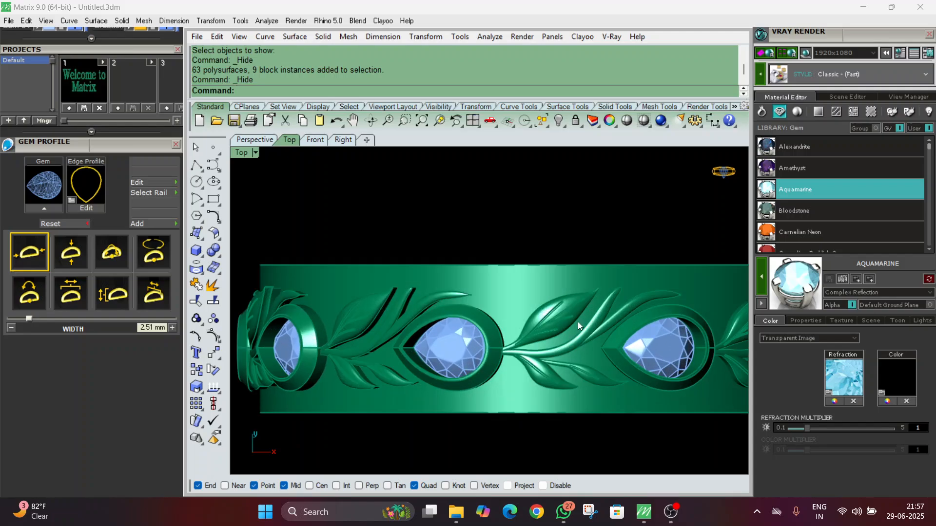
left_click(568, 127)
left_click(596, 143)
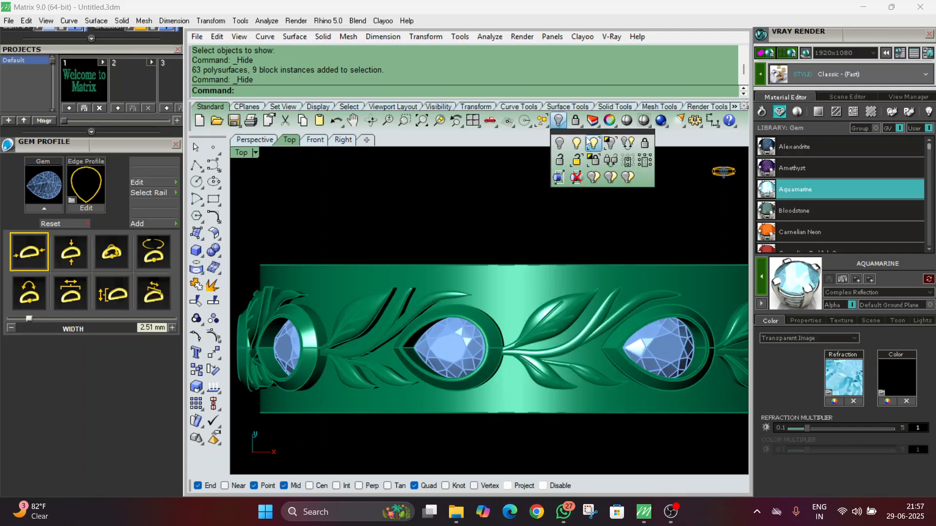
key("Return")
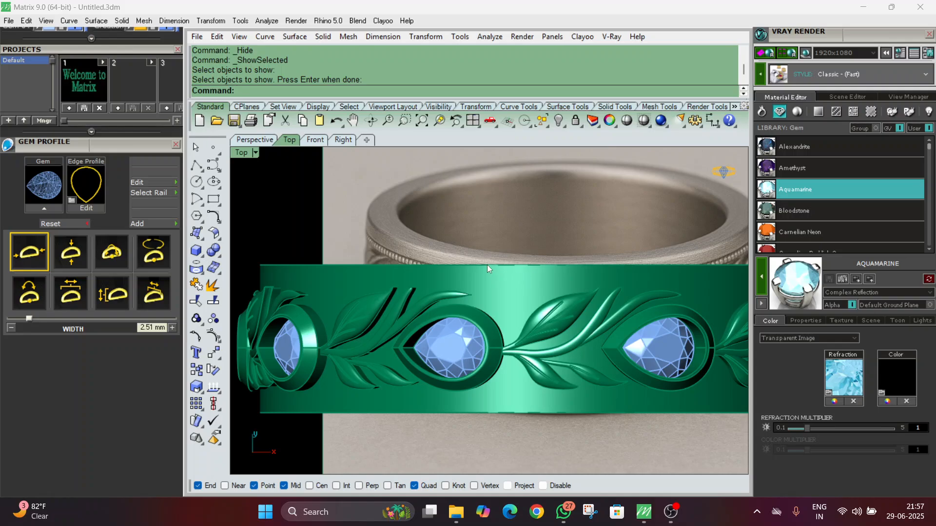
Set the Top view to Ghosted display and compare the band's motifs and borders with the reference picture
left_click(255, 152)
left_click(302, 78)
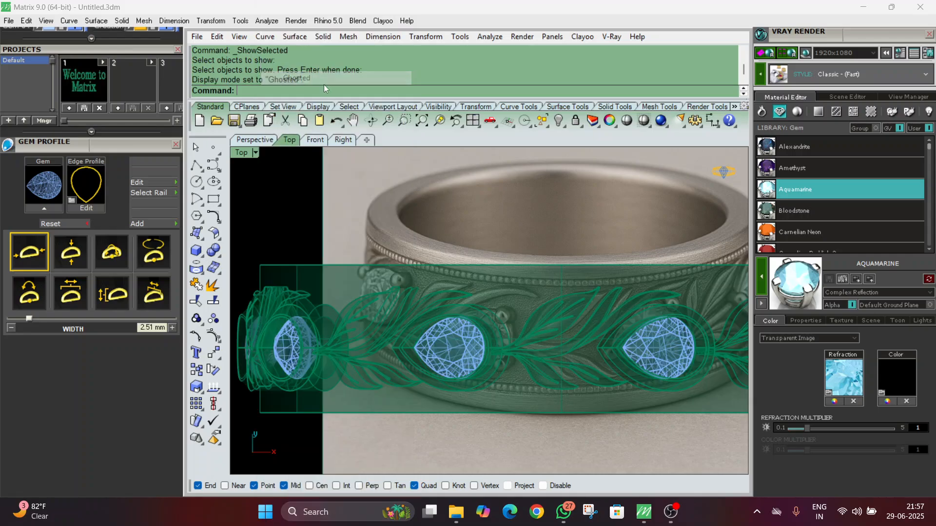
right_click_drag(507, 226, 502, 226)
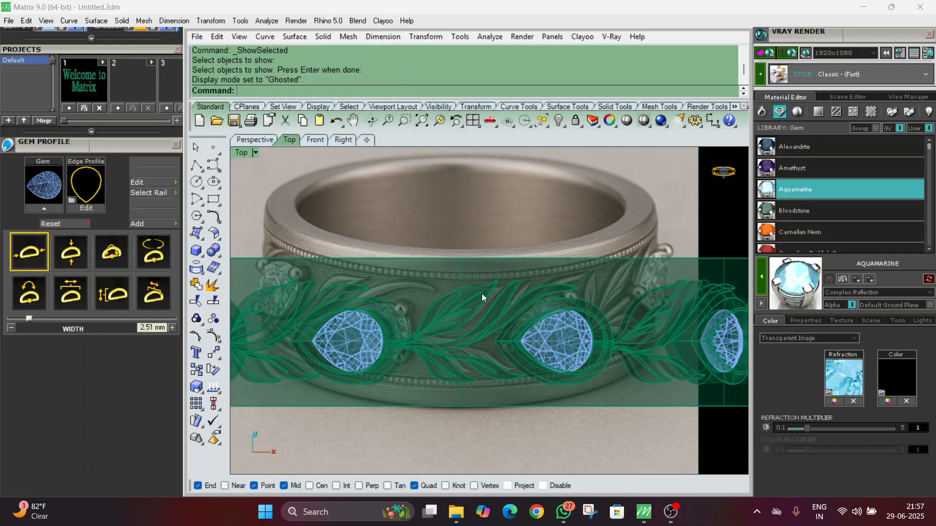
scroll(512, 297, "up", 2)
right_click_drag(495, 289, 568, 278)
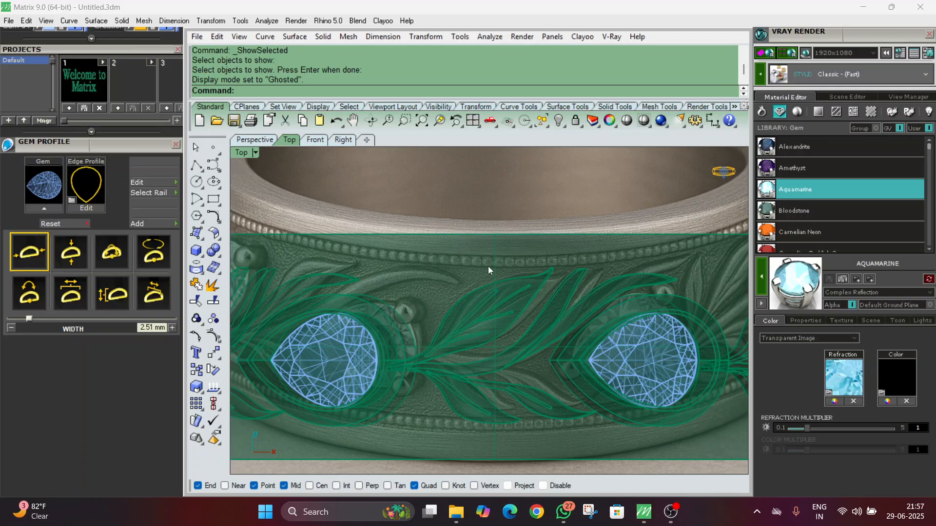
scroll(512, 271, "down", 2)
scroll(471, 376, "up", 3)
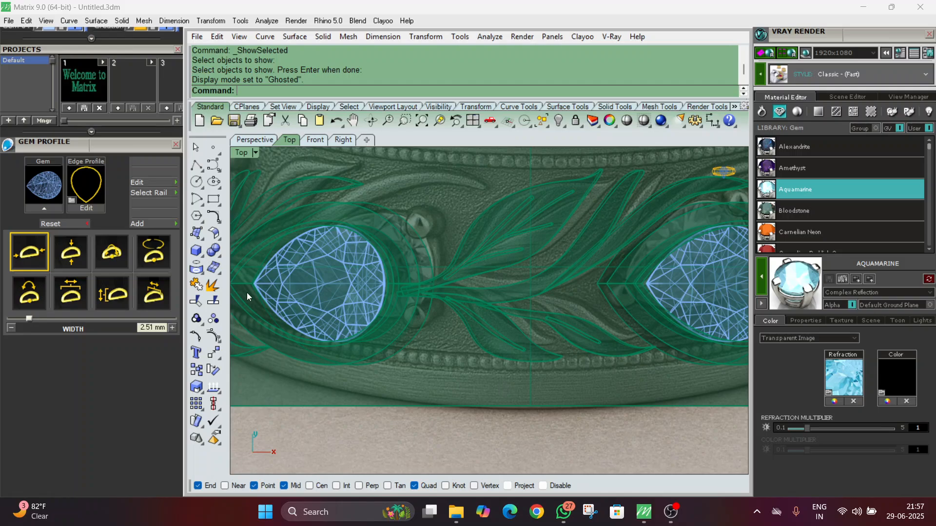
Duplicate the band's outer side edge as a curve in the Perspective view
left_click(244, 140)
right_click_drag(459, 363, 405, 302)
scroll(351, 242, "up", 4)
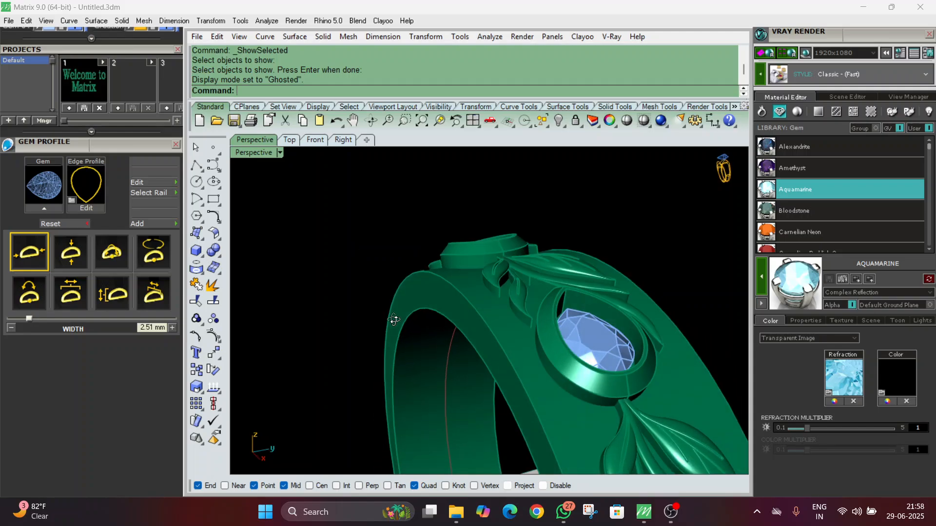
scroll(367, 212, "down", 6)
right_click_drag(371, 246, 407, 290)
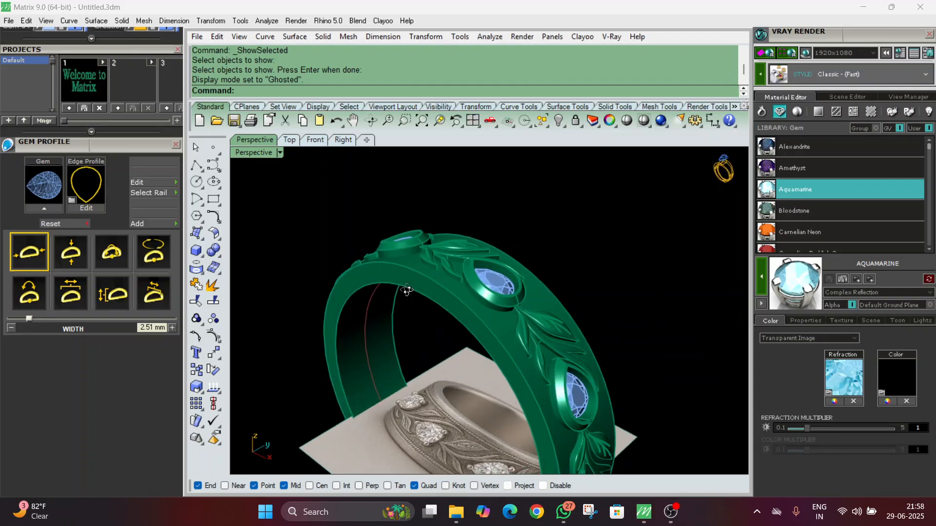
scroll(405, 264, "up", 3)
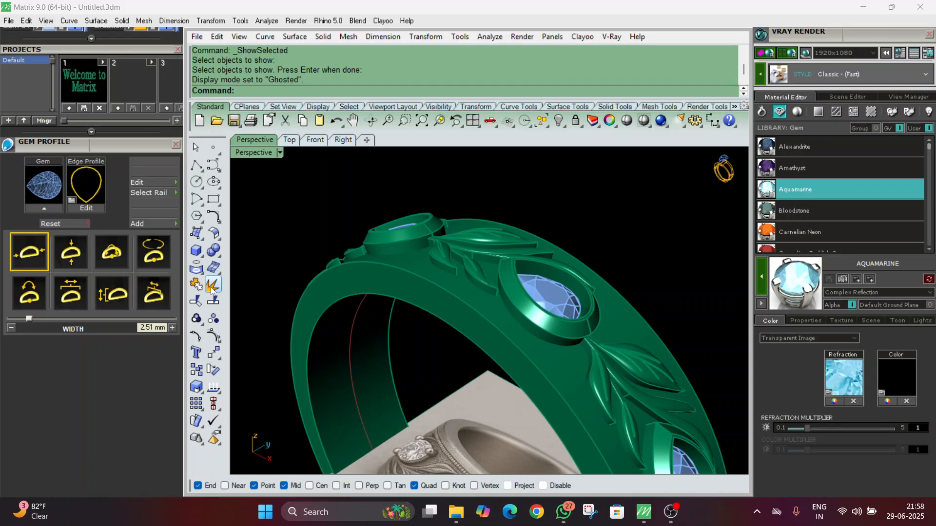
left_click(197, 268)
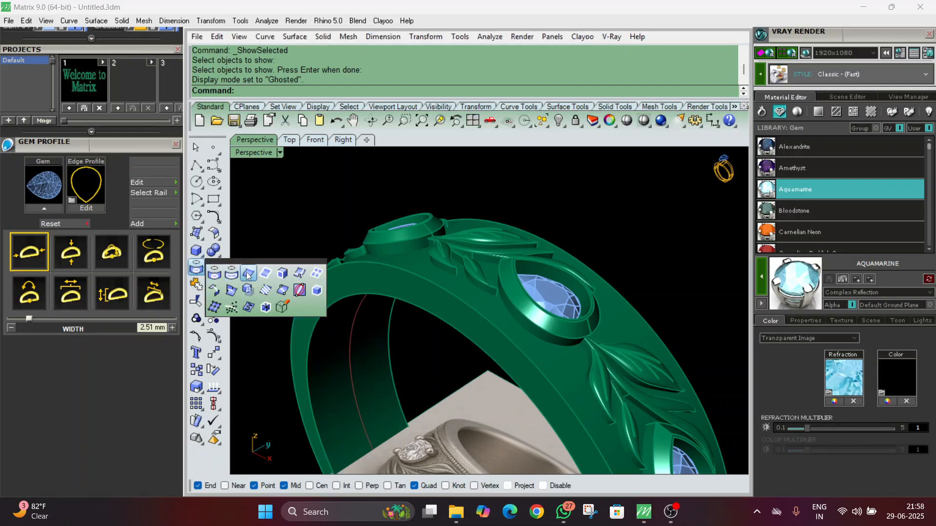
left_click(232, 276)
left_click(390, 267)
right_click(390, 267)
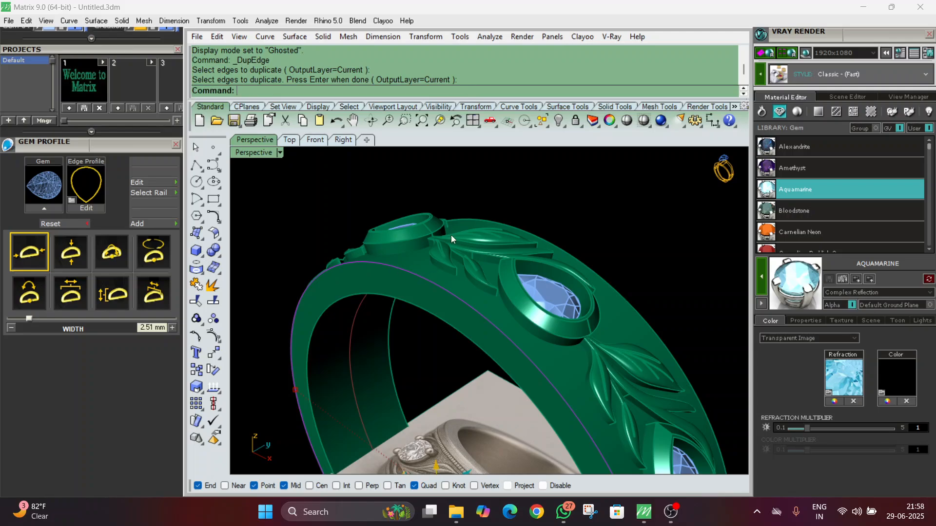
Create a copy of the duplicated edge curve shifted slightly inward across the band along Y, keeping the original curve at the edge
right_click_drag(451, 235, 423, 325)
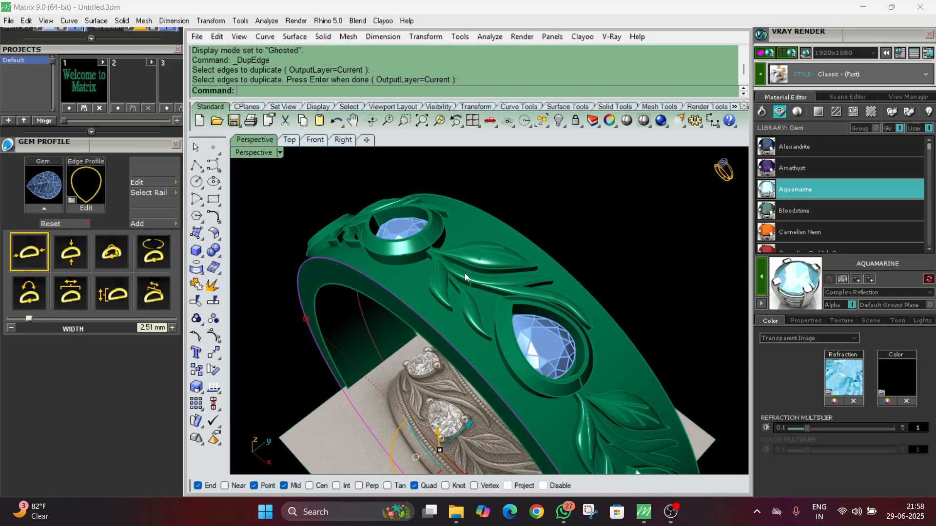
right_click_drag(440, 293, 421, 304)
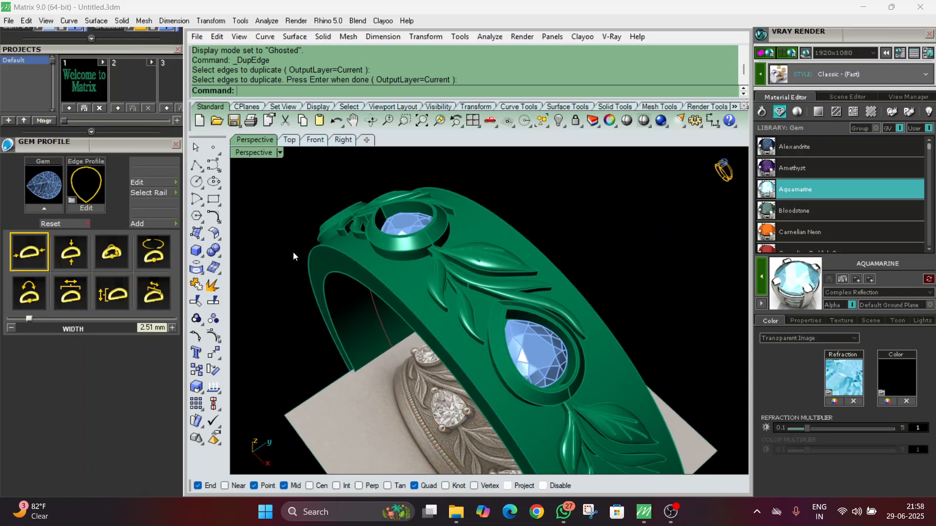
left_click(325, 250)
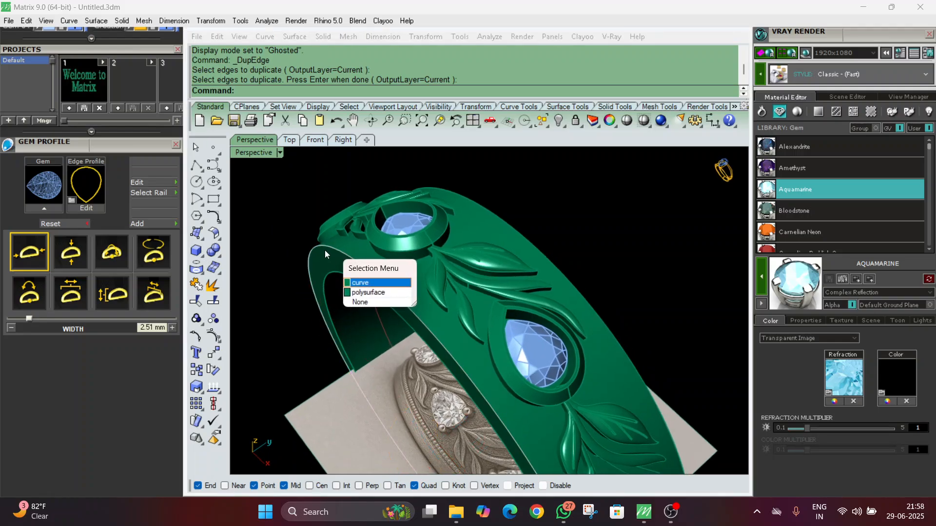
left_click(216, 219)
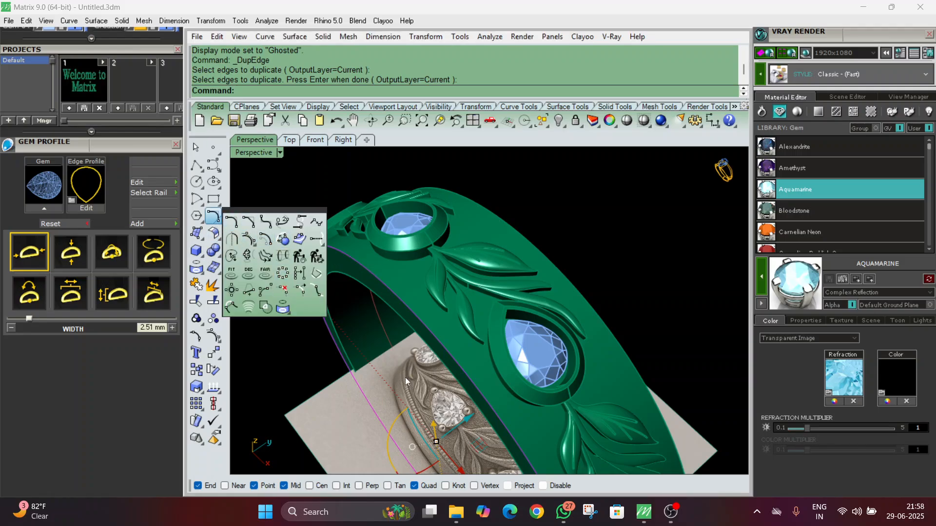
left_click(467, 420)
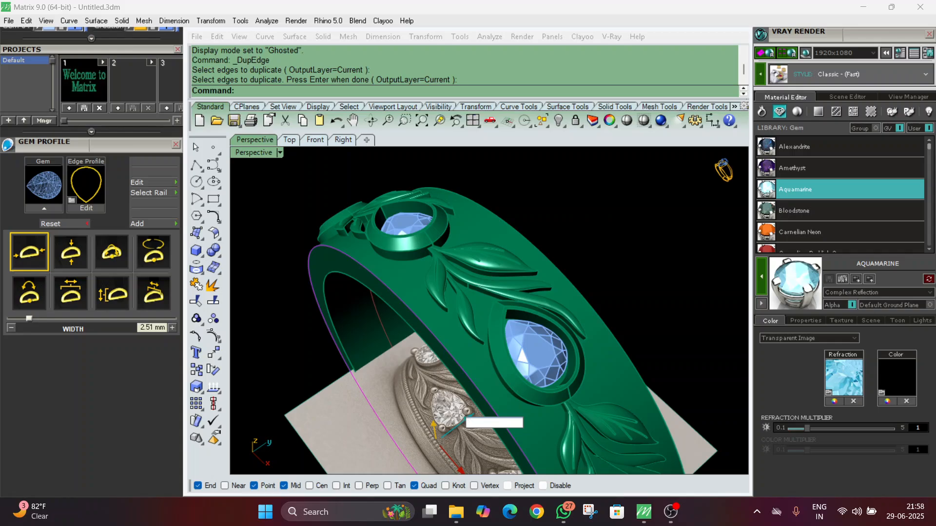
key("Return")
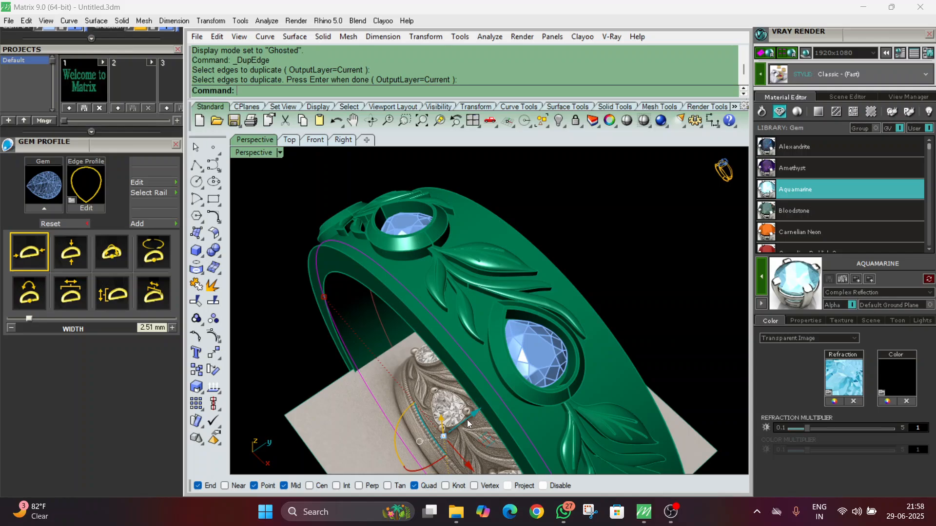
key("ctrl+c")
key("ctrl+z")
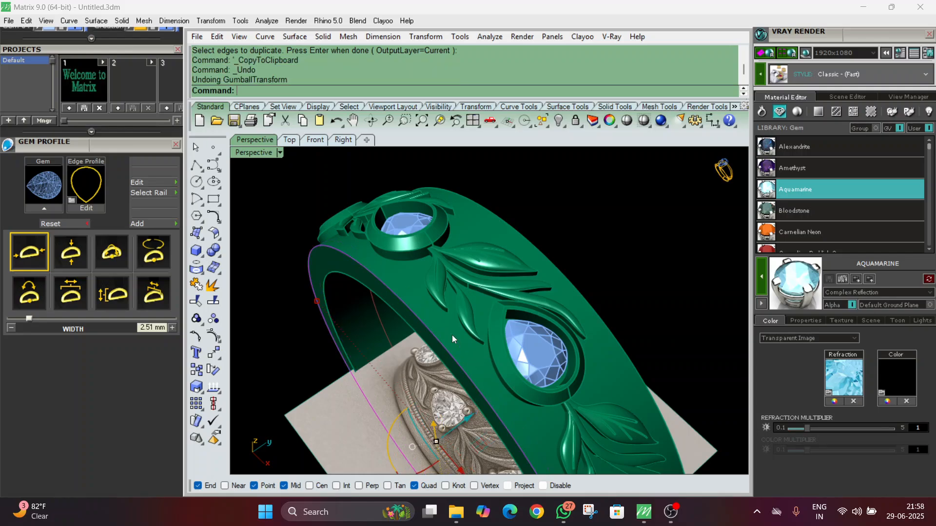
key("ctrl+v")
key("Escape")
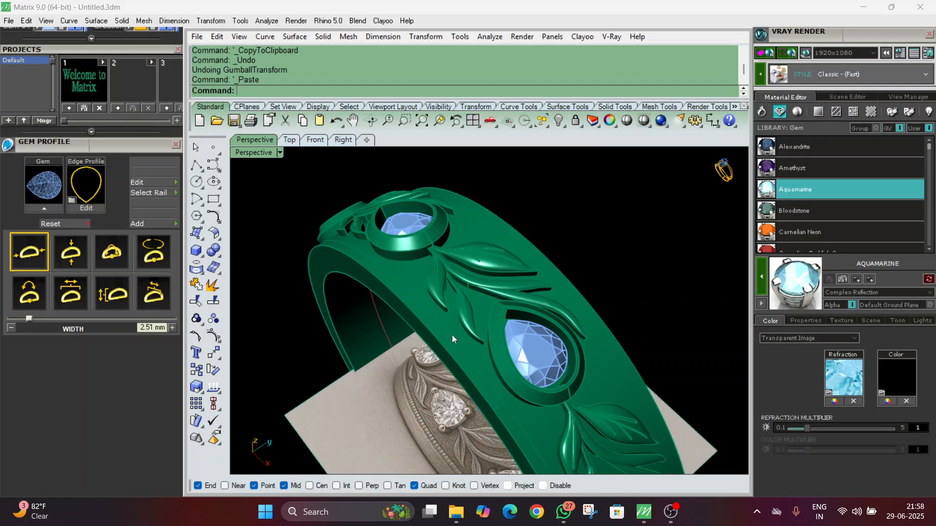
Loft a Normal style surface between the two curves along the band's outer side edge
type("loft")
key("Return")
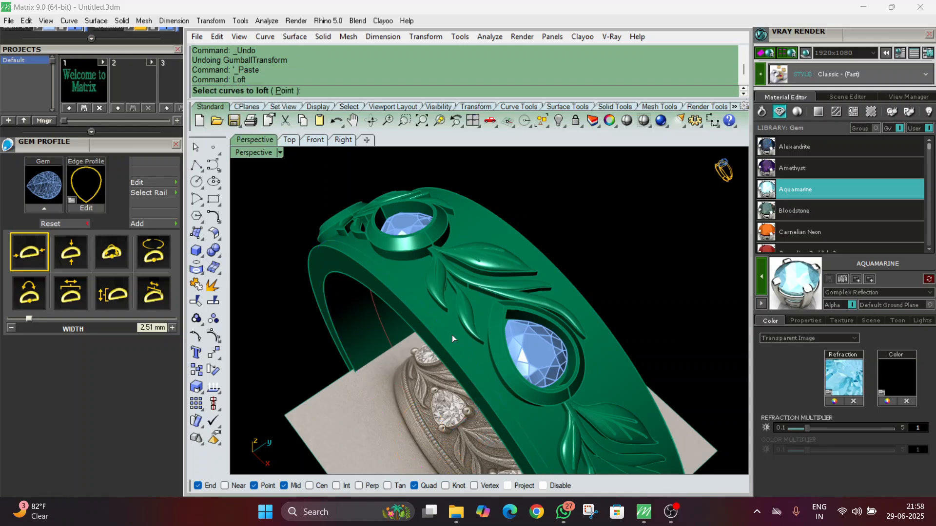
key("Escape")
key("Return")
left_click(442, 341)
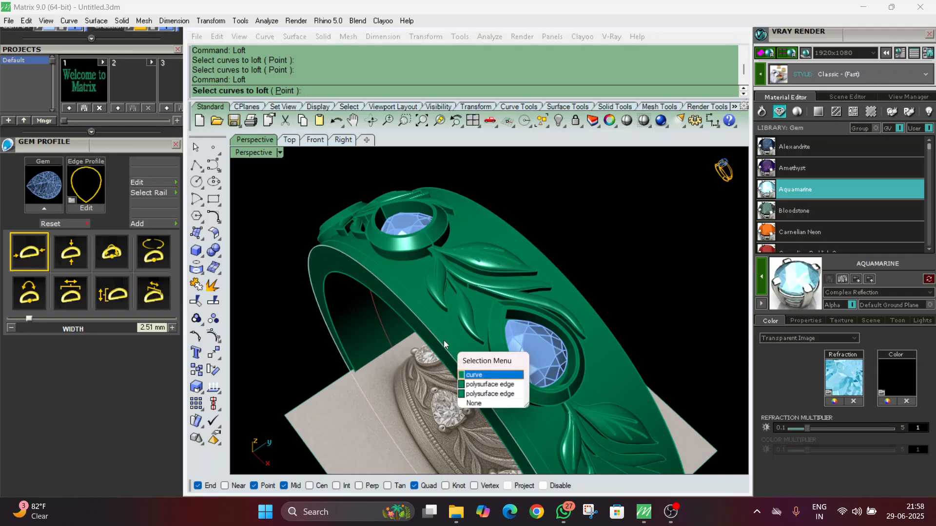
left_click(443, 340)
left_click(447, 335)
key("Return")
key("Return")
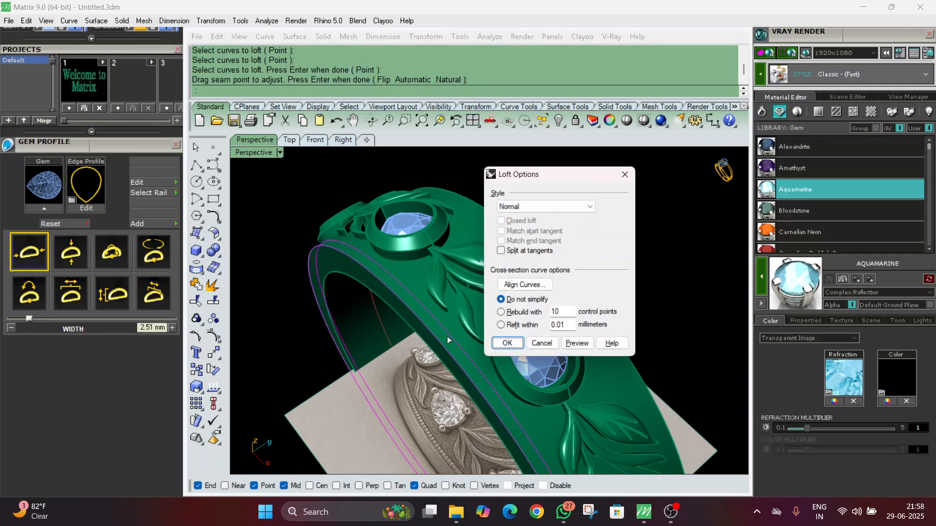
scroll(446, 341, "up", 6)
Offset the lofted edge strip outward by 0.5 as a solid to form a raised border along the band's edge
left_click(446, 342)
left_click(446, 341)
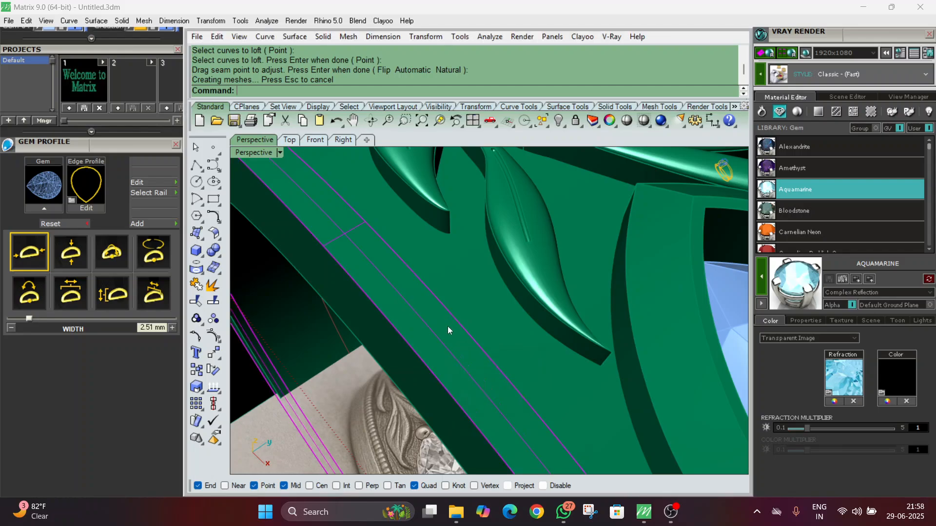
scroll(447, 326, "down", 6)
right_click_drag(457, 306, 425, 297)
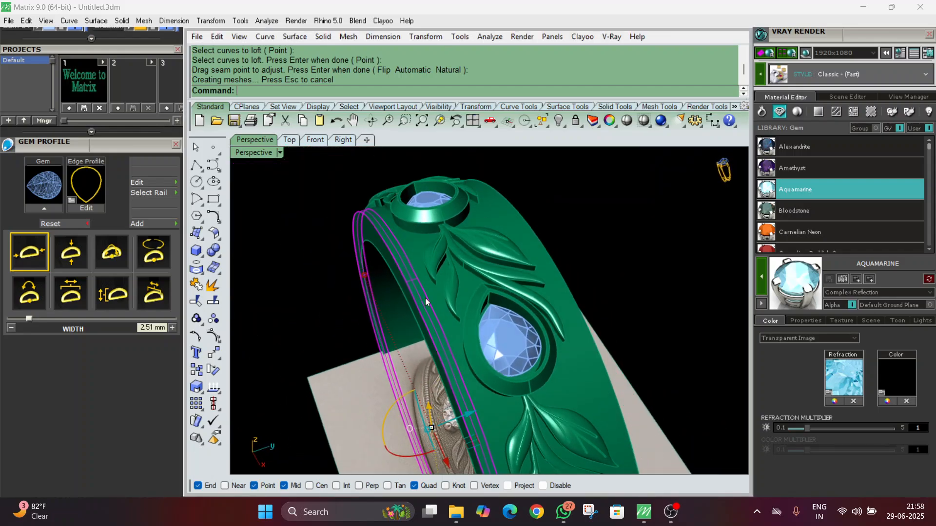
type("ff")
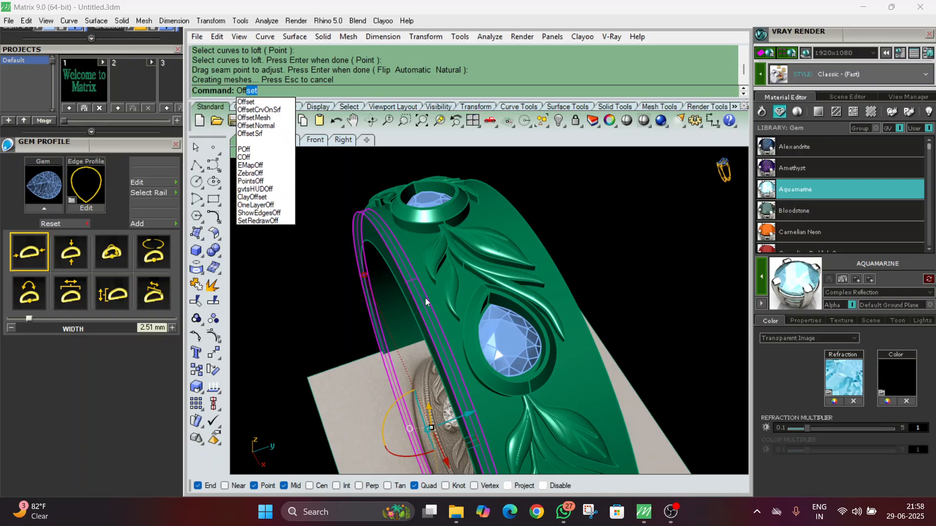
left_click(261, 134)
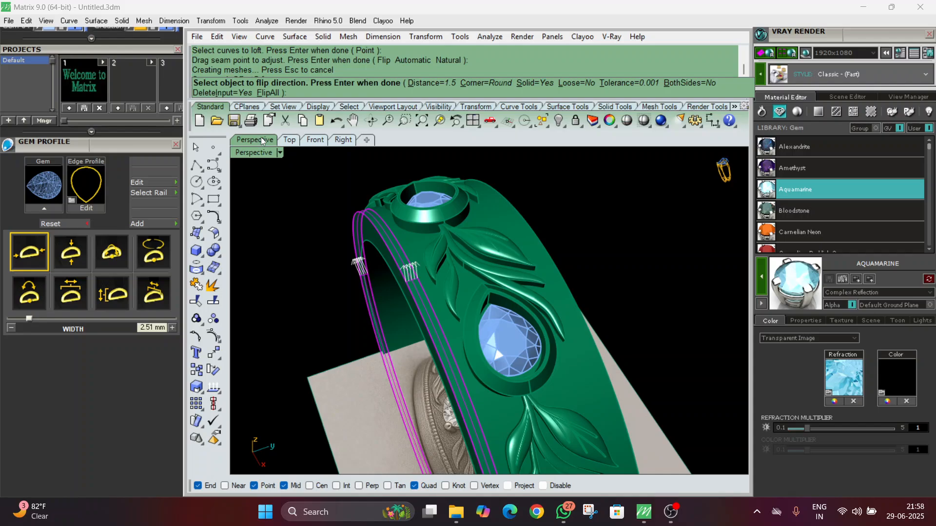
type("0.5")
key("Return")
key("Return")
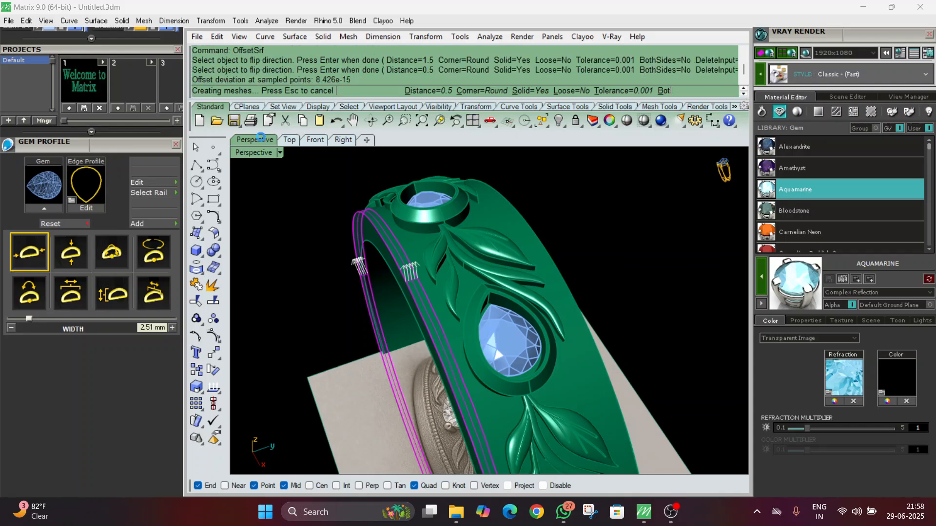
Switch to the Top view at the reference picture's beaded row beside the new raised border
right_click_drag(290, 150, 370, 141)
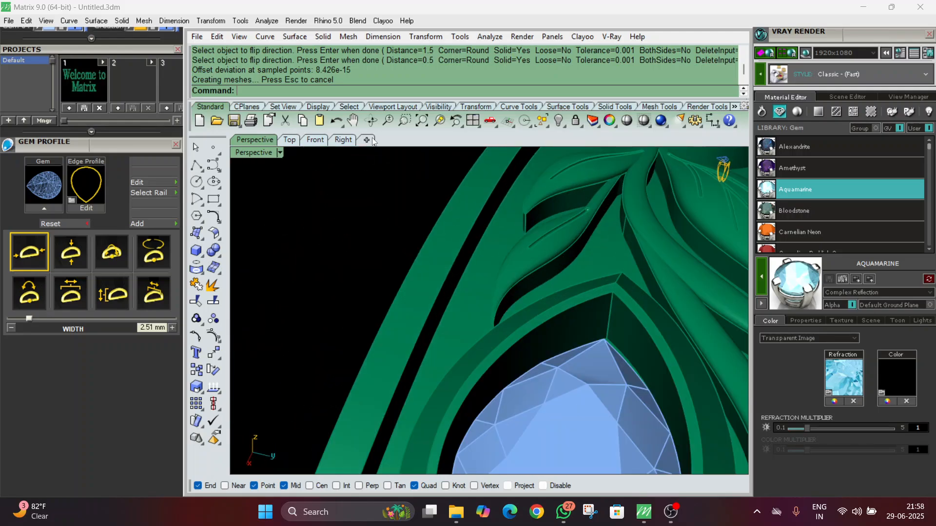
left_click(289, 141)
scroll(536, 371, "up", 3)
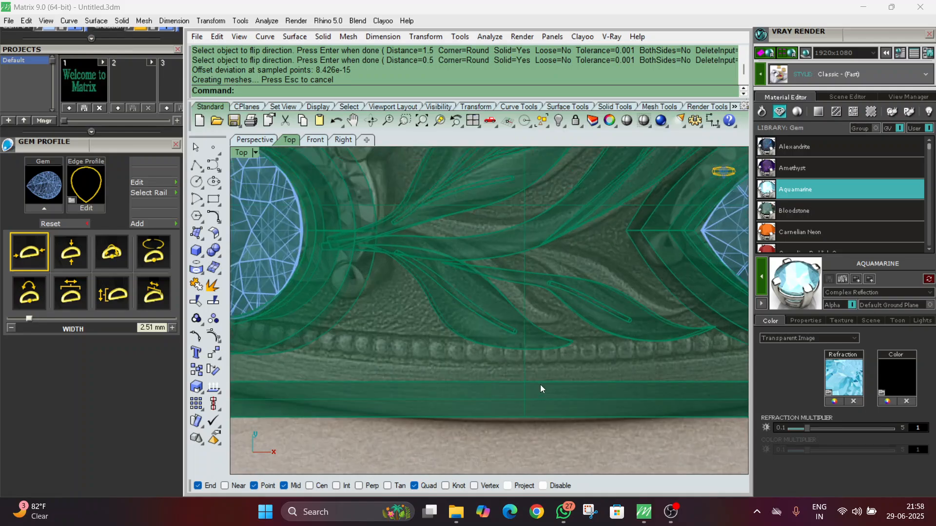
left_click(528, 363)
key("F6")
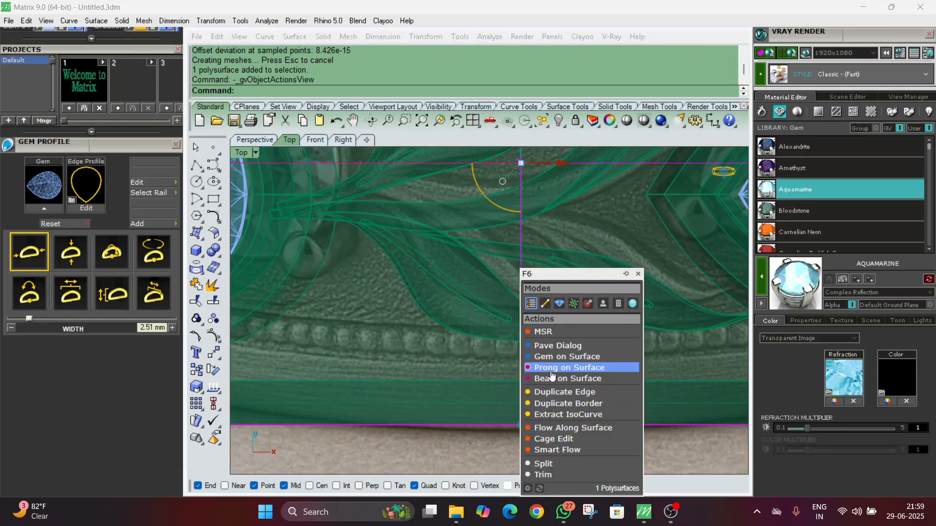
left_click(534, 379)
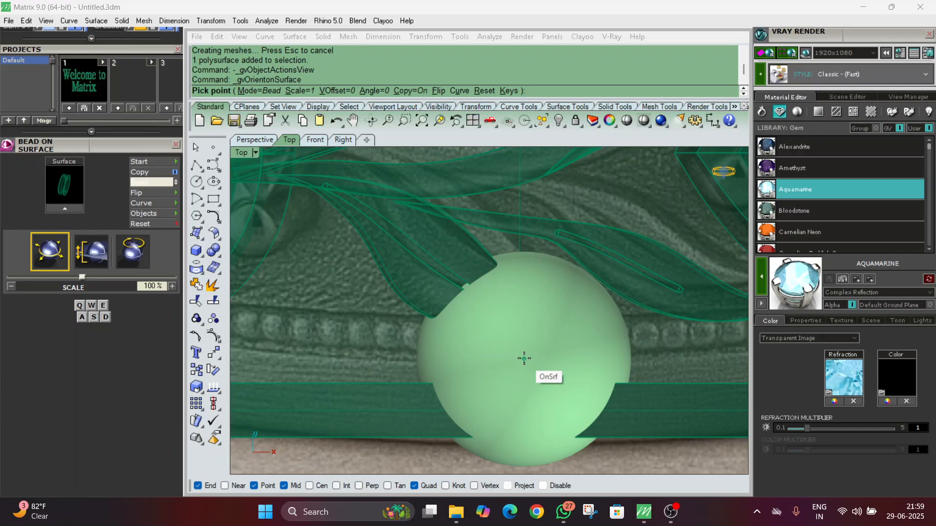
left_click(524, 359)
key("Escape")
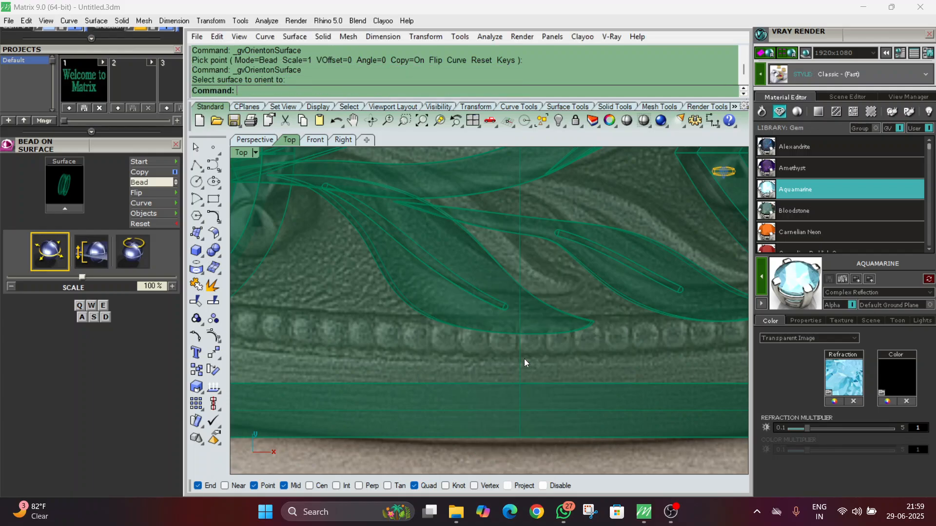
Place one bead on the band's surface at 20% scale, just inside the raised border near the band's centre line
left_click(524, 359)
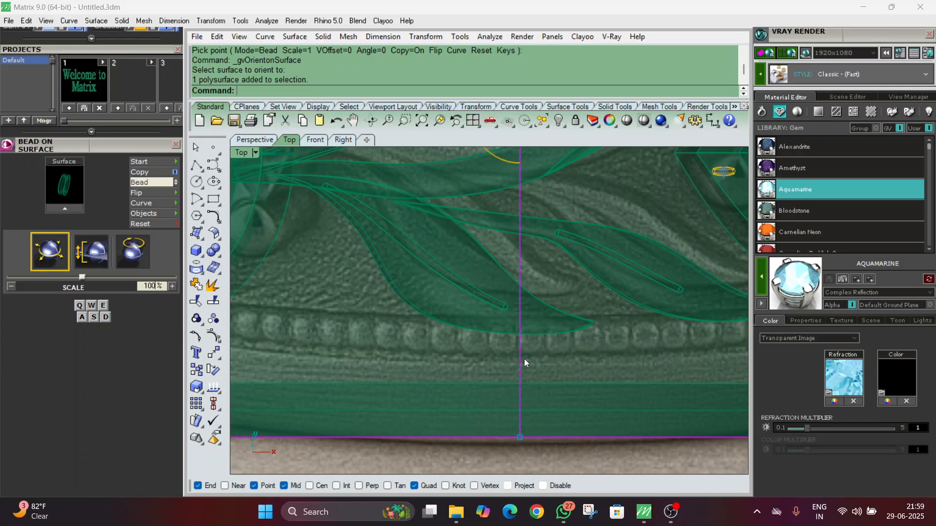
left_click(524, 359)
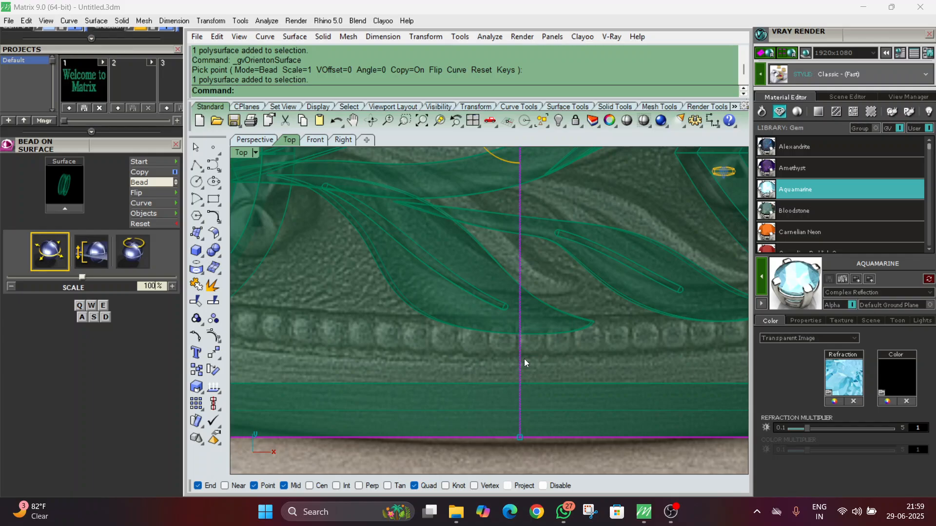
key("F6")
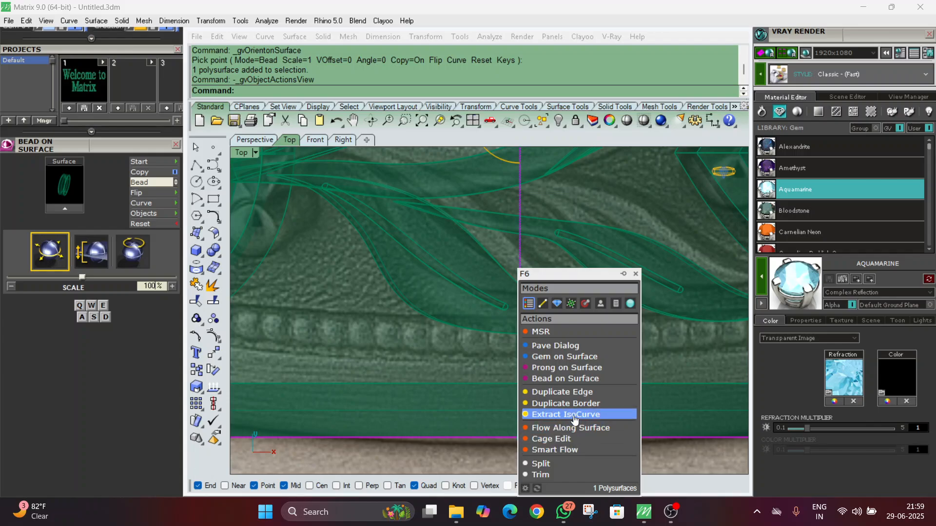
key("Escape")
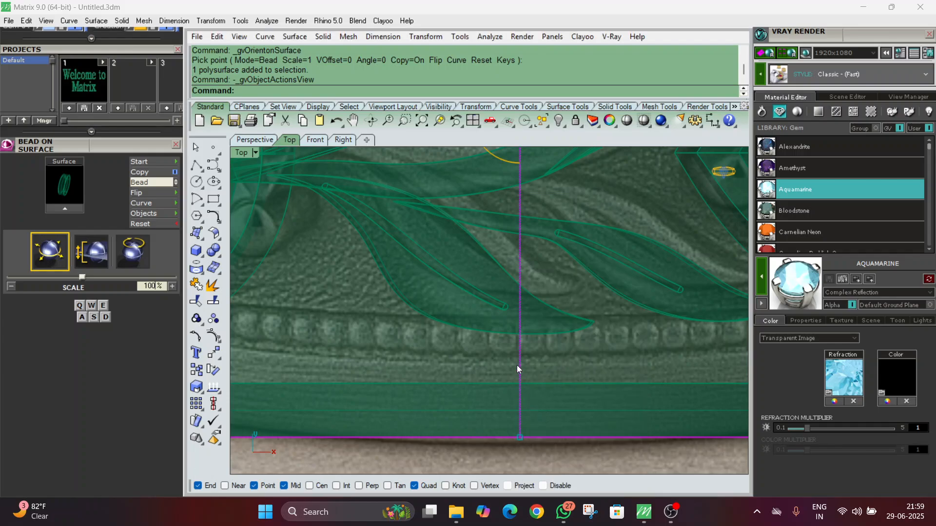
key("F6")
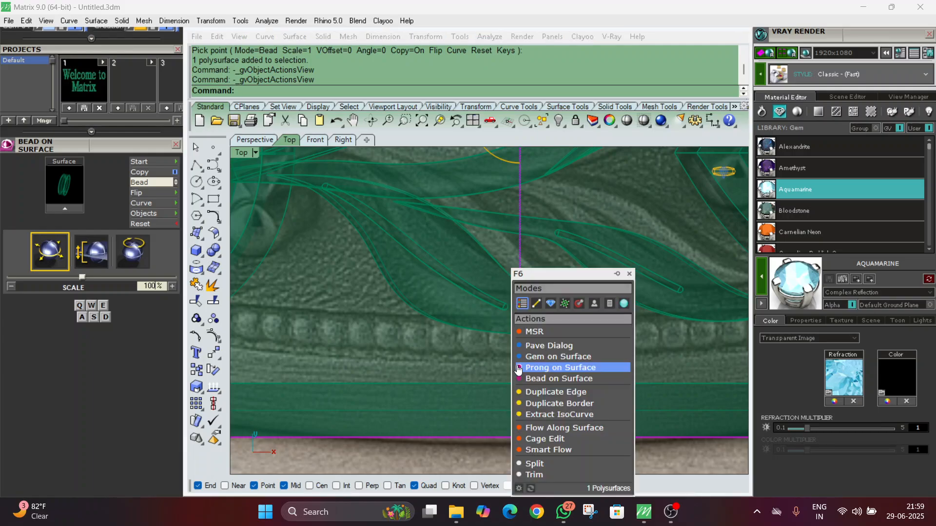
left_click(540, 380)
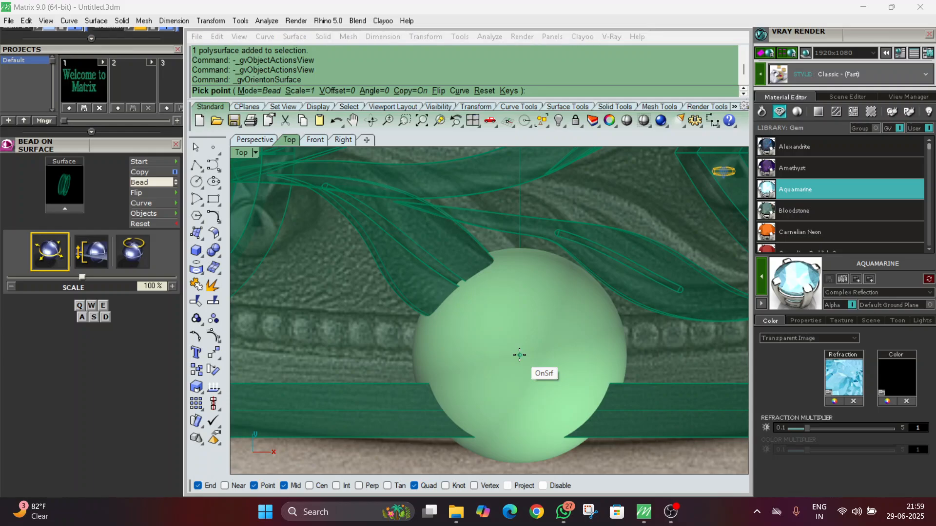
type("qq")
left_click(519, 356)
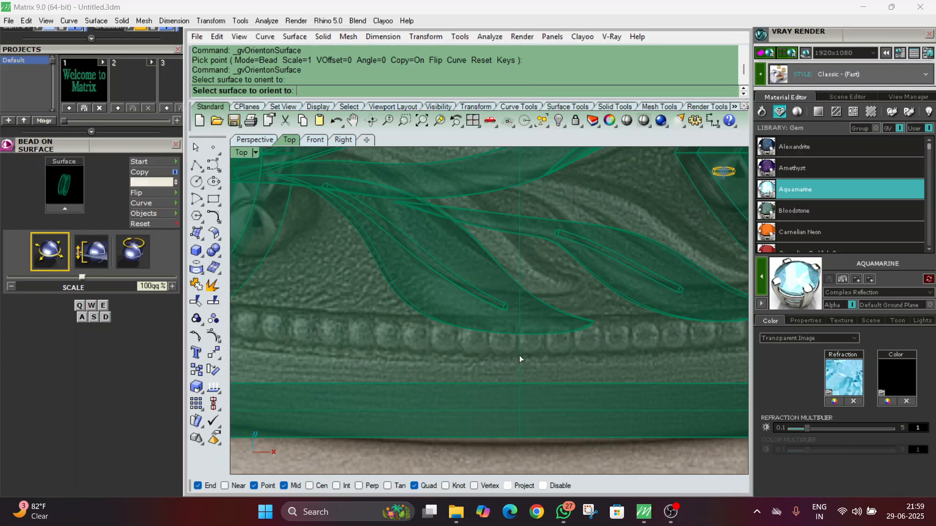
key("q")
key("q")
key("q")
key("q")
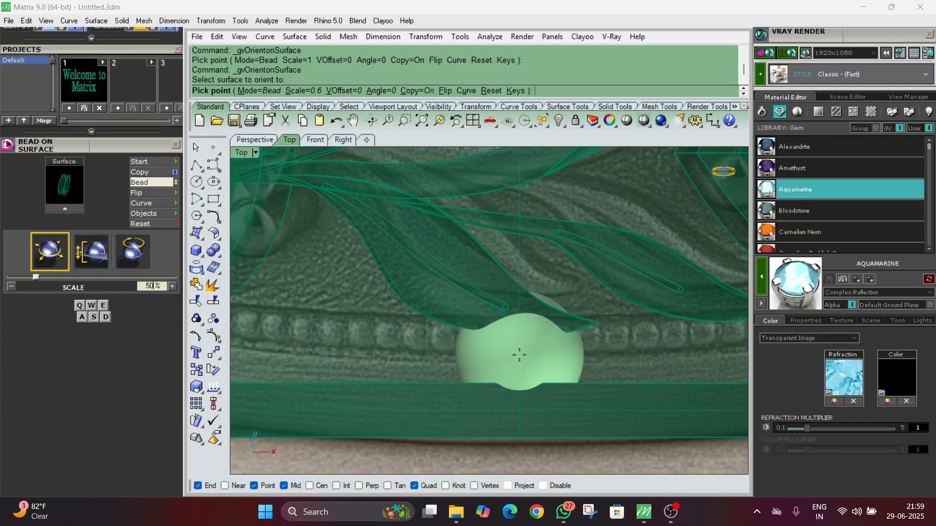
key("q")
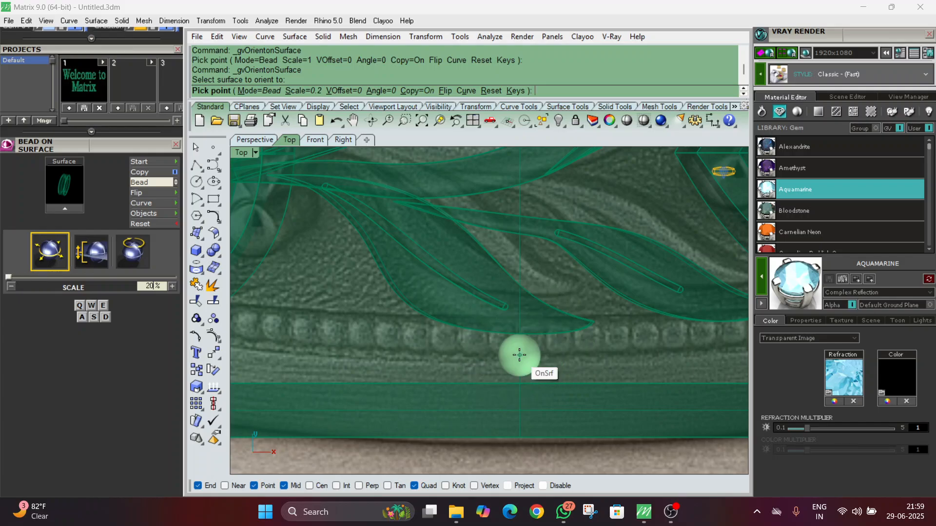
scroll(520, 355, "up", 2)
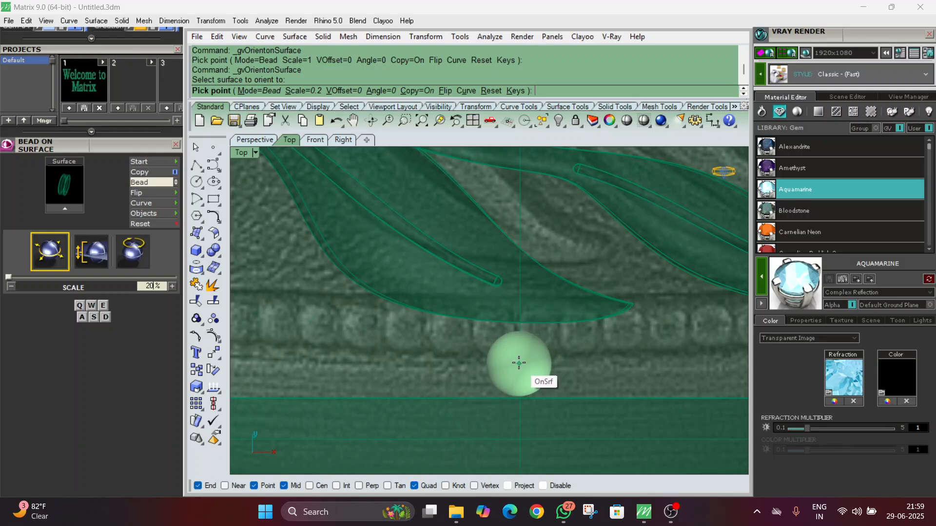
left_click(519, 363)
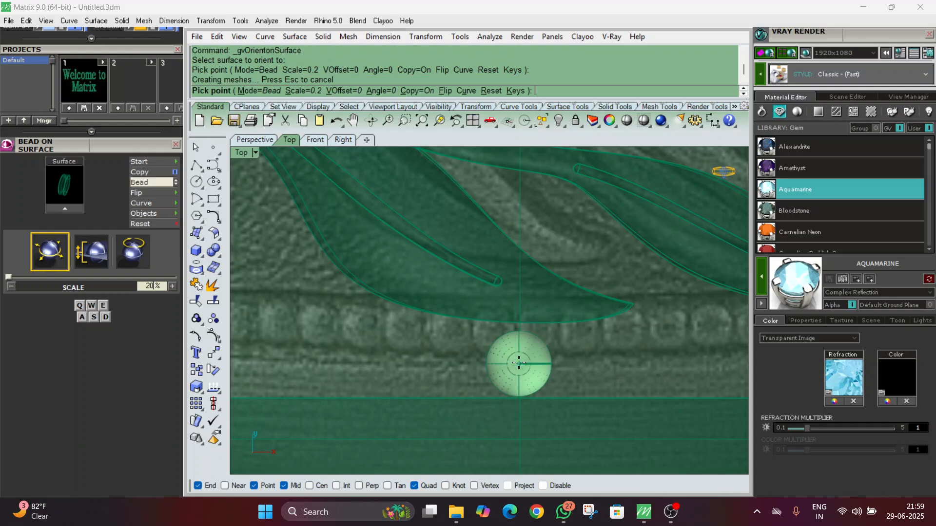
key("Return")
Move the bead onto the band's centre line and up against the raised border's inner edge
scroll(521, 361, "up", 4)
left_click(533, 359)
scroll(521, 354, "up", 2)
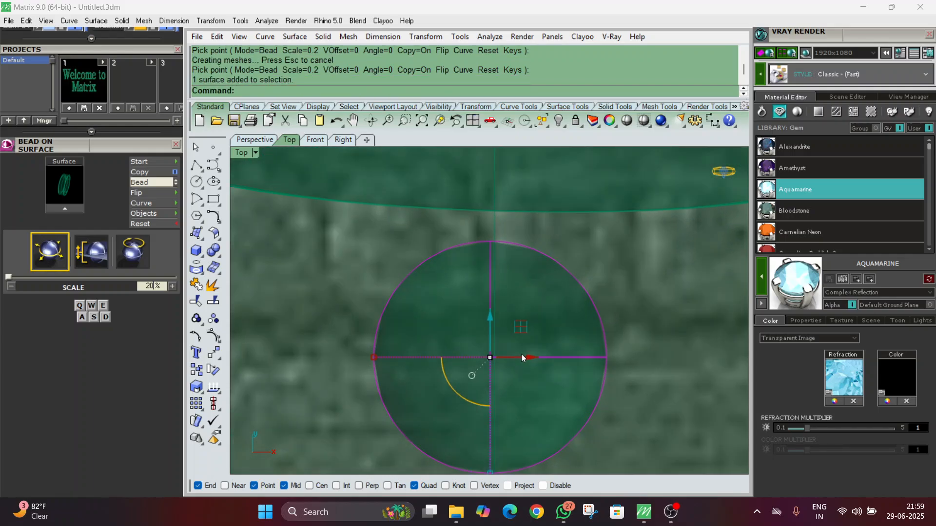
left_click_drag(522, 357, 520, 346)
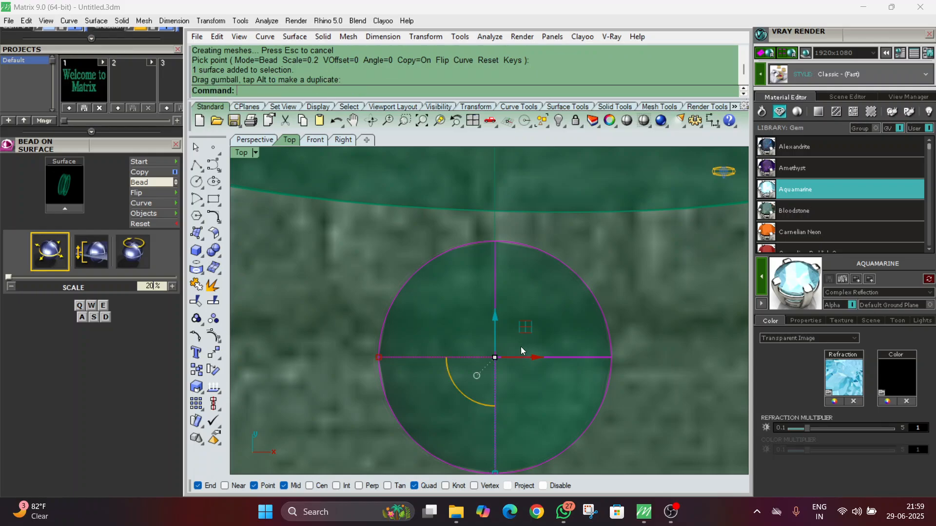
scroll(500, 289, "down", 3)
scroll(501, 302, "up", 2)
left_click_drag(499, 302, 498, 303)
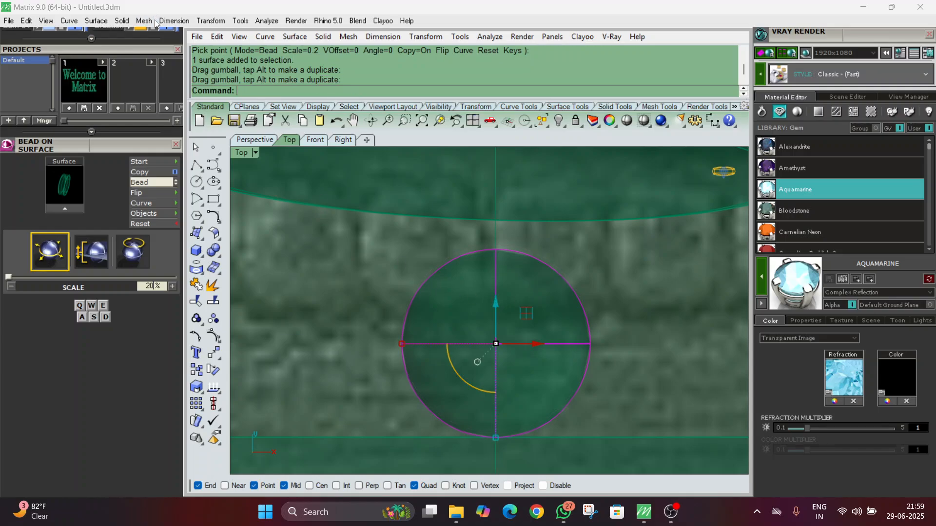
Examine the bead beside the raised border up close in the Perspective view
left_click(266, 140)
scroll(386, 295, "down", 5)
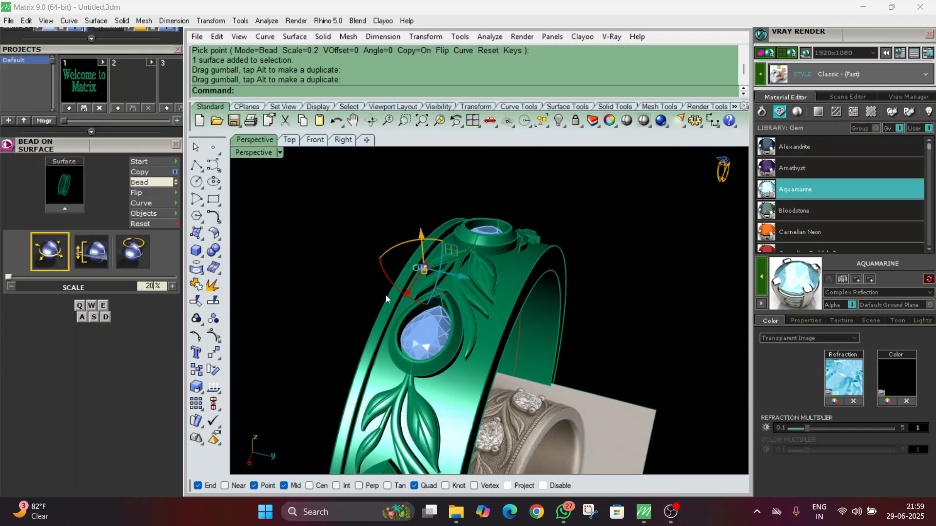
right_click_drag(385, 294, 449, 318)
scroll(423, 194, "up", 5)
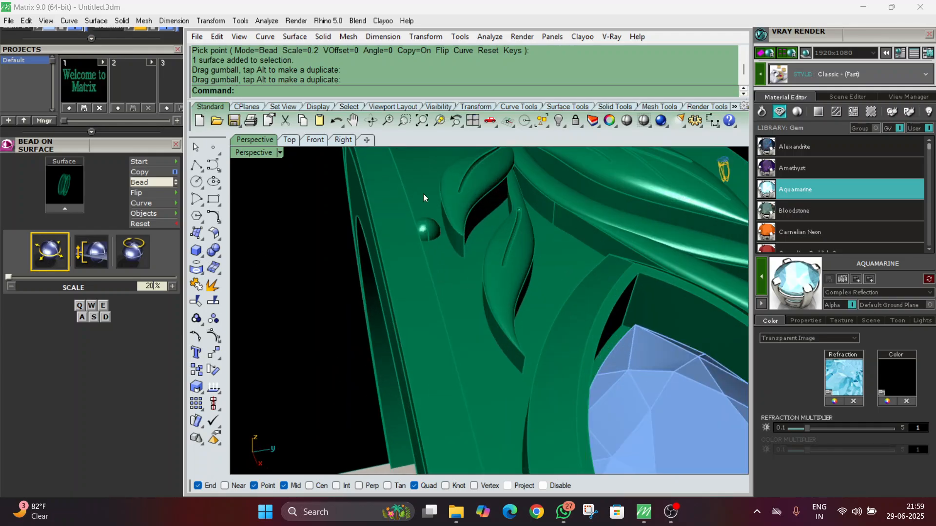
scroll(435, 267, "up", 3)
Try to array the bead along the raised border's inner curve with a distance of 0.3 between items
left_click(429, 294)
type("ayCrv")
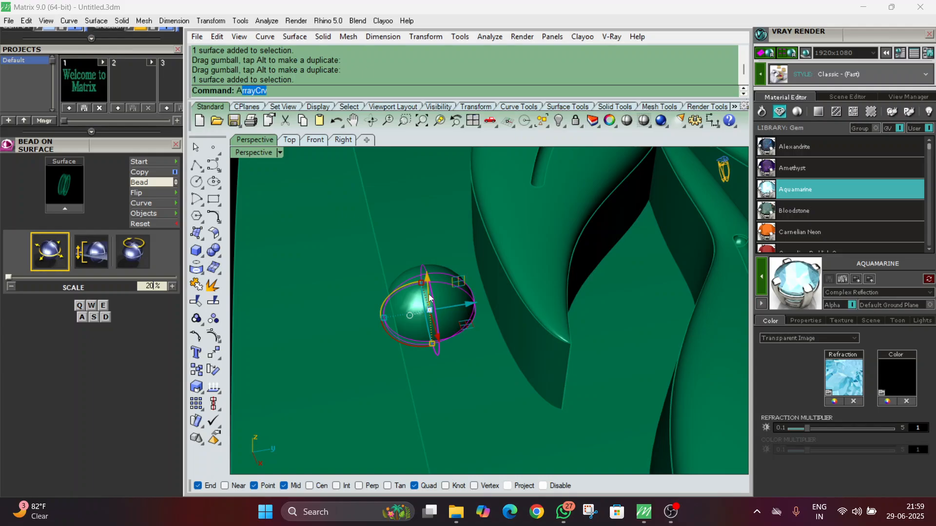
key("Return")
left_click(370, 218)
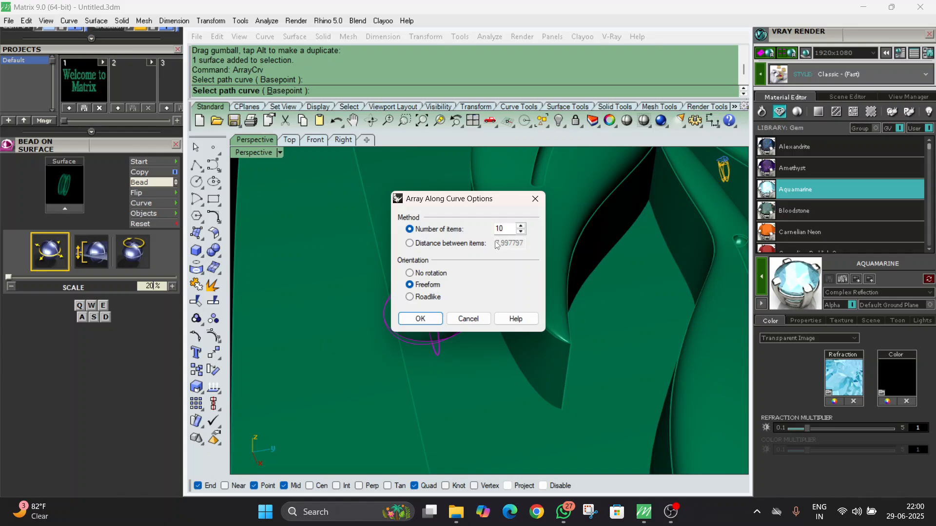
left_click(451, 244)
double_click(510, 245)
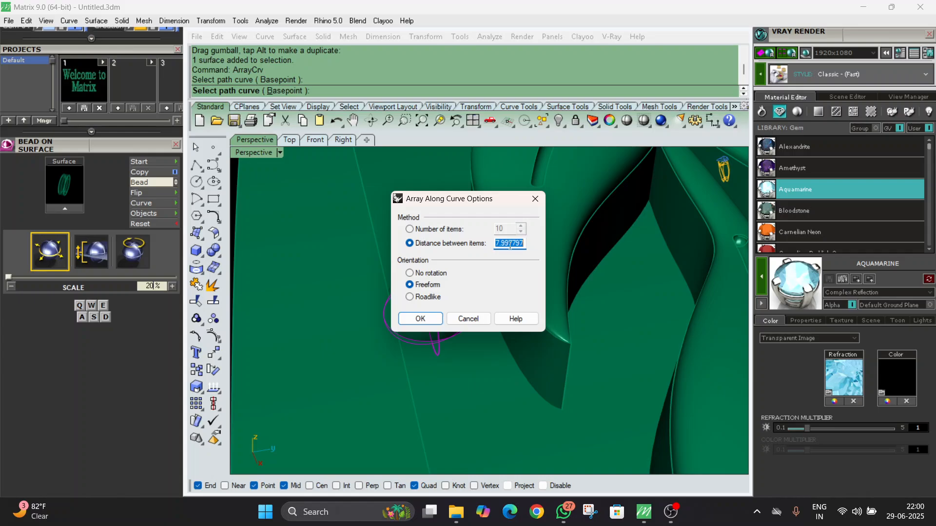
type(".8")
key("Return")
key("ctrl+z")
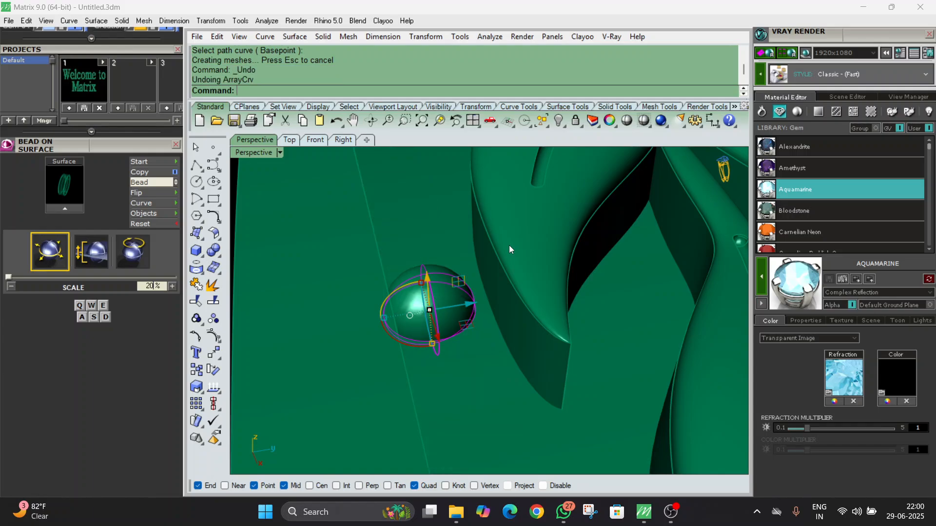
Array the bead along the raised border's inner curve as 267 items with Freeform orientation
key("Return")
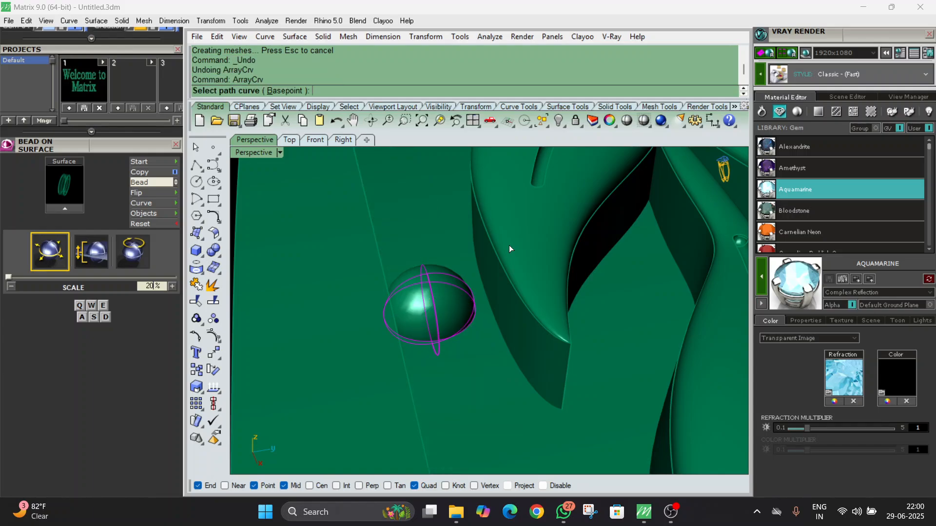
left_click(376, 248)
left_click(458, 233)
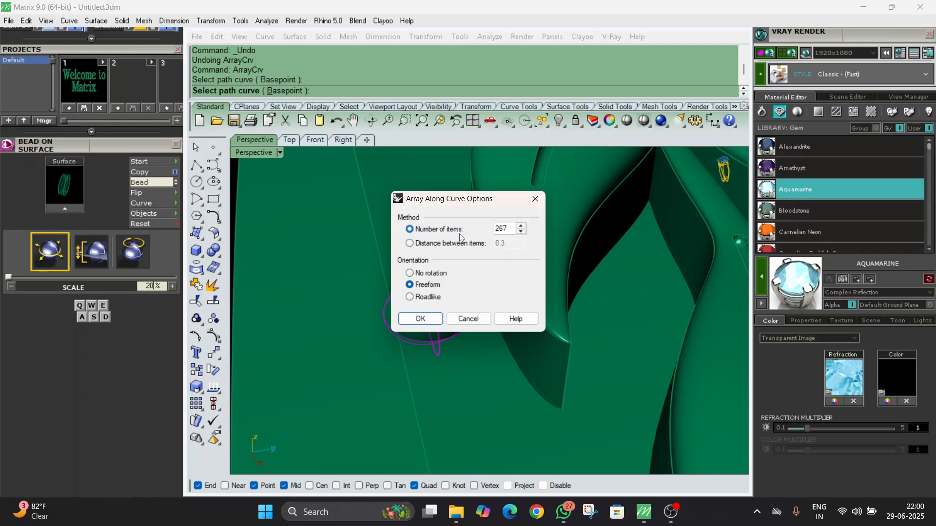
scroll(506, 228, "down", 1)
scroll(506, 229, "up", 1)
left_click(429, 318)
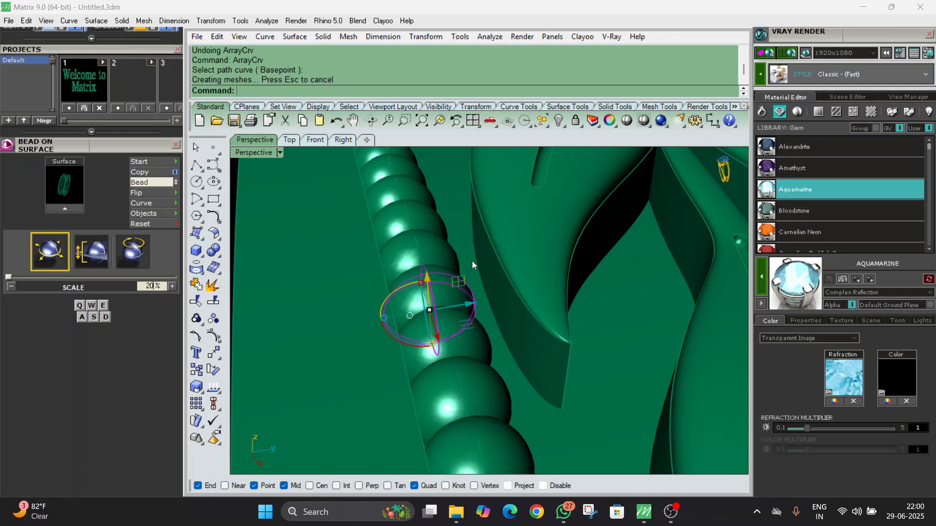
Shift the source bead slightly outward in the Top view so the beaded row sits over the raised border's inner edge
scroll(472, 261, "up", 5)
scroll(461, 308, "down", 9)
right_click_drag(461, 306, 266, 200)
left_click(289, 139)
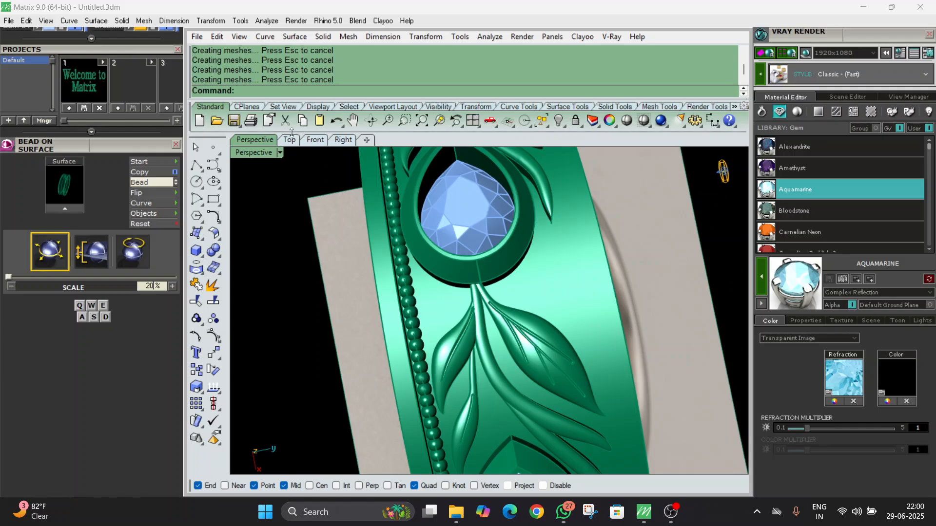
left_click(553, 274)
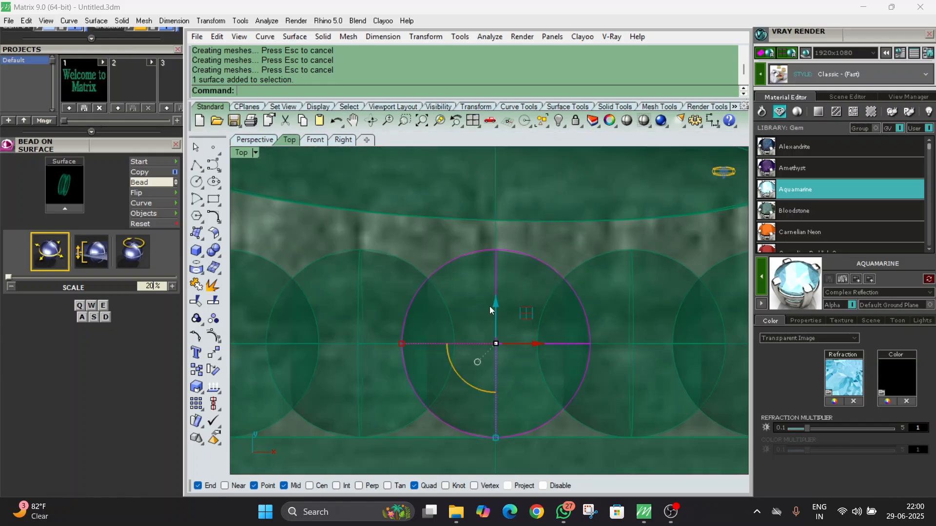
left_click_drag(501, 303, 495, 317)
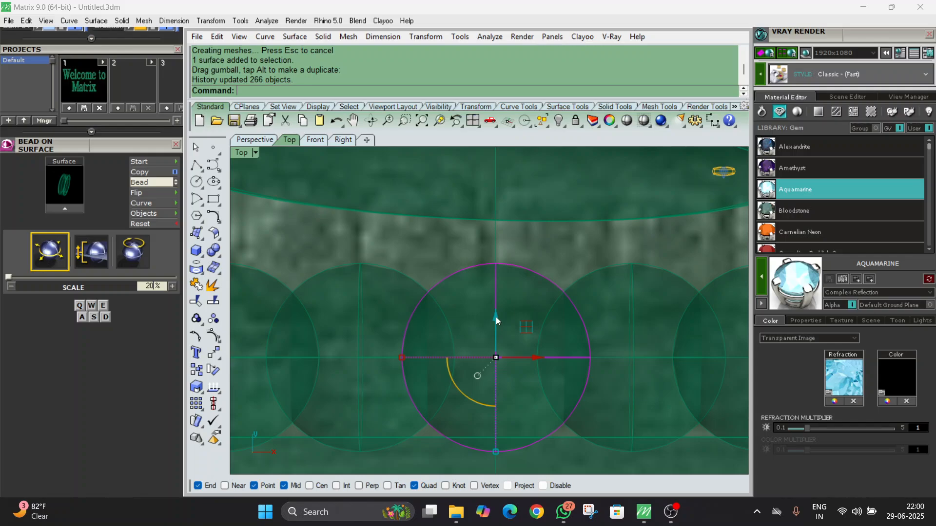
scroll(492, 308, "down", 4)
scroll(491, 308, "up", 2)
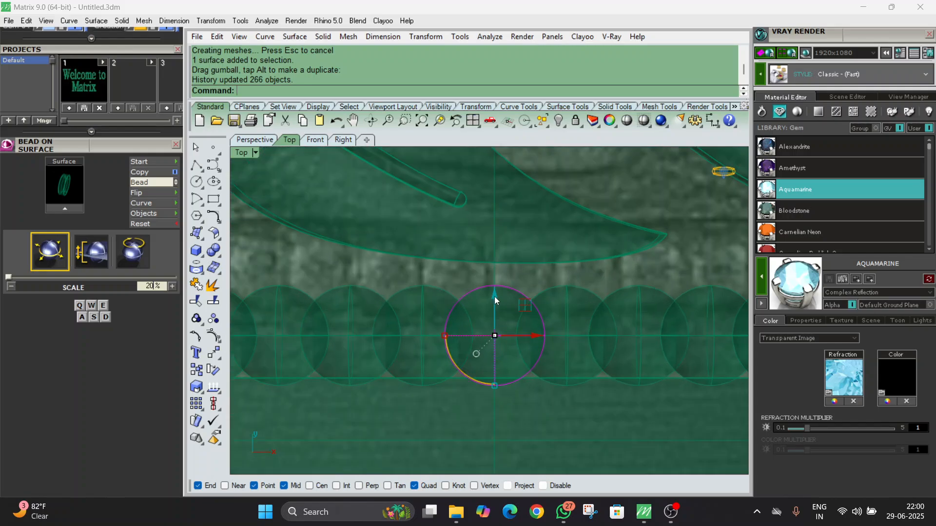
left_click_drag(495, 296, 494, 304)
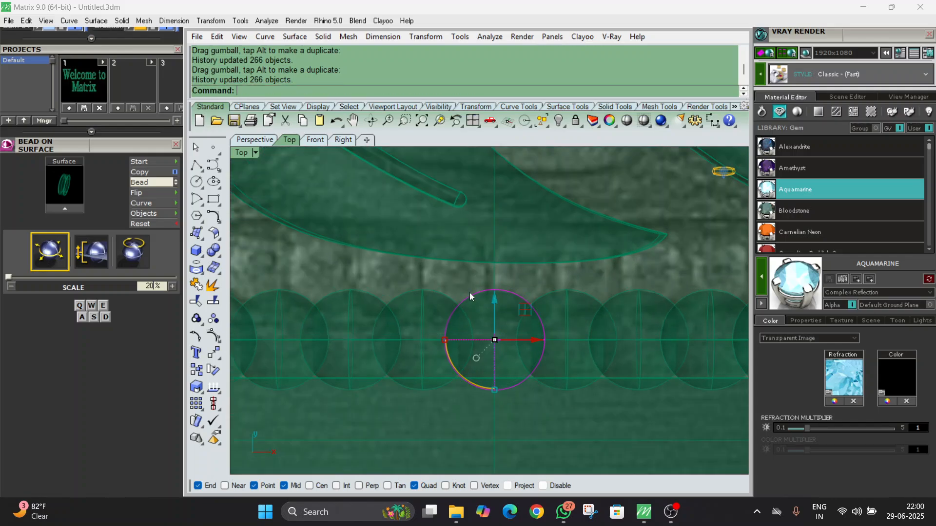
Examine the beaded row in the Perspective view, comparing it before and after the last bead shift
left_click(251, 140)
key("Escape")
scroll(400, 273, "up", 6)
scroll(390, 293, "down", 8)
right_click_drag(285, 258, 419, 229)
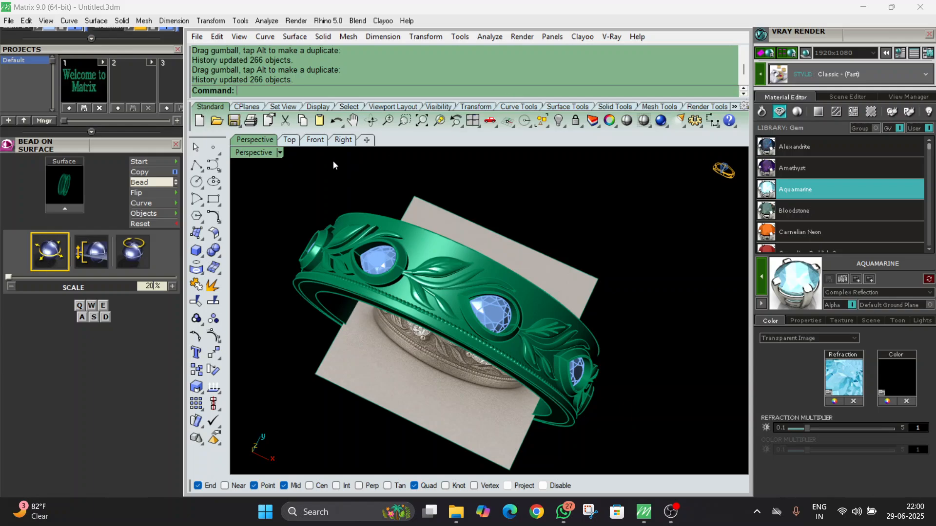
scroll(422, 297, "up", 8)
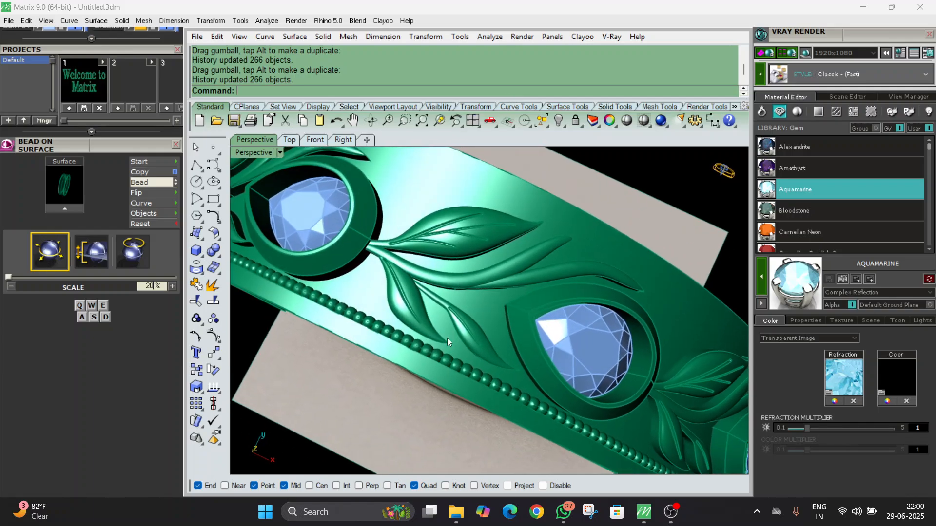
key("ctrl+z")
scroll(429, 342, "up", 4)
key("ctrl+y")
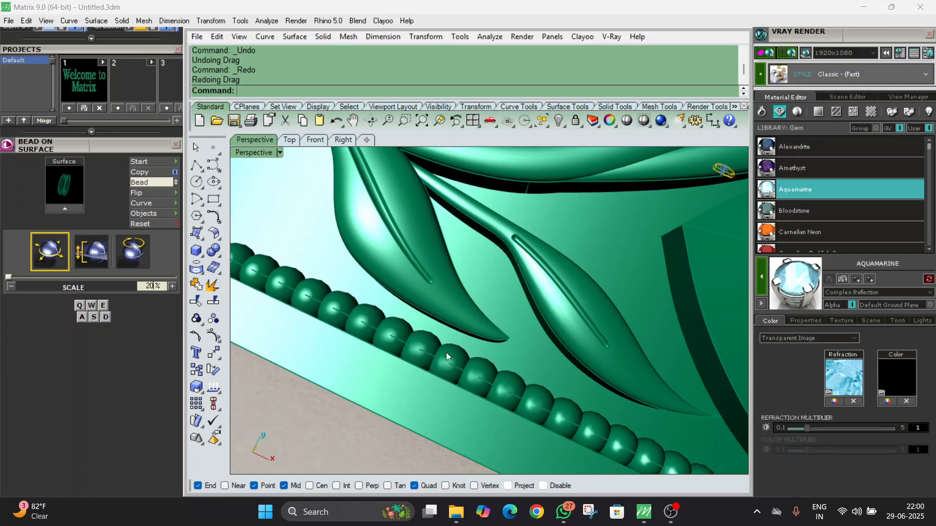
Raise the source bead of the beaded row vertically by 0.1
scroll(429, 336, "up", 3)
left_click(409, 315)
right_click_drag(437, 320, 404, 276)
scroll(418, 186, "up", 7)
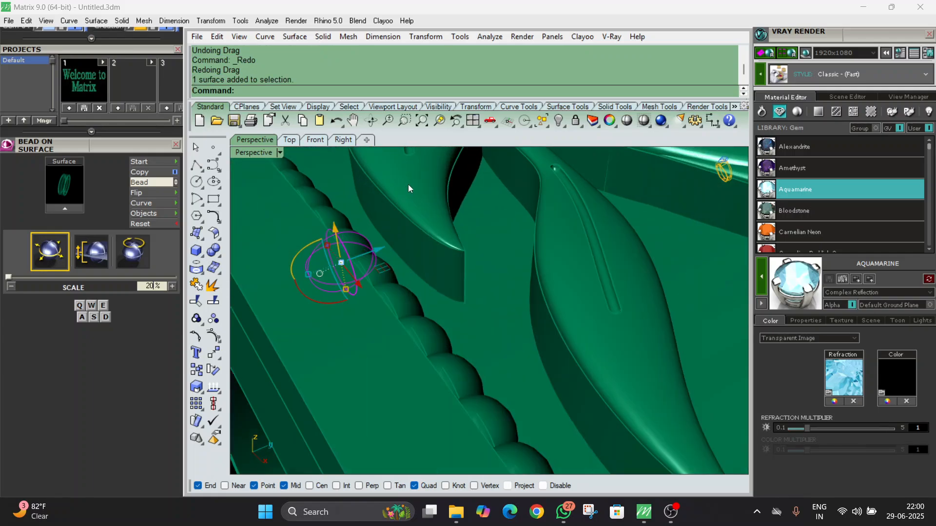
right_click_drag(408, 184, 360, 213)
scroll(396, 225, "down", 10)
right_click_drag(445, 259, 353, 265)
scroll(378, 207, "up", 7)
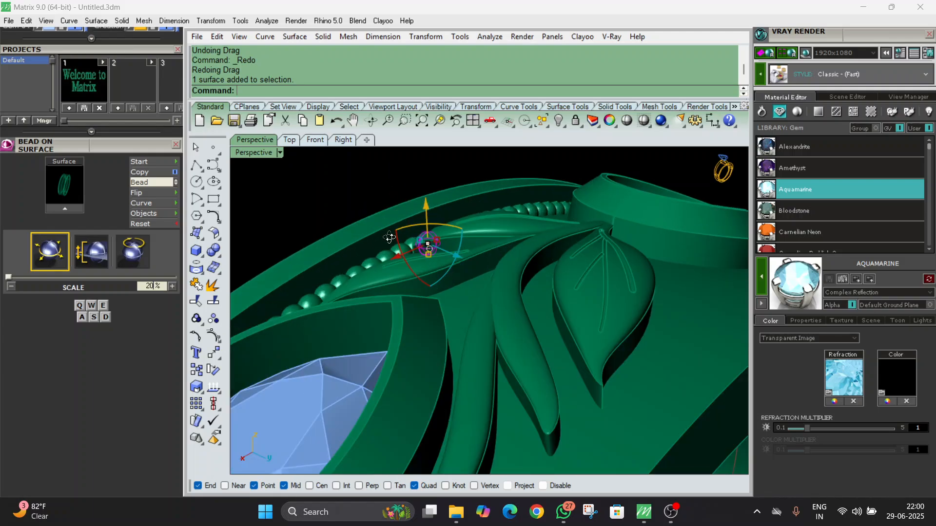
scroll(396, 250, "up", 4)
right_click_drag(390, 241, 436, 231)
scroll(397, 250, "up", 3)
scroll(438, 234, "up", 7)
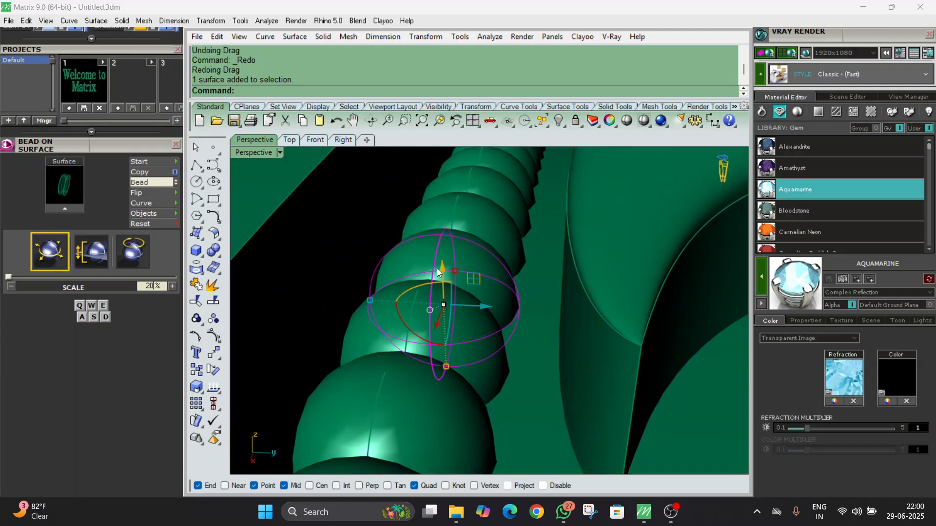
left_click_drag(440, 269, 441, 268)
left_click(441, 271)
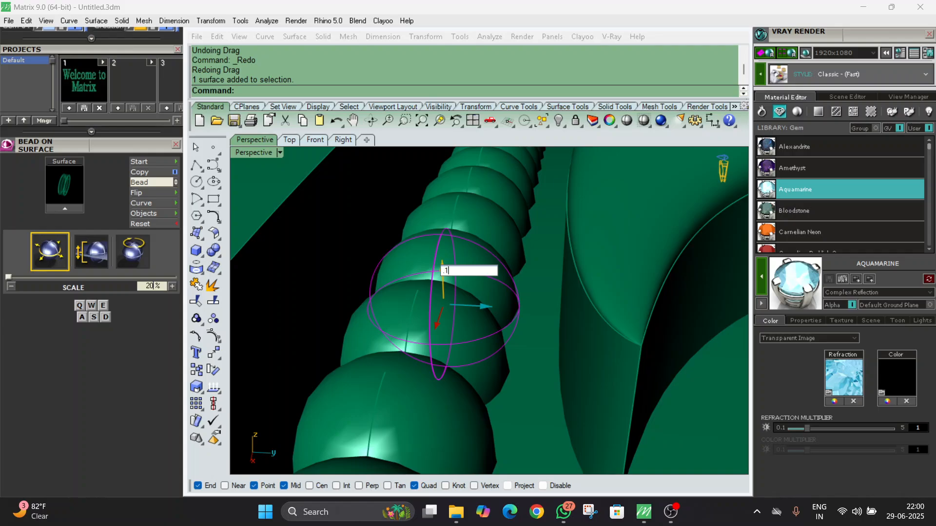
type(".1")
key("Return")
scroll(452, 273, "down", 5)
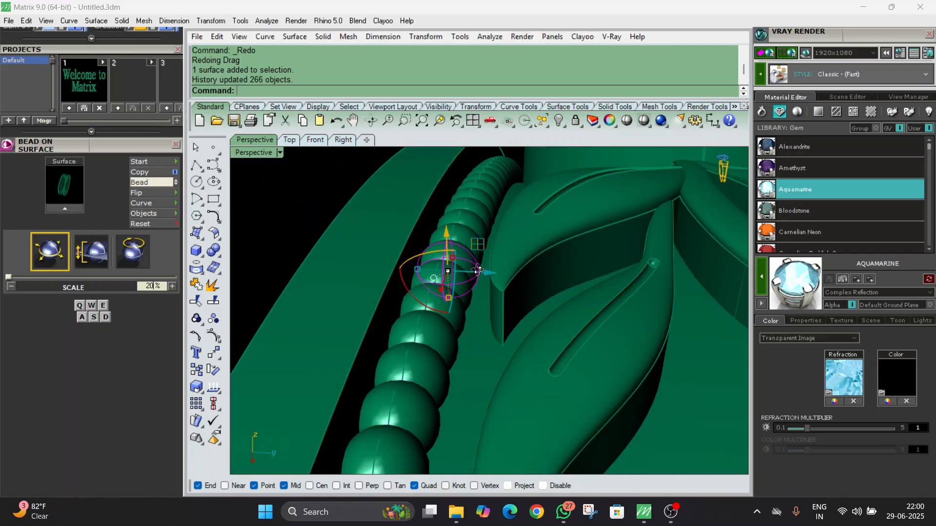
key("Escape")
Fillet both outer edges of the raised border beside the beaded row with a 0.2 radius
right_click_drag(452, 273, 472, 248)
scroll(399, 206, "down", 5)
scroll(399, 209, "down", 5)
right_click_drag(399, 210, 397, 264)
scroll(423, 264, "down", 4)
scroll(399, 237, "up", 5)
type("FilletEdge")
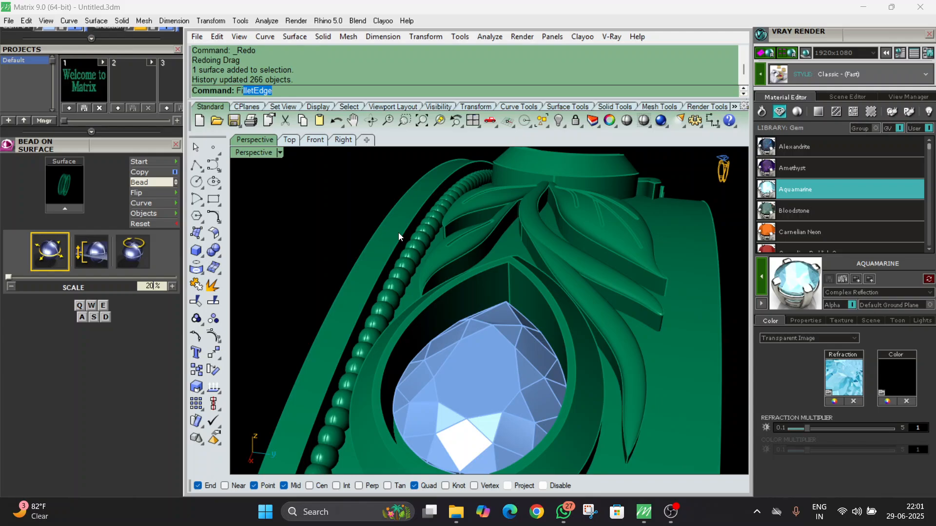
key("Return")
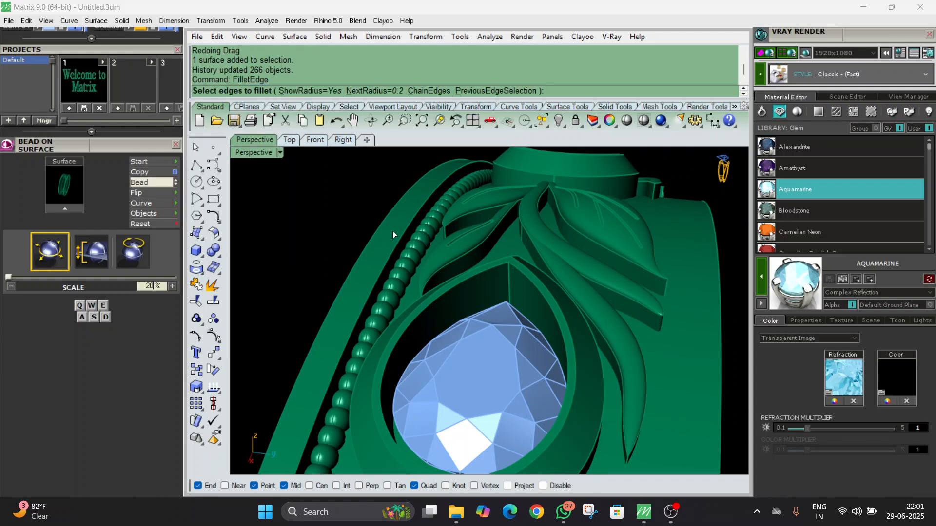
left_click(395, 251)
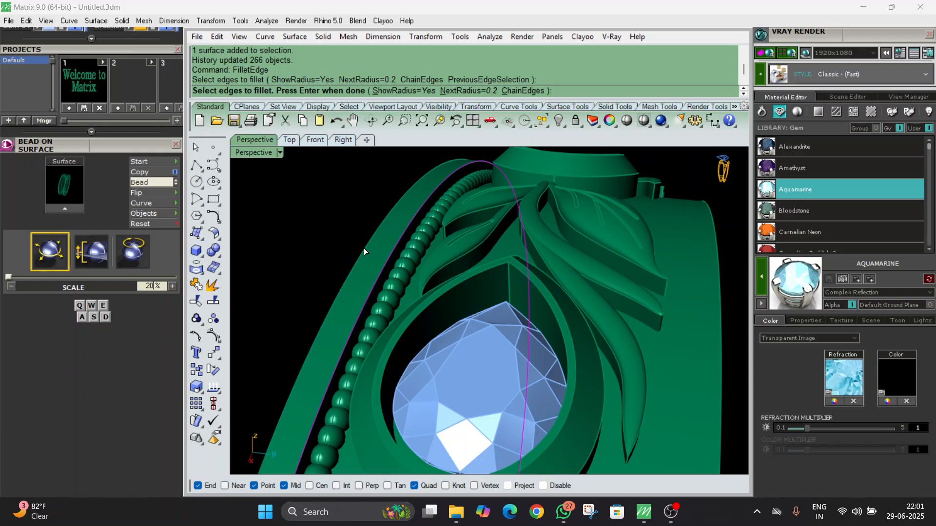
left_click(364, 248)
key("Return")
key("Return")
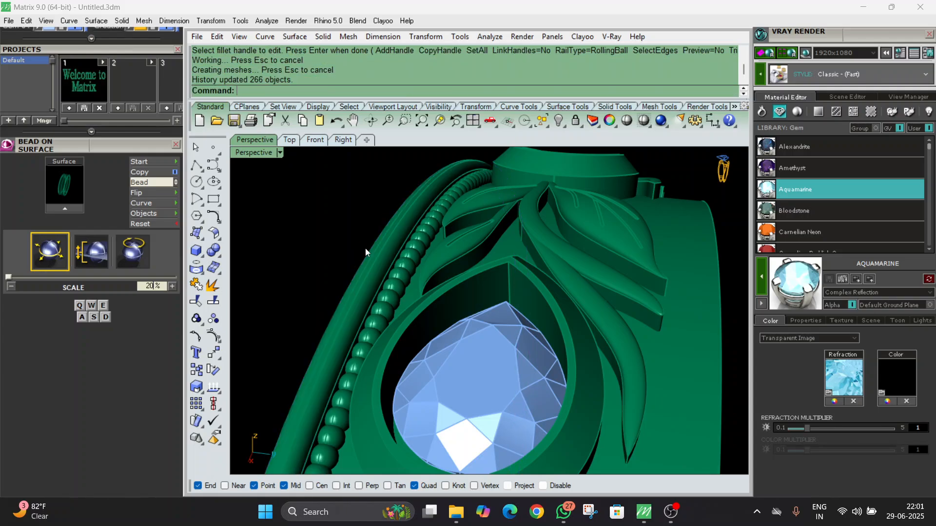
Mirror the filleted border, its beaded row and curves to the band's opposite edge, across a horizontal plane through origin 0
right_click_drag(365, 247, 472, 250)
scroll(472, 250, "down", 9)
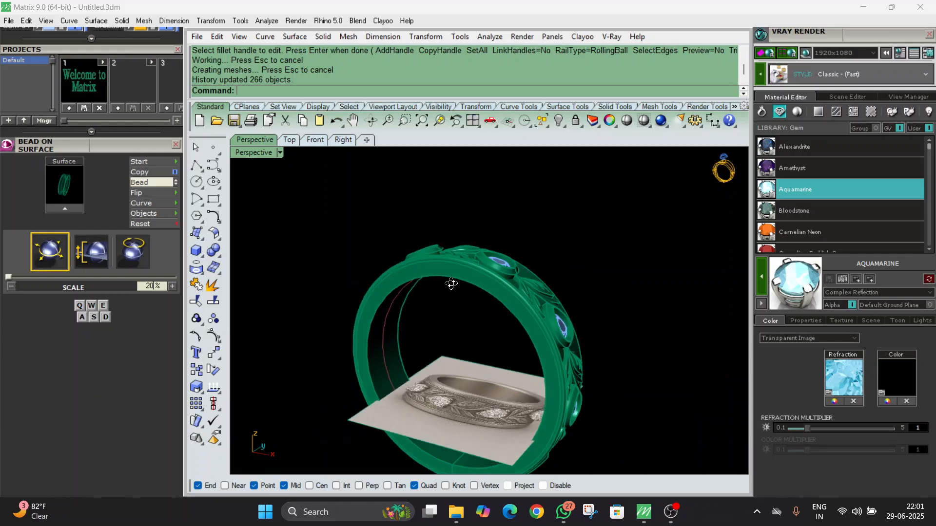
right_click_drag(452, 282, 463, 320)
scroll(463, 321, "up", 8)
left_click(289, 139)
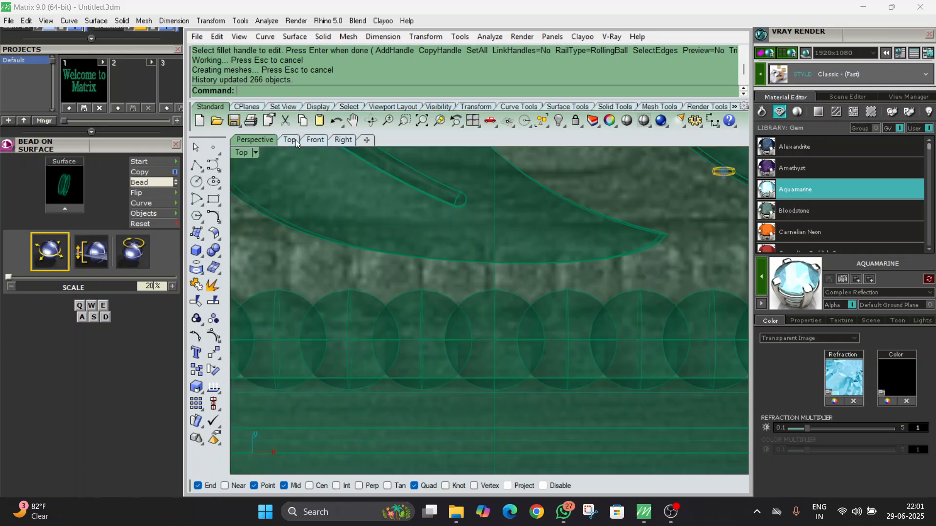
scroll(443, 259, "down", 5)
scroll(443, 259, "down", 4)
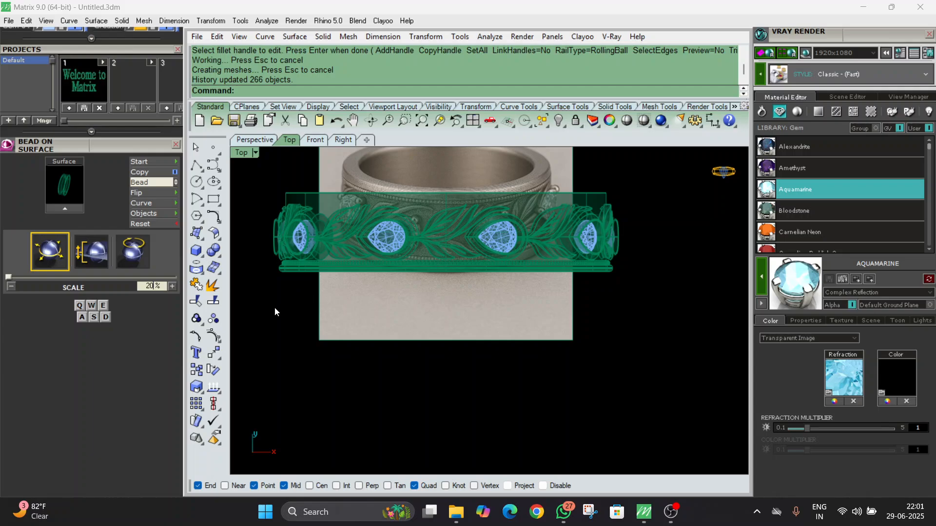
left_click_drag(271, 281, 640, 260)
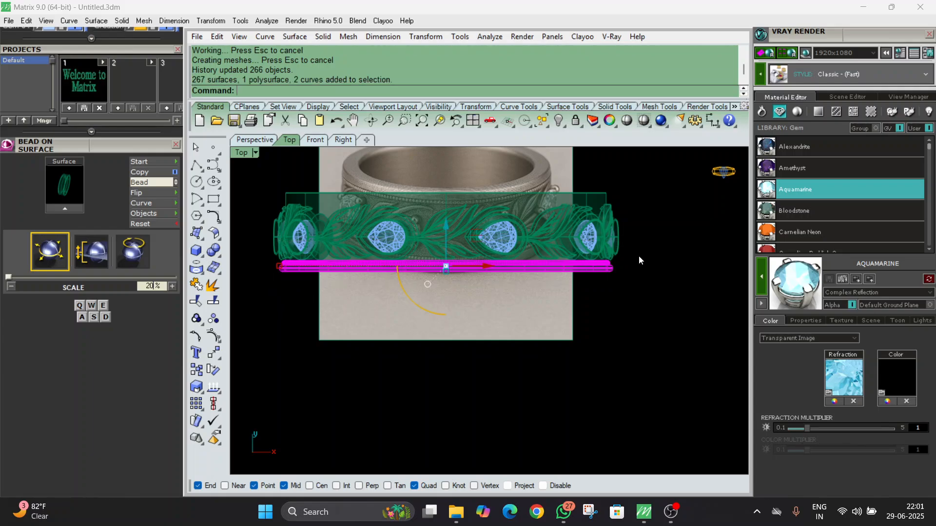
type("i")
key("BackSpace")
key("BackSpace")
type("mi")
key("Return")
type("0")
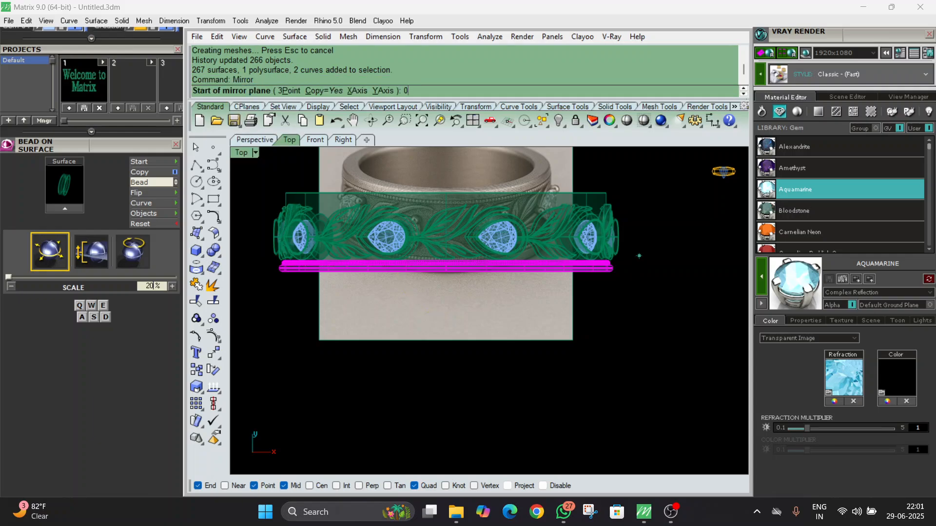
key("Return")
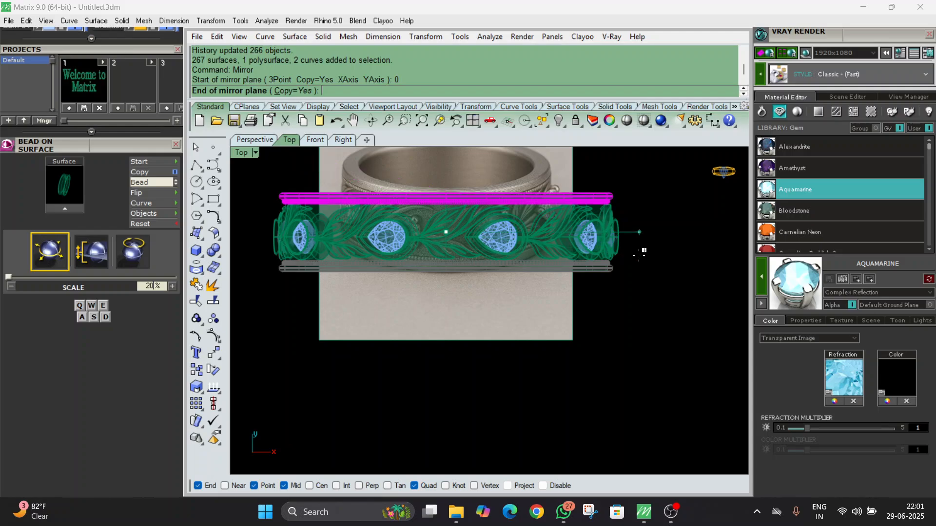
left_click(645, 226)
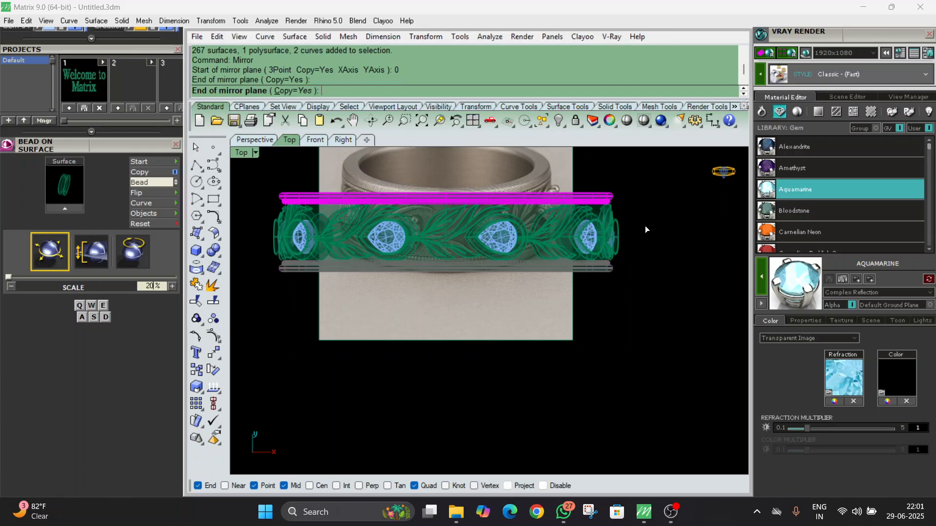
Check the mirrored borders against the reference, and unhide the selected flat leaf and pear diamond motif strip
left_click(254, 139)
right_click_drag(378, 200, 361, 170)
scroll(458, 307, "up", 4)
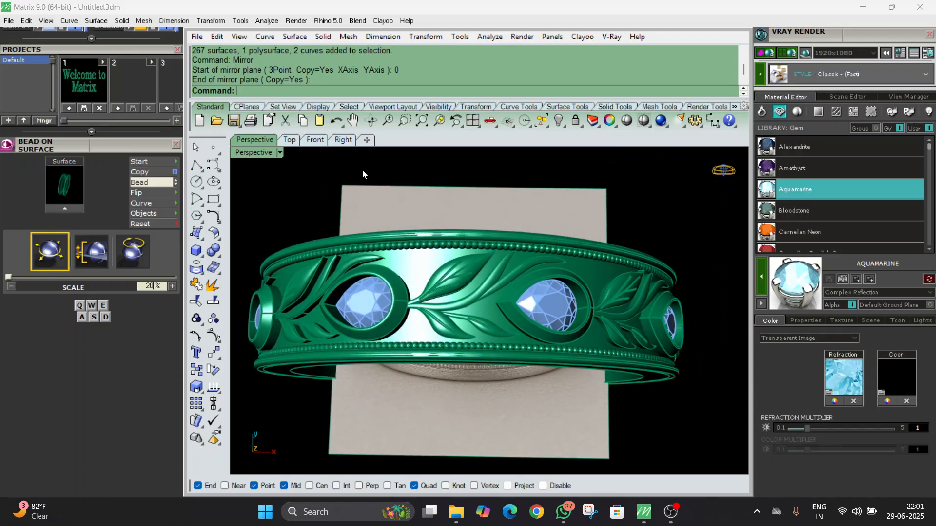
left_click(298, 140)
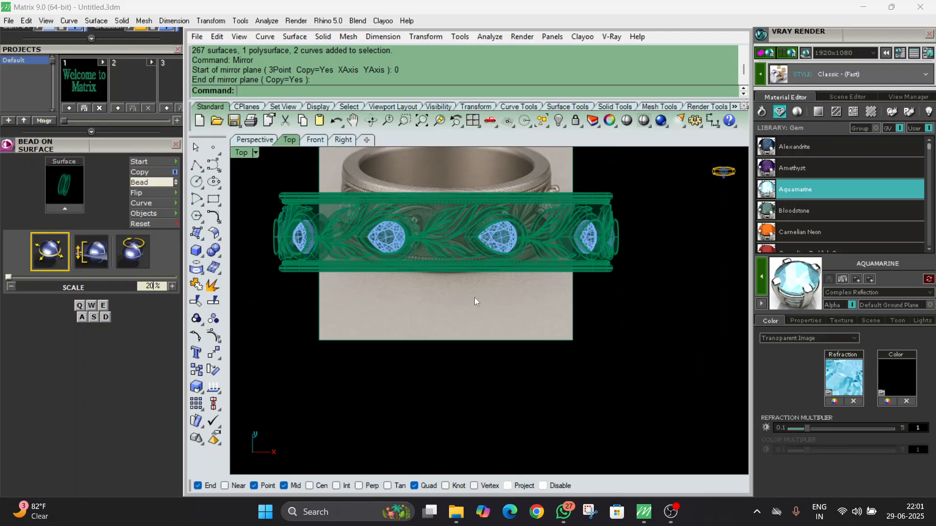
scroll(435, 199, "up", 4)
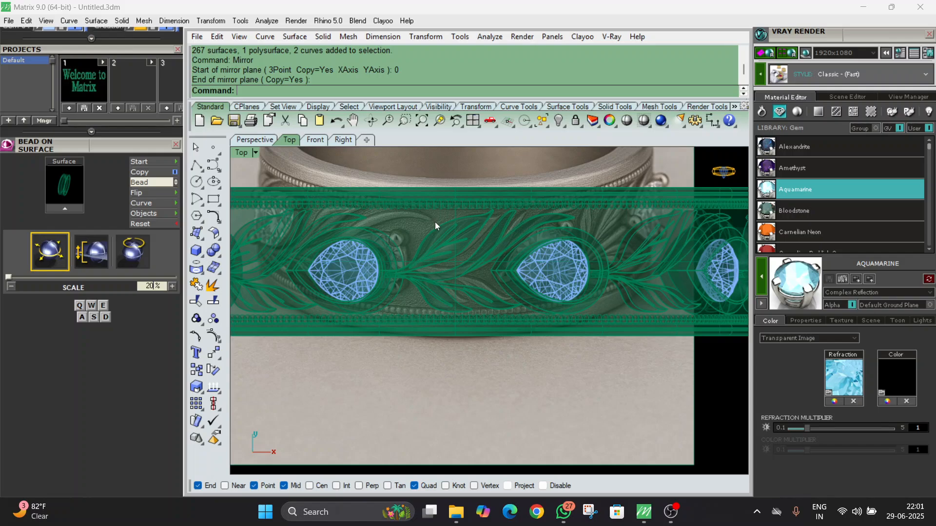
scroll(356, 263, "down", 5)
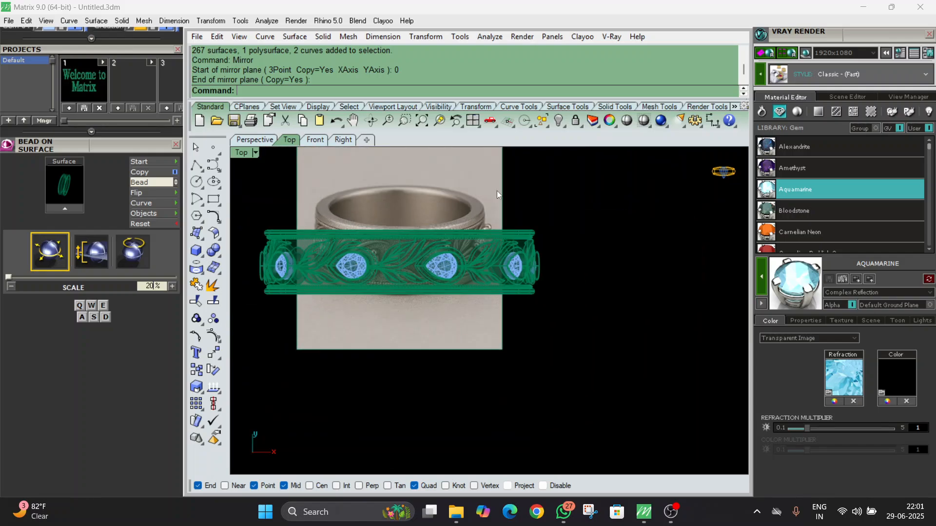
left_click(566, 127)
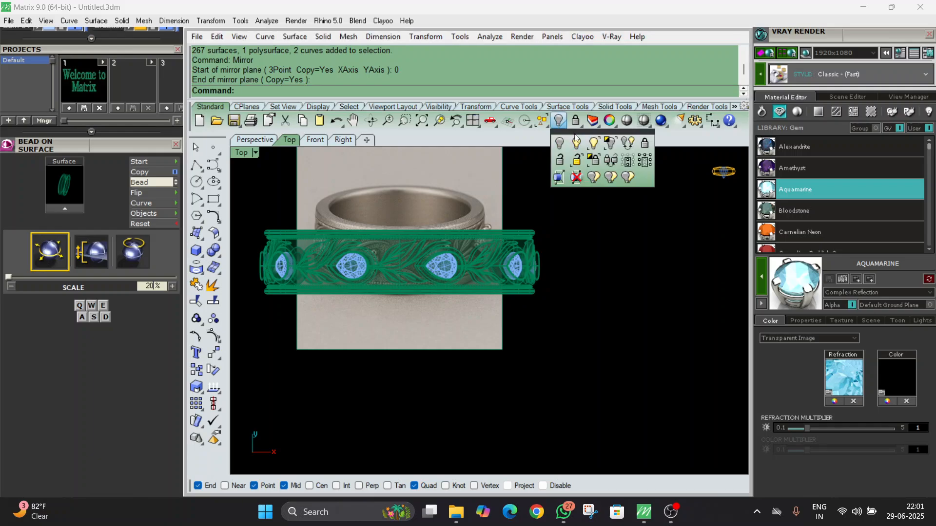
left_click(599, 148)
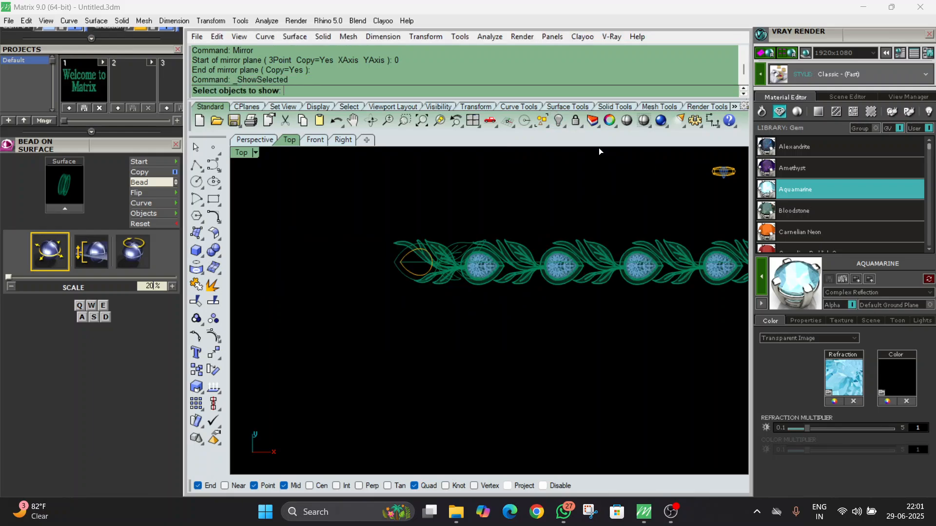
left_click(580, 244)
key("Return")
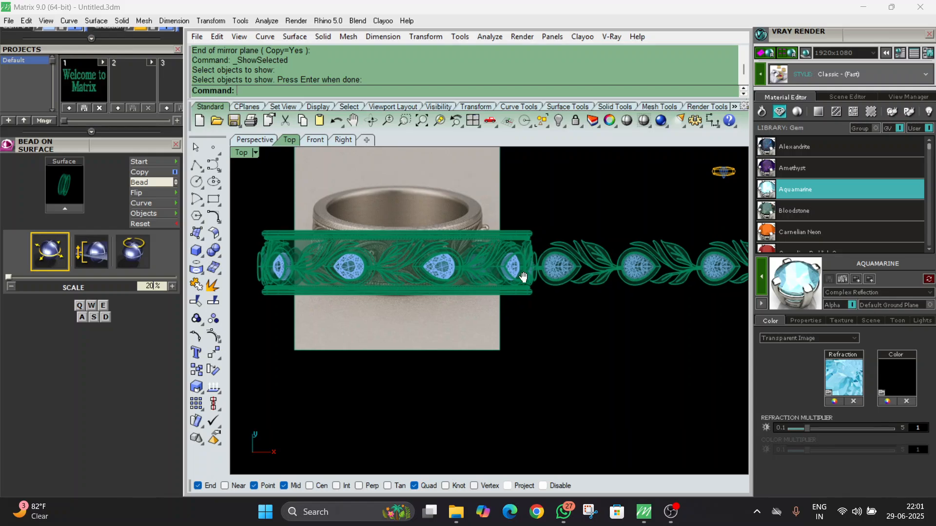
right_click_drag(523, 276, 322, 287)
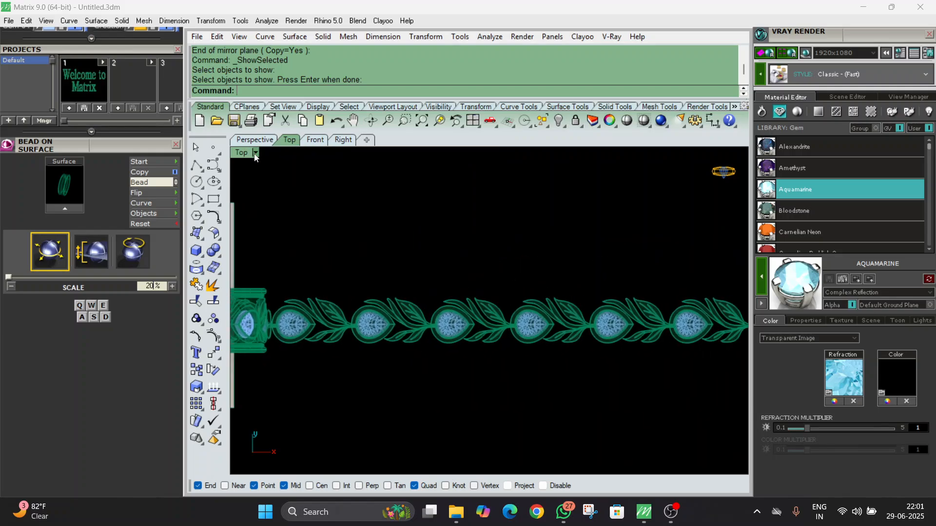
Remove the slender upper leaf beside the second-to-last pear diamond from the flat motif strip's group
scroll(434, 308, "down", 5)
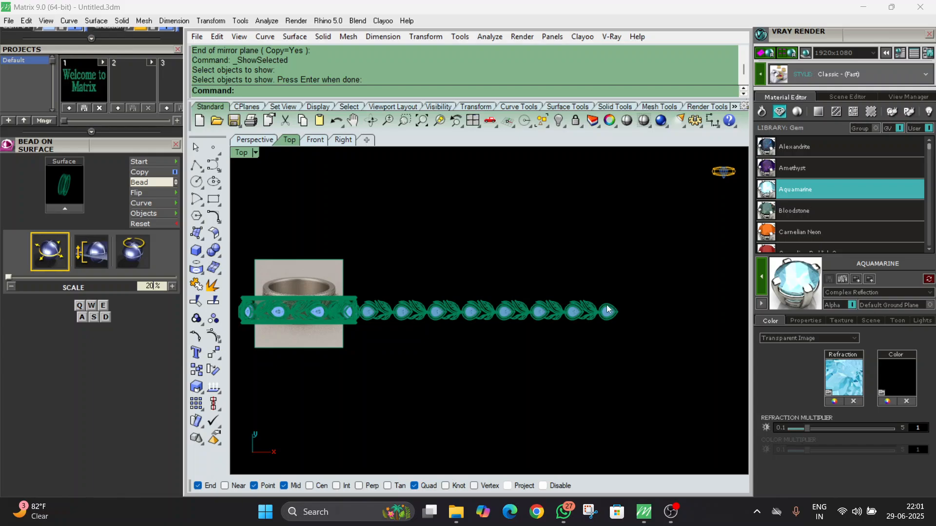
scroll(590, 312, "up", 10)
key("ctrl+a")
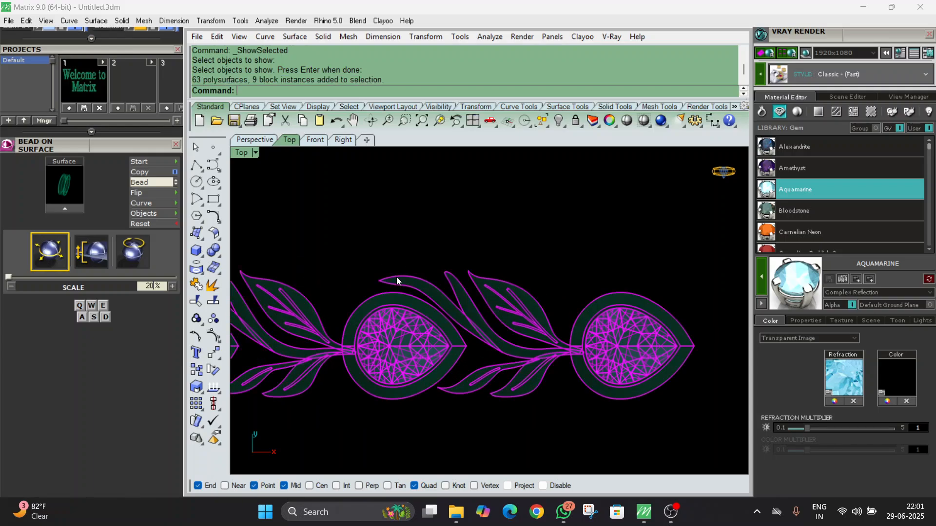
left_click(301, 226)
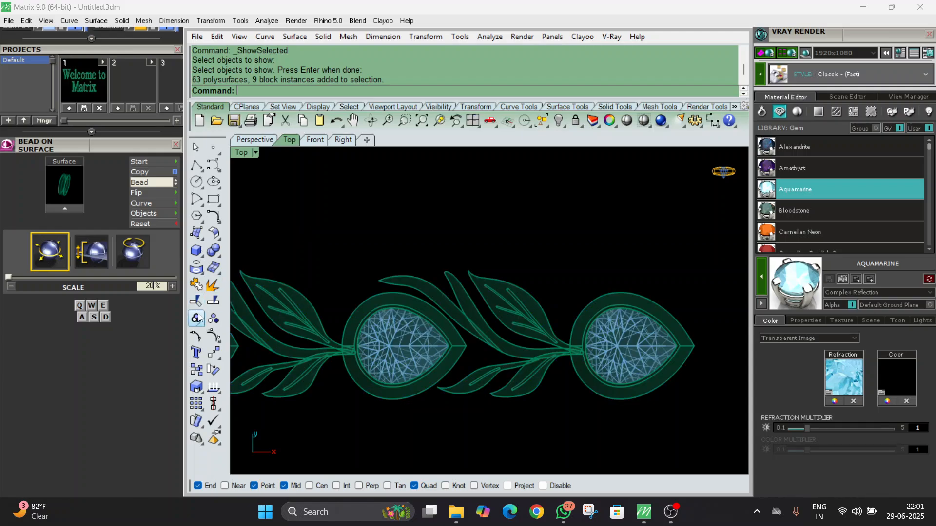
left_click(200, 321)
left_click(269, 322)
left_click(417, 280)
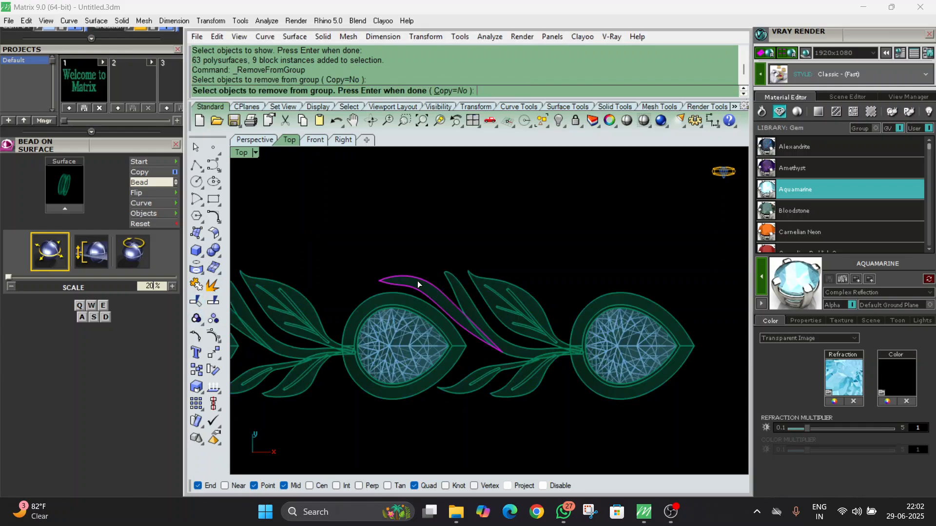
key("Return")
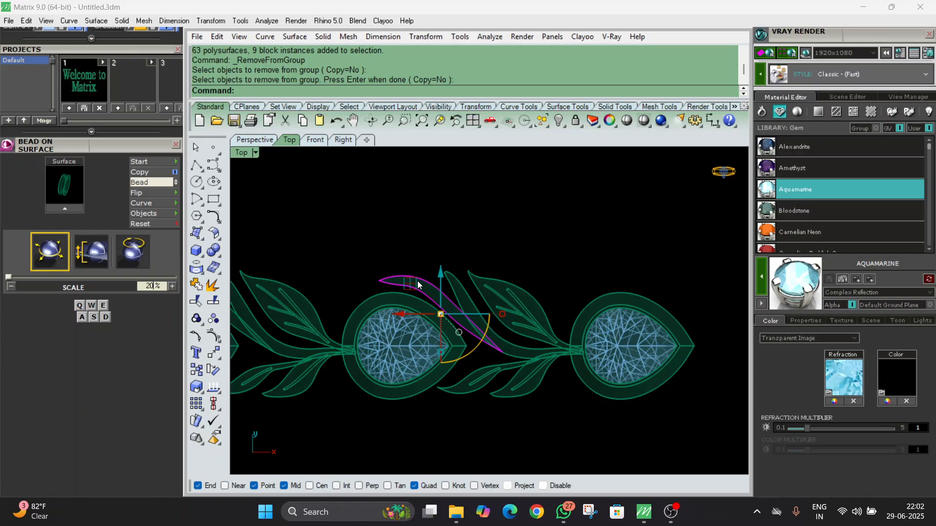
type("c4")
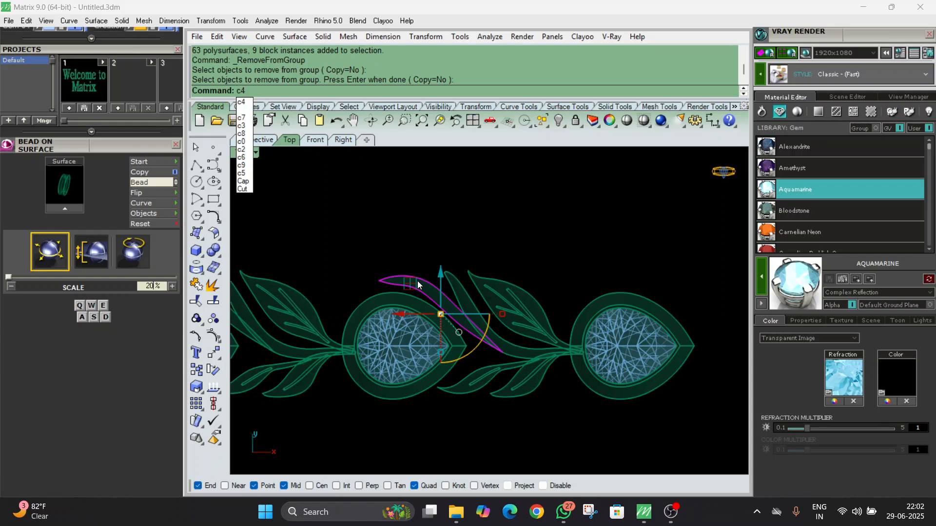
key("Return")
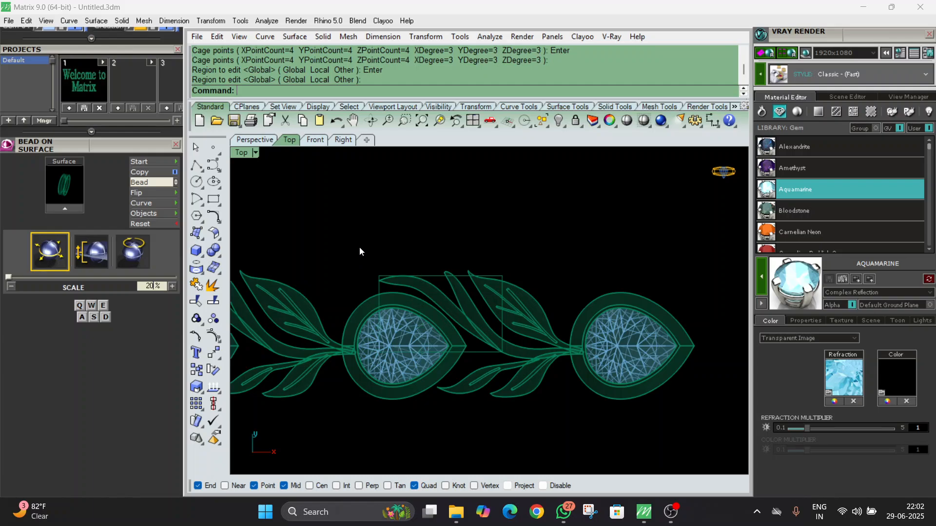
key("ctrl+z")
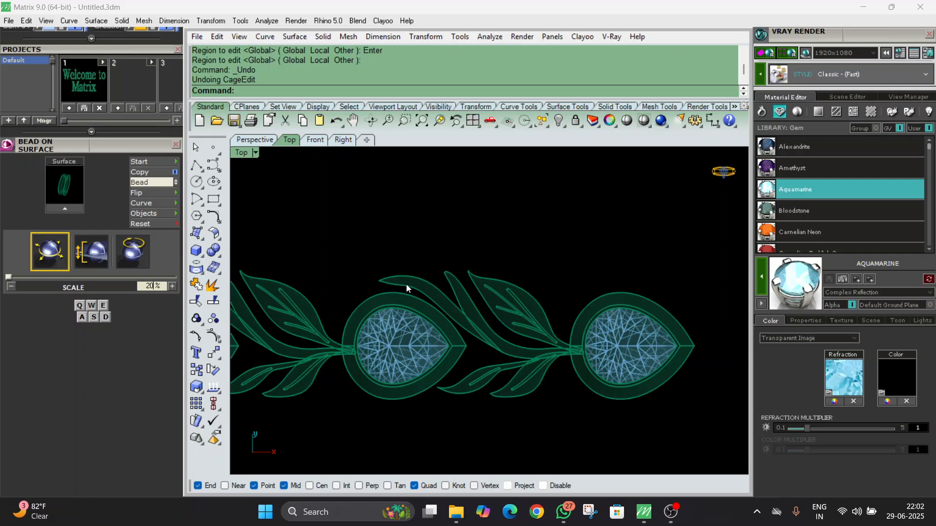
Apply CageEdit to the slender upper leaf, with a CPlane bounding box, 4 points per direction and the Global region
type("CageEdit")
key("Return")
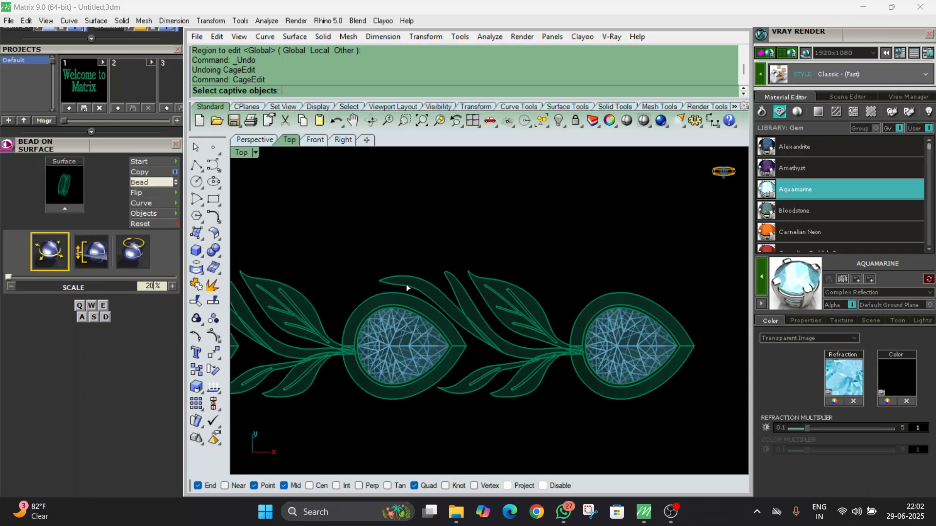
left_click(407, 285)
key("Return")
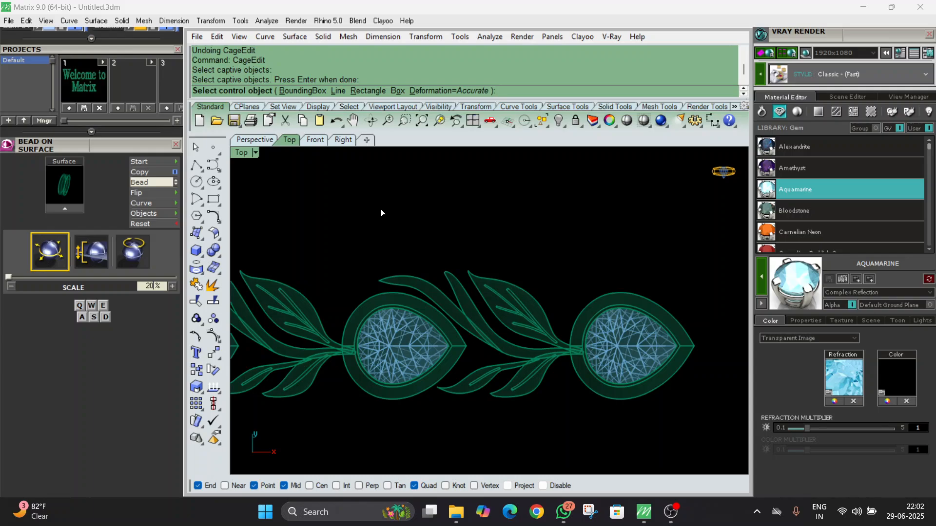
left_click(298, 92)
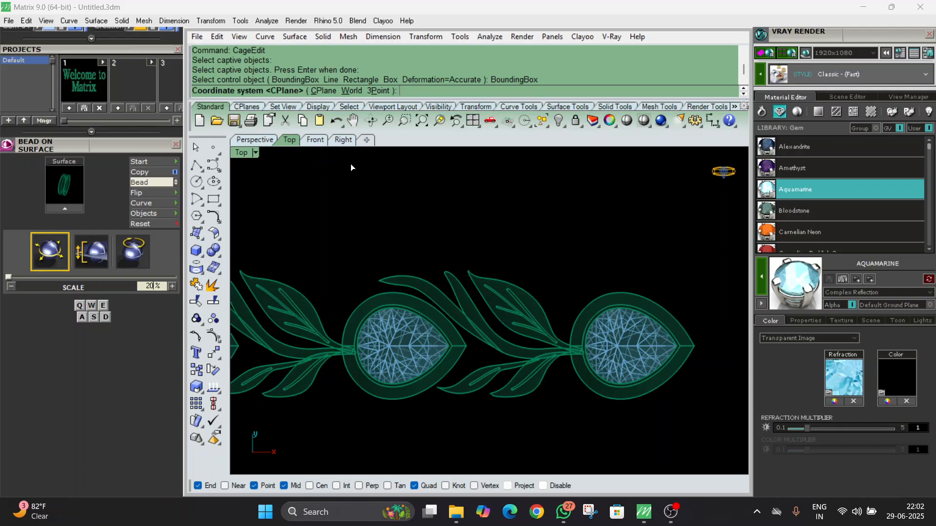
key("Return")
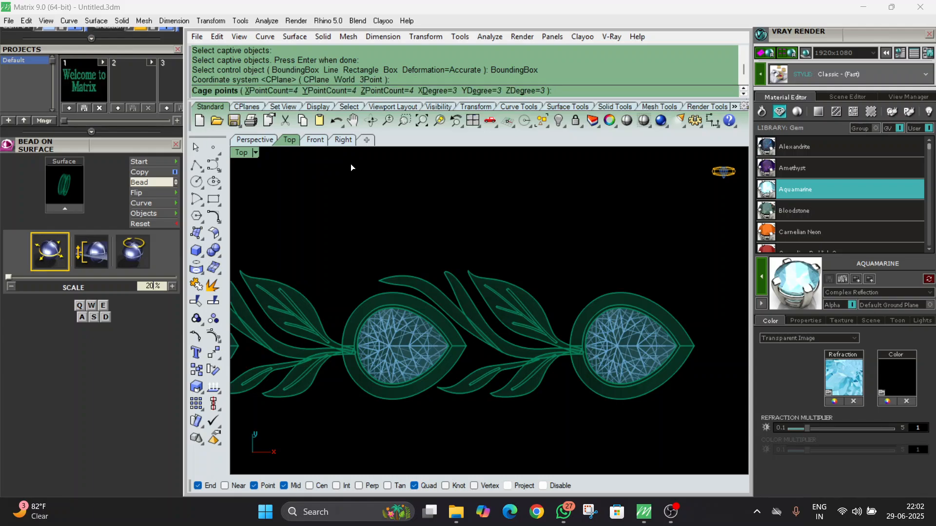
key("Return")
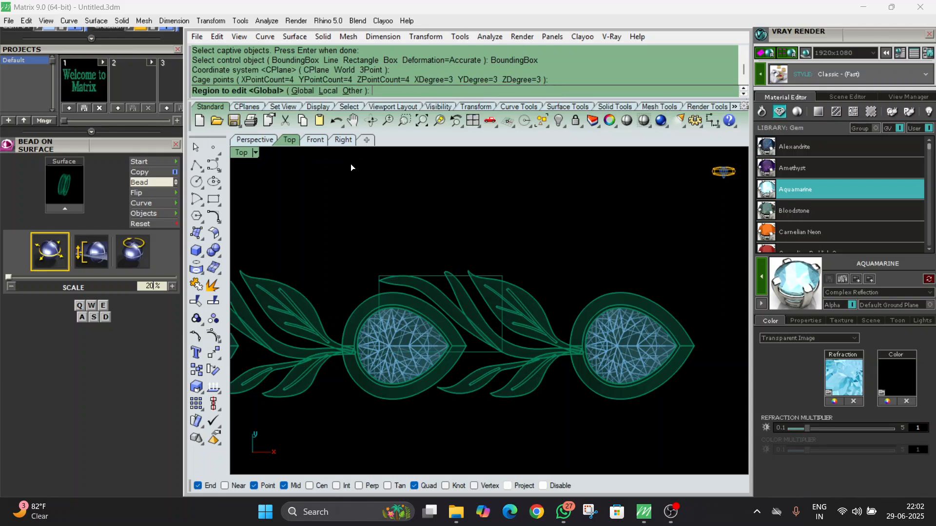
left_click(302, 92)
Stretch the slender leaf towards the neighbouring motif by moving the two columns of cage points at its tip
left_click_drag(364, 241, 322, 312)
scroll(429, 320, "up", 2)
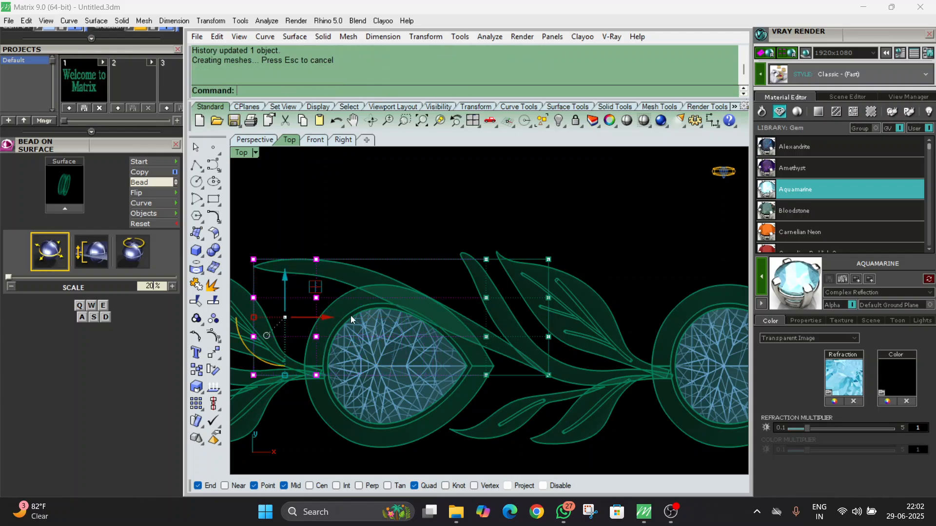
right_click_drag(350, 315, 556, 300)
scroll(557, 300, "down", 4)
scroll(551, 294, "down", 4)
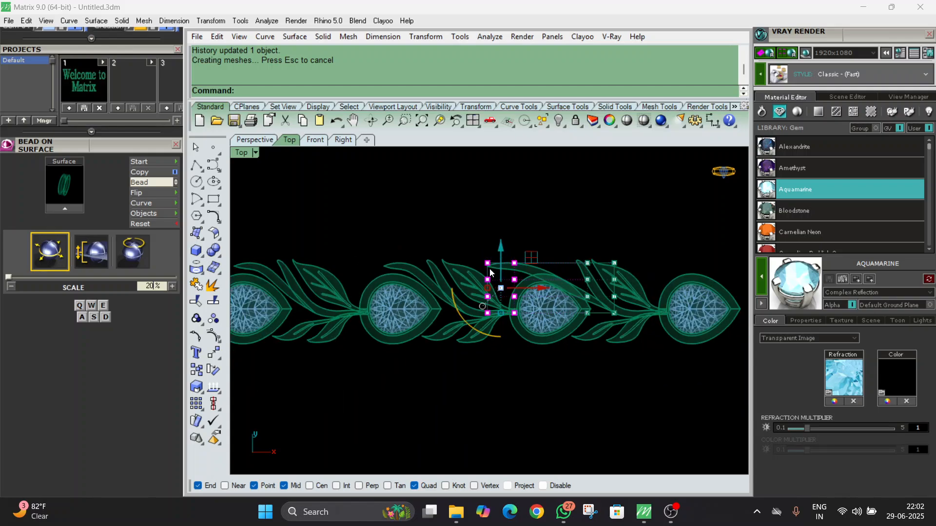
right_click_drag(423, 288, 599, 281)
Examine the stretched leaf against the other leaves and pear motifs along the flat strip
scroll(599, 281, "down", 5)
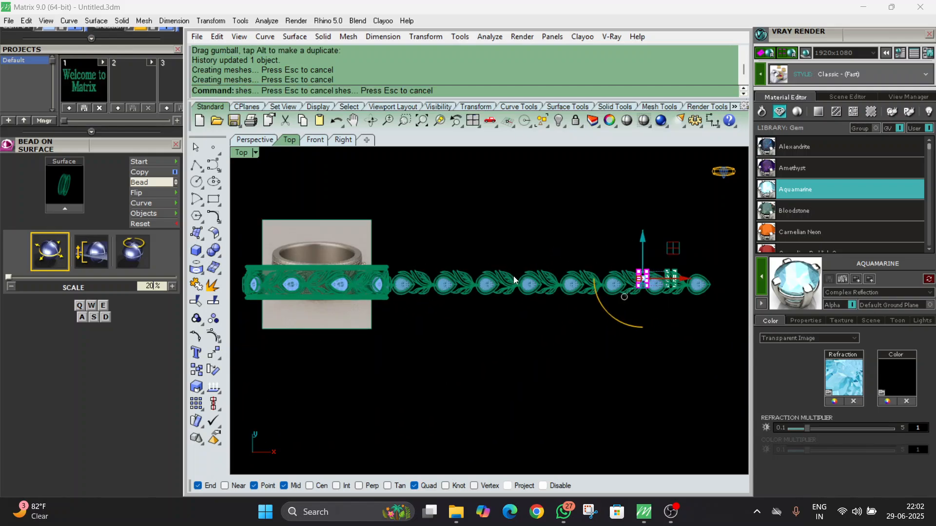
scroll(511, 275, "up", 3)
scroll(509, 275, "down", 1)
scroll(508, 275, "down", 3)
scroll(509, 275, "up", 3)
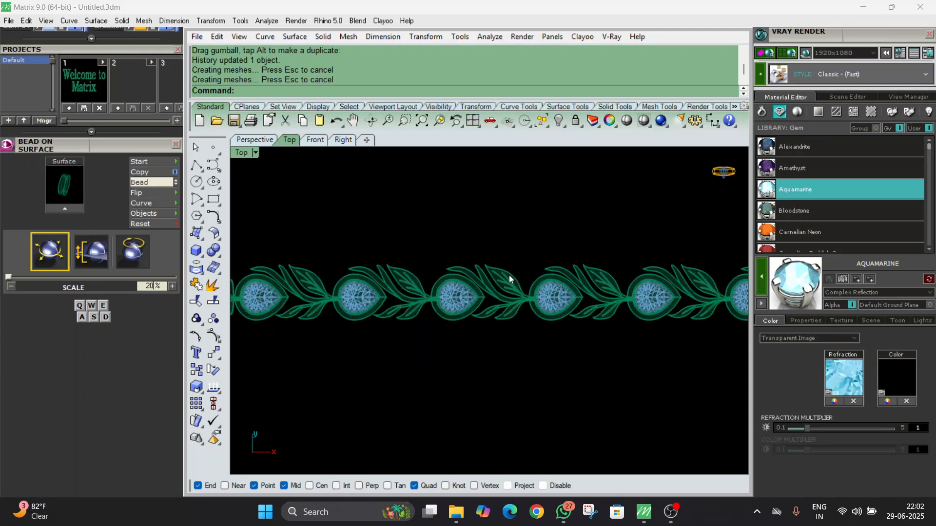
scroll(508, 275, "down", 3)
scroll(513, 274, "up", 1)
scroll(661, 279, "up", 2)
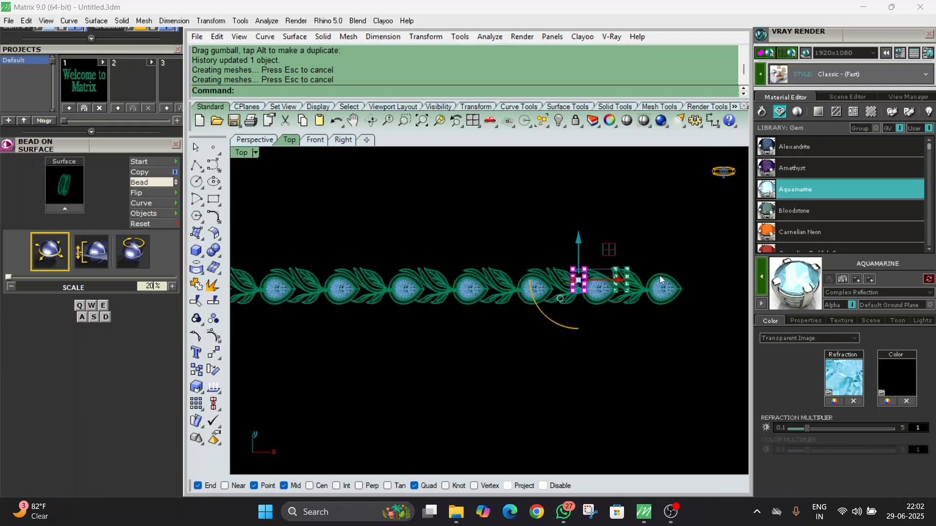
scroll(653, 276, "up", 4)
scroll(608, 238, "down", 5)
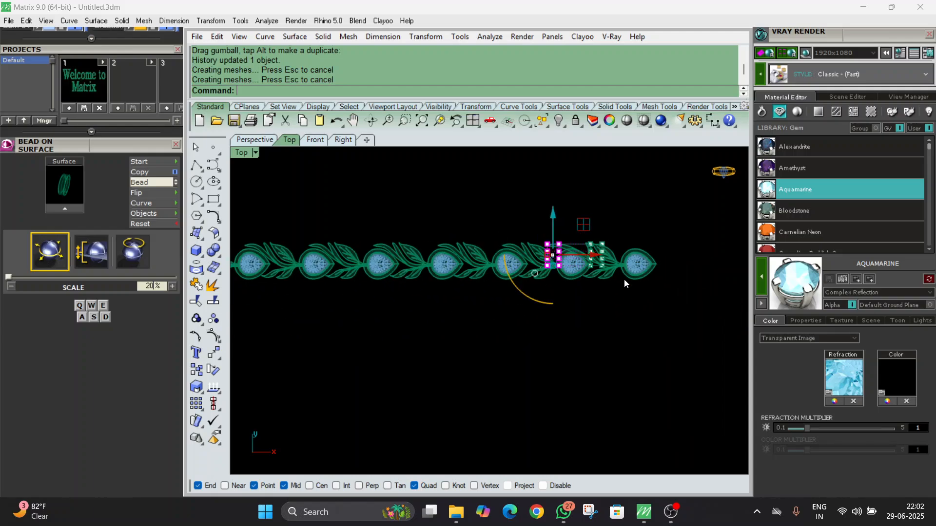
Undo the leaf stretch and its cage edit
key("ctrl+z")
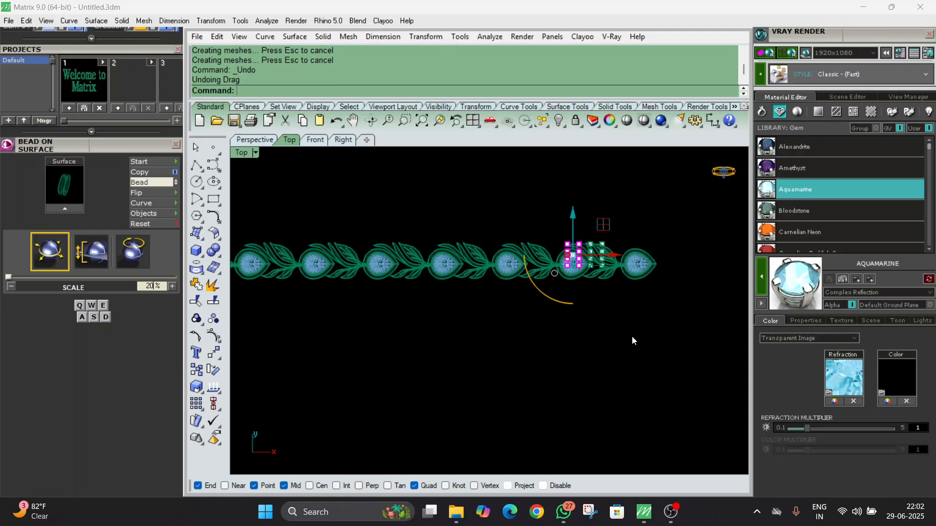
key("Escape")
scroll(642, 271, "down", 2)
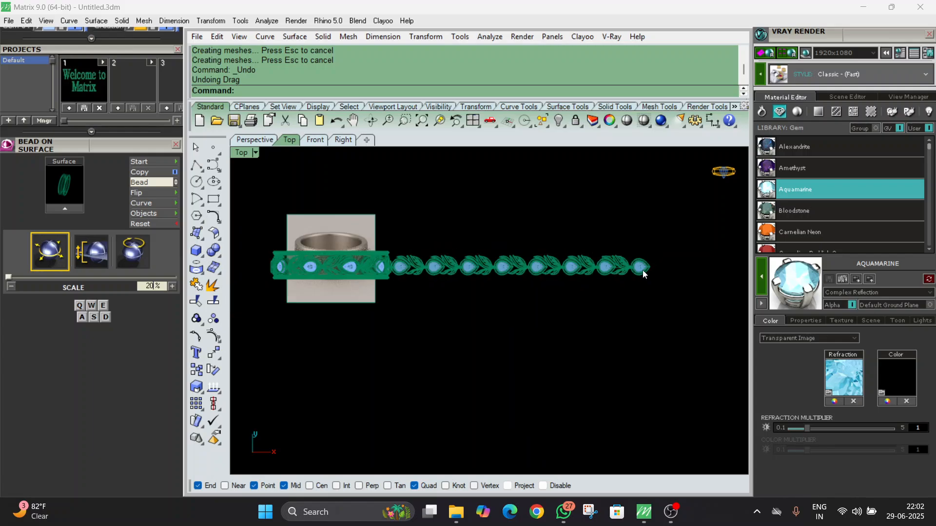
key("ctrl+z")
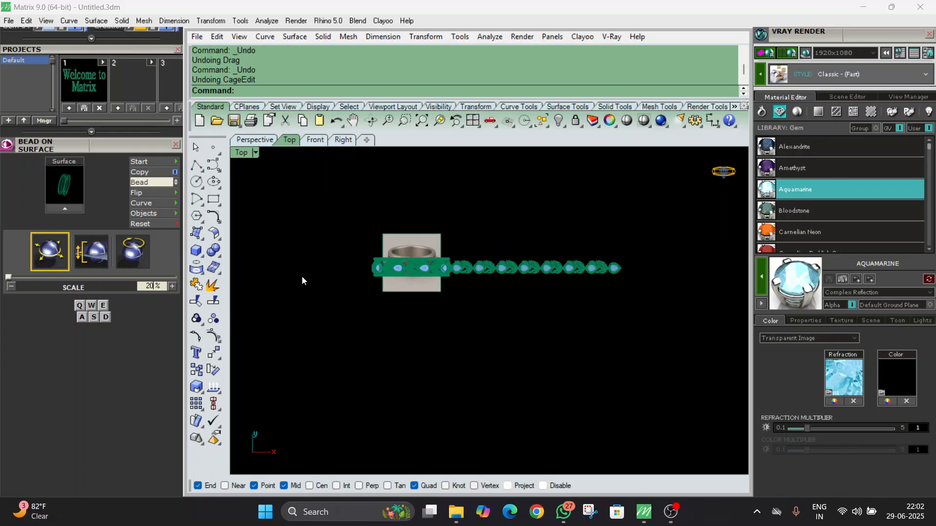
Undo the leaf's removal from the group and the unhiding of the flat motif strip
scroll(474, 279, "up", 4)
left_click(250, 142)
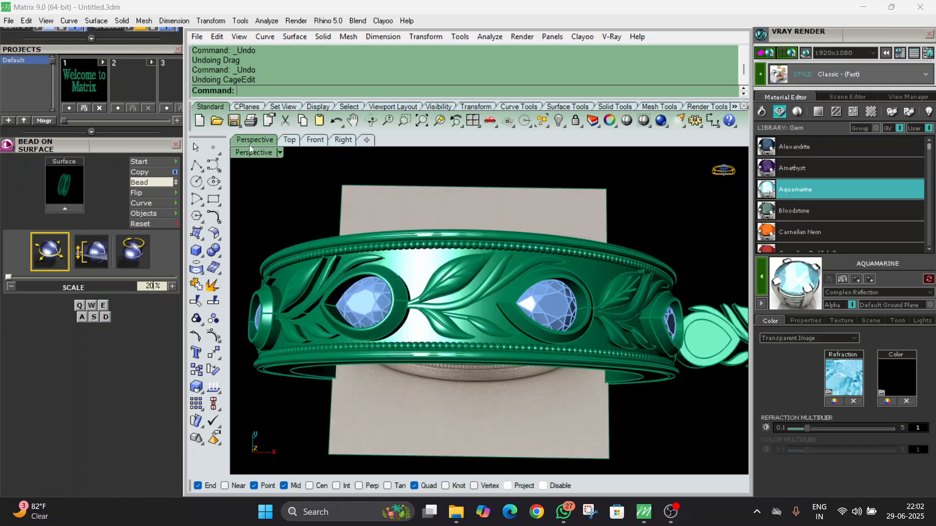
key("ctrl+z")
scroll(403, 256, "down", 4)
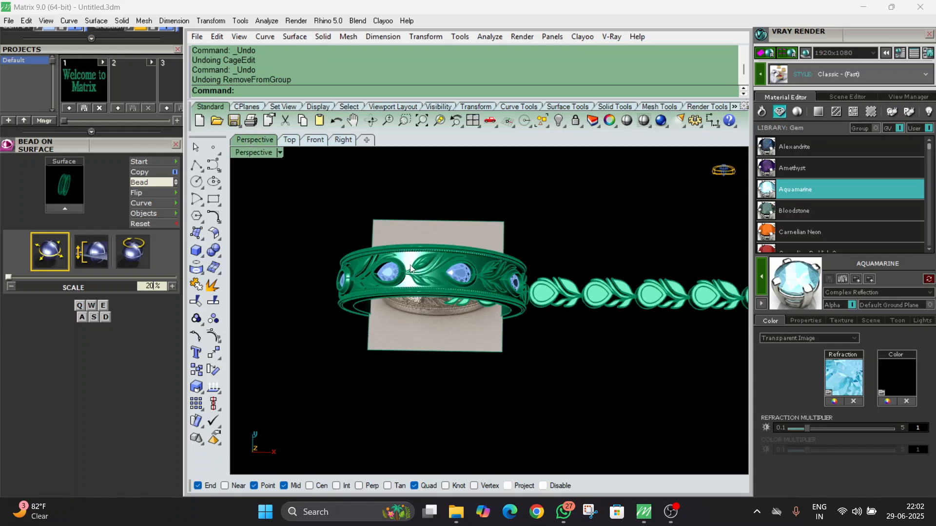
key("ctrl+z")
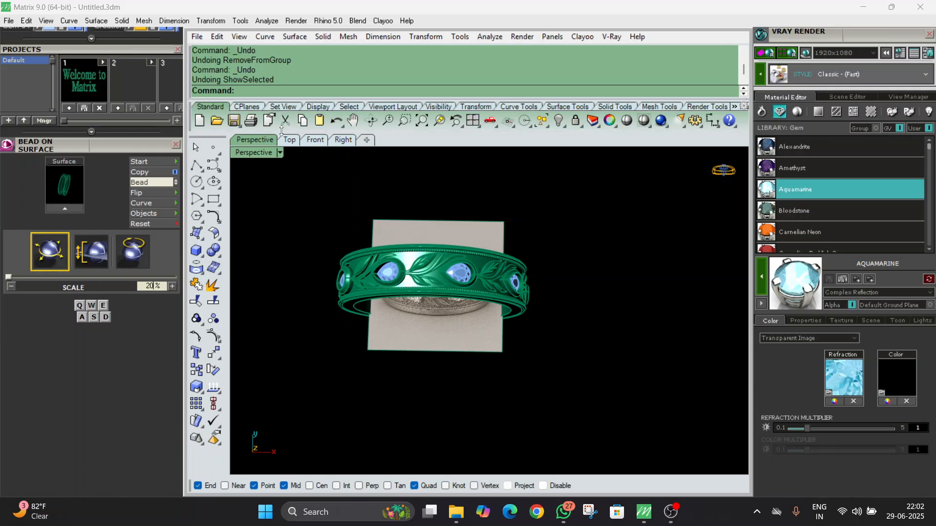
Copy both filleted borders with their beaded rows and curves to the clipboard
left_click(290, 140)
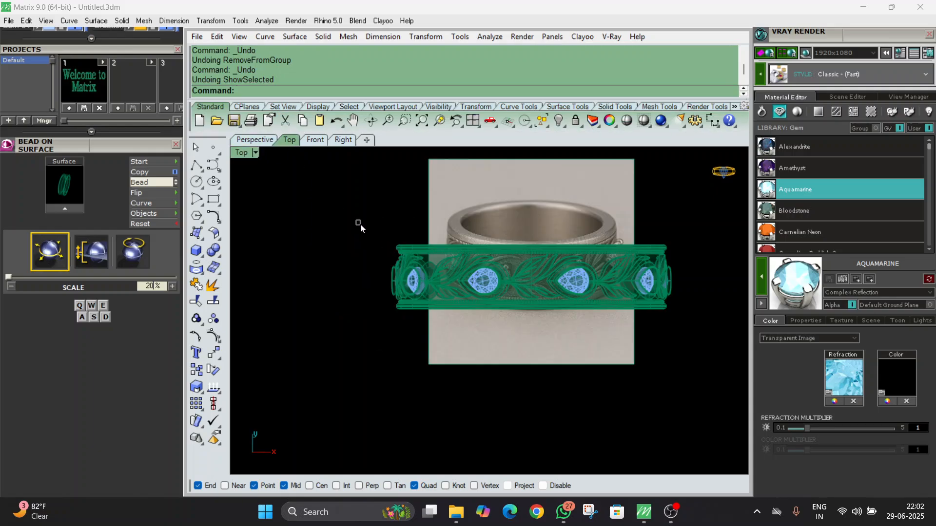
left_click_drag(357, 221, 694, 263)
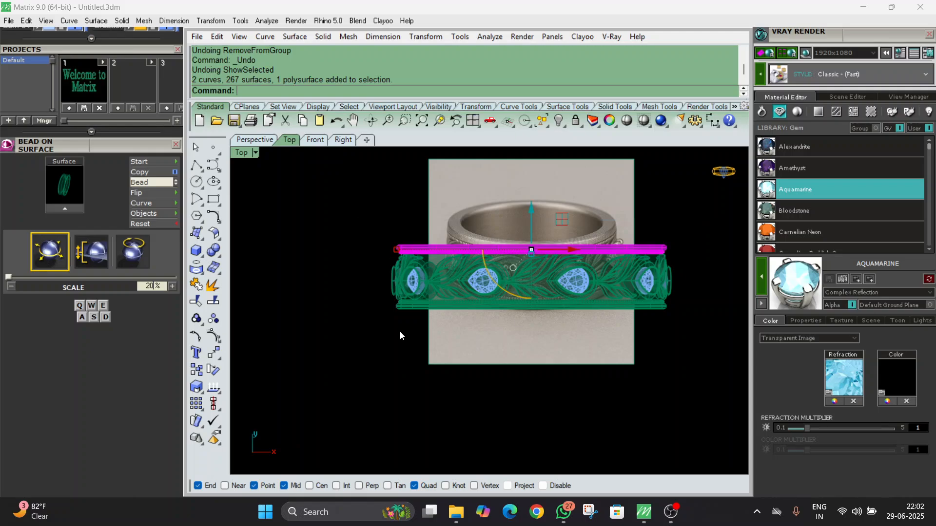
left_click_drag(375, 340, 697, 295)
key("ctrl+c")
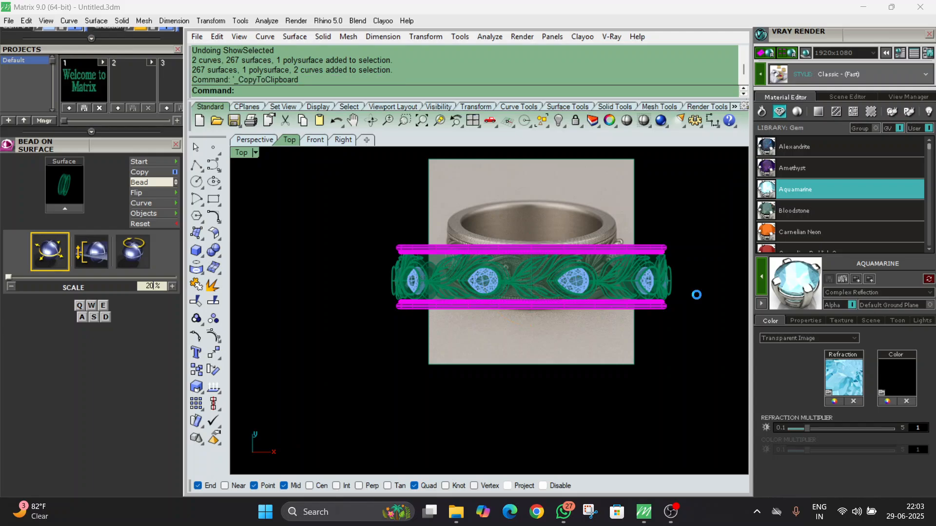
Undo the edits back past the border mirror, bead placement and duplicated edges, to before the flat motif strip was hidden
key("ctrl+z")
key("ctrl+z")
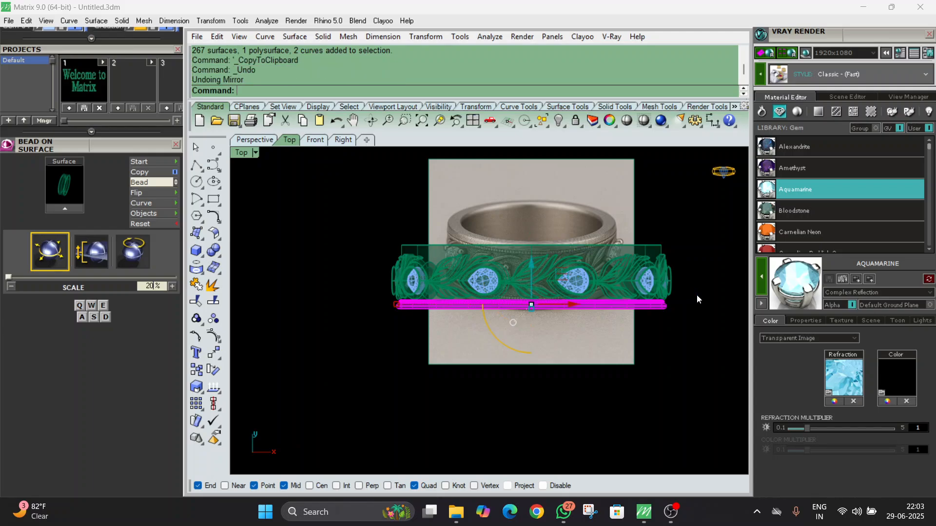
key("ctrl+z")
key("ctrl+z")
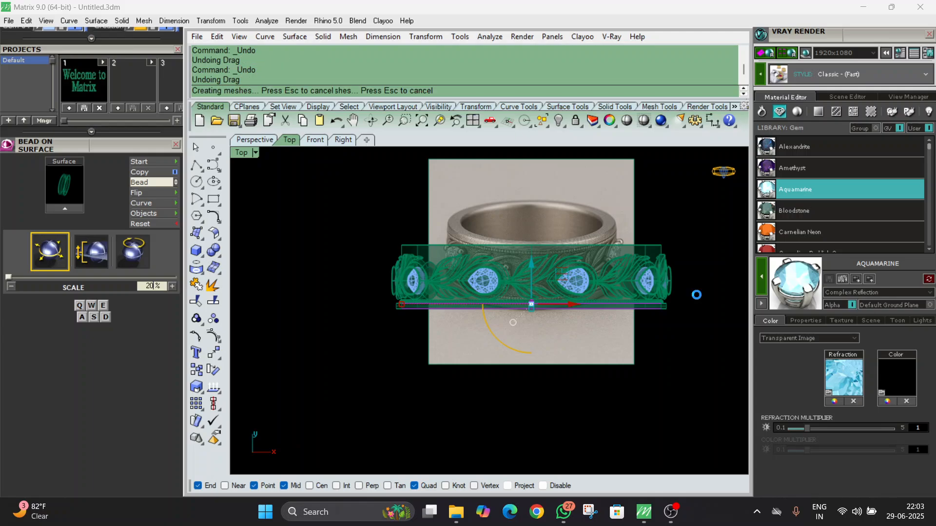
key("ctrl+z")
key("ctrl+z")
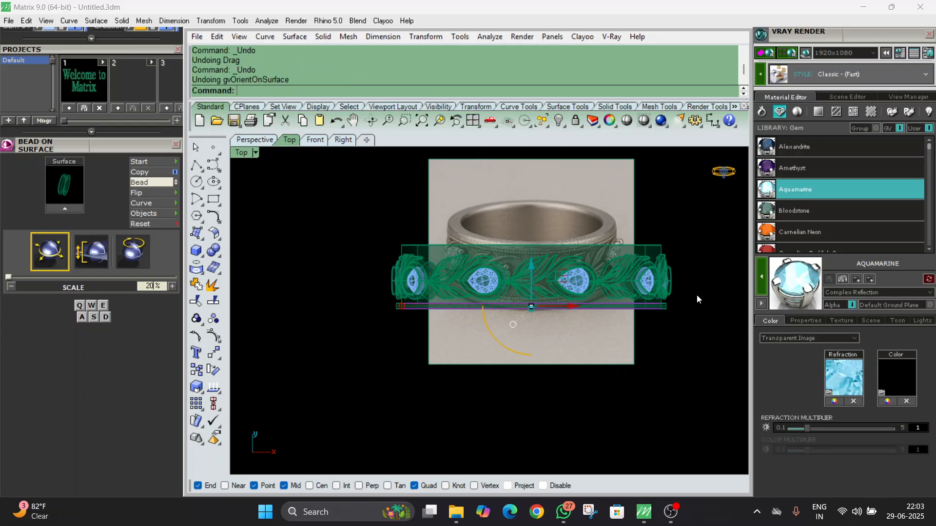
key("ctrl+z")
key("ctrl+z")
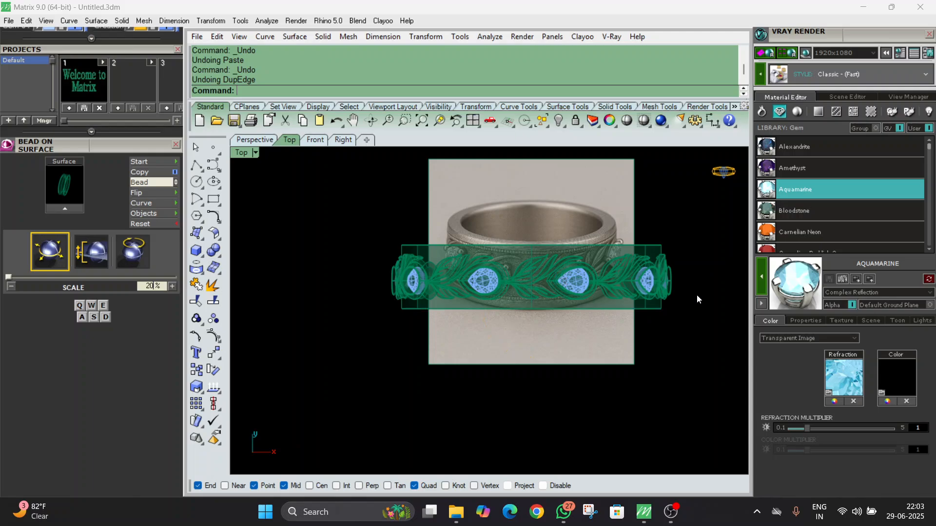
key("ctrl+z")
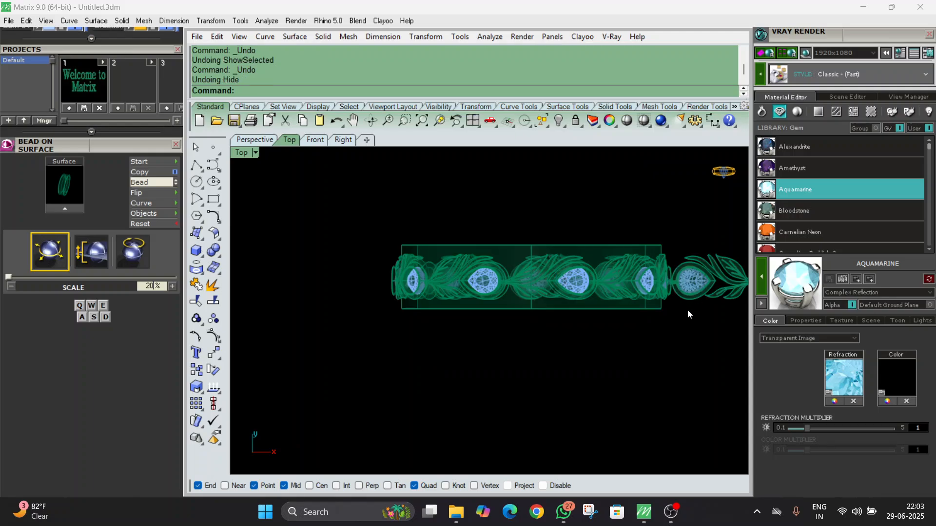
right_click_drag(686, 310, 604, 306)
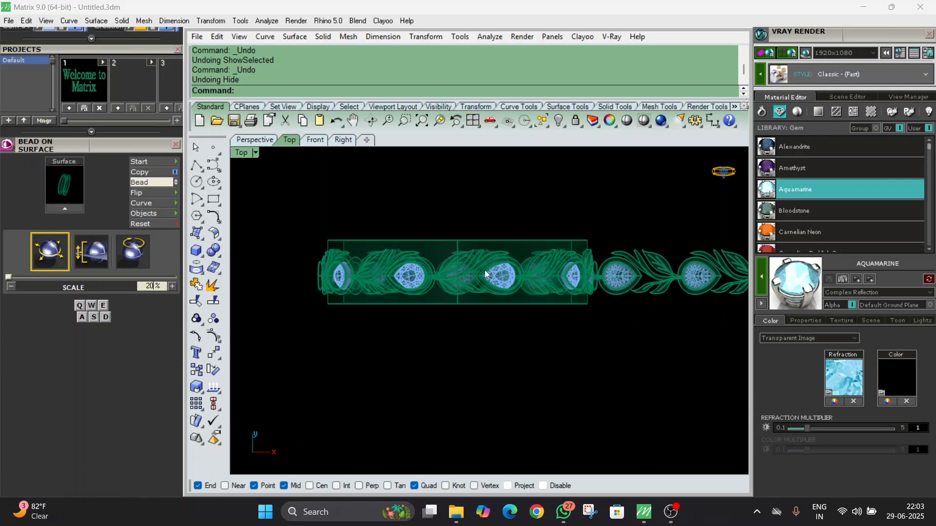
scroll(308, 254, "down", 12)
scroll(499, 254, "up", 6)
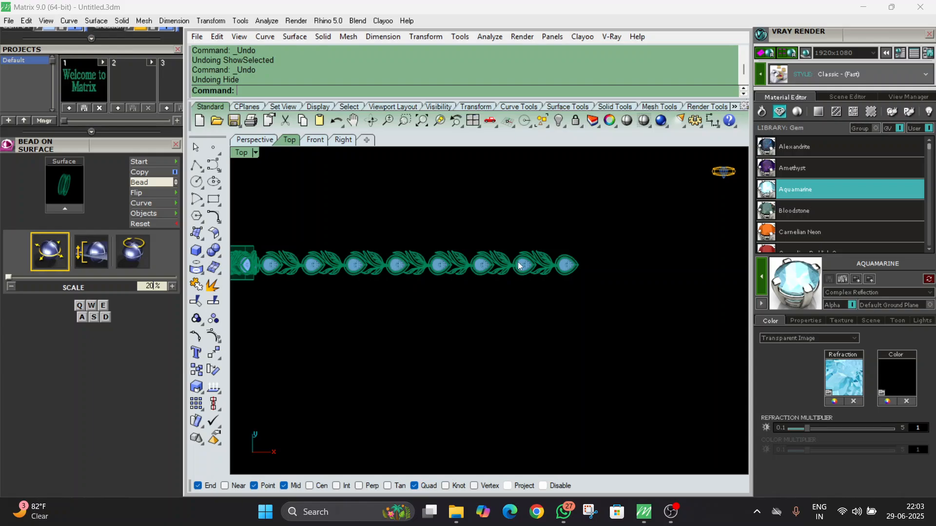
Try to shift the grouped leaf and diamond strip slightly along its length, and undo the move
scroll(519, 253, "up", 13)
left_click(519, 252)
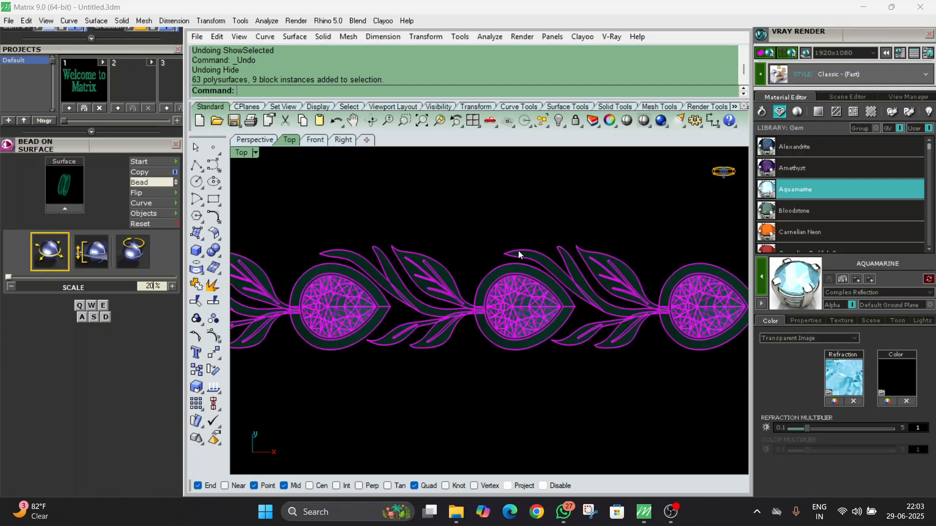
key("Escape")
scroll(586, 252, "down", 4)
scroll(590, 255, "down", 5)
left_click(452, 264)
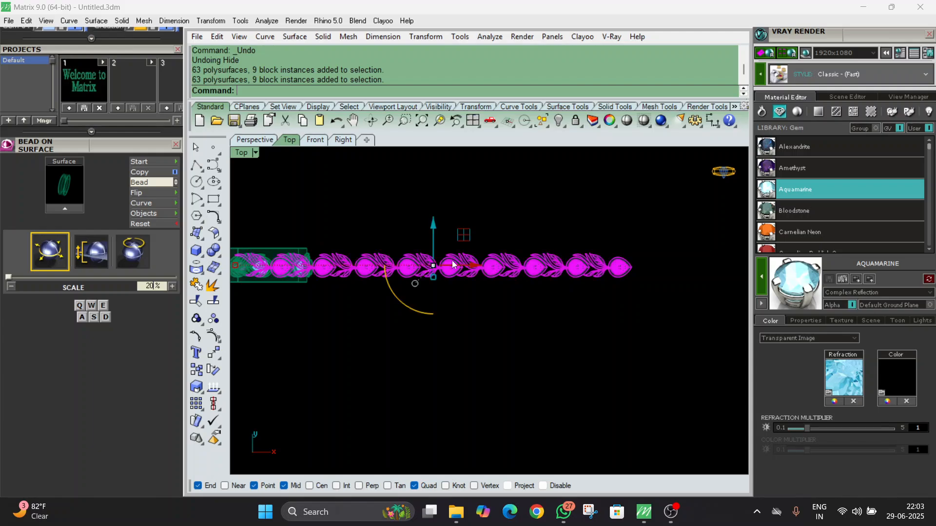
left_click_drag(465, 266, 473, 283)
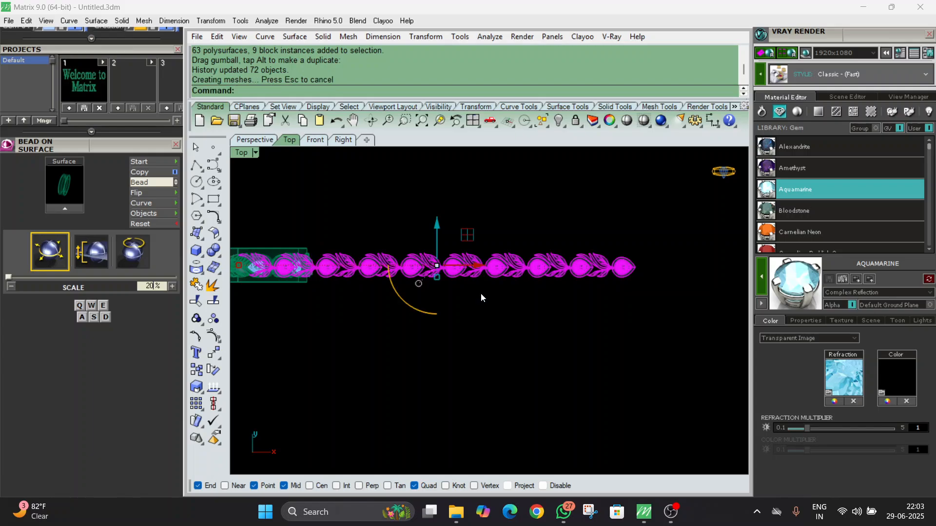
key("ctrl+z")
left_click(498, 304)
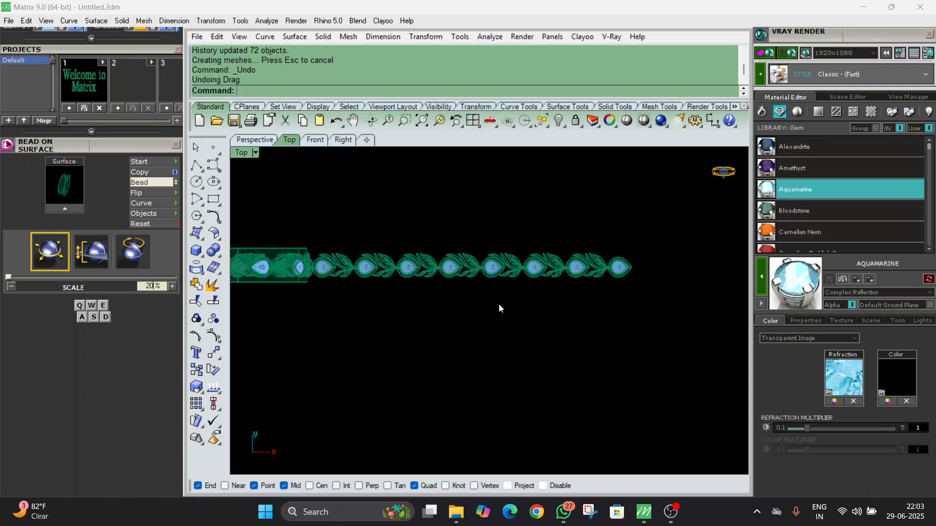
scroll(605, 242, "up", 6)
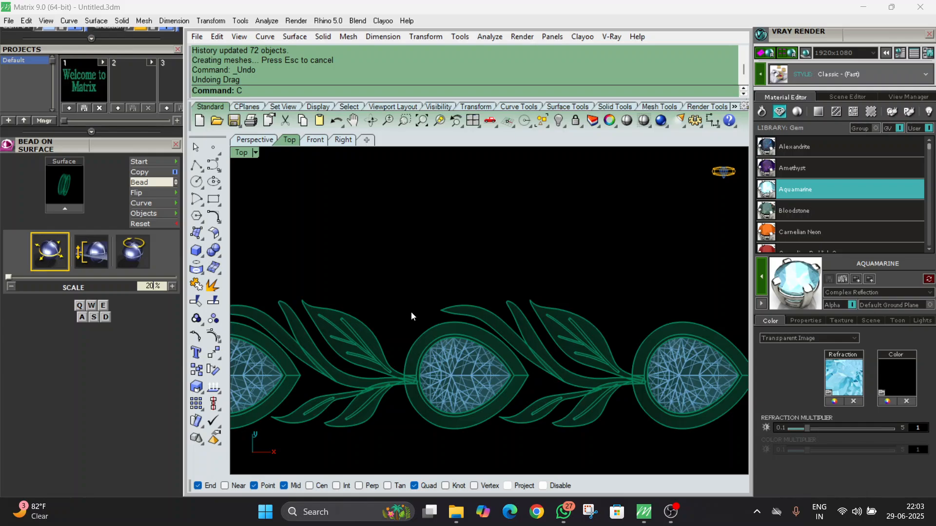
type("c4")
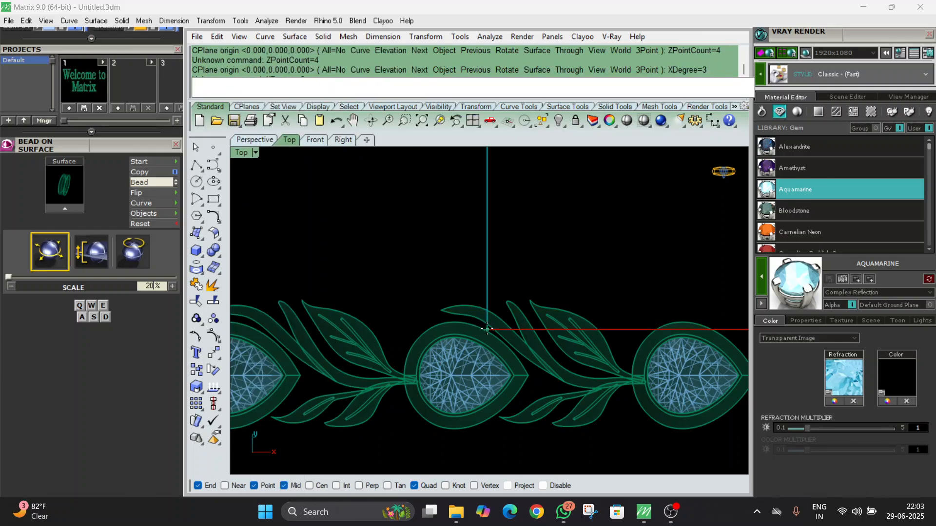
key("ctrl+a")
key("Escape")
Remove the curved upper leaf above one pear diamond from the strip's group
left_click(196, 318)
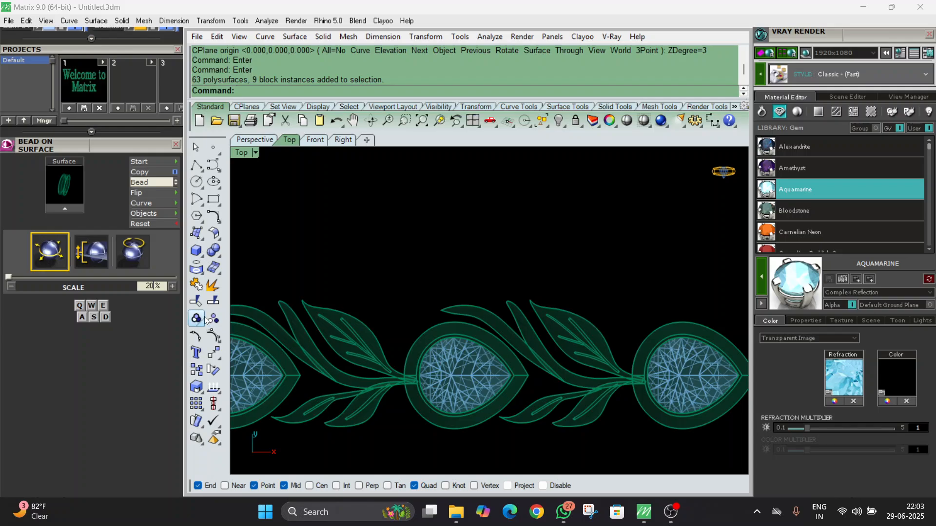
left_click(259, 324)
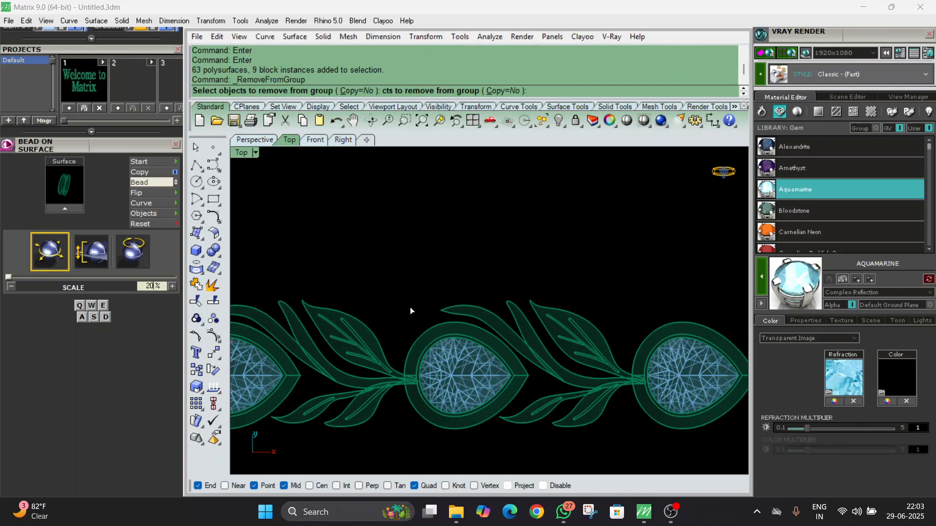
left_click(466, 313)
Try to stretch the curved upper leaf lengthwise by cage editing it and moving the control points at its tip end
type("C")
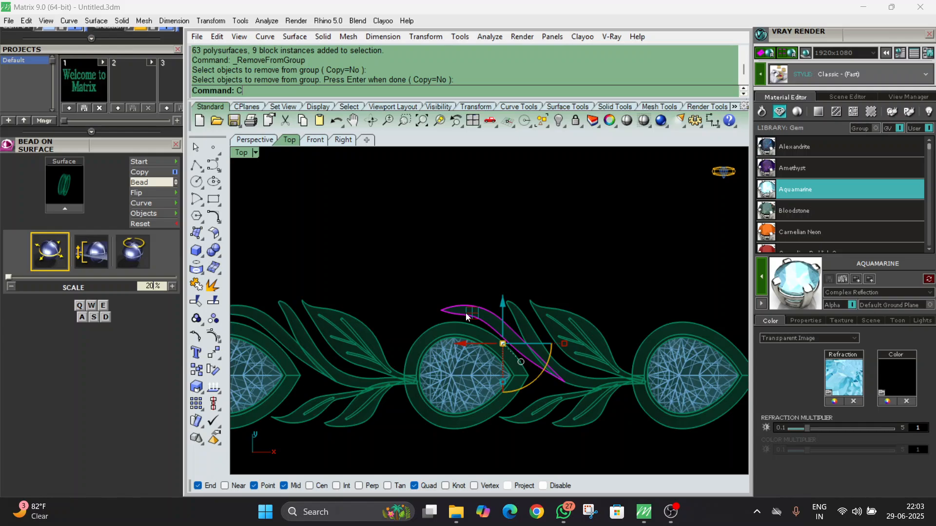
type("E")
key("Return")
left_click_drag(421, 277, 500, 395)
right_click_drag(492, 320, 541, 308)
left_click_drag(541, 309, 450, 302)
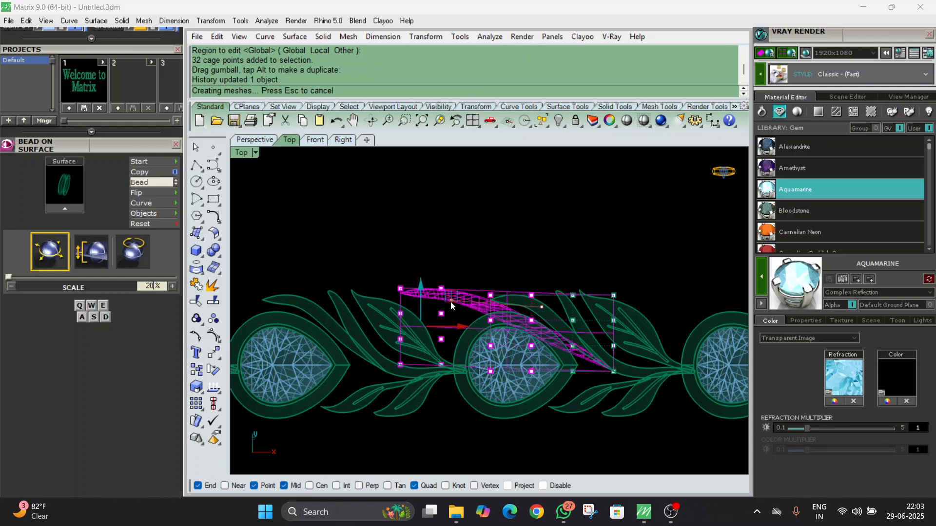
Undo the curved leaf's stretch and its cage edit
scroll(581, 273, "down", 4)
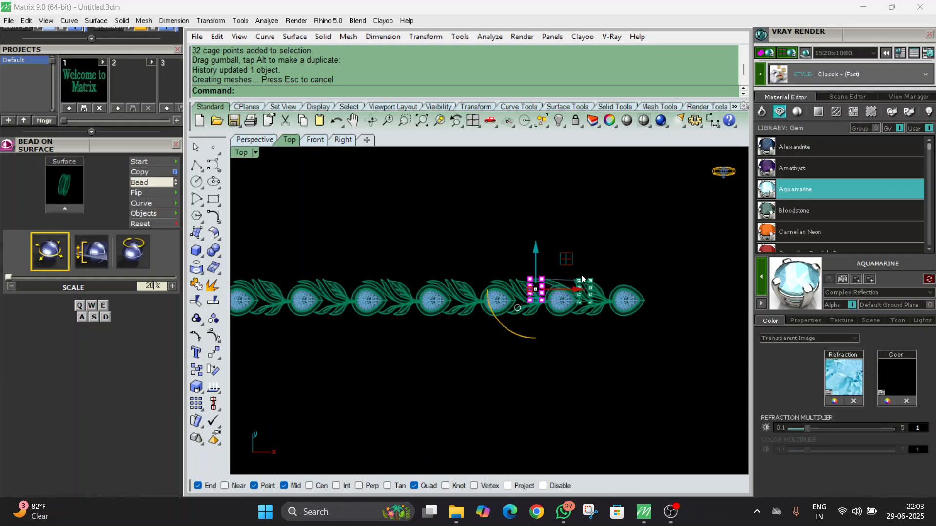
scroll(581, 274, "down", 2)
key("ctrl+z")
Undo the edits back past the strip's flow onto the ring, its grouping and the deletion, to the leaf drags
key("ctrl+z")
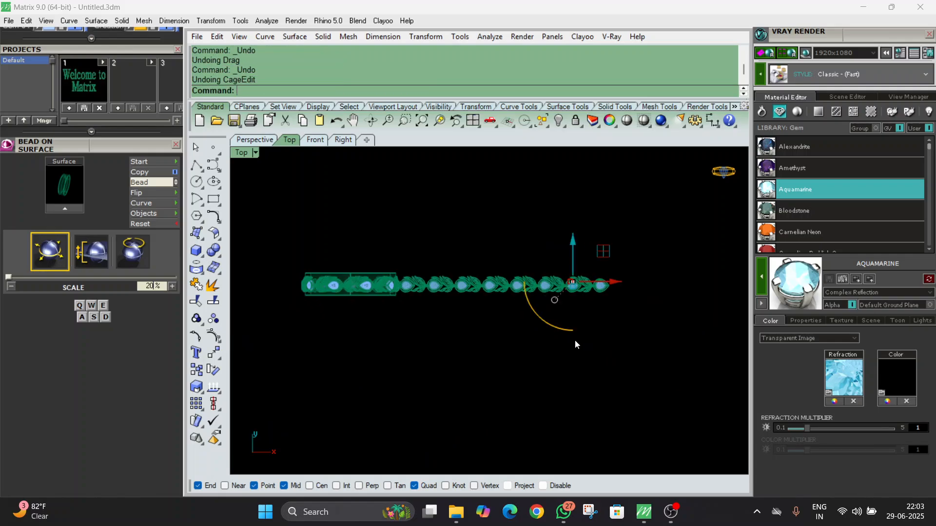
key("ctrl+z")
key("ctrl+z")
key("ctrl+z")
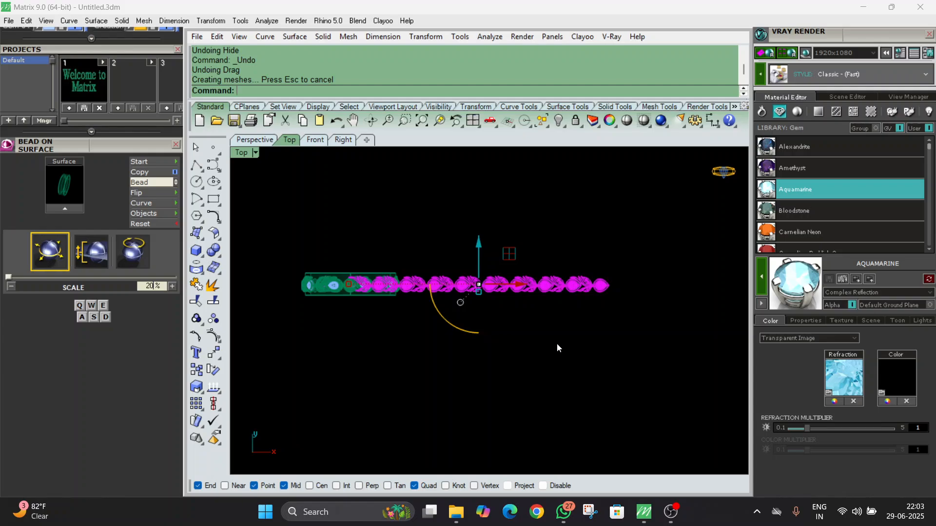
key("ctrl+z")
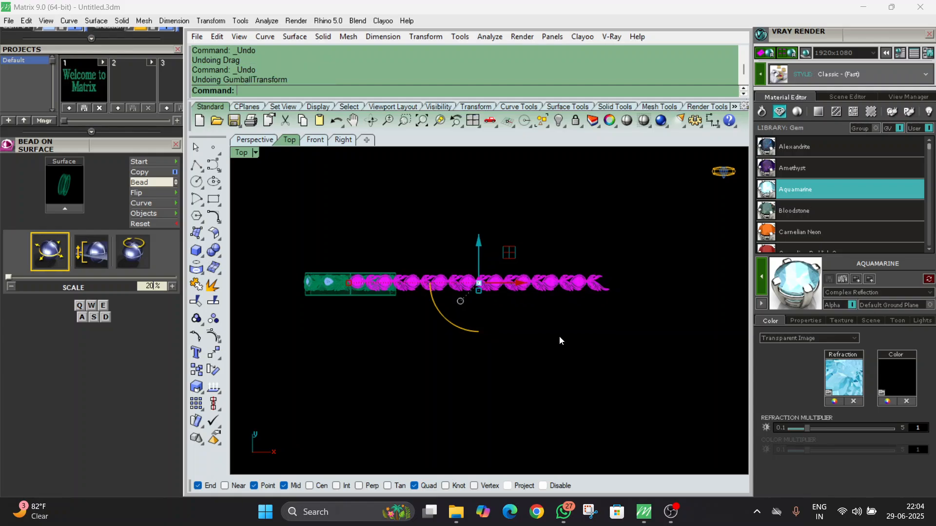
key("ctrl+z")
key("ctrl+z")
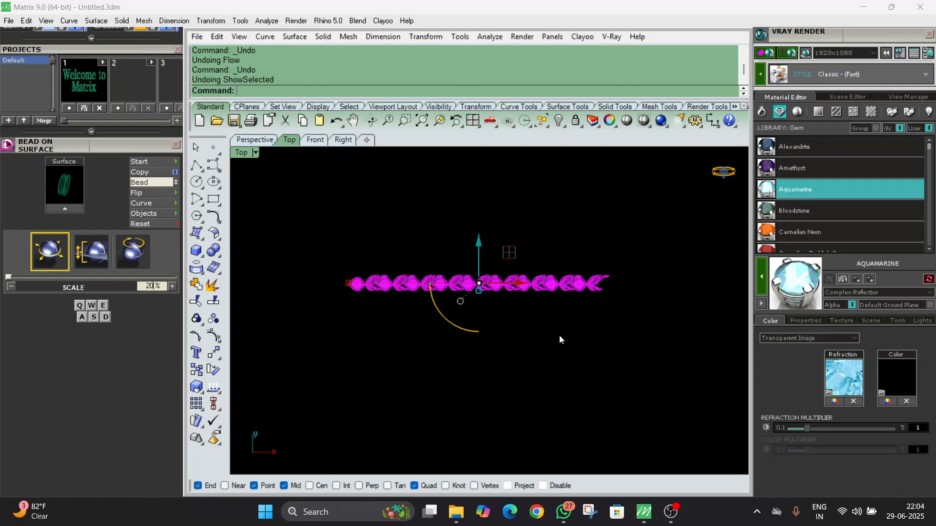
key("ctrl+z")
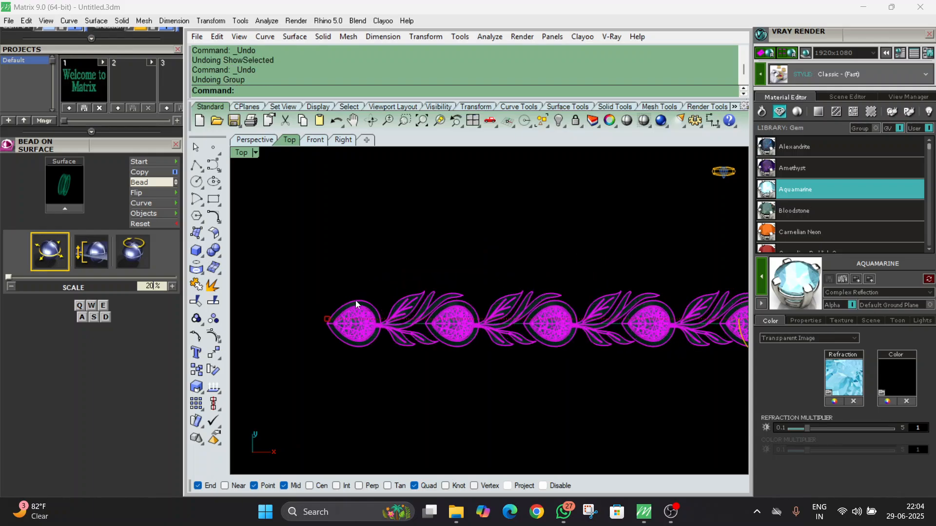
key("ctrl+z")
key("ctrl+z")
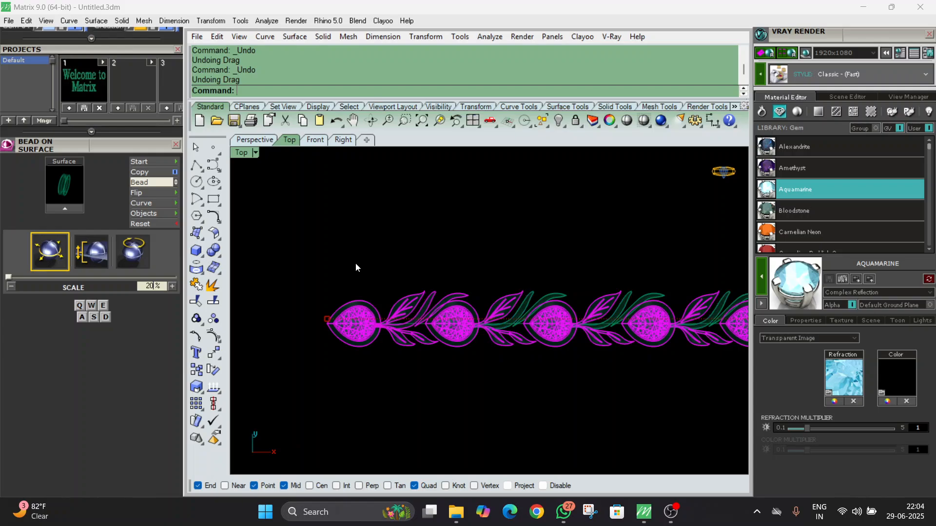
Redo and undo through the history to settle on the ungrouped strip before the deletion, with the last drag restored
key("ctrl+y")
key("ctrl+y")
key("ctrl+y")
key("ctrl+y")
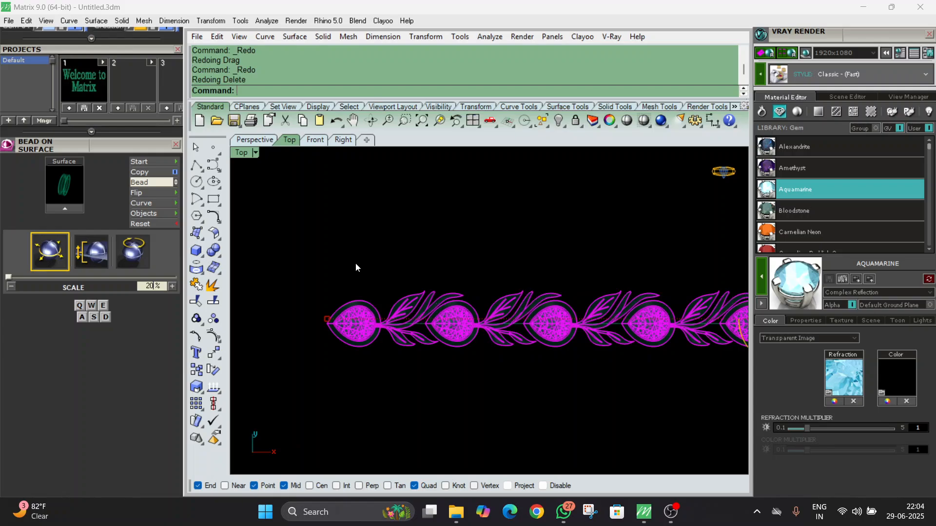
key("ctrl+y")
key("ctrl+z")
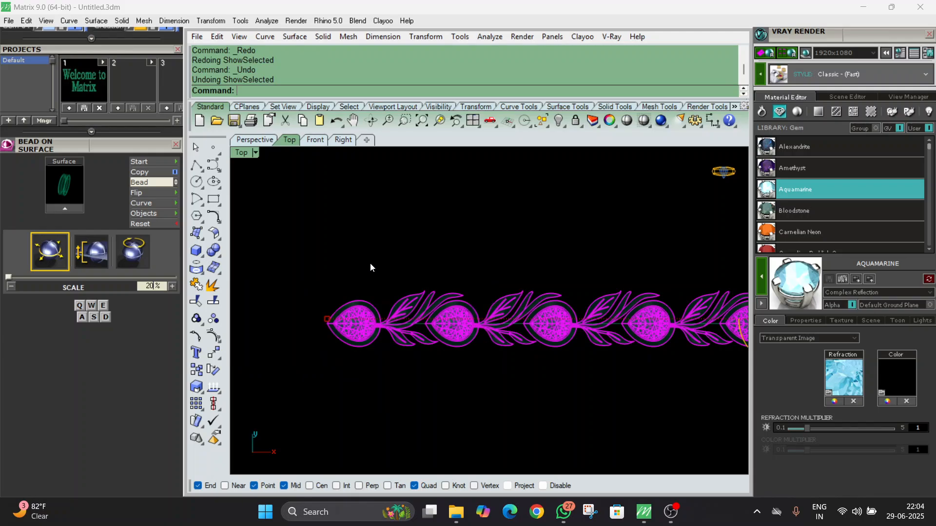
key("ctrl+z")
key("ctrl+z")
key("ctrl+z")
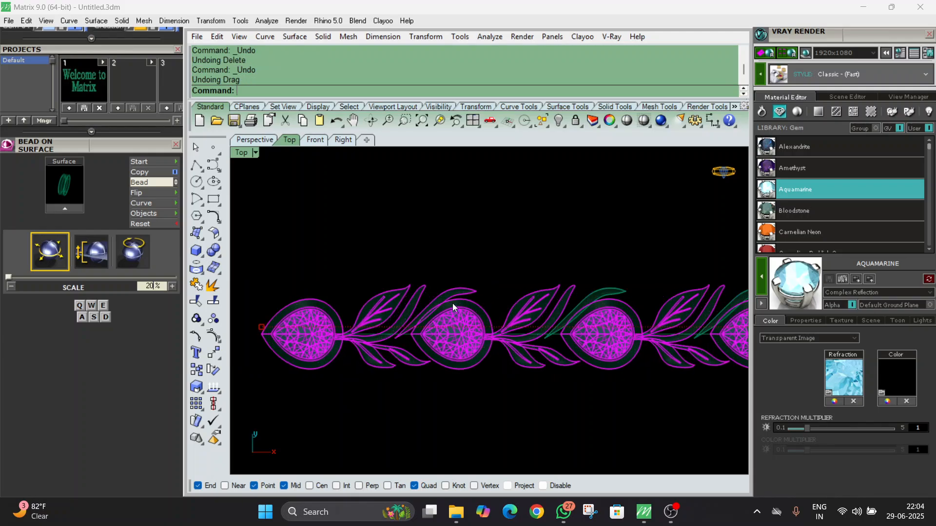
key("ctrl+y")
Enlarge the curved upper leaf above the pear diamond with Scale2D from its base point by a factor of about 1.272
scroll(446, 291, "up", 4)
left_click(446, 291)
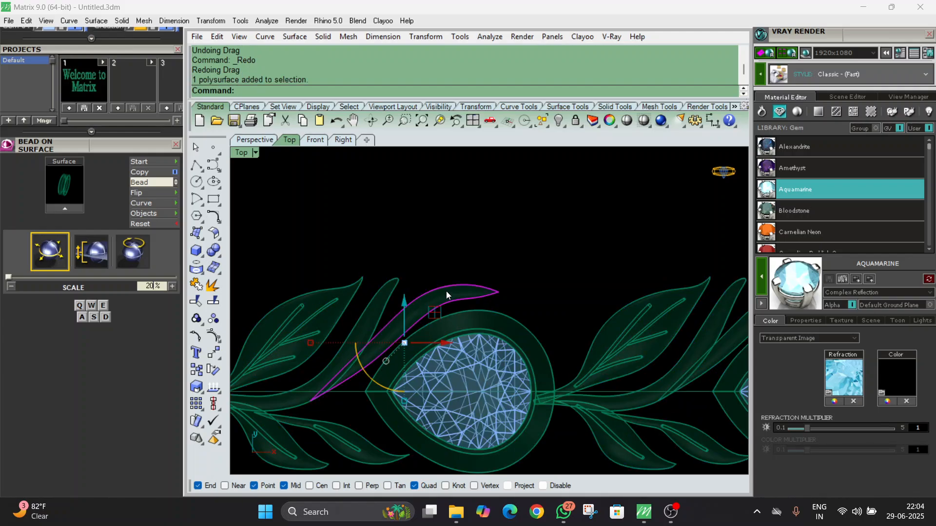
key("Escape")
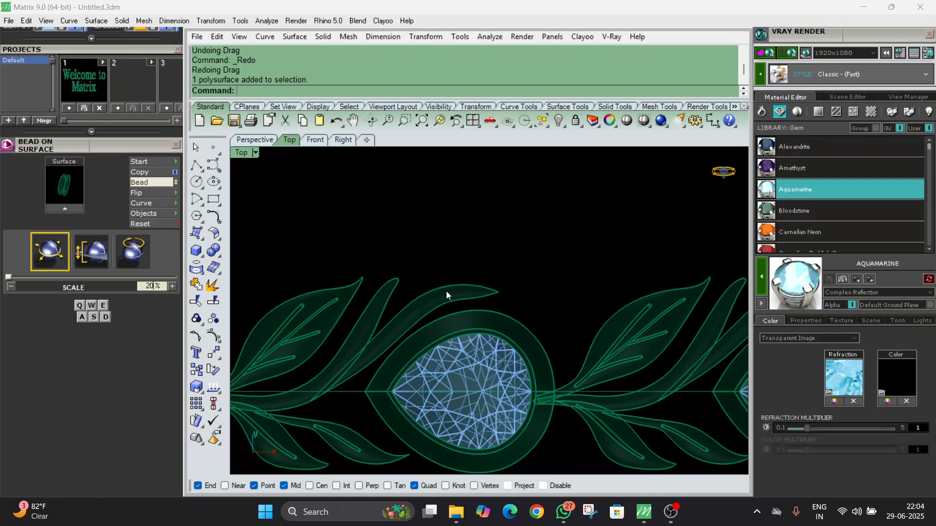
type("Scale")
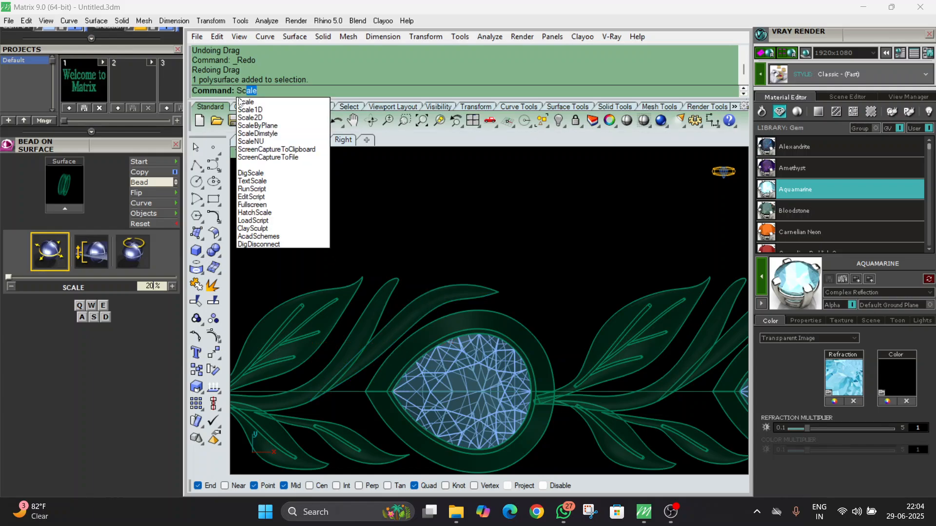
left_click(249, 119)
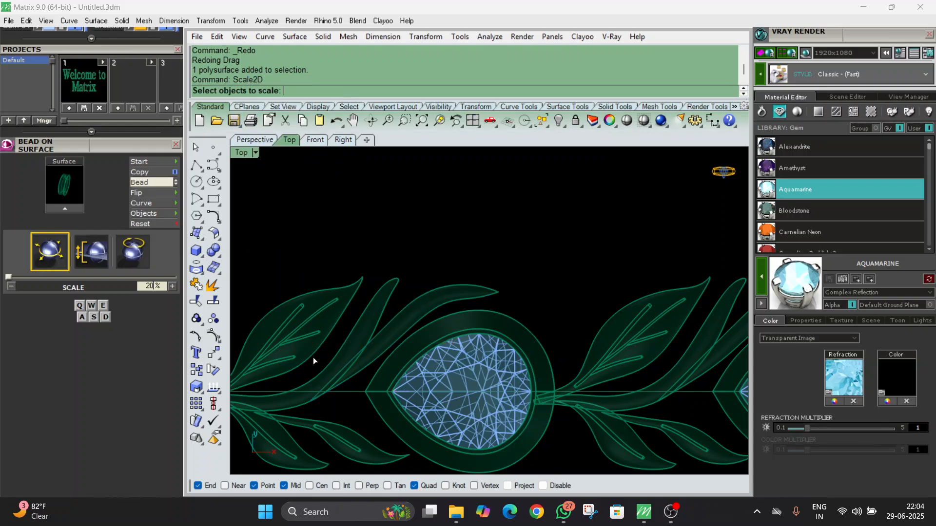
left_click(383, 346)
key("Return")
left_click(311, 401)
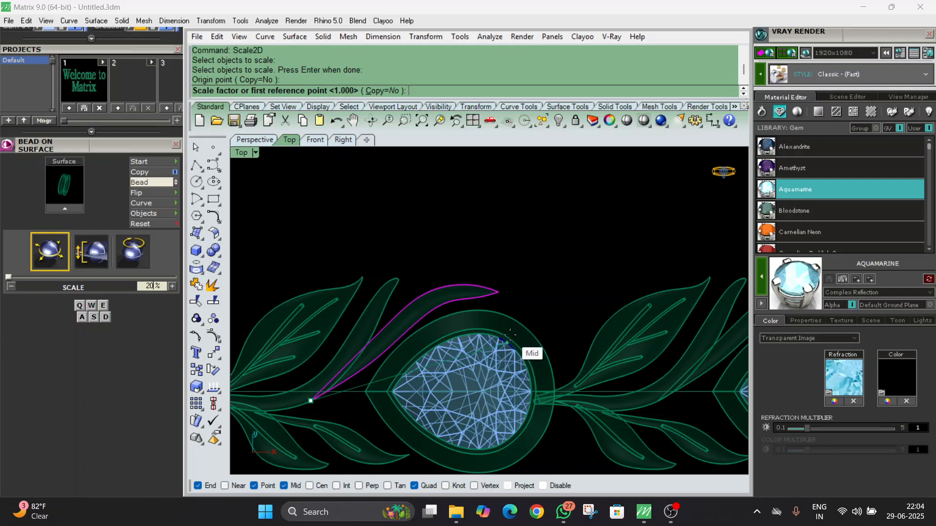
left_click(505, 274)
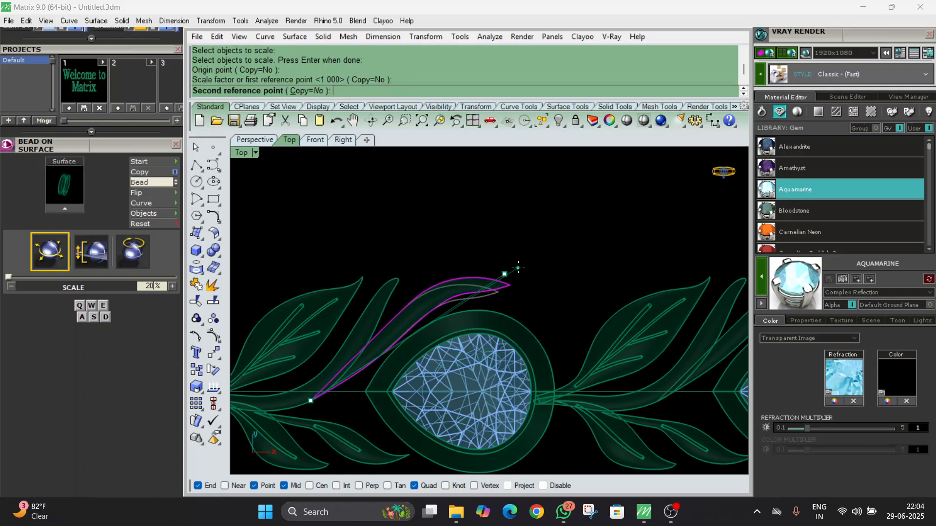
left_click(560, 251)
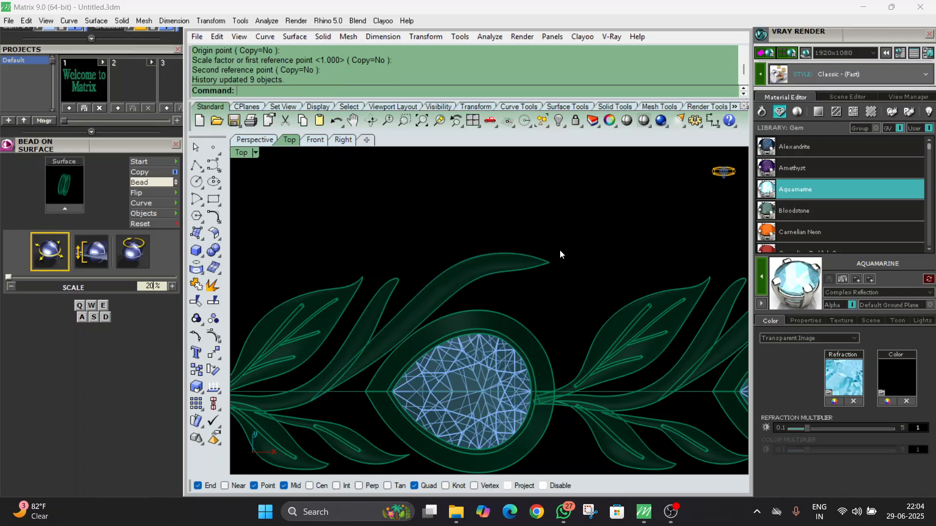
Enlarge the same curved leaf slightly more with Scale2D, using its base as origin and its tip as reference
scroll(435, 255, "down", 4)
right_click_drag(453, 250, 442, 276)
right_click(384, 330)
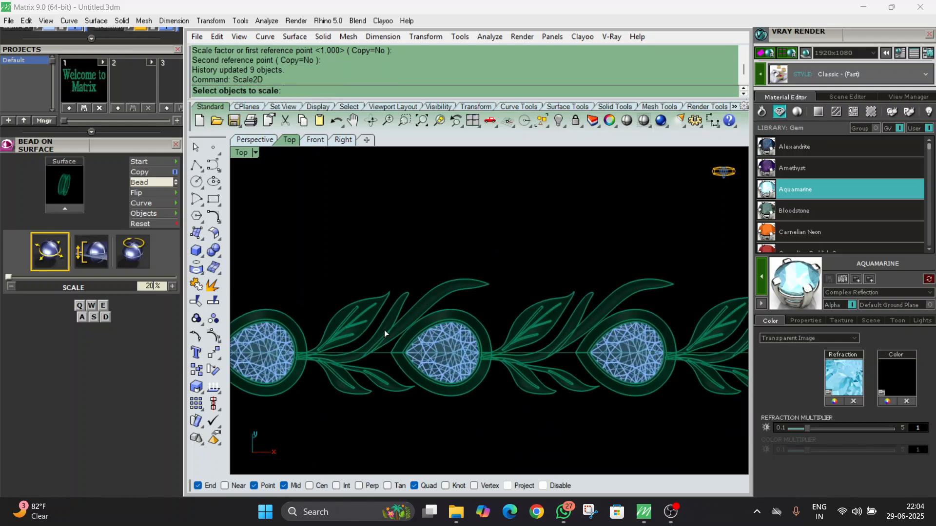
left_click(394, 334)
right_click(391, 337)
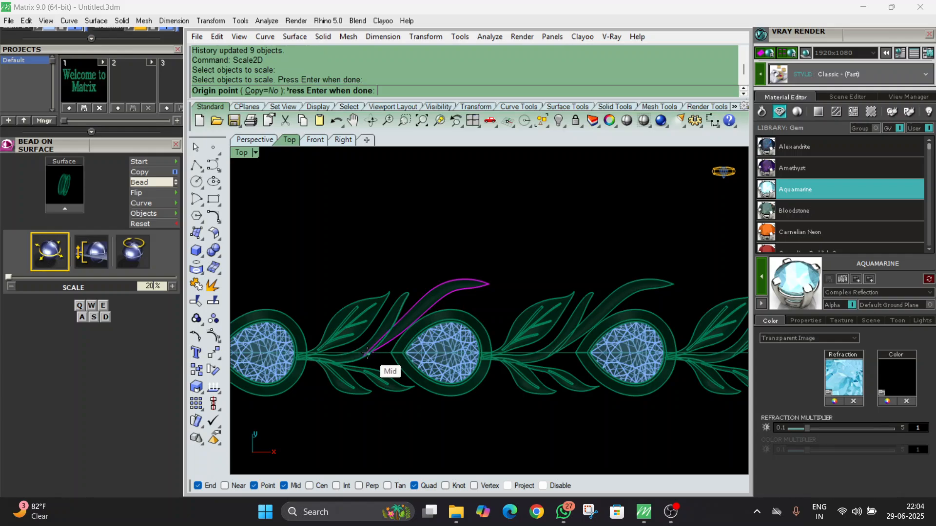
left_click(363, 356)
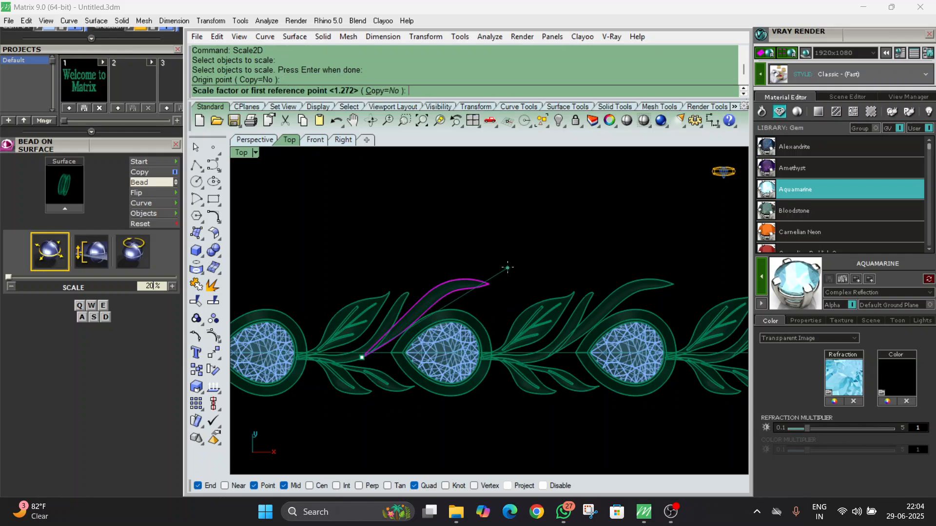
left_click(489, 283)
left_click(510, 268)
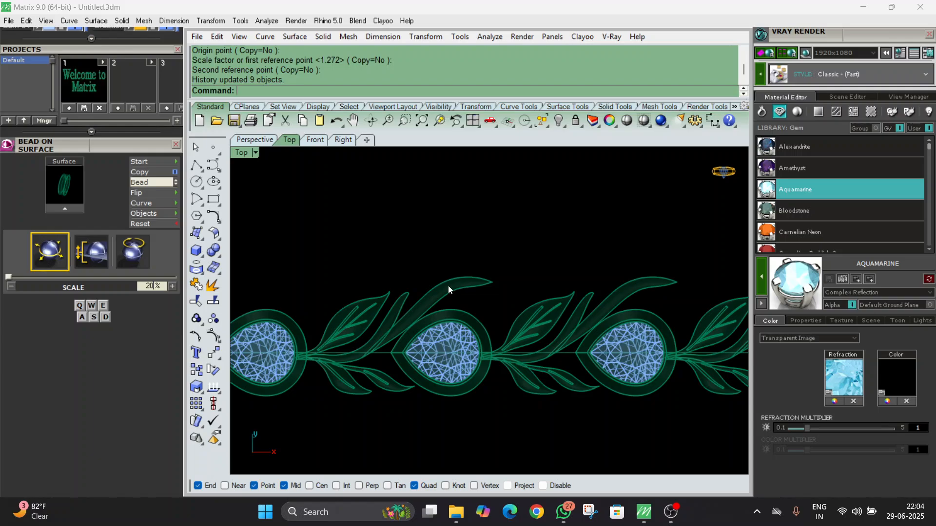
Bend the curved leaf along a spine from its middle diagonally upward beyond its tip, with the bend point close to the spine's end
type("BE")
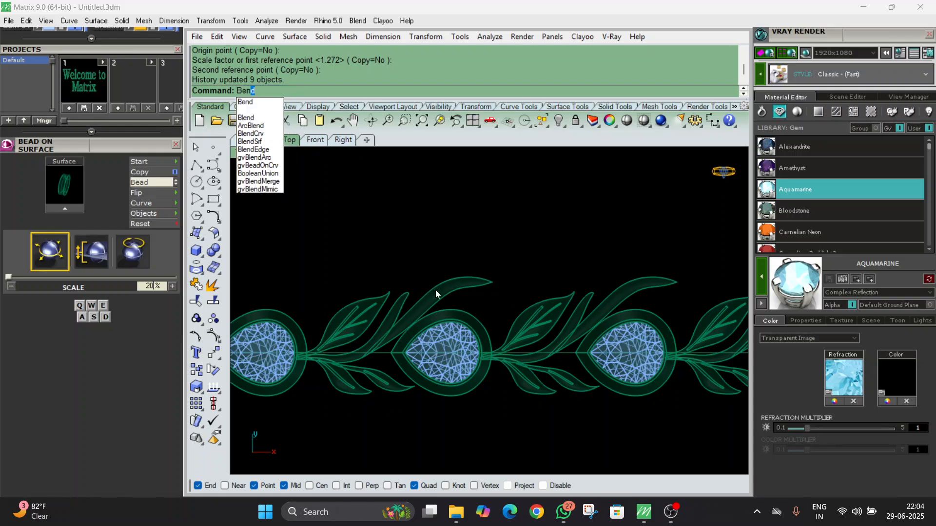
key("Return")
left_click(417, 303)
key("Return")
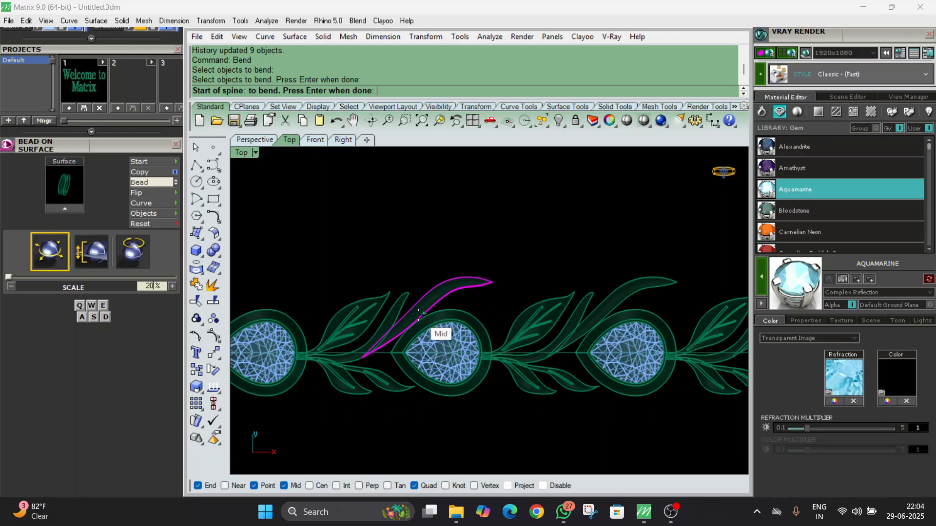
left_click(425, 315)
left_click(500, 236)
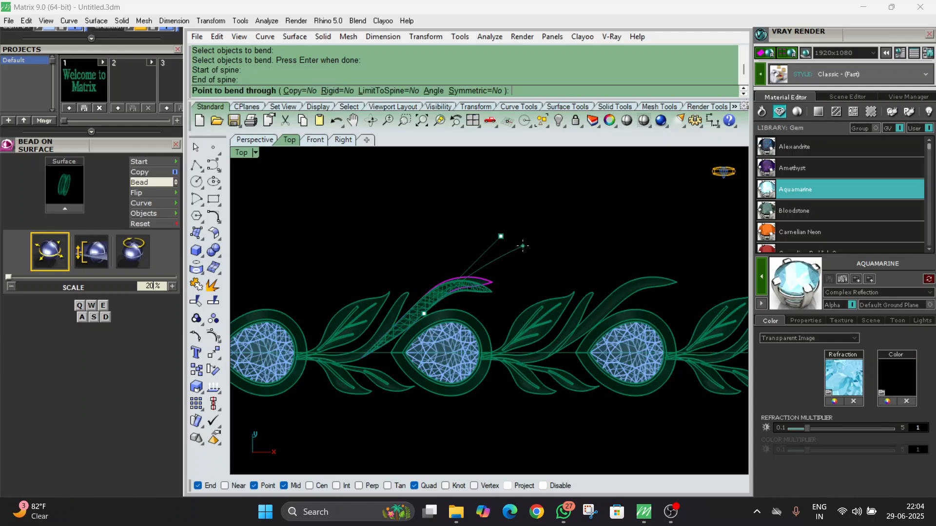
left_click(505, 233)
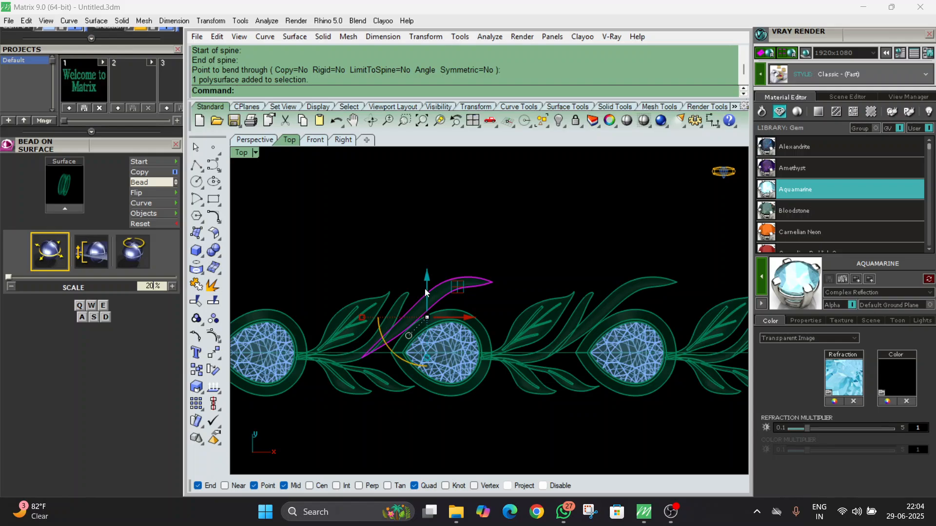
Move the curved leaf above the pear diamond slightly upward, then bend its tip down using a diagonal spine from its base
left_click_drag(425, 289, 425, 285)
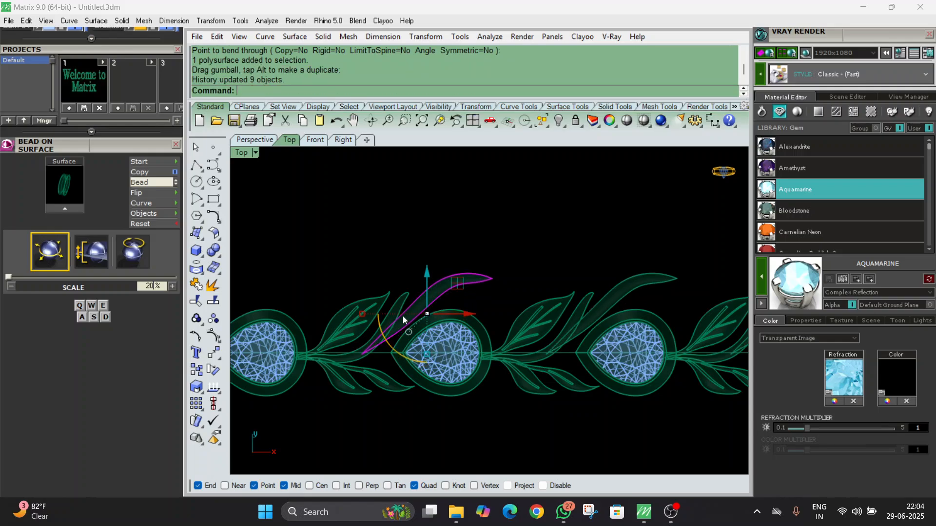
right_click(403, 316)
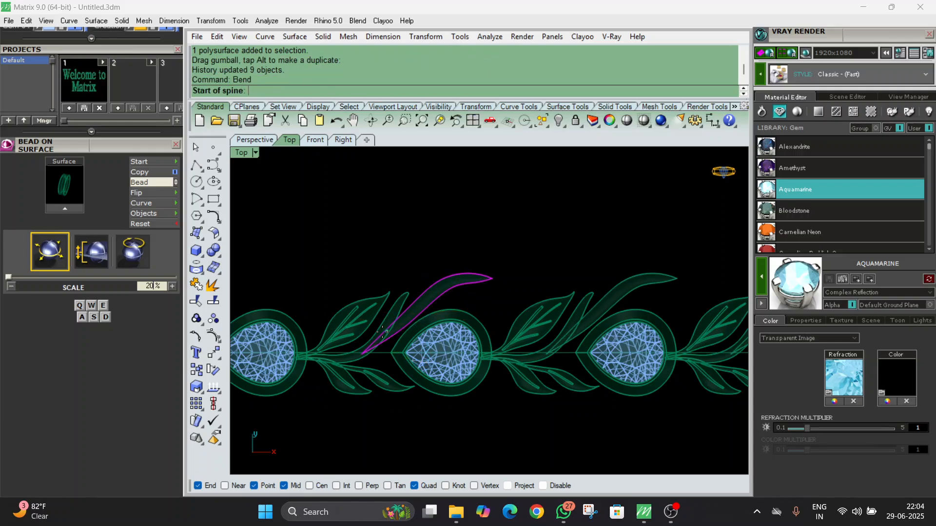
left_click(361, 353)
left_click(503, 224)
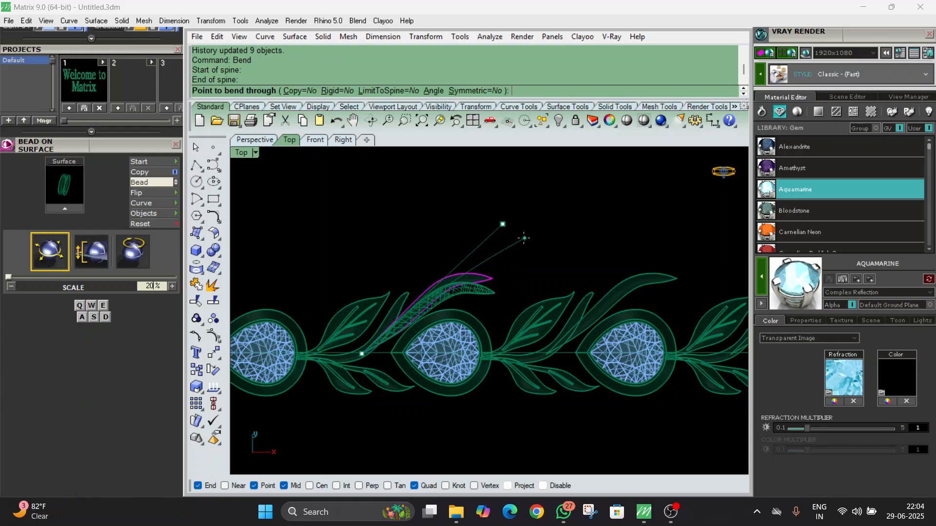
left_click(527, 242)
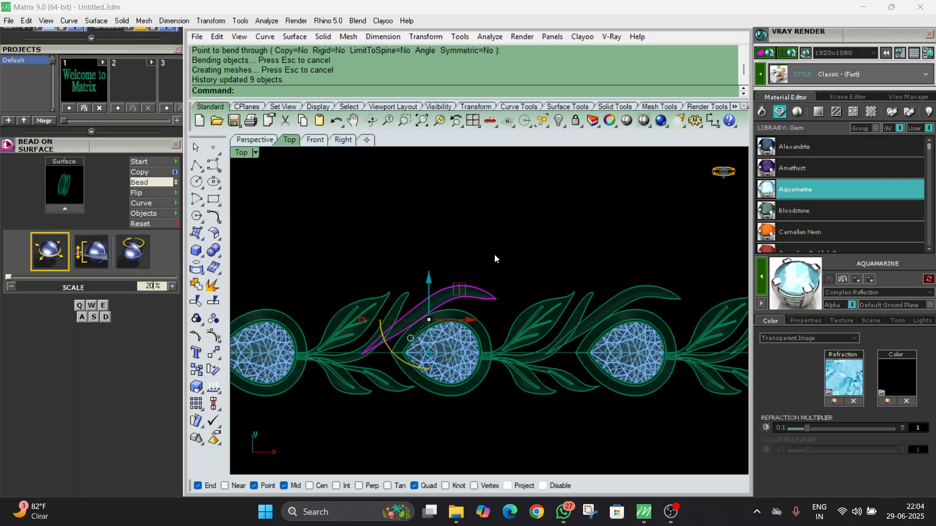
Apply a 4×4×4 cage to the curved leaf and shift the tip-side cage points along X to lengthen it
type("c4")
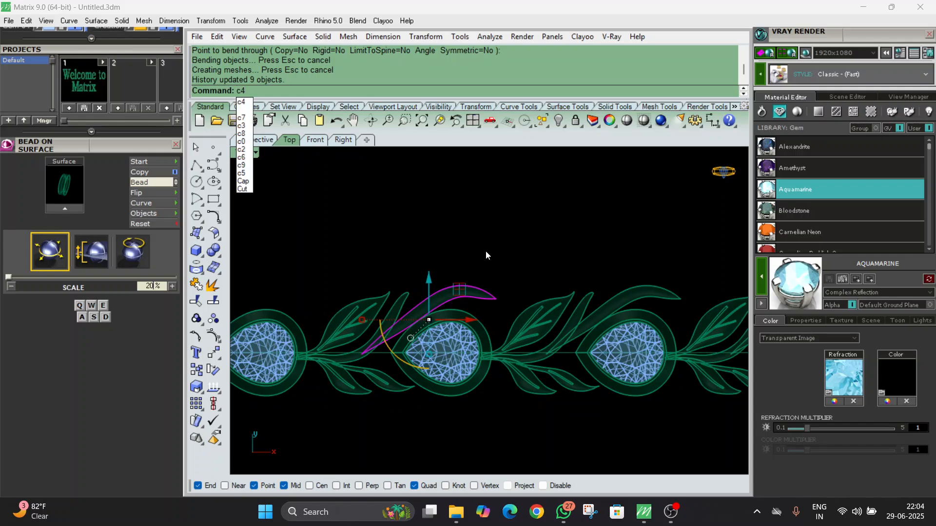
key("Return")
left_click_drag(431, 272, 509, 369)
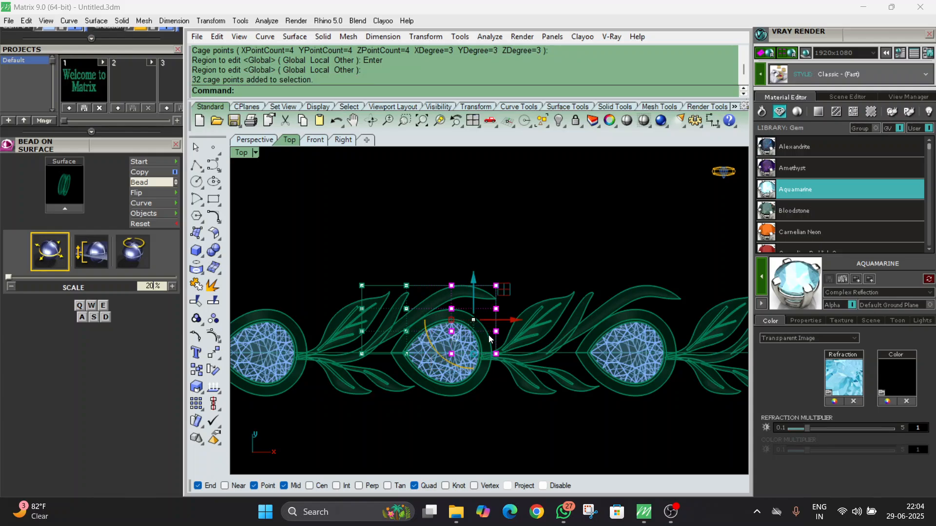
left_click_drag(510, 320, 542, 319)
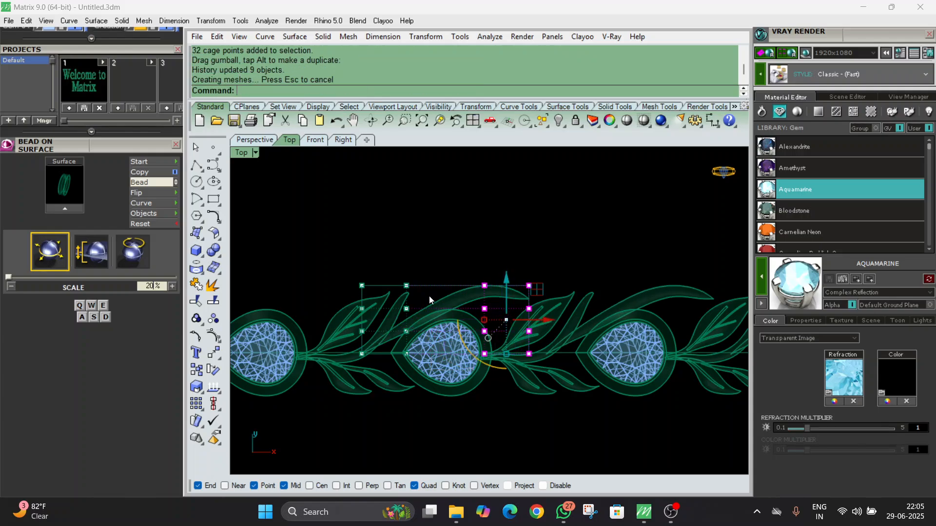
Raise the upper middle cage points to arch the leaf, and rotate the tip-side cage points
left_click_drag(394, 265, 496, 342)
left_click_drag(447, 286, 456, 273)
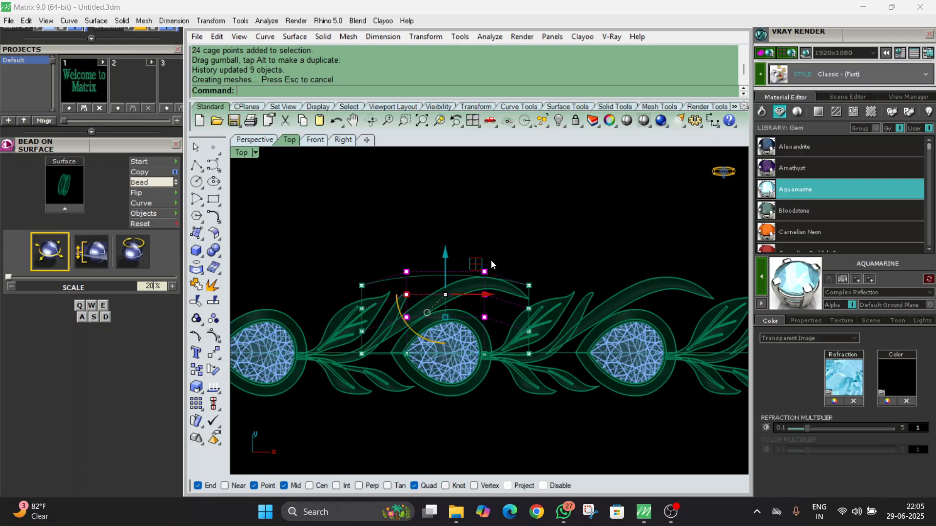
left_click_drag(467, 234, 562, 339)
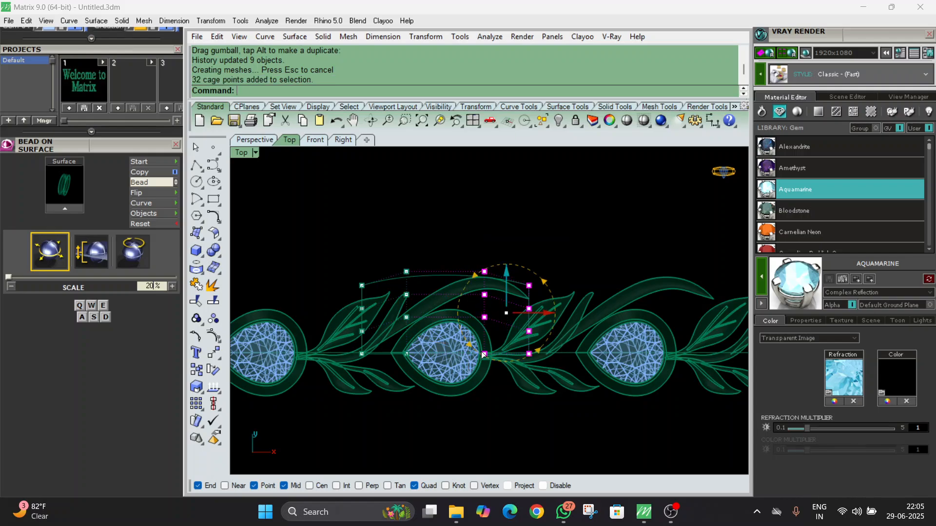
left_click_drag(483, 355, 520, 331)
Fine-tune the upper and tip-side cage points to smooth the leaf's curve over the bezel, then delete the cage
left_click_drag(400, 253, 412, 298)
left_click(444, 228)
left_click_drag(444, 231, 492, 314)
left_click_drag(502, 259, 522, 386)
left_click(476, 248)
left_click_drag(516, 295, 513, 296)
key("Escape")
left_click(440, 318)
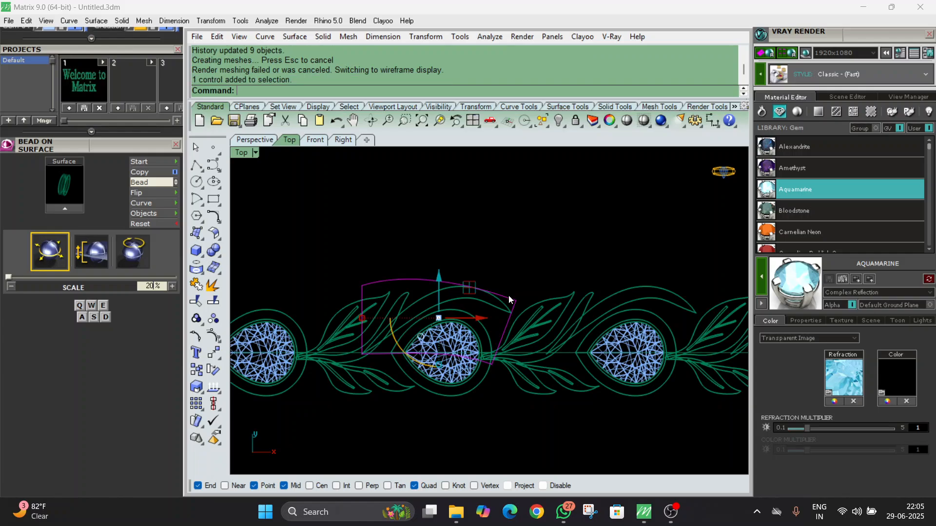
scroll(477, 277, "down", 3)
key("Delete")
Show the hidden ring band and its circular guide curve in the Perspective view, leaving the reference image hidden
scroll(477, 277, "down", 4)
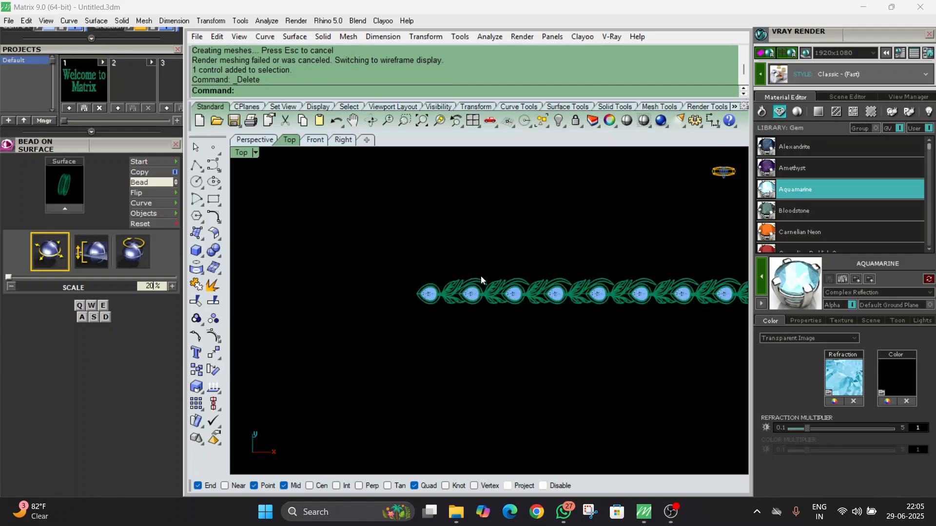
scroll(486, 276, "up", 3)
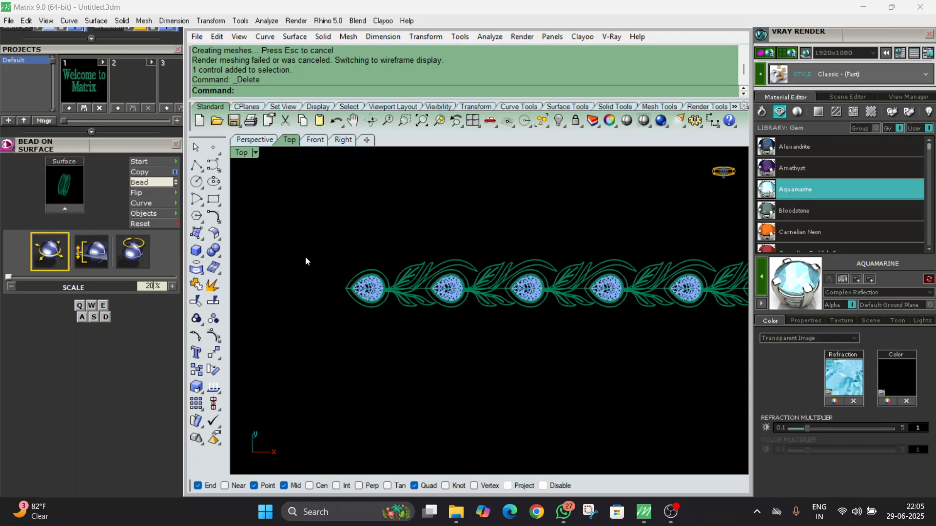
scroll(307, 203, "down", 4)
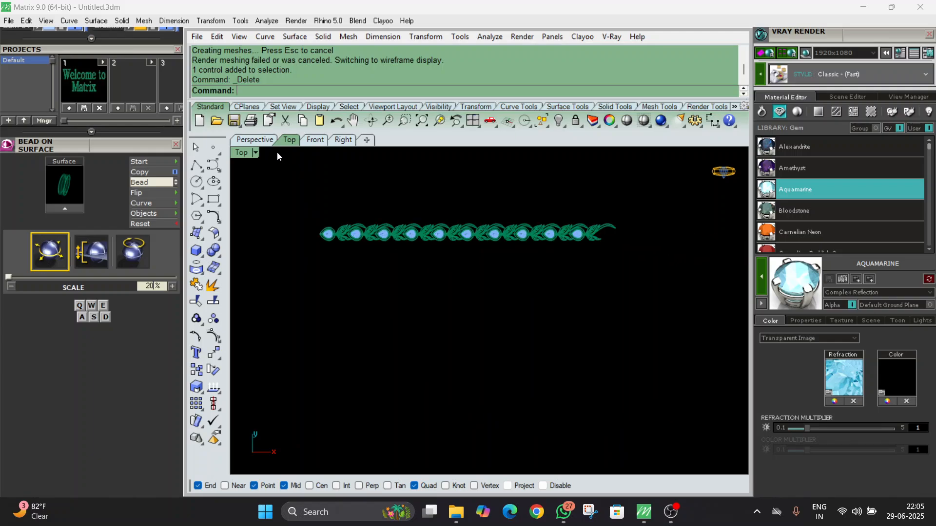
left_click(262, 140)
right_click_drag(529, 174, 482, 219)
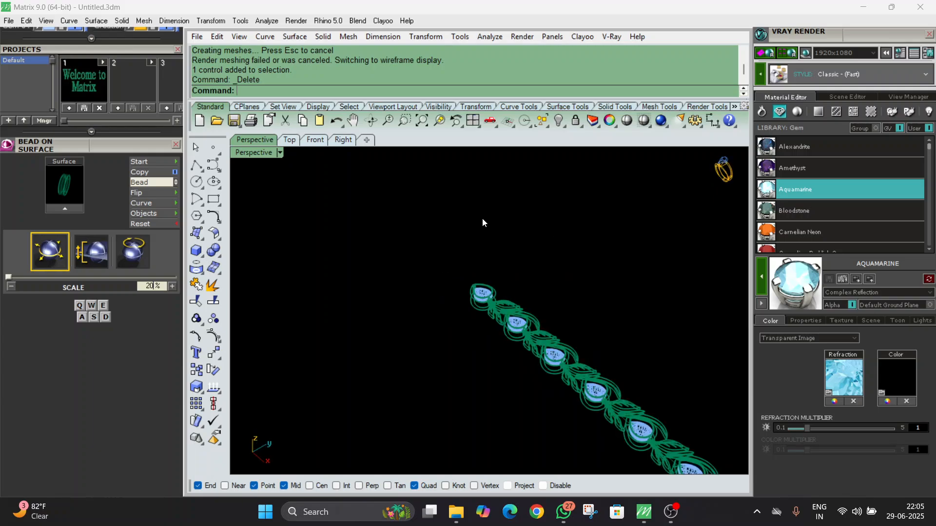
left_click(563, 125)
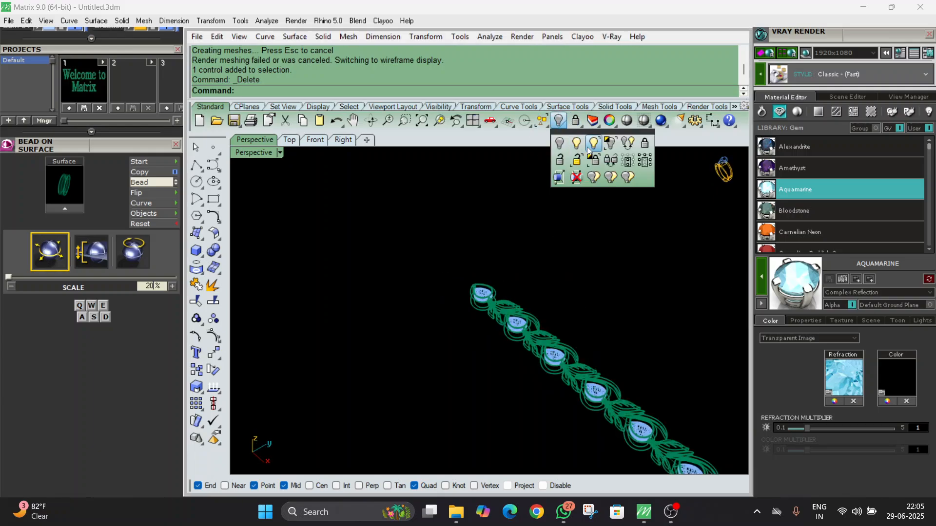
left_click(587, 147)
left_click(487, 217)
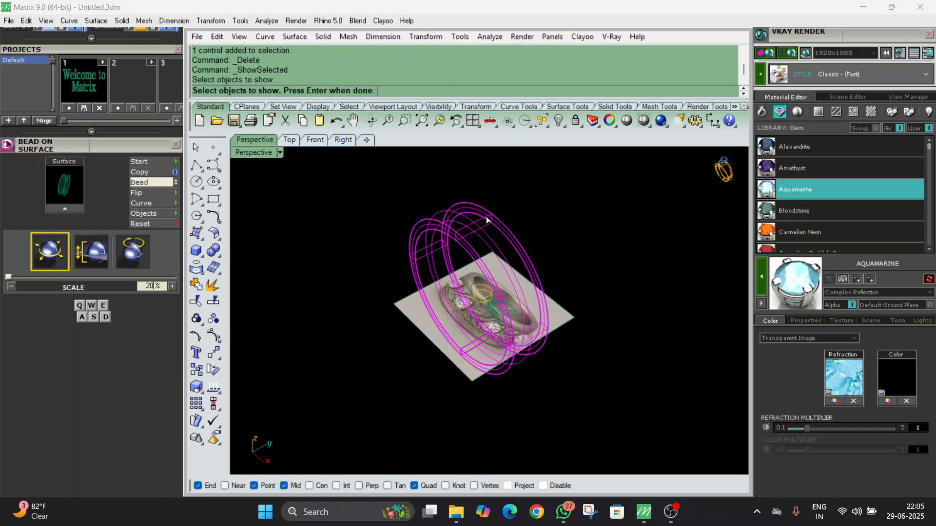
left_click(475, 238)
key("Return")
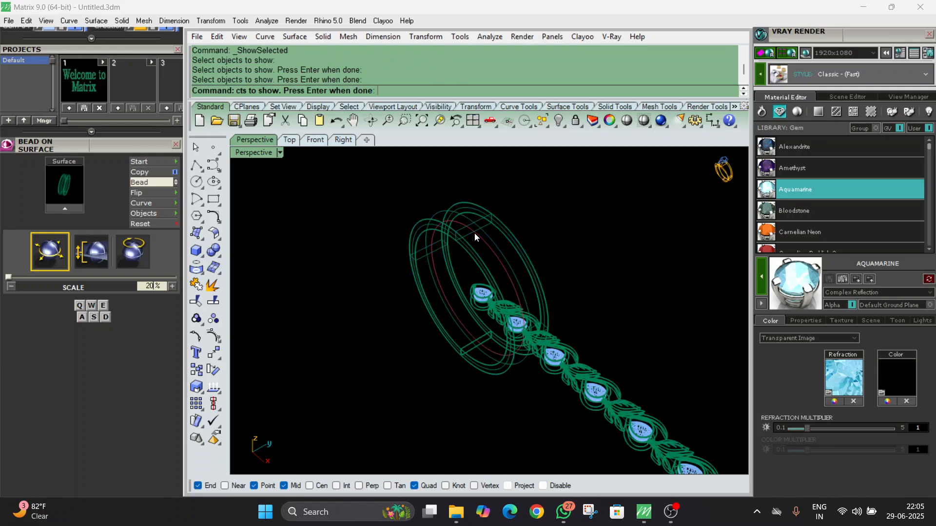
Paste the two copied beaded borders onto the ring band and lock them
right_click_drag(416, 243, 455, 236)
key("ctrl+v")
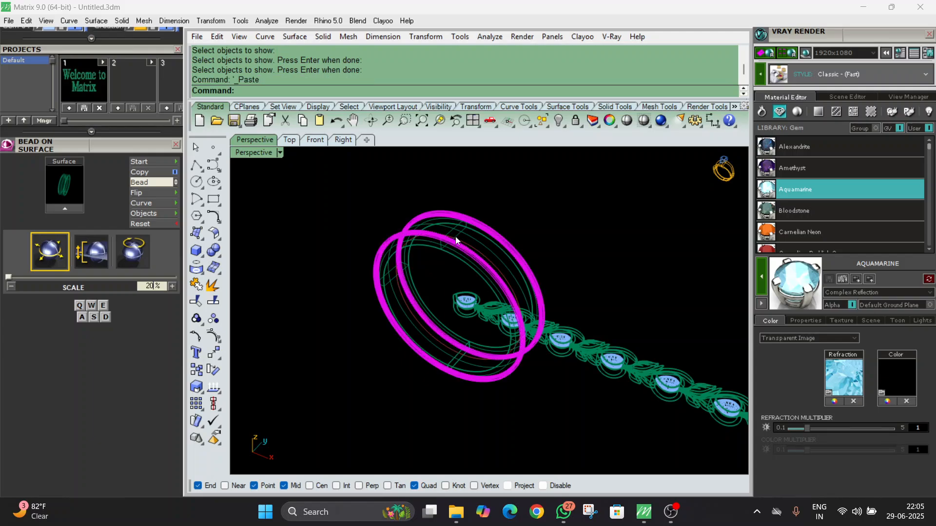
left_click(575, 120)
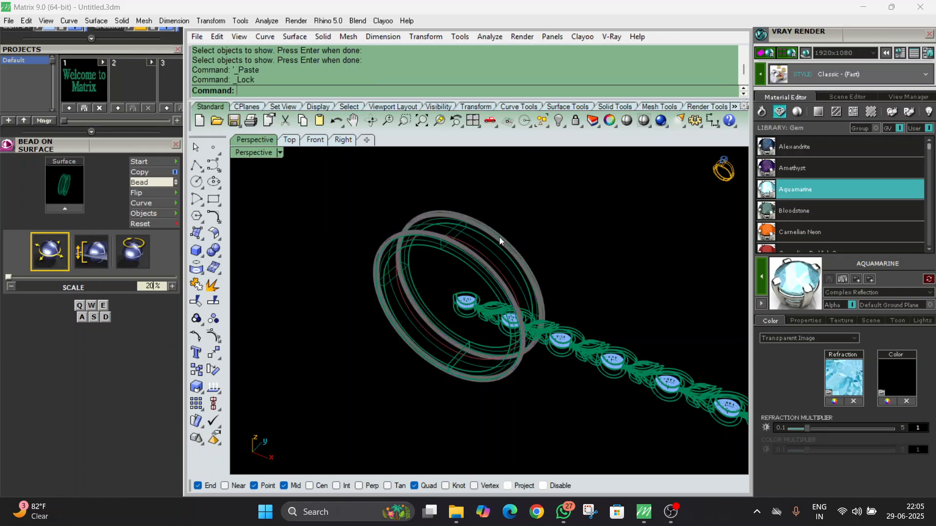
Examine the flat pear diamond strip beside the ring from its first stone to its far end
right_click_drag(499, 237, 387, 242)
scroll(463, 286, "up", 3)
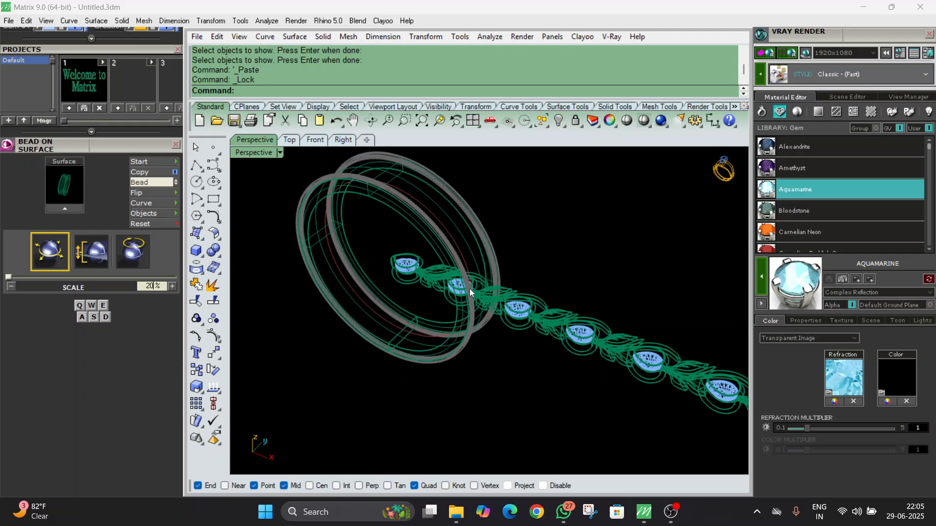
scroll(411, 273, "up", 2)
left_click(410, 267)
key("Escape")
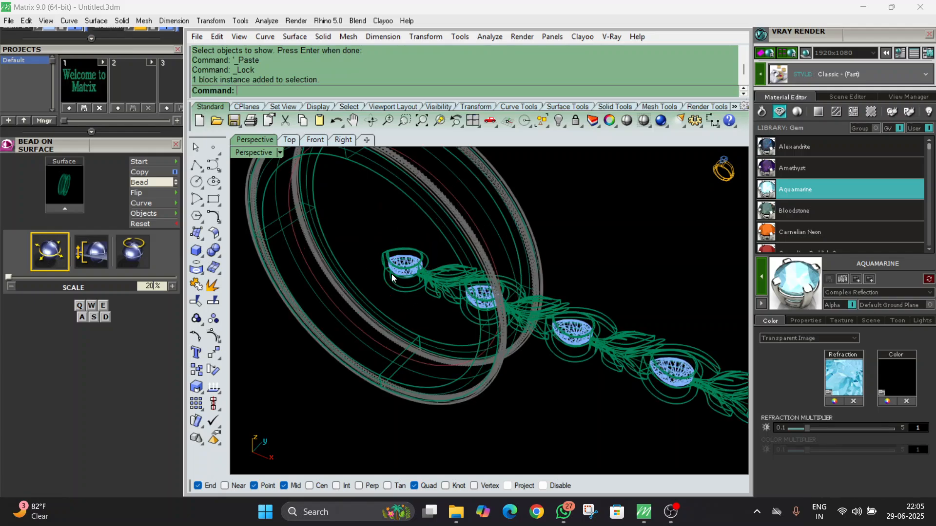
scroll(370, 254, "down", 3)
scroll(361, 230, "down", 2)
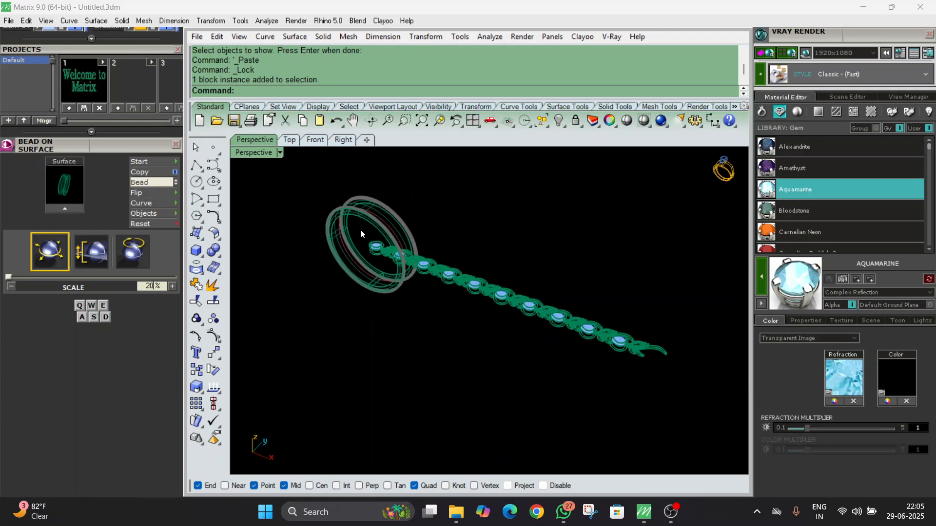
left_click_drag(361, 230, 697, 391)
scroll(631, 390, "up", 6)
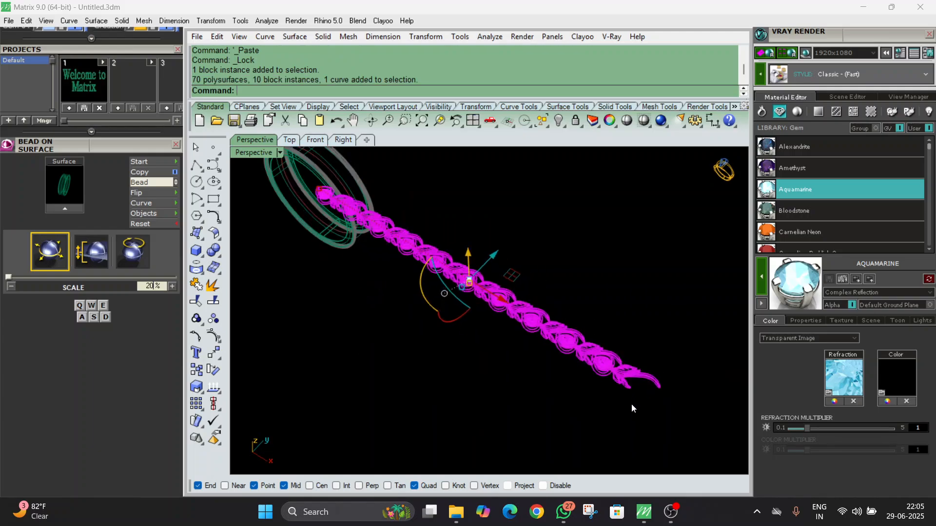
right_click_drag(598, 332, 625, 340)
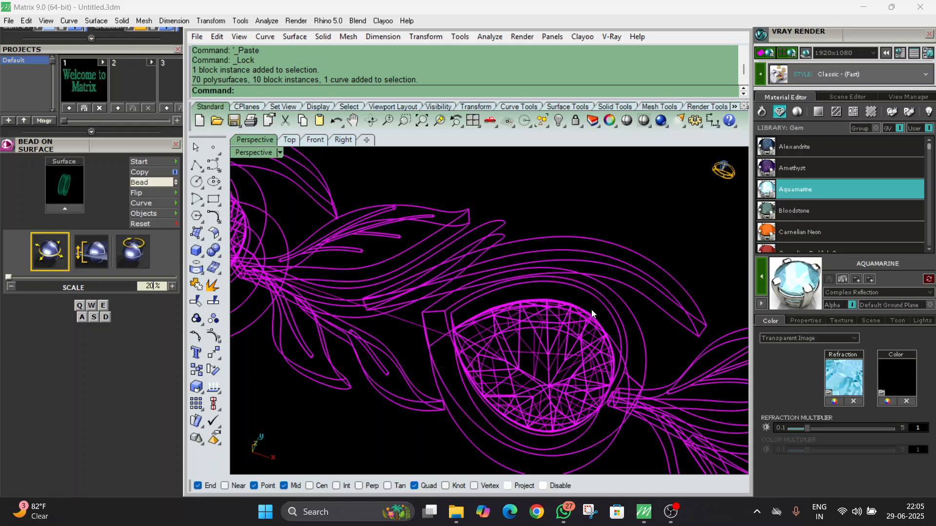
key("Escape")
Delete the last repeat at the strip's far end, including its pear diamond, bezel and leaves
scroll(596, 318, "down", 6)
scroll(464, 271, "down", 4)
scroll(561, 301, "up", 4)
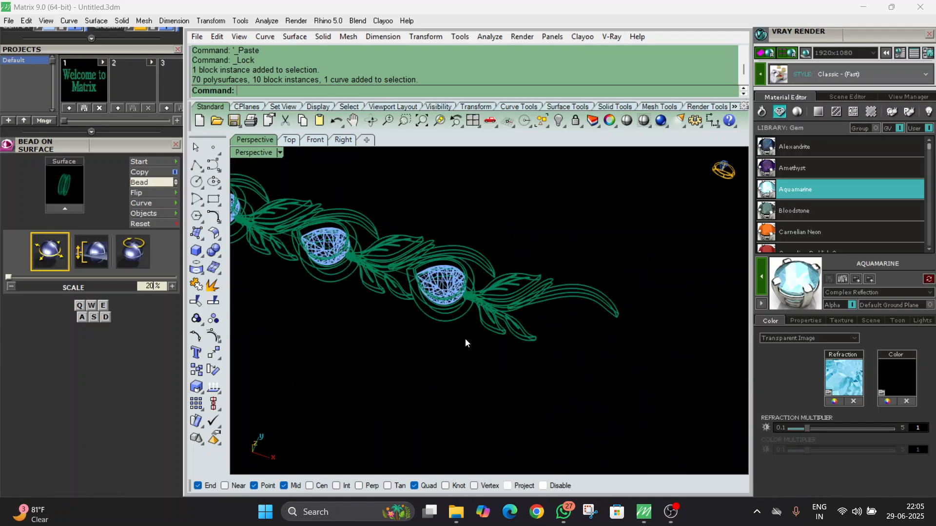
left_click(450, 316)
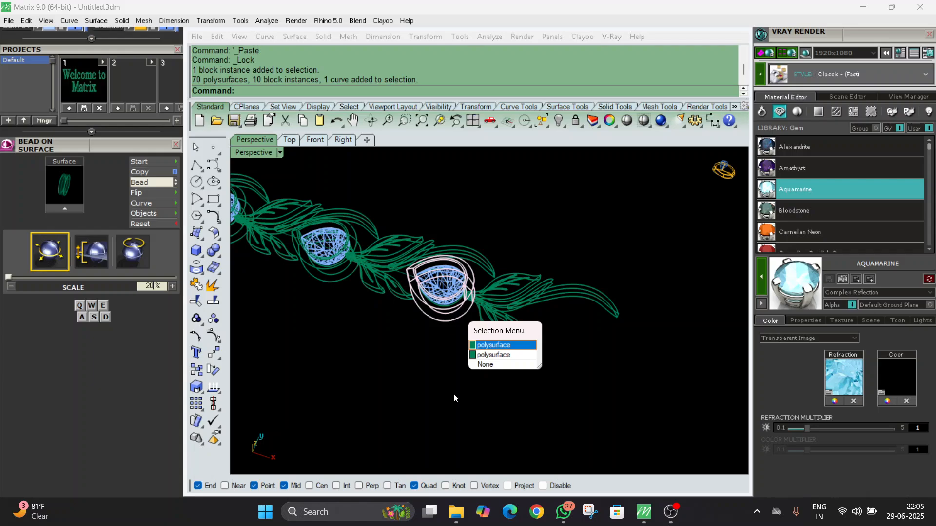
key("Escape")
left_click_drag(403, 356, 681, 249)
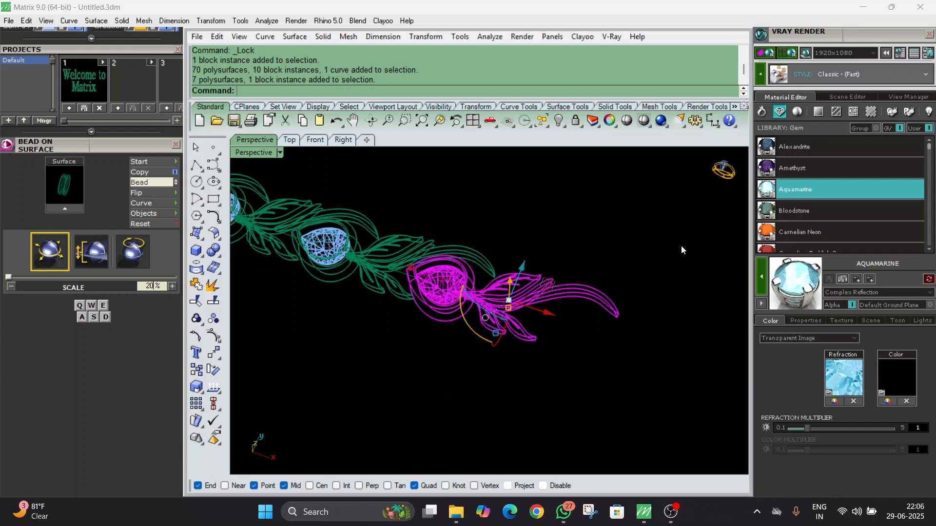
key("Delete")
Group all remaining diamonds, bezels and leaves of the flat strip, leaving out the straight base line
scroll(616, 276, "down", 5)
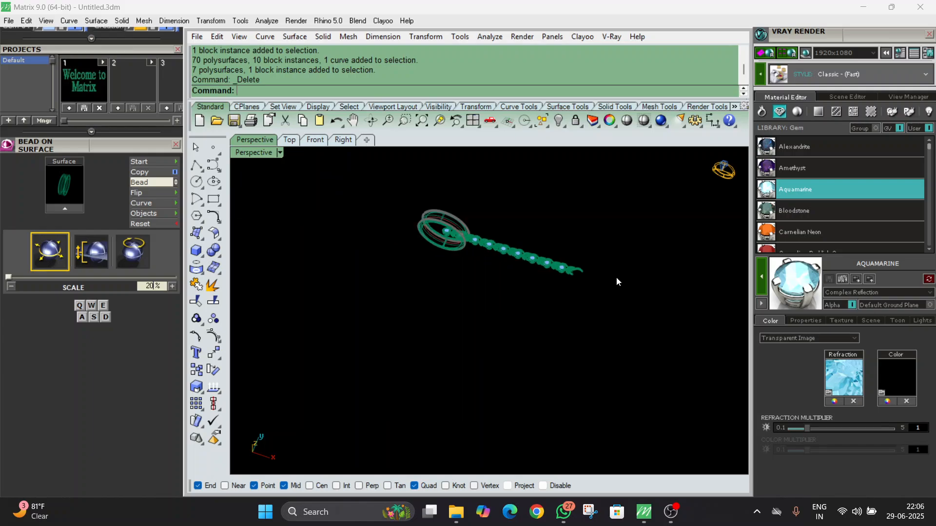
scroll(411, 262, "up", 3)
left_click_drag(438, 303, 742, 214)
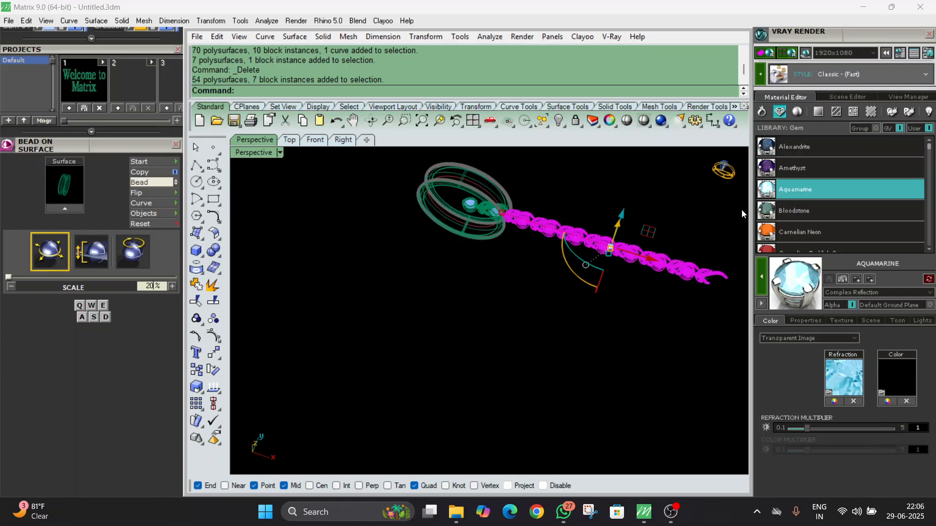
scroll(709, 267, "up", 3)
scroll(692, 302, "down", 3)
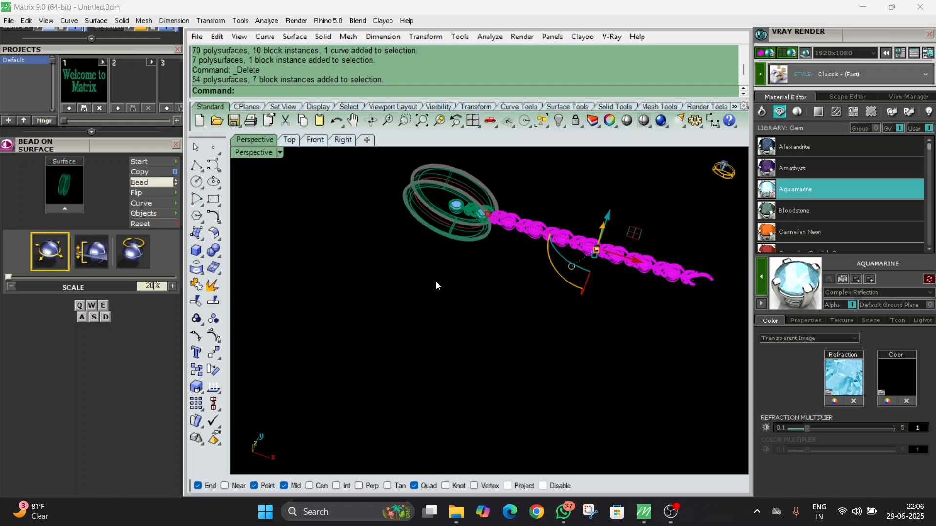
left_click_drag(436, 281, 555, 207, "shift")
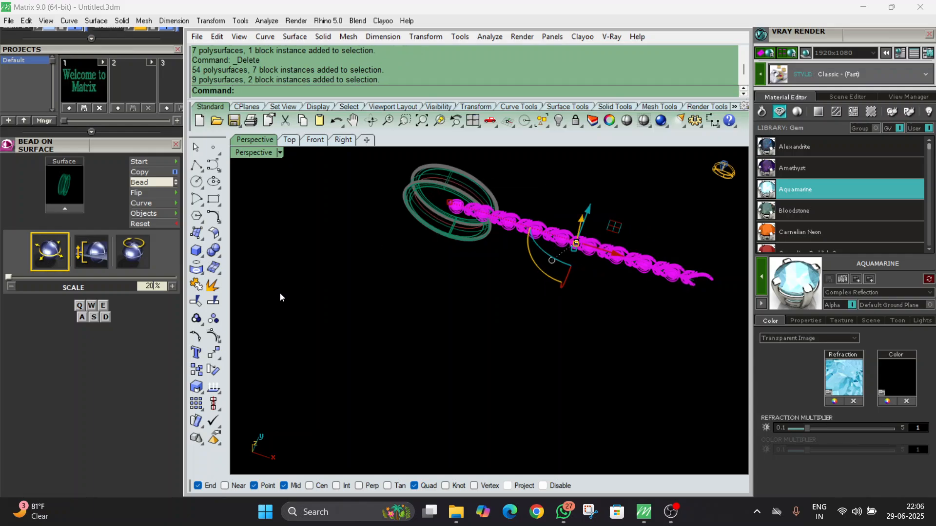
left_click(197, 319)
Flow a copy of the grouped strip from the straight base line onto the ring's circular guide curve, with Rigid and Stretch off
scroll(712, 263, "up", 5)
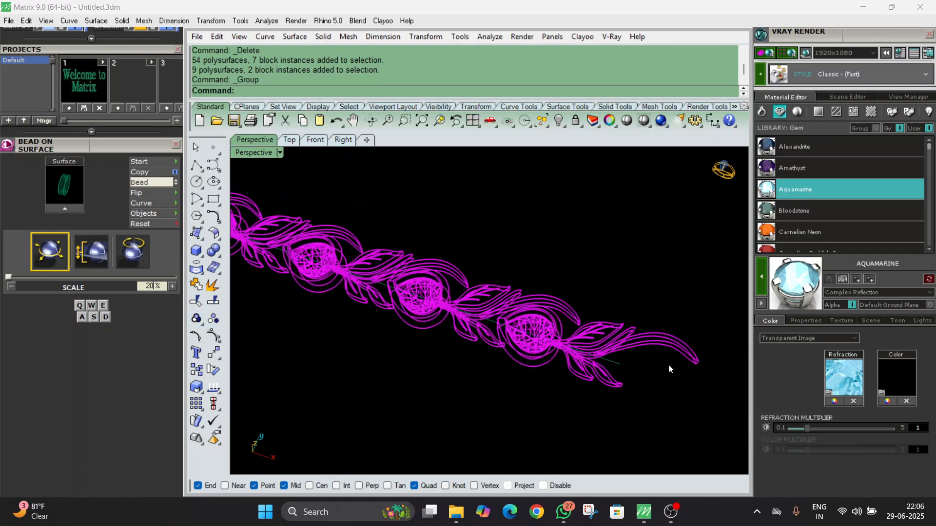
type("flow")
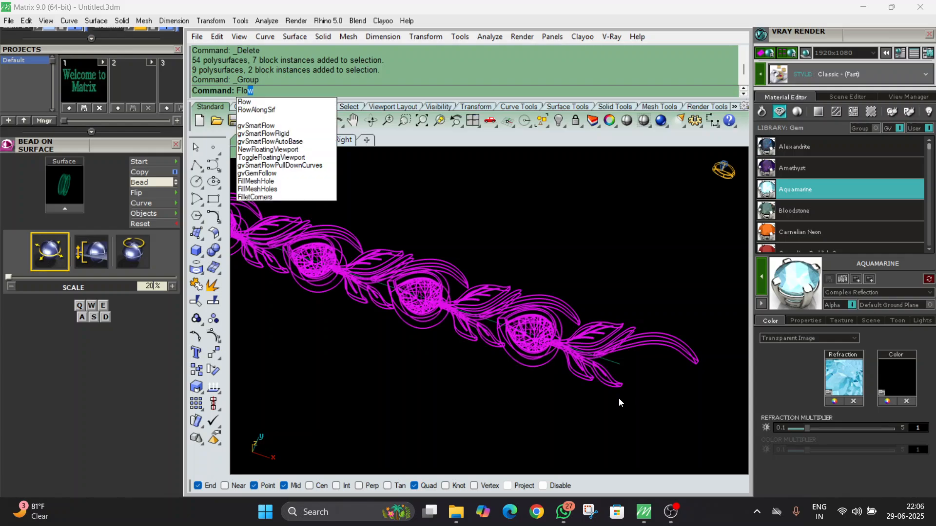
key("Return")
left_click(617, 364)
scroll(616, 364, "down", 5)
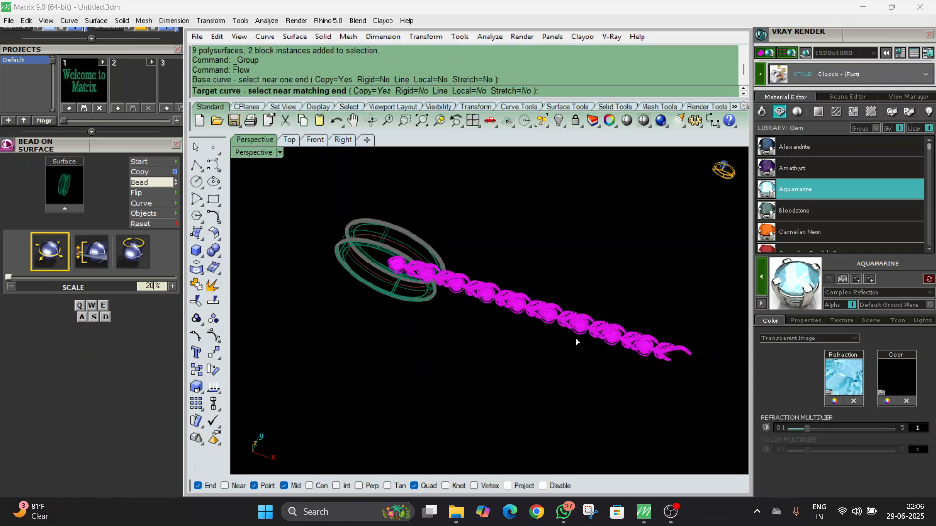
scroll(399, 245, "up", 2)
scroll(398, 244, "up", 1)
left_click(407, 244)
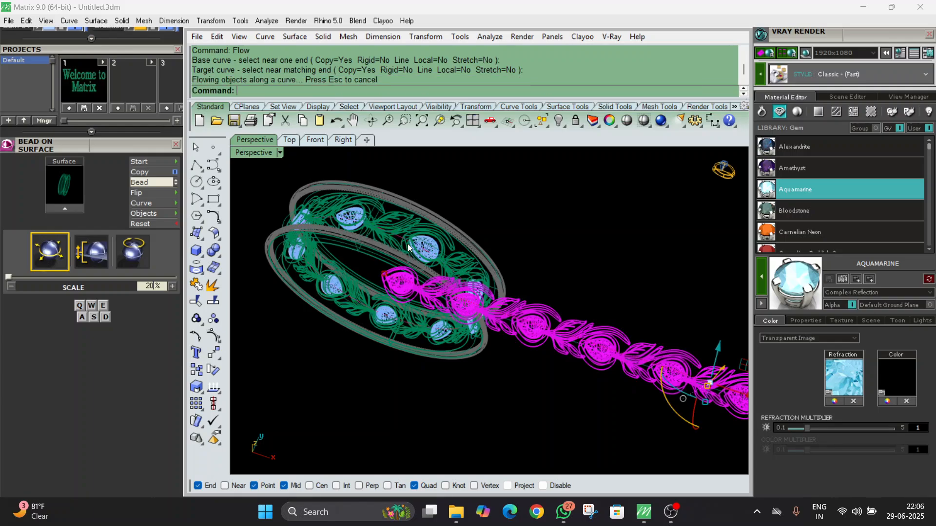
Set the Perspective view's display mode to Plastic and inspect the flowed pattern on the ring
left_click(280, 153)
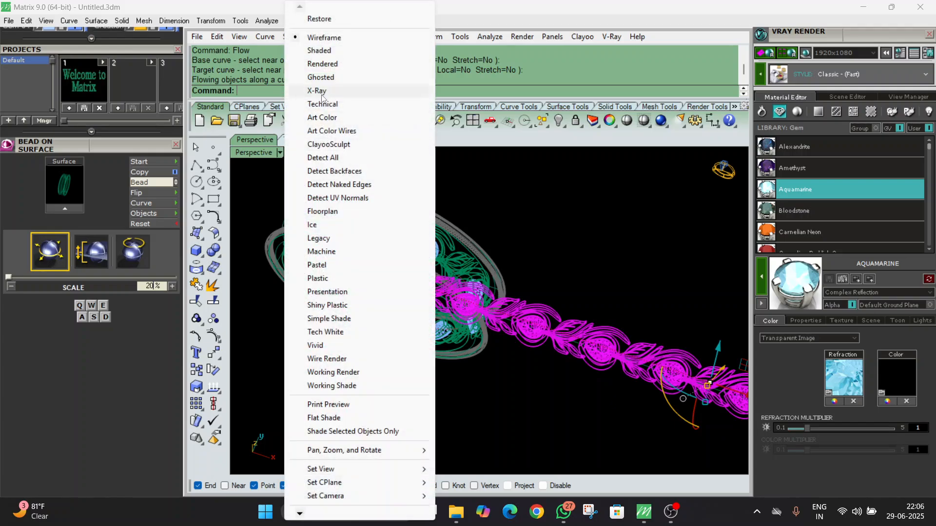
left_click(321, 279)
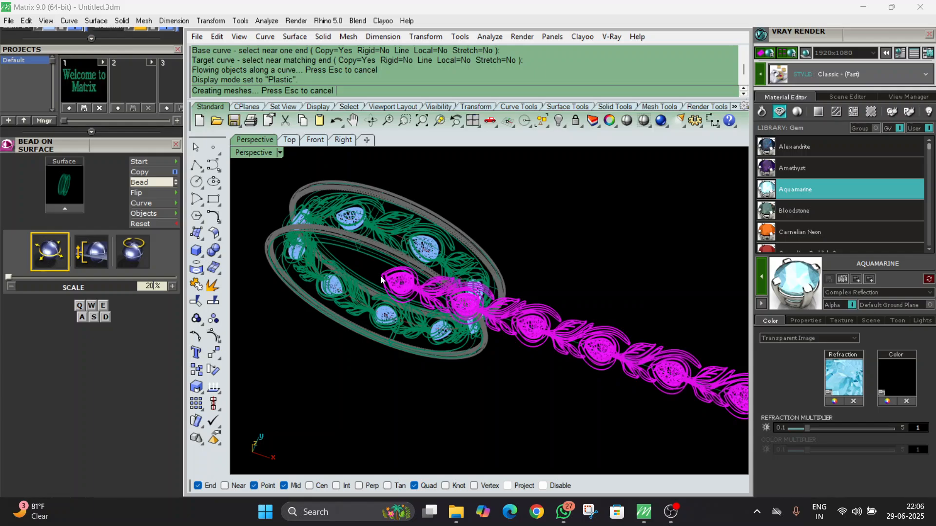
mouse_move(362, 283)
right_mouse_down()
mouse_move(383, 304)
mouse_move(441, 308)
mouse_move(461, 264)
right_mouse_up()
Lower the flat diamond strip along the vertical axis by about 1 mm
scroll(511, 339, "up", 4)
right_click_drag(561, 282, 535, 292)
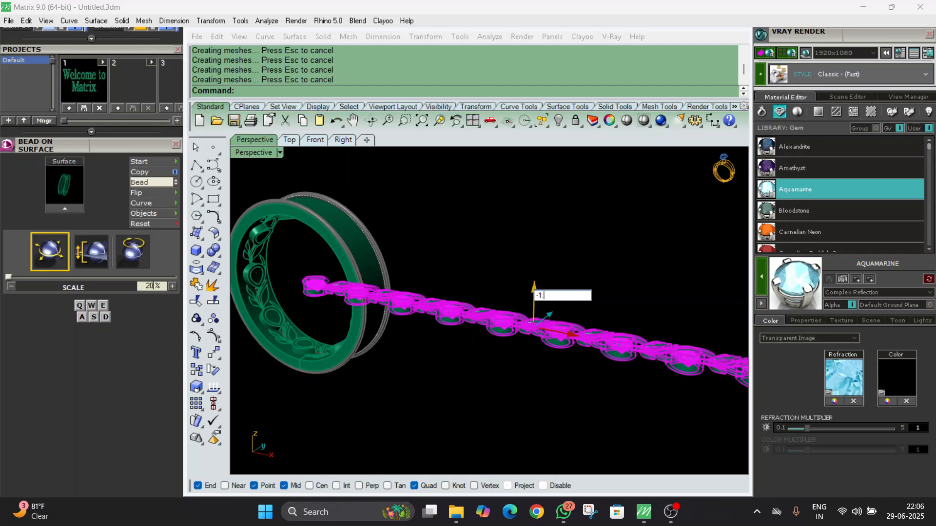
key("Return")
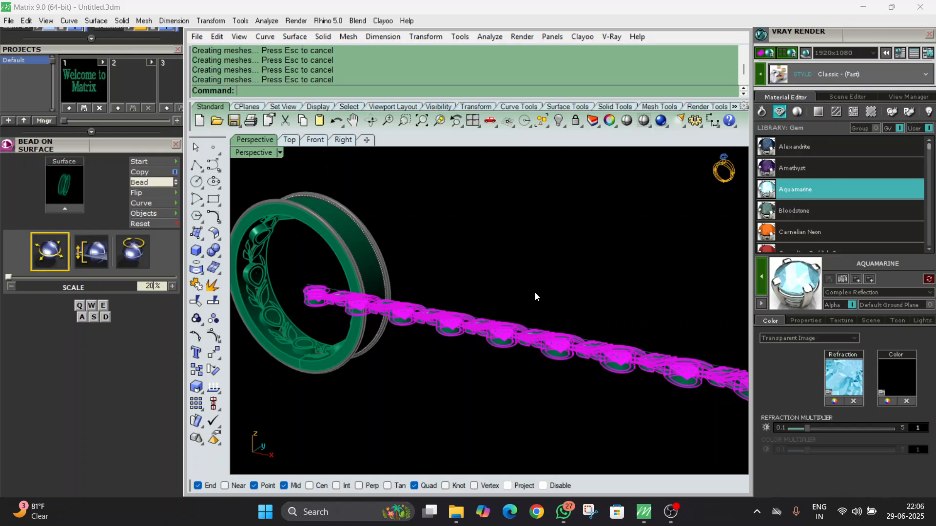
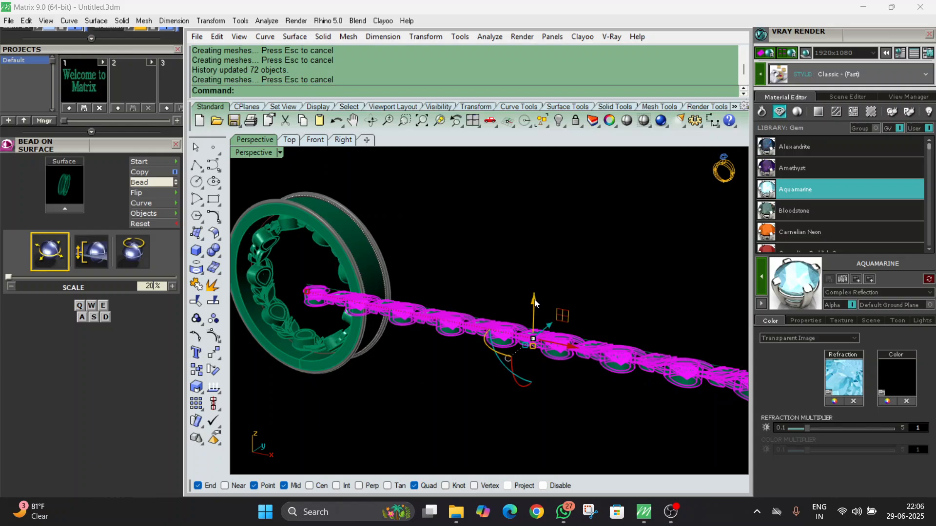
Move the flat gem-and-leaf strip up along Z by 2
left_click(534, 297)
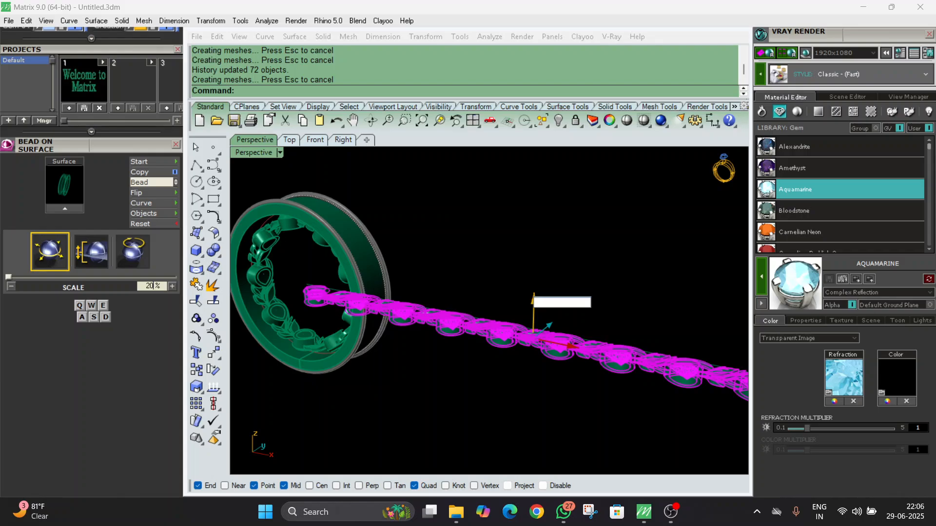
type("2")
key("Return")
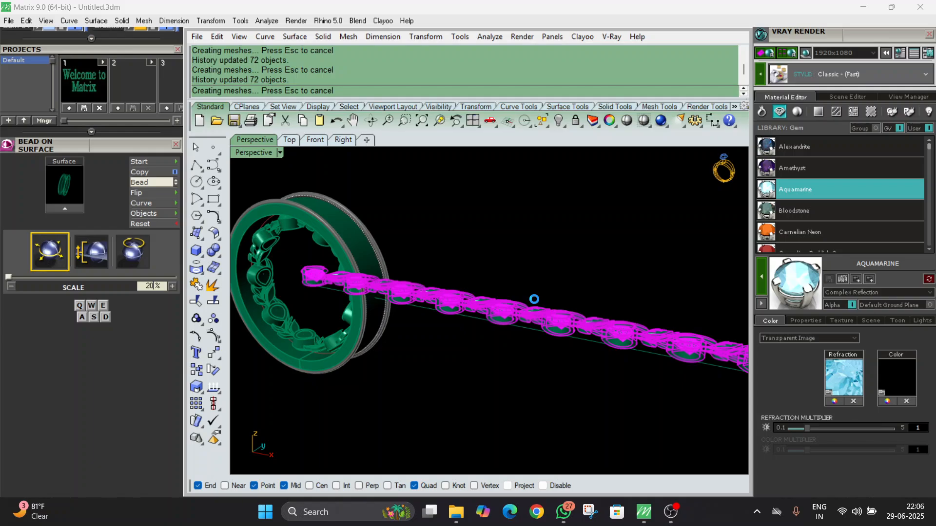
right_click_drag(535, 304, 402, 234)
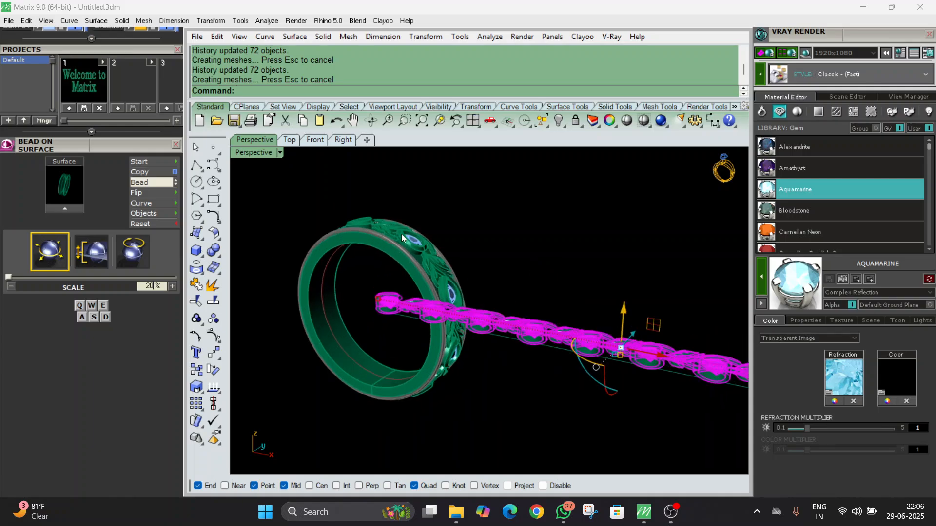
scroll(444, 282, "up", 6)
right_click_drag(495, 292, 519, 319)
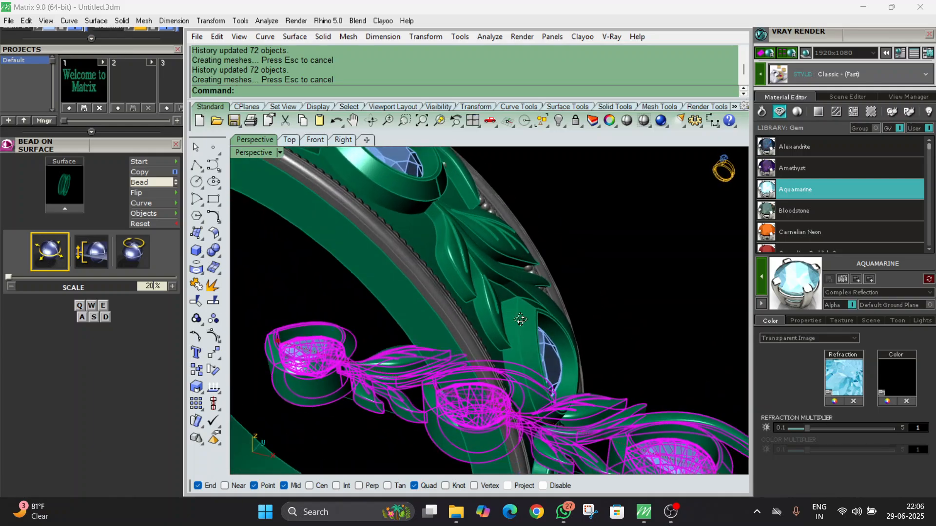
scroll(537, 325, "down", 6)
scroll(345, 228, "up", 1)
Try lowering the flat gem-and-leaf strip by 0.5 in the Front view
left_click(314, 140)
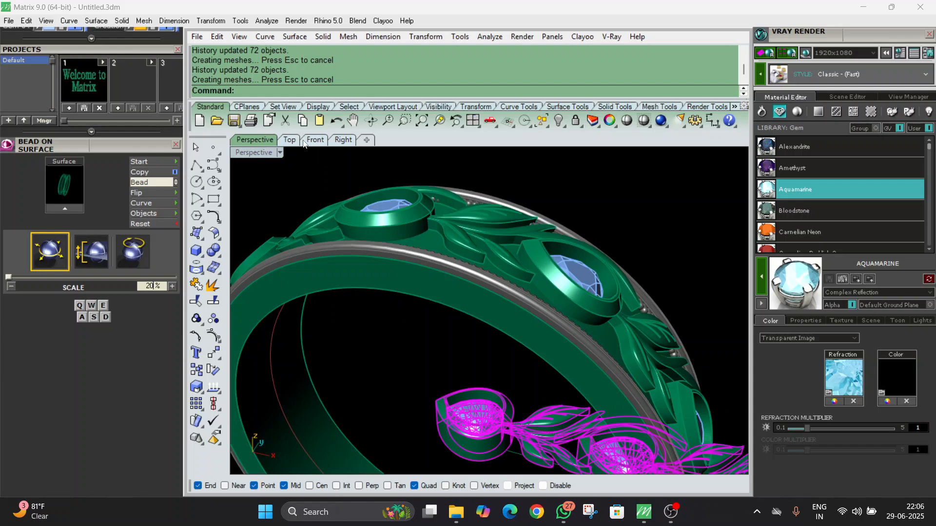
right_click_drag(540, 263, 557, 358)
scroll(371, 229, "up", 2)
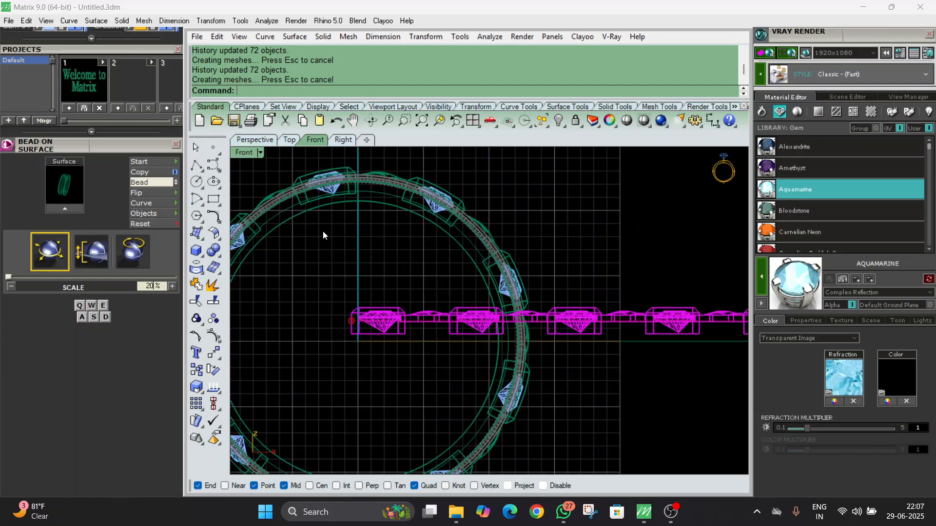
scroll(439, 243, "down", 4)
scroll(606, 269, "up", 4)
left_click(575, 252)
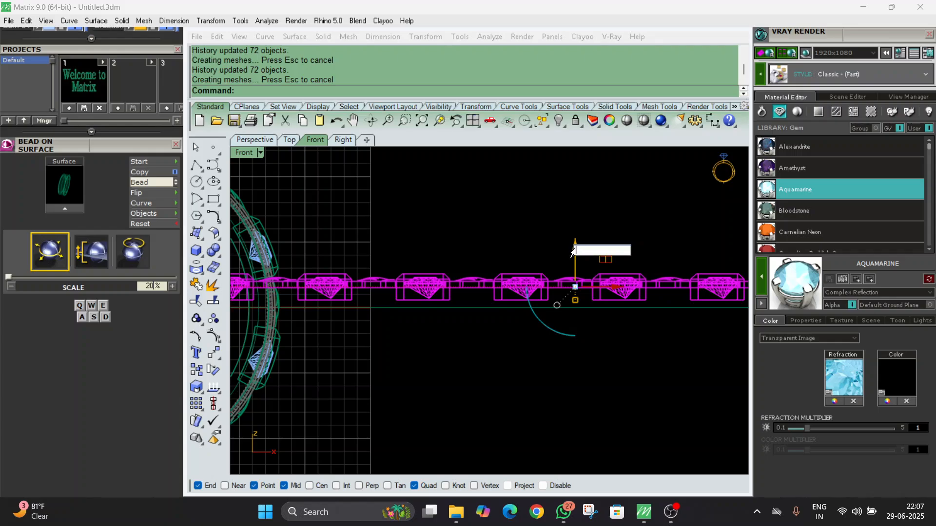
type("-.5")
key("Return")
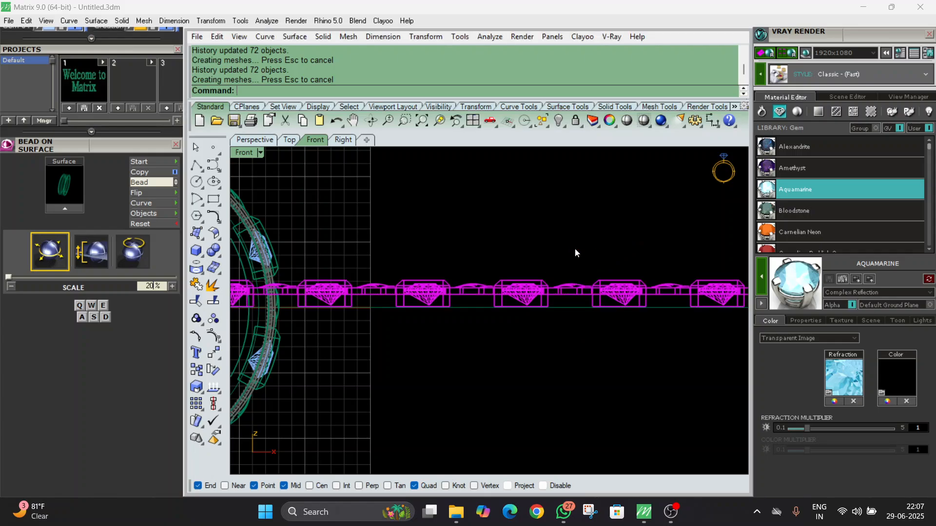
scroll(633, 255, "down", 4)
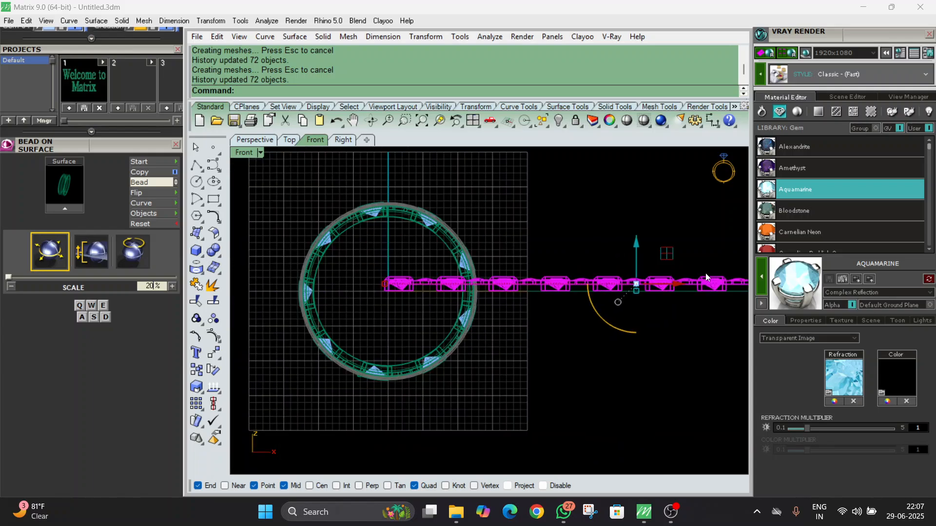
Check the ornament's depth on the ring in the Perspective view and undo the last strip move
left_click(257, 143)
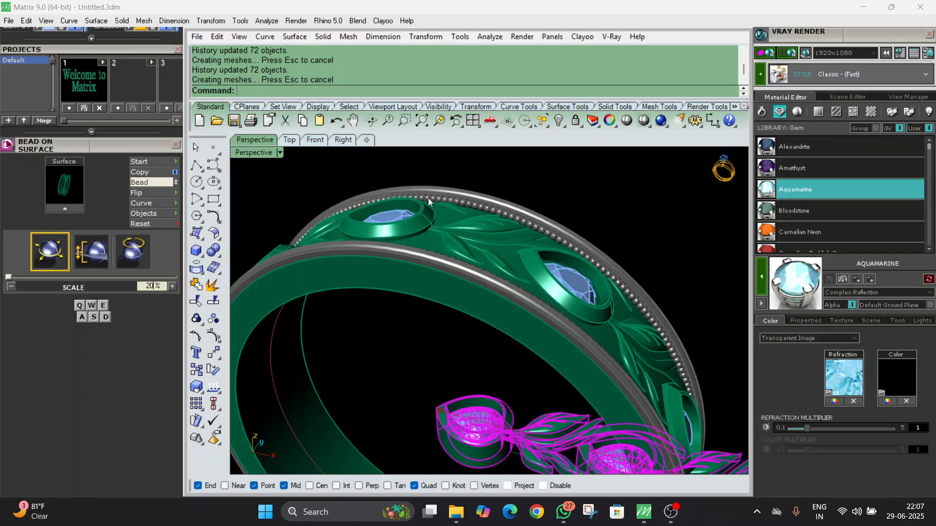
mouse_move(428, 198)
right_mouse_down()
mouse_move(457, 210)
mouse_move(456, 254)
right_mouse_up()
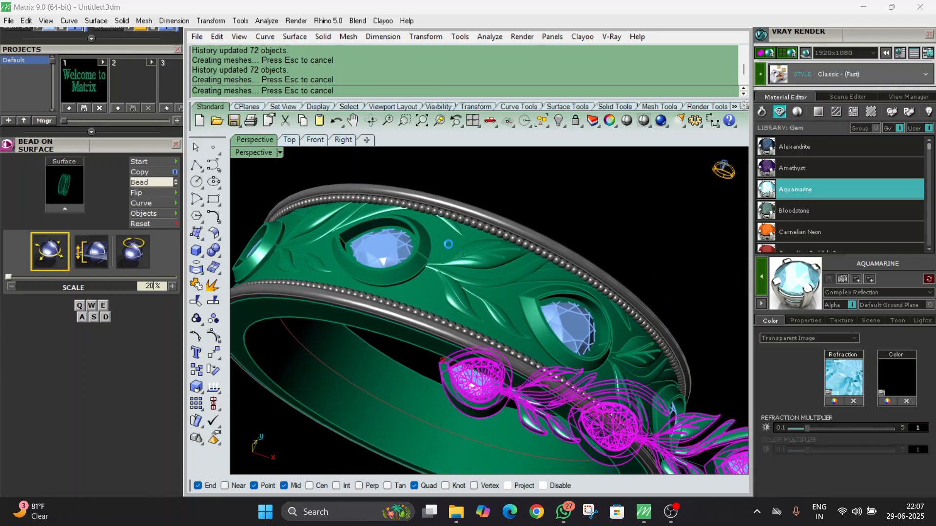
scroll(371, 200, "down", 3)
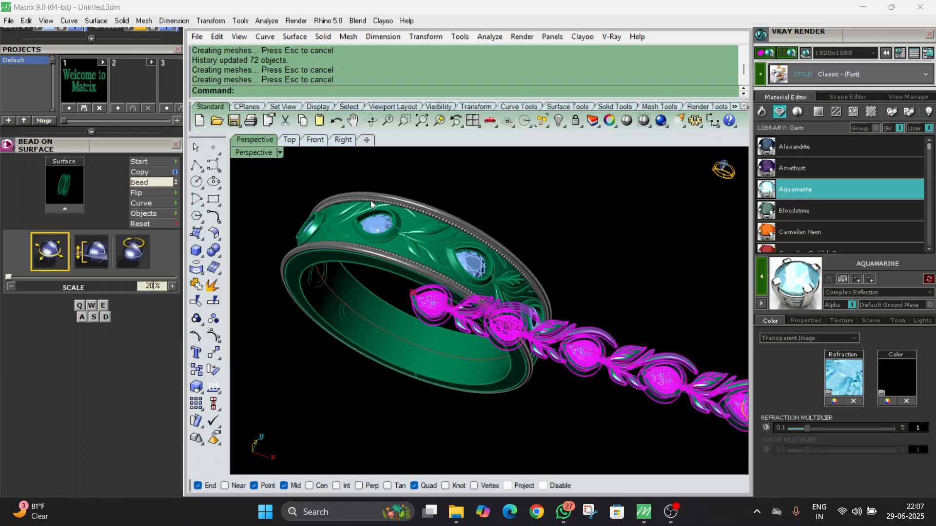
scroll(443, 242, "up", 4)
scroll(436, 242, "down", 3)
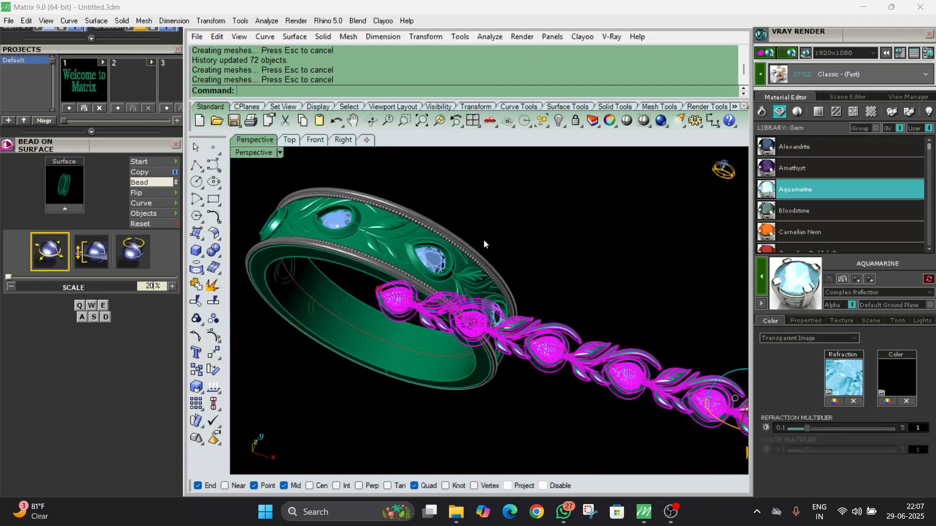
key("ctrl+z")
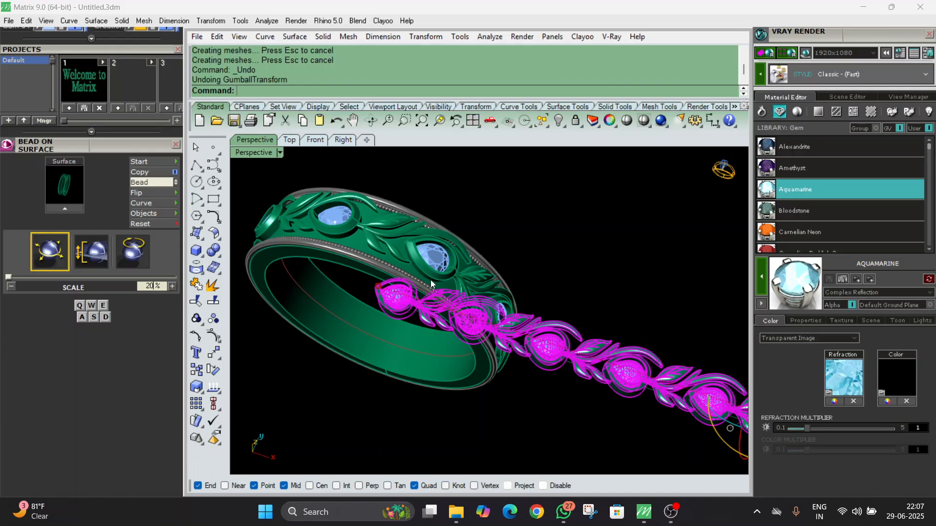
Examine how far the leaves and gem bezels stand above the ring band from several angles
scroll(406, 266, "up", 5)
right_click_drag(407, 264, 375, 218)
scroll(375, 218, "down", 4)
scroll(377, 185, "up", 6)
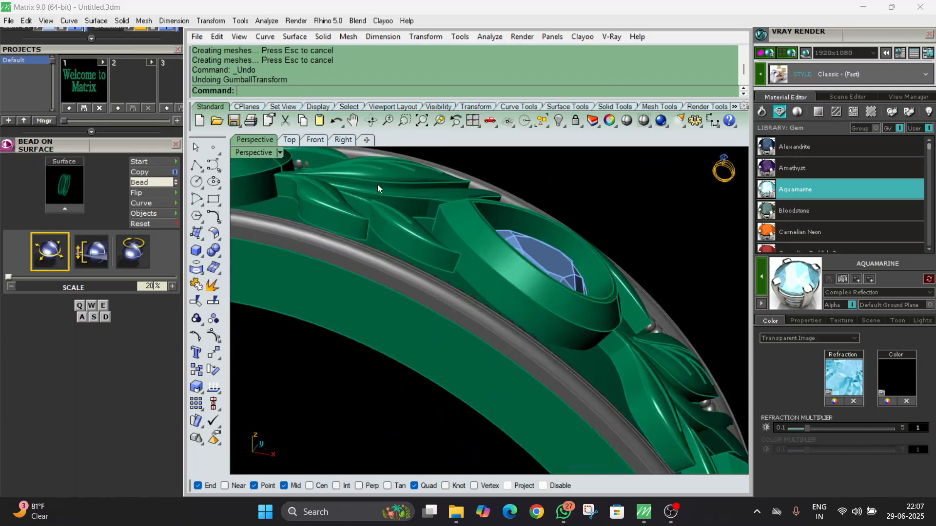
right_click_drag(377, 185, 466, 263)
scroll(271, 190, "down", 8)
right_click_drag(619, 289, 537, 259)
scroll(537, 258, "down", 6)
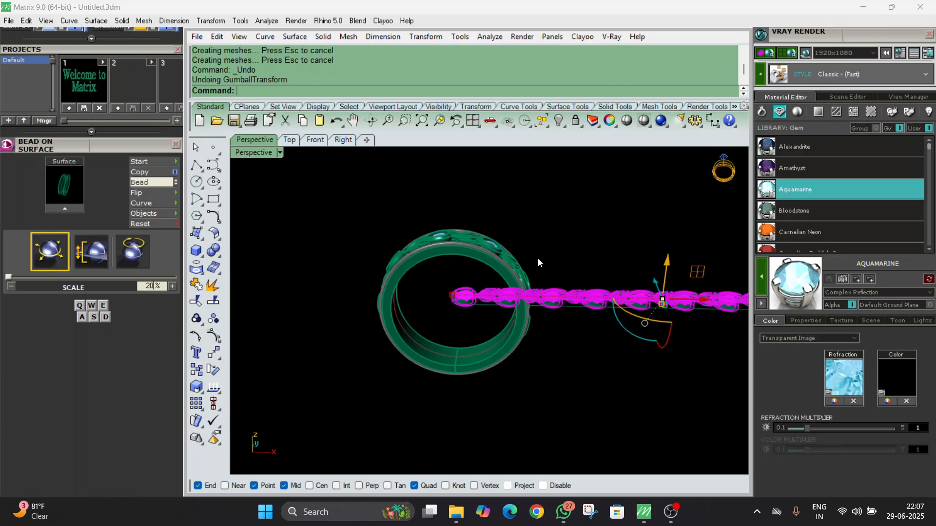
Lower the flat gem-and-leaf strip along Z by 0.25
scroll(680, 296, "up", 4)
scroll(680, 296, "up", 4)
scroll(565, 254, "up", 3)
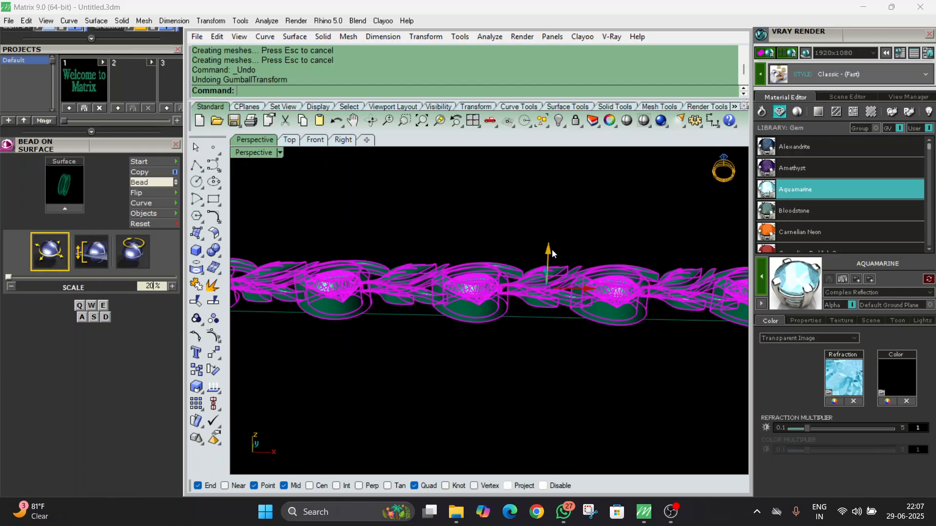
left_click(551, 249)
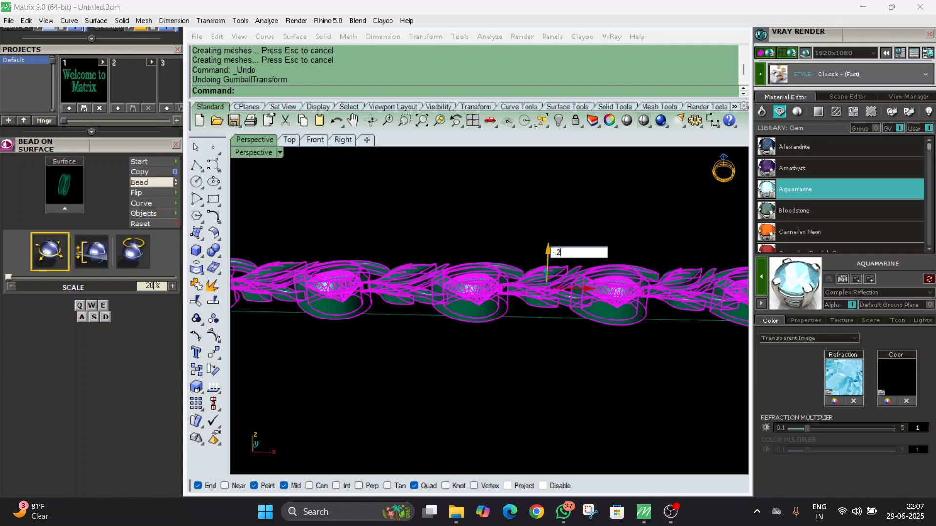
type("-.25")
key("Return")
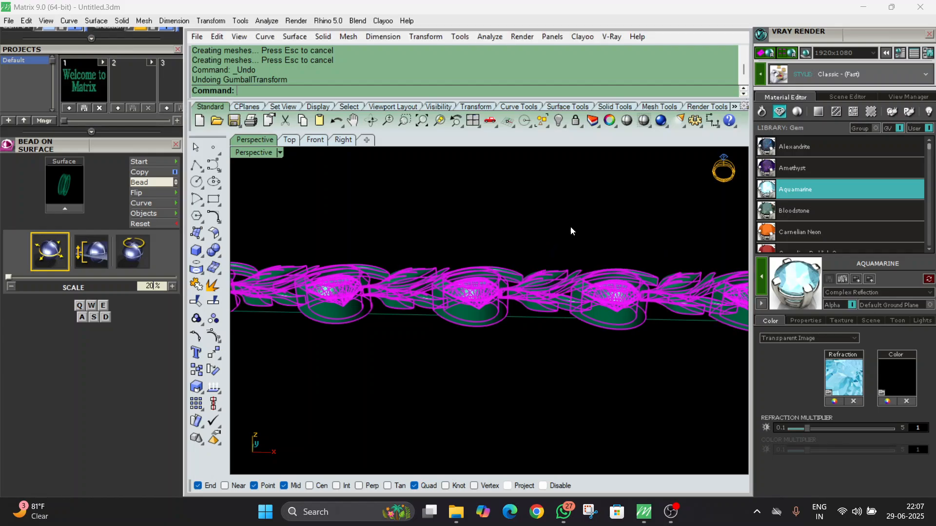
scroll(586, 218, "down", 2)
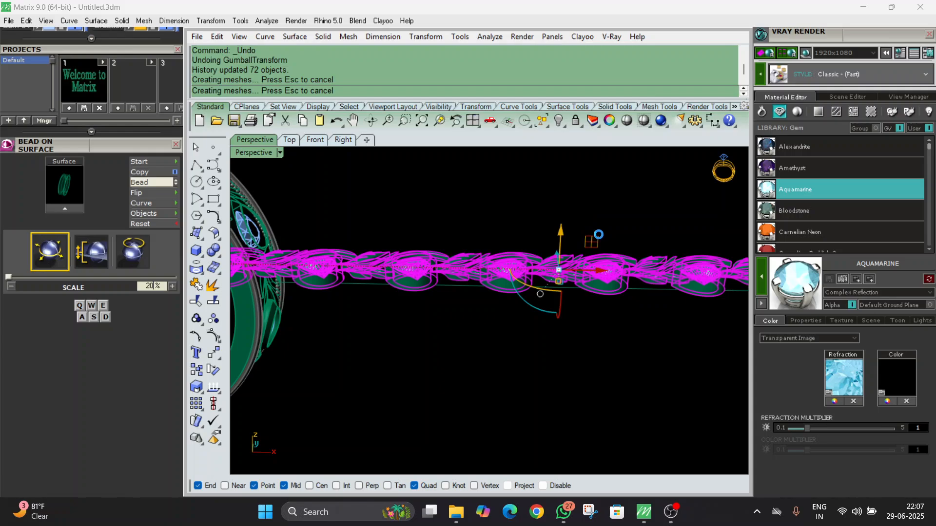
scroll(581, 244, "down", 2)
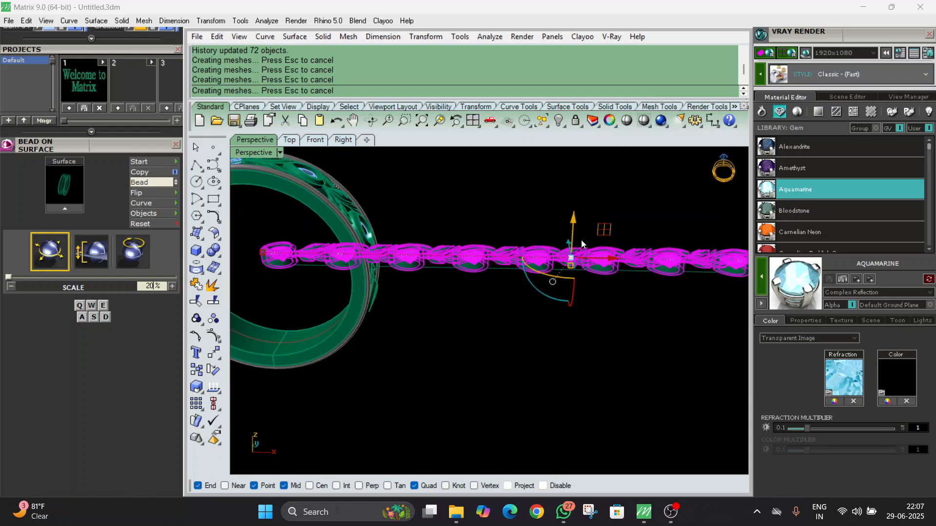
right_click_drag(525, 227, 572, 261)
scroll(572, 261, "down", 2)
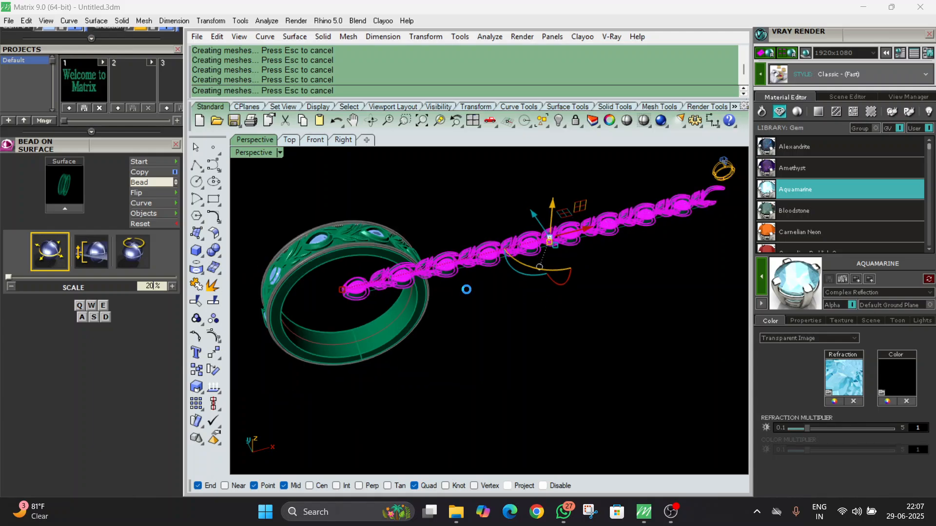
Move the strip down in the Top view so its centre aligns with the straight base line
left_click(290, 139)
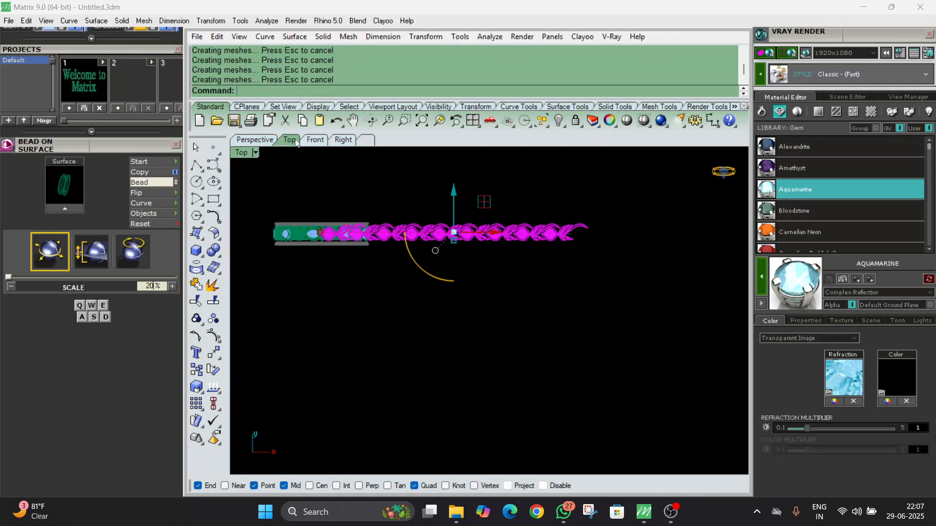
scroll(462, 270, "up", 10)
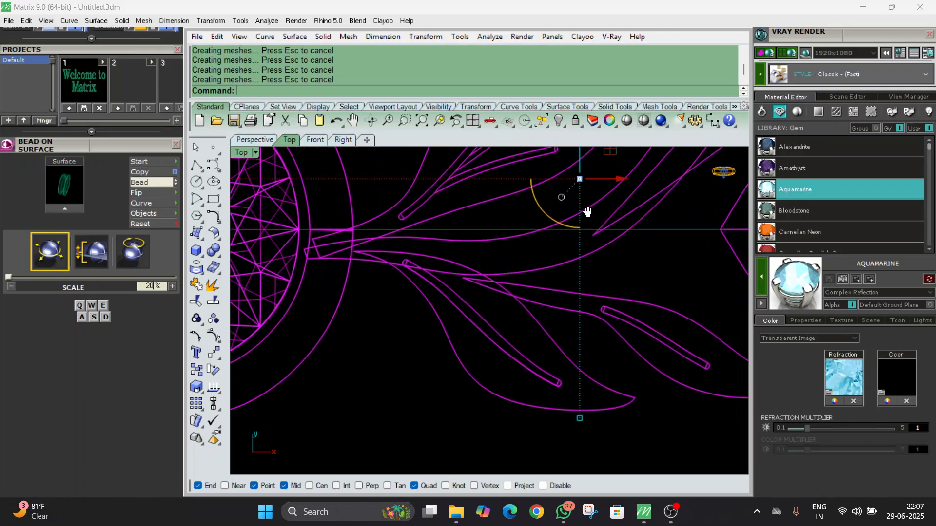
right_click_drag(587, 212, 383, 274)
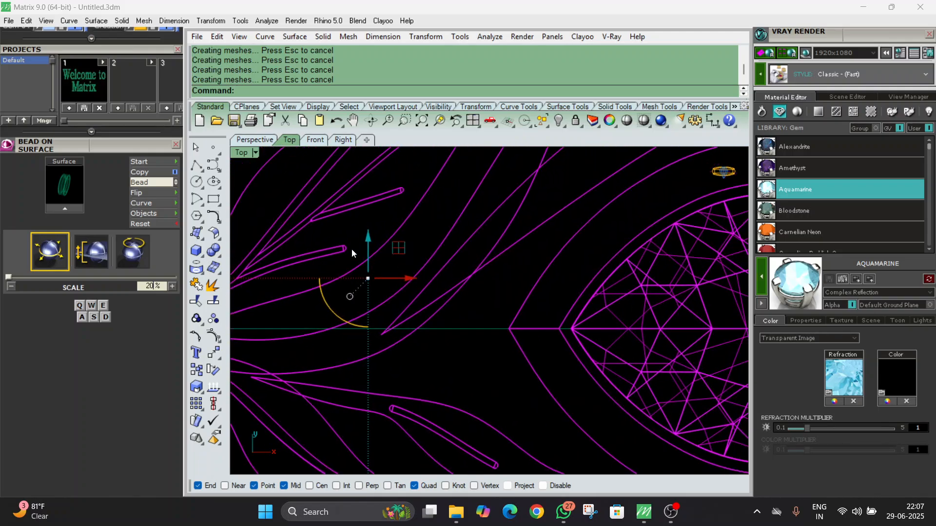
left_click_drag(367, 240, 370, 291)
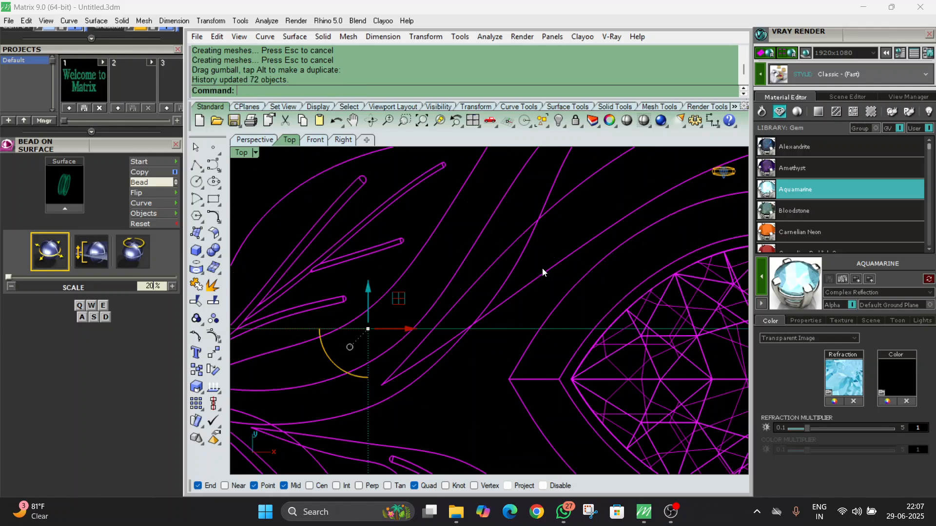
scroll(539, 268, "down", 5)
scroll(575, 253, "down", 14)
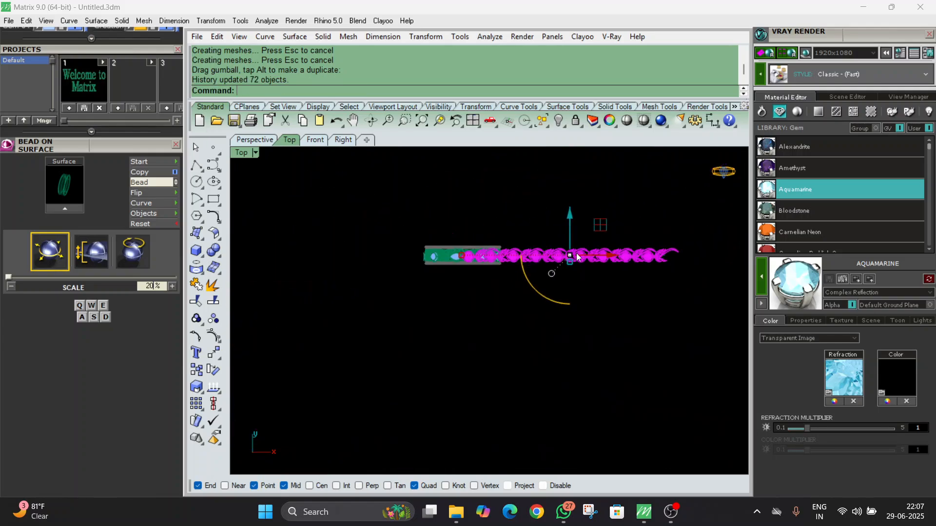
scroll(420, 273, "up", 8)
scroll(545, 232, "up", 6)
scroll(414, 168, "up", 2)
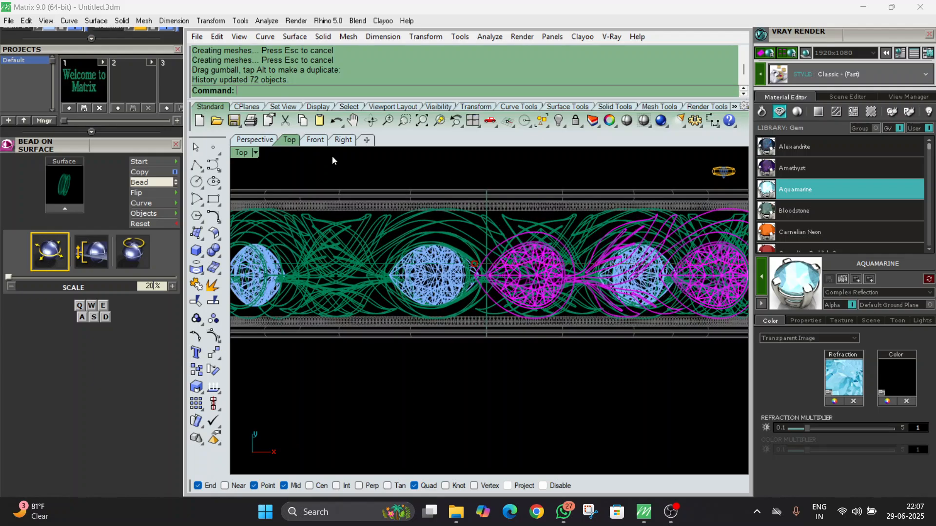
Set the Top view to the Plastic display mode and deselect the strip to check the ornament between the beaded rims
left_click(255, 152)
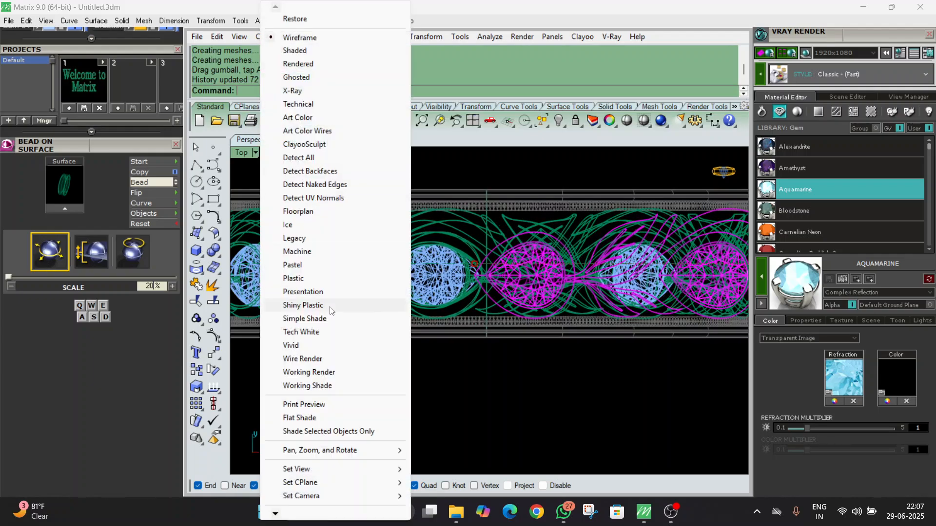
left_click(307, 279)
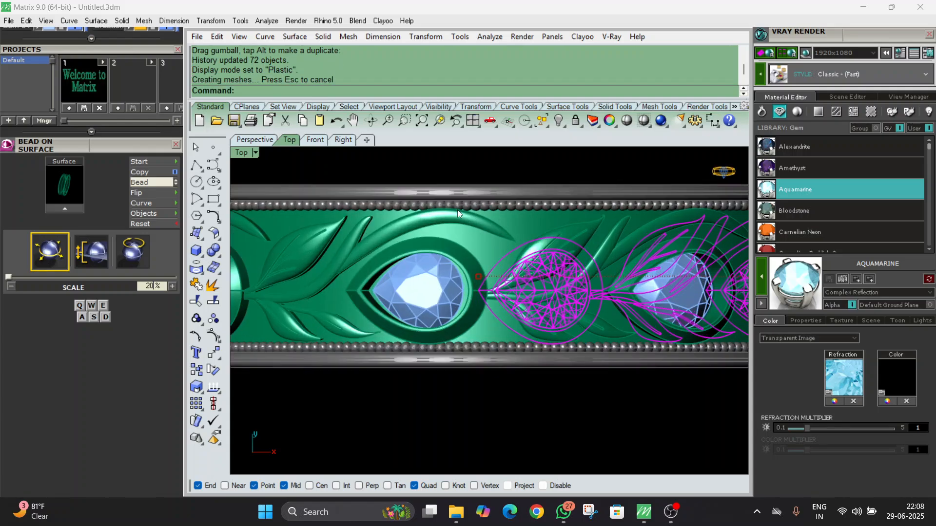
scroll(370, 217, "down", 3)
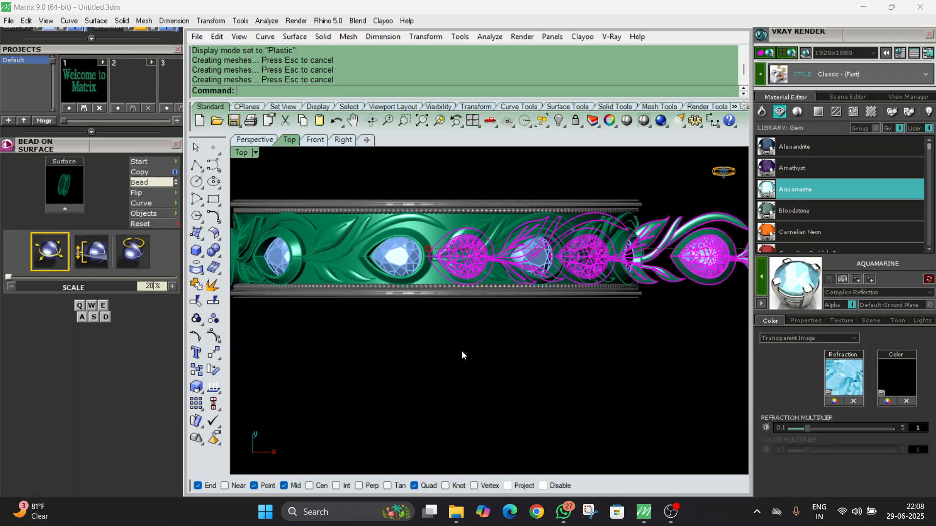
left_click(463, 347)
scroll(370, 294, "down", 14)
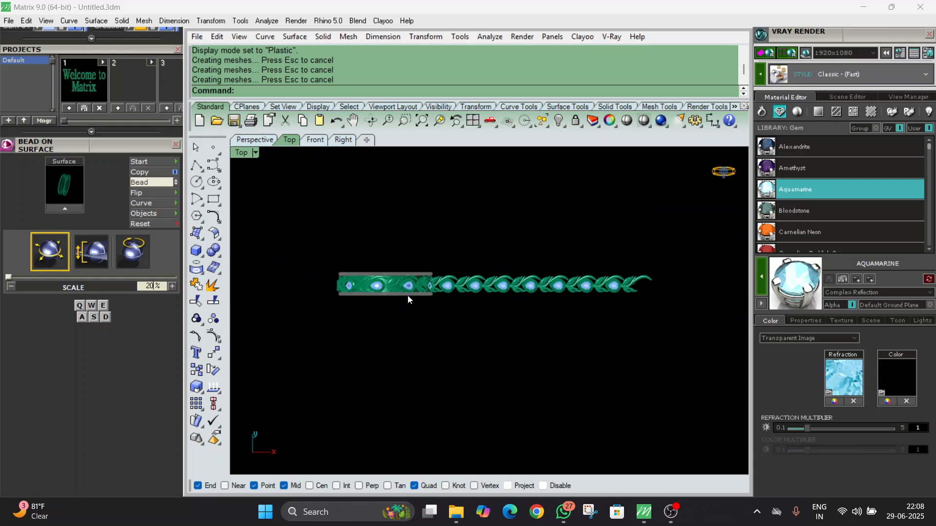
scroll(569, 281, "up", 4)
Select the whole flat gem-and-leaf strip, move it to the User 01 layer and hide that layer
key("ctrl+a")
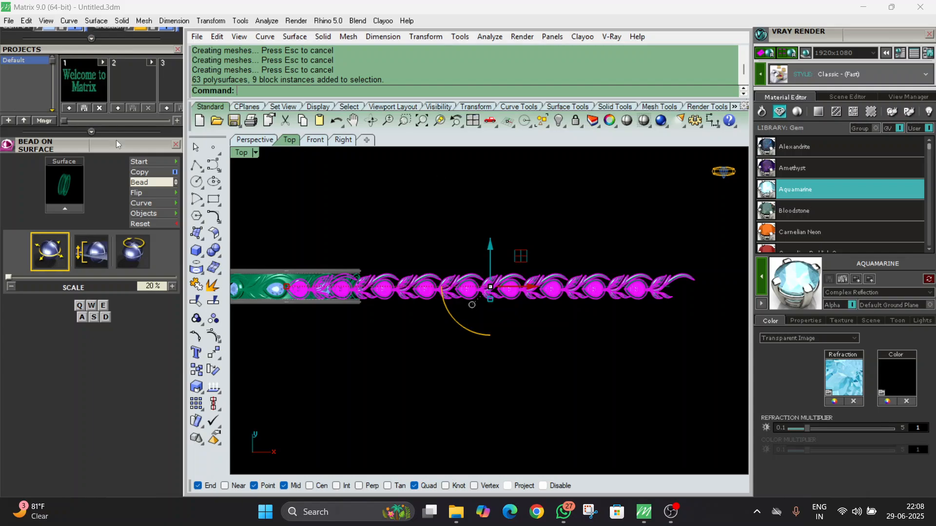
left_click_drag(128, 175, 121, 444)
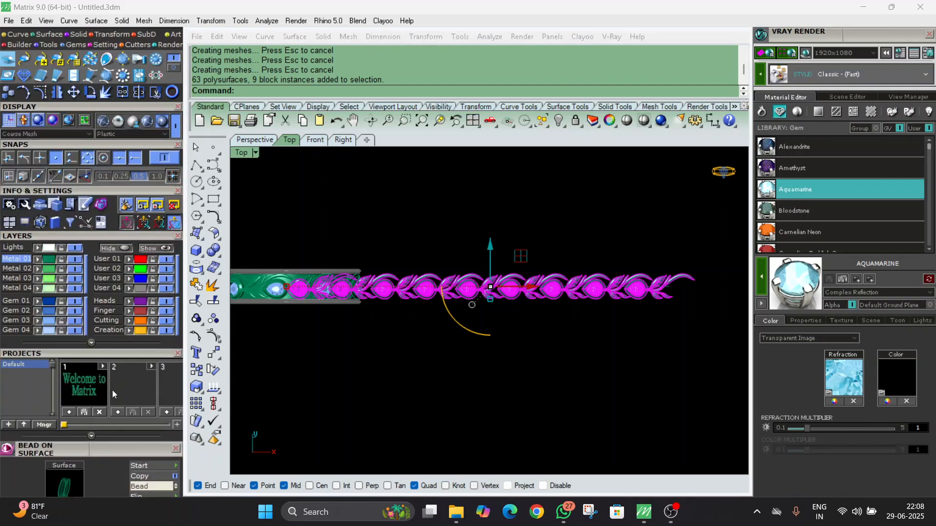
left_click(162, 257)
Select the straight base line and move it to the hidden User 01 layer
left_click(423, 287)
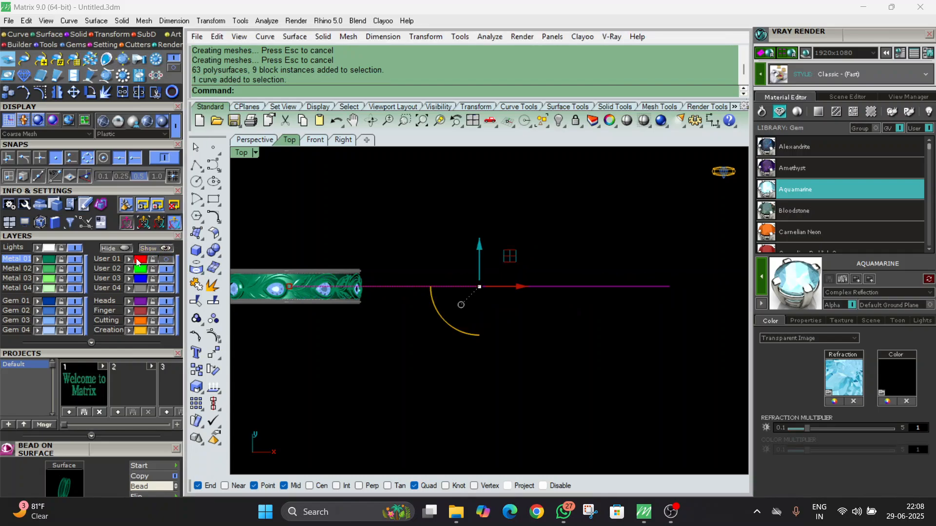
left_click(129, 261)
left_click(628, 245)
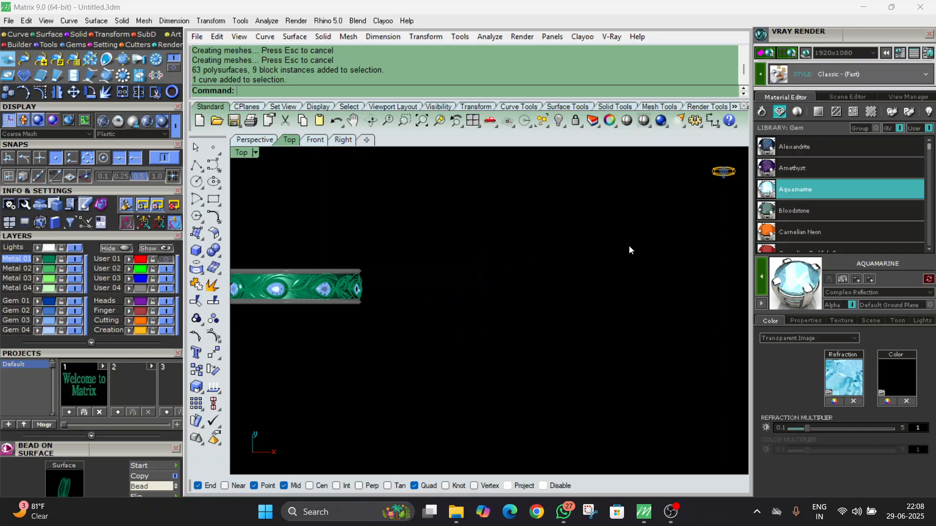
Create gem cutters for all gems on the Gem 03 layer, extending the cutter profile inward through the band
scroll(629, 246, "down", 4)
left_click(259, 140)
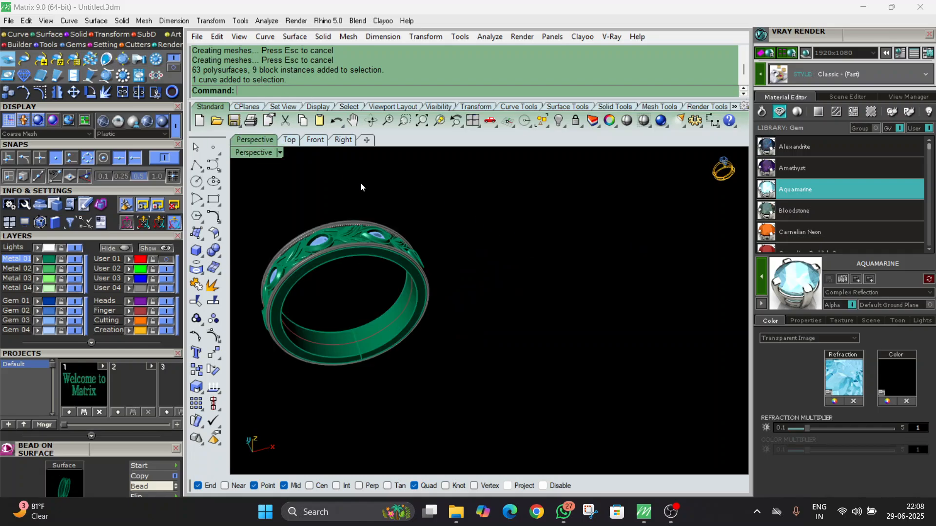
scroll(486, 208, "down", 7)
right_click_drag(486, 209, 413, 257)
scroll(413, 257, "up", 5)
scroll(441, 244, "up", 6)
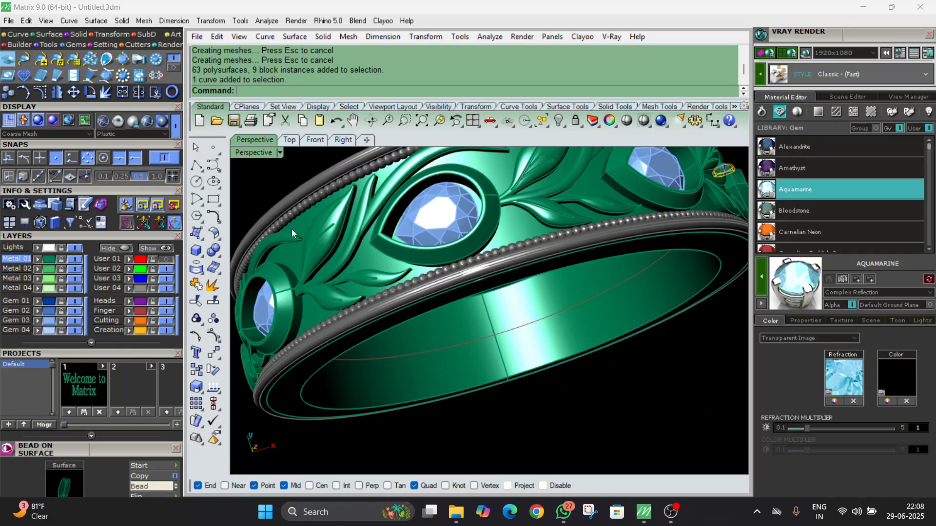
left_click(52, 321)
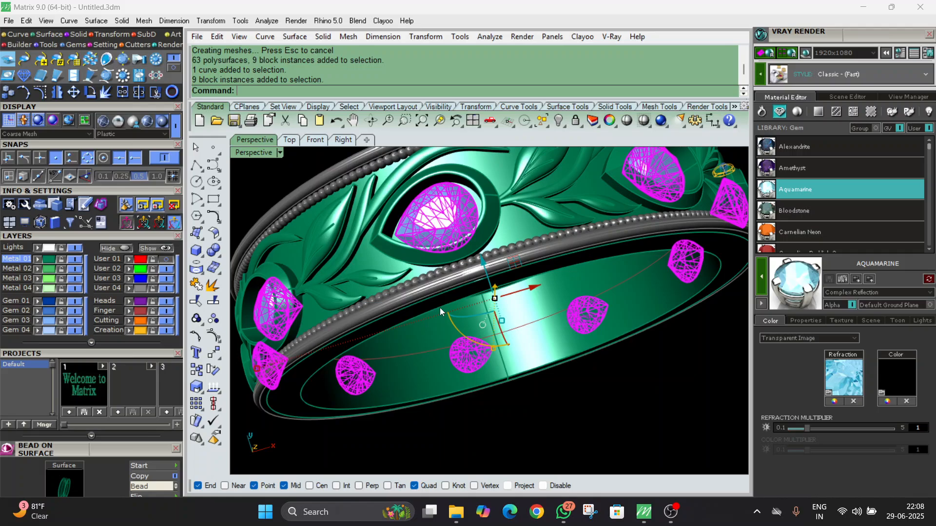
key("F6")
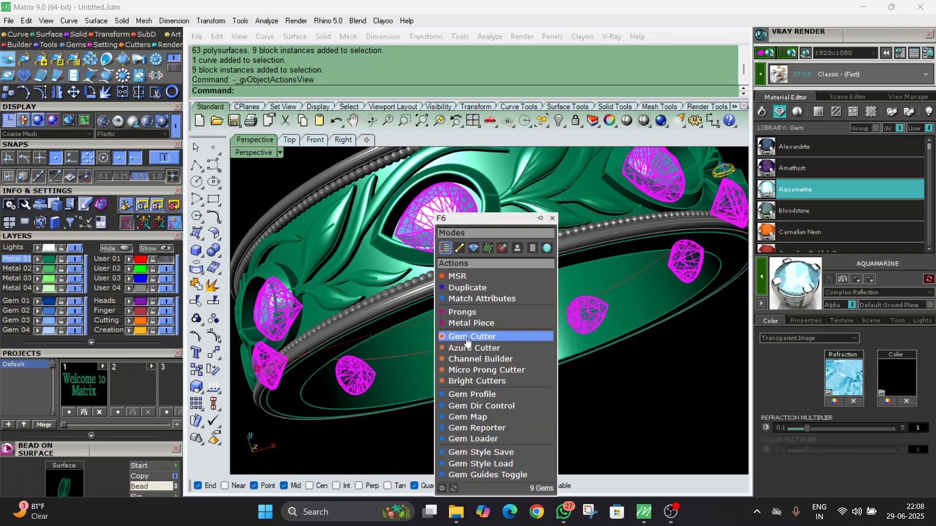
left_click(467, 337)
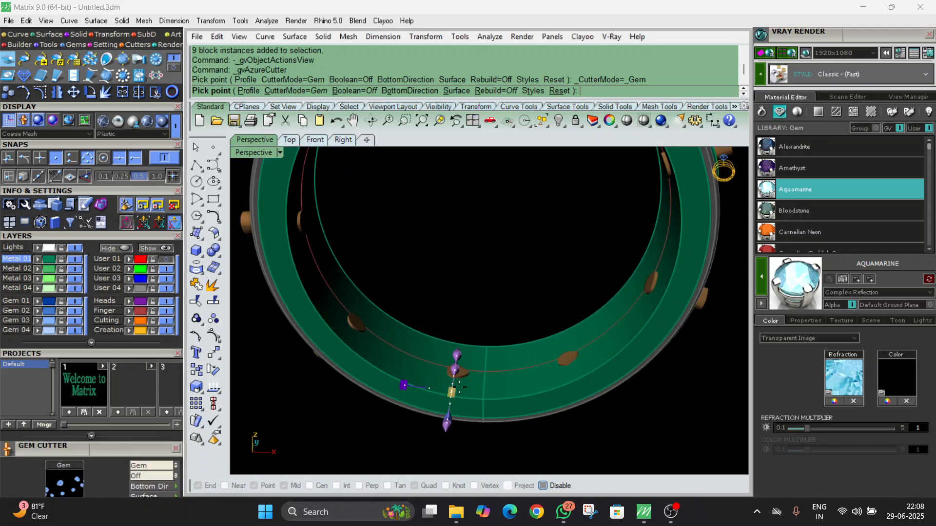
left_click_drag(452, 392, 435, 343)
right_click(408, 176)
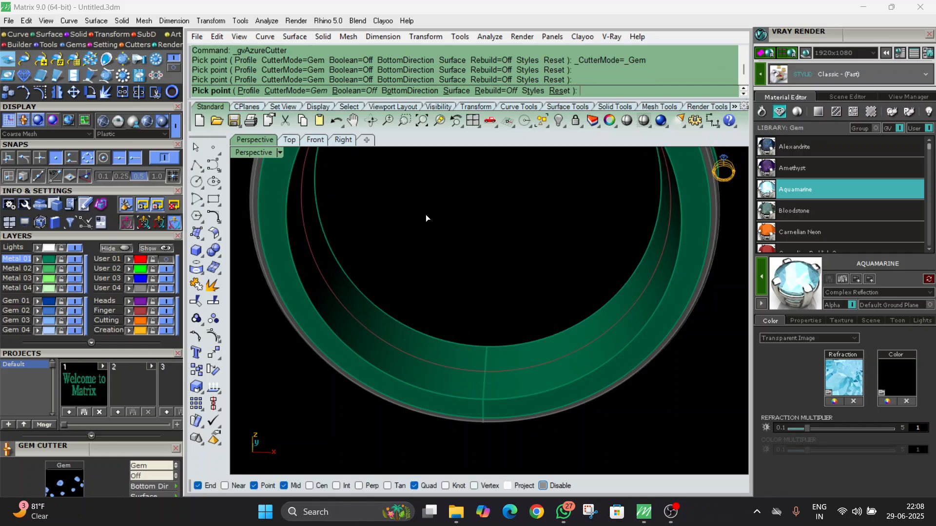
Subtract the gem cutters from all Metal 01 objects with BooleanDifference, deleting the cutters
scroll(449, 282, "down", 7)
scroll(477, 171, "up", 2)
scroll(478, 170, "up", 4)
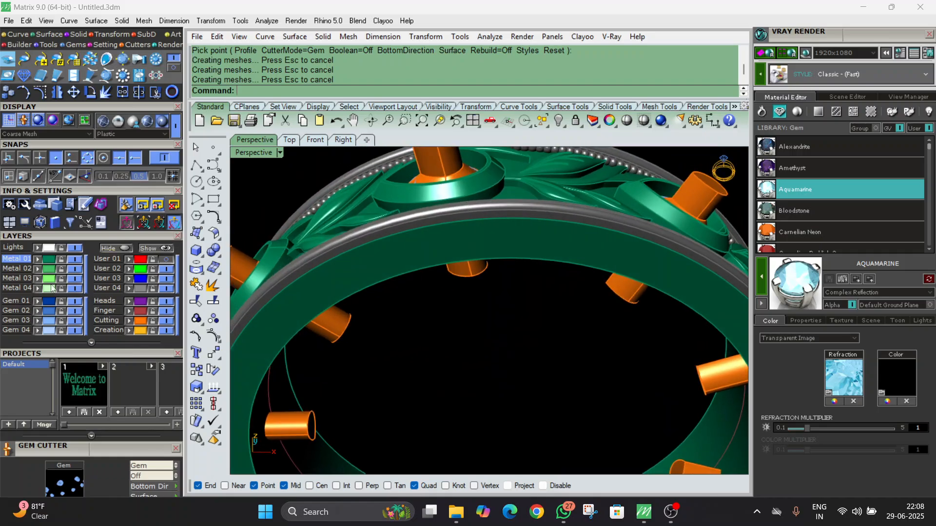
left_click(49, 258)
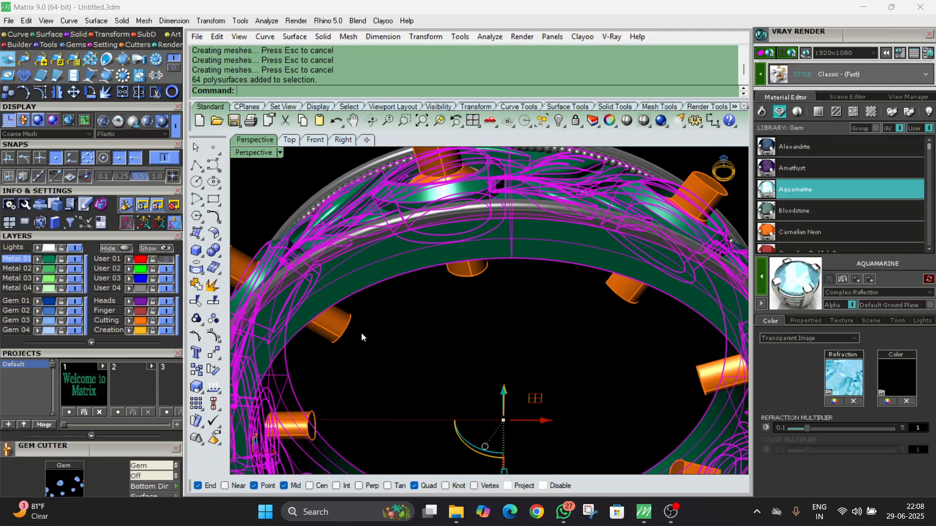
type("BooleanDifference")
key("Return")
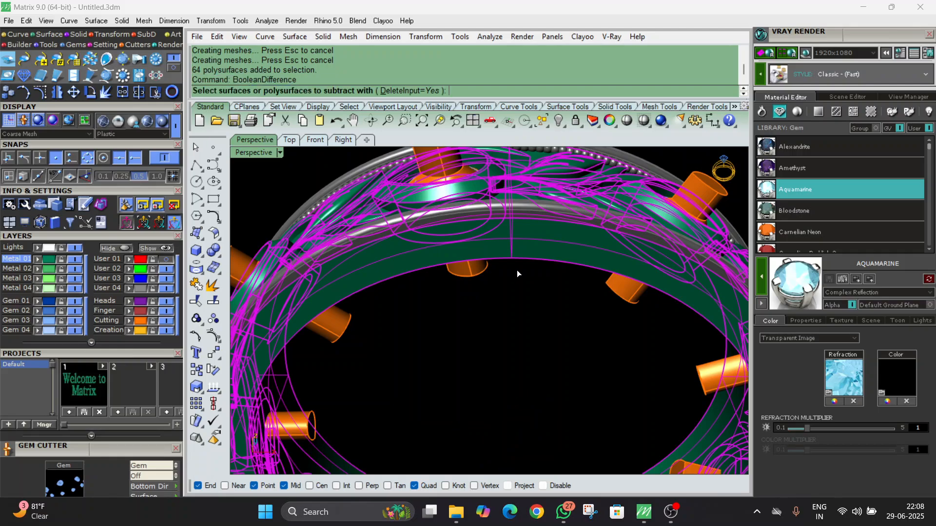
left_click(452, 272)
key("Return")
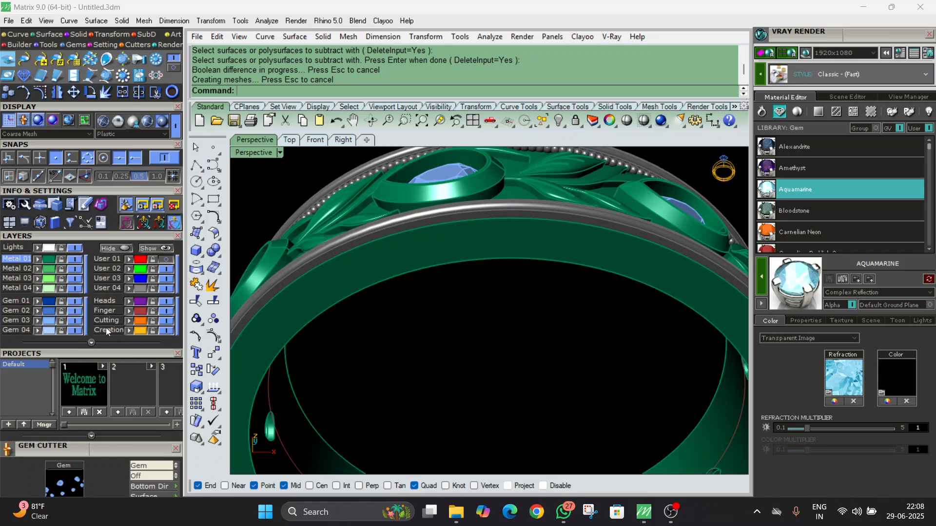
Hide the Gem 03 layer and check the cut gem holes from inside the band
left_click(74, 320)
right_click_drag(343, 254, 470, 257)
scroll(436, 275, "down", 5)
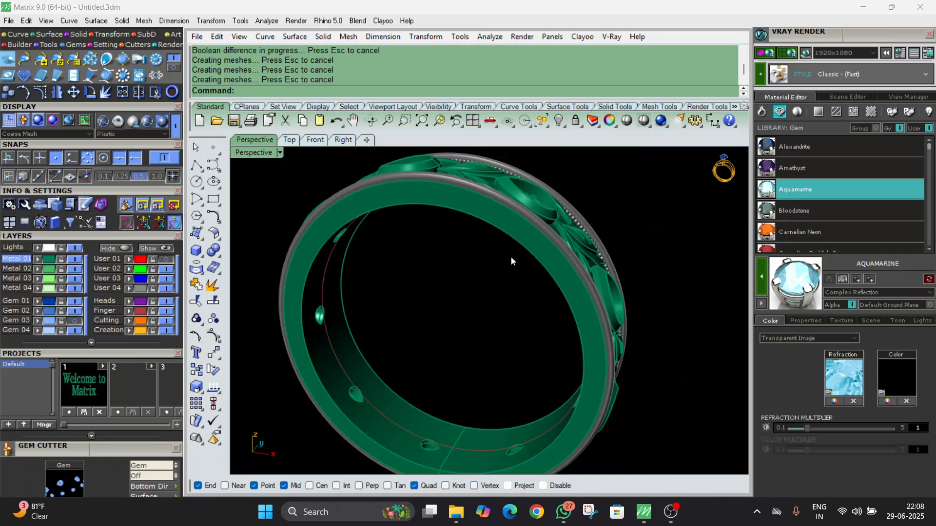
Fillet the band's front inner edge with a radius of 0.5
left_click(48, 258)
type("FilletEdge")
key("Return")
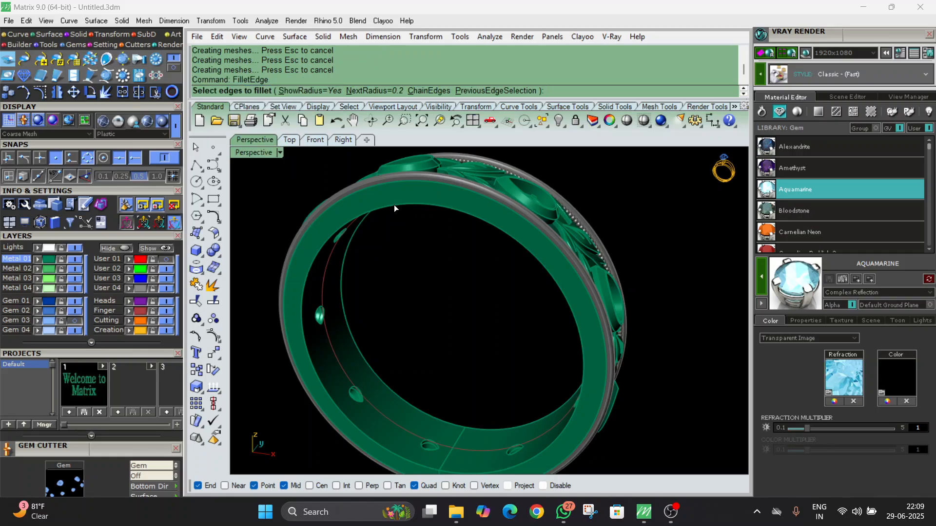
type(".5")
key("Return")
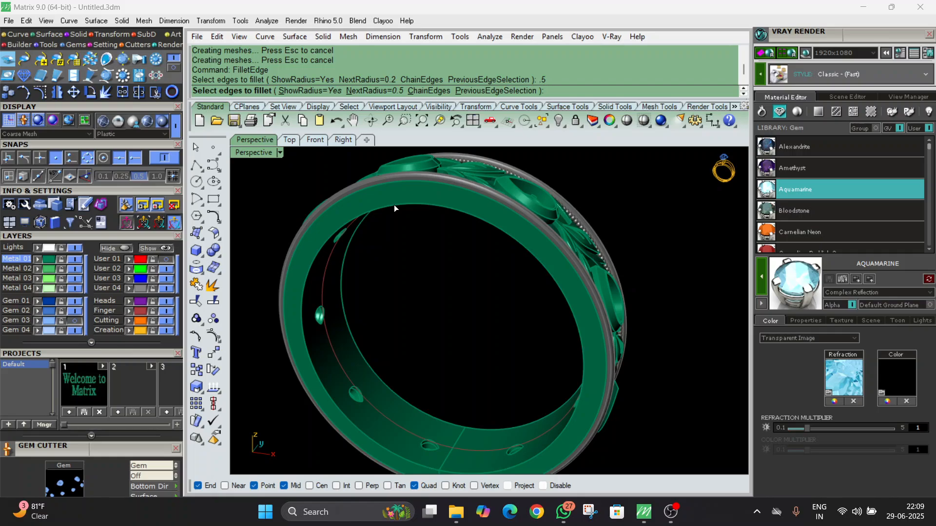
left_click(394, 207)
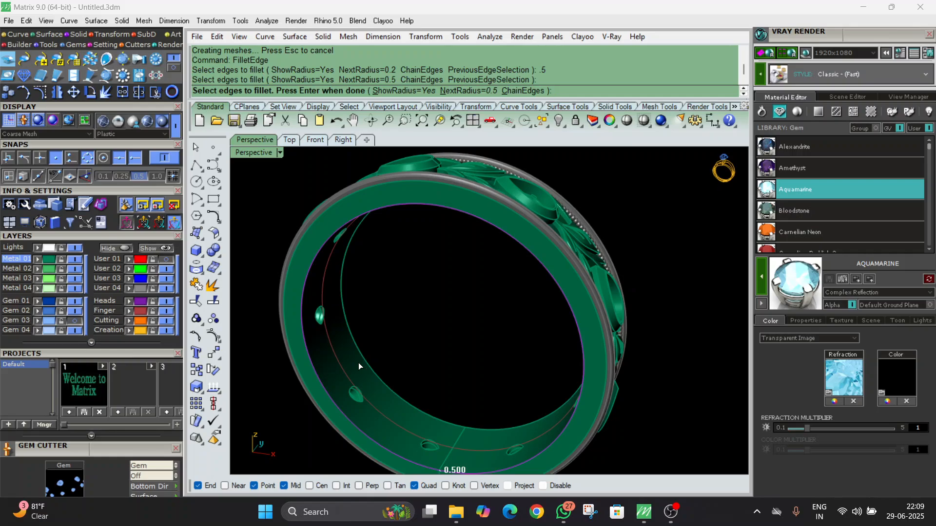
key("Return")
key("Return")
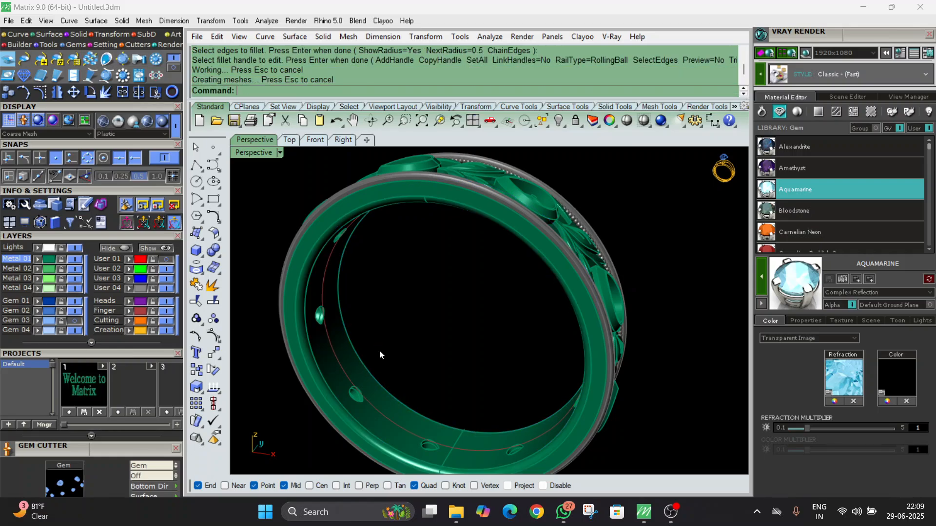
Fillet both edges of the first gem hole at the side of the band's inner surface with radius 0.5
right_click_drag(411, 397, 313, 333)
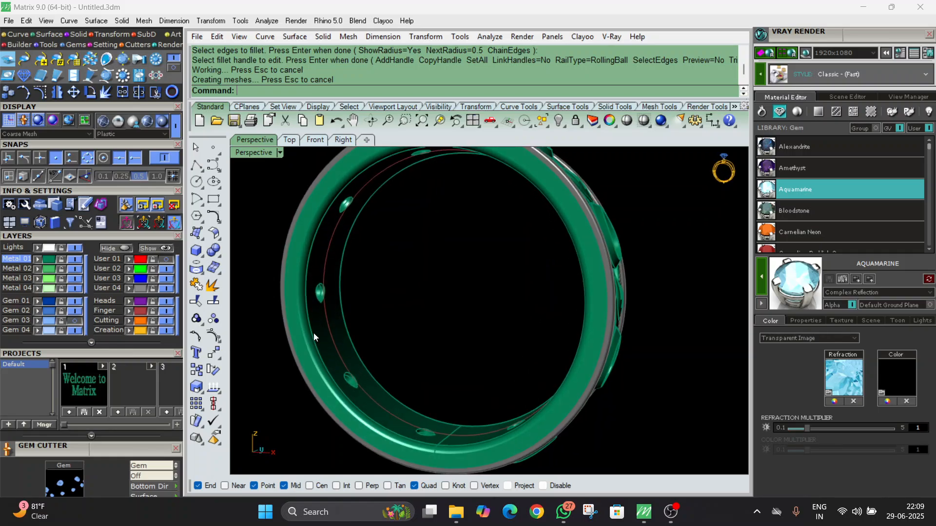
scroll(314, 291, "up", 5)
key("Return")
left_click(355, 286)
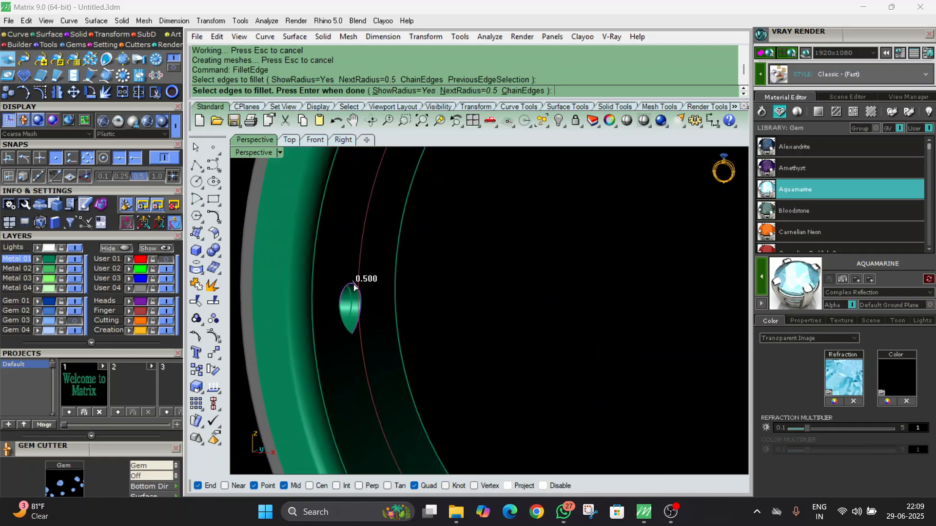
left_click(344, 322)
key("Return")
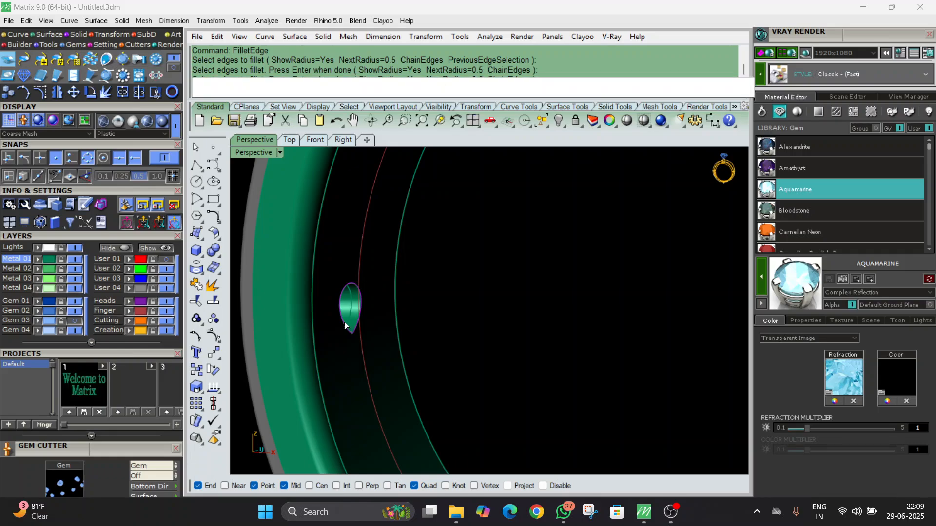
key("Return")
Fillet both edges of the second gem hole, just below the first, with radius 0.5
scroll(346, 323, "down", 5)
scroll(376, 331, "up", 5)
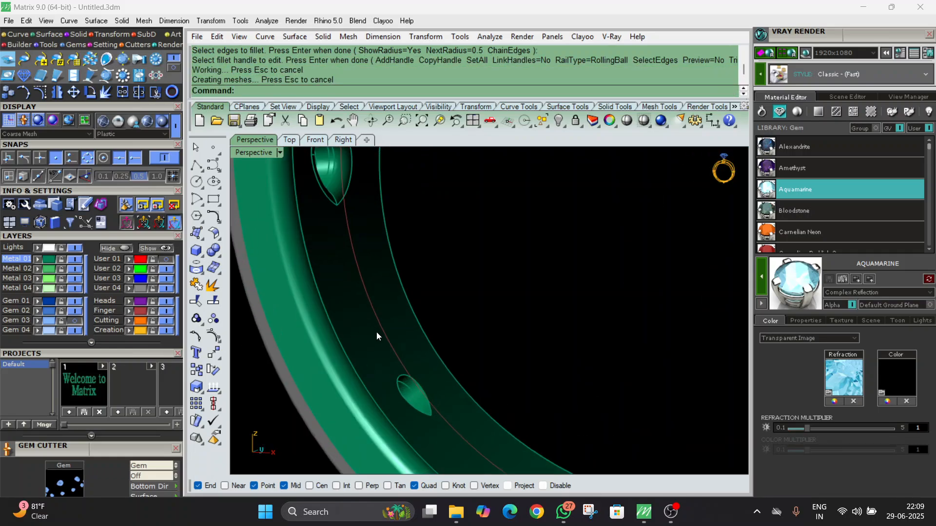
key("Return")
left_click(406, 376)
left_click(405, 404)
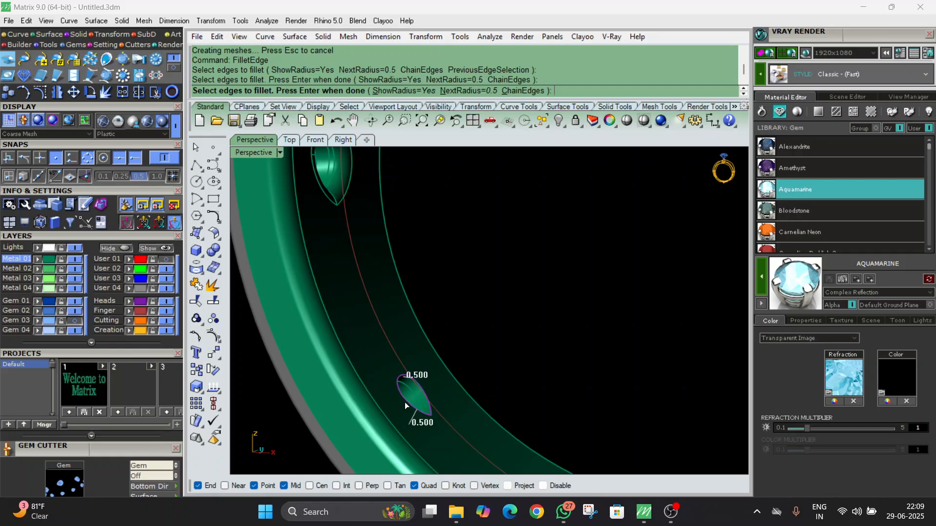
key("Return")
Fillet the inner edges of the third gem hole, beside the seam at the band's base, with radius 0.5
key("Return")
scroll(375, 253, "down", 5)
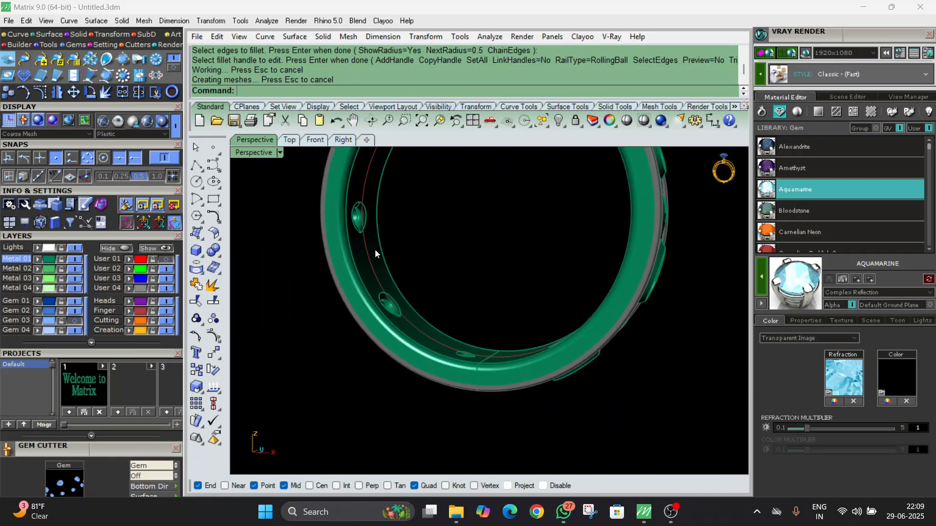
scroll(441, 330, "up", 6)
scroll(486, 315, "up", 5)
key("Return")
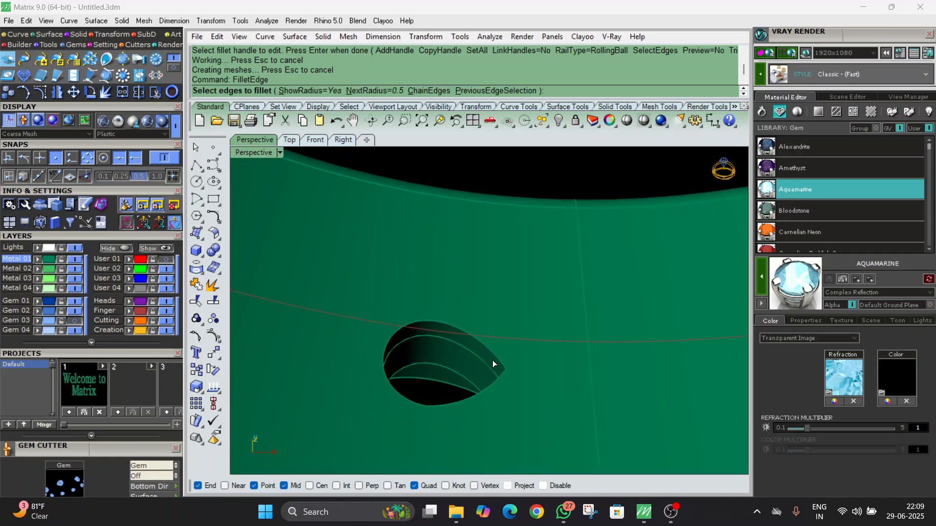
left_click(493, 359)
left_click(501, 378)
key("Return")
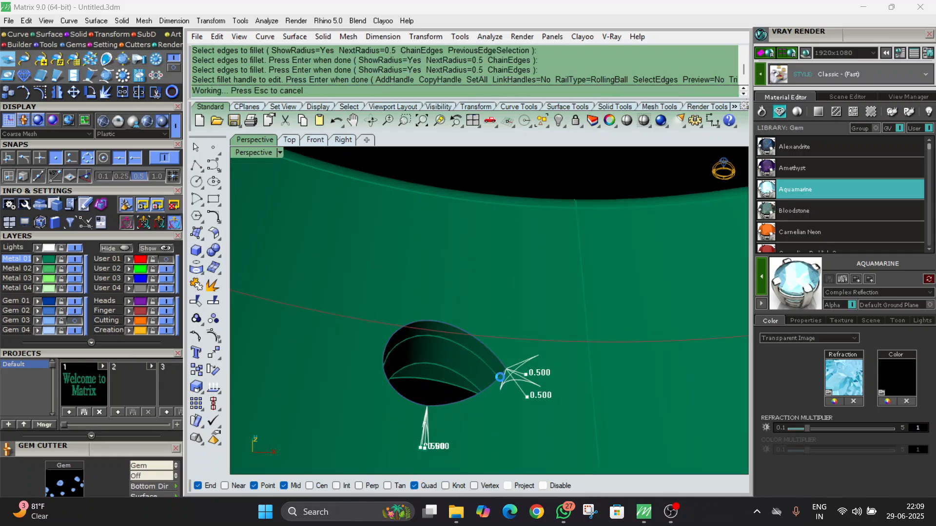
key("Return")
Fillet the inner edge of the fourth gem hole, on the other side of the seam, with radius 0.5
scroll(487, 348, "down", 5)
scroll(536, 349, "up", 5)
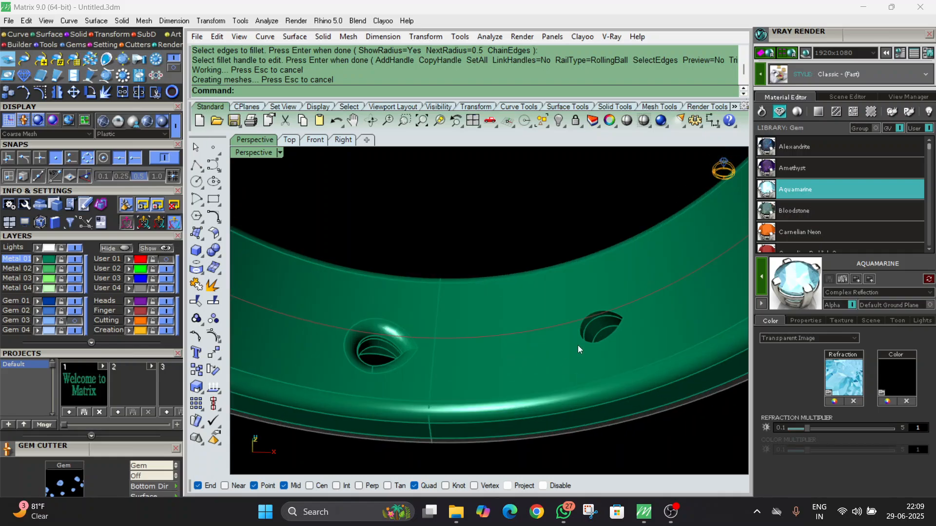
key("Return")
left_click(618, 294)
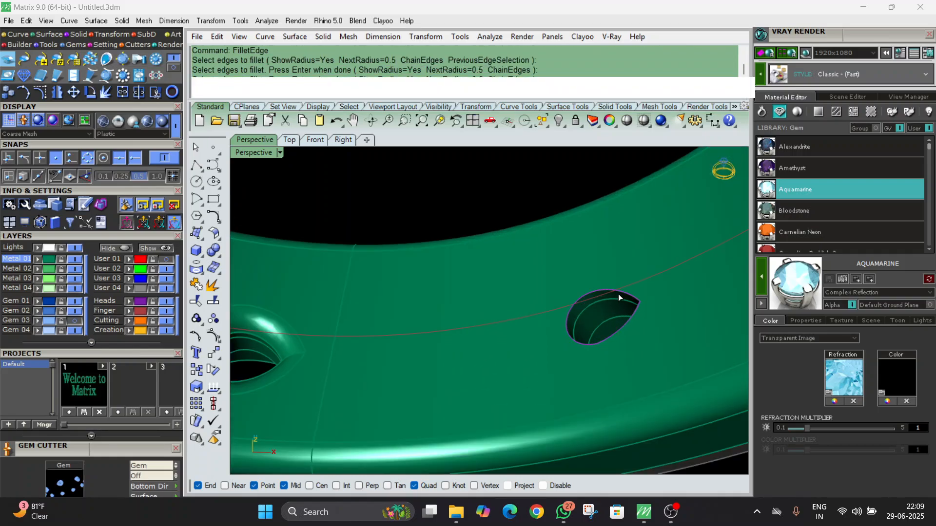
key("Return")
key("Return")
Start another edge fillet at radius 0.5 and select both inner edges of the fifth gem hole
scroll(446, 326, "down", 6)
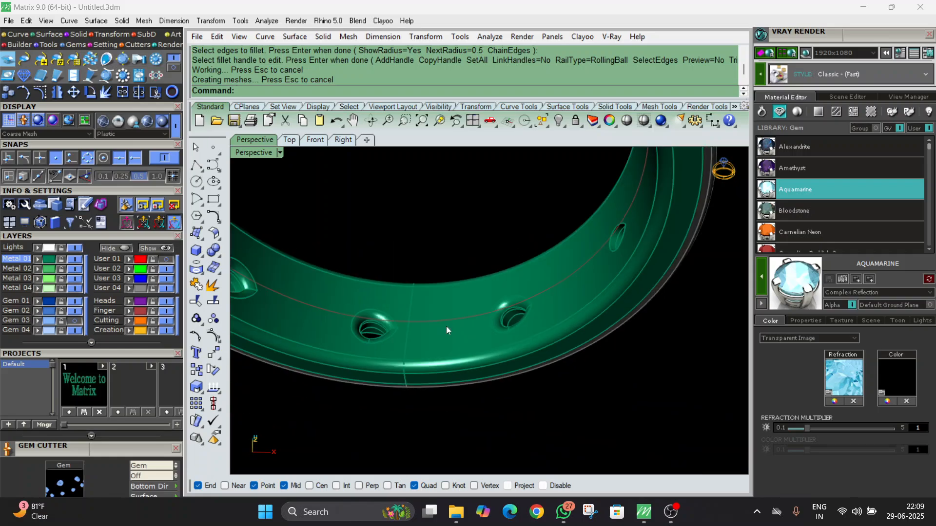
right_click_drag(446, 327, 571, 258)
scroll(539, 343, "down", 5)
scroll(561, 277, "up", 3)
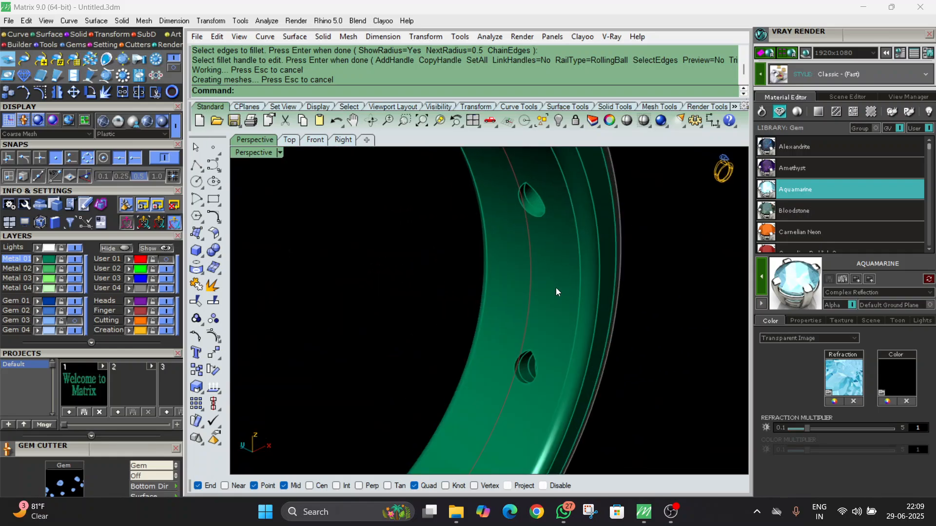
key("Return")
scroll(516, 358, "up", 2)
left_click(517, 360)
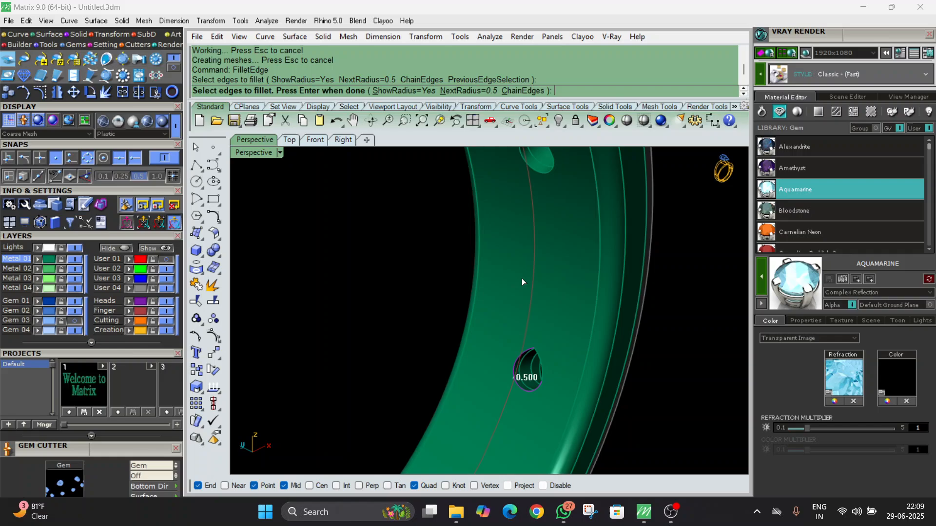
left_click(545, 368)
Add both inner edges of the sixth gem hole to the 0.5 fillet selection
scroll(520, 410, "down", 4)
right_click_drag(508, 341, 363, 194)
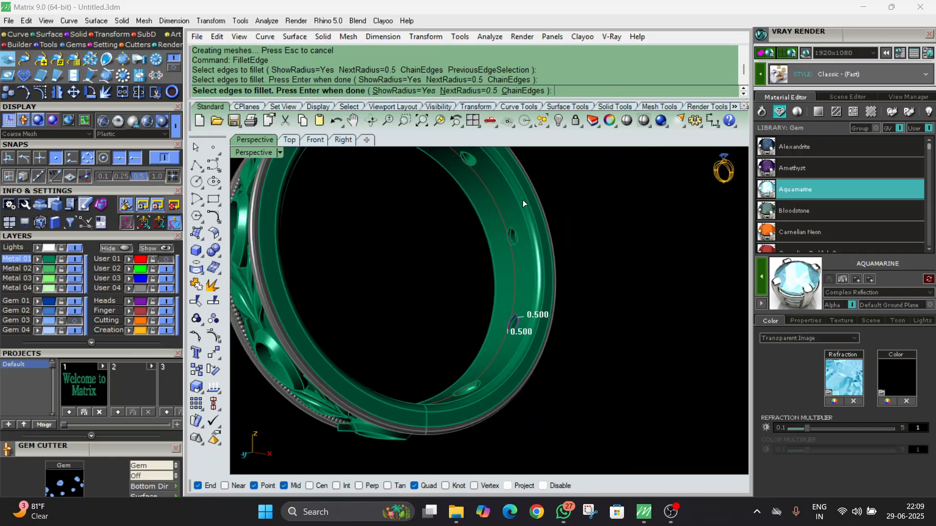
scroll(507, 244, "up", 4)
left_click(507, 240)
left_click(518, 239)
Include the seventh gem hole's two inner edges in the same 0.5 fillet
scroll(519, 239, "down", 3)
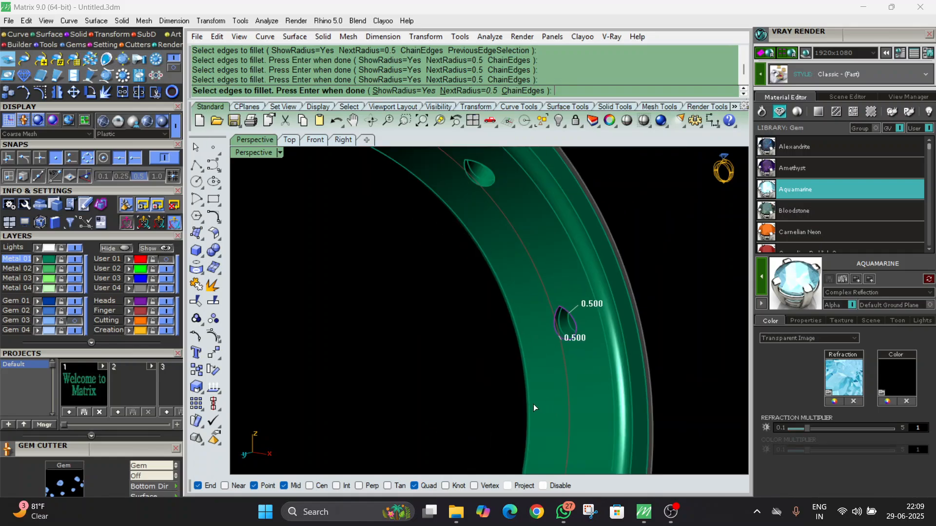
right_click_drag(533, 404, 411, 306)
scroll(472, 253, "down", 3)
scroll(462, 231, "up", 5)
left_click(432, 255)
left_click(433, 233)
Add the two inner edges of the eighth gem hole to the fillet at radius 0.5
scroll(473, 314, "down", 5)
right_click_drag(622, 306, 486, 335)
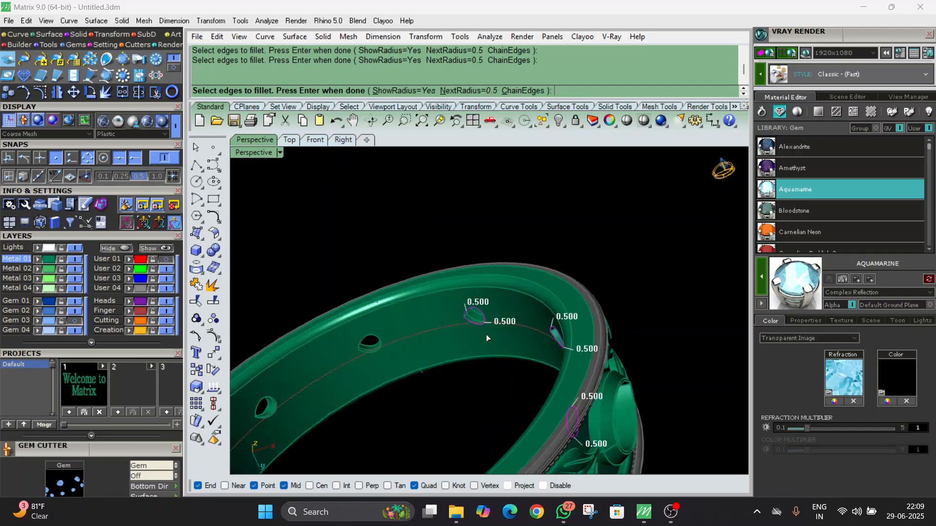
scroll(363, 375, "up", 6)
left_click(349, 375)
left_click(331, 367)
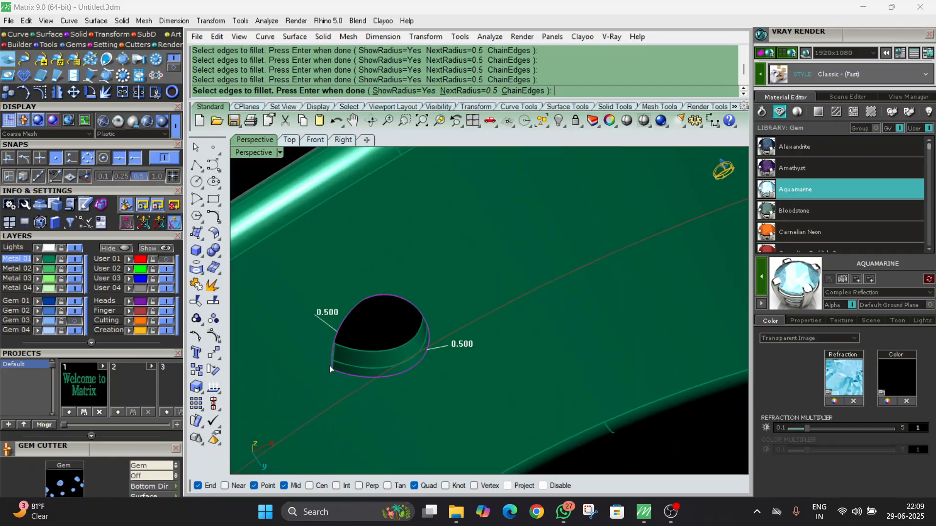
Add both inner edges of the ninth gem hole to the selection and apply the 0.5 fillet to all selected edges
scroll(476, 295, "down", 3)
right_click_drag(611, 253, 501, 357)
scroll(504, 384, "up", 2)
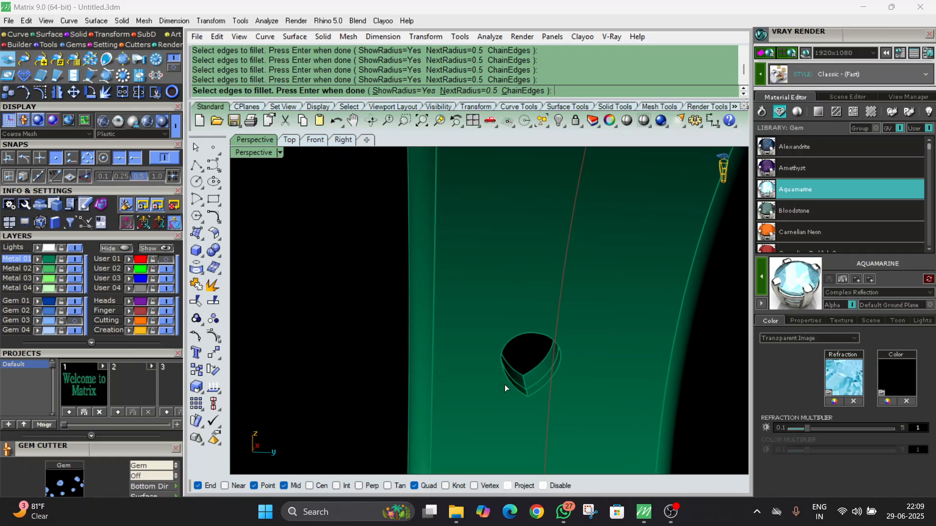
left_click(514, 388)
left_click(542, 387)
scroll(583, 279, "down", 3)
right_click_drag(583, 280, 532, 354)
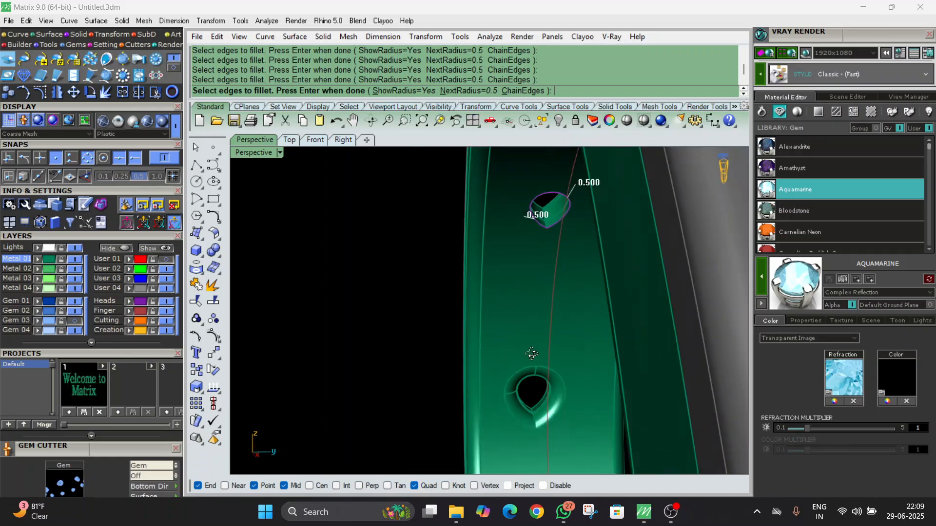
scroll(555, 298, "down", 3)
key("Return")
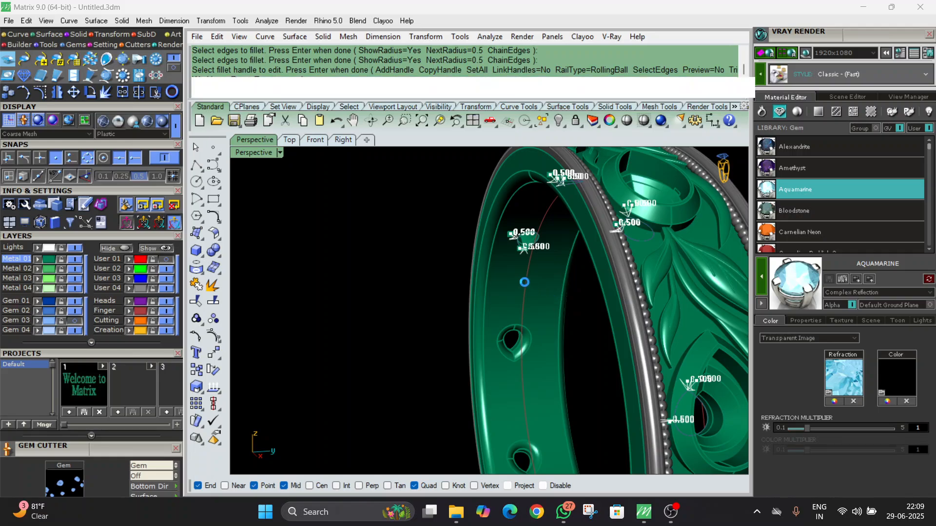
right_click_drag(473, 250, 538, 281)
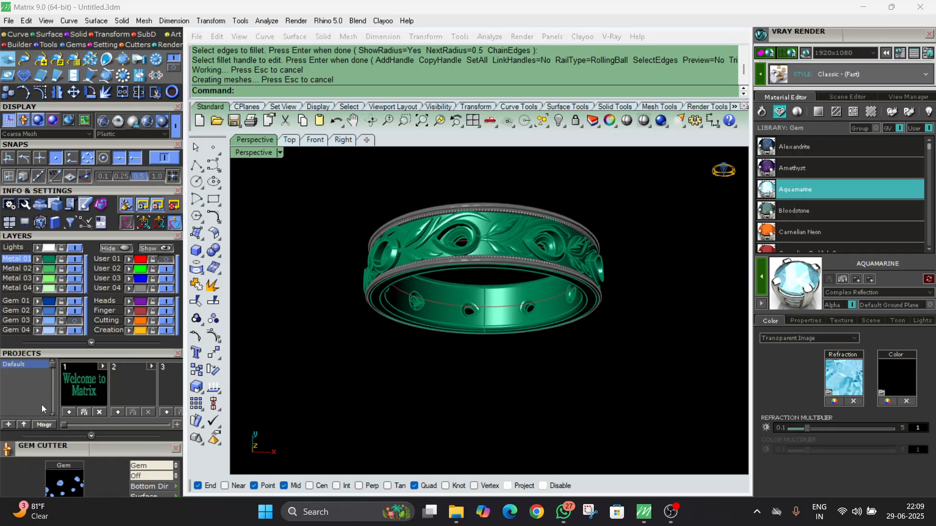
Turn on the Gem 03 layer and unlock all locked objects
left_click(78, 320)
scroll(539, 333, "down", 4)
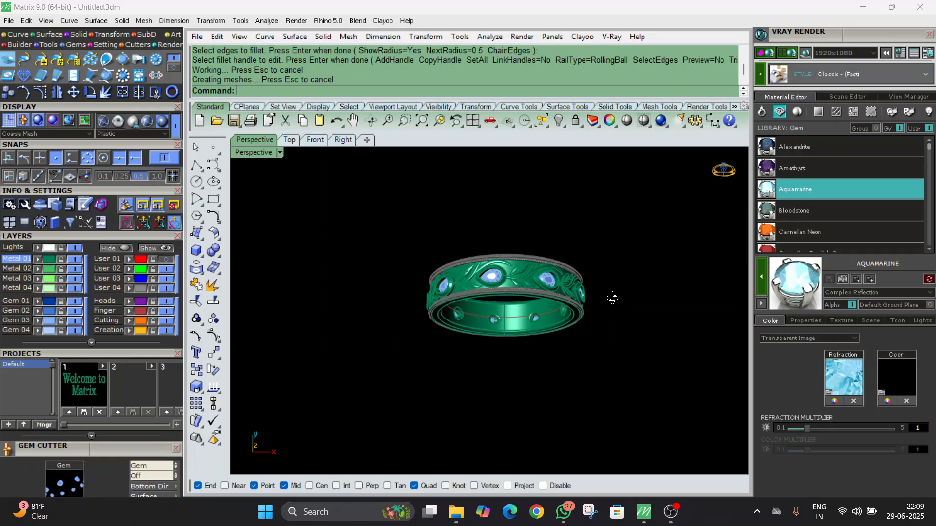
right_click_drag(613, 298, 625, 317)
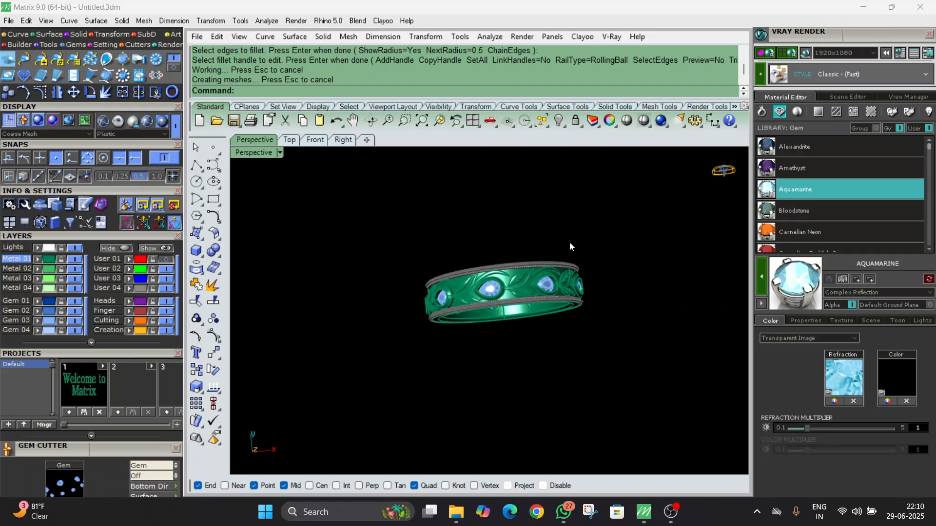
left_click(576, 122)
scroll(514, 340, "up", 3)
scroll(335, 306, "down", 3)
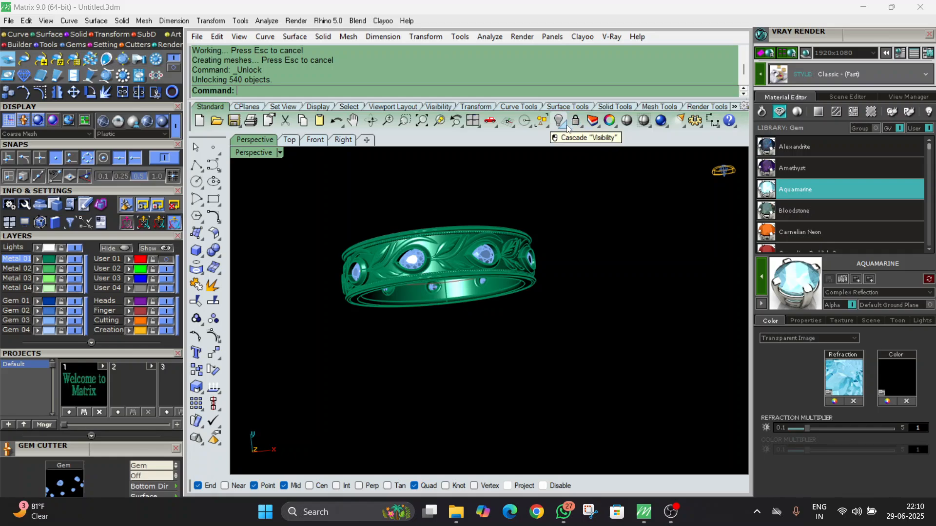
left_click(589, 147)
scroll(400, 255, "up", 6)
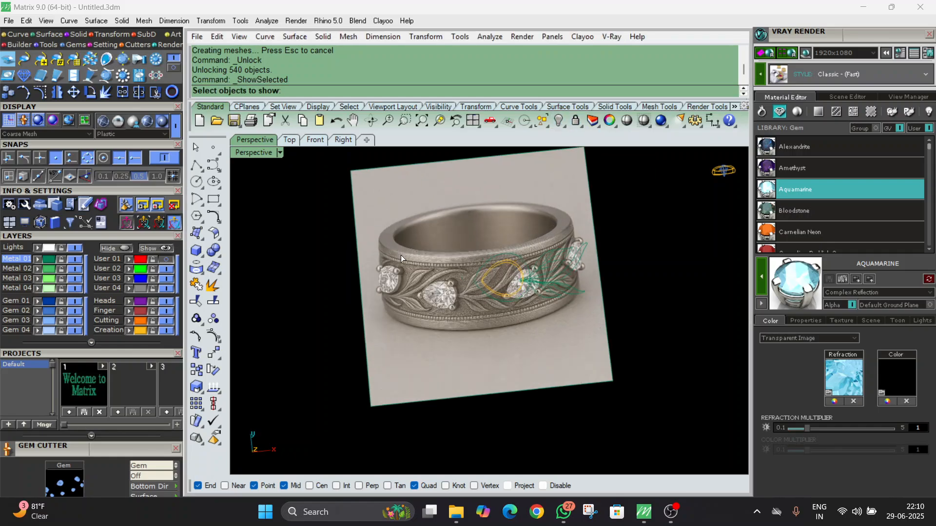
key("Escape")
scroll(381, 301, "down", 4)
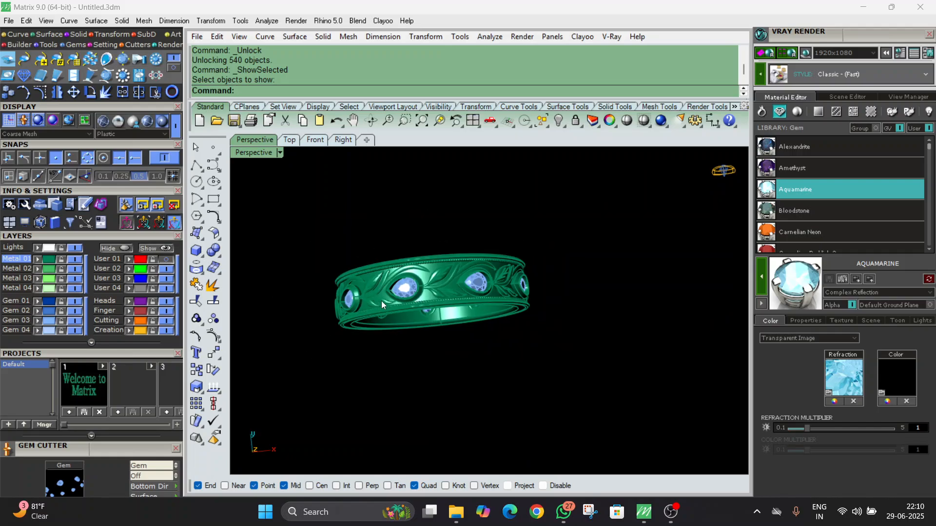
Select all objects of the ring and assign them the Platinum material from the V-Ray metal library
key("ctrl+a")
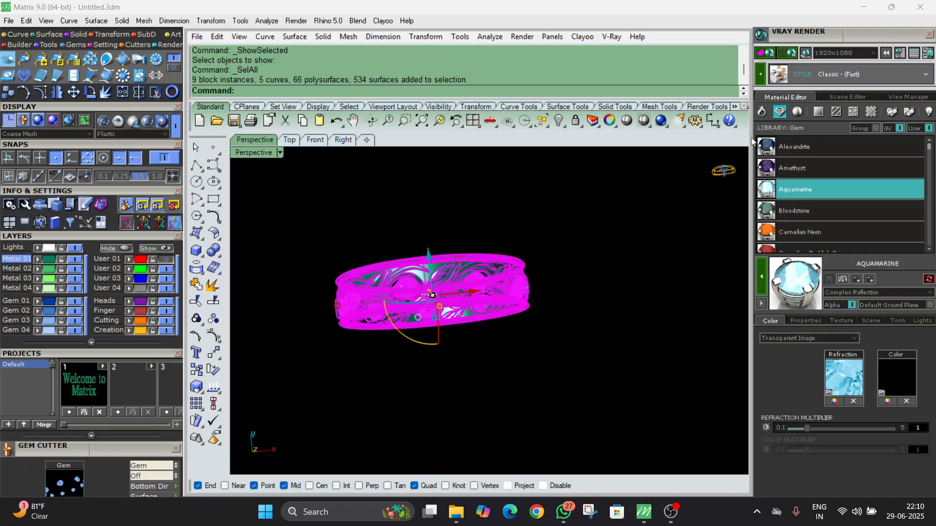
left_click(761, 112)
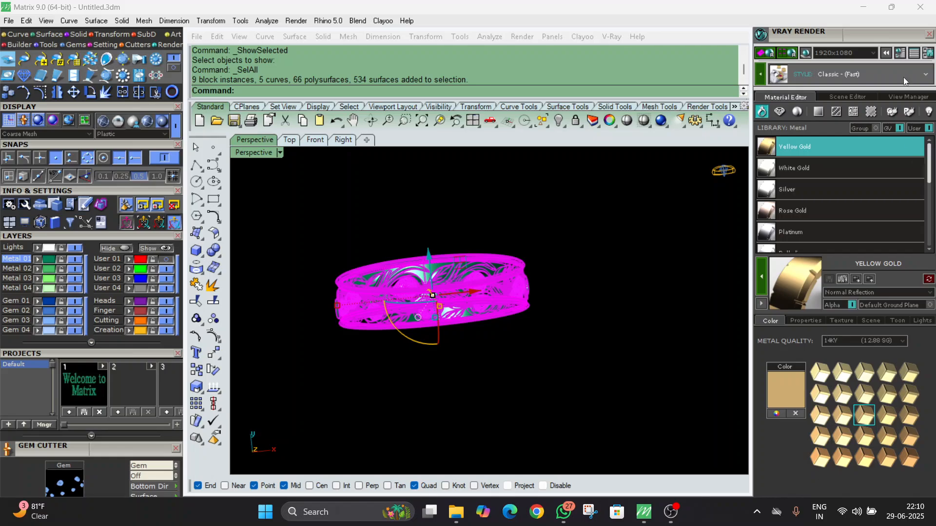
left_click(930, 34)
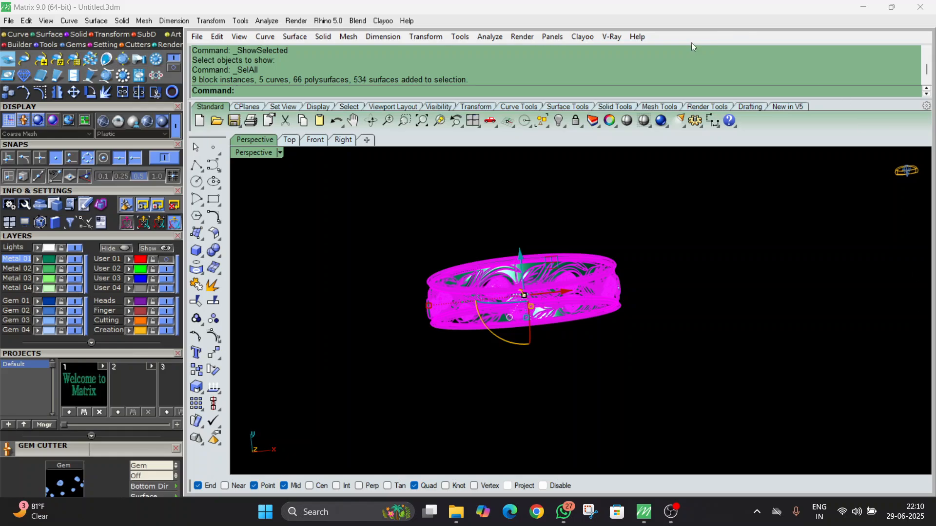
left_click(155, 45)
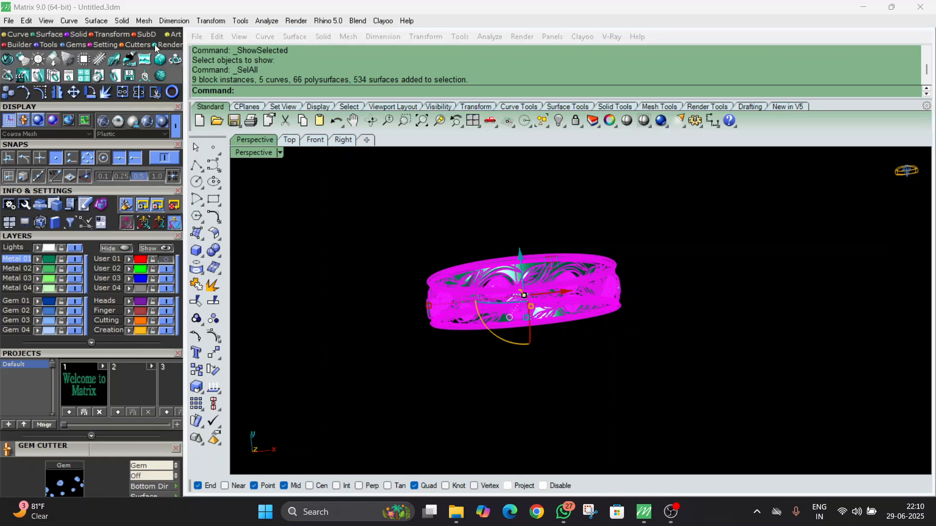
left_click(8, 65)
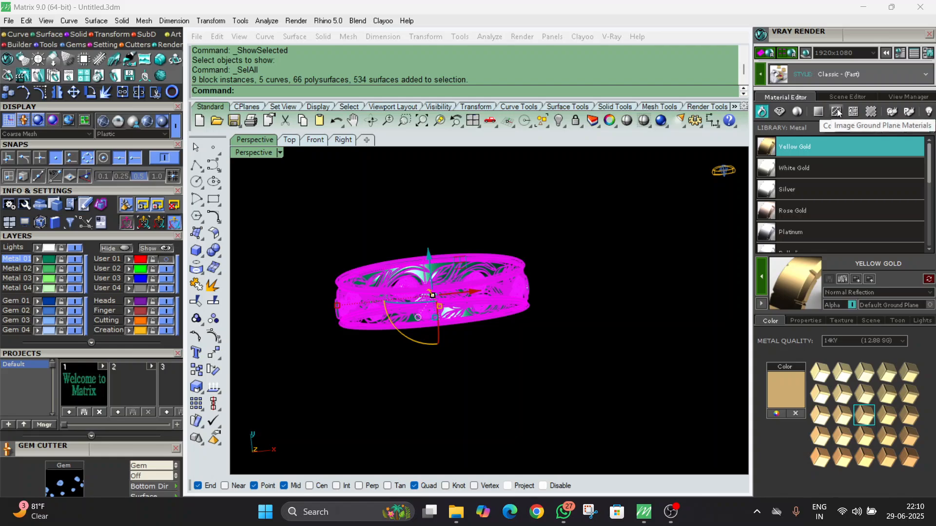
scroll(794, 227, "down", 1)
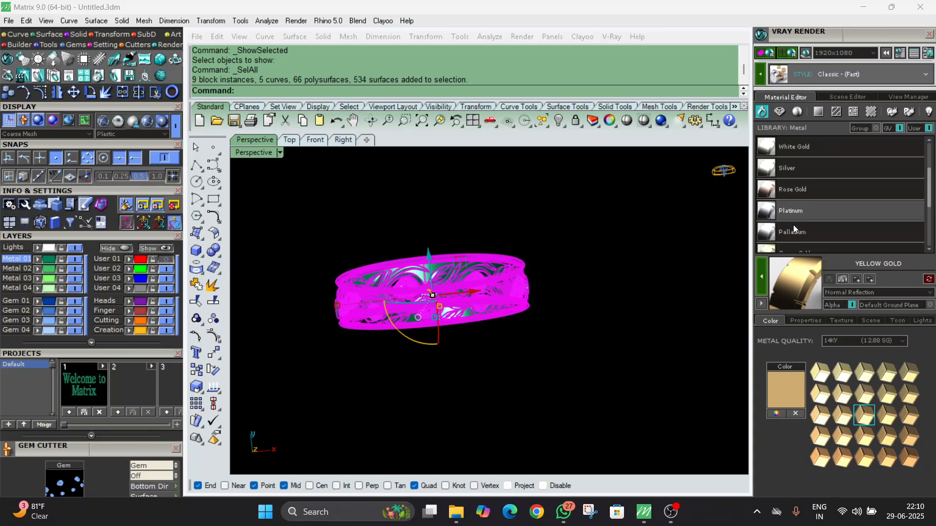
scroll(794, 224, "down", 1)
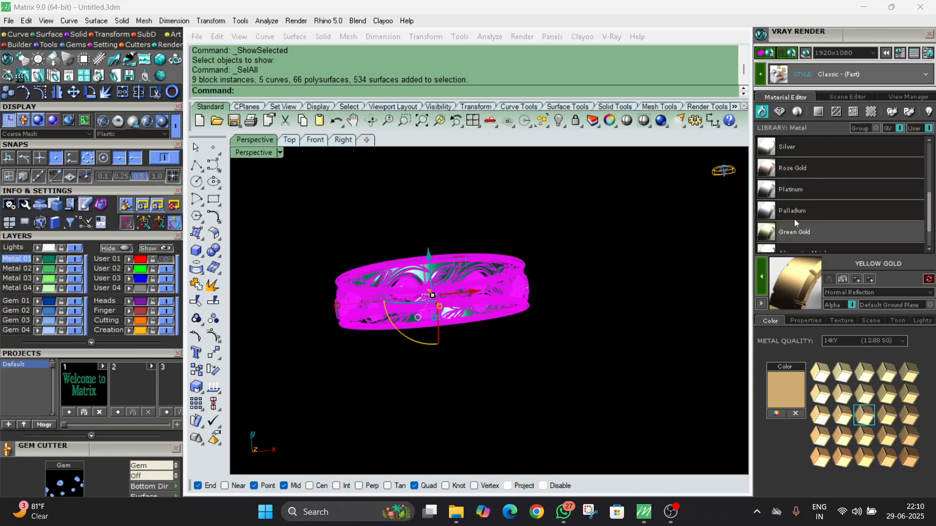
left_click(788, 194)
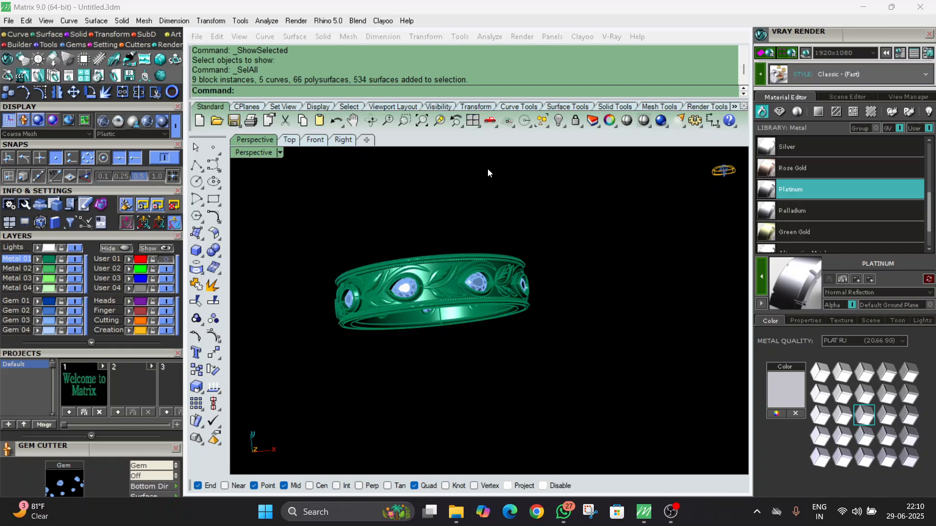
Select all stones on the Gem 03 layer and assign them the Moissanite Forever Brilliant gem material
left_click(49, 318)
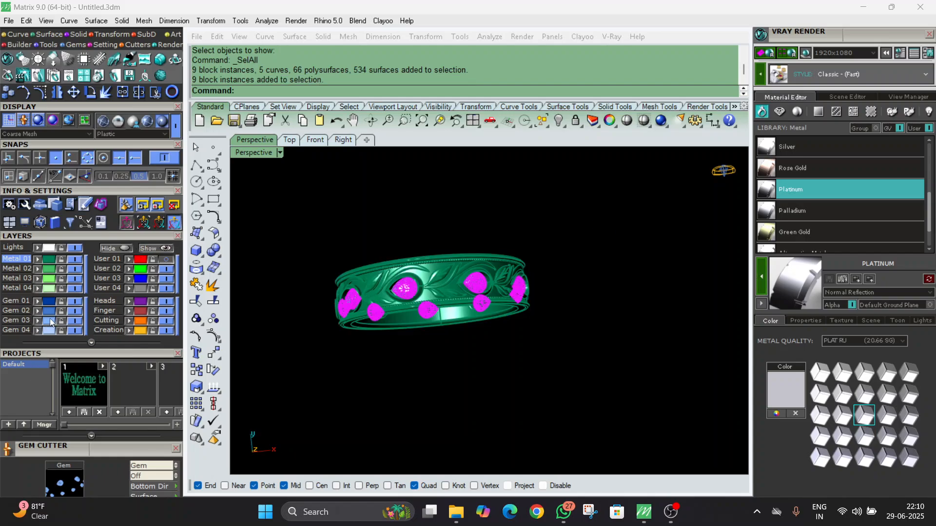
left_click(780, 112)
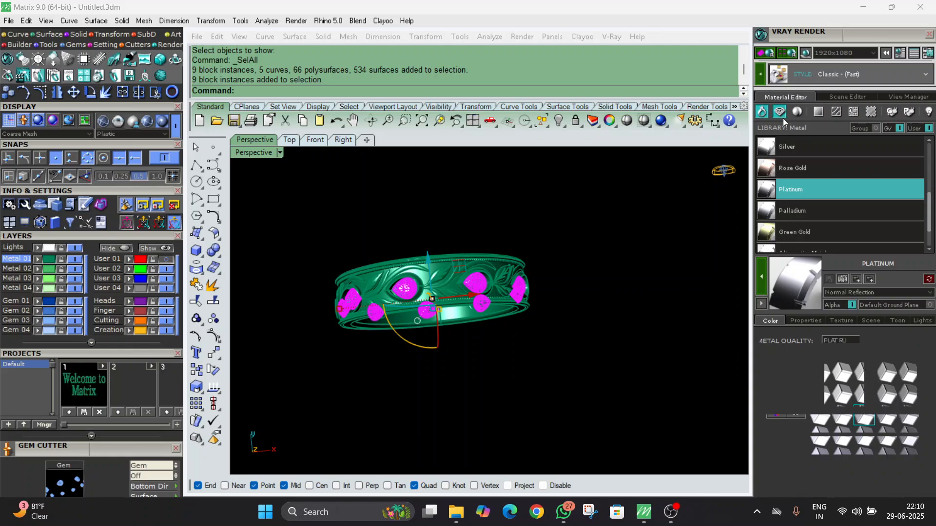
scroll(805, 221, "down", 1)
scroll(805, 221, "down", 8)
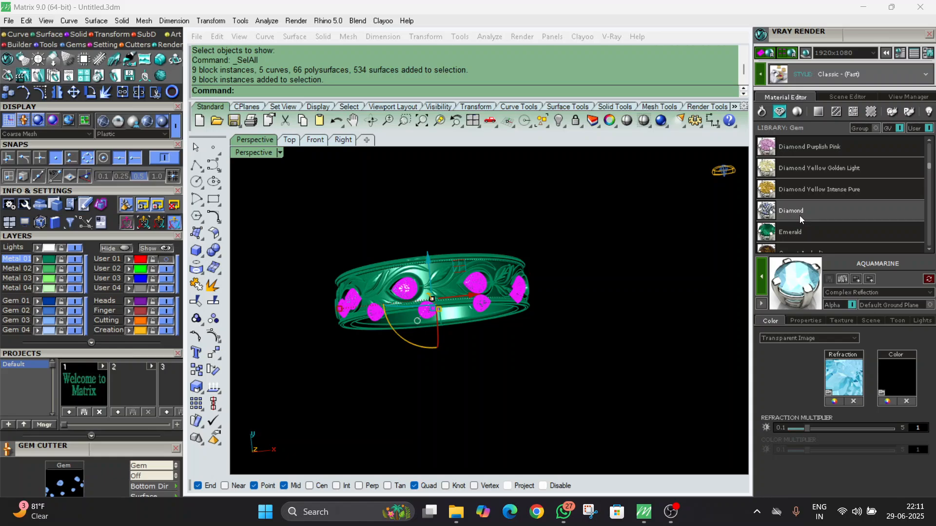
scroll(799, 216, "down", 5)
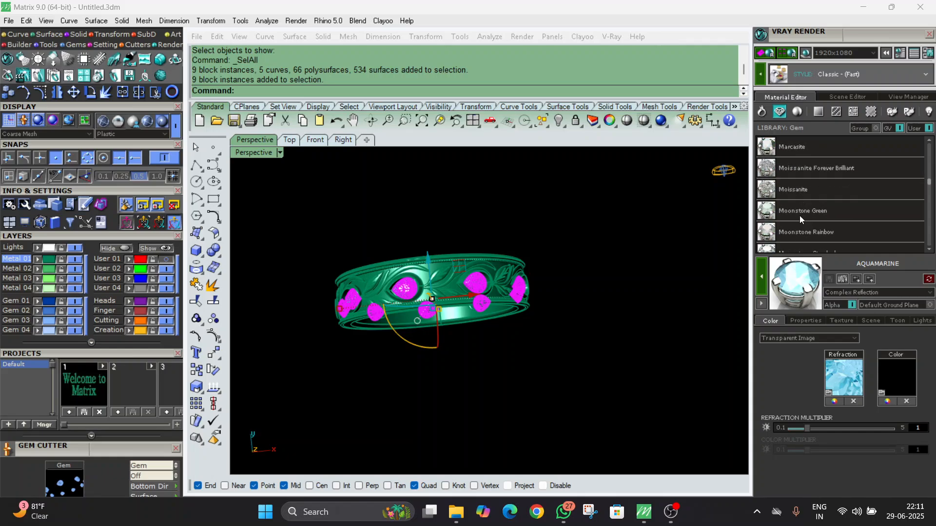
left_click(800, 169)
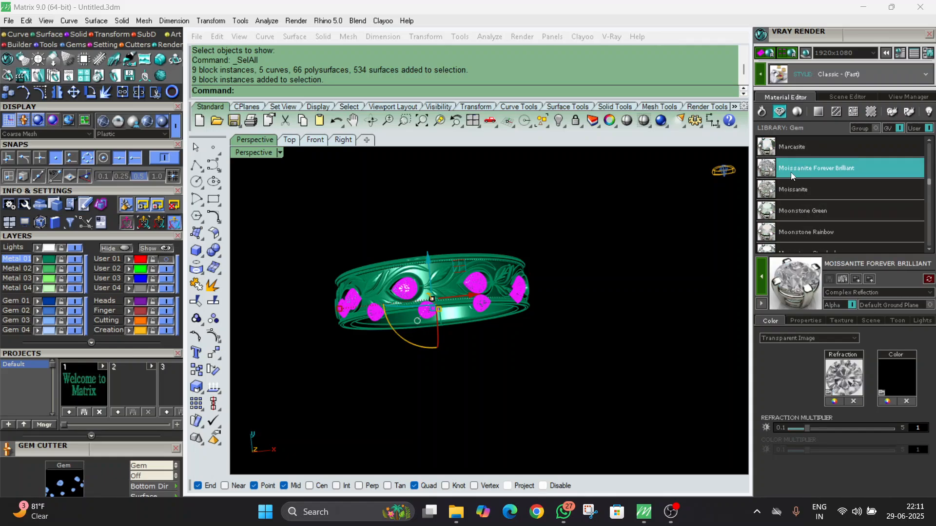
left_click(760, 277)
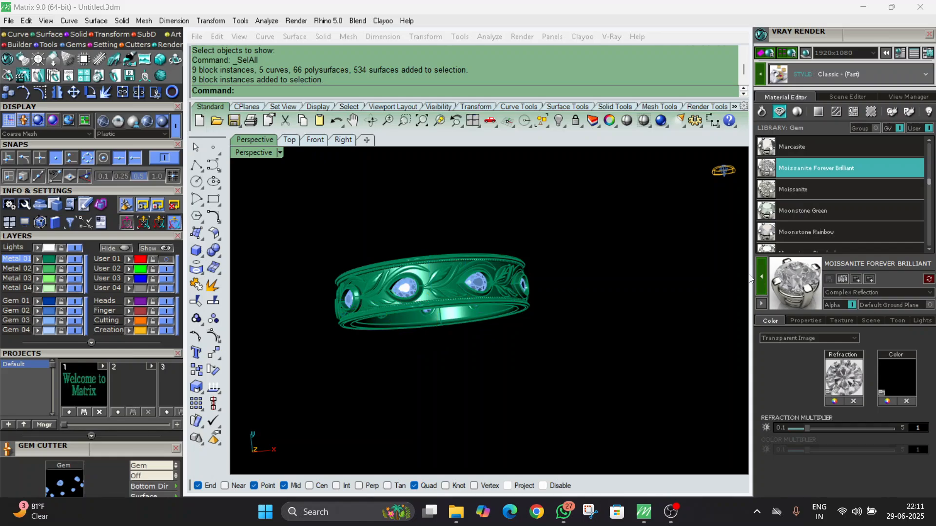
Create a ground plane and set up an angled close-up view showing the ring's outer pattern and inner band
left_click(806, 54)
right_click_drag(300, 348, 354, 336)
scroll(355, 336, "up", 3)
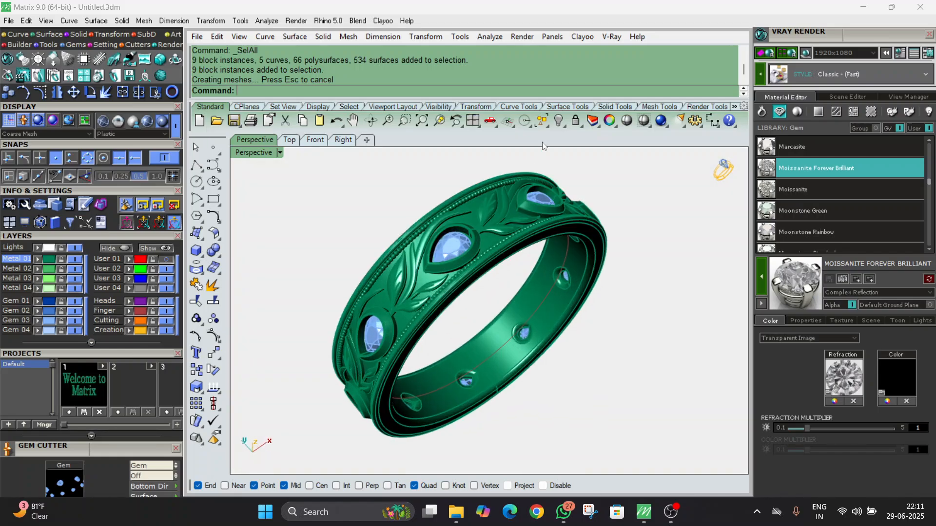
Select all curves in the model and hide them
left_click(546, 124)
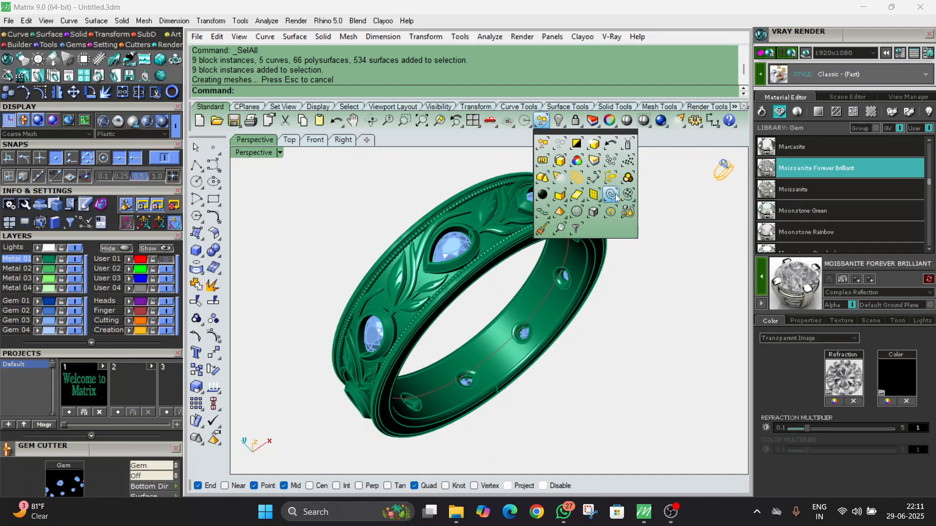
left_click(611, 194)
left_click(558, 120)
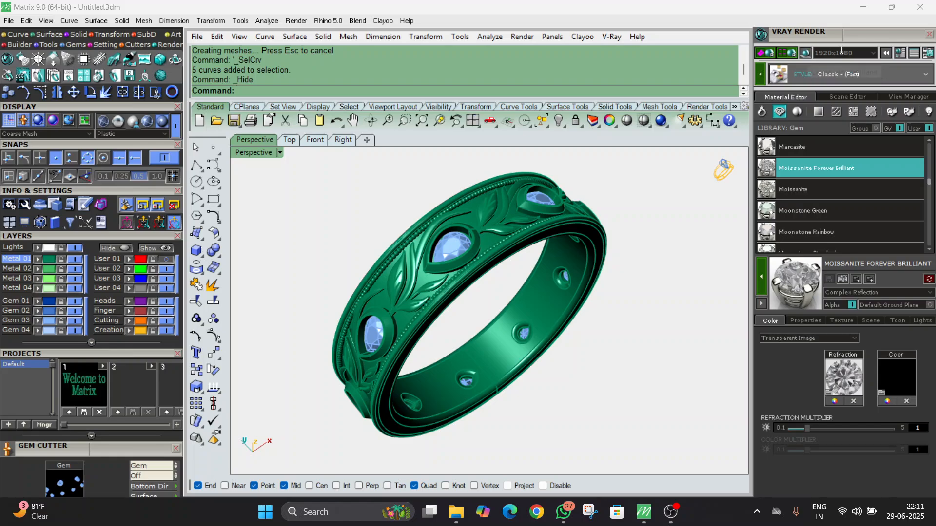
Render the active perspective view of the ring at 1920x1080
left_click(873, 53)
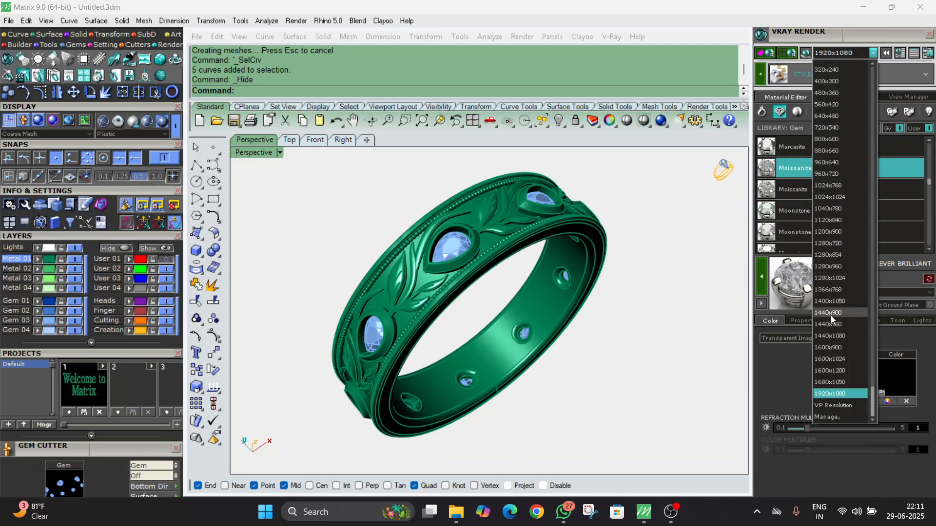
left_click(832, 394)
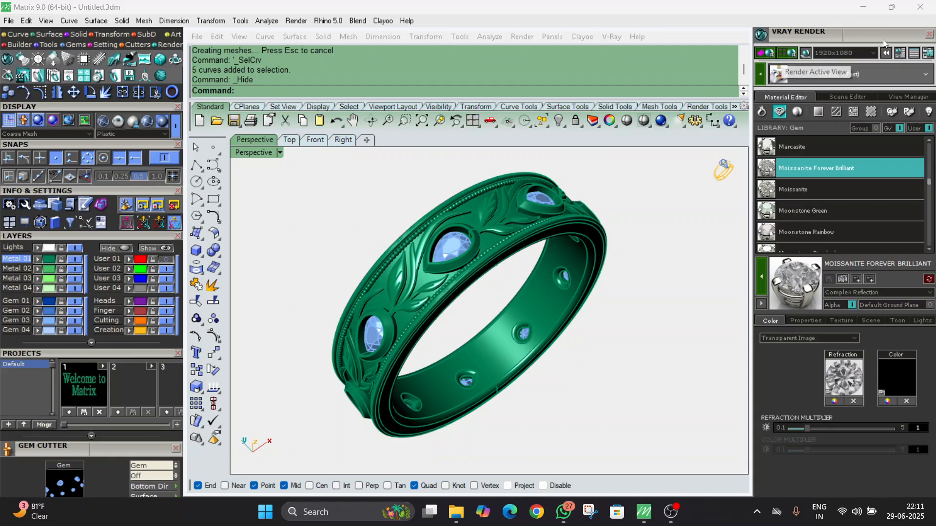
left_click(790, 52)
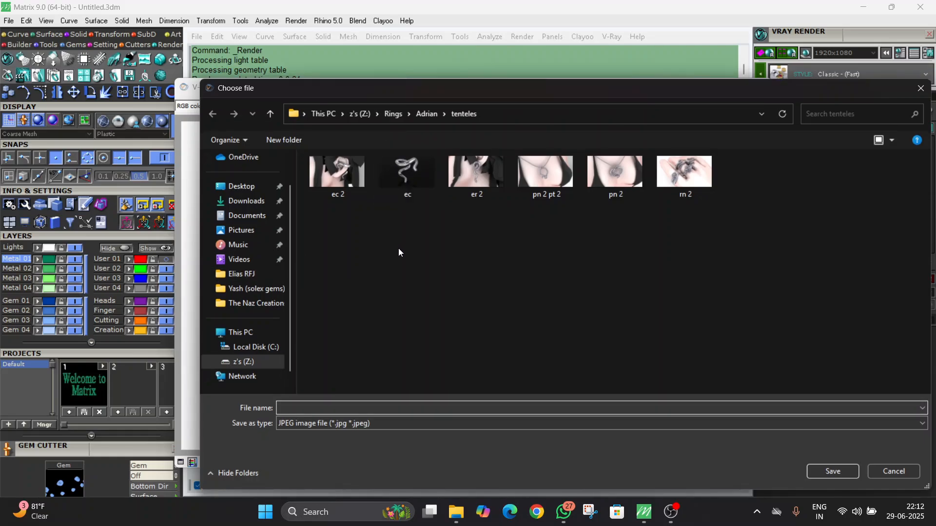
Save the rendered image as a JPEG file named ring in the tenteles folder
left_click(398, 409)
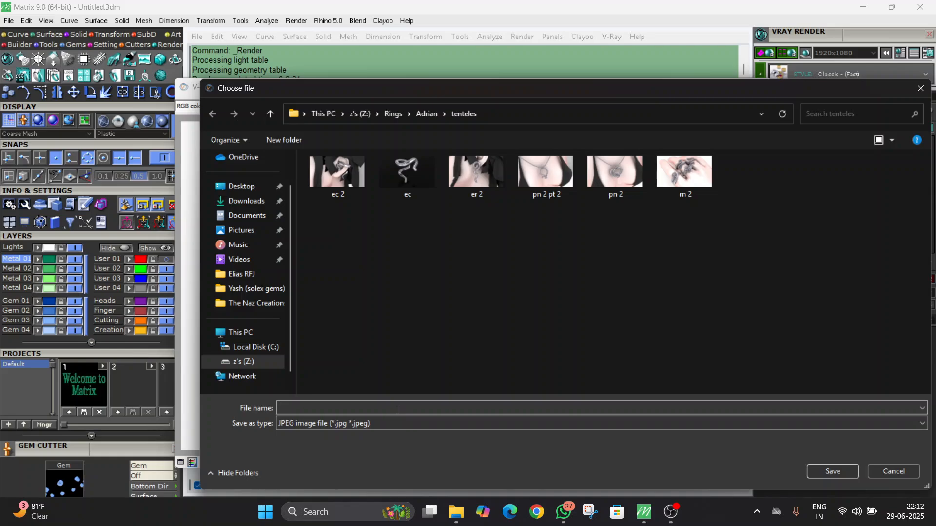
type("r")
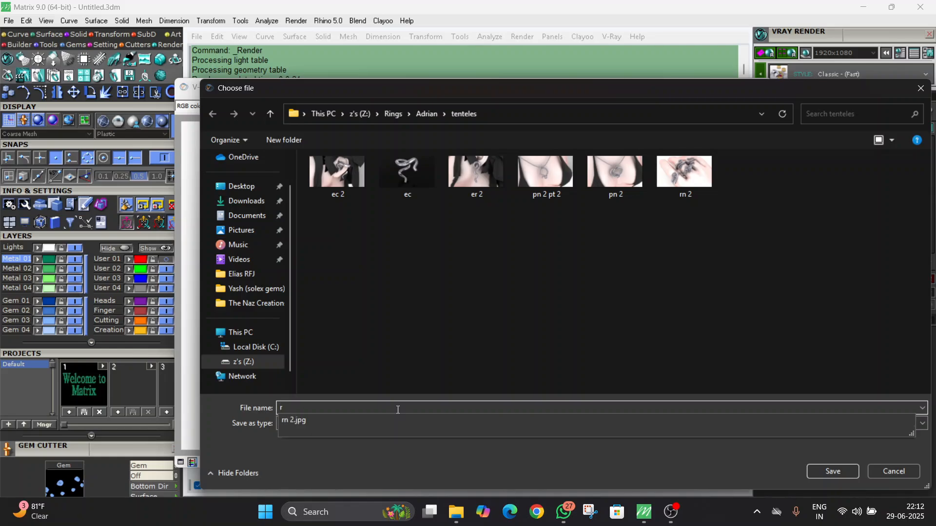
type("ing")
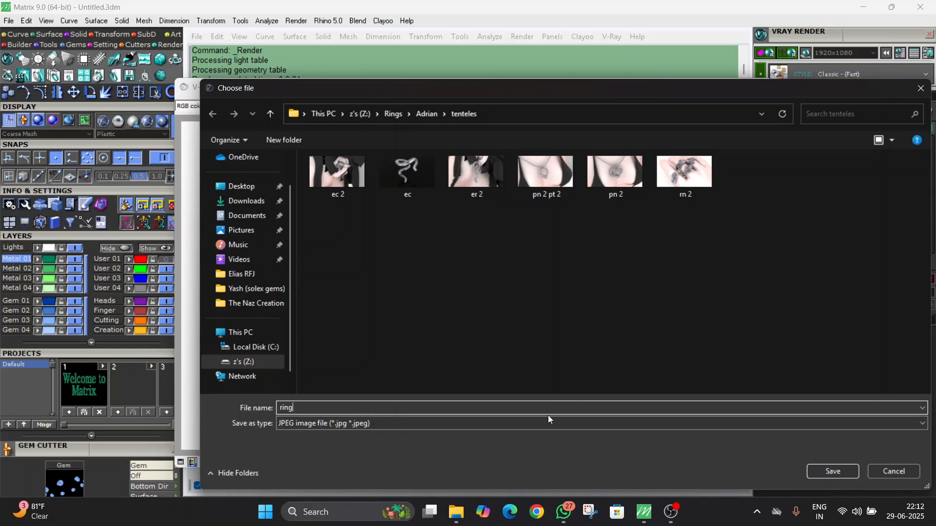
left_click(826, 473)
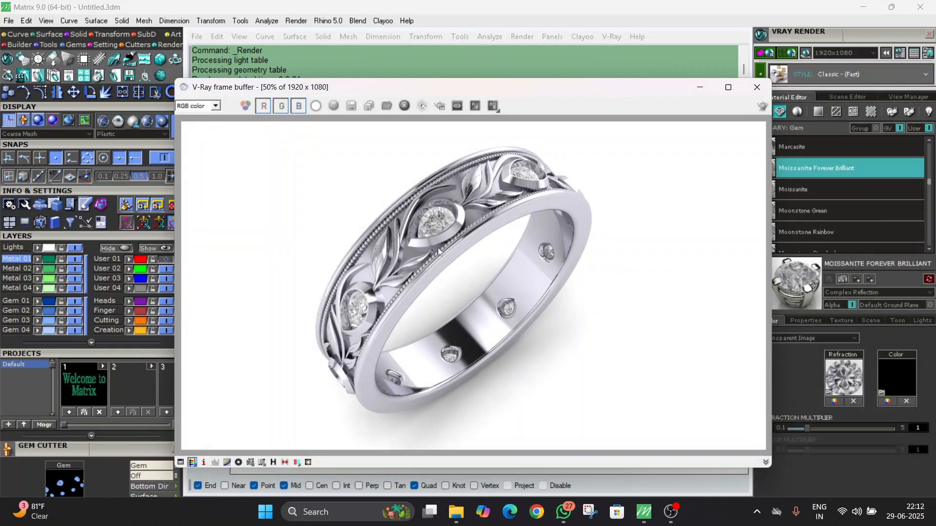
Close the V-Ray frame buffer and delete the ground plane surface
left_click(756, 87)
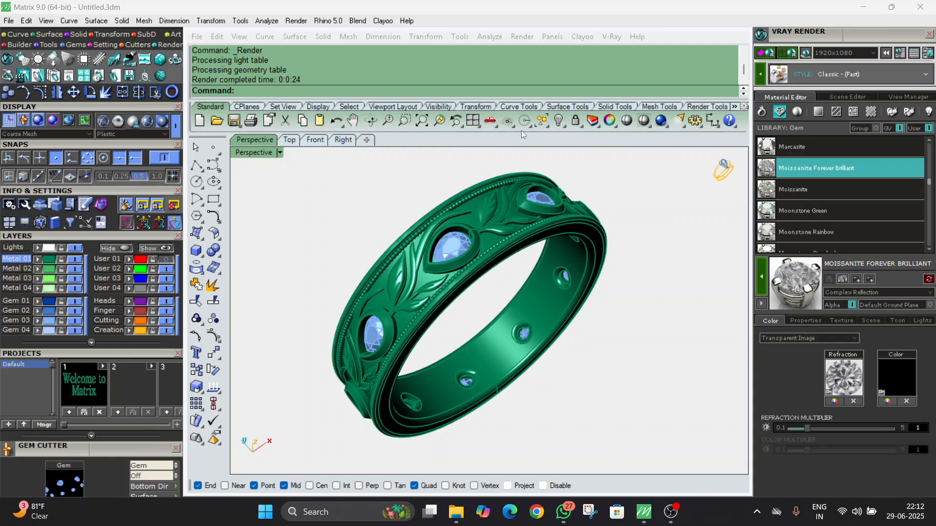
left_click(642, 250)
key("Delete")
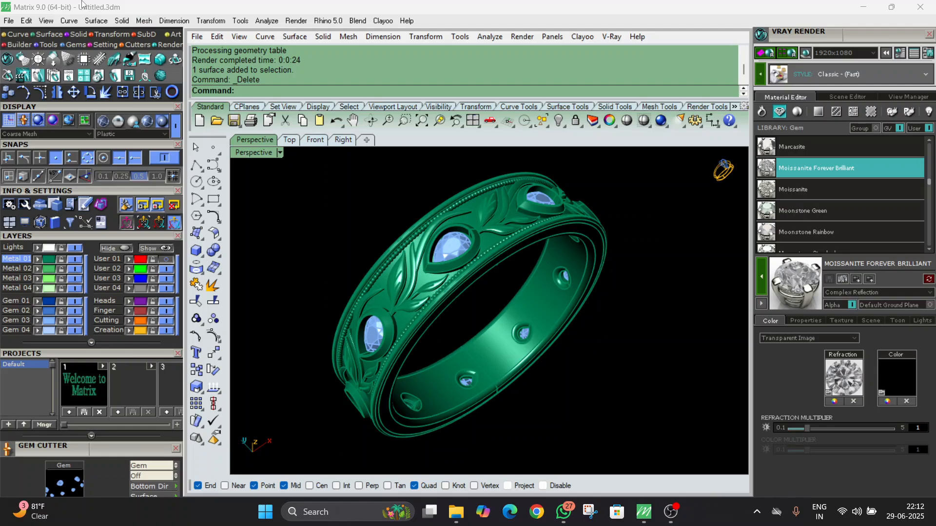
Restore the standard viewports and maximize the Through Finger view with its grid hidden
left_click(46, 20)
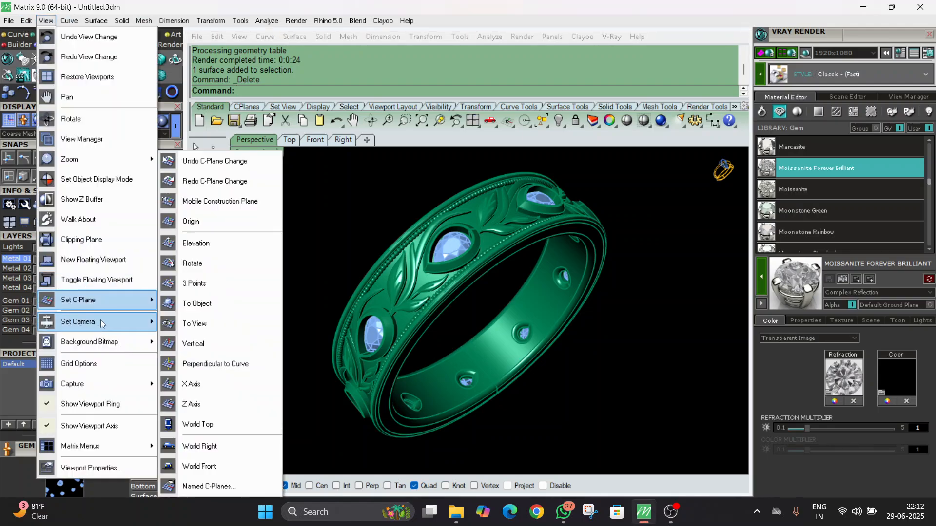
left_click(122, 77)
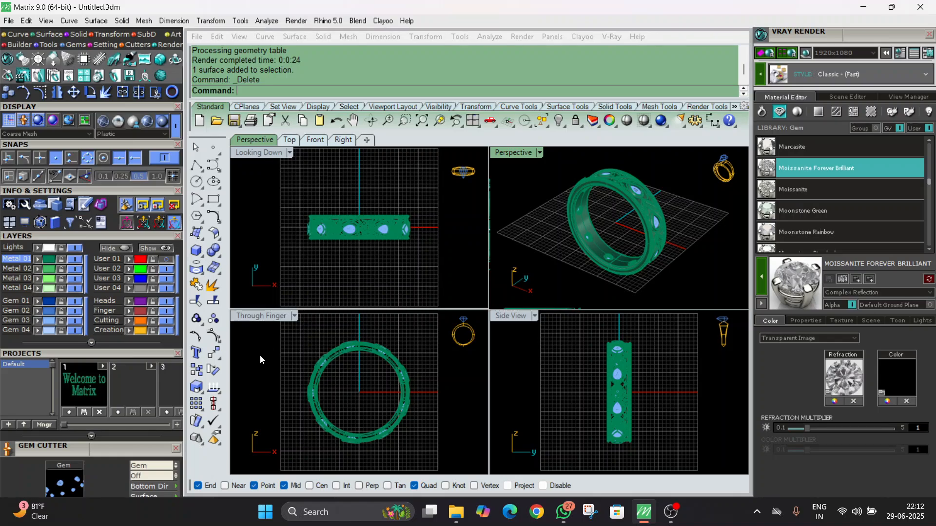
double_click(261, 316)
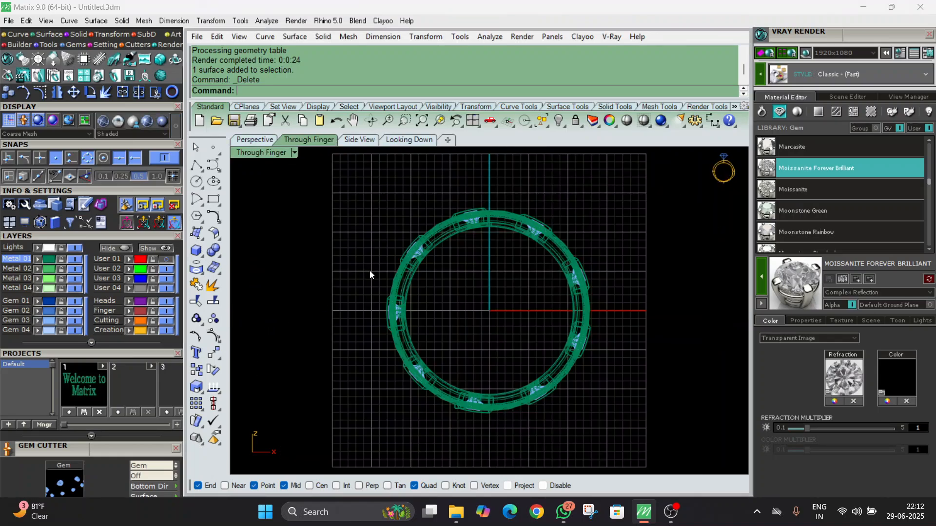
key("F7")
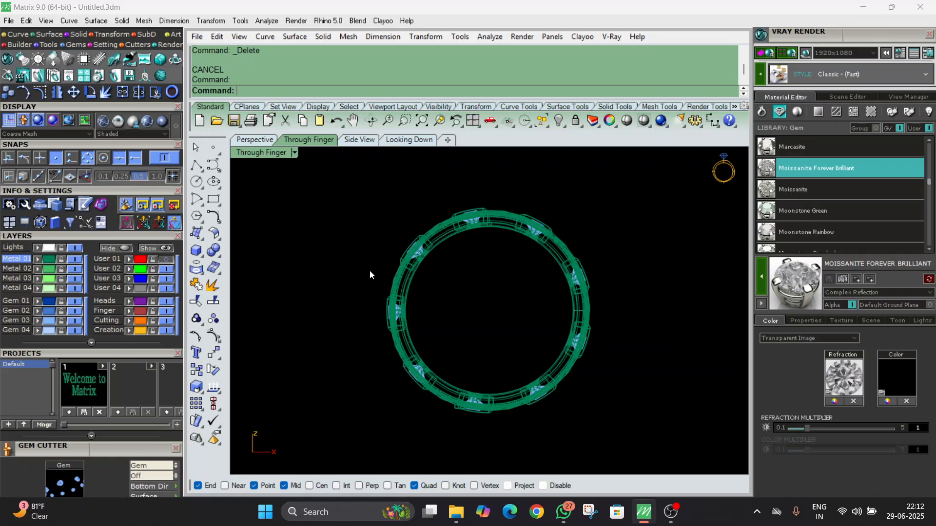
Select all parts of the ring, including the gems, and combine them into a single group
key("ctrl+a")
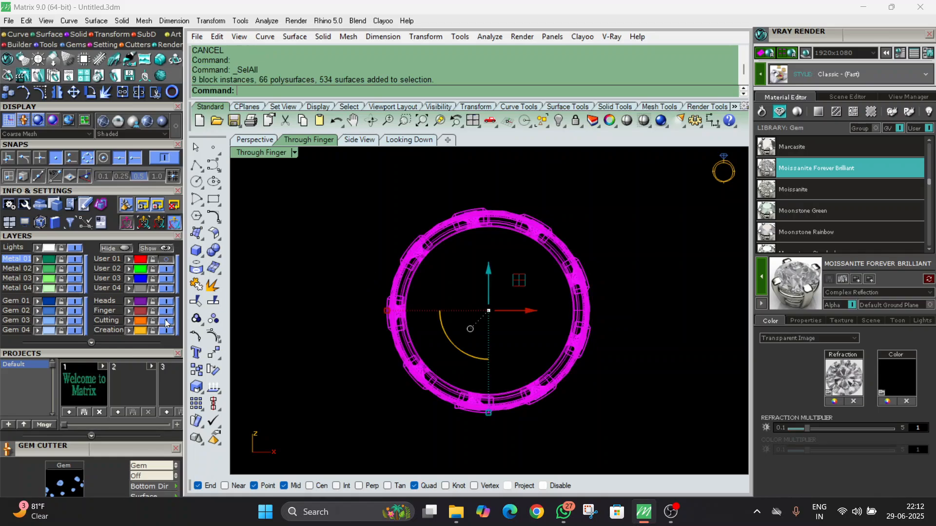
left_click(196, 318)
left_click(196, 318)
left_click(301, 290)
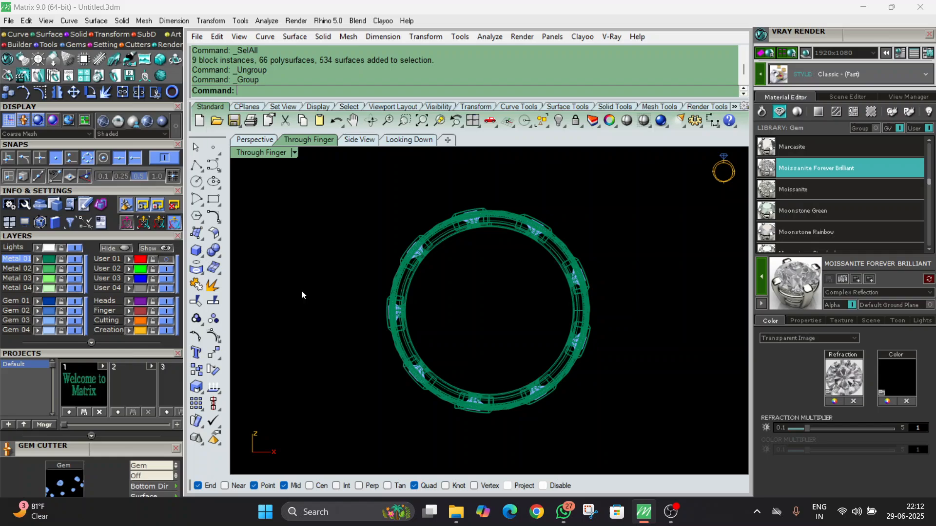
Lay out copies of the grouped ring in top, side and two angled orientations, and set the viewport's display mode to Plastic
left_click(404, 256)
key("F4")
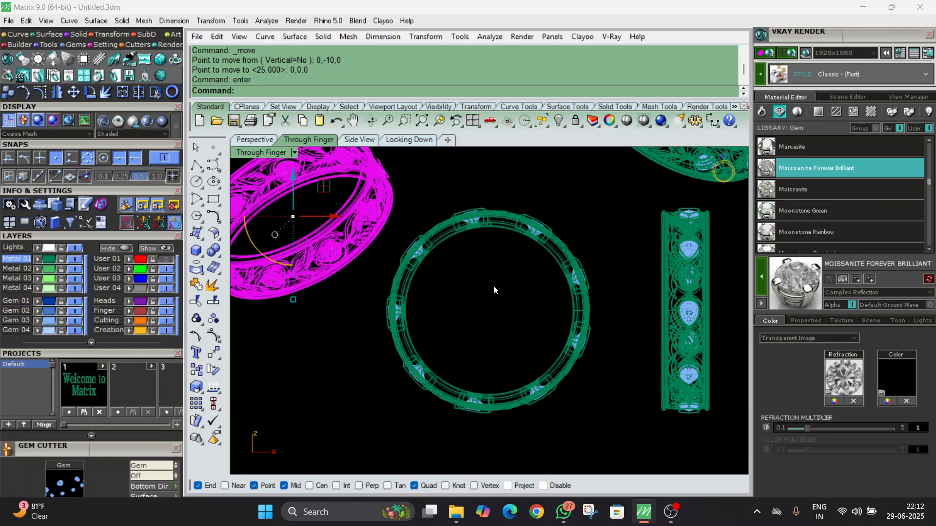
left_click(493, 286)
left_click(294, 153)
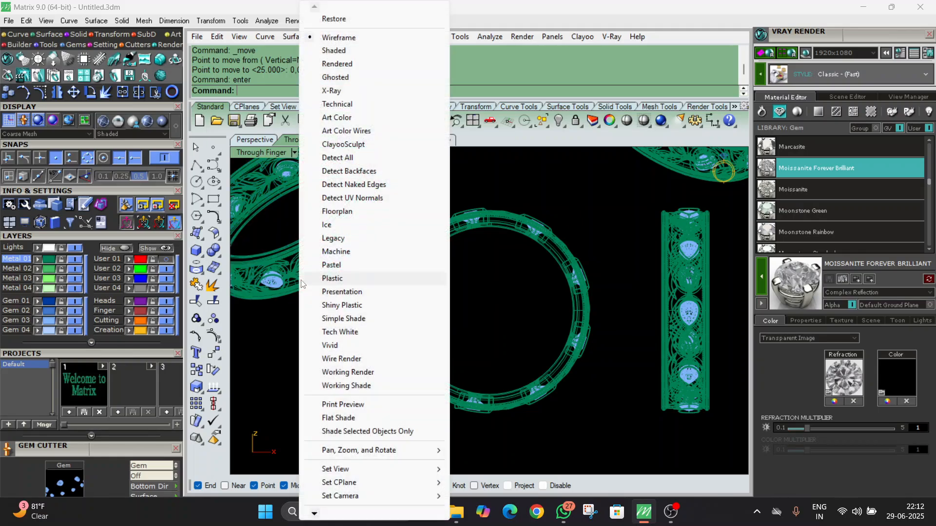
left_click(341, 279)
Move the angled ring copy beside the top-view ring horizontally outward to leave a clear gap between them
scroll(506, 311, "down", 2)
right_click_drag(498, 244, 471, 328)
scroll(489, 265, "down", 2)
left_click(637, 249)
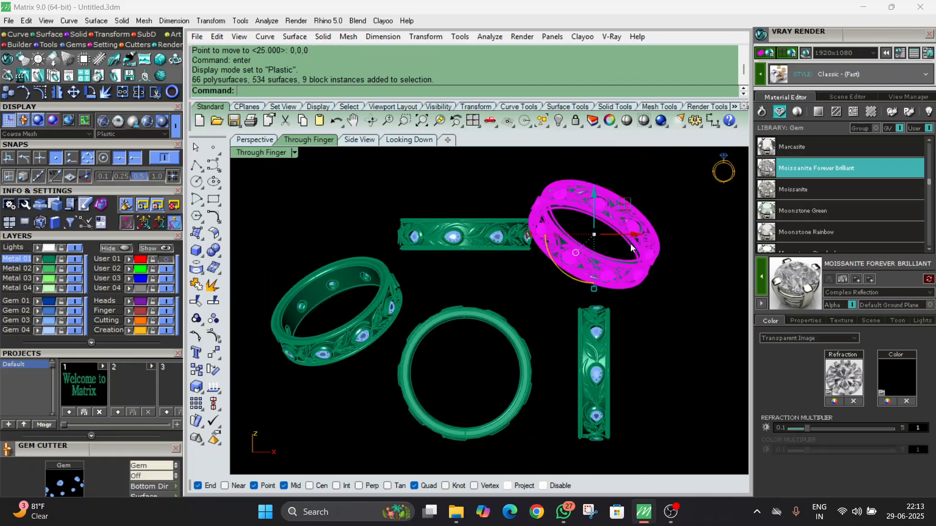
left_click_drag(633, 233, 655, 258)
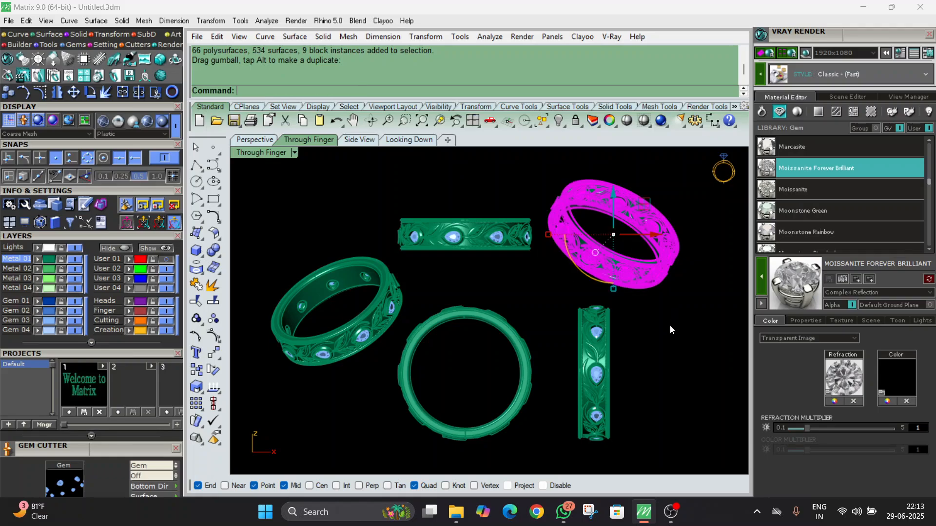
key("Escape")
Move the upright side-view ring copy horizontally farther away from the front-view ring
left_click(603, 347)
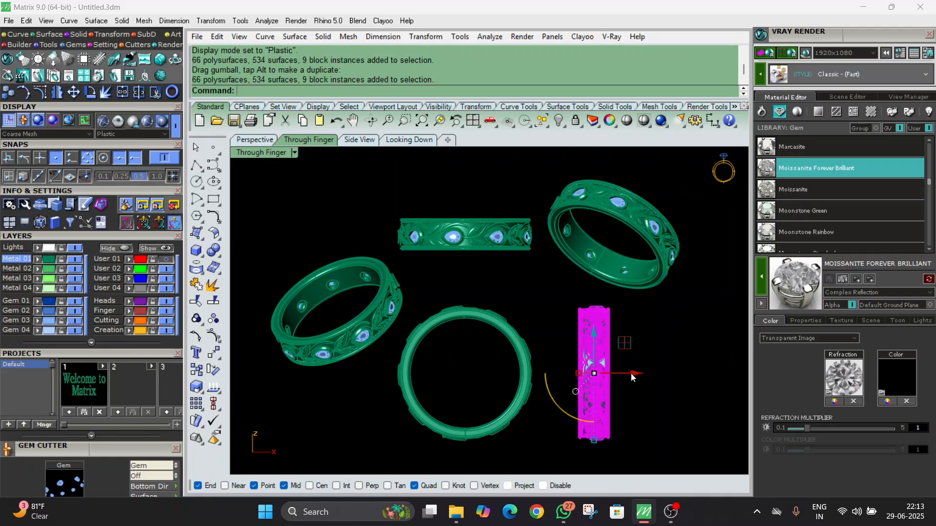
left_click_drag(630, 374, 652, 379)
left_click(682, 316)
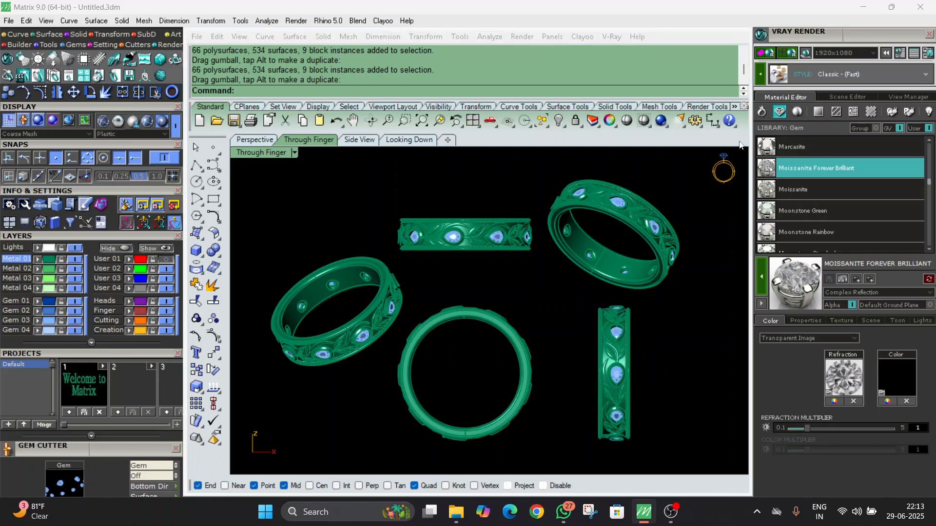
Frame all five ring orientations in the Through Finger view and render it at 1920x1080
scroll(503, 341, "up", 2)
scroll(503, 341, "down", 2)
right_click_drag(488, 319, 499, 316)
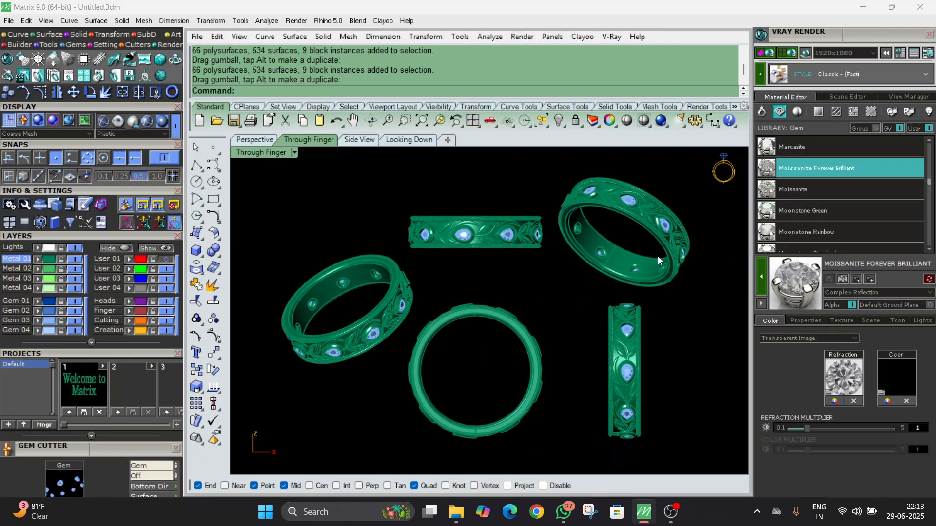
left_click(791, 55)
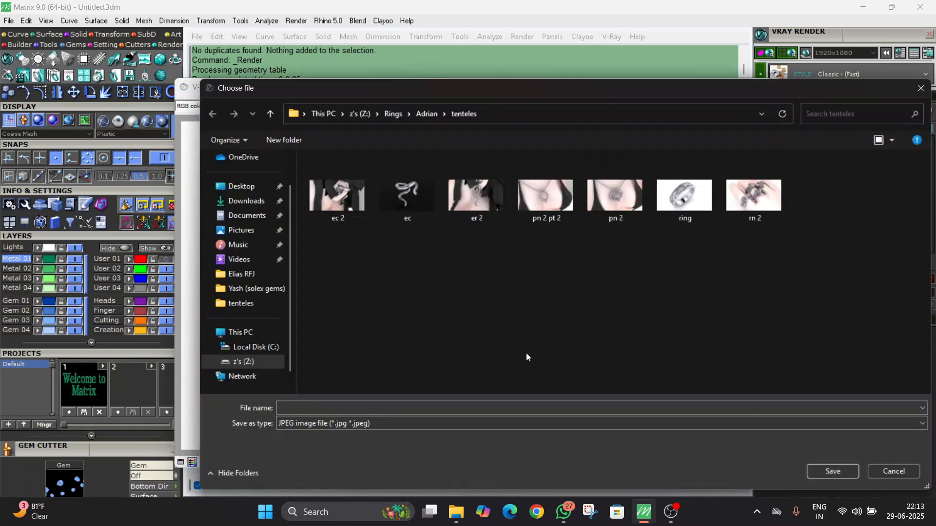
Save the rendered multi-view image as a JPEG named ringg in the tenteles folder and close the V-Ray frame buffer
left_click(684, 196)
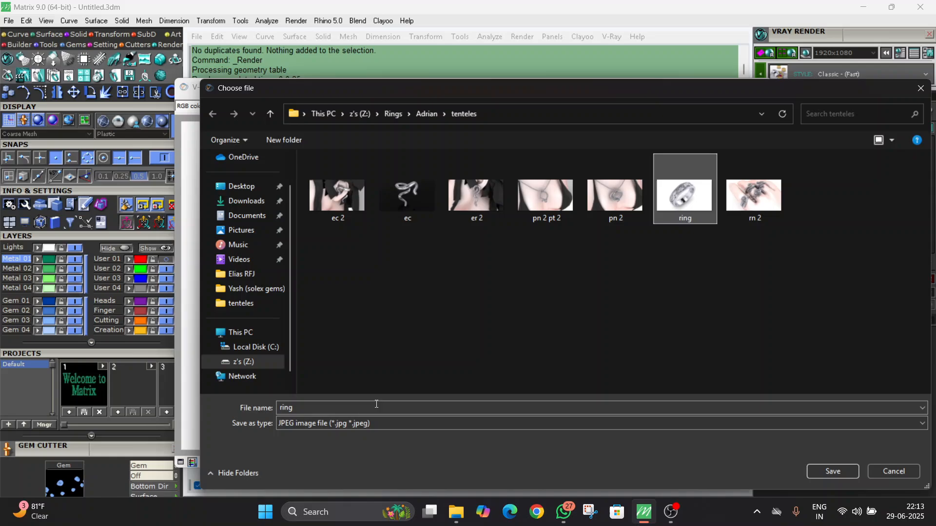
left_click(308, 409)
type("g")
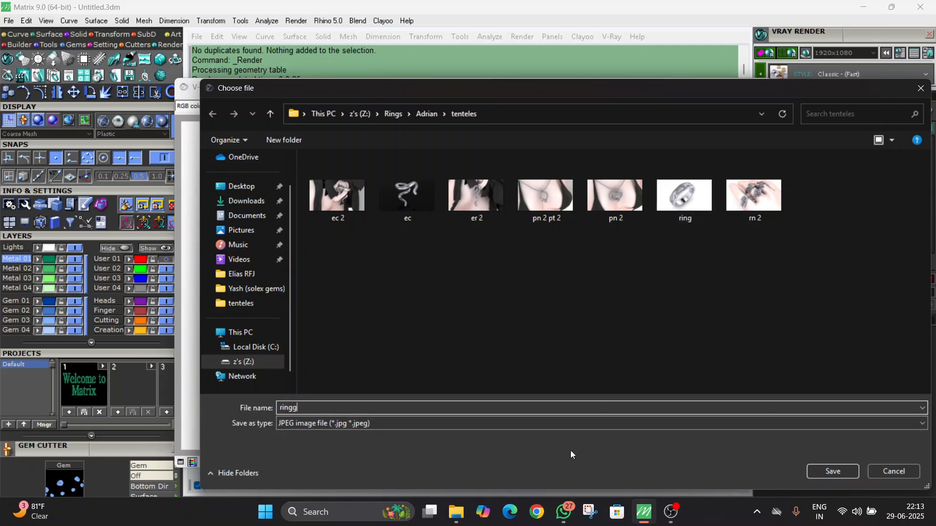
left_click(809, 469)
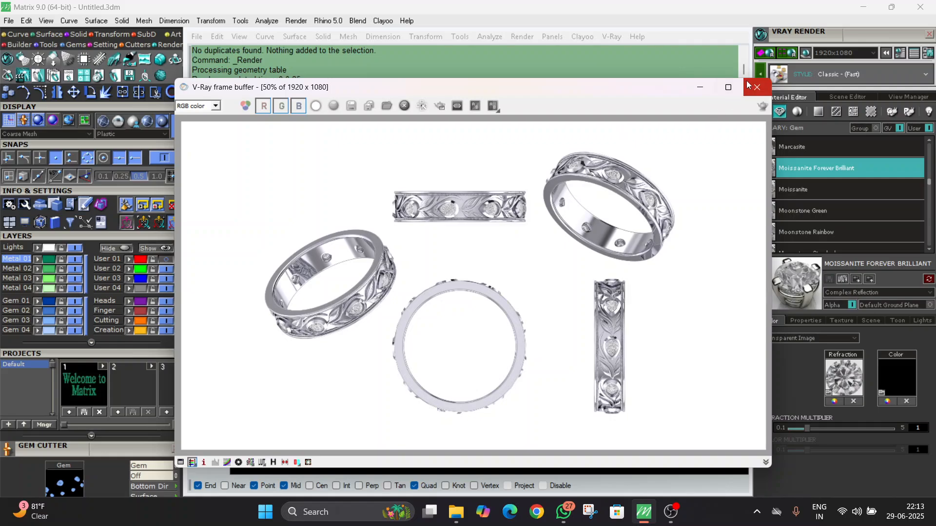
left_click(757, 87)
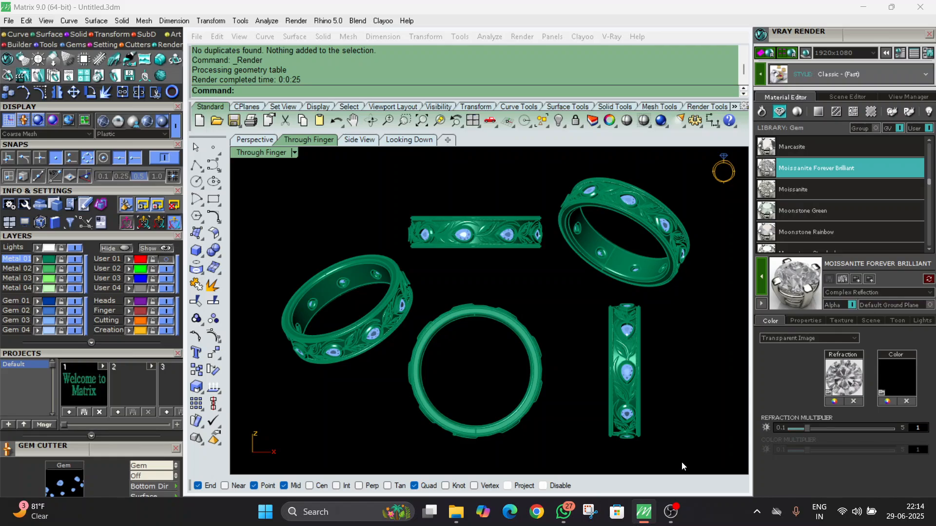
mouse_move(670, 513)
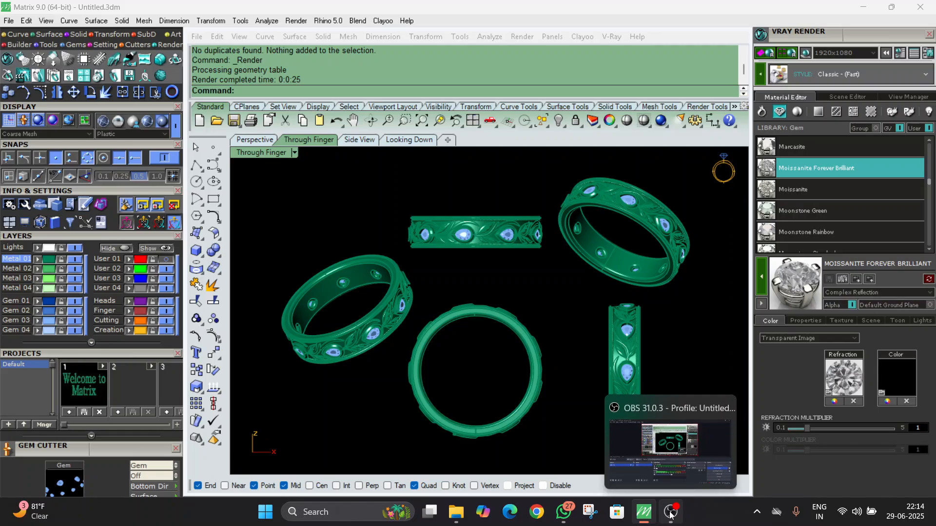